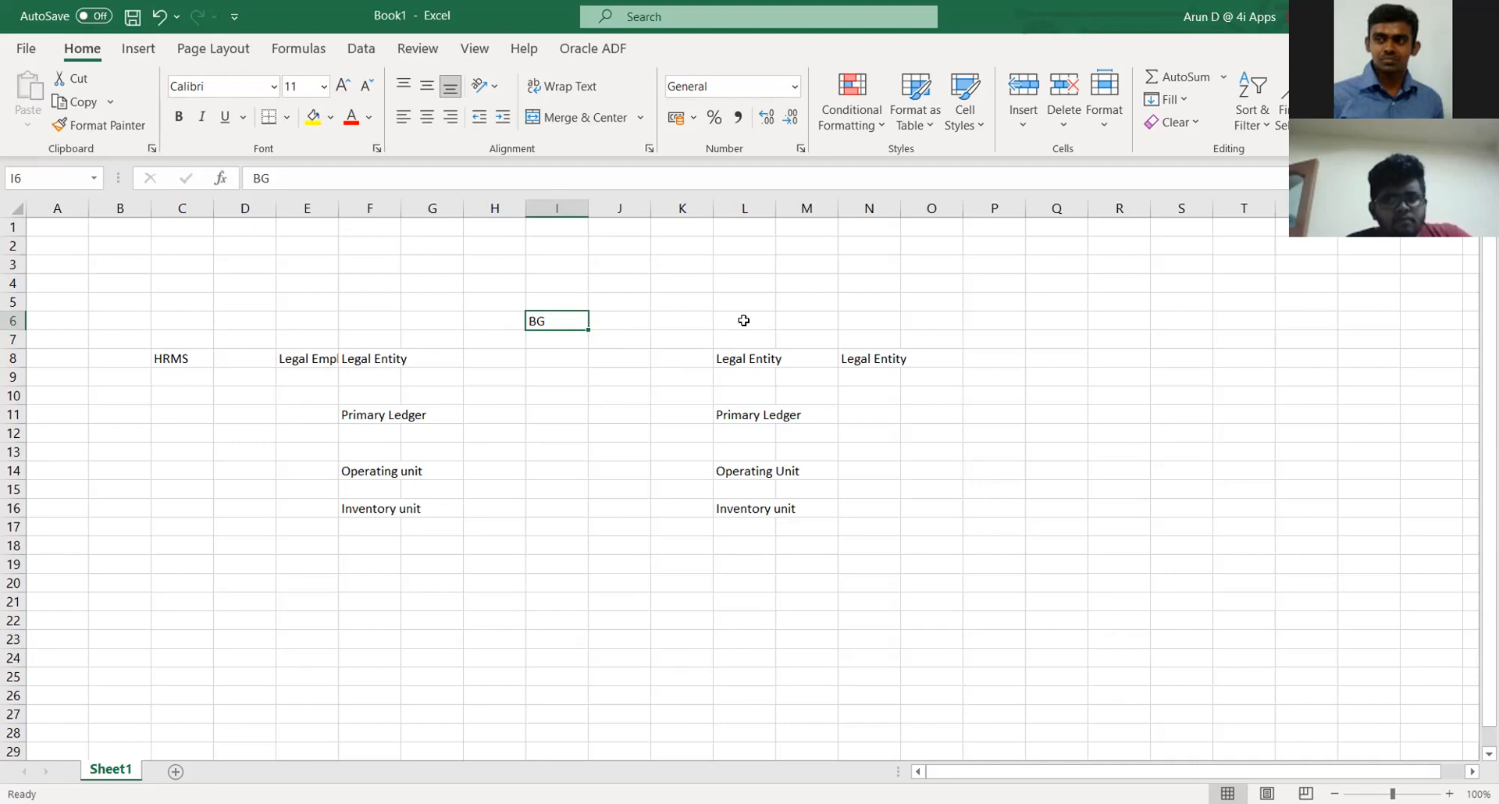
Step through the BG, Legal Employer, Legal Entity and Primary Ledger cells of the outline.
{"action": "left_click", "coordinate": [481, 393]}
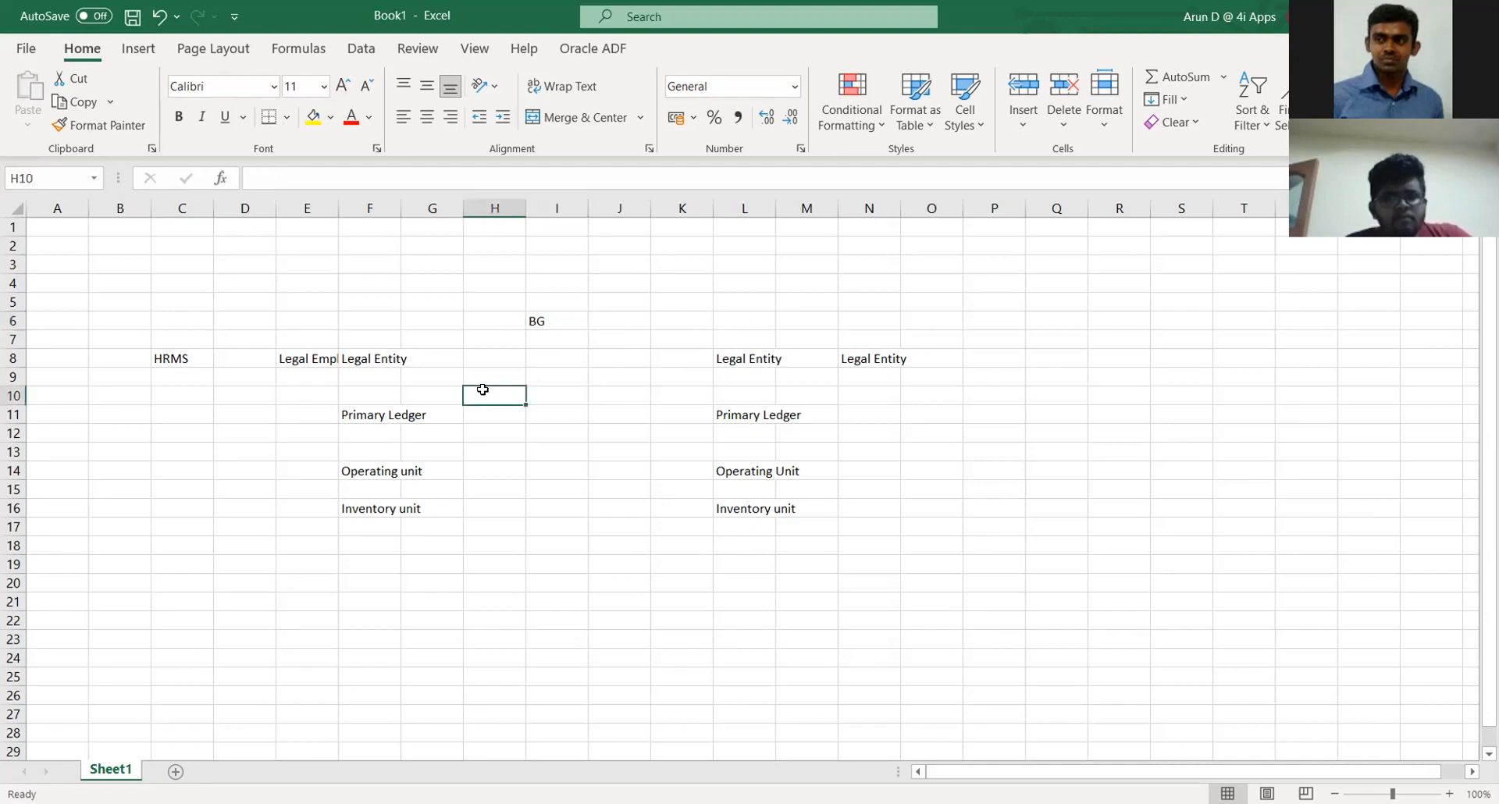
{"action": "left_click", "coordinate": [541, 320]}
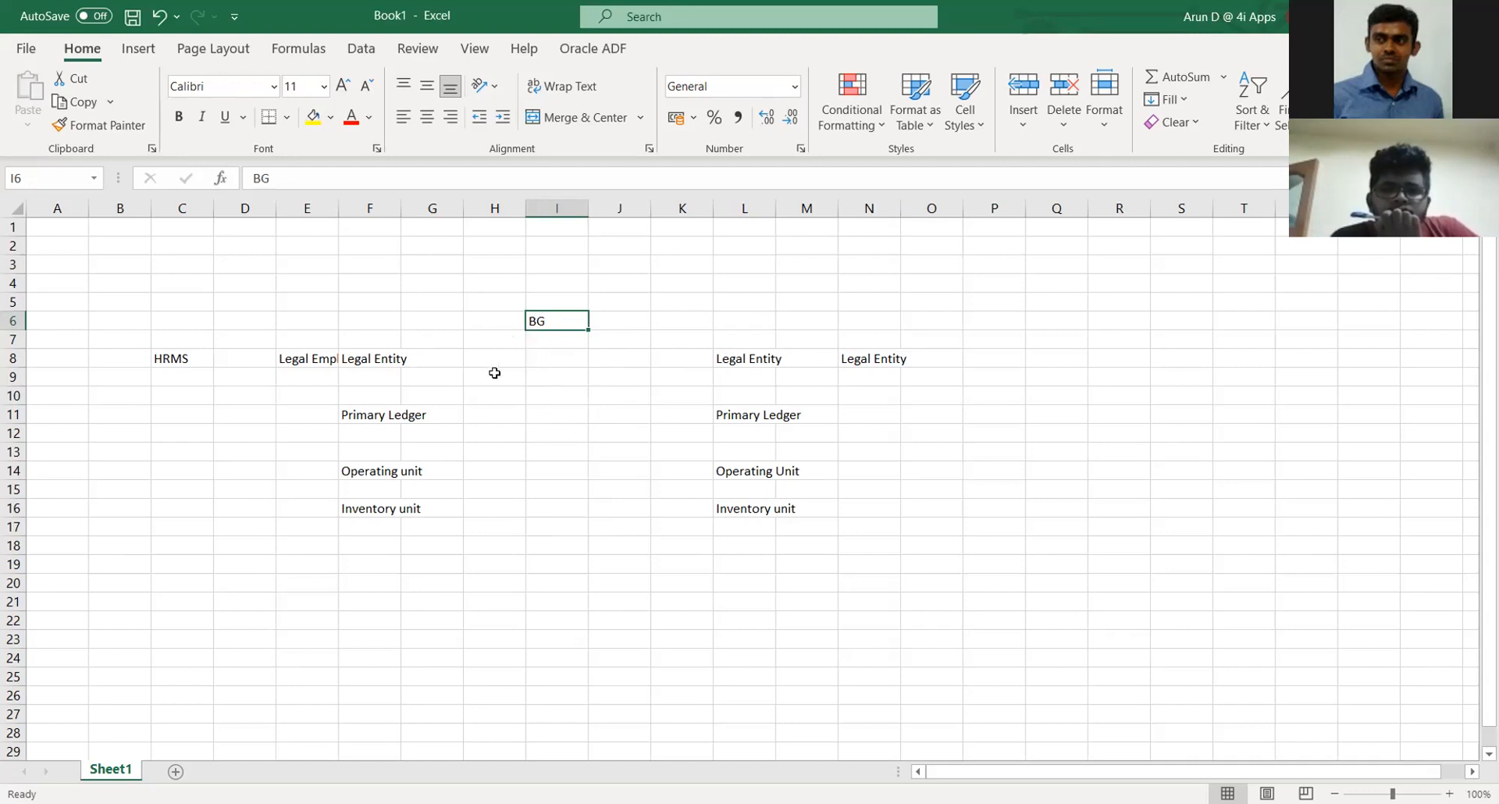
{"action": "left_click", "coordinate": [285, 362]}
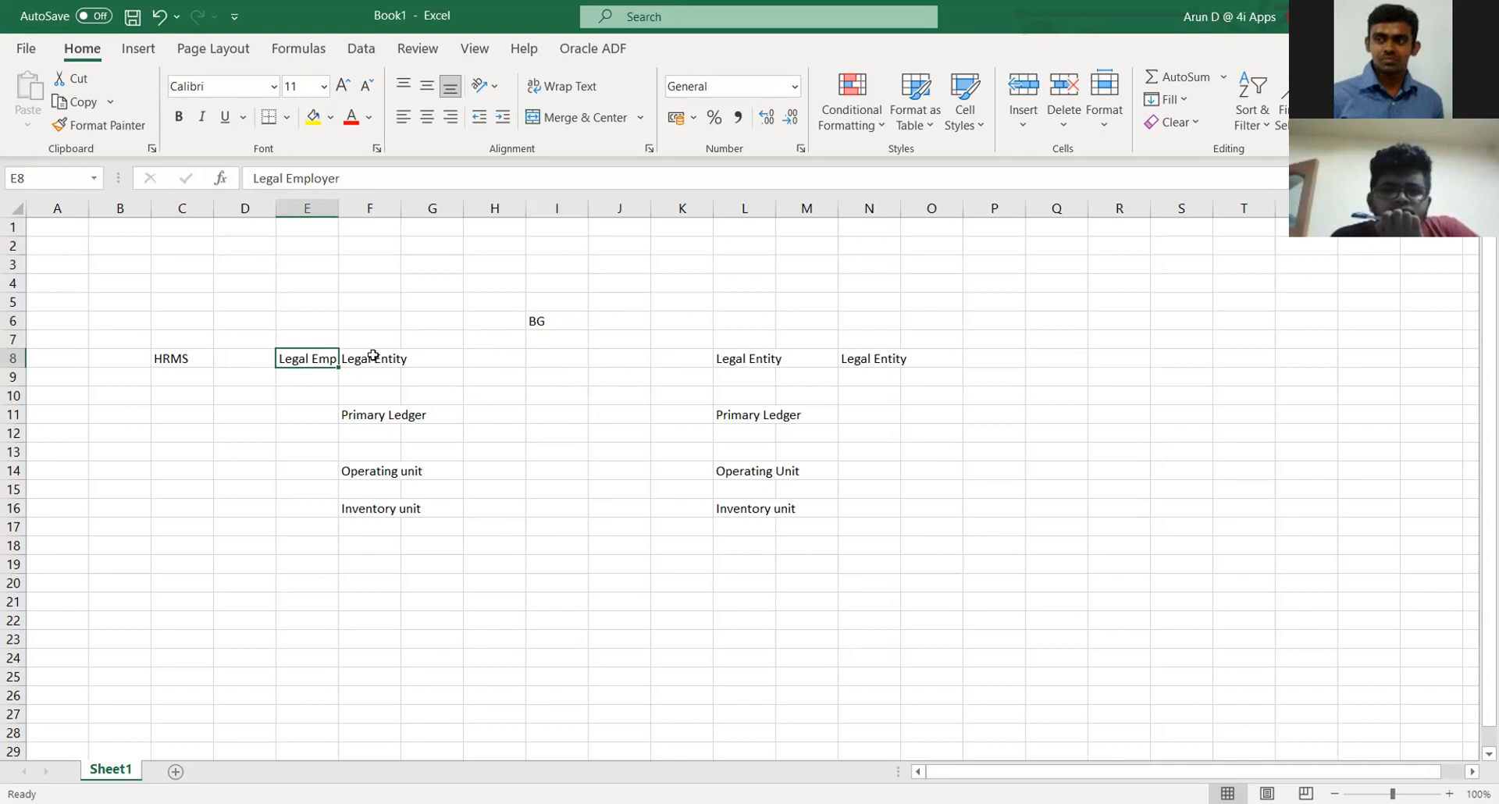
{"action": "left_click", "coordinate": [373, 360]}
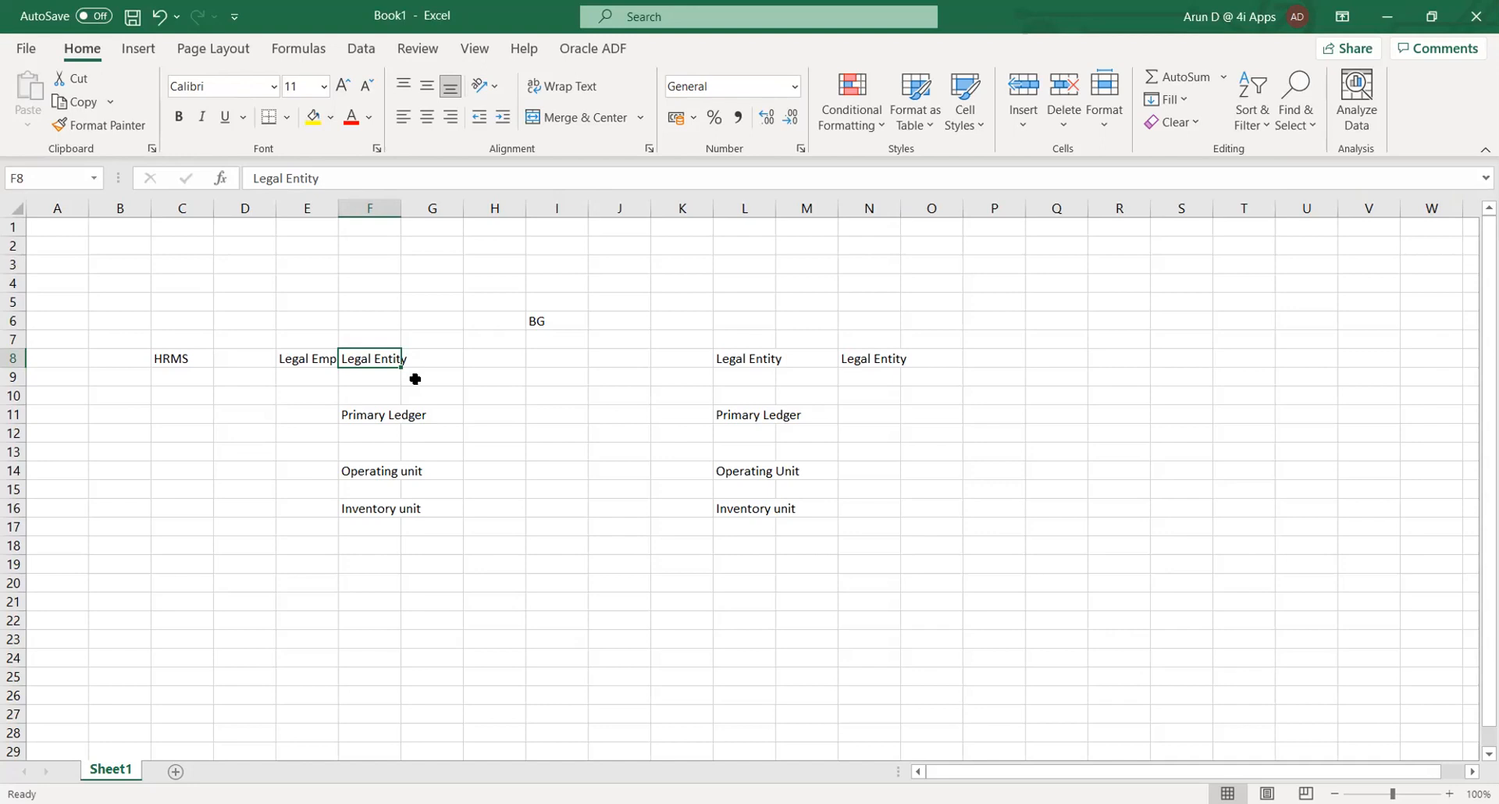
{"action": "key", "text": "Down"}
{"action": "key", "text": "Down"}
{"action": "key", "text": "Down"}
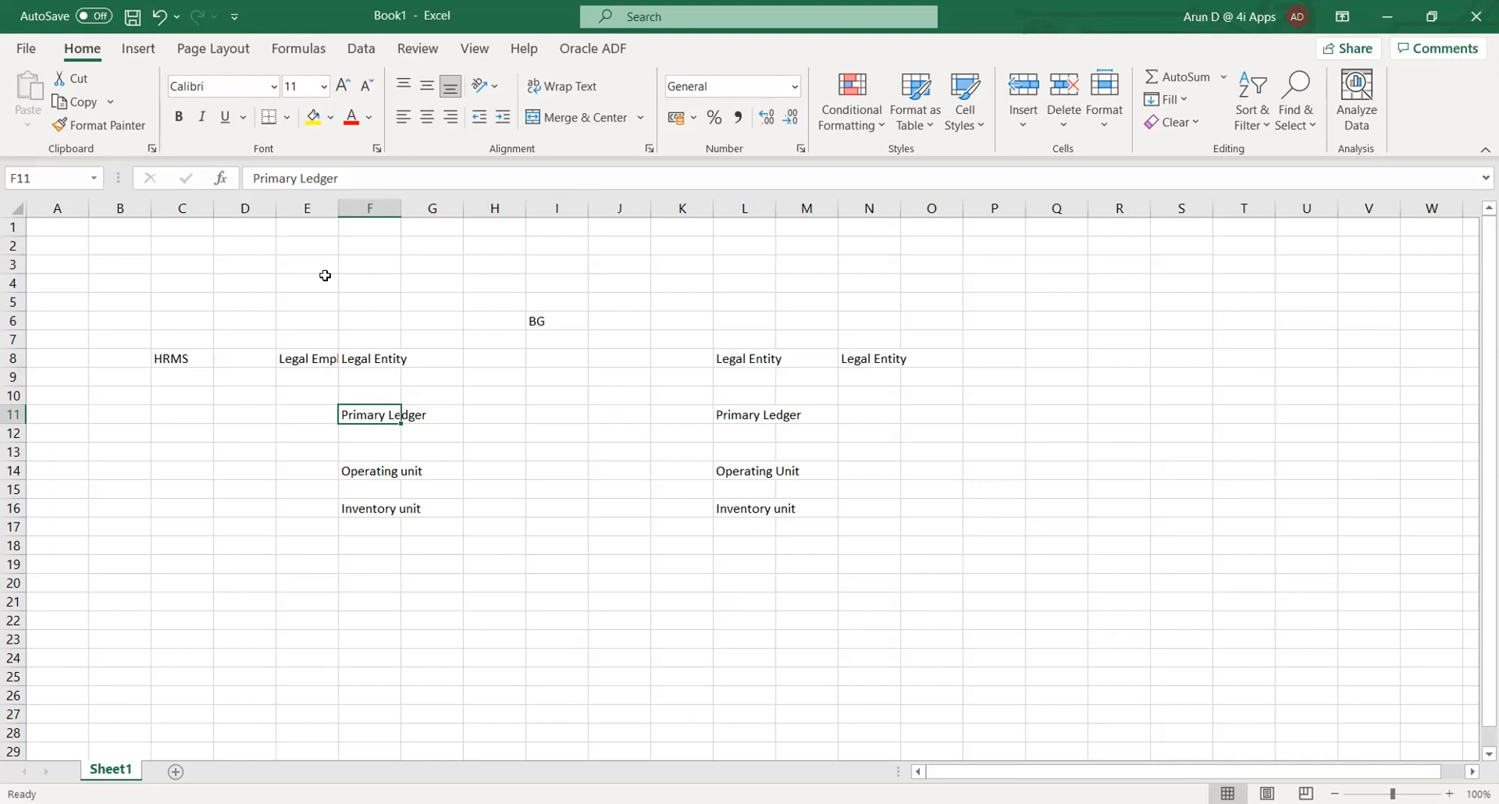
Widen column E until the full Legal Employer label is visible.
{"action": "left_click_drag", "start_coordinate": [333, 207], "coordinate": [365, 208]}
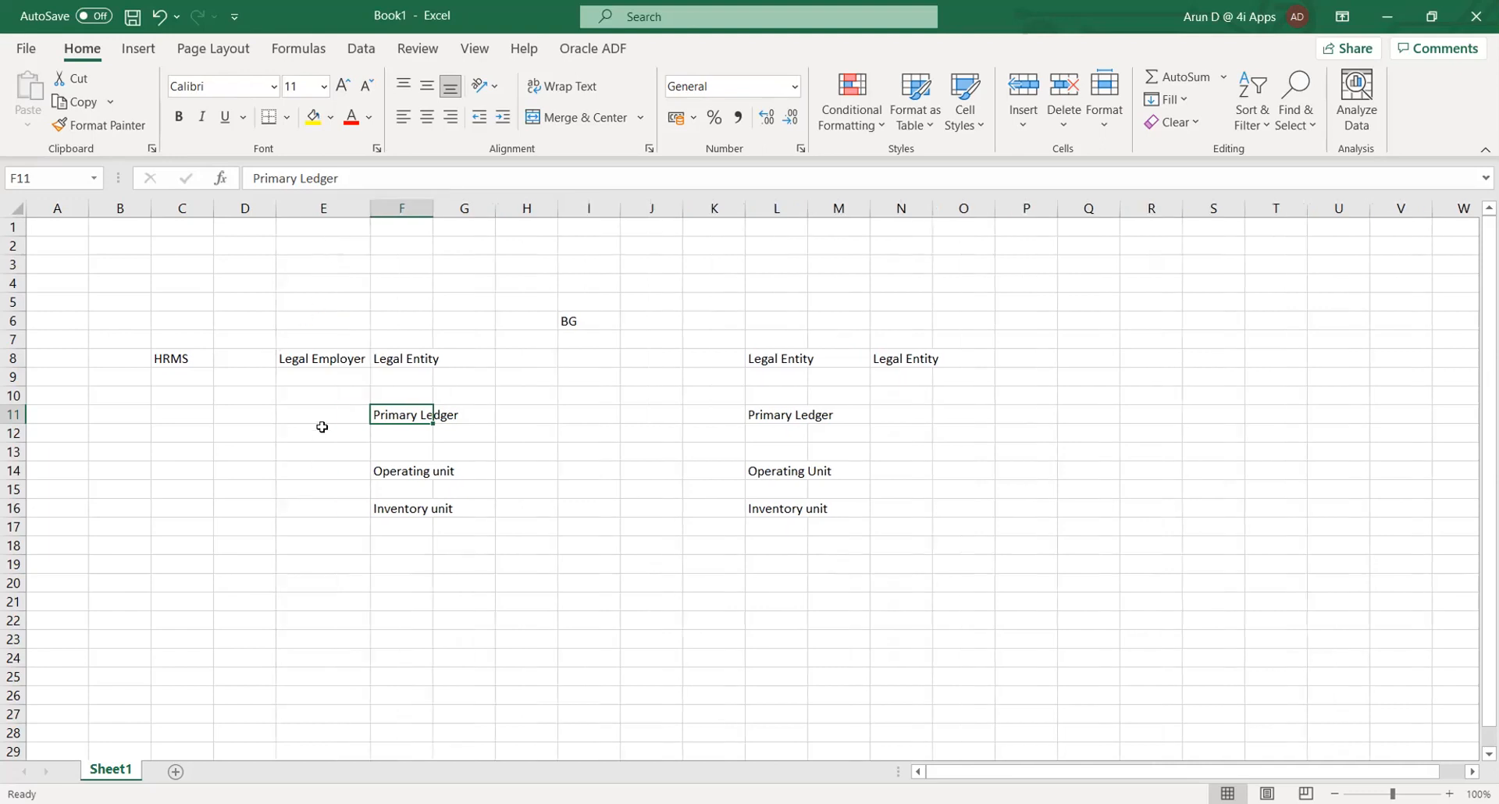
{"action": "left_click", "coordinate": [318, 428]}
{"action": "left_click", "coordinate": [301, 361]}
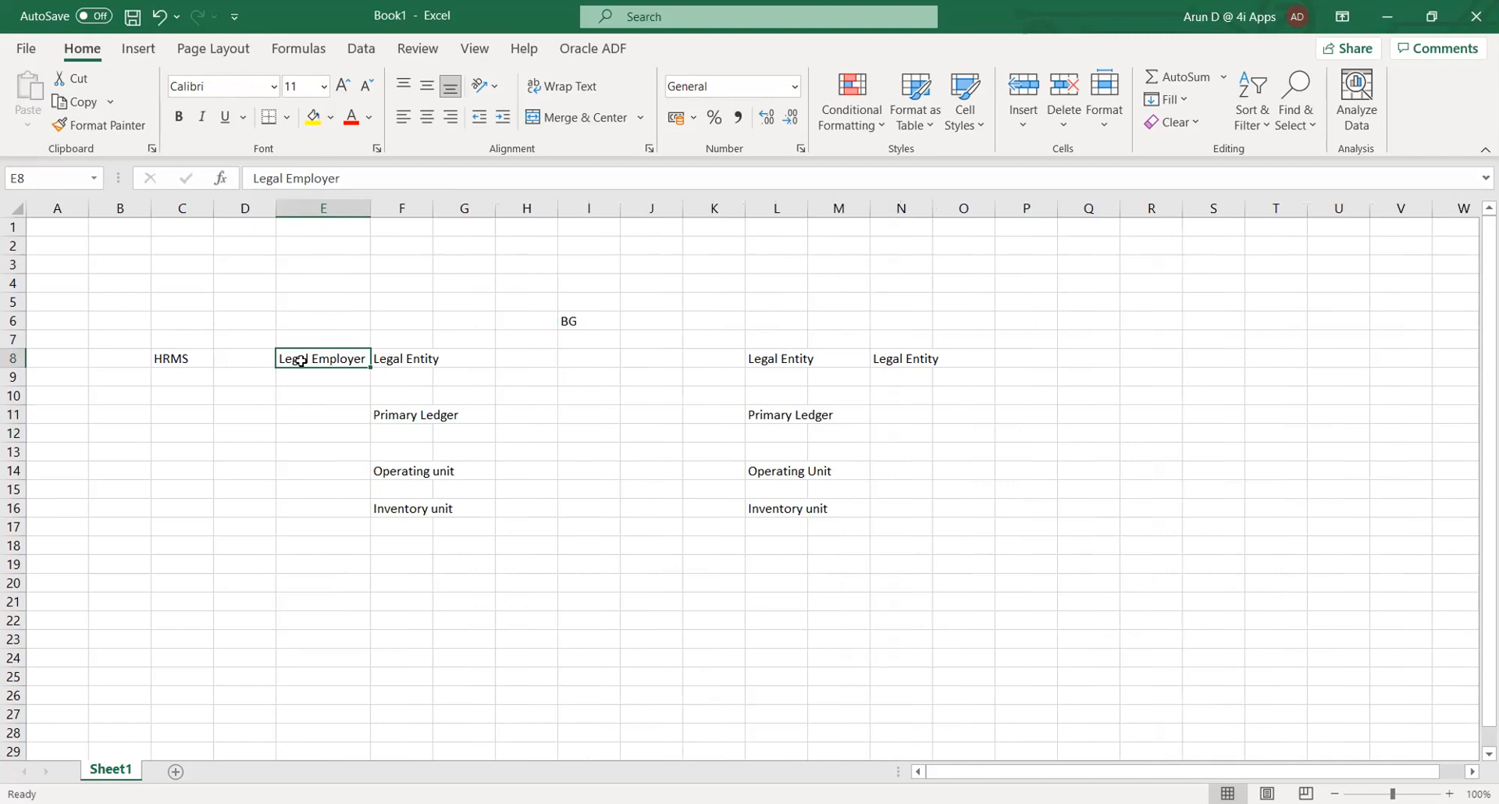
{"action": "key", "text": "Right"}
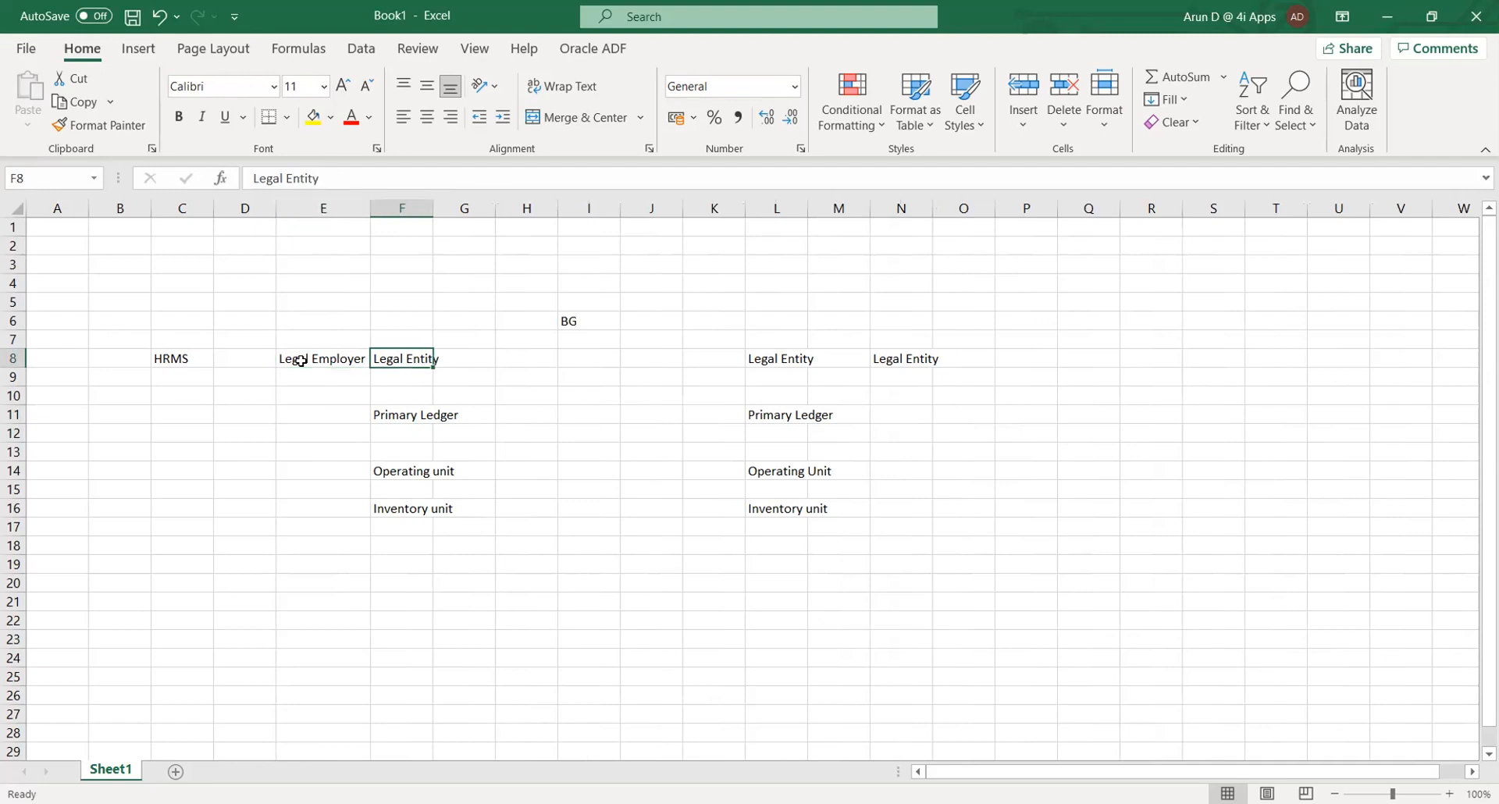
{"action": "left_click", "coordinate": [301, 361]}
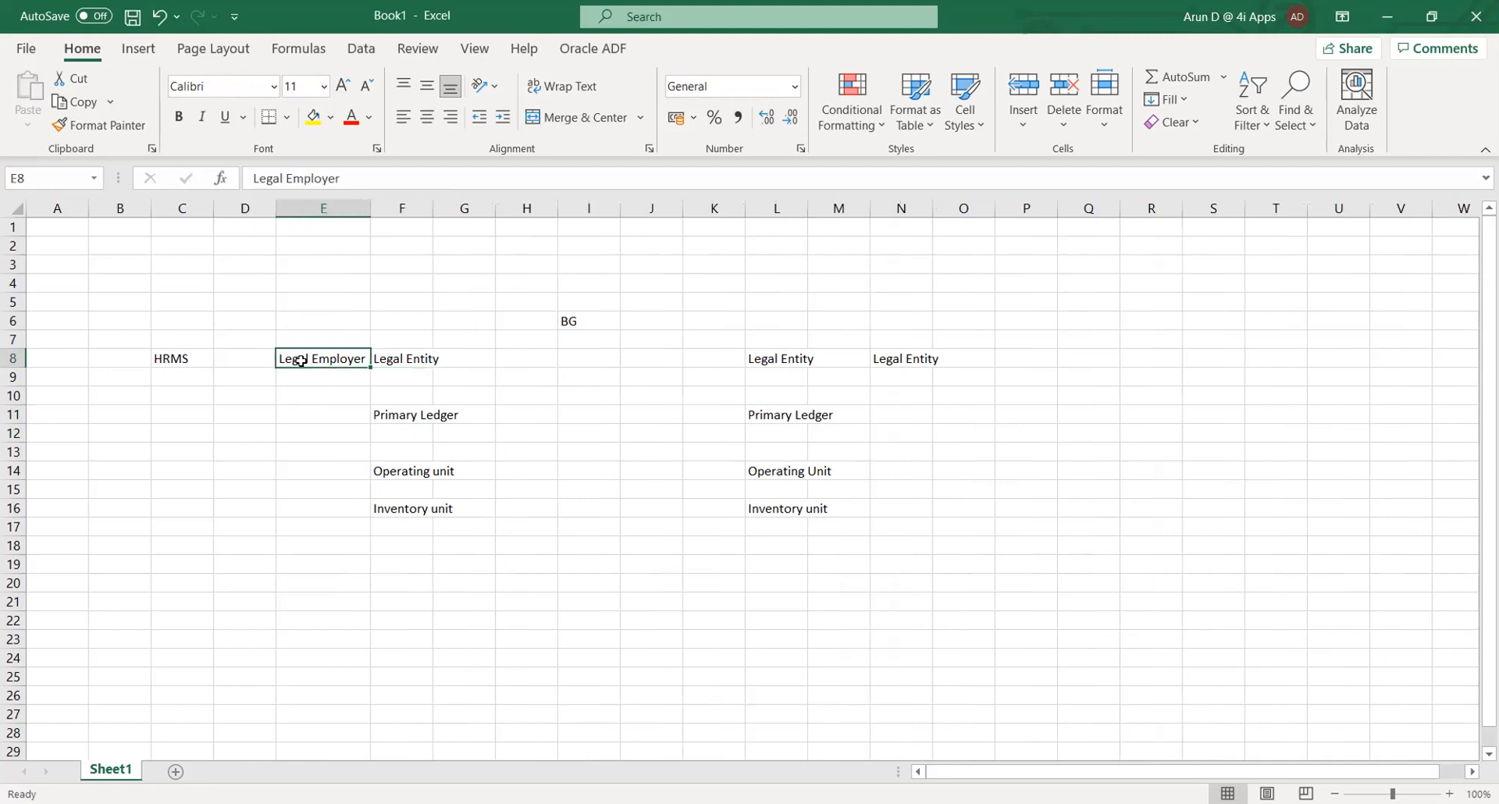
{"action": "key", "text": "Left"}
{"action": "key", "text": "Left"}
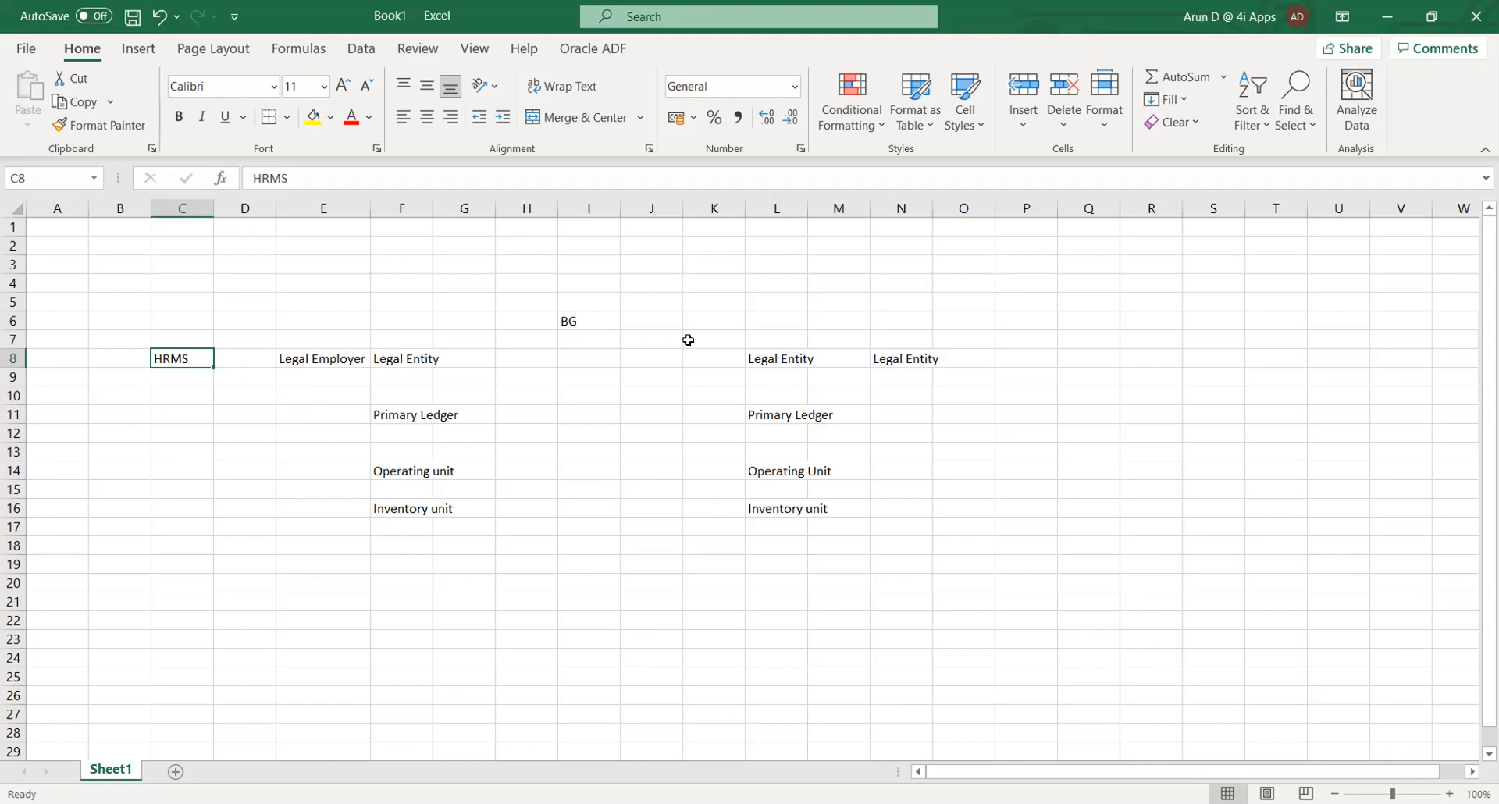
{"action": "key", "text": "alt+Tab"}
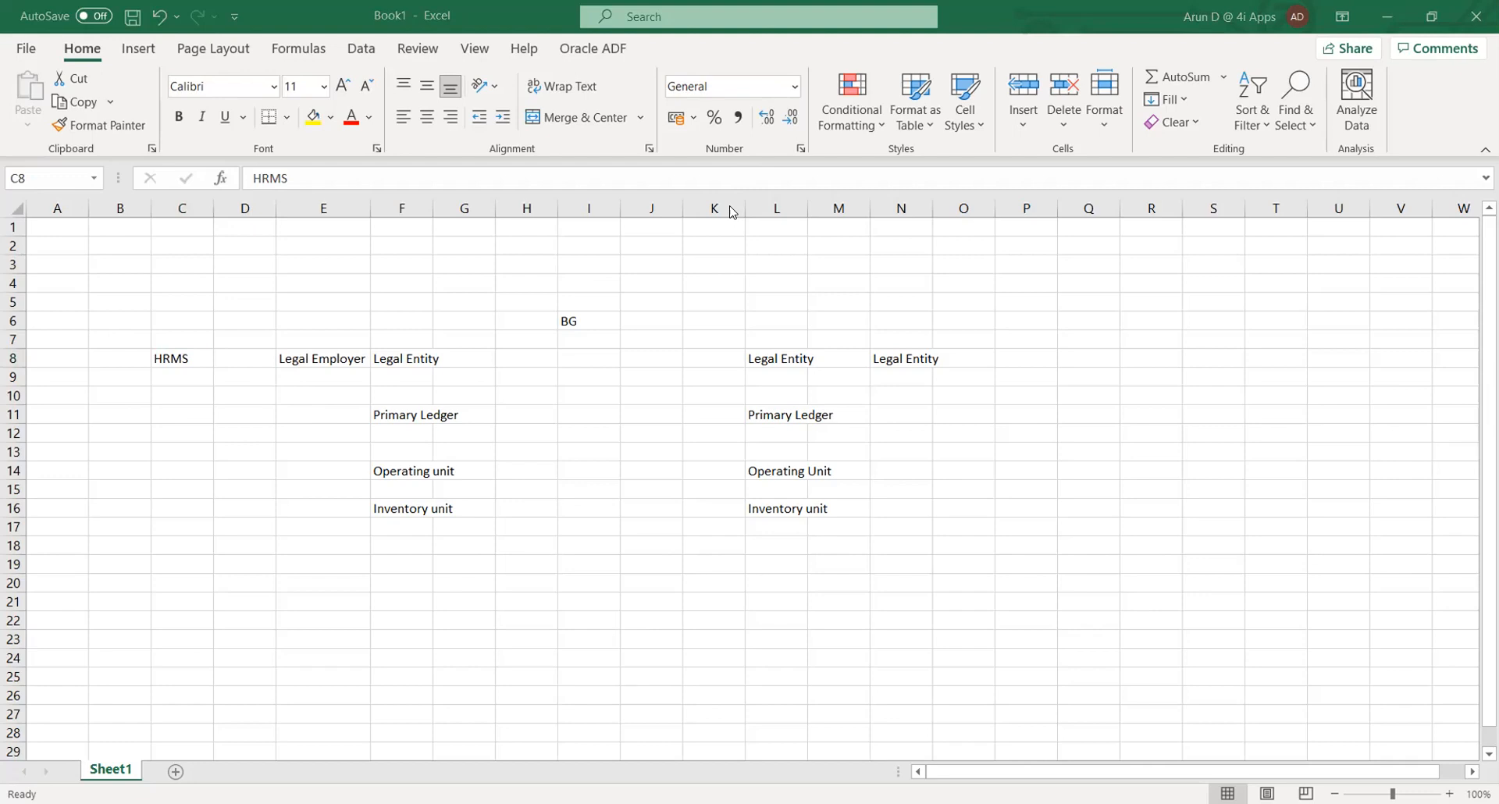
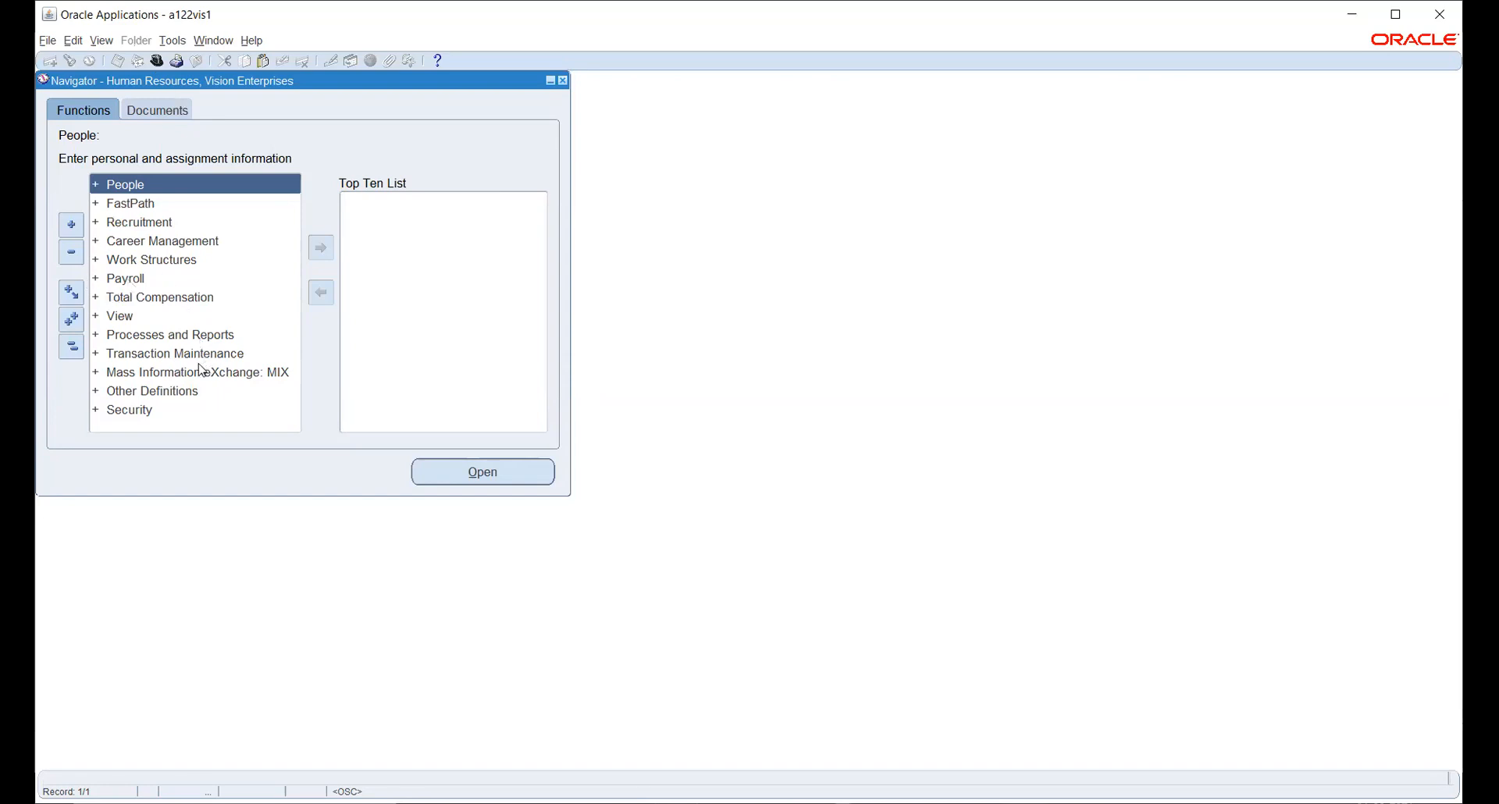
Select Work Structures in the Human Resources navigator and try to open it.
{"action": "left_click", "coordinate": [154, 258]}
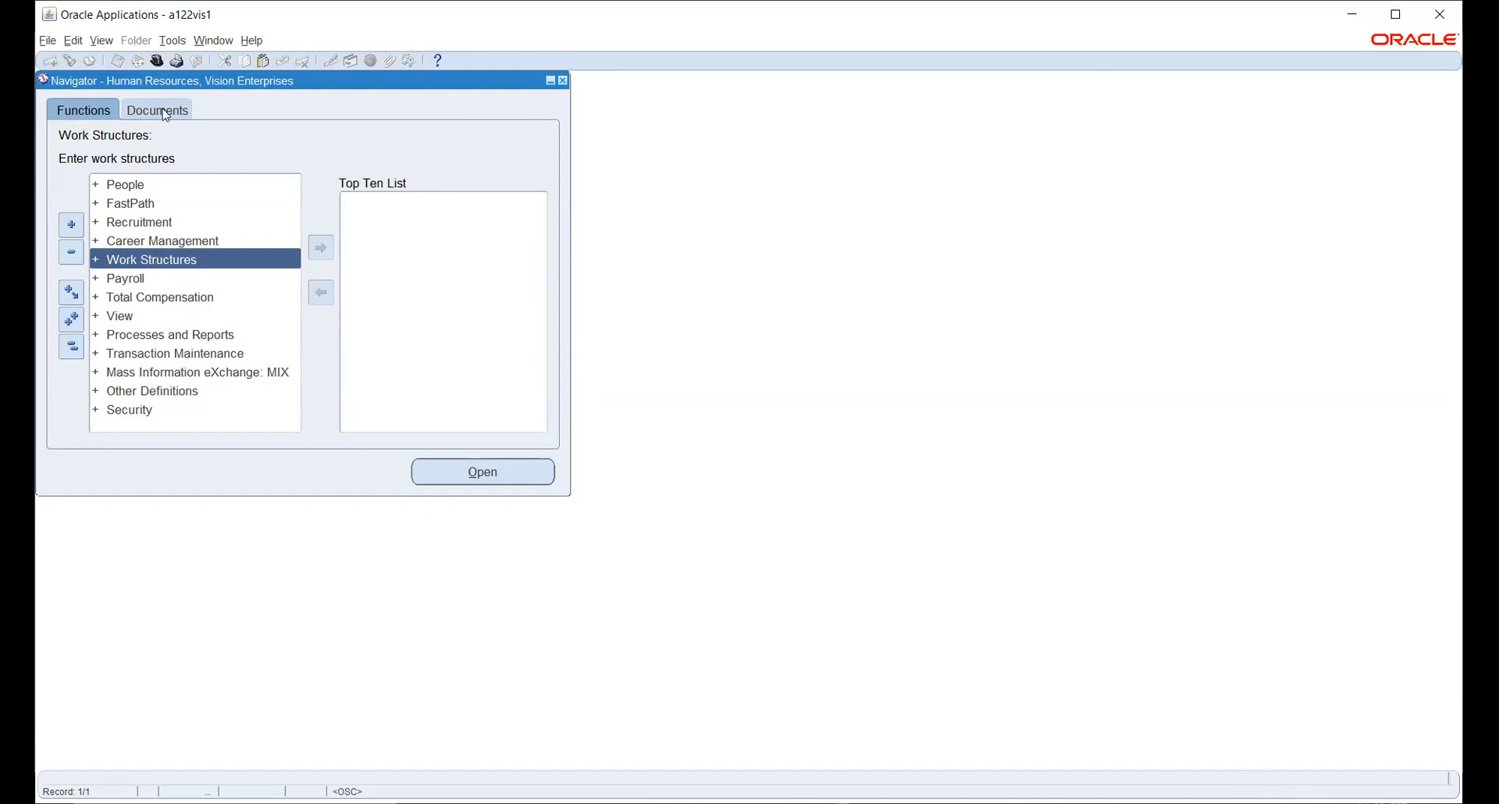
{"action": "left_click", "coordinate": [160, 67]}
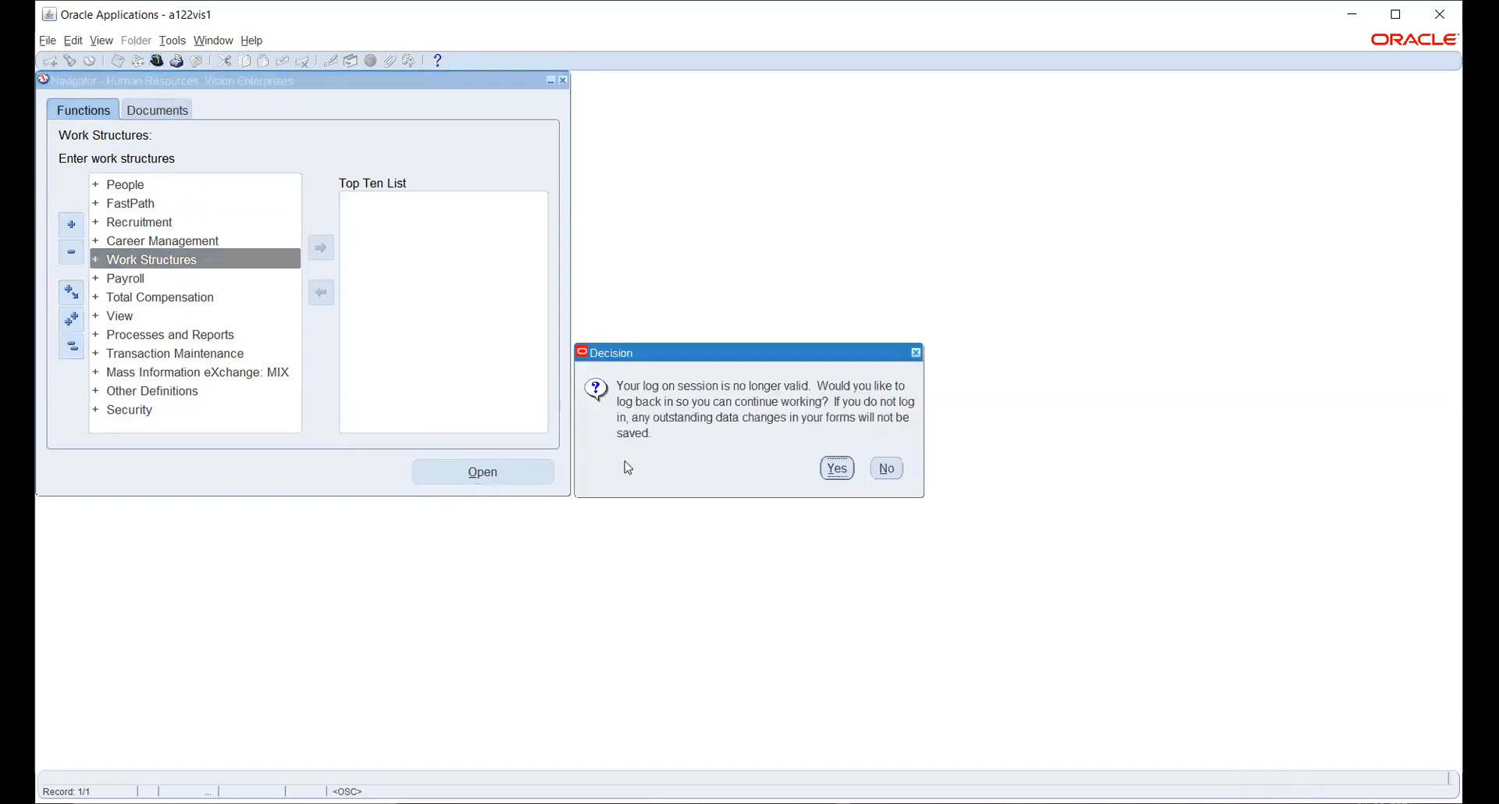
Accept the re-login prompt, maximize the window and log back in as System Administrator Vision.
{"action": "left_click", "coordinate": [834, 469]}
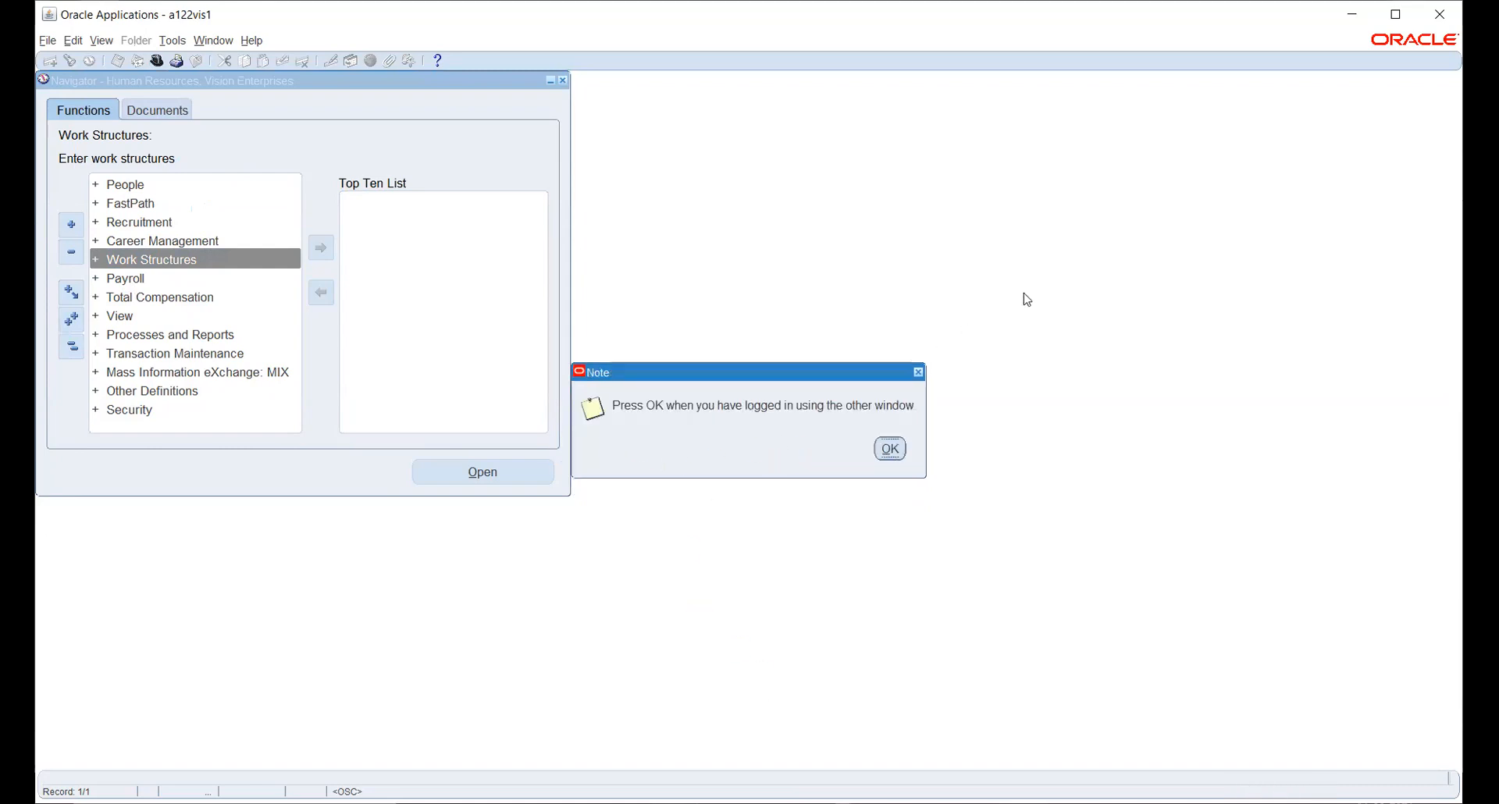
{"action": "left_click", "coordinate": [1395, 14]}
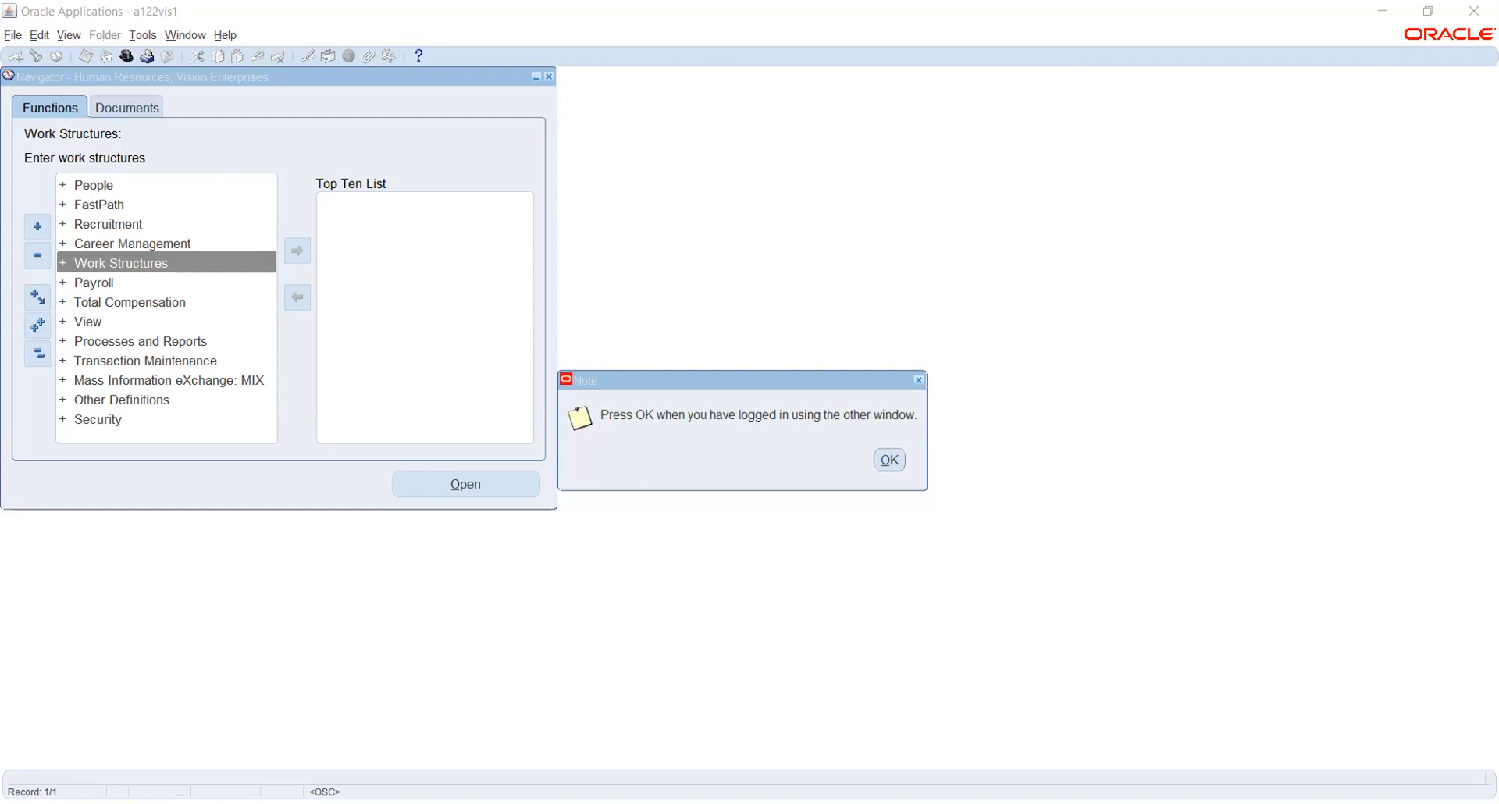
{"action": "left_click", "coordinate": [890, 459]}
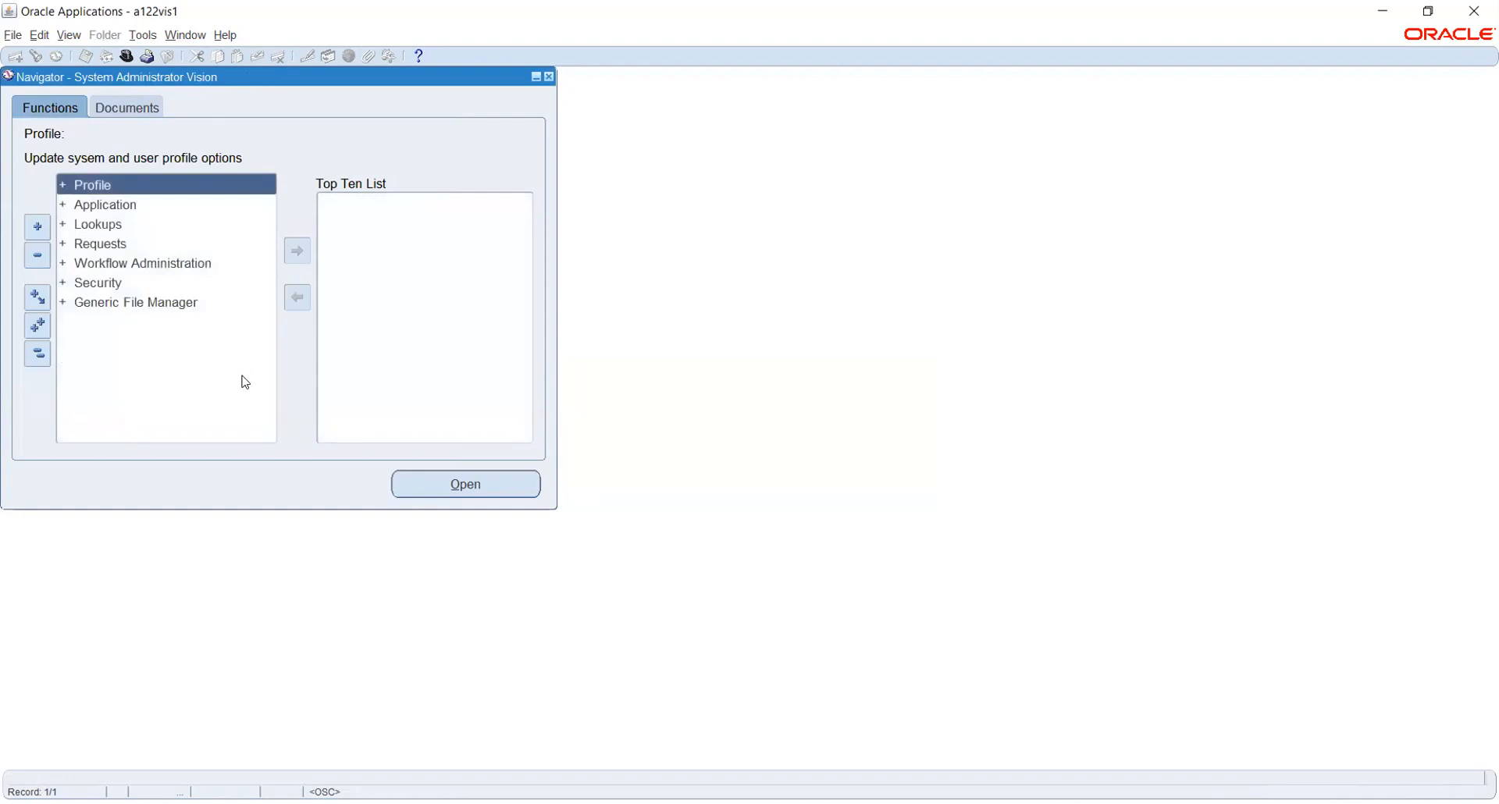
Expand Security > Responsibility and open Define for a blank Responsibilities form.
{"action": "key", "text": "Down"}
{"action": "key", "text": "Down"}
{"action": "key", "text": "Down"}
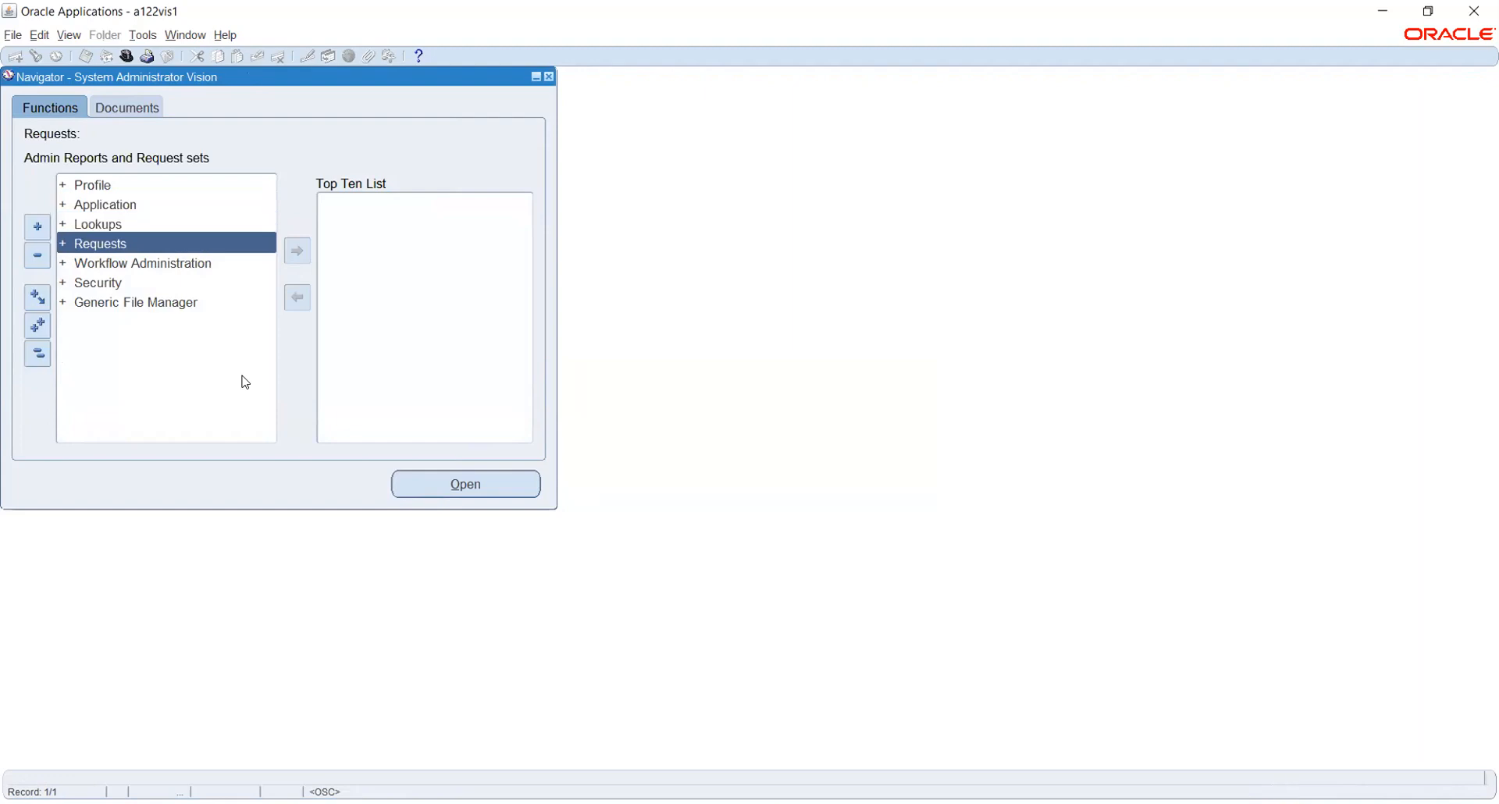
{"action": "key", "text": "Down"}
{"action": "key", "text": "Down"}
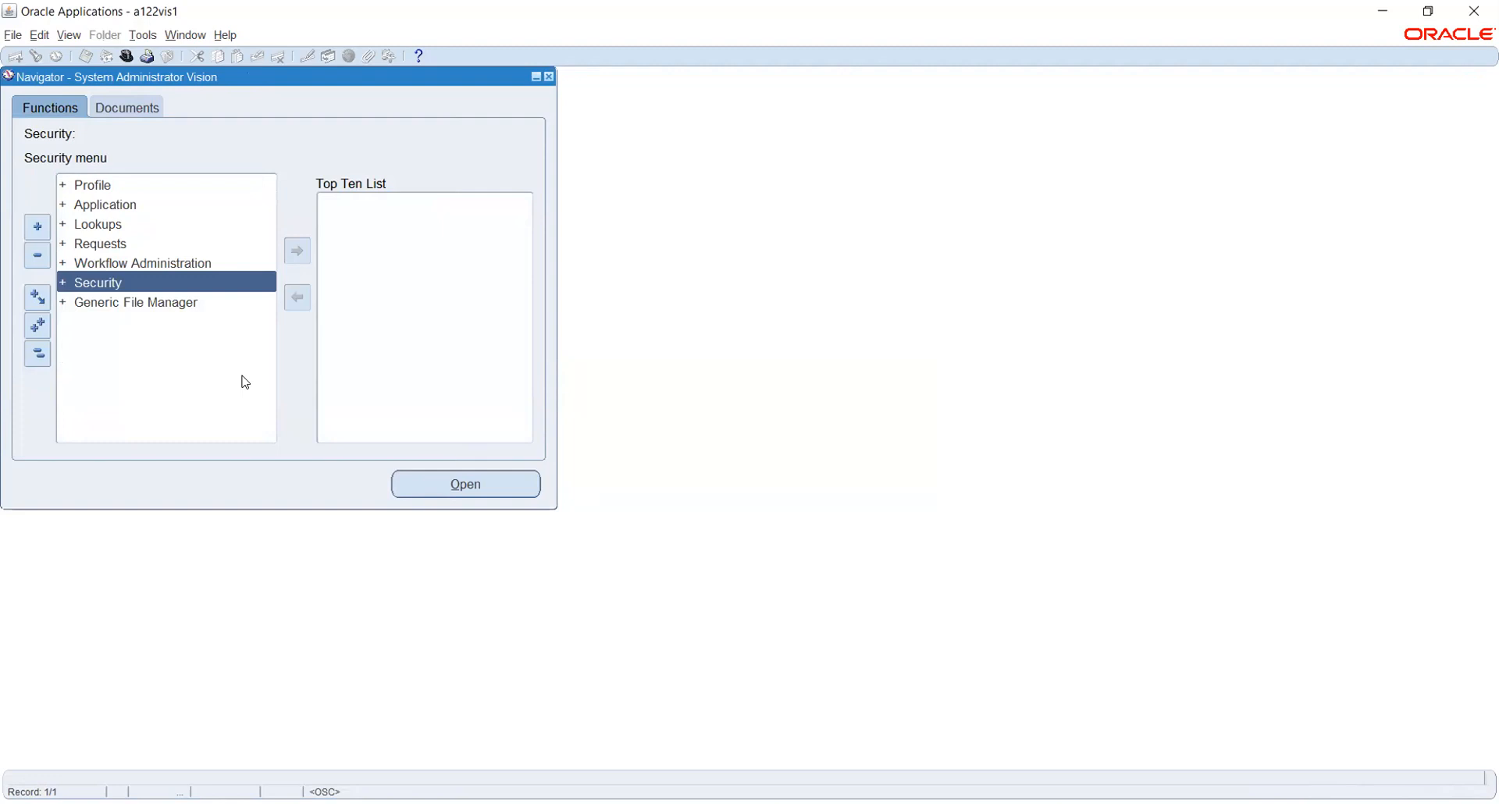
{"action": "key", "text": "Return"}
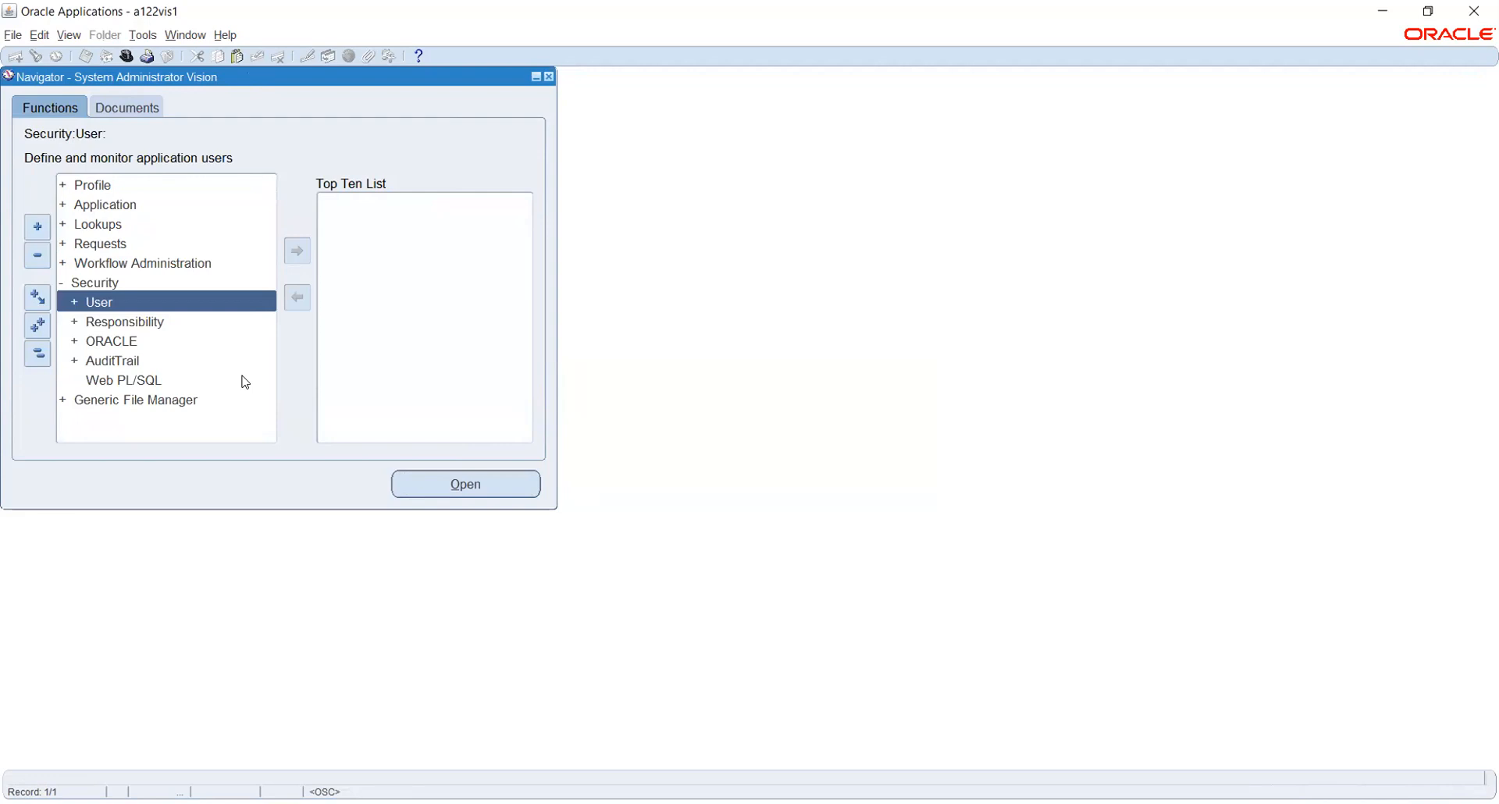
{"action": "key", "text": "Down"}
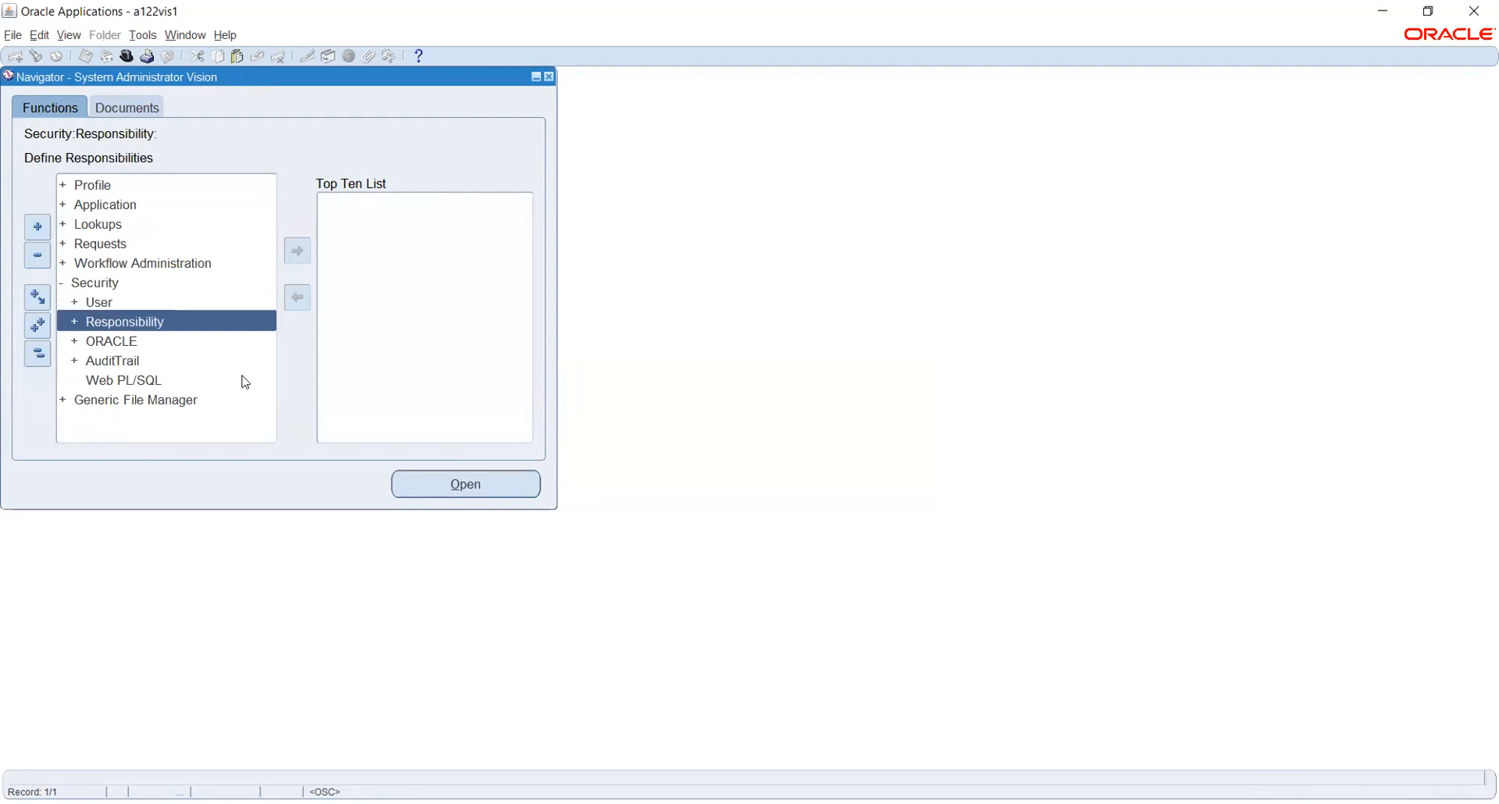
{"action": "key", "text": "Return"}
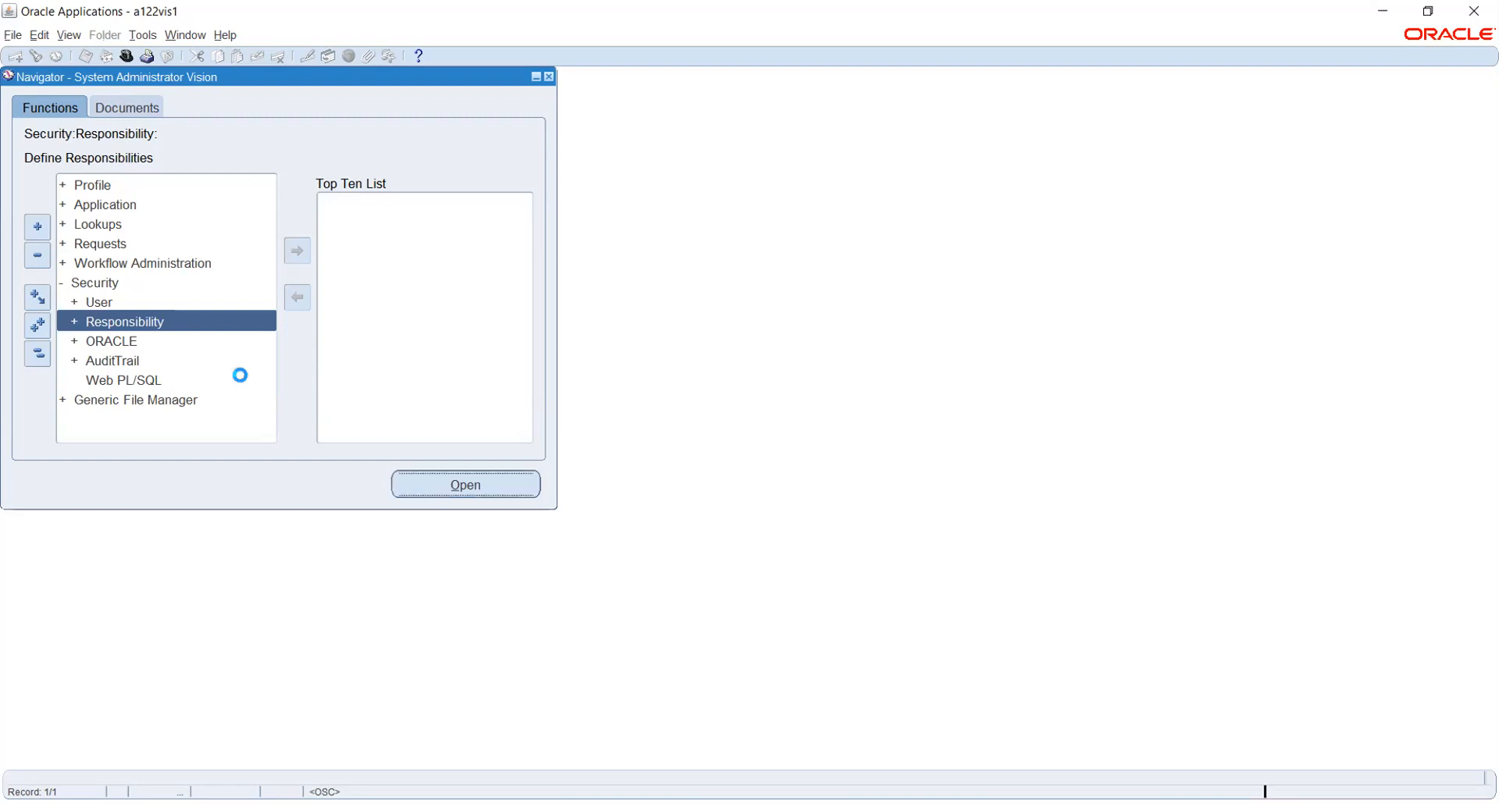
{"action": "key", "text": "Return"}
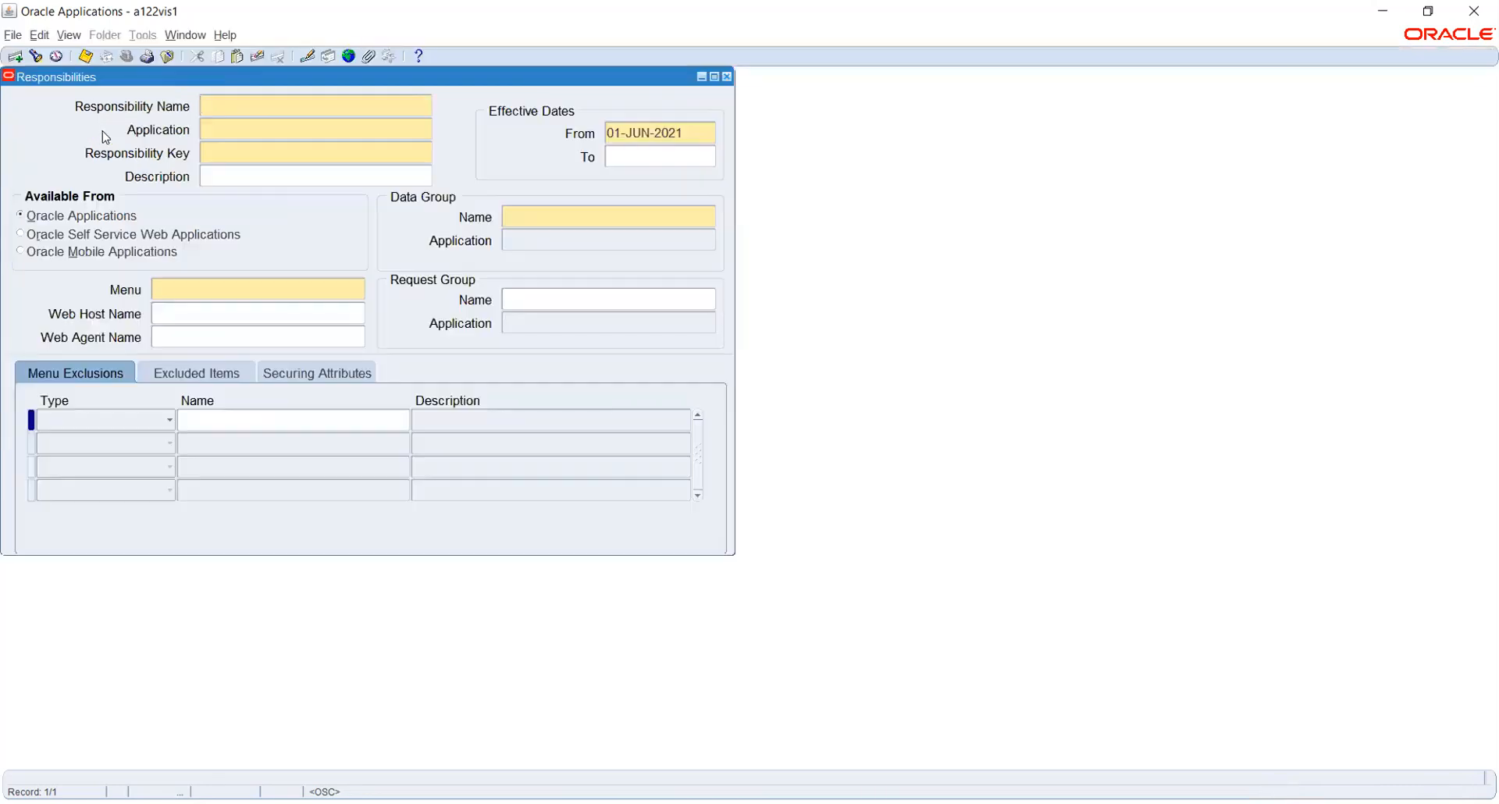
Find responsibilities matching 'human' and load Human Resources Intelligence - End User.
{"action": "left_click", "coordinate": [39, 60]}
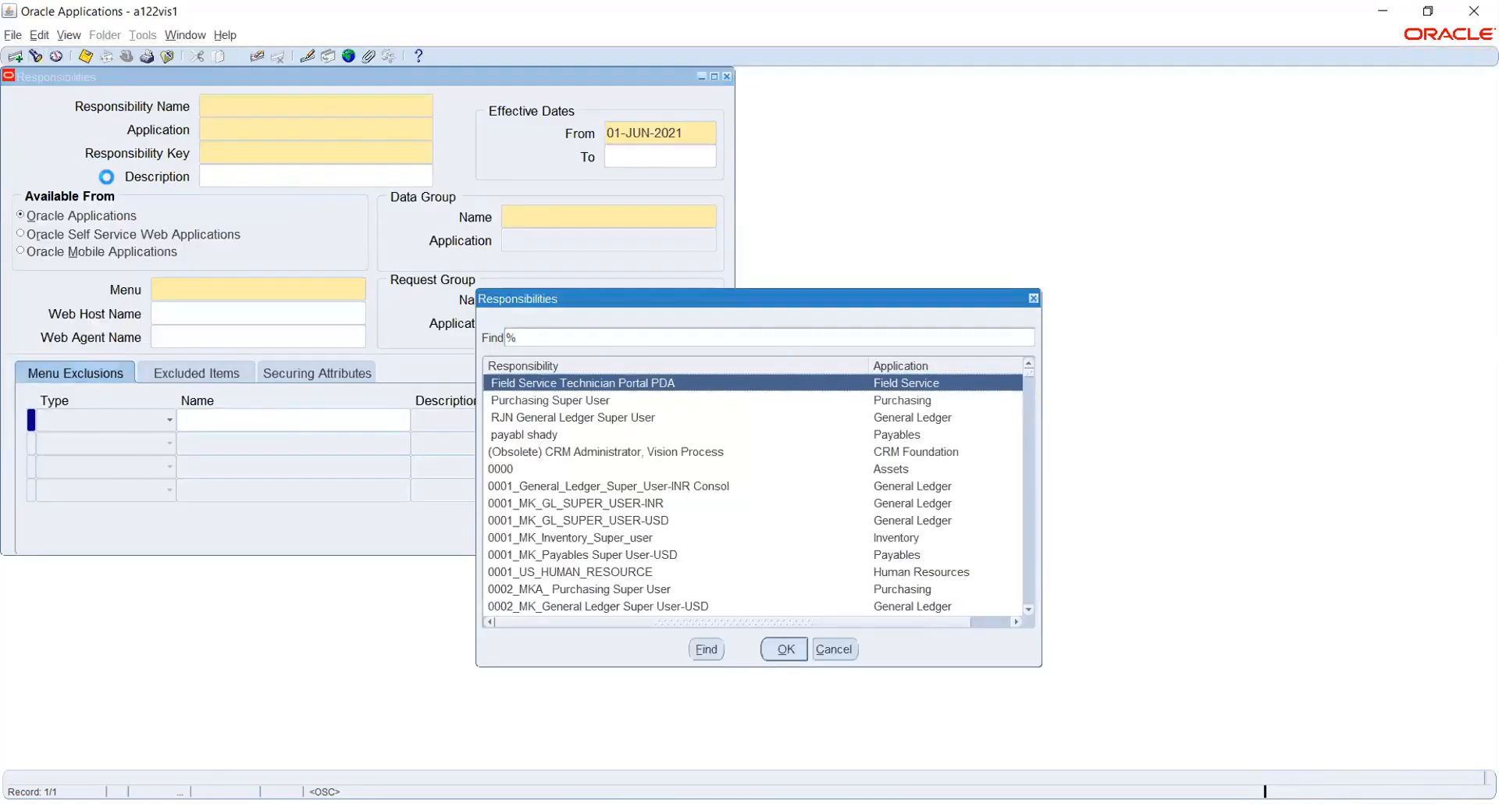
{"action": "type", "text": "hu"}
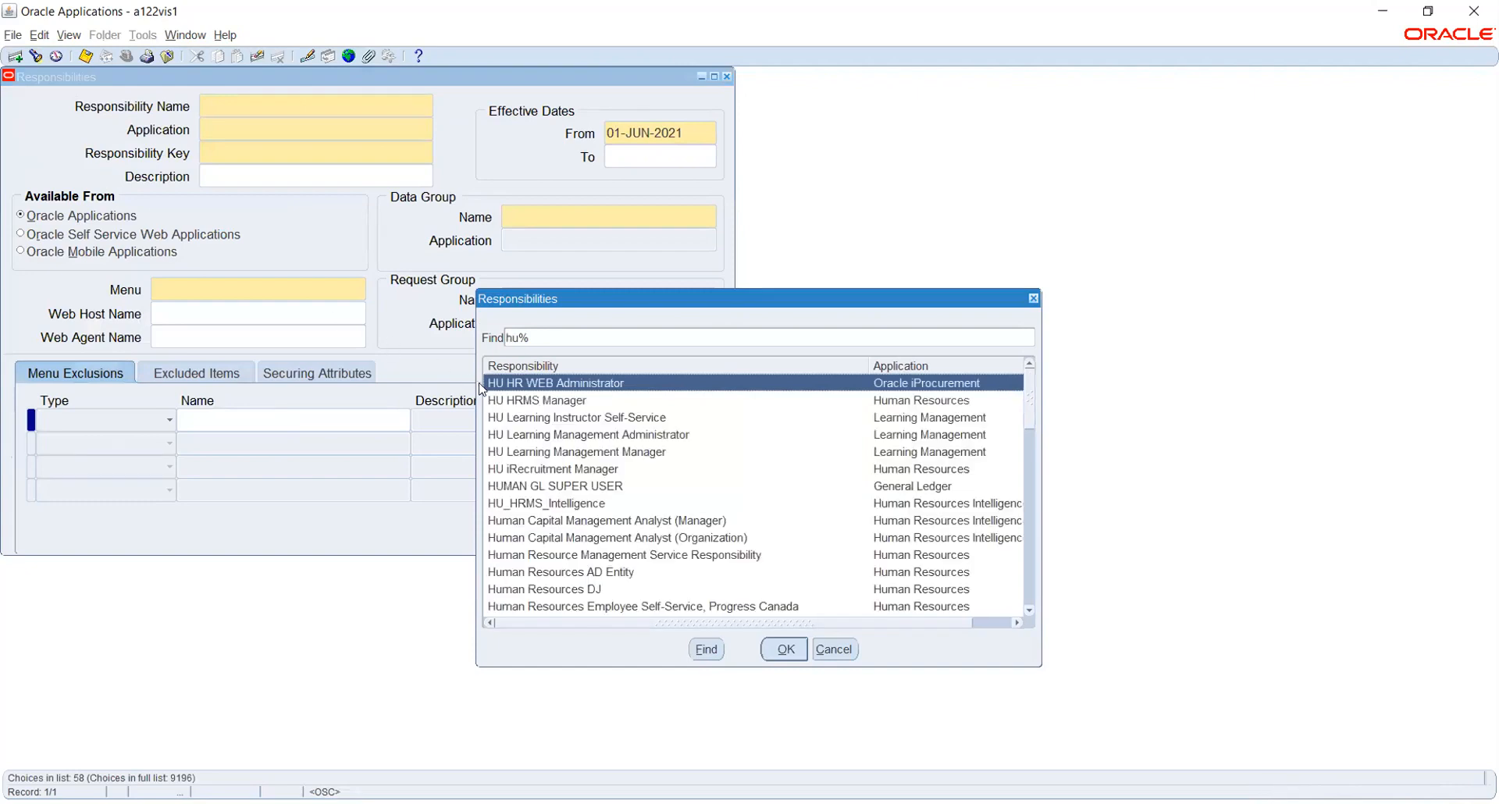
{"action": "type", "text": "man"}
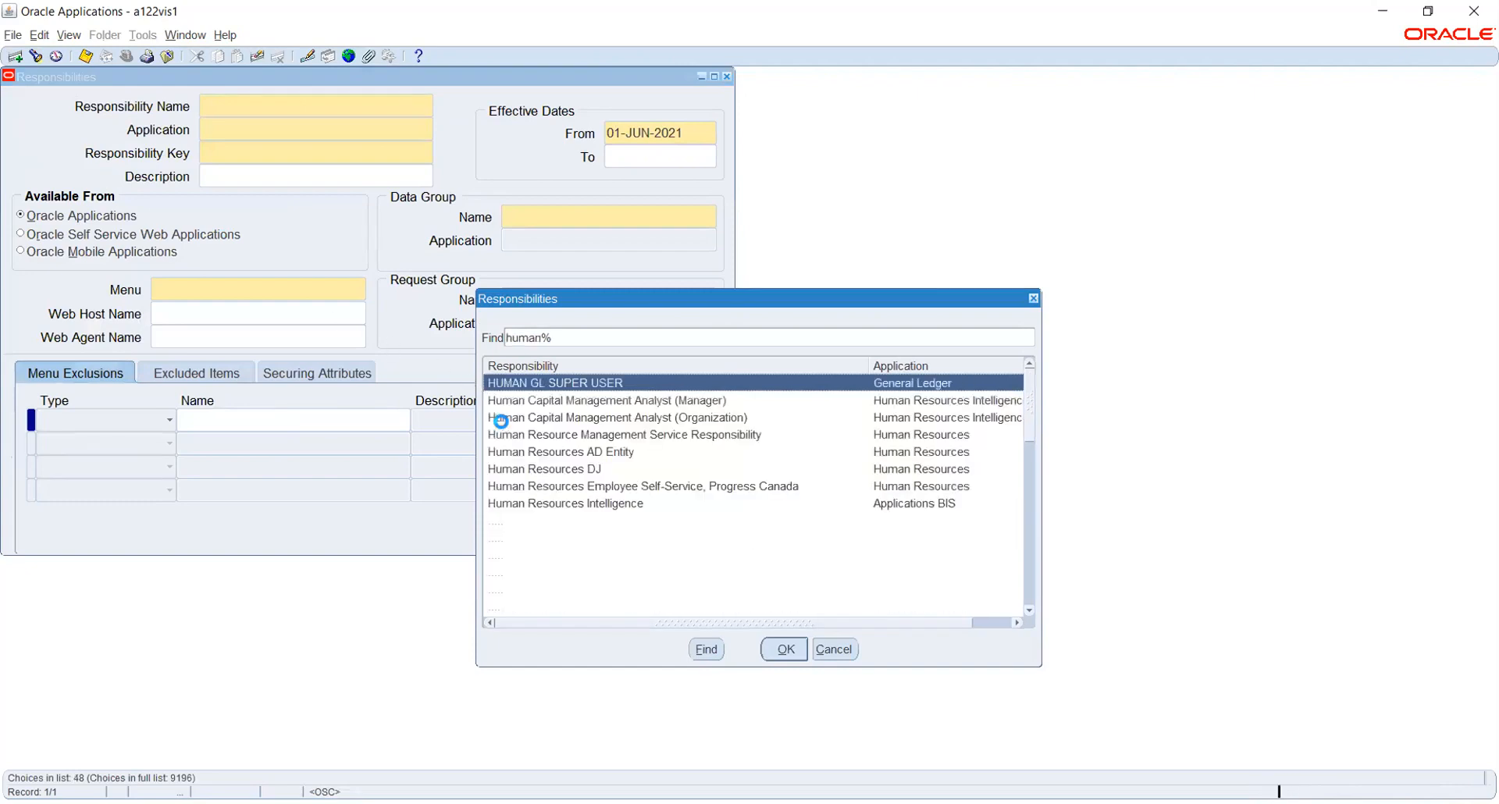
{"action": "left_click", "coordinate": [558, 503]}
{"action": "left_click", "coordinate": [585, 555]}
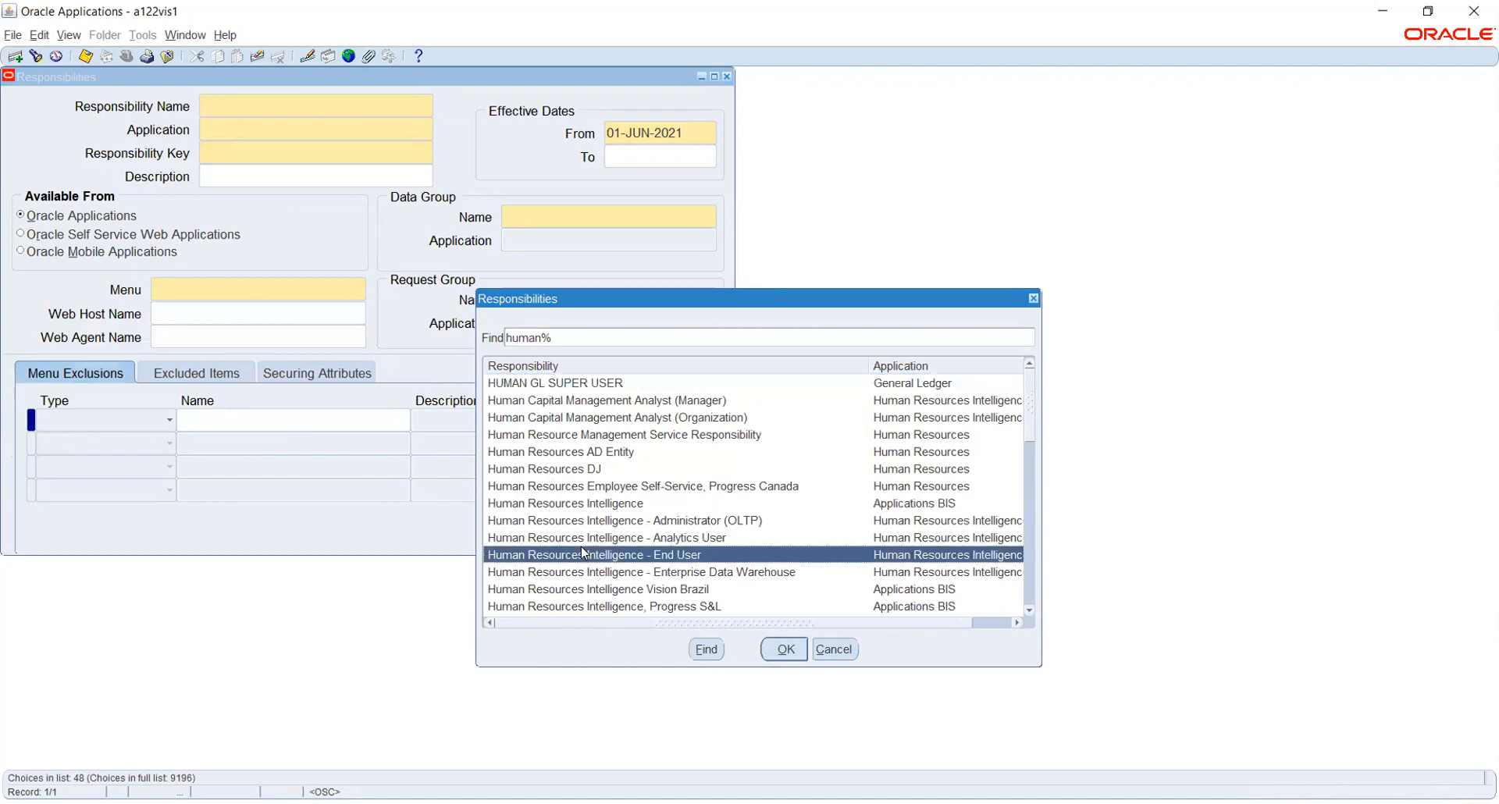
{"action": "left_click", "coordinate": [784, 650]}
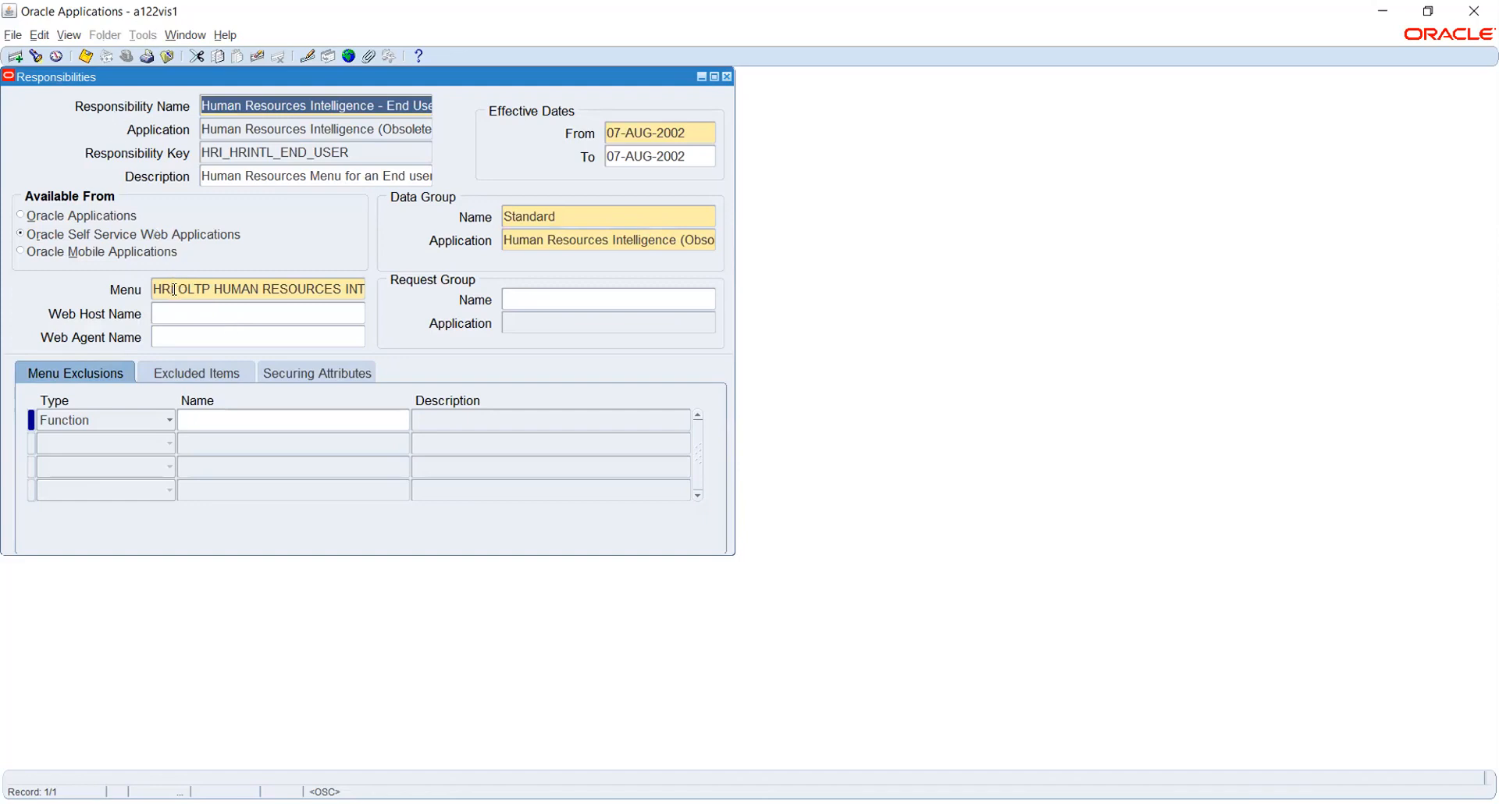
Select the Responsibility Key text and switch windows briefly before returning to the form.
{"action": "left_click", "coordinate": [259, 154]}
{"action": "key", "text": "shift+Home"}
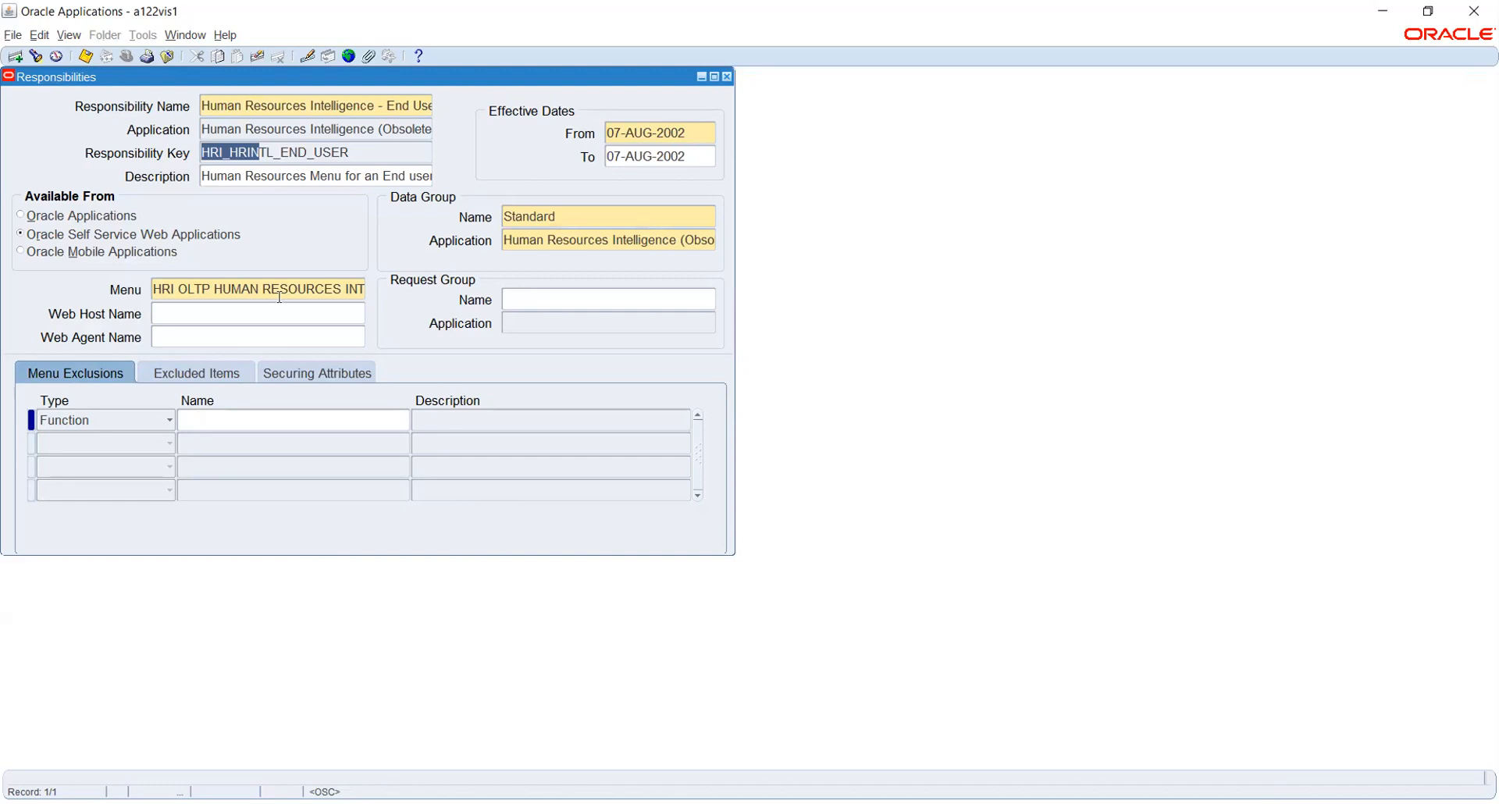
{"action": "key", "text": "alt+Tab"}
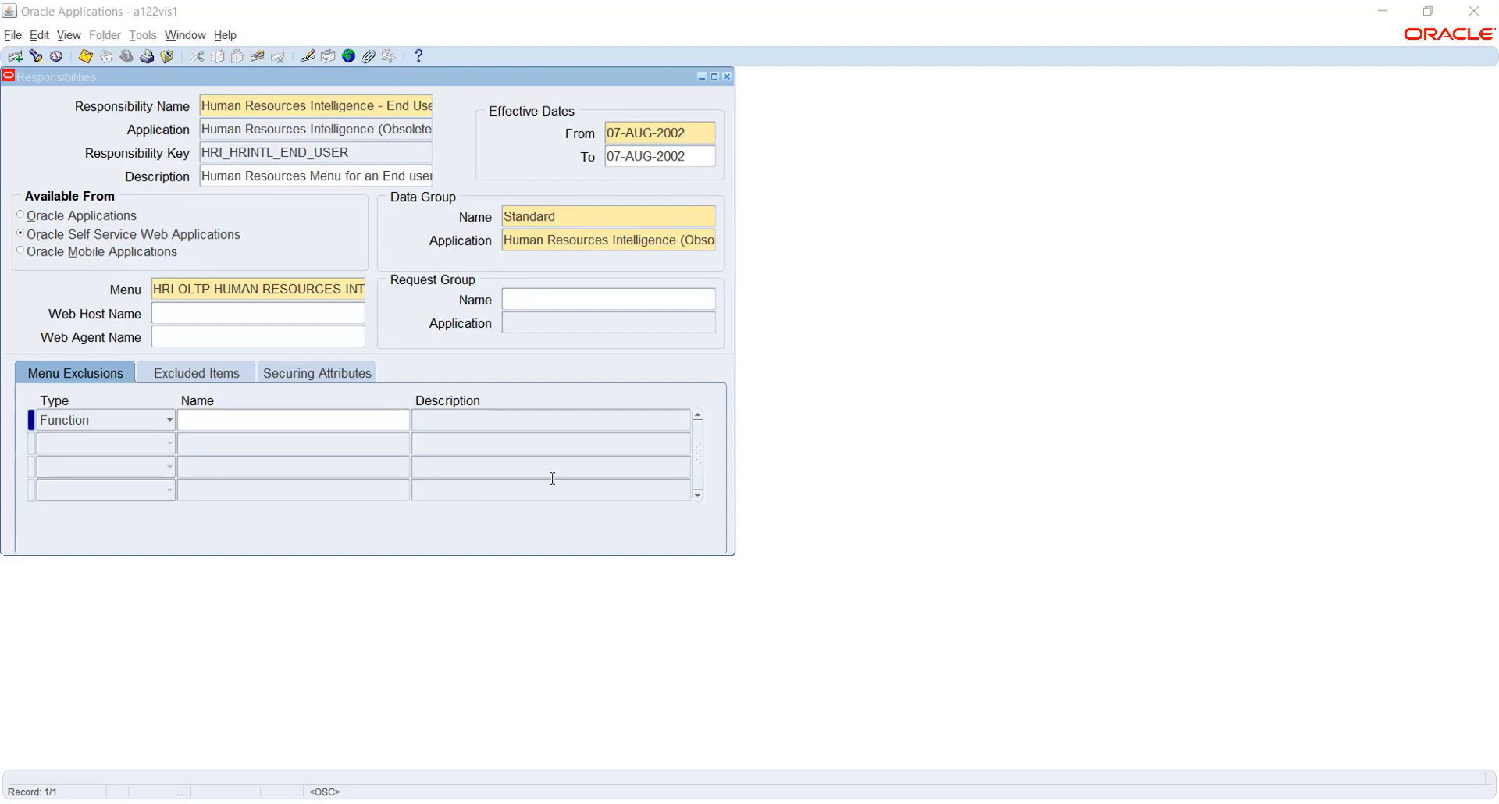
{"action": "left_click", "coordinate": [150, 78]}
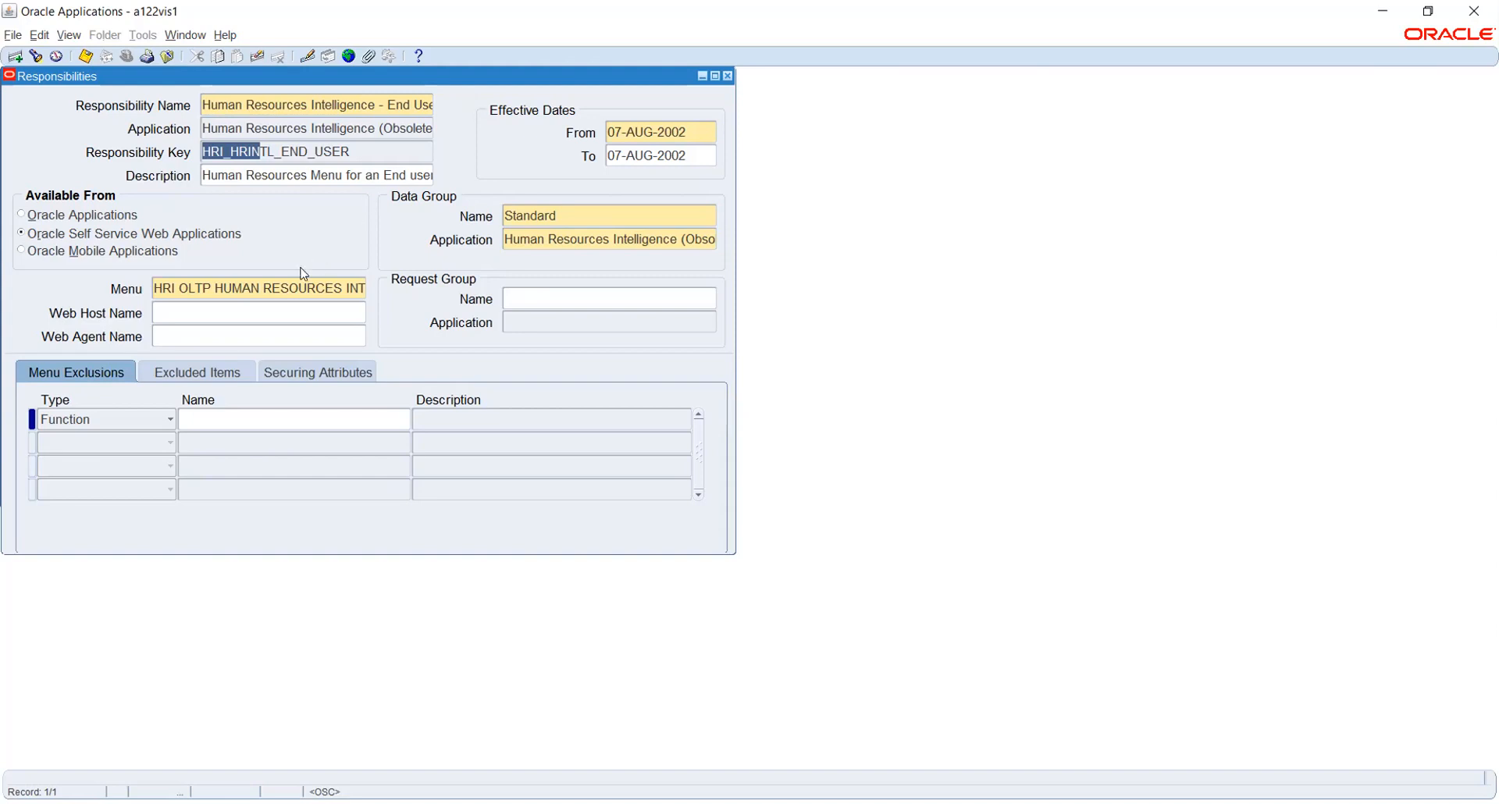
Inspect the Menu and Web Host Name fields, then close the Responsibilities form.
{"action": "left_click", "coordinate": [280, 288]}
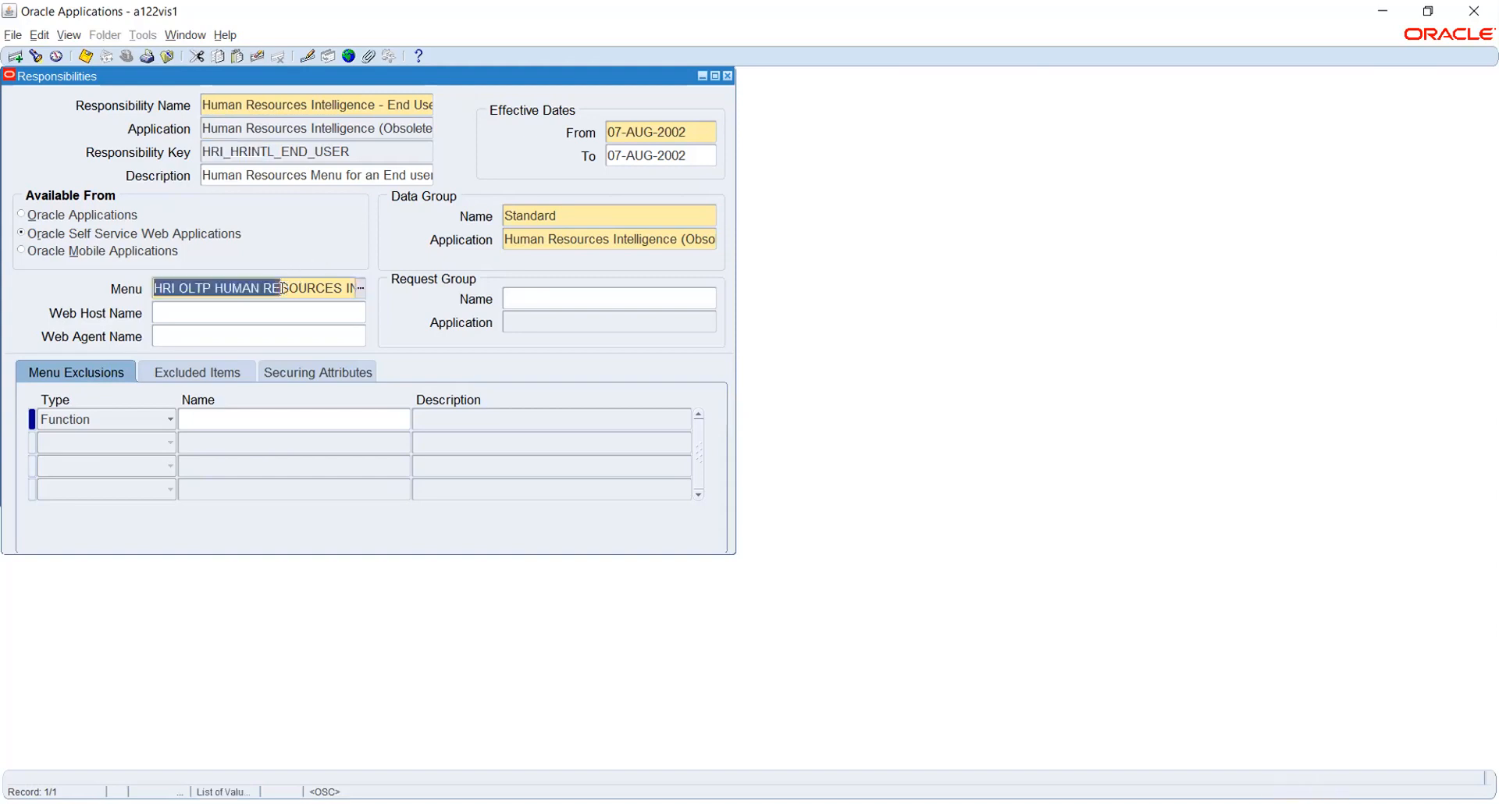
{"action": "left_click", "coordinate": [272, 311]}
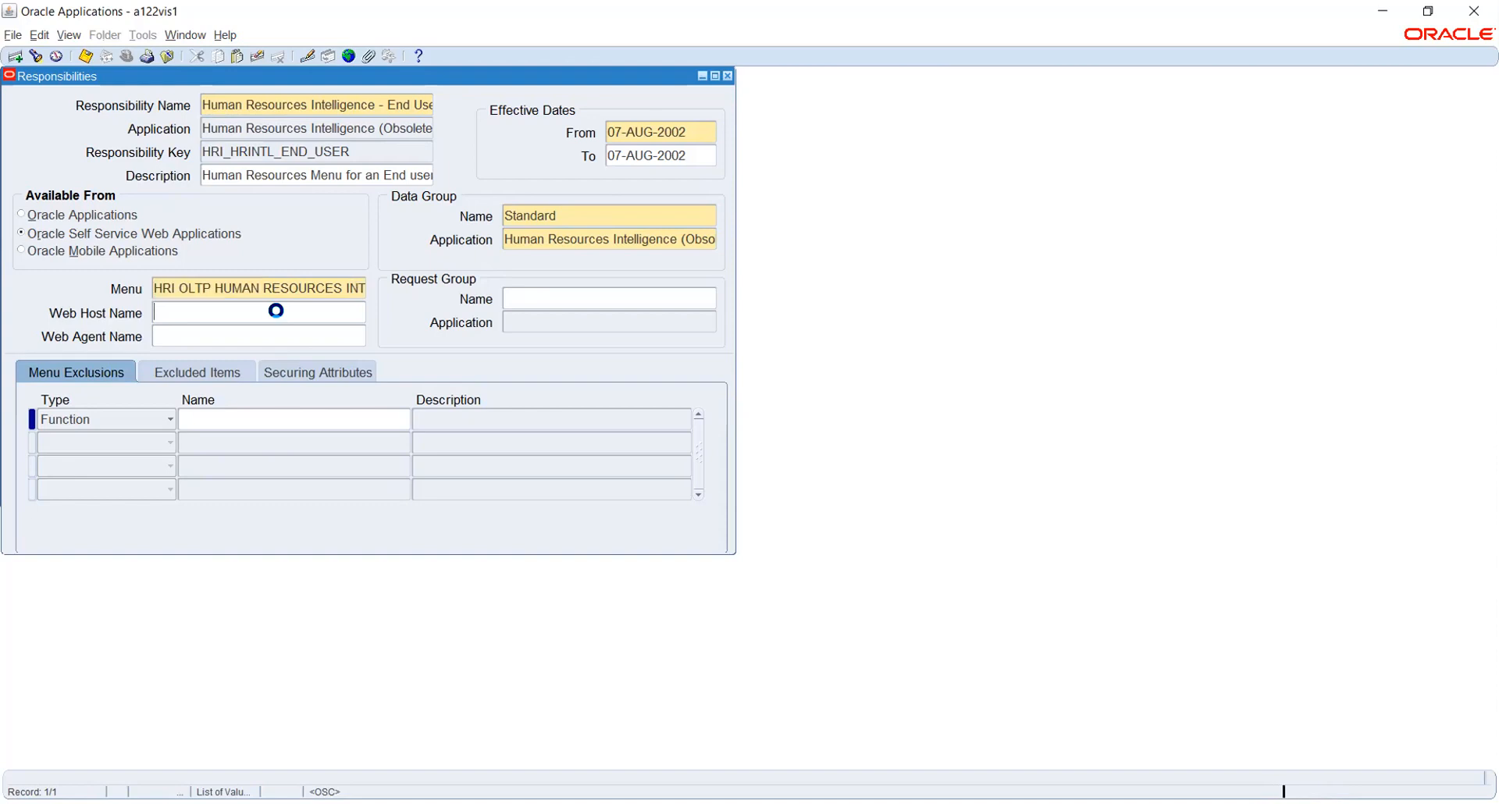
{"action": "left_click", "coordinate": [262, 290]}
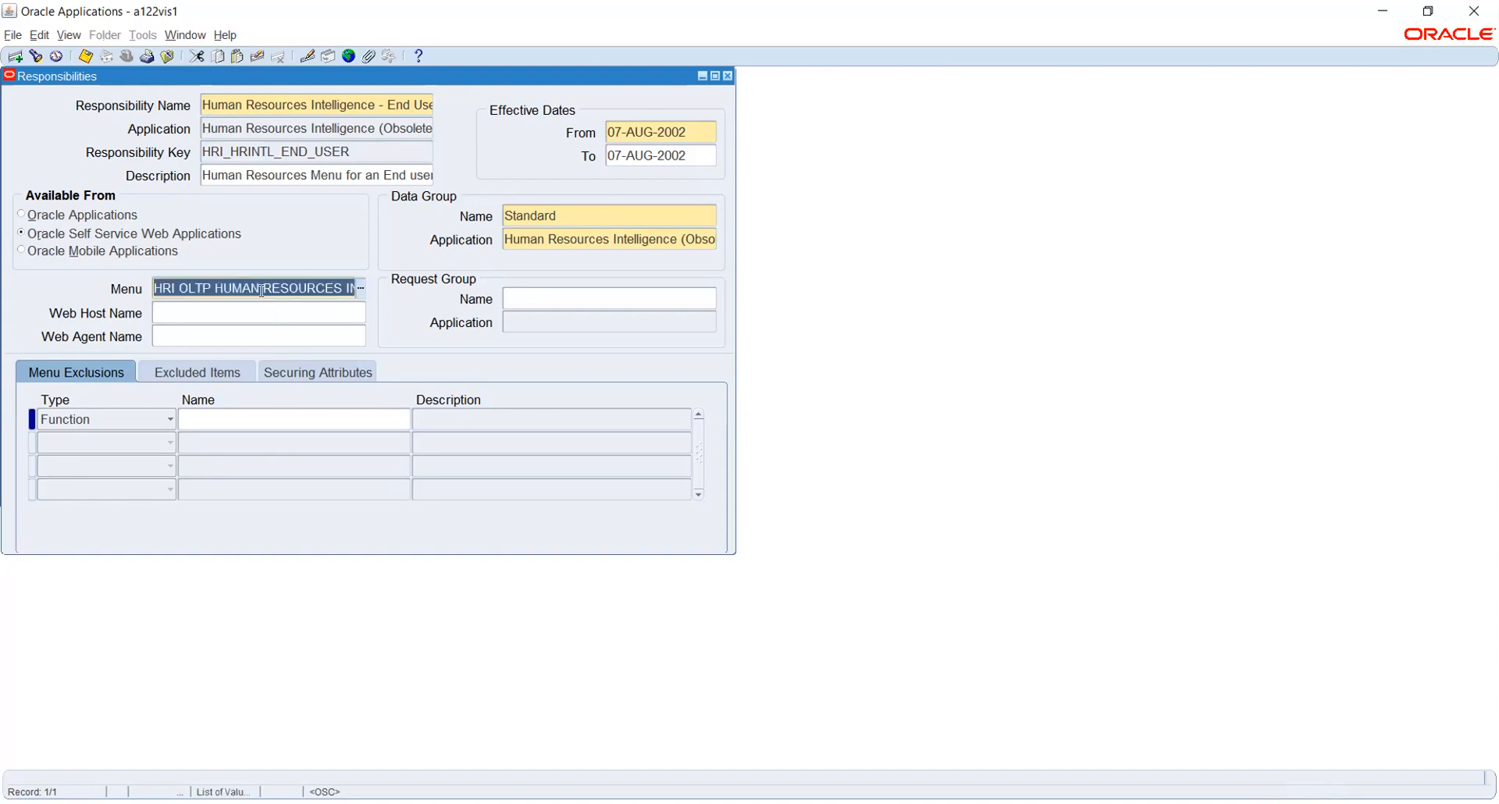
{"action": "key", "text": "F4"}
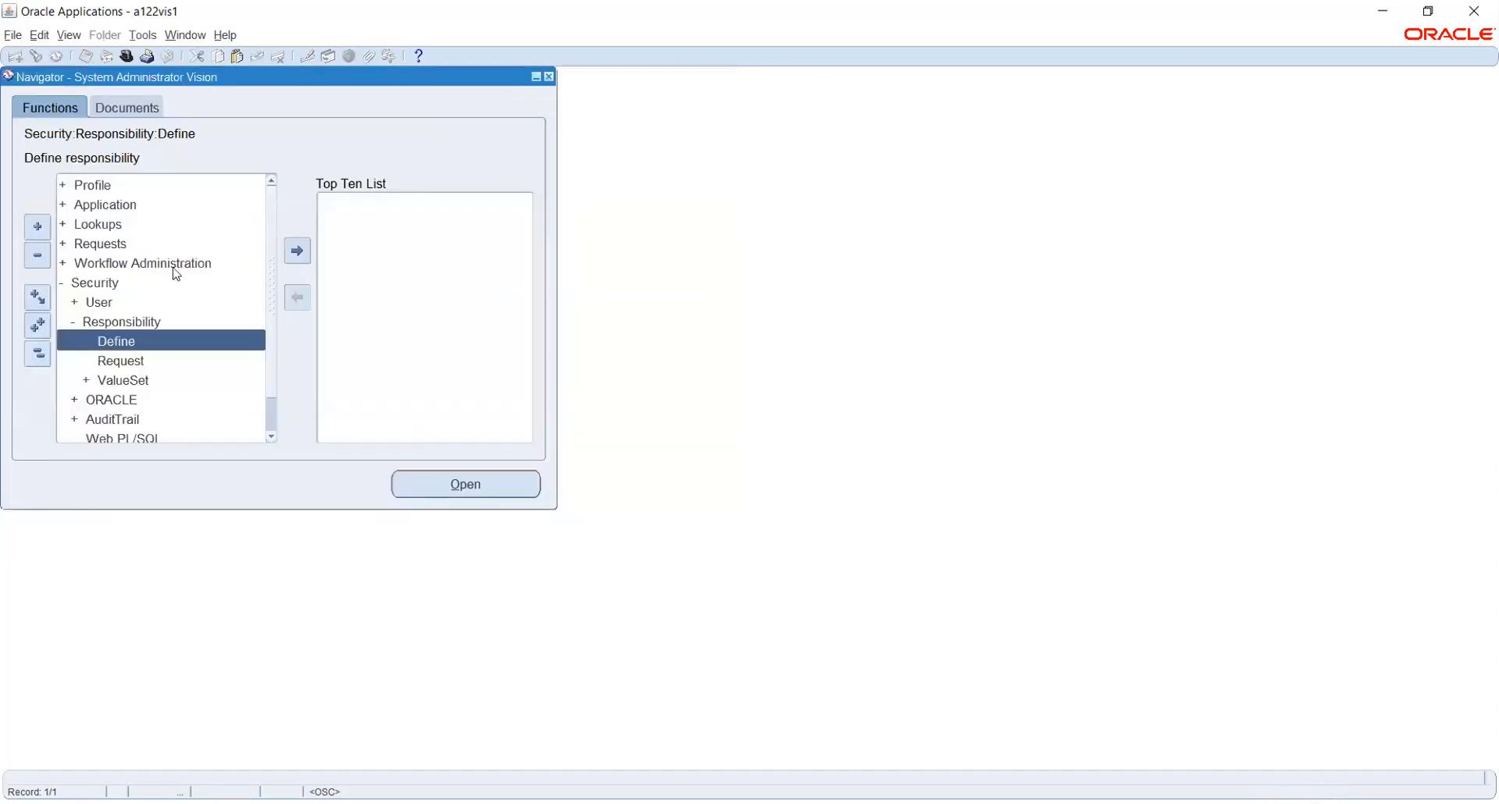
Open Application > Menu and query HRI OLTP HUMAN RESOURCES INTELLIGENCE HRMSi TOP MENU by User Menu Name.
{"action": "double_click", "coordinate": [123, 204]}
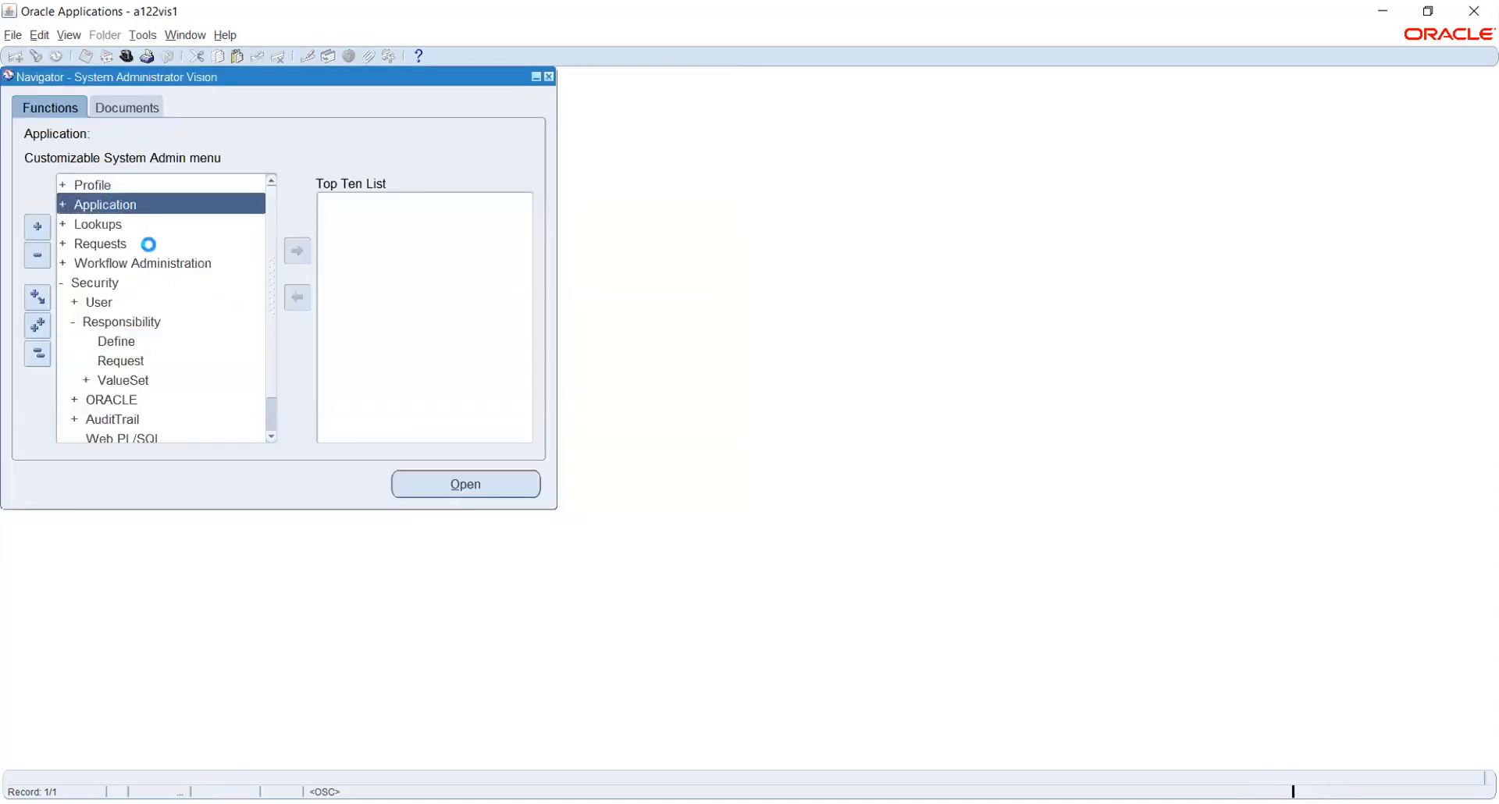
{"action": "left_click", "coordinate": [117, 244]}
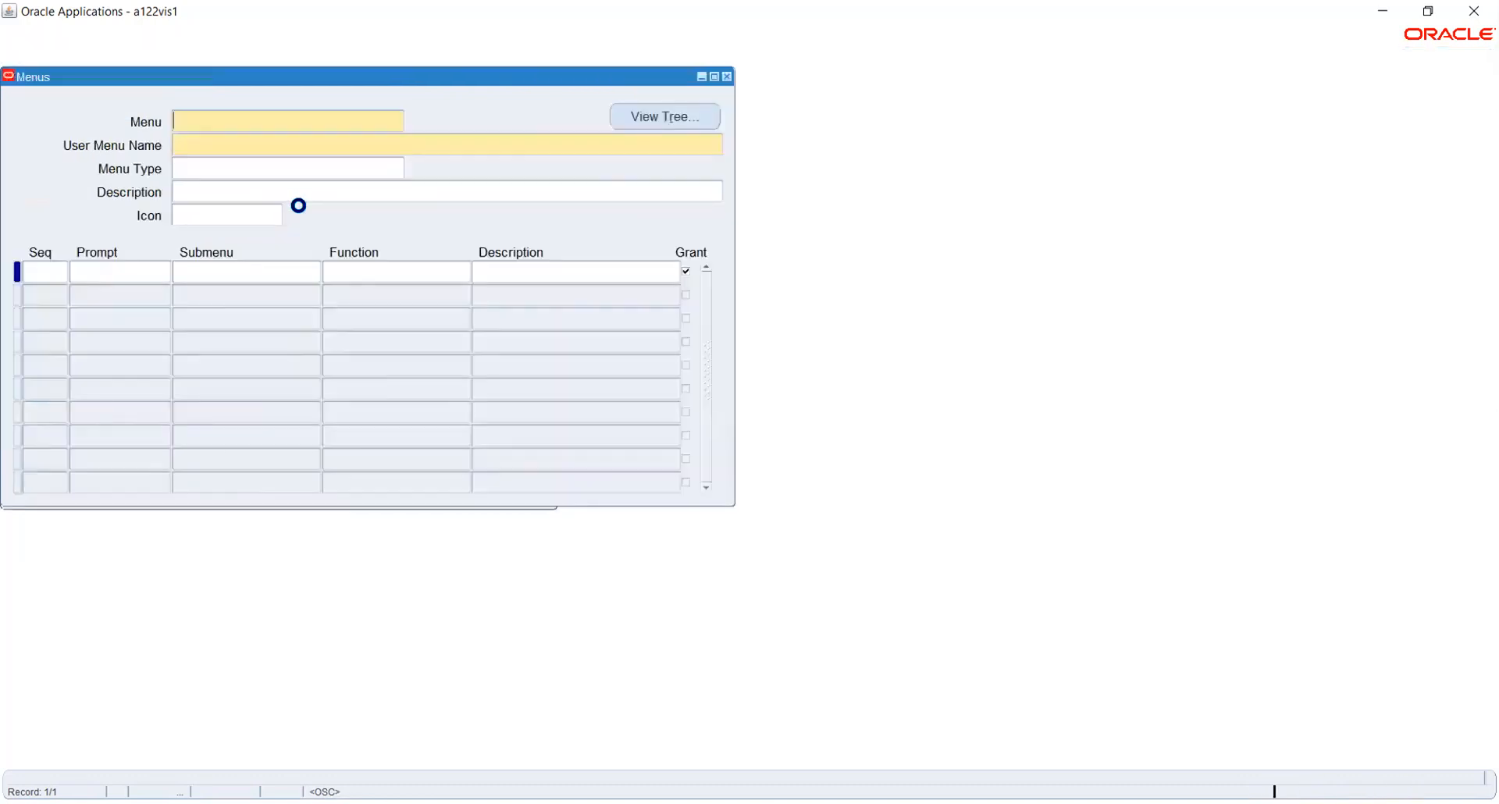
{"action": "key", "text": "F11"}
{"action": "key", "text": "ctrl+v"}
{"action": "key", "text": "ctrl+F11"}
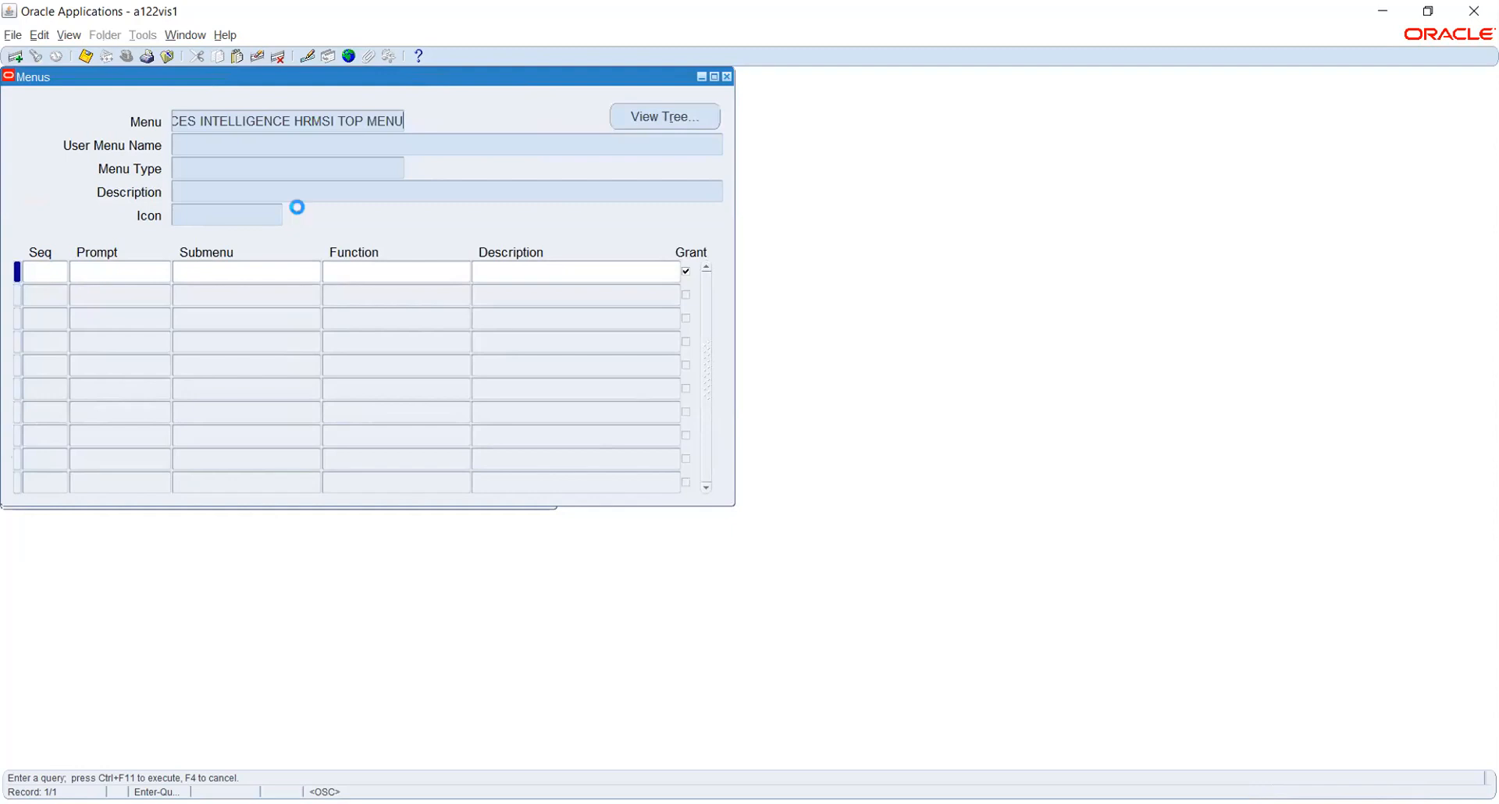
{"action": "key", "text": "BackSpace"}
{"action": "key", "text": "Tab"}
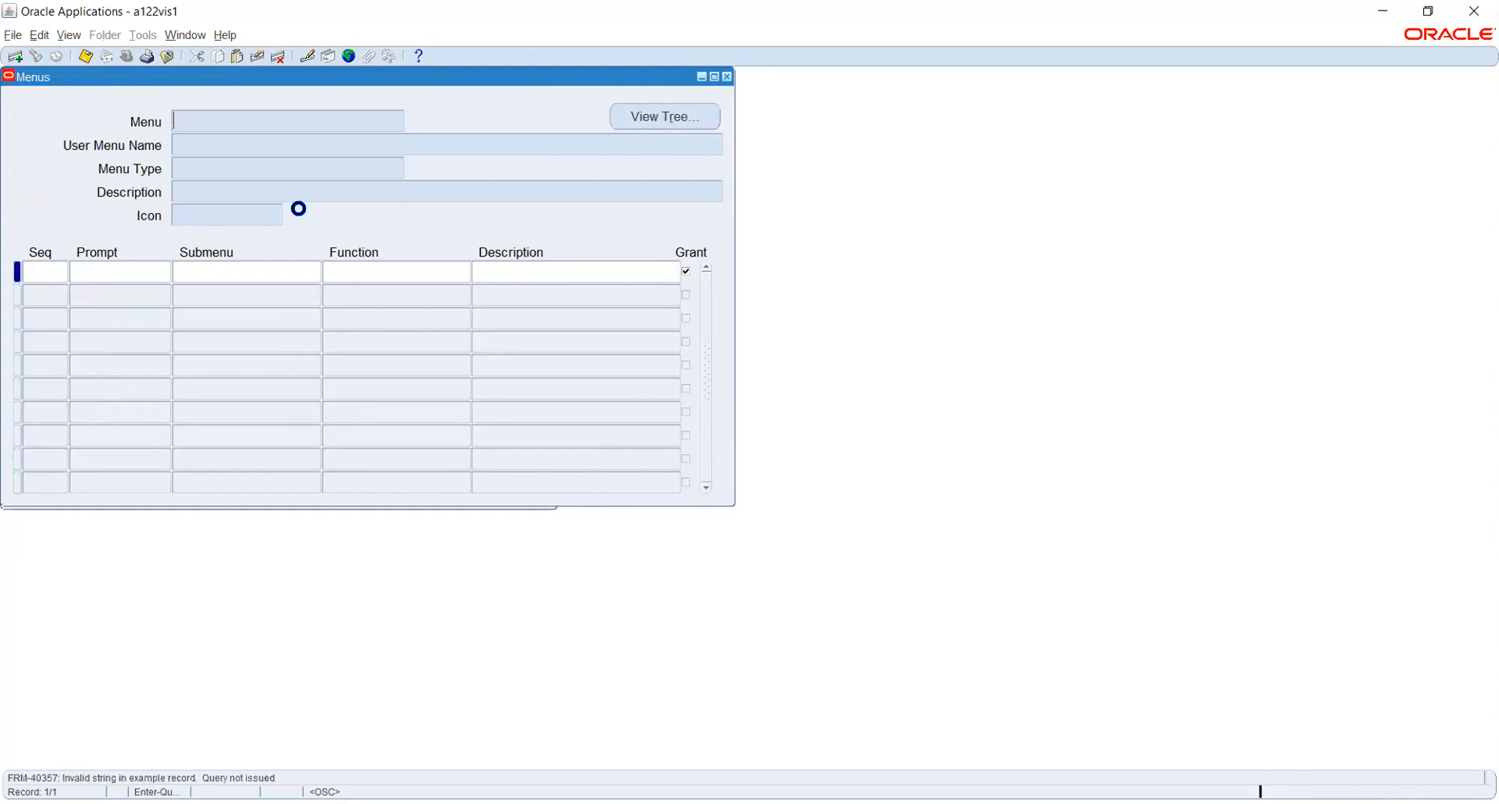
{"action": "type", "text": "HRI OLTP HUMAN RESOURCES INTELLIGENCE HRMSi TOP MENU"}
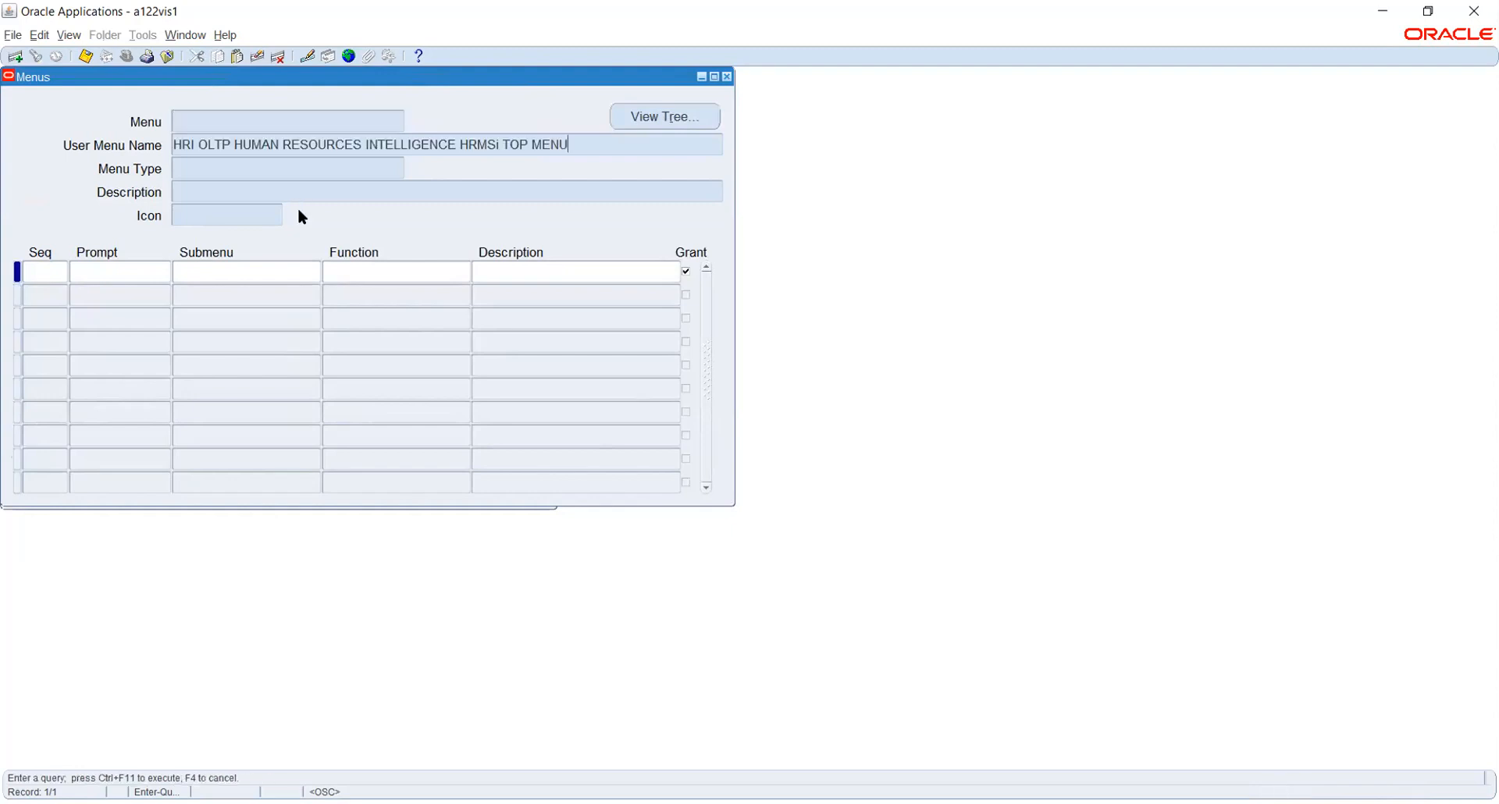
{"action": "key", "text": "ctrl+F11"}
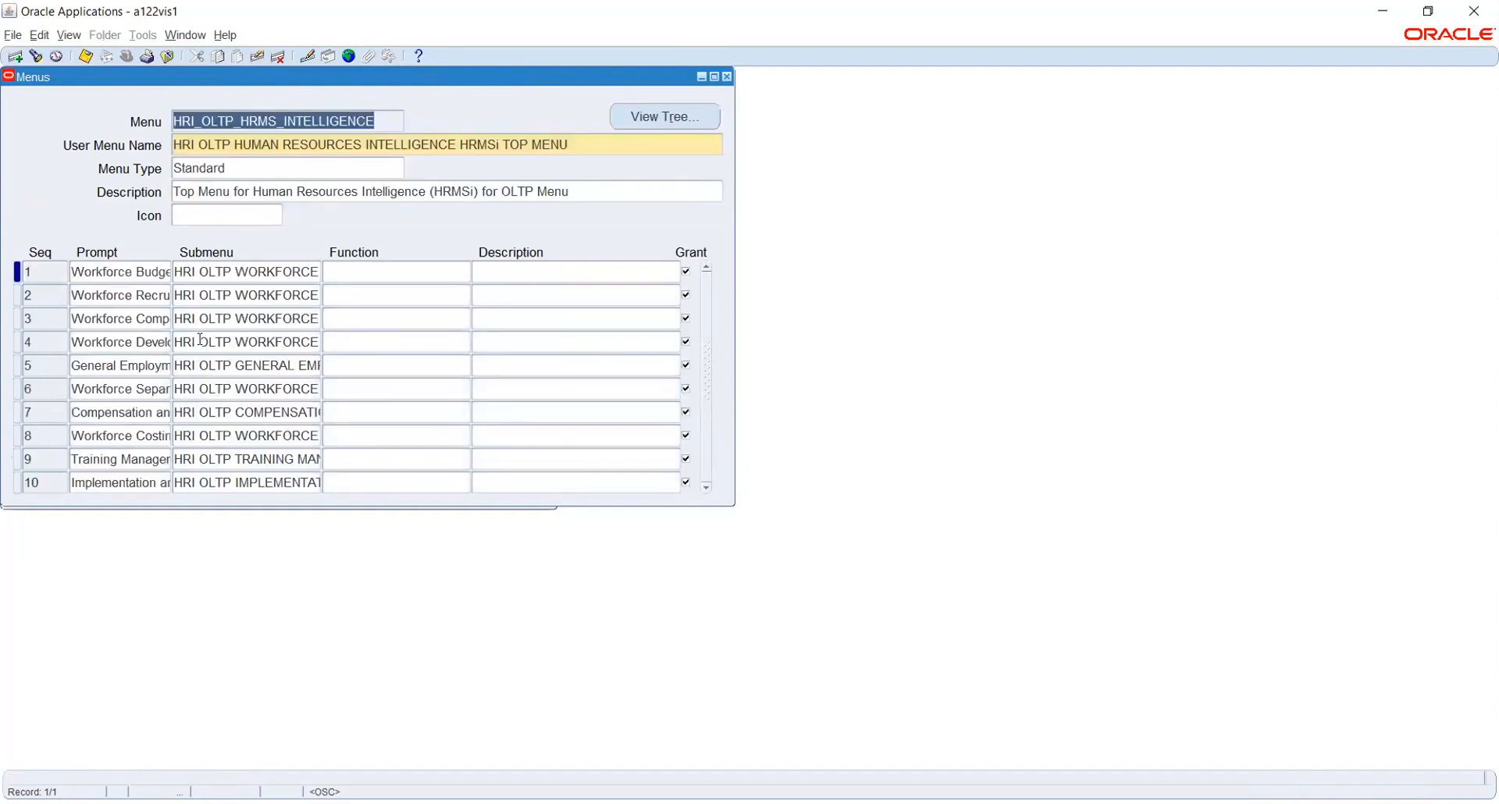
{"action": "left_click", "coordinate": [634, 120]}
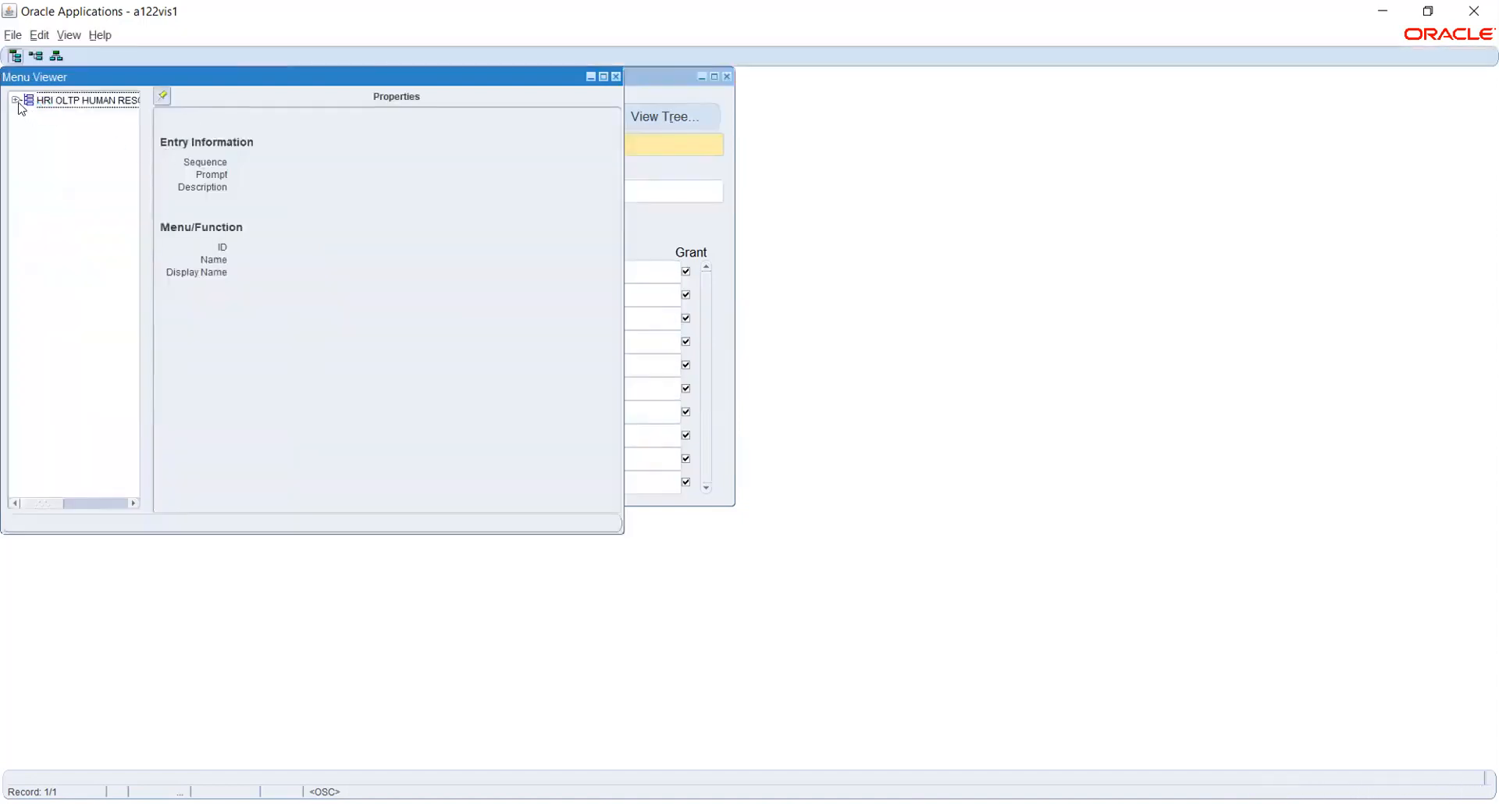
{"action": "left_click", "coordinate": [16, 101]}
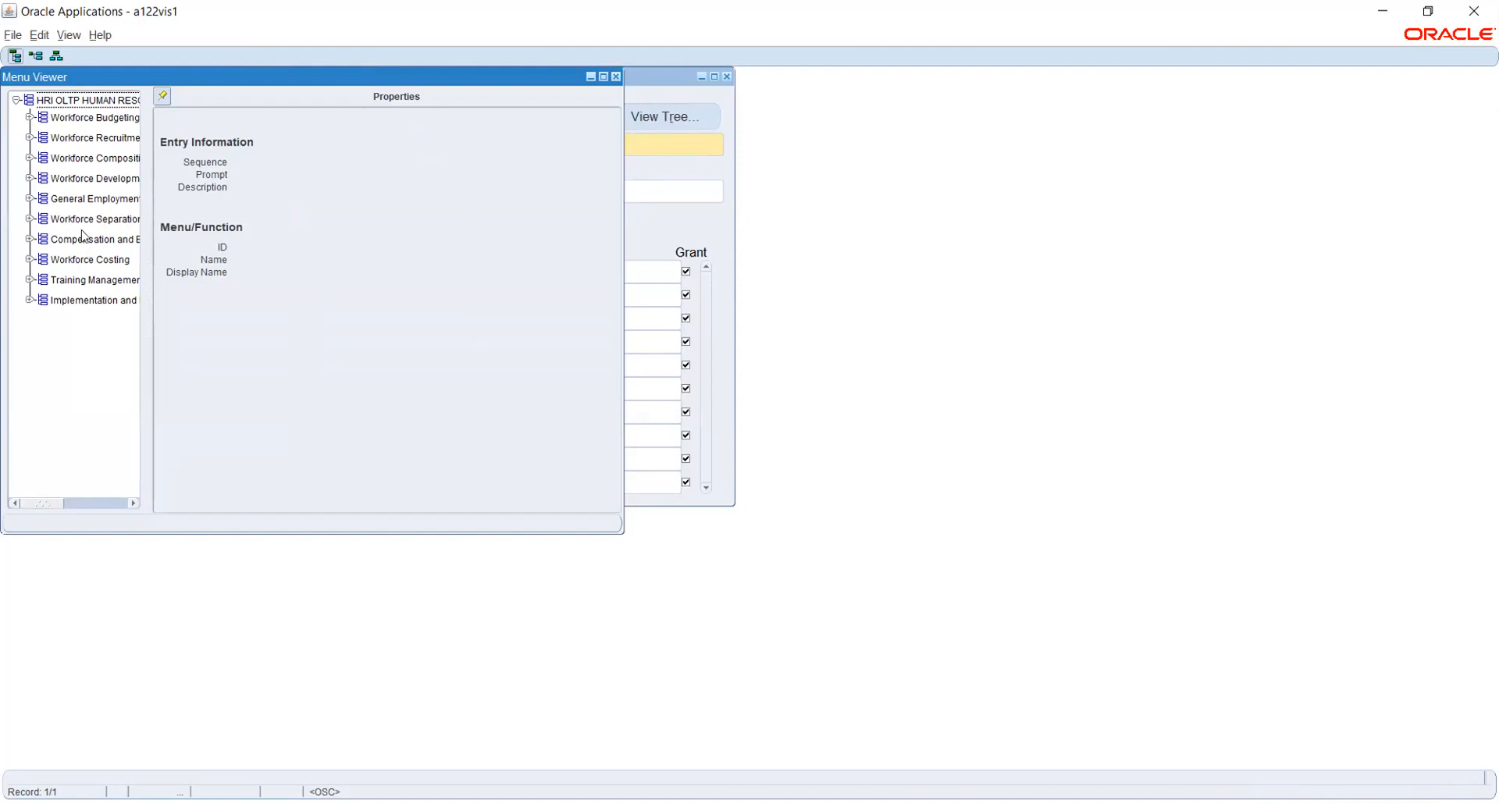
{"action": "left_click", "coordinate": [73, 200]}
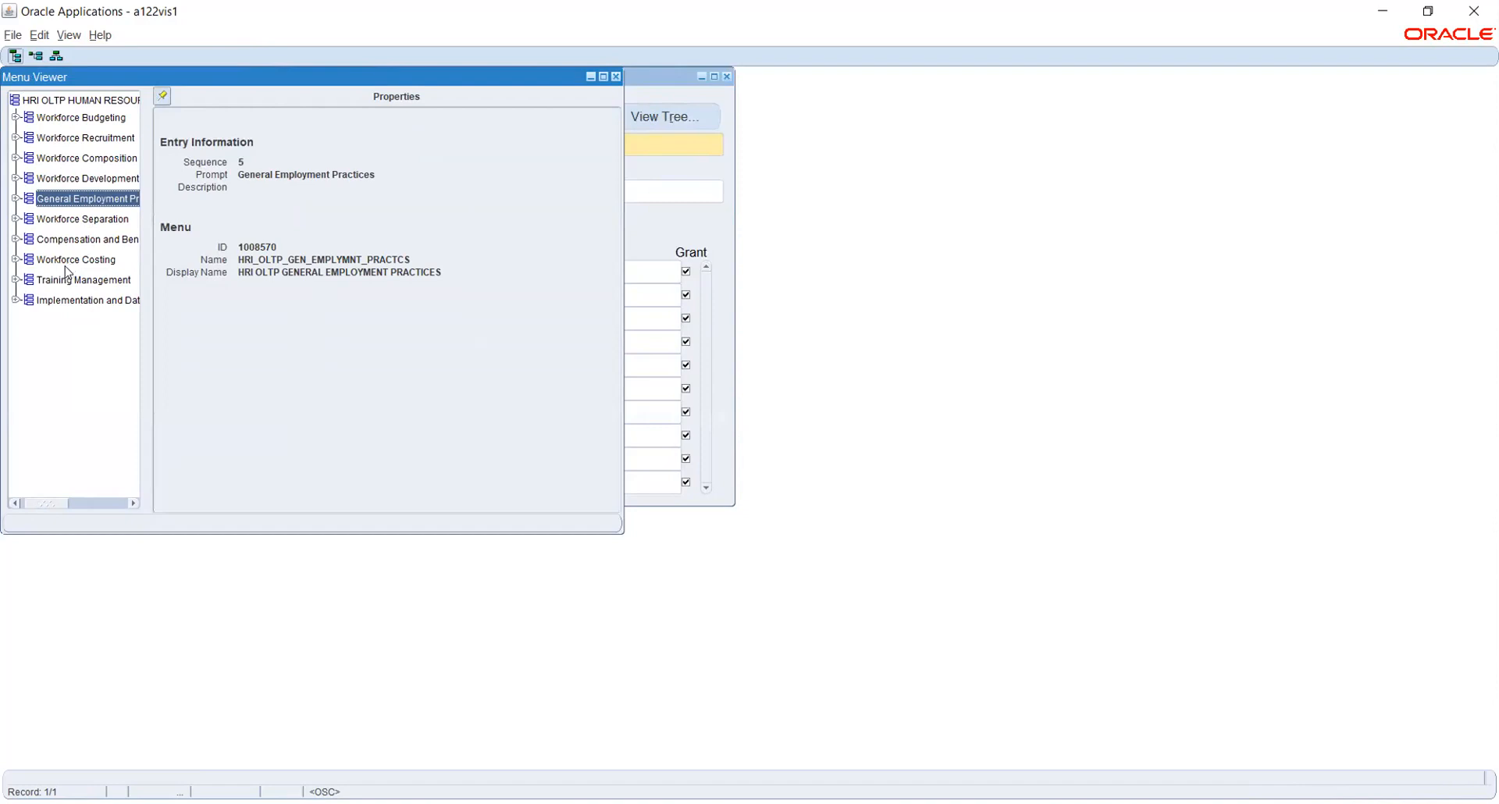
{"action": "left_click", "coordinate": [79, 219]}
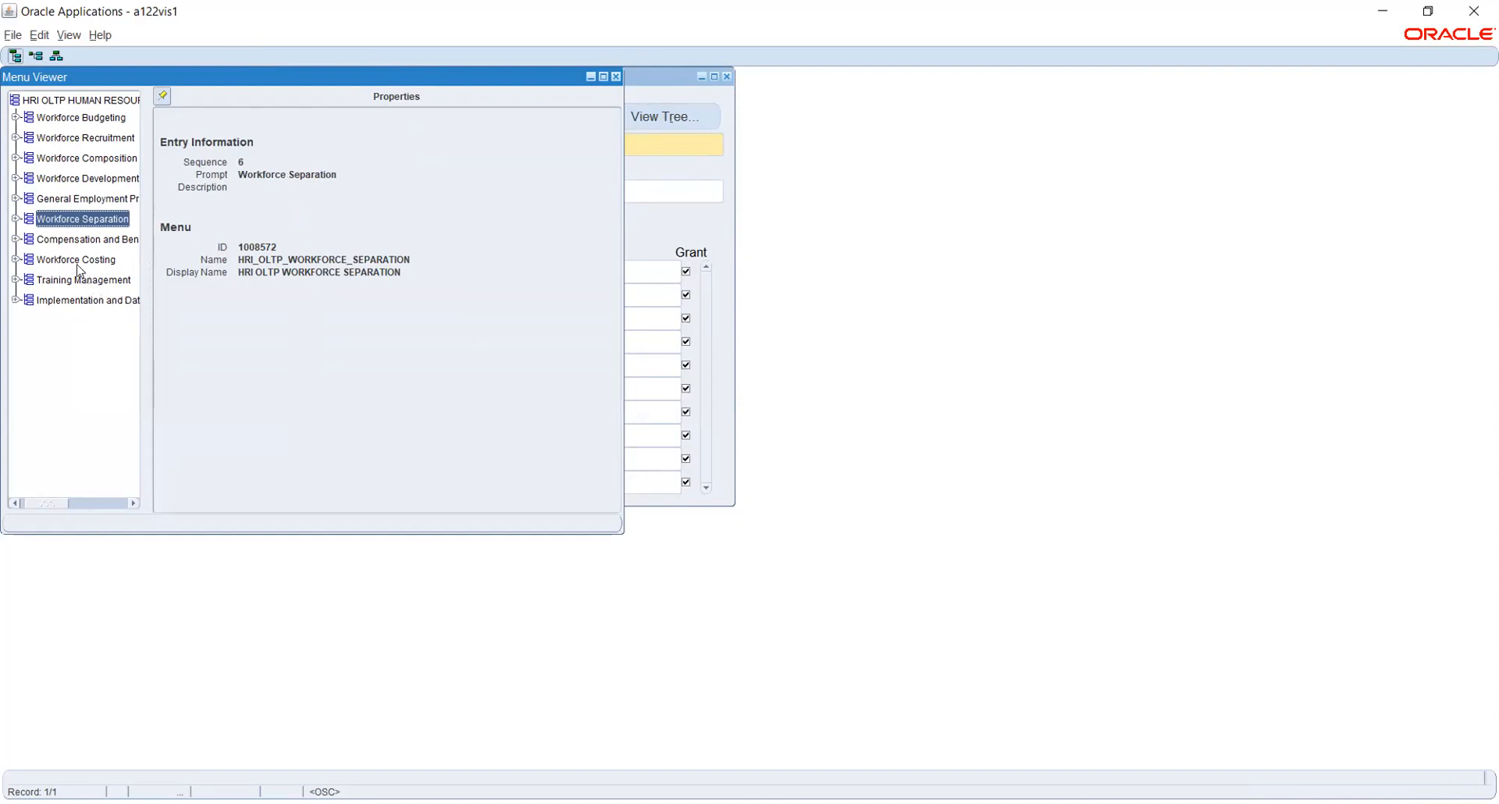
{"action": "left_click", "coordinate": [616, 77]}
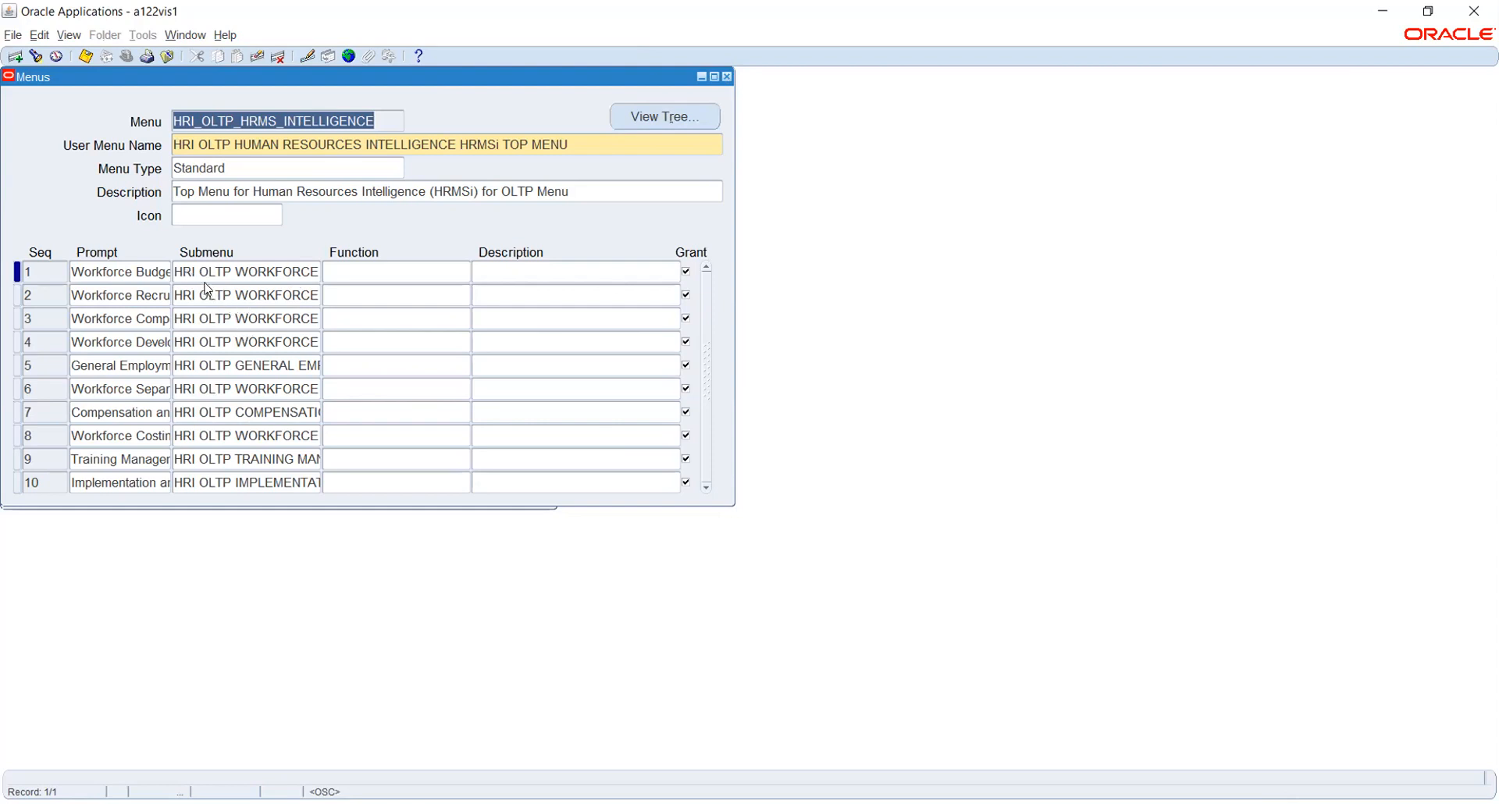
{"action": "left_click", "coordinate": [661, 122]}
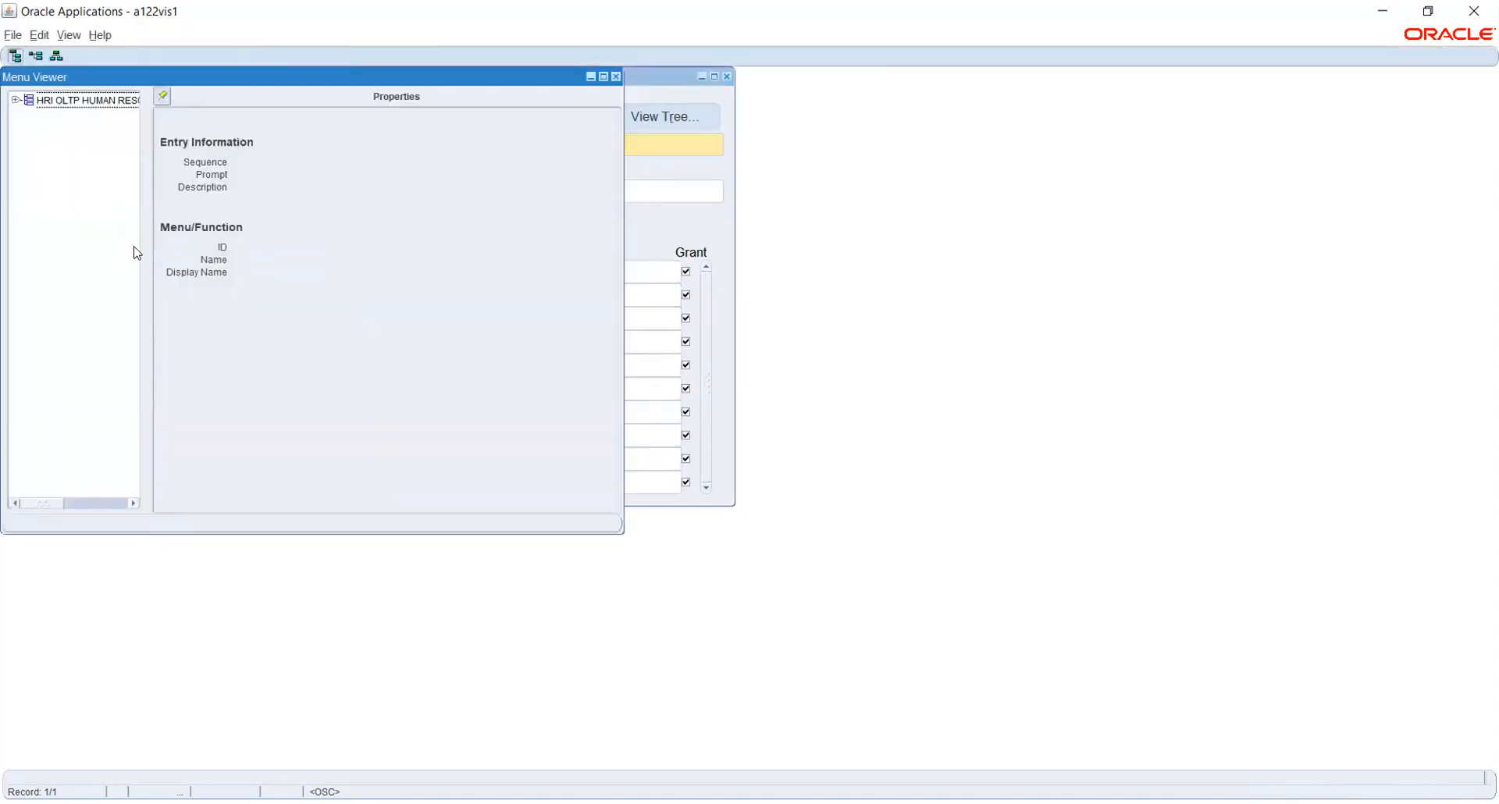
{"action": "left_click", "coordinate": [38, 101]}
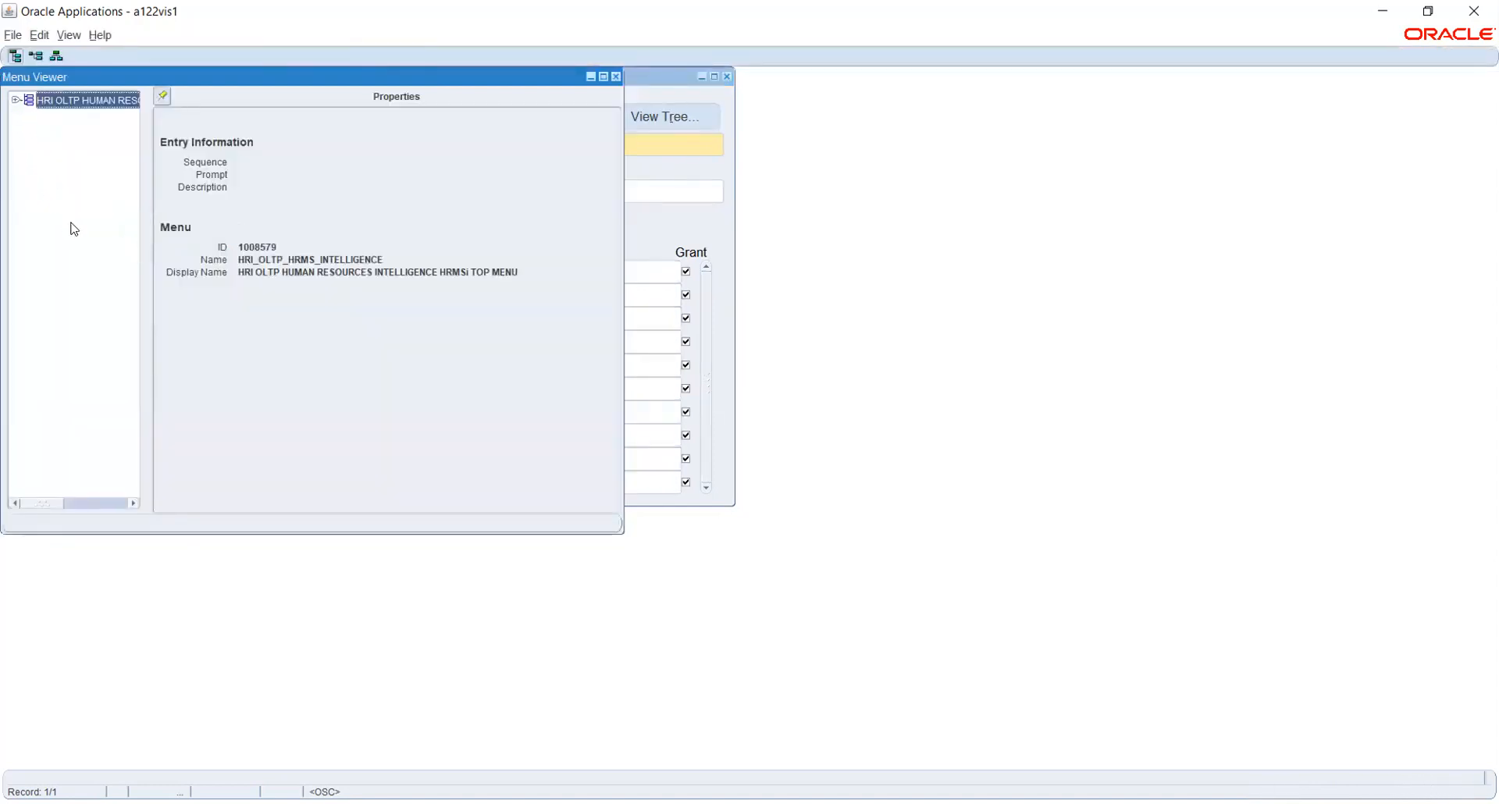
{"action": "left_click", "coordinate": [14, 100]}
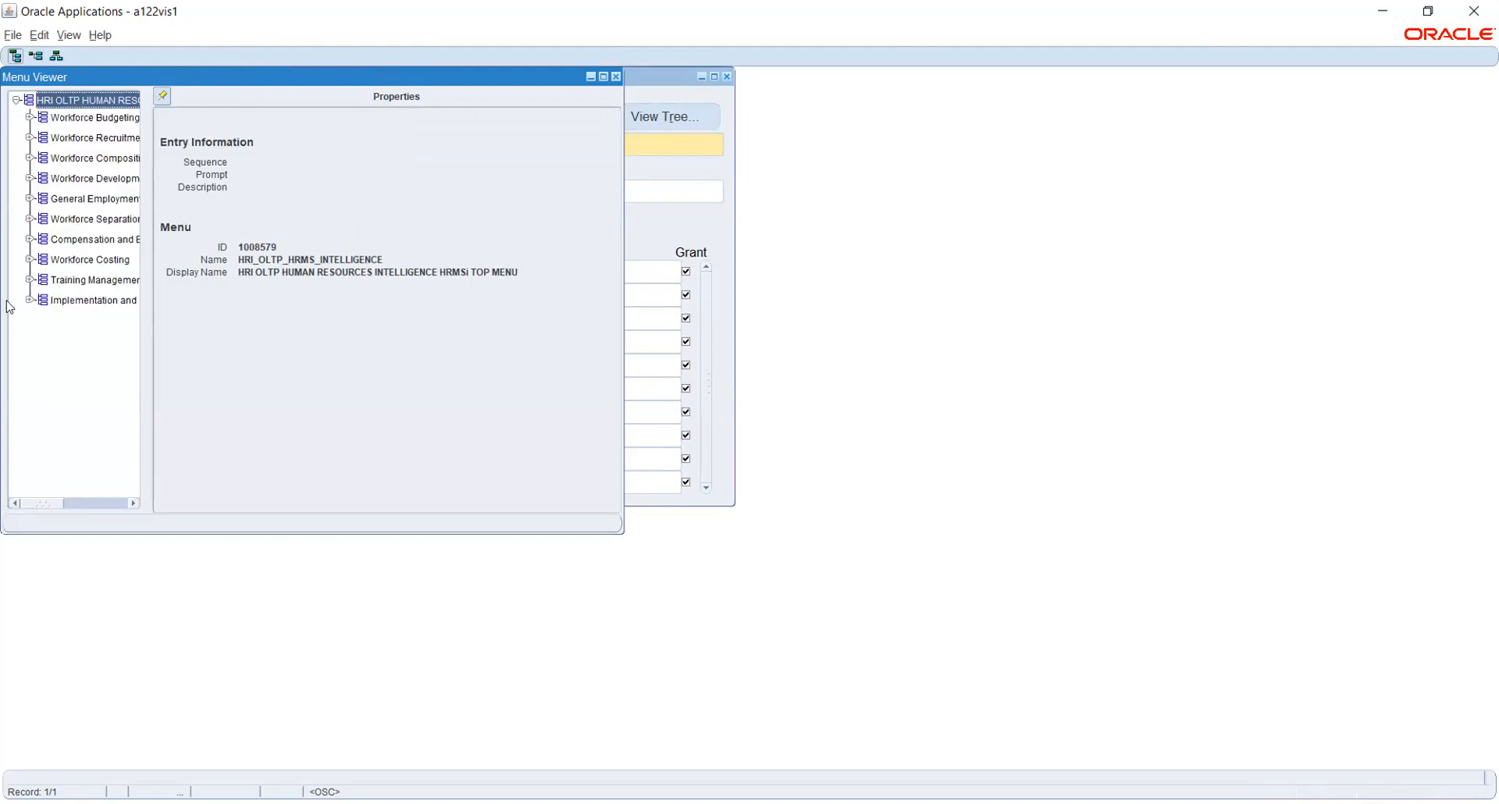
{"action": "left_click", "coordinate": [95, 219]}
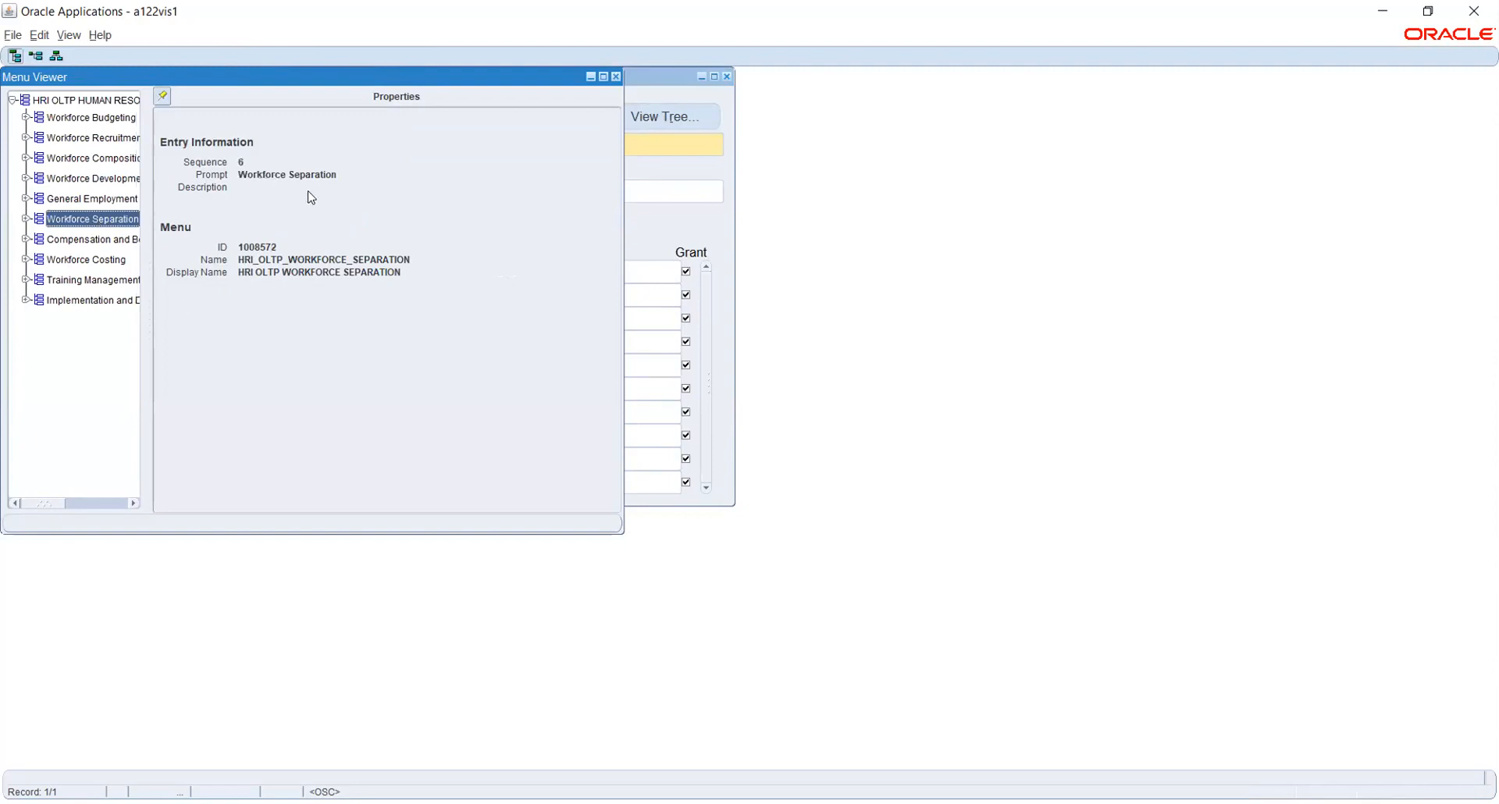
{"action": "left_click", "coordinate": [68, 200]}
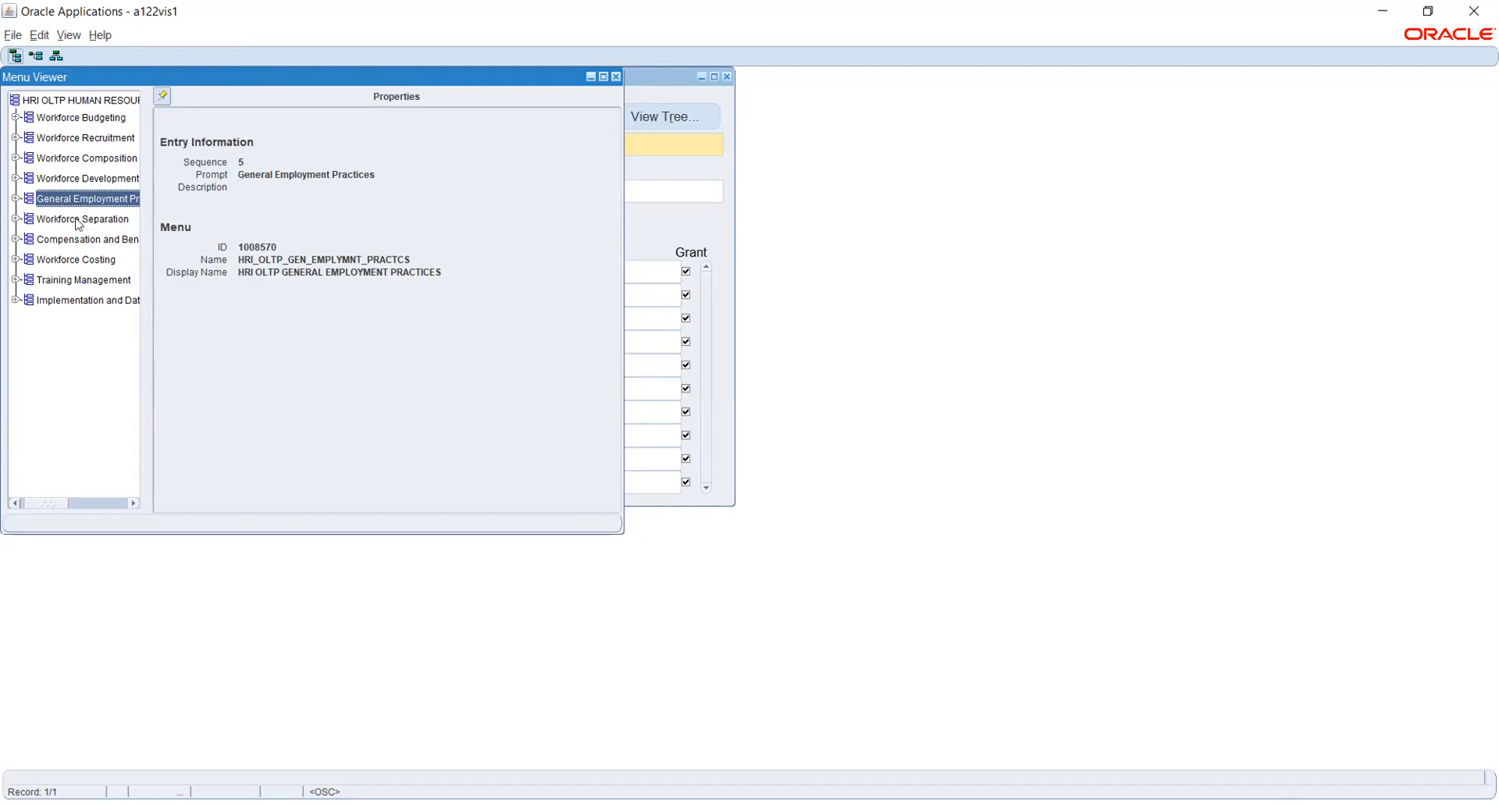
{"action": "left_click", "coordinate": [615, 77]}
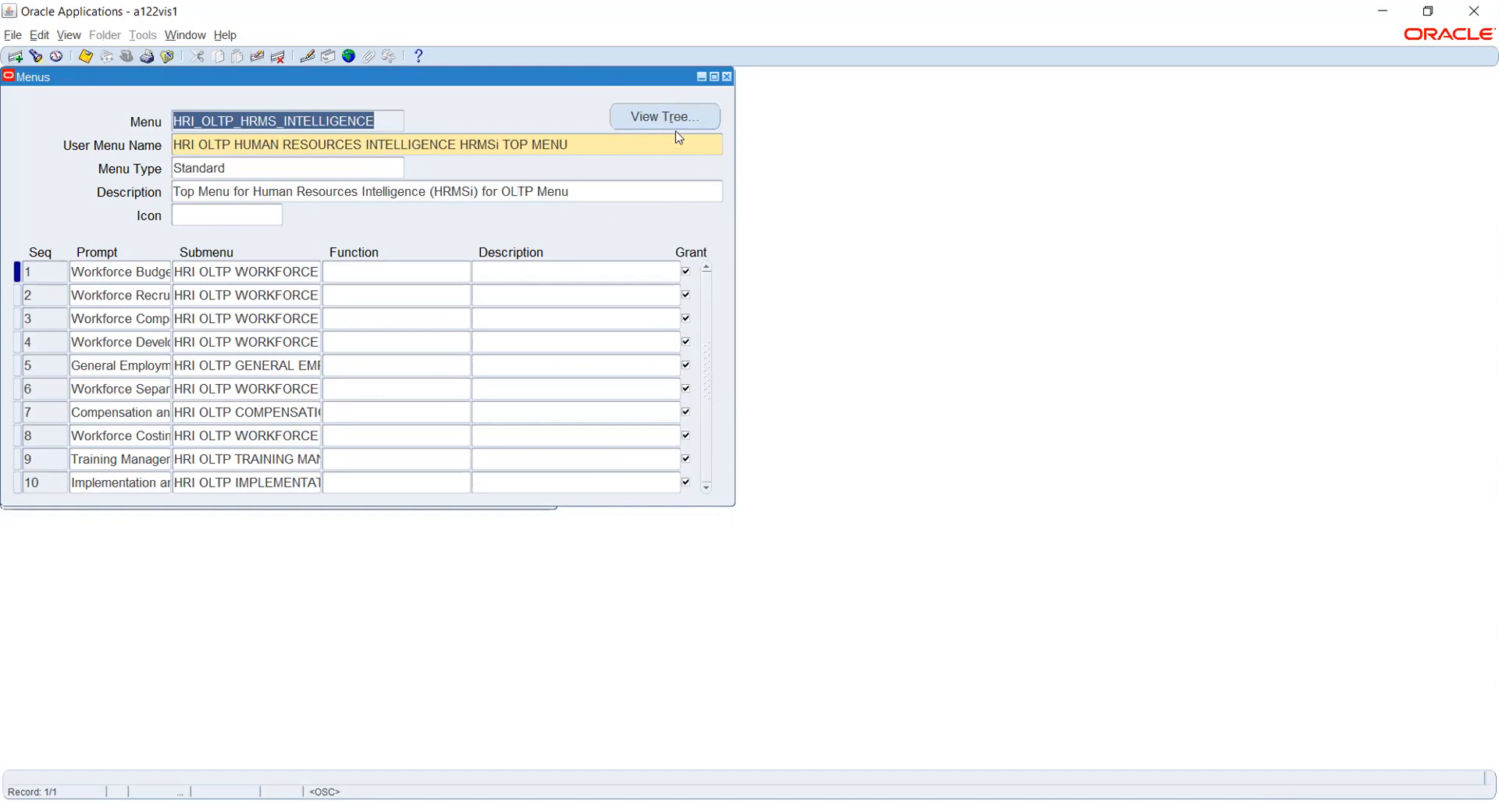
Close Menus, switch to Human Resources, Vision Enterprises and open People > Enter and Maintain.
{"action": "left_click", "coordinate": [728, 80]}
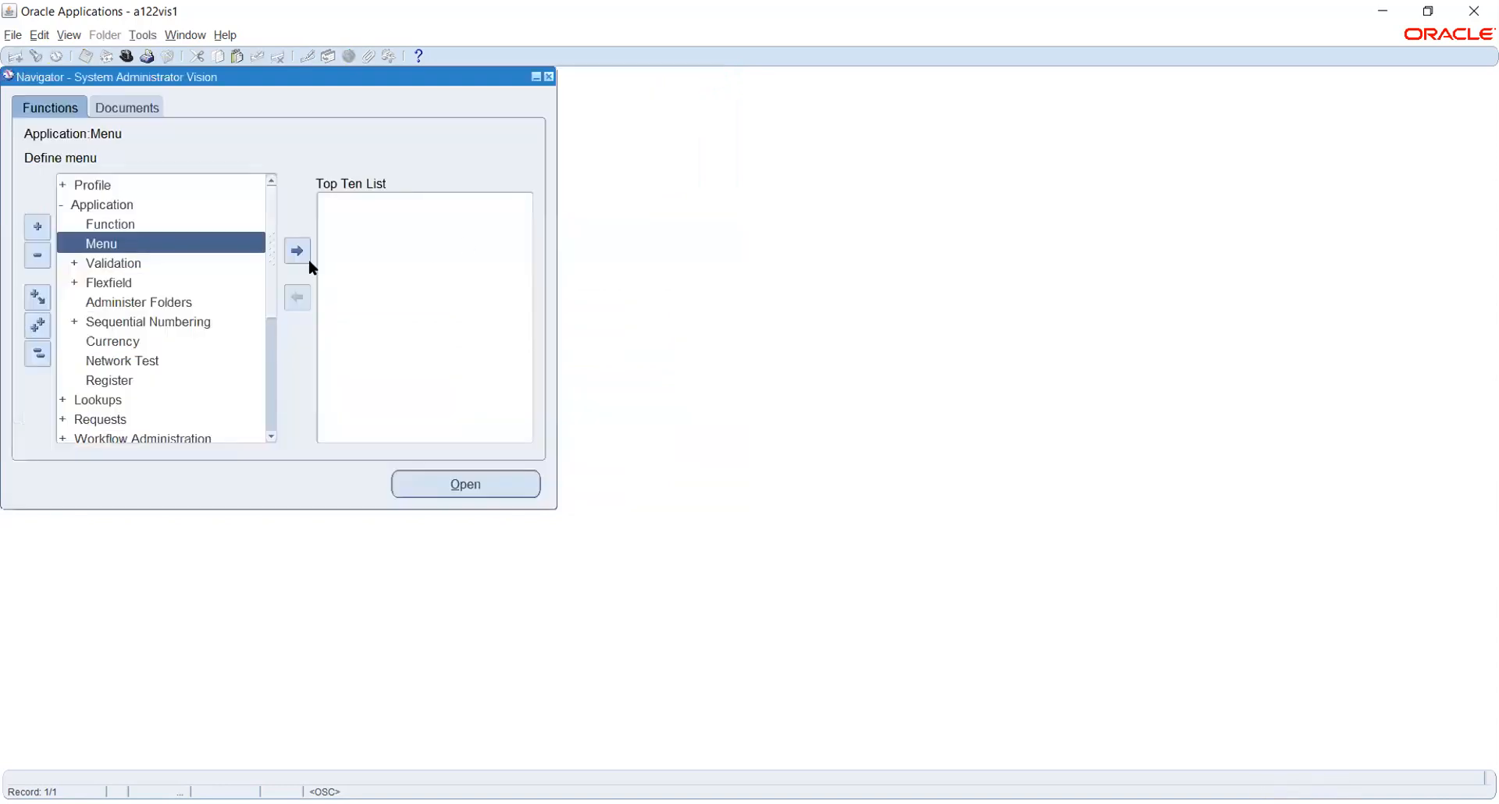
{"action": "left_click", "coordinate": [123, 58]}
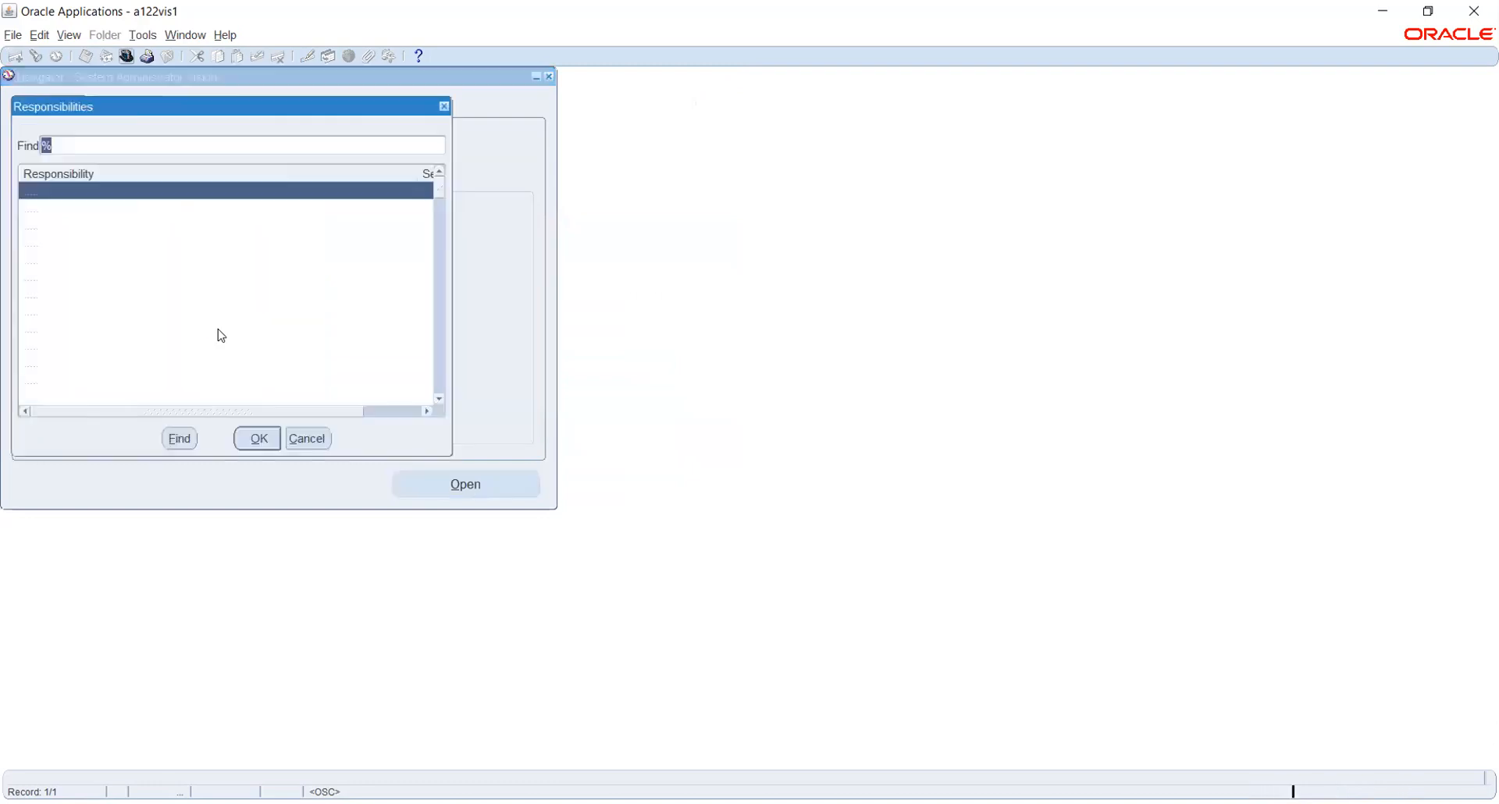
{"action": "double_click", "coordinate": [213, 332]}
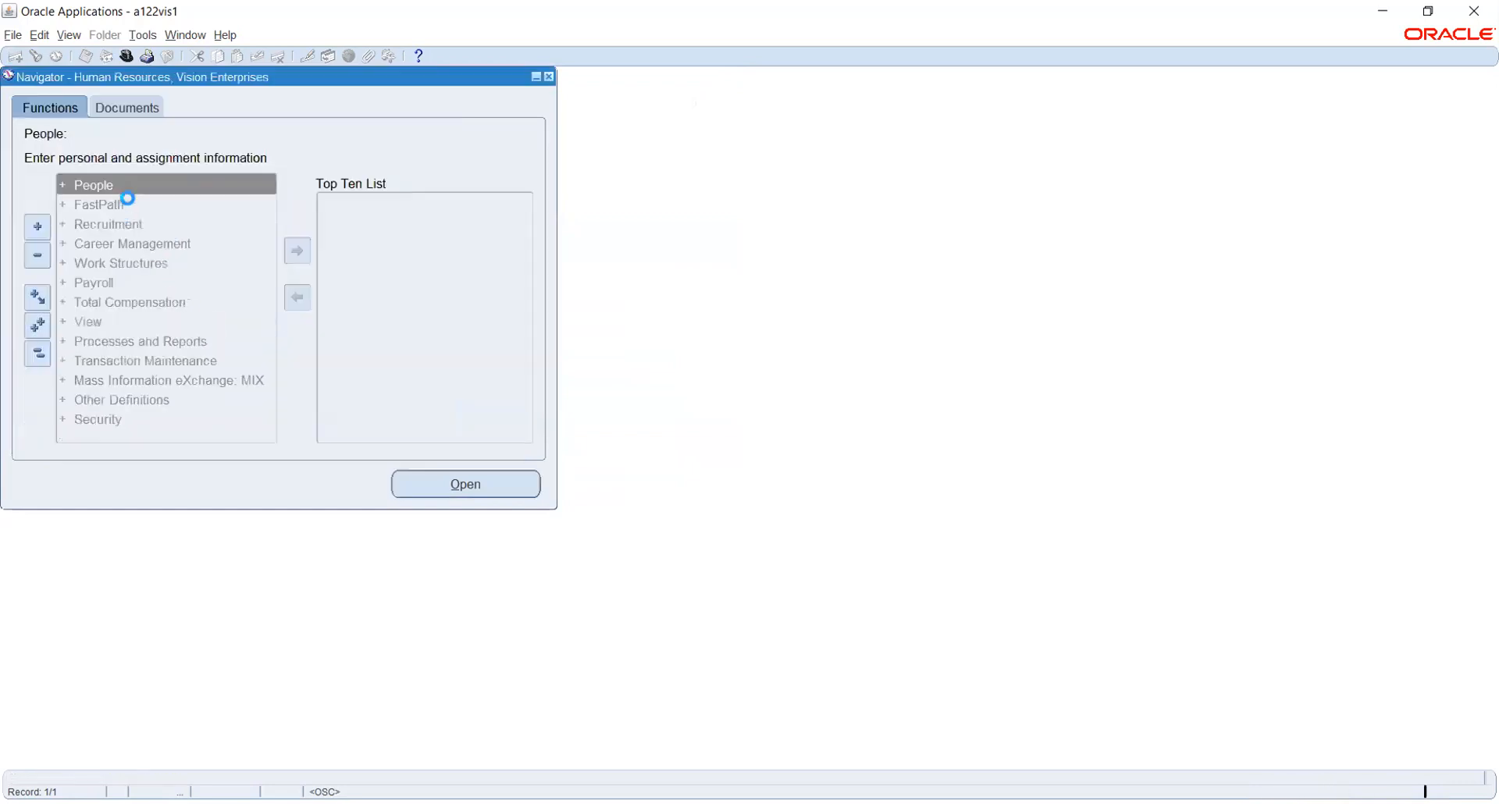
{"action": "double_click", "coordinate": [102, 191]}
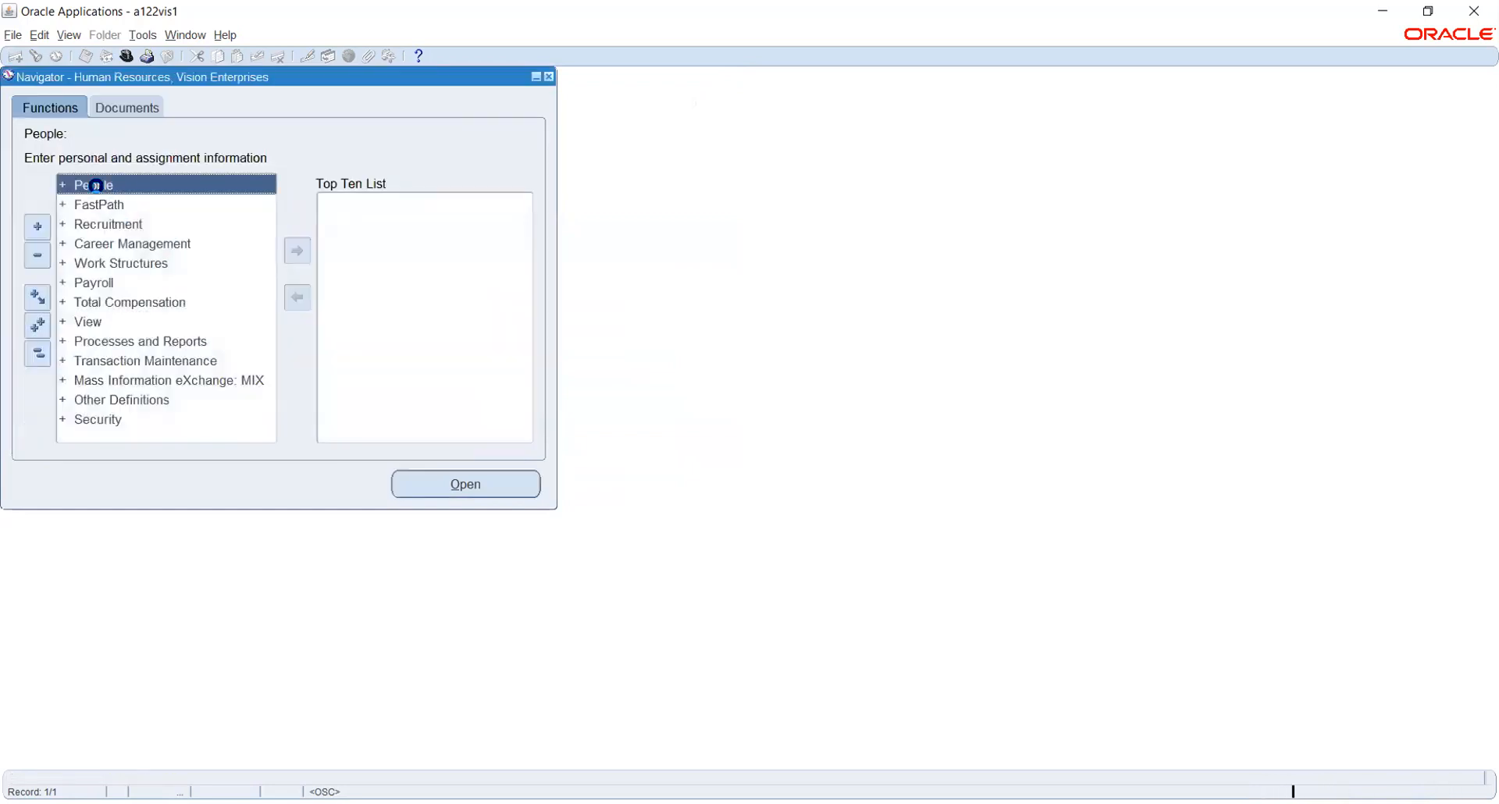
{"action": "double_click", "coordinate": [116, 206]}
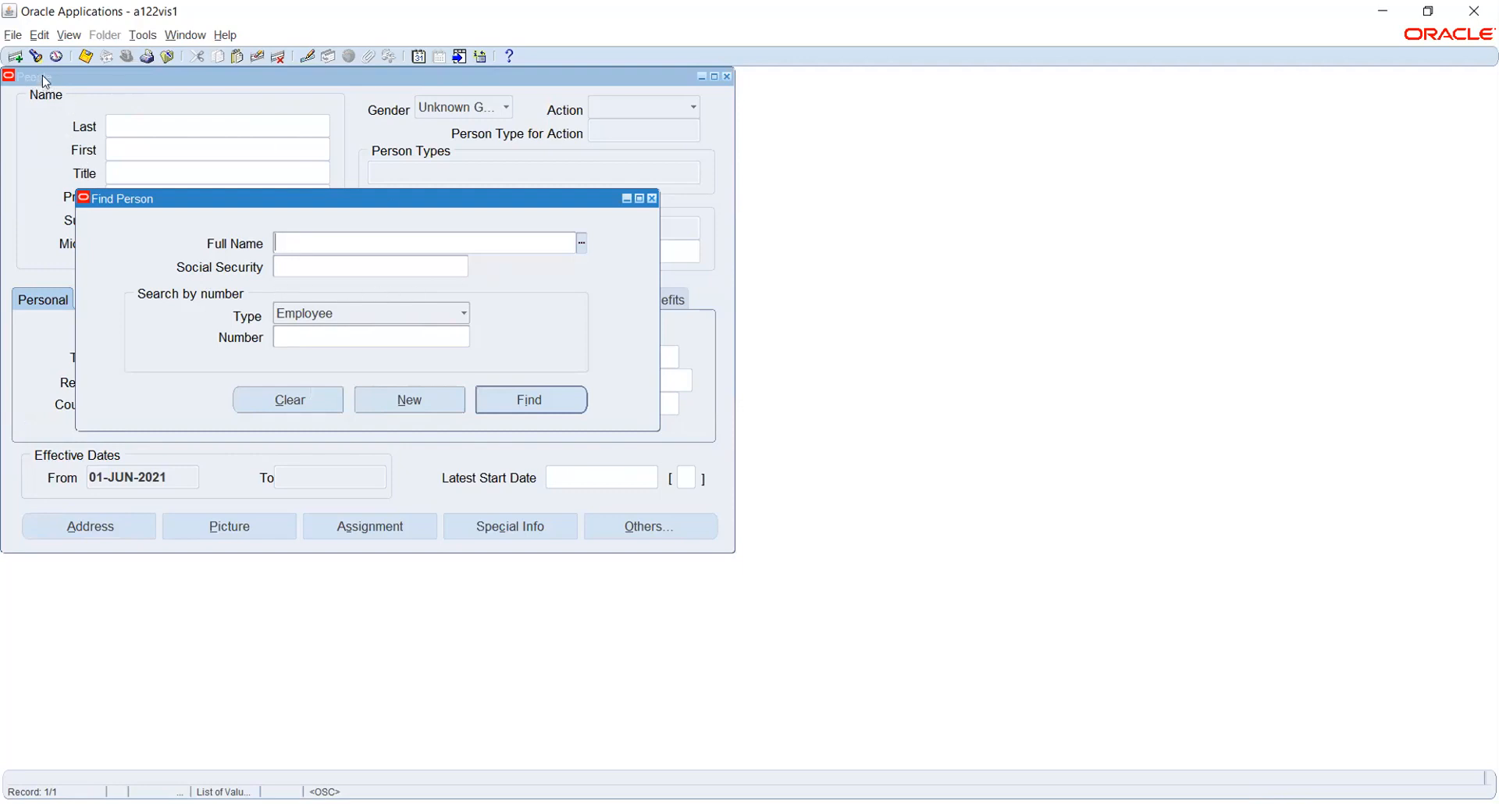
Reopen Find Person and set the search-by-number Type to Employee.
{"action": "left_click", "coordinate": [651, 199]}
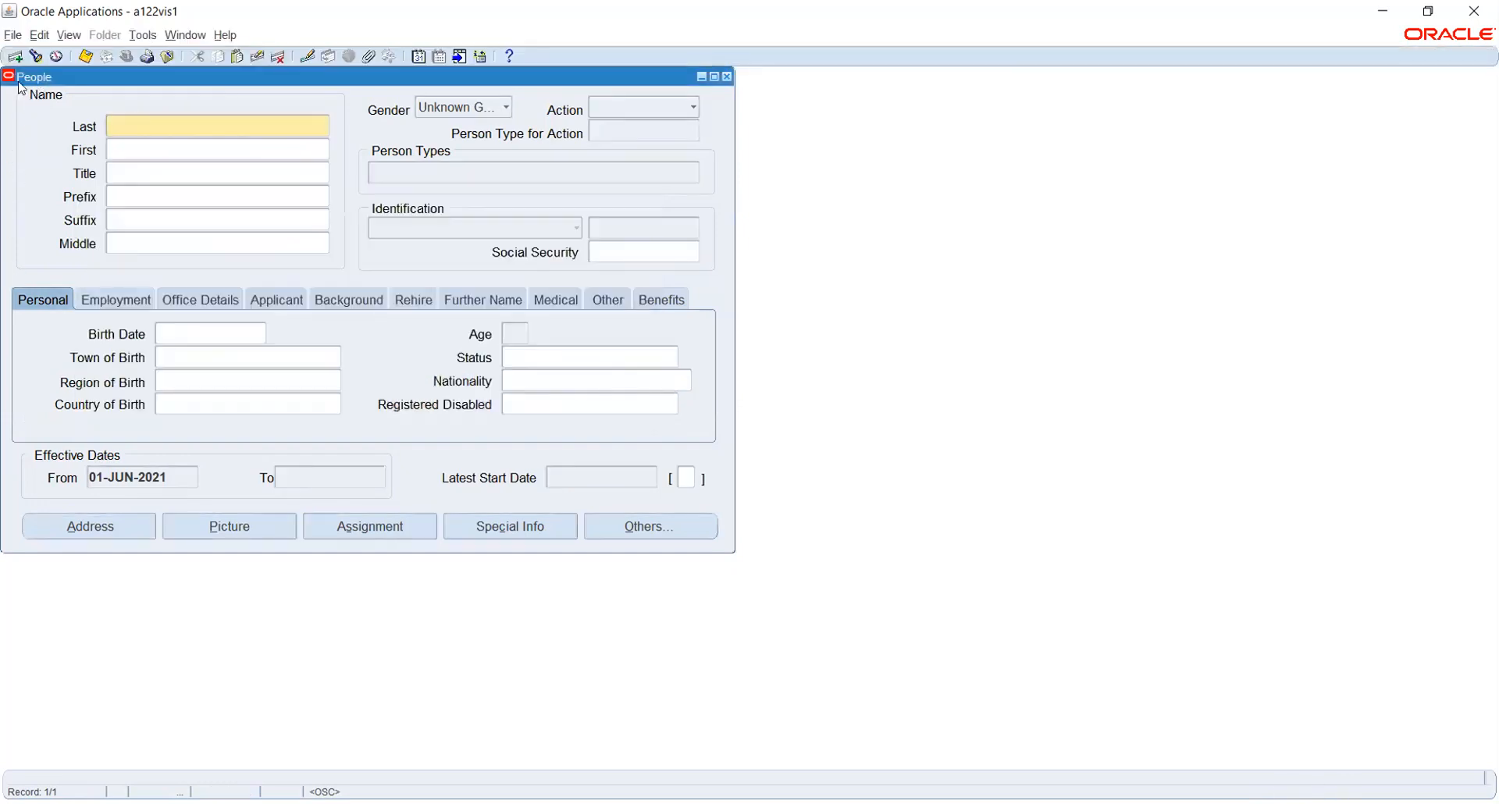
{"action": "left_click", "coordinate": [36, 56]}
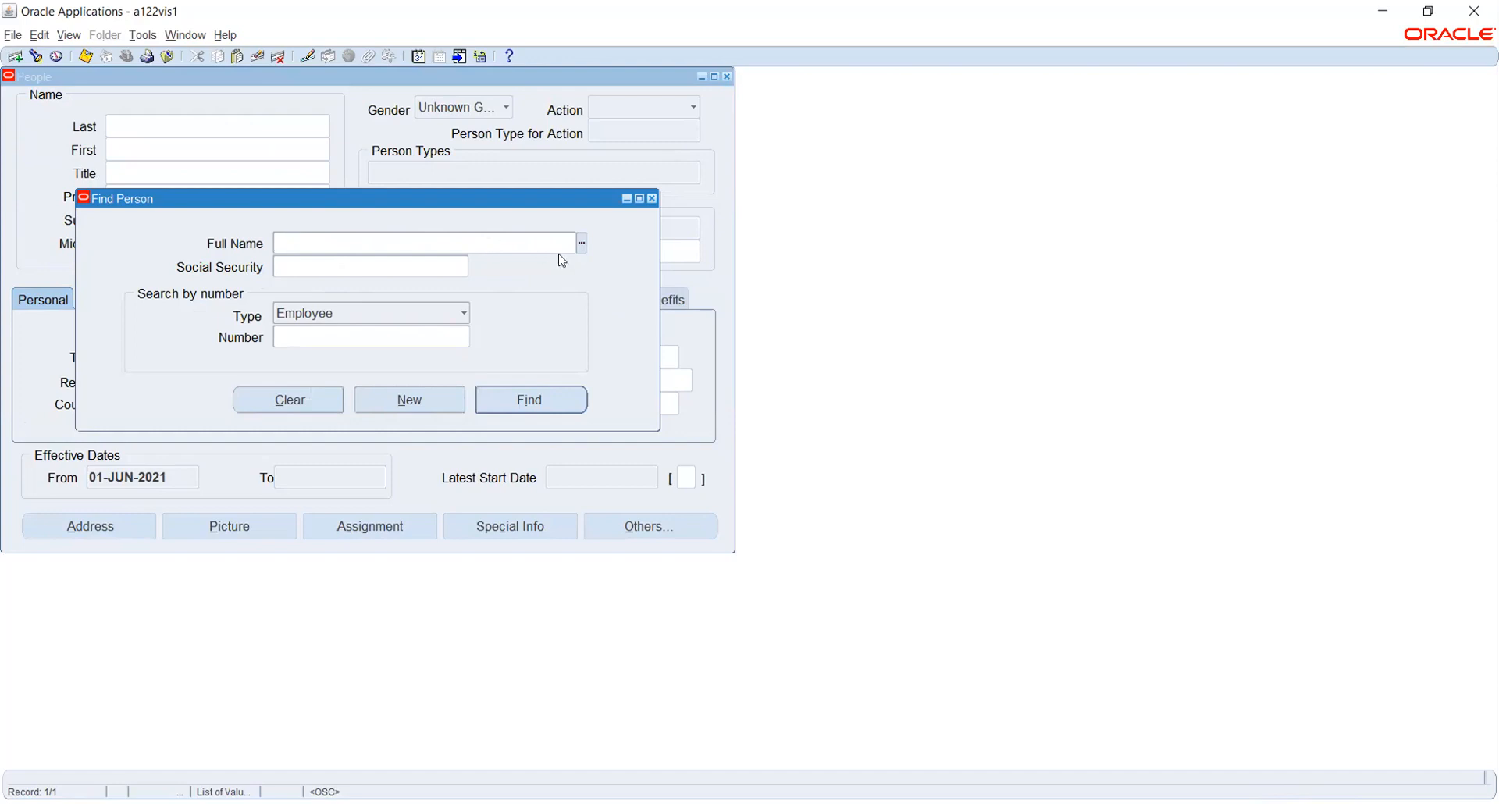
{"action": "left_click", "coordinate": [300, 337]}
{"action": "left_click", "coordinate": [291, 262]}
{"action": "left_click", "coordinate": [416, 312]}
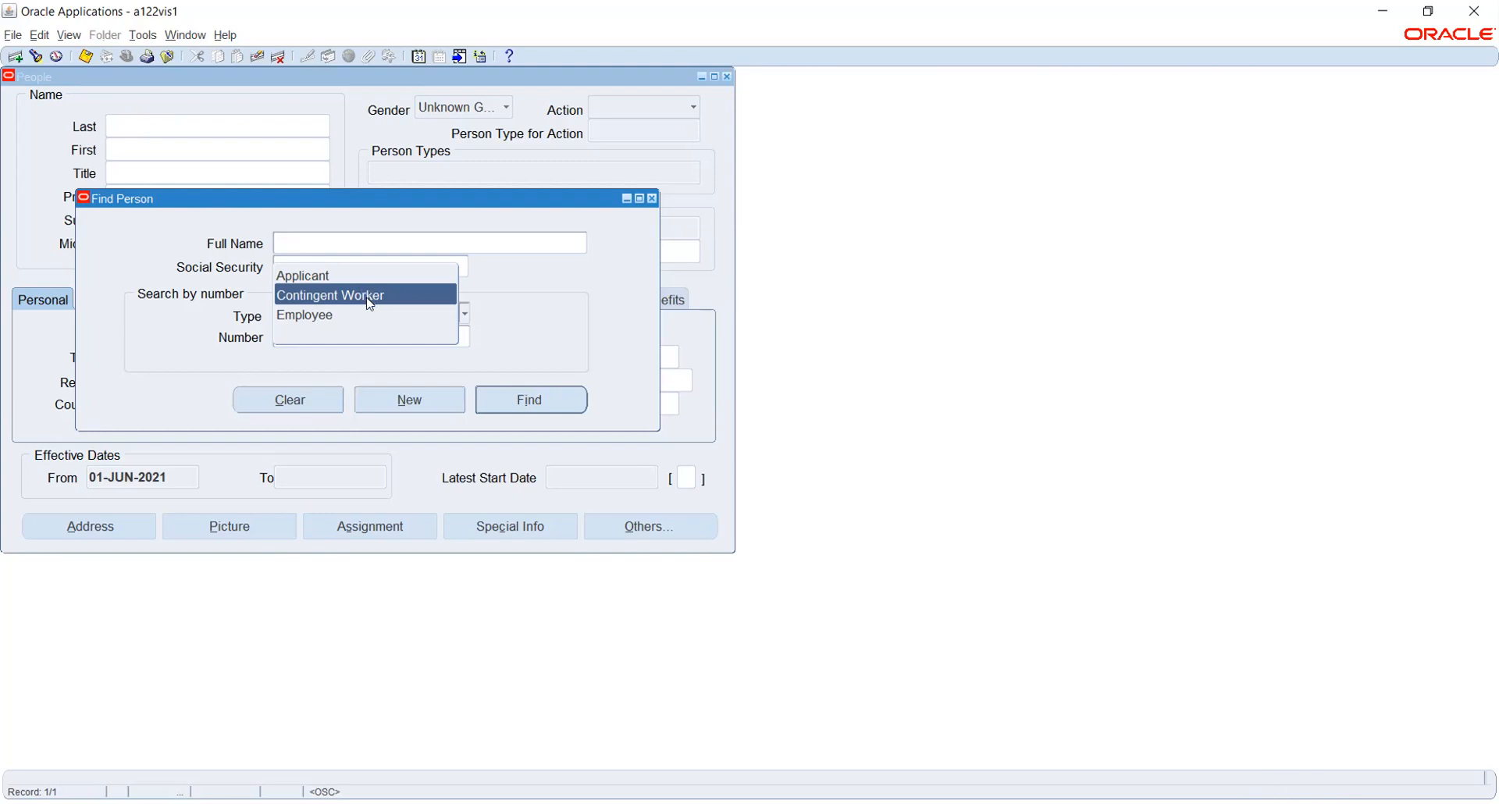
{"action": "left_click", "coordinate": [357, 314]}
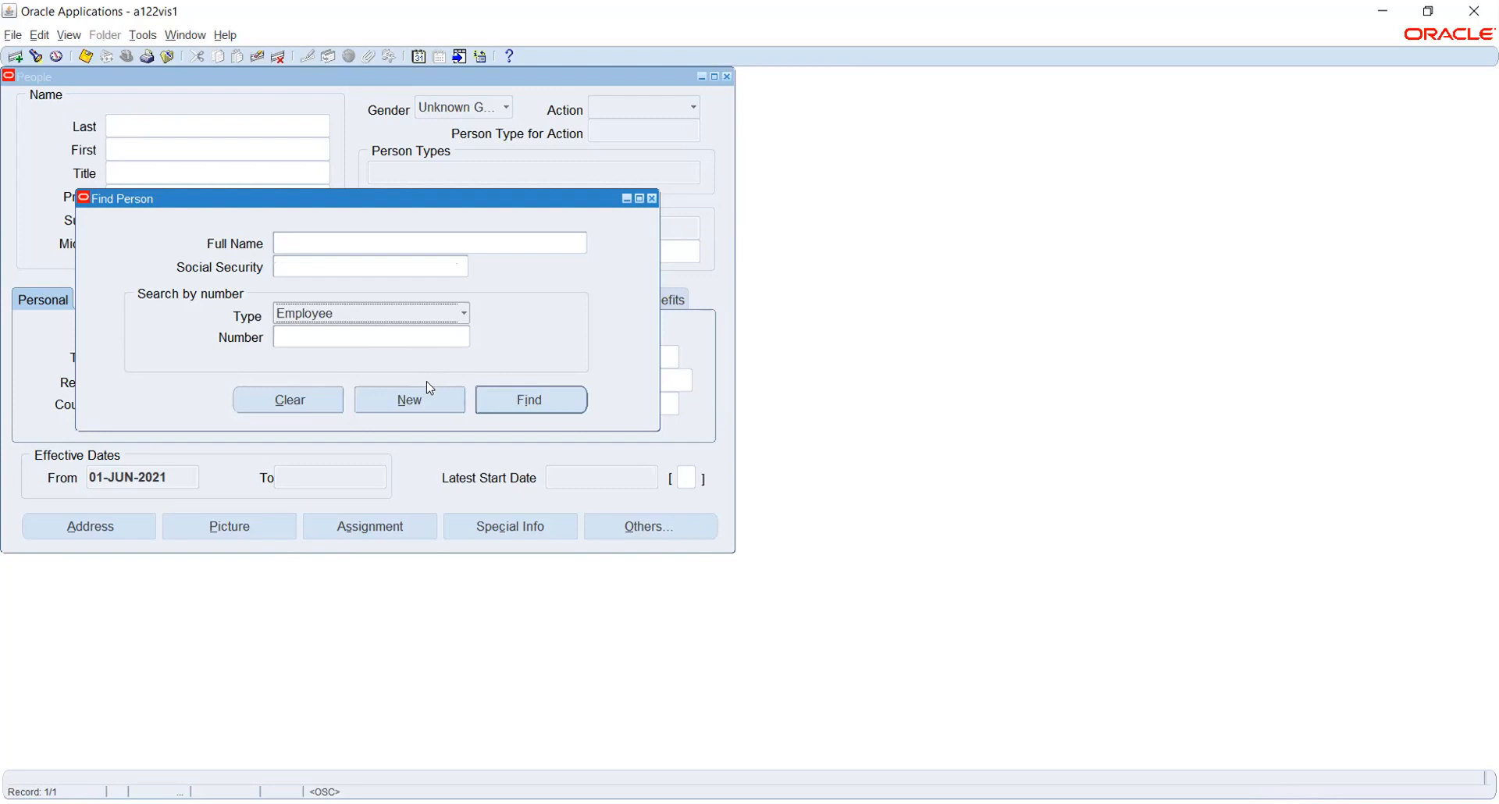
{"action": "left_click", "coordinate": [455, 242]}
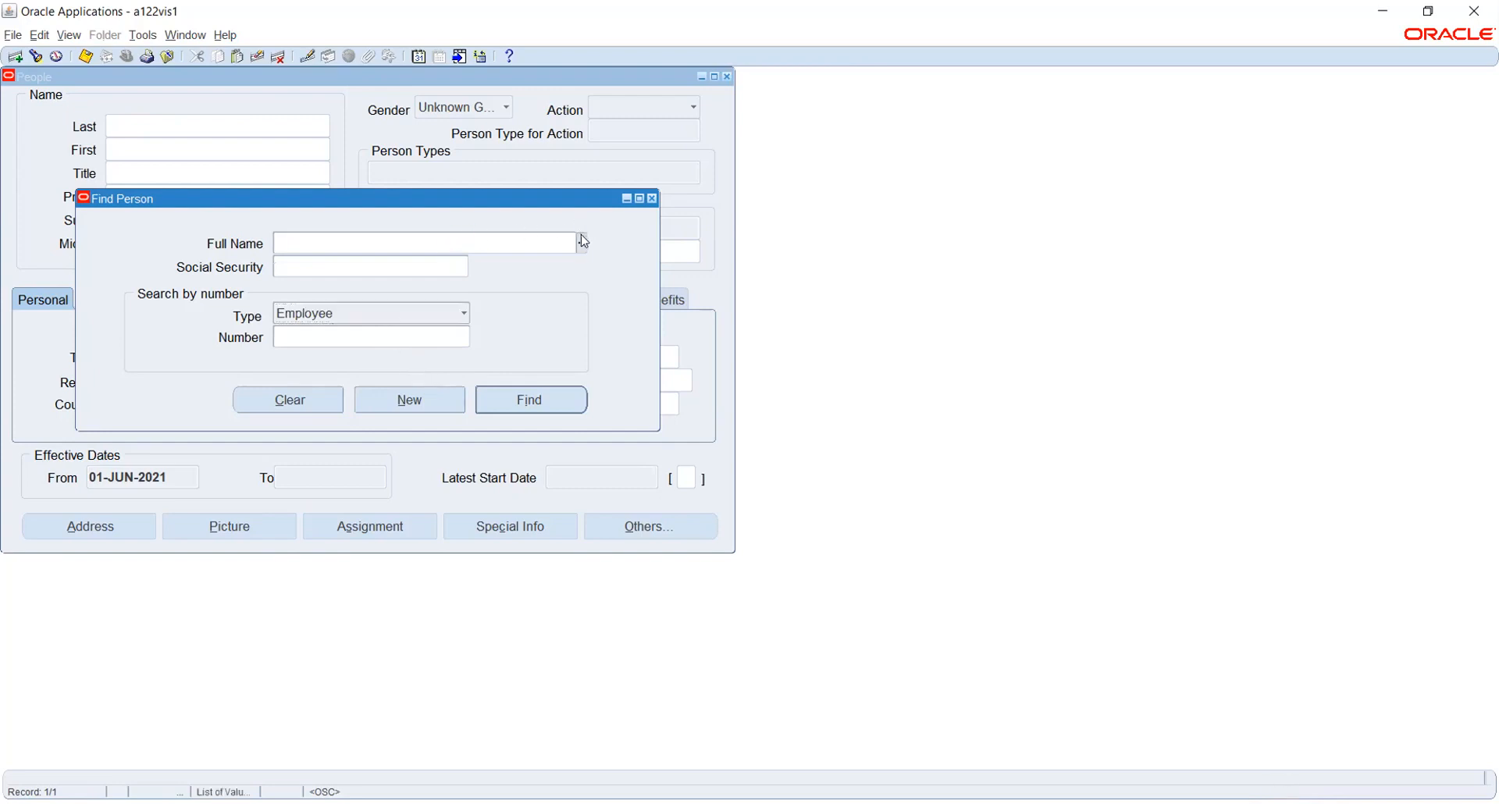
Pick the employee from a wildcard partial-surname Full Name lookup (second match) and run Find.
{"action": "left_click", "coordinate": [582, 245]}
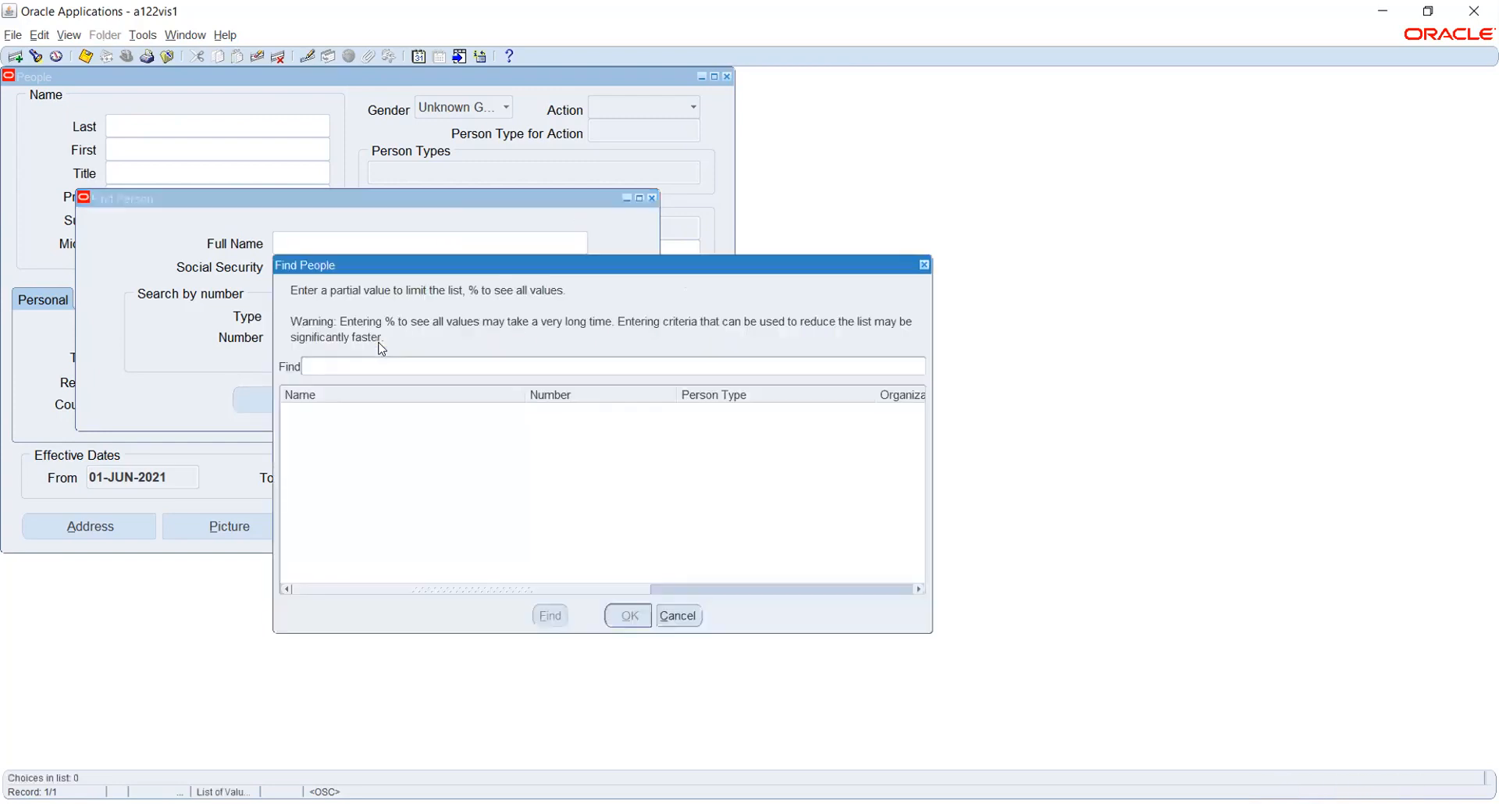
{"action": "type", "text": "%stock"}
{"action": "key", "text": "Return"}
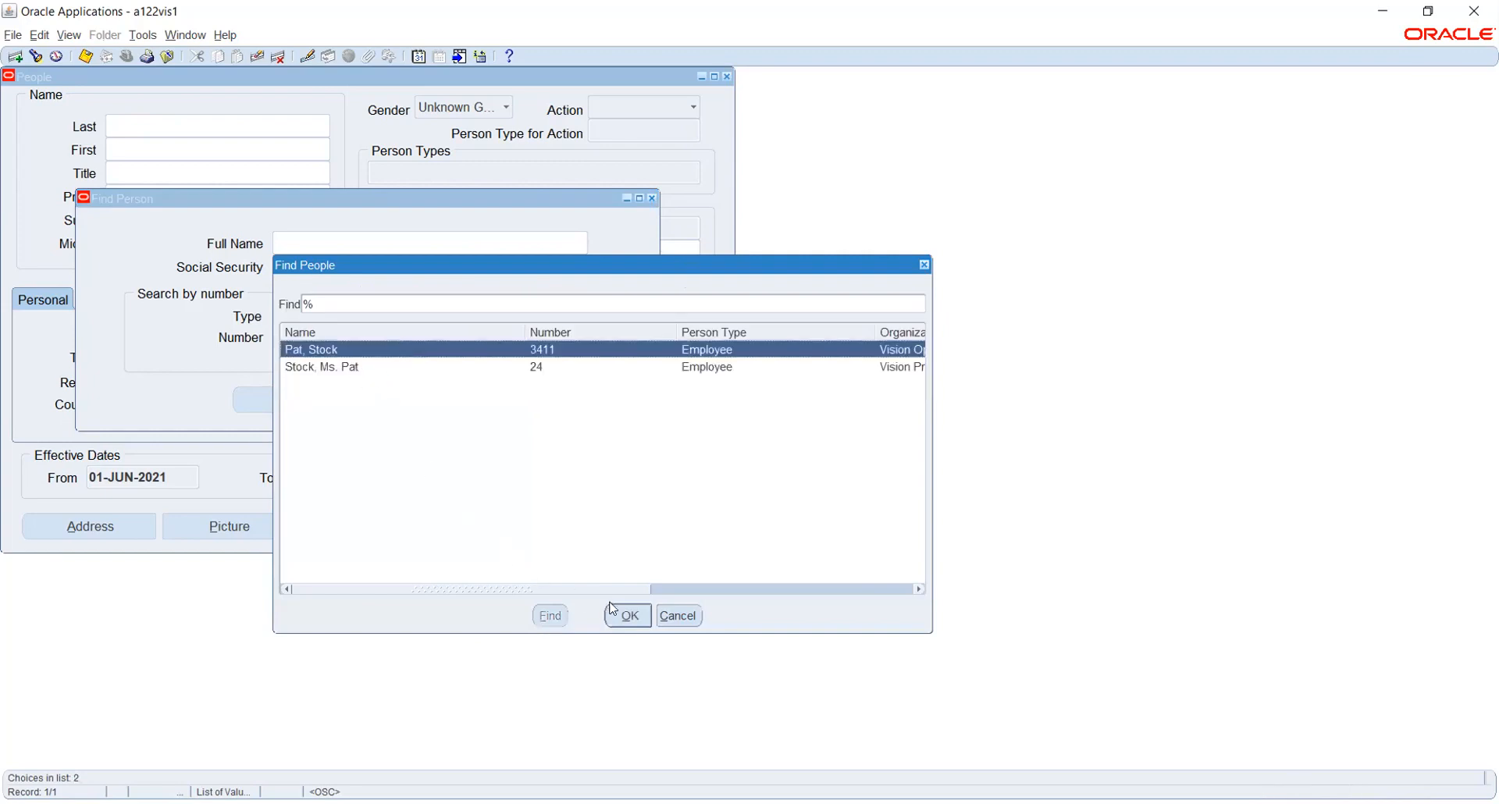
{"action": "left_click", "coordinate": [351, 367]}
{"action": "left_click", "coordinate": [624, 612]}
{"action": "left_click", "coordinate": [534, 395]}
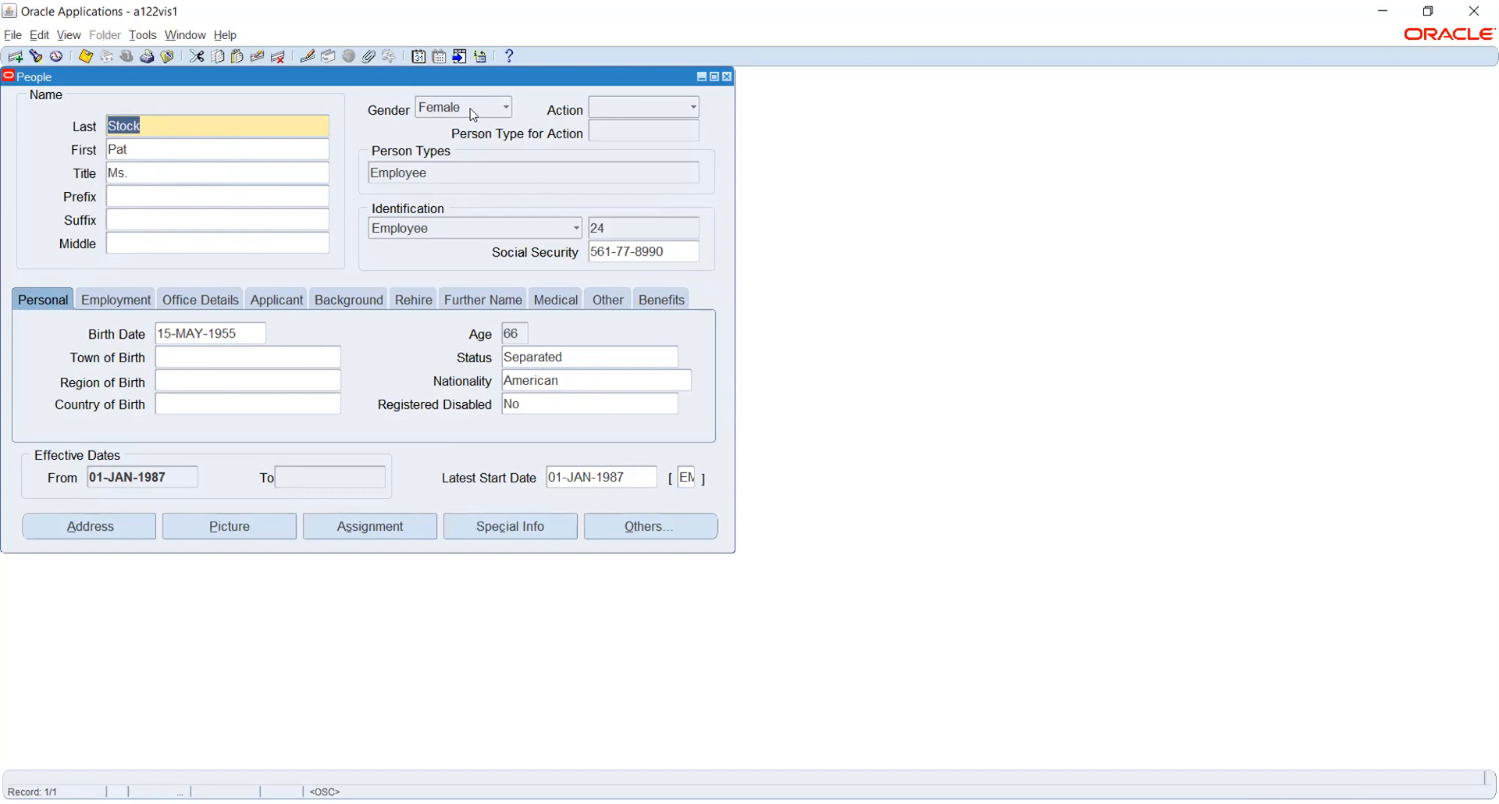
View the Action list without choosing, then show the Employment tab with veteran status details.
{"action": "left_click", "coordinate": [630, 112]}
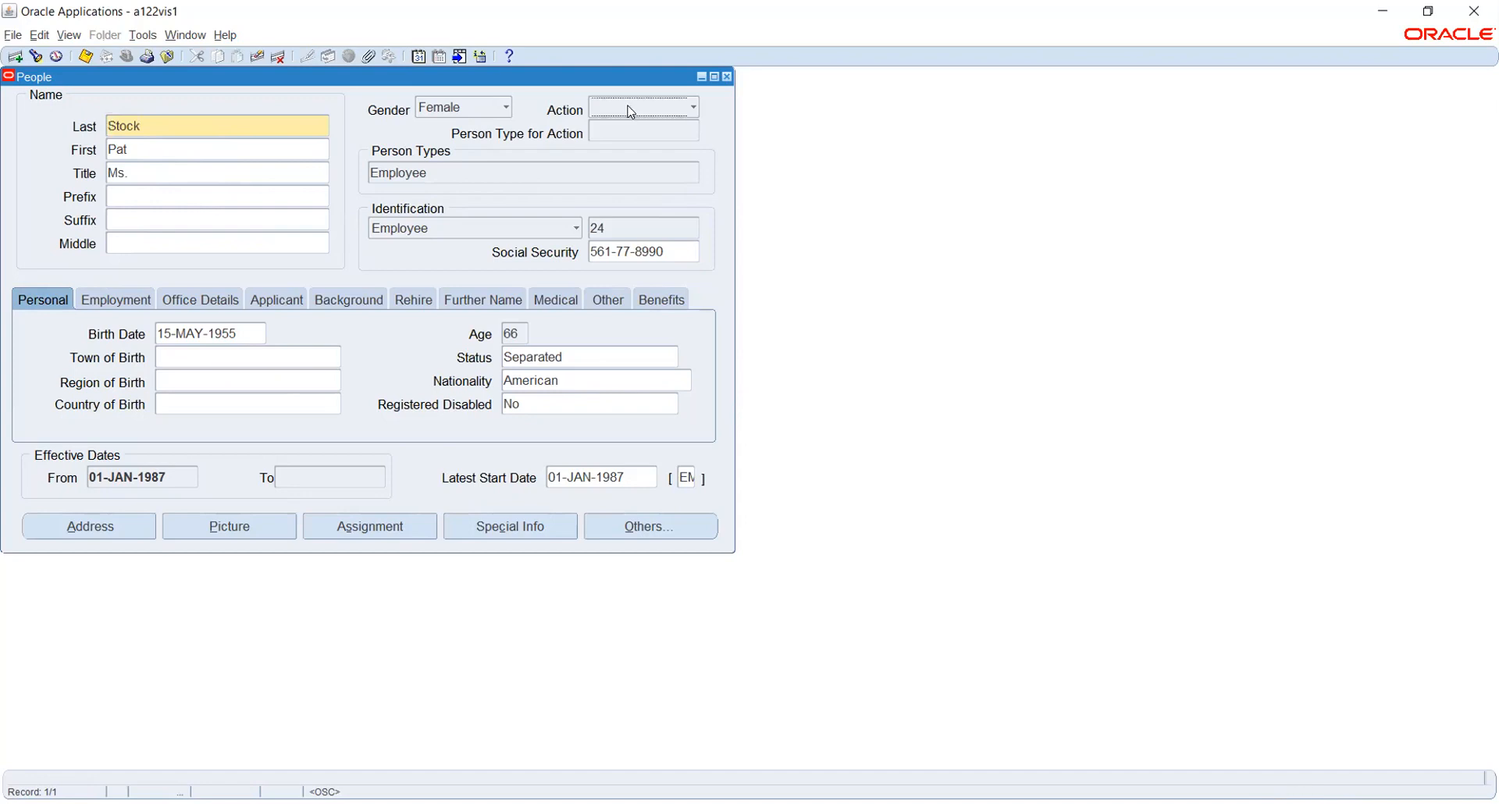
{"action": "left_click", "coordinate": [630, 112]}
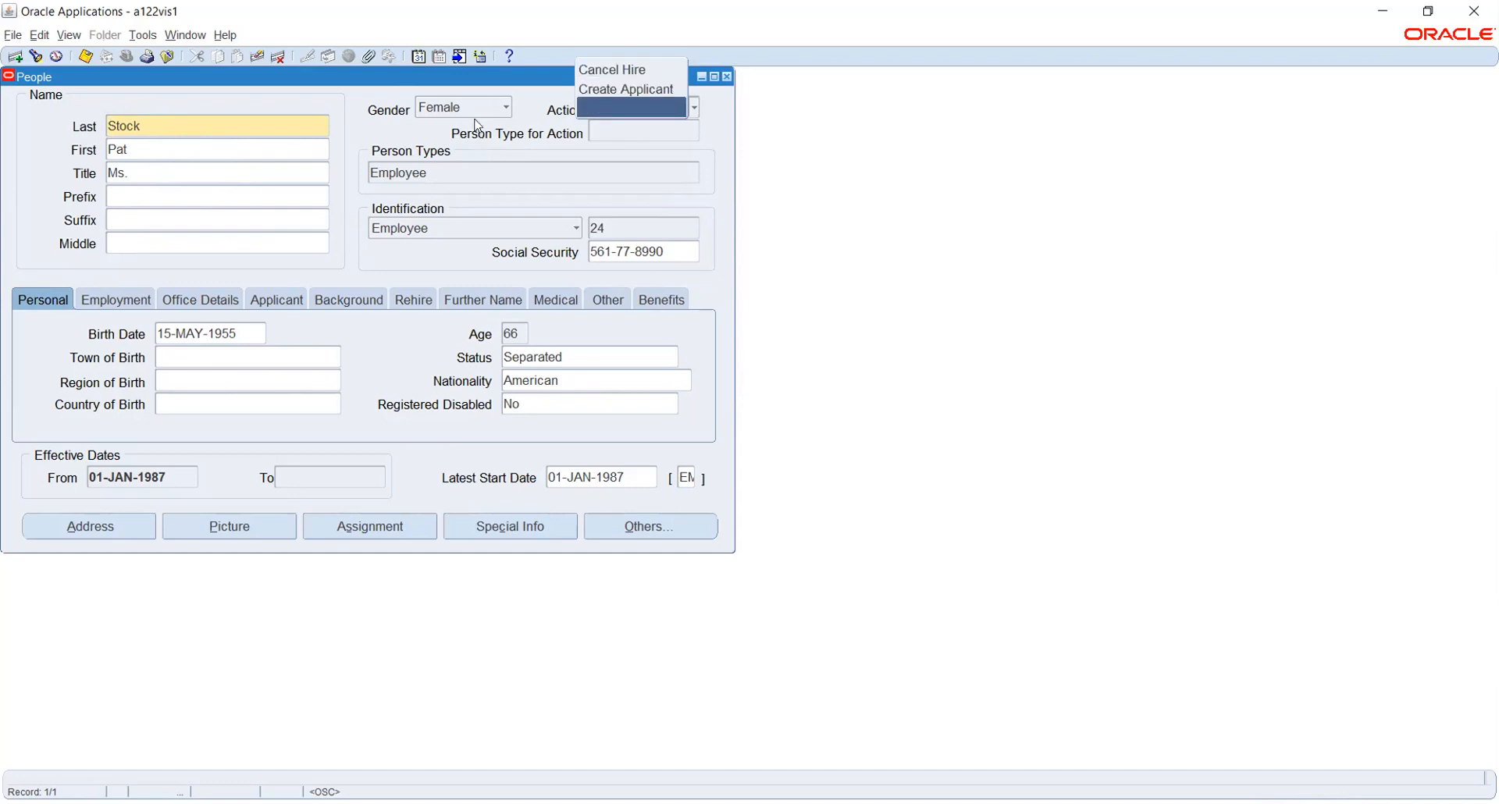
{"action": "left_click", "coordinate": [422, 124]}
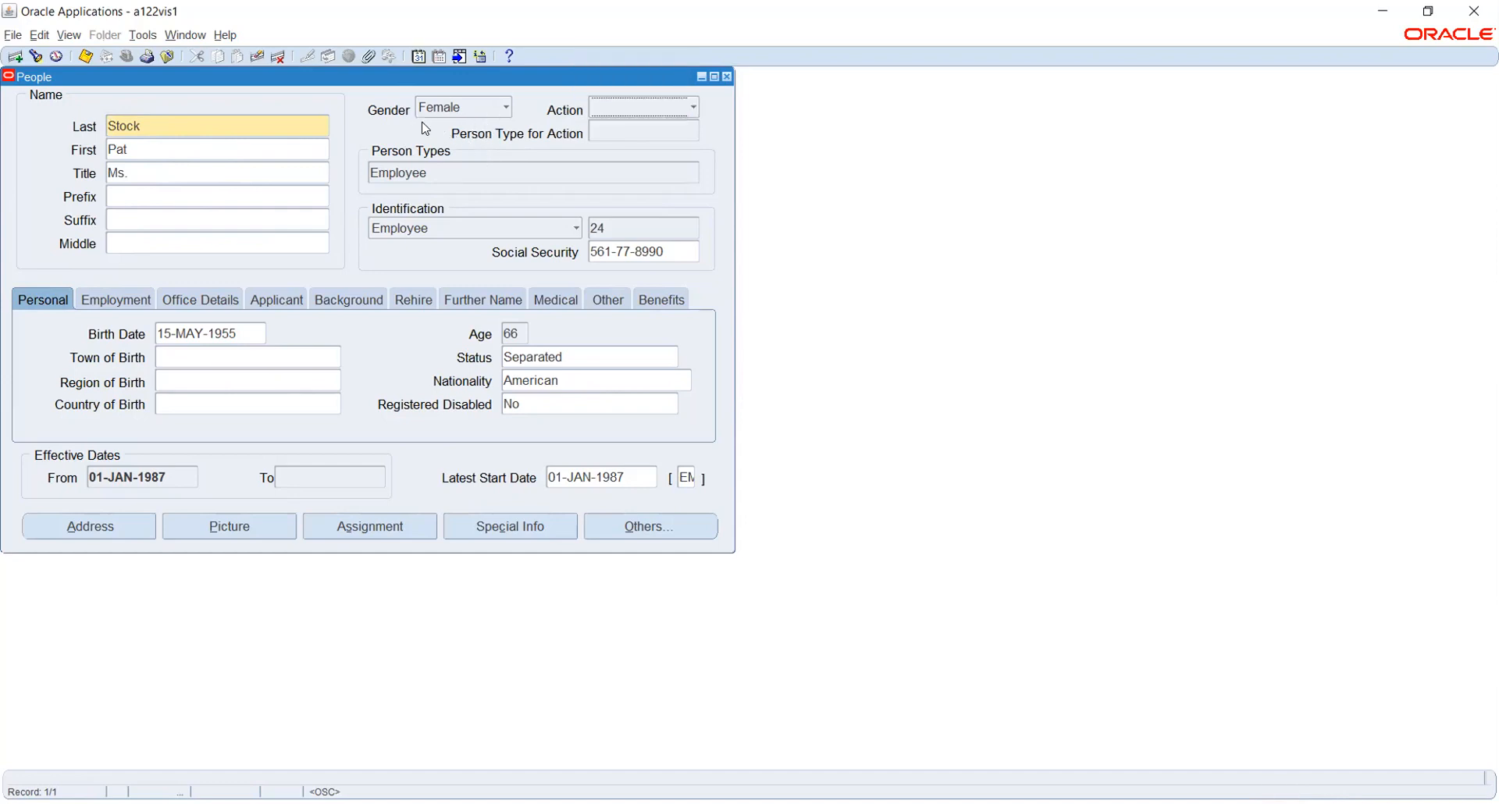
{"action": "left_click", "coordinate": [434, 173]}
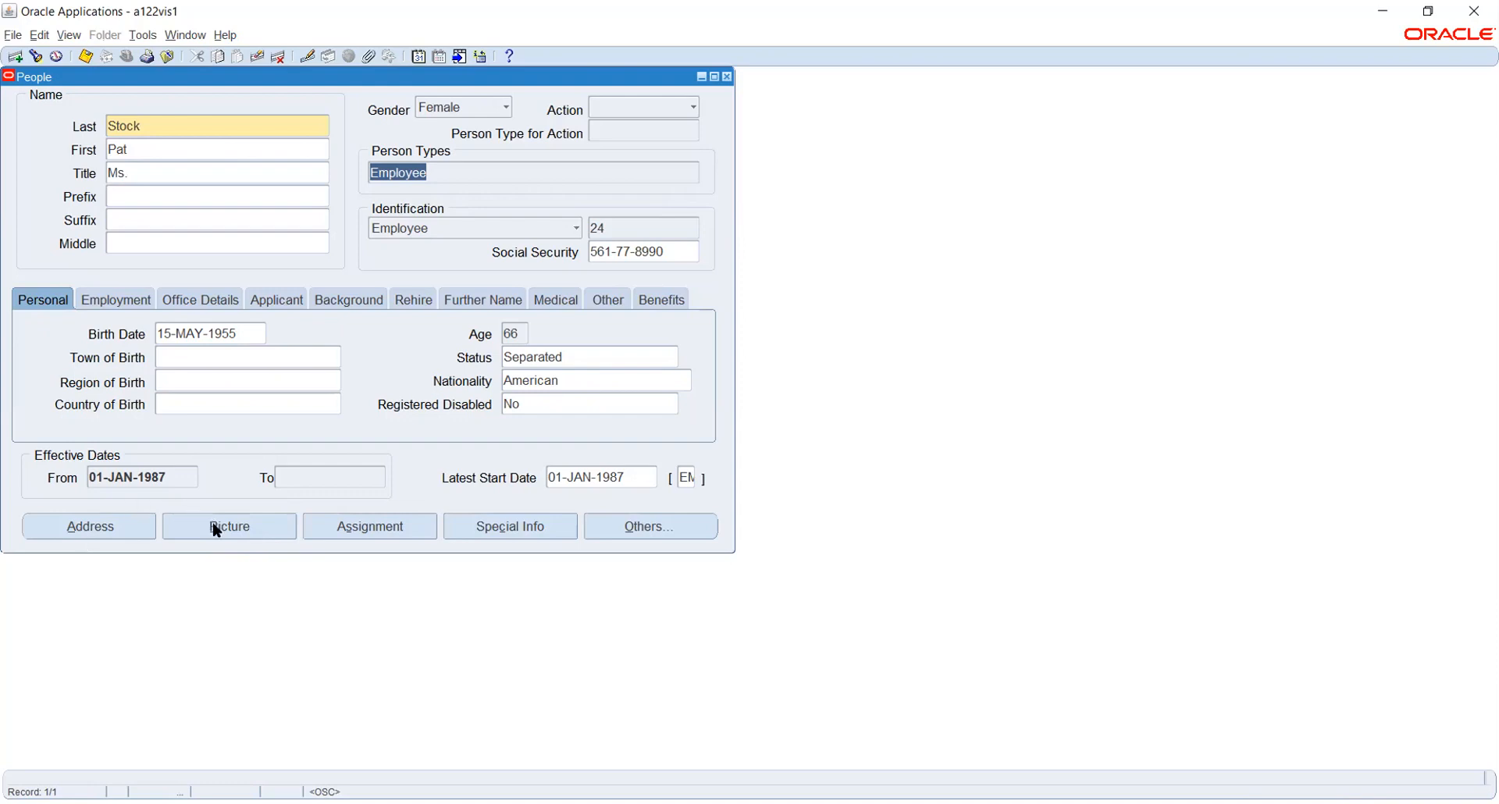
{"action": "left_click", "coordinate": [114, 298]}
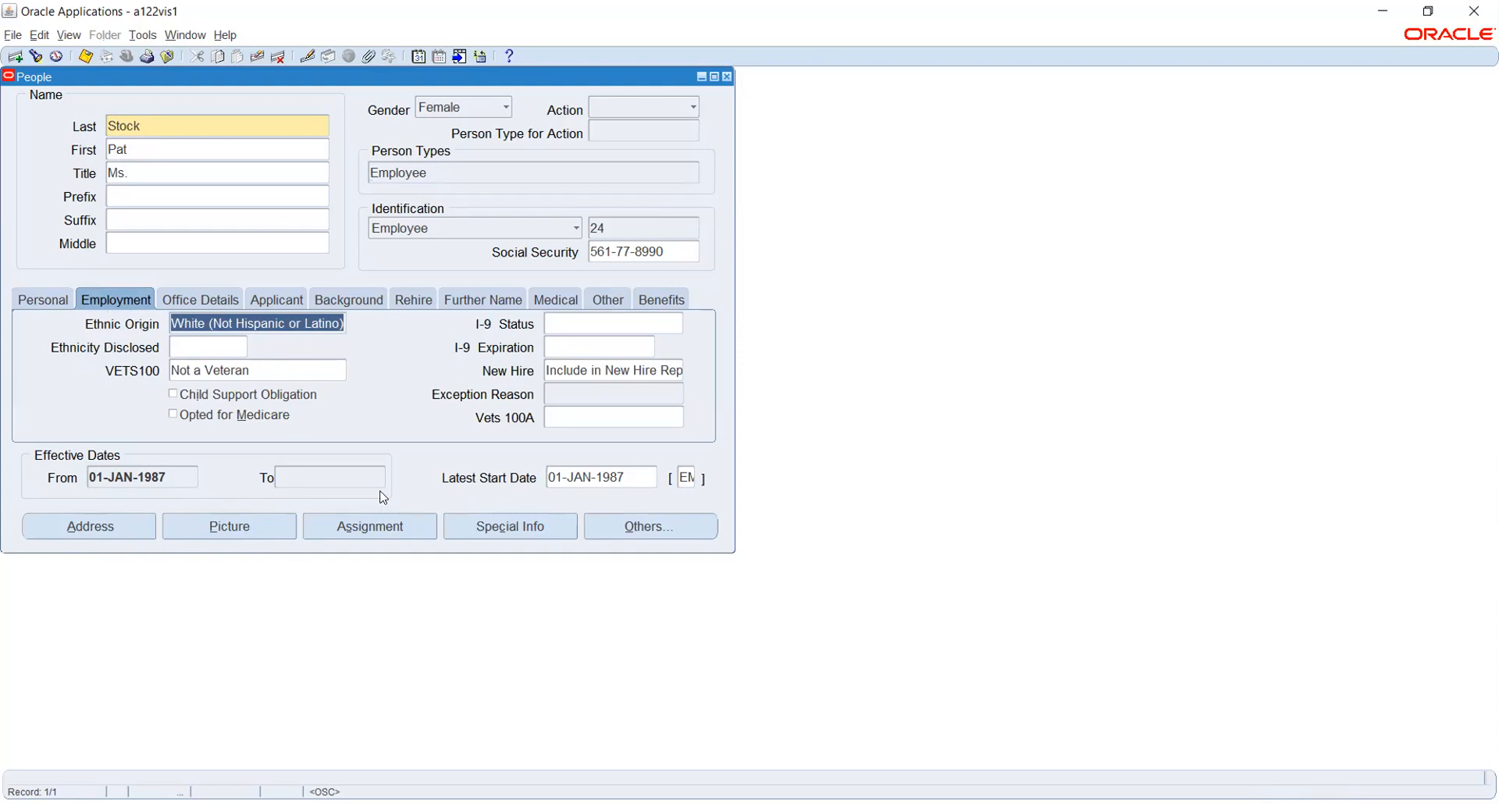
Review the employee's Office Details, Applicant, Rehire and Further Name tabs on the People form.
{"action": "left_click", "coordinate": [206, 305]}
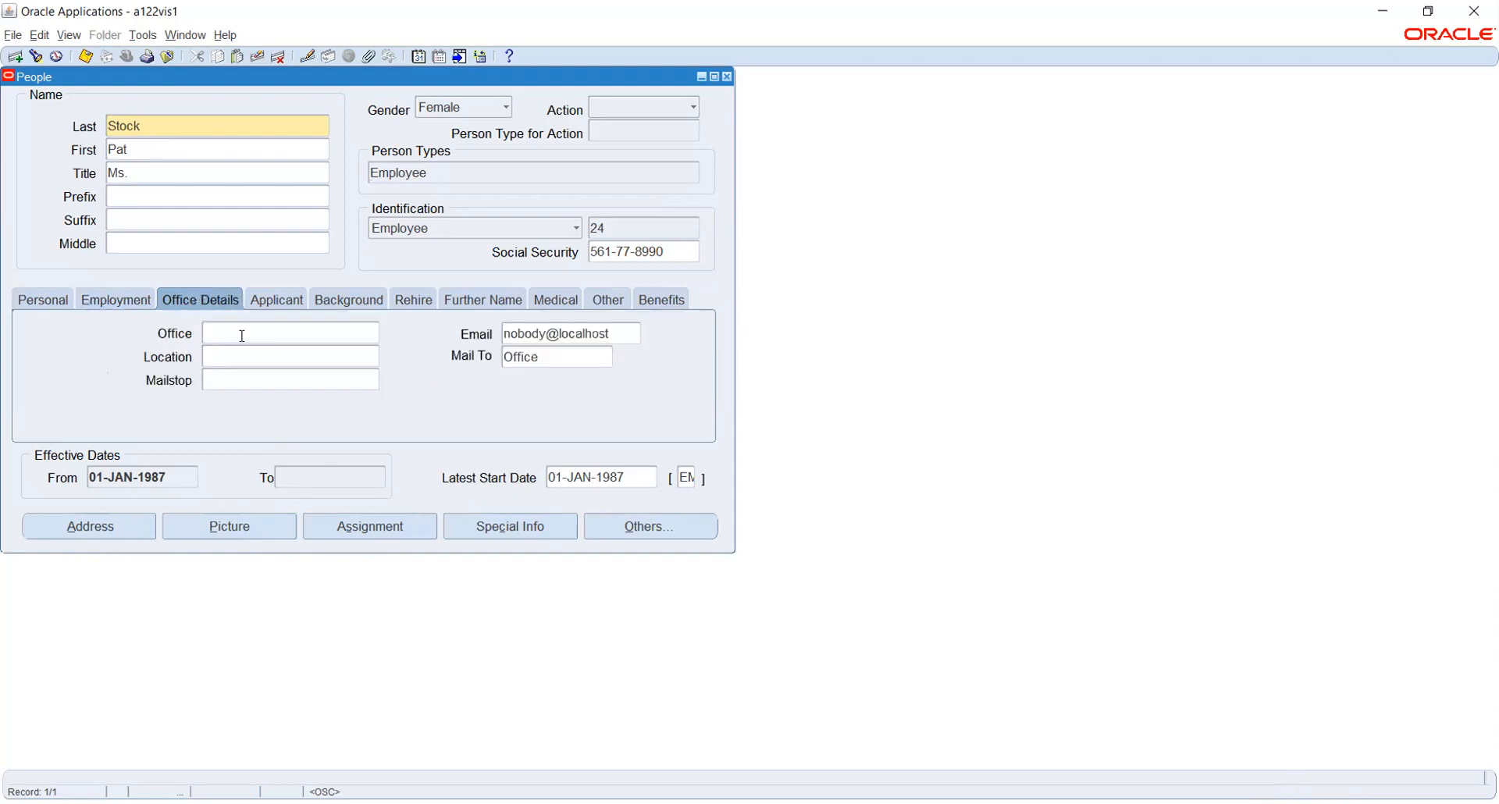
{"action": "left_click", "coordinate": [277, 300]}
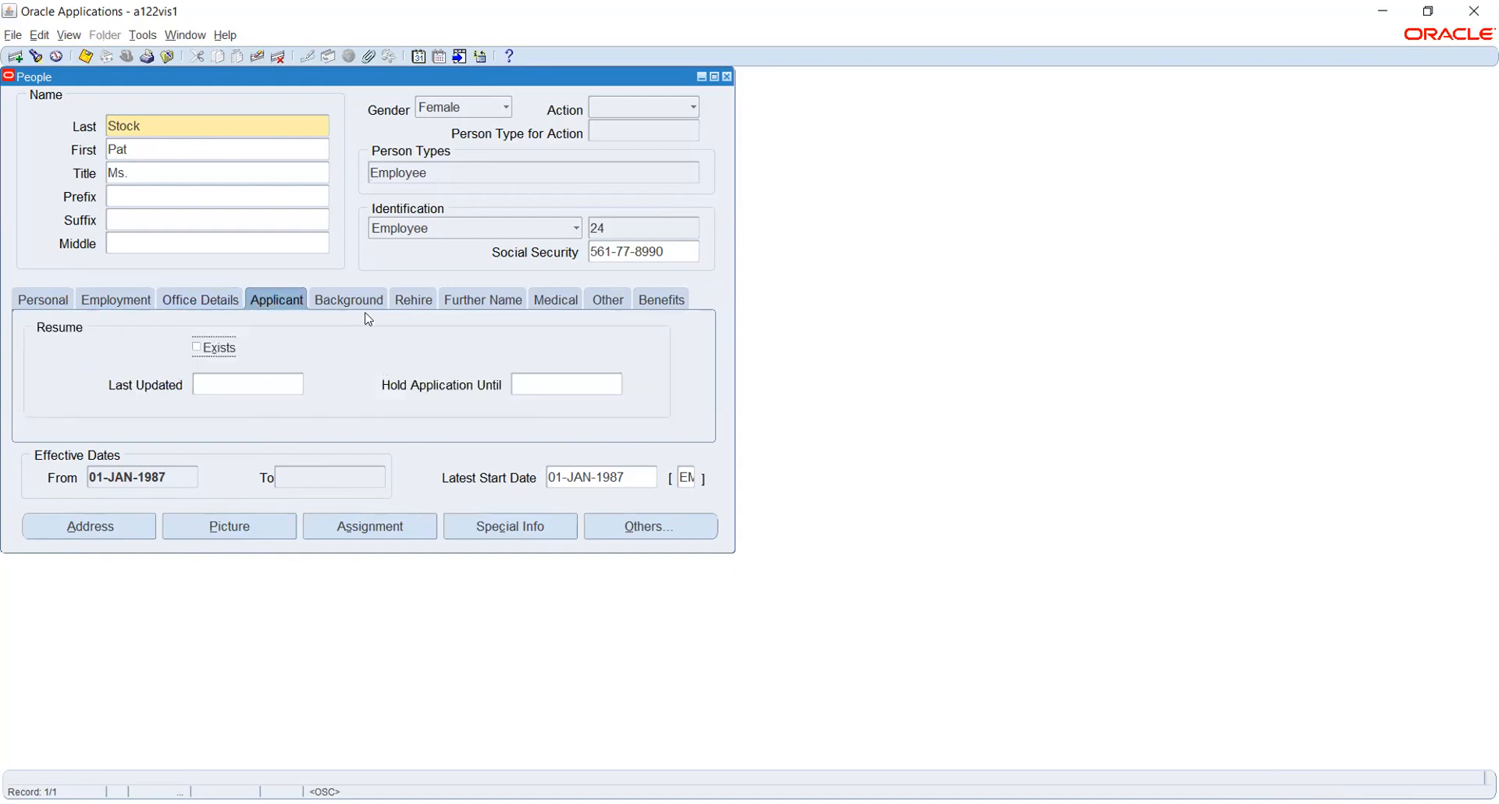
{"action": "left_click", "coordinate": [408, 301]}
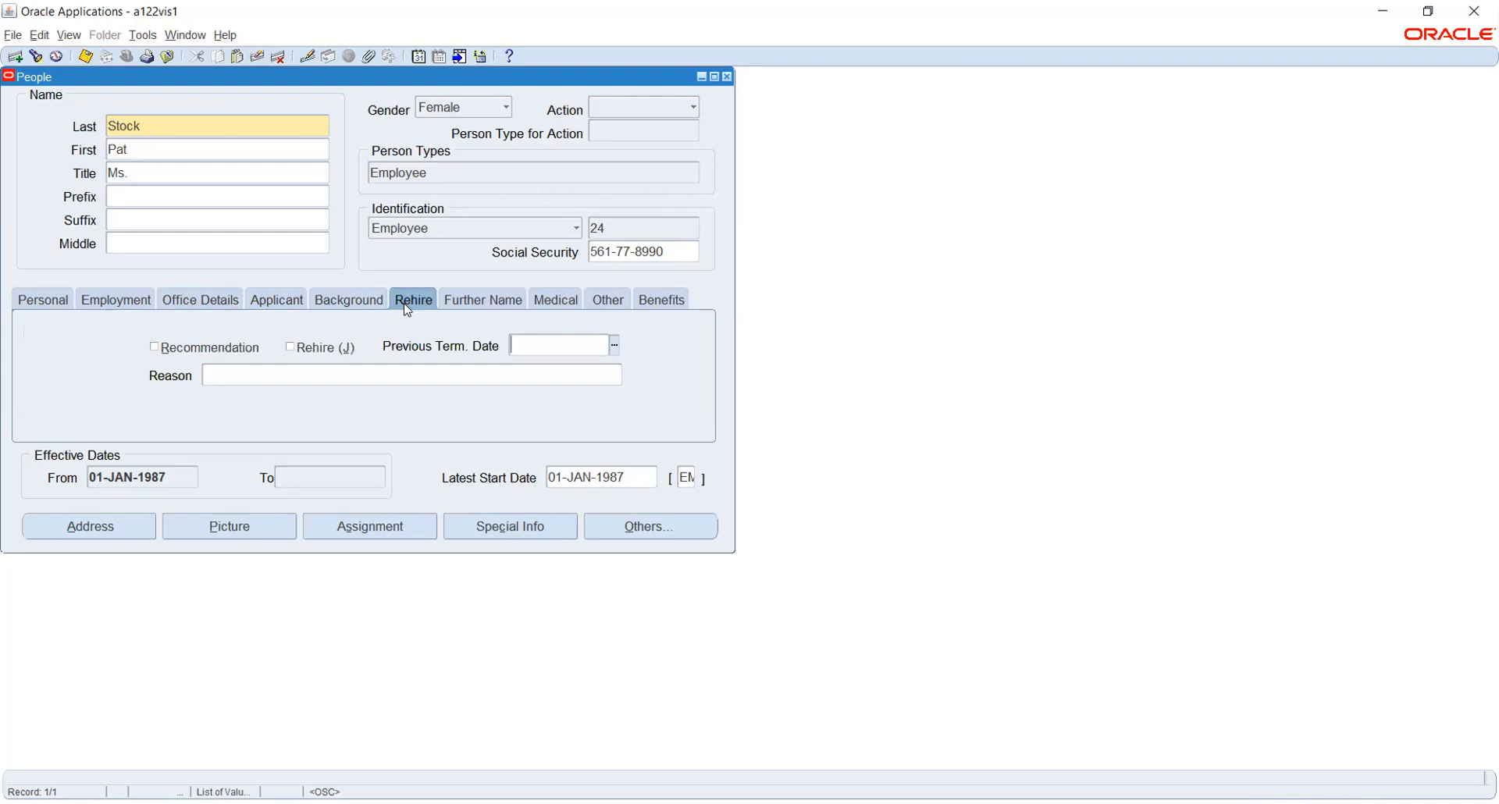
{"action": "left_click", "coordinate": [512, 301]}
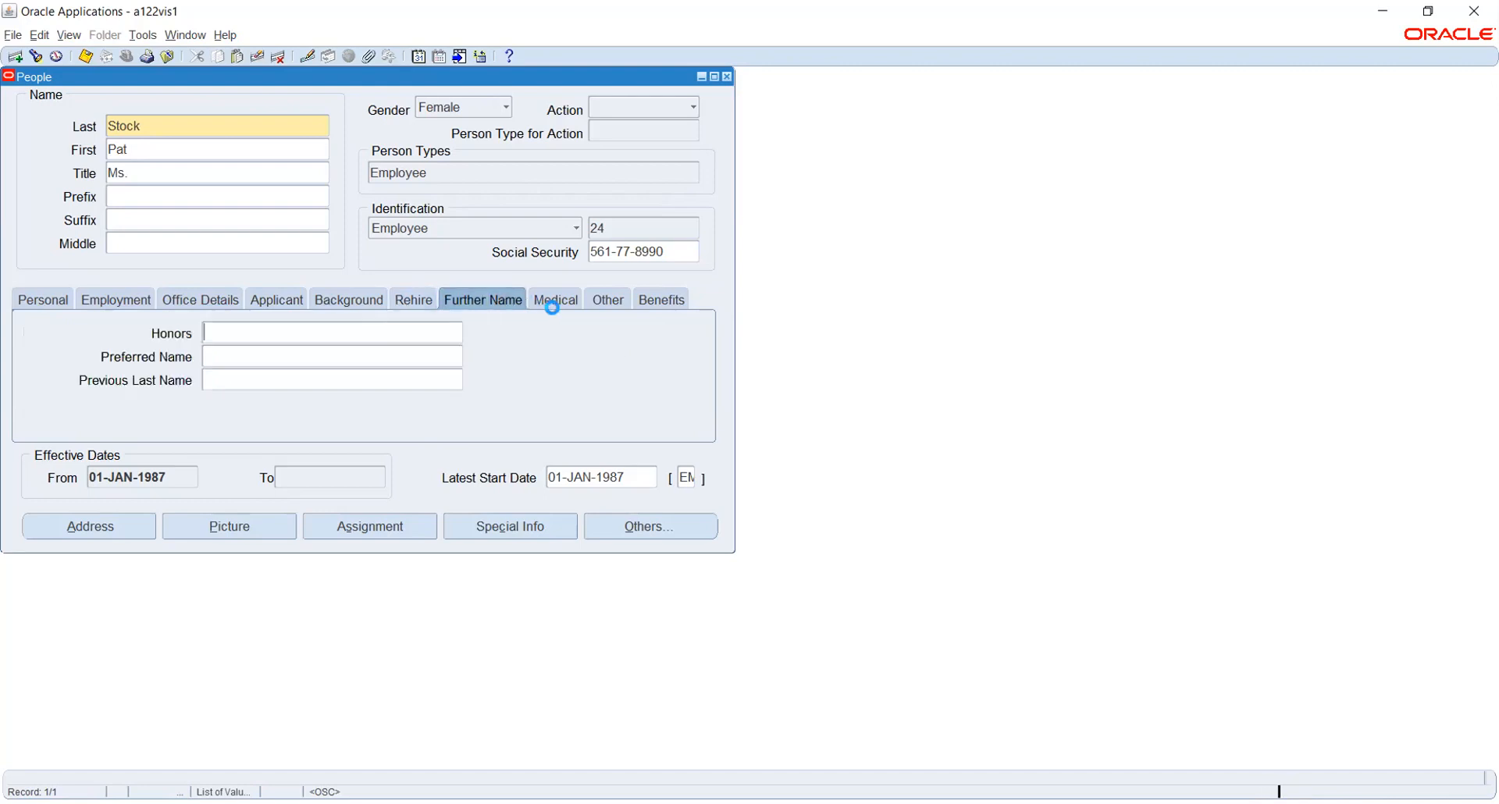
Open the employee's Assignment window, move it aside, and show its Statutory Information for Vision Services.
{"action": "left_click", "coordinate": [367, 527]}
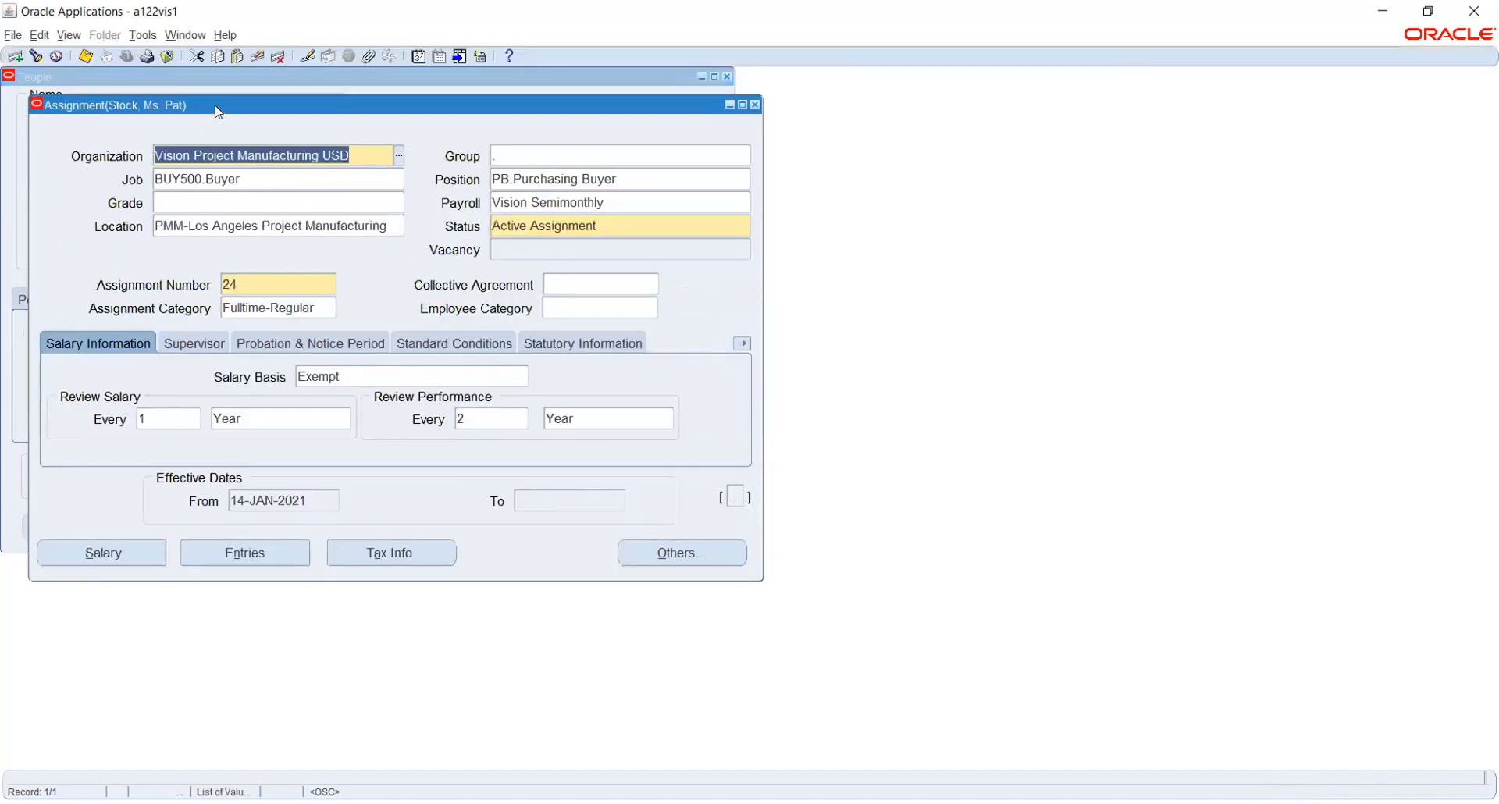
{"action": "left_click_drag", "start_coordinate": [231, 107], "coordinate": [376, 127]}
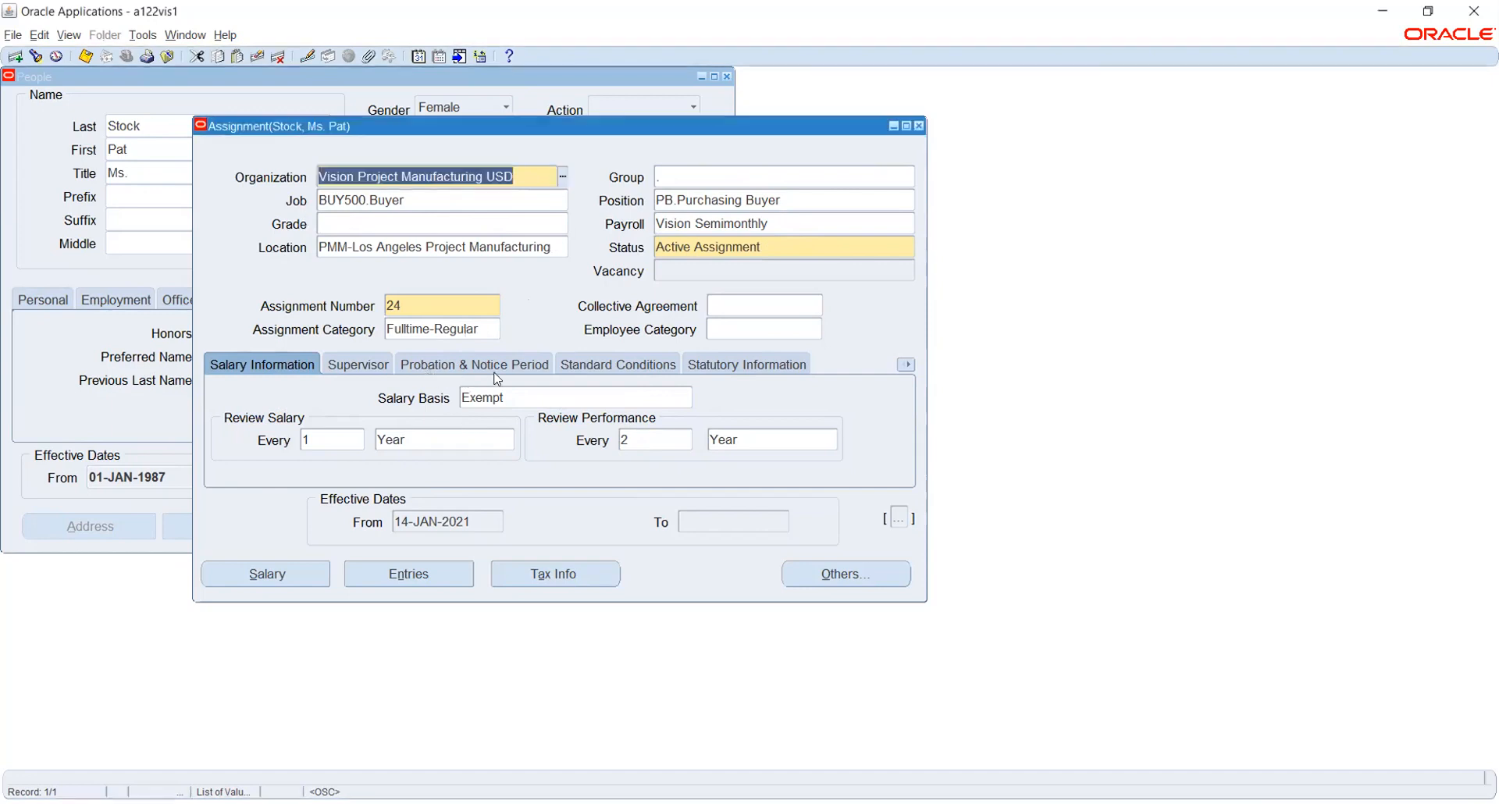
{"action": "left_click", "coordinate": [740, 366]}
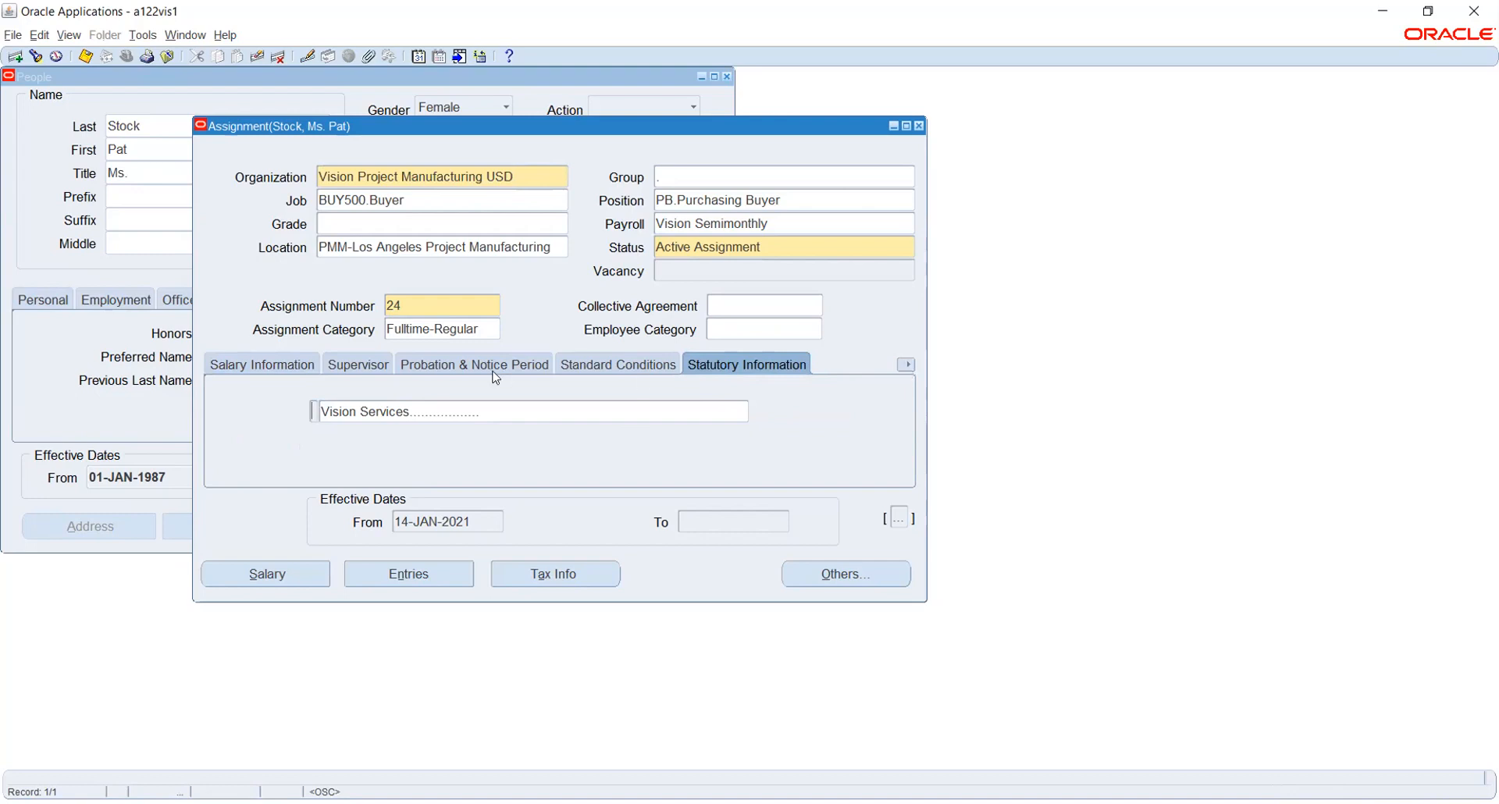
Show the Probation & Notice Period details, then list all assignment tab sections.
{"action": "left_click", "coordinate": [465, 371]}
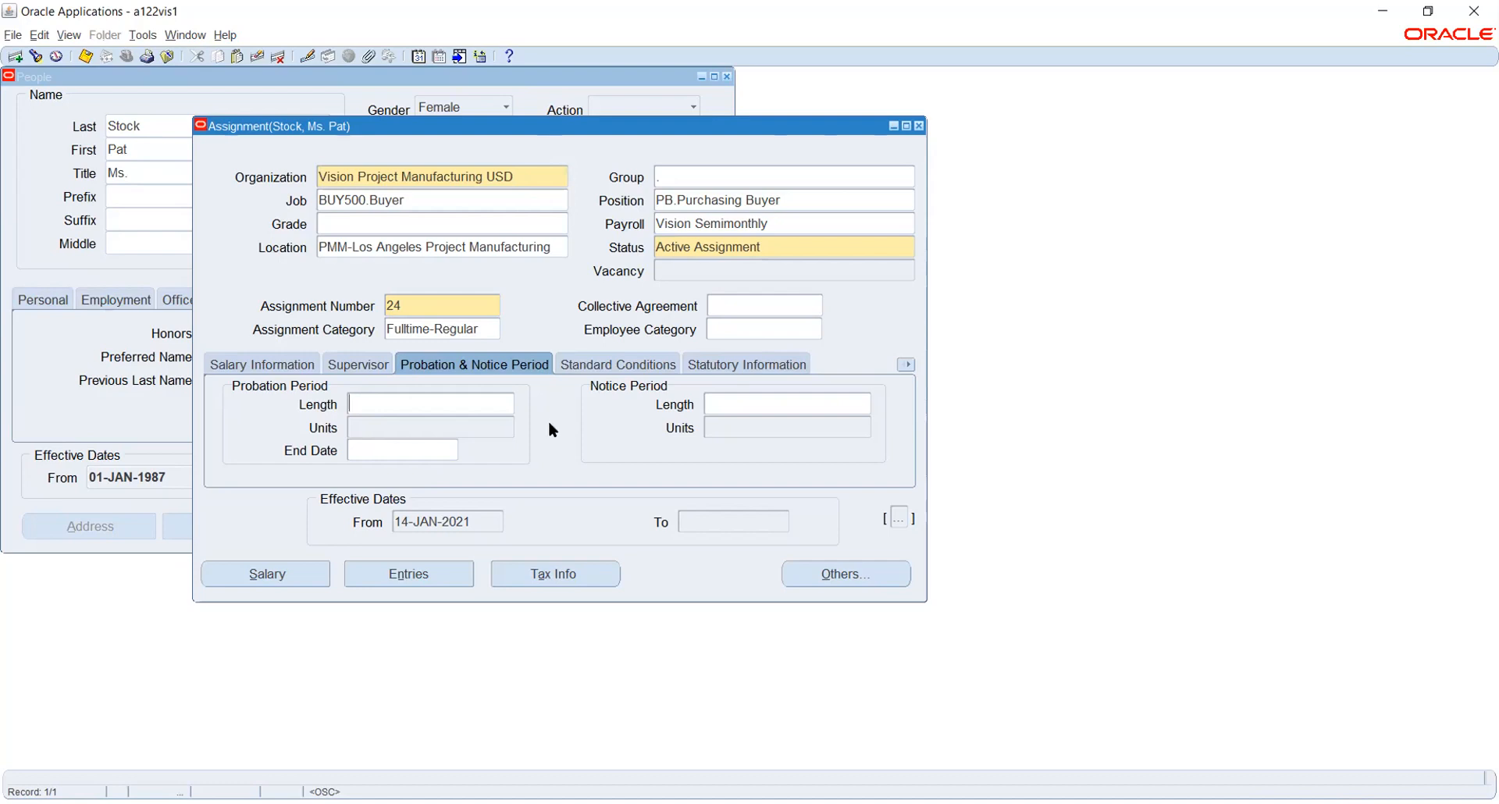
{"action": "left_click", "coordinate": [906, 365]}
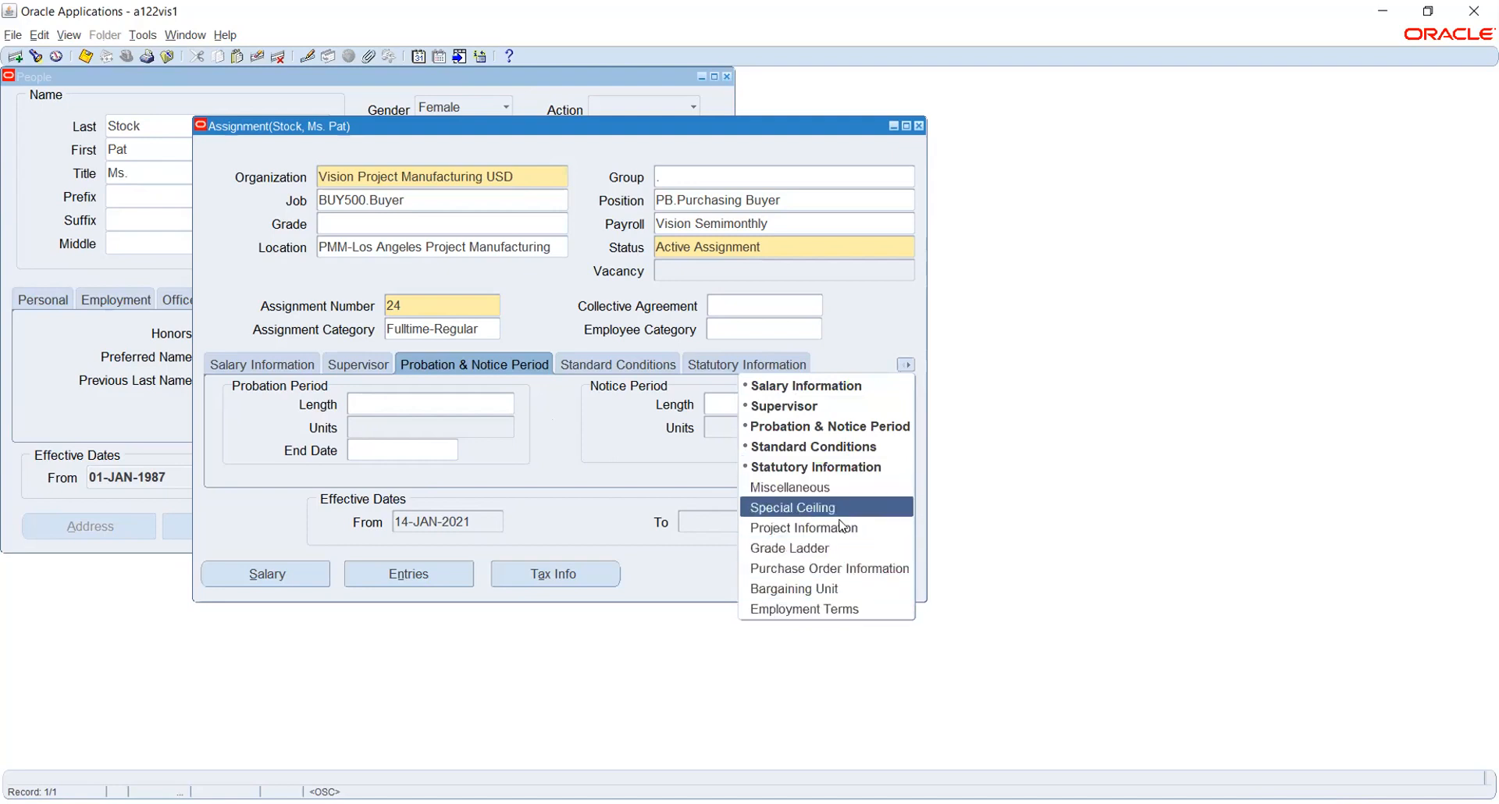
Dismiss the section list, leaving assignment 24's Probation & Notice Period details showing.
{"action": "left_click", "coordinate": [549, 439]}
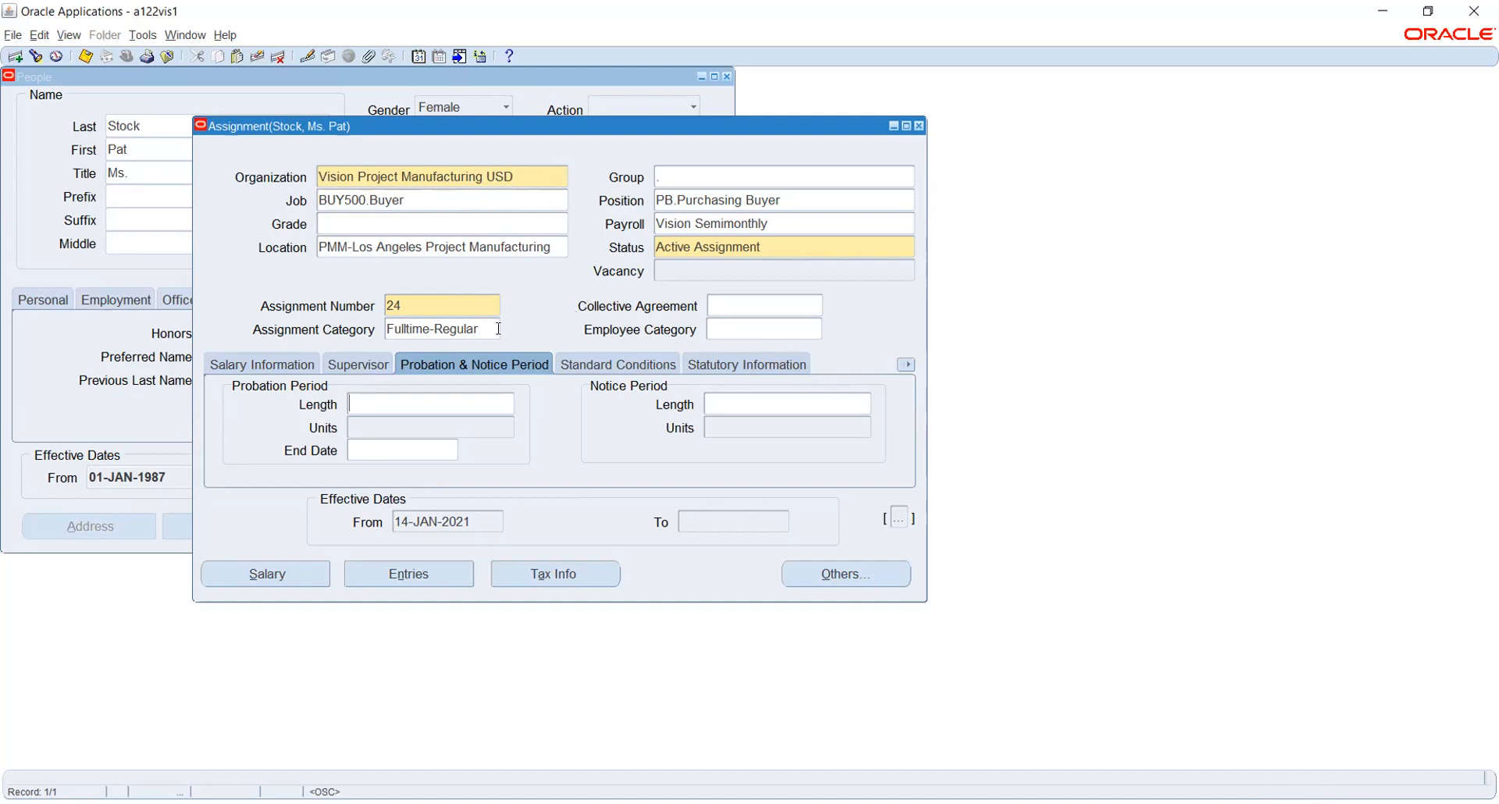
View the assignment's Supervisor tab, then its Salary Information tab.
{"action": "left_click", "coordinate": [347, 365]}
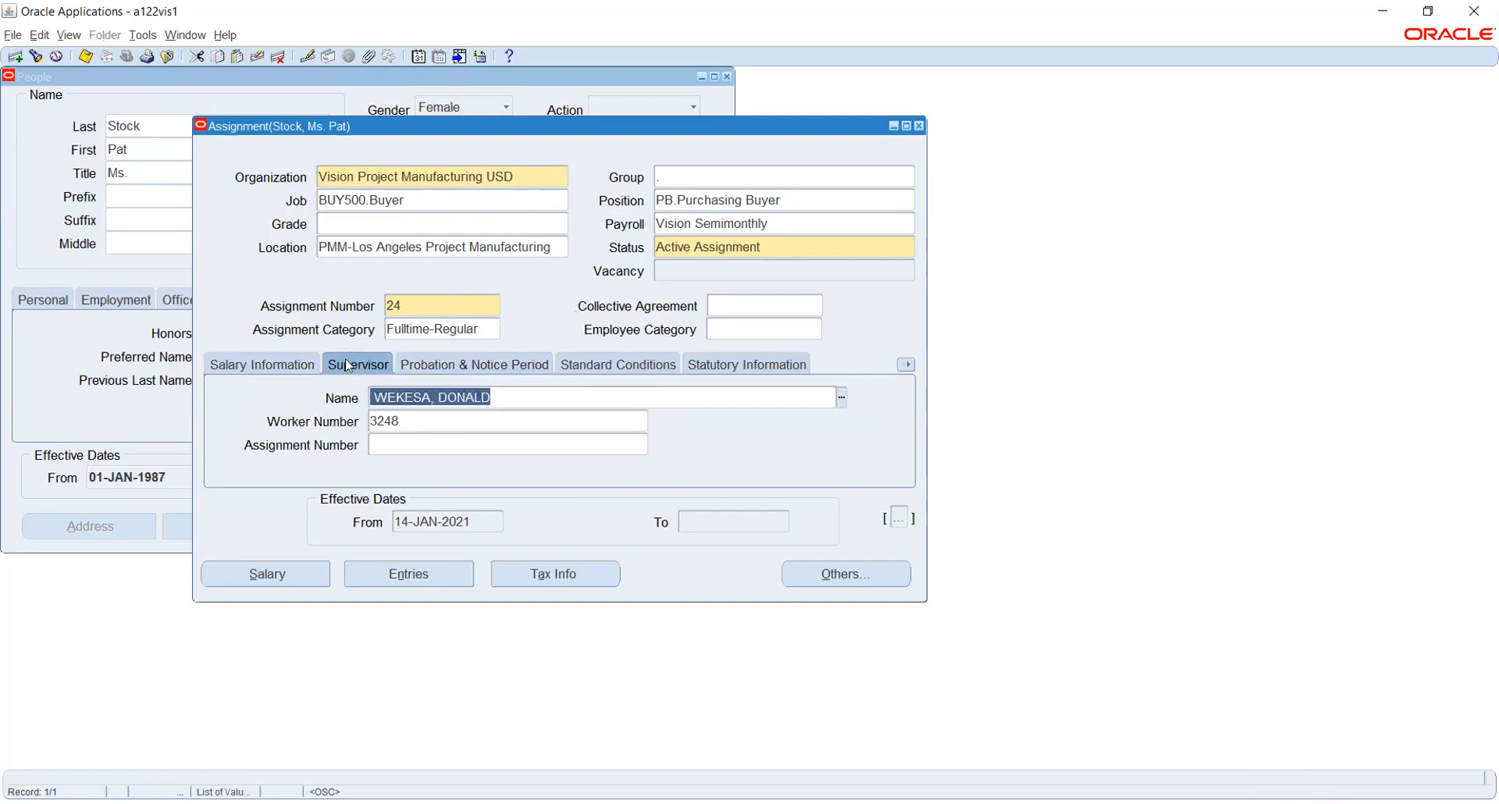
{"action": "left_click", "coordinate": [244, 363]}
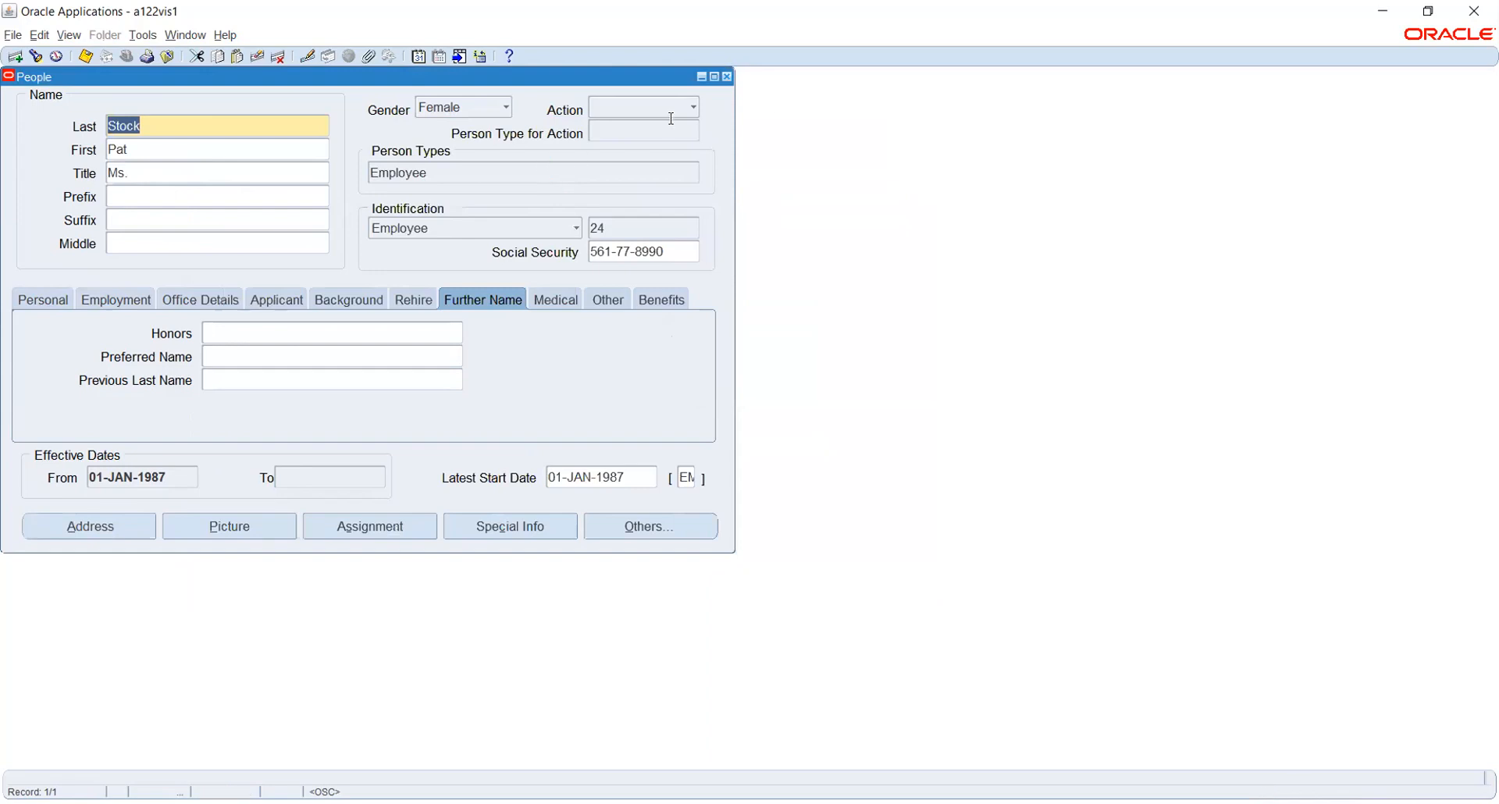
Close the People form and expand Security > Responsibility in the Navigator to reach Define.
{"action": "left_click", "coordinate": [727, 77]}
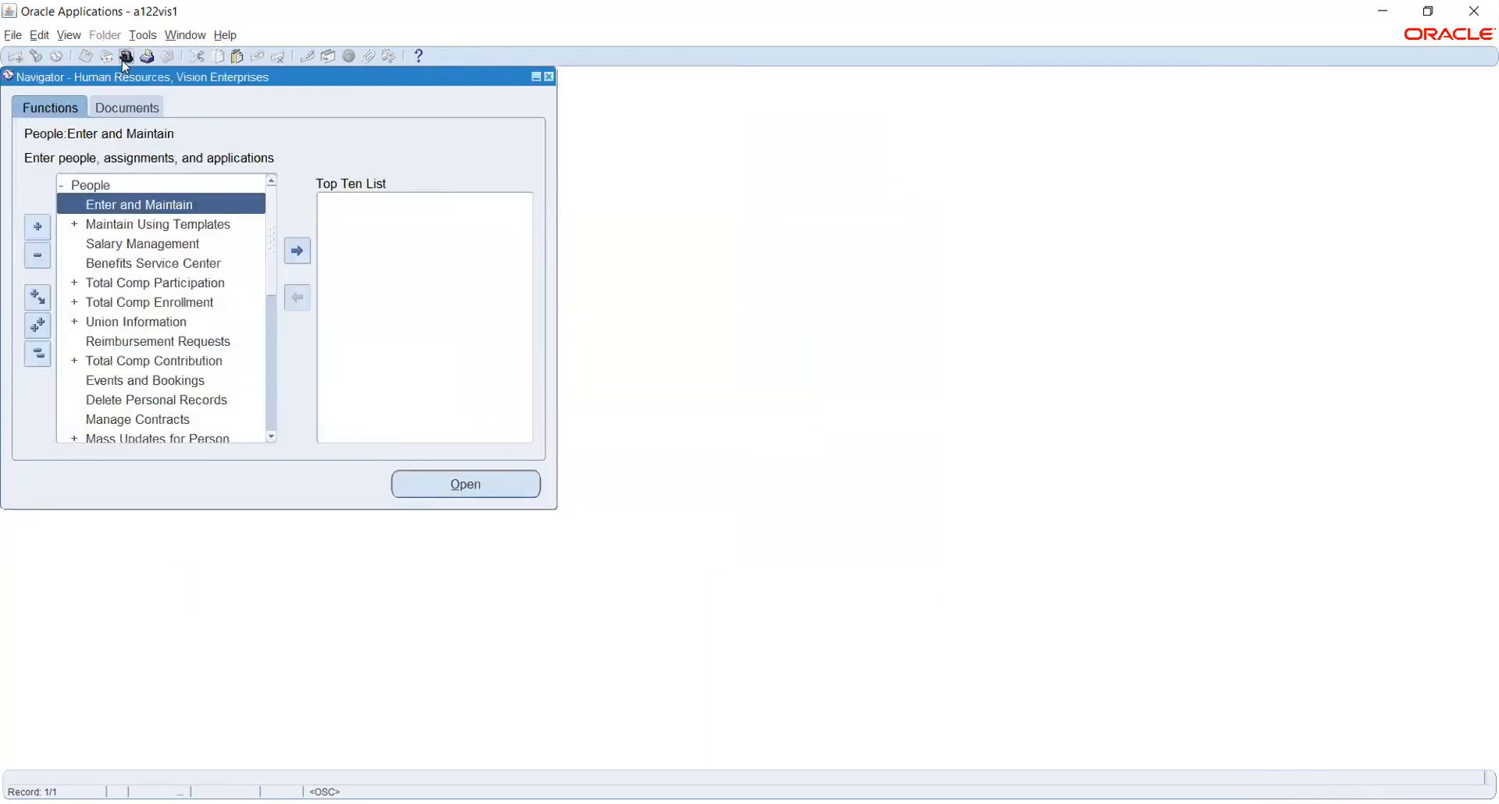
{"action": "double_click", "coordinate": [142, 202]}
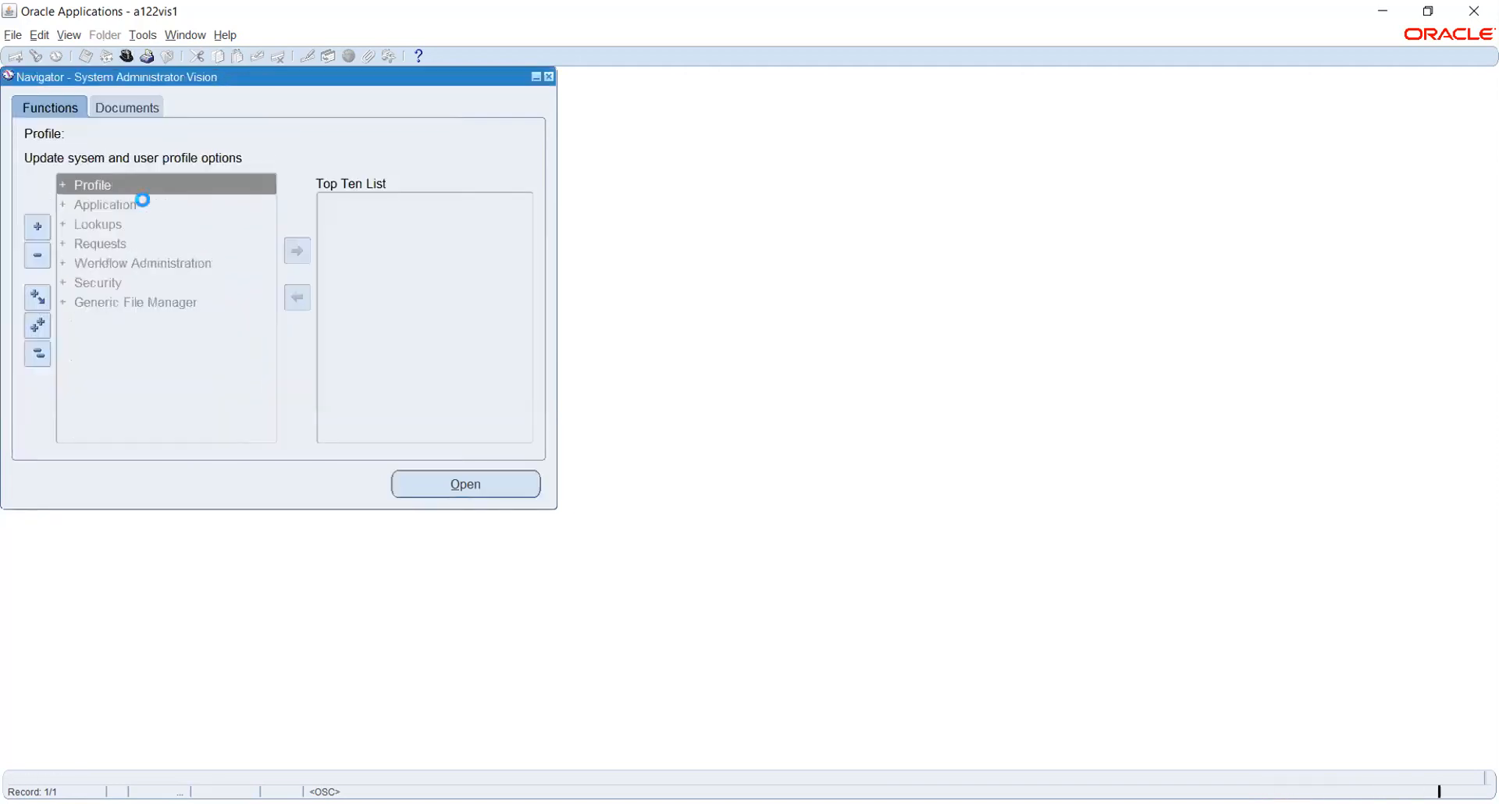
{"action": "key", "text": "Down"}
{"action": "key", "text": "Down"}
{"action": "key", "text": "Down"}
{"action": "key", "text": "Down"}
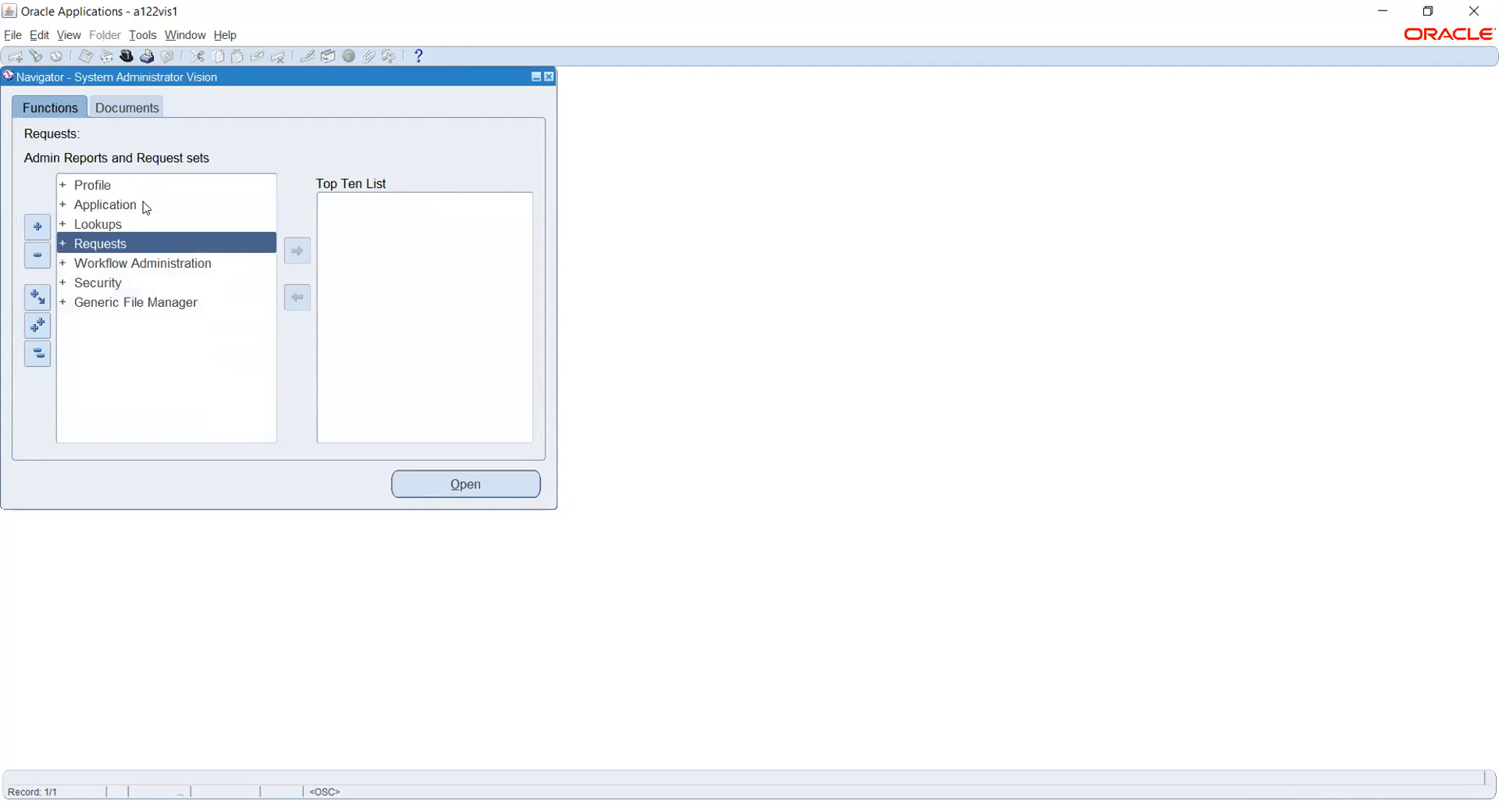
{"action": "key", "text": "Down"}
{"action": "key", "text": "Return"}
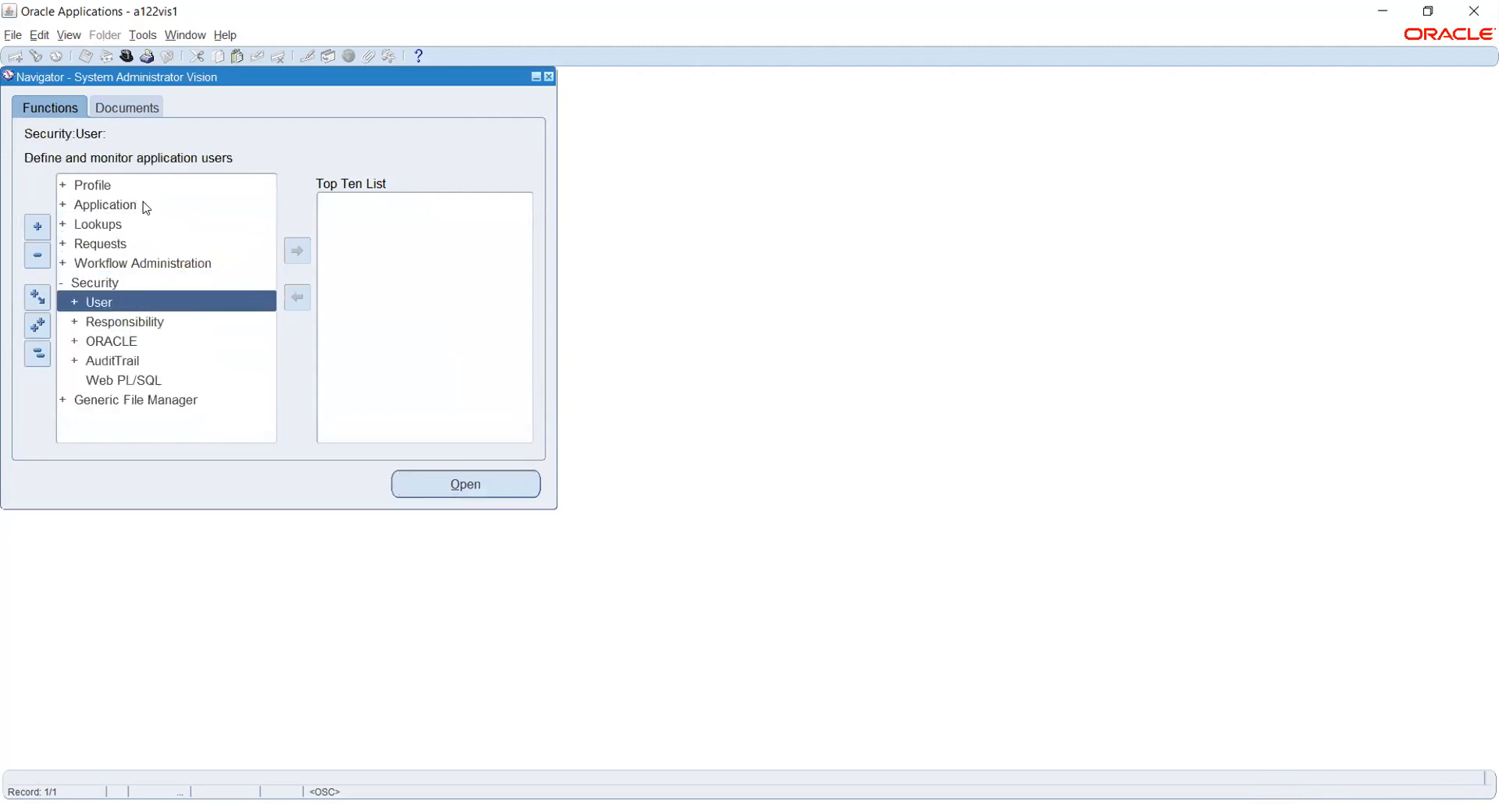
{"action": "key", "text": "Down"}
{"action": "key", "text": "Return"}
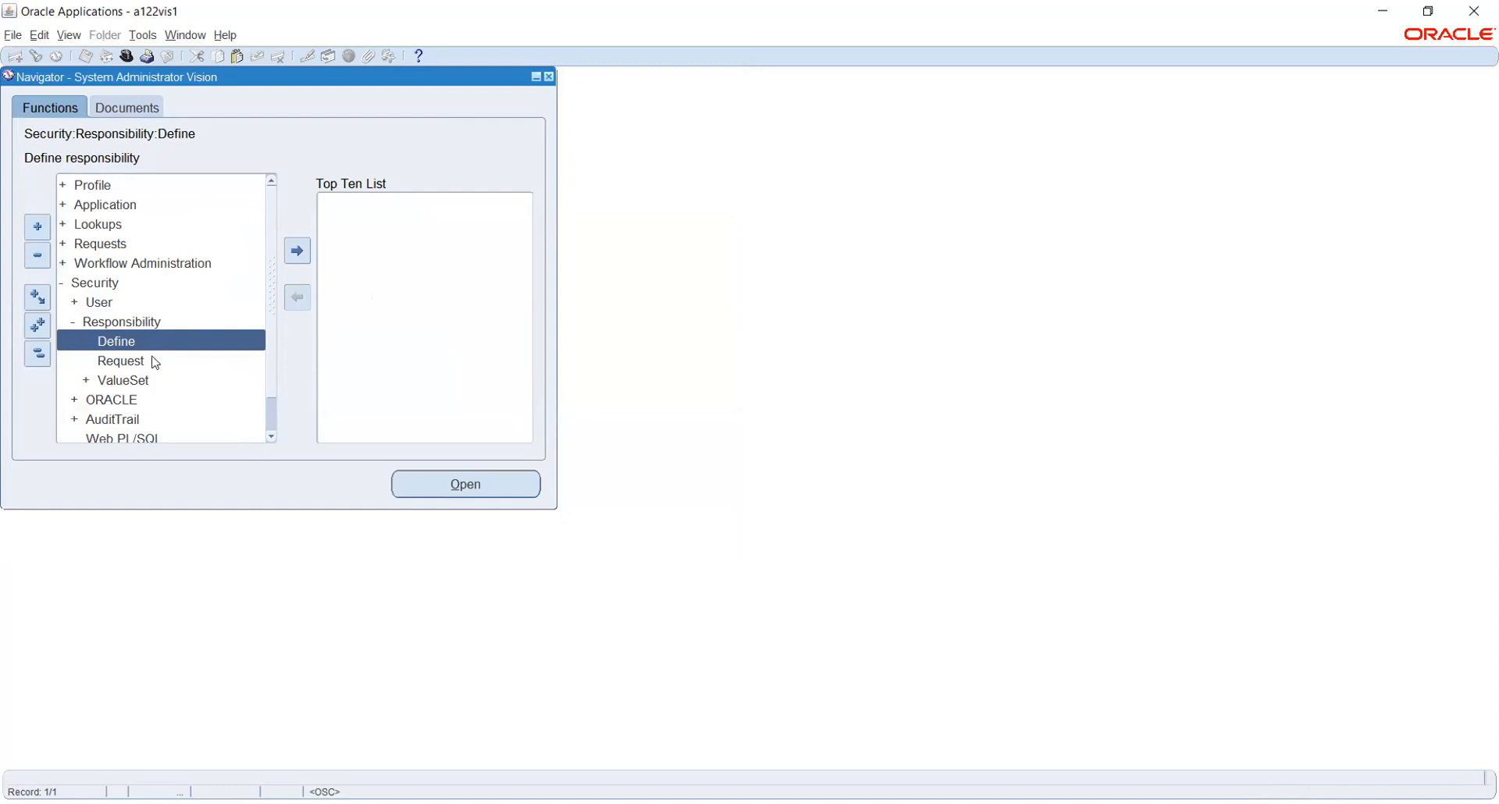
{"action": "left_click", "coordinate": [75, 36]}
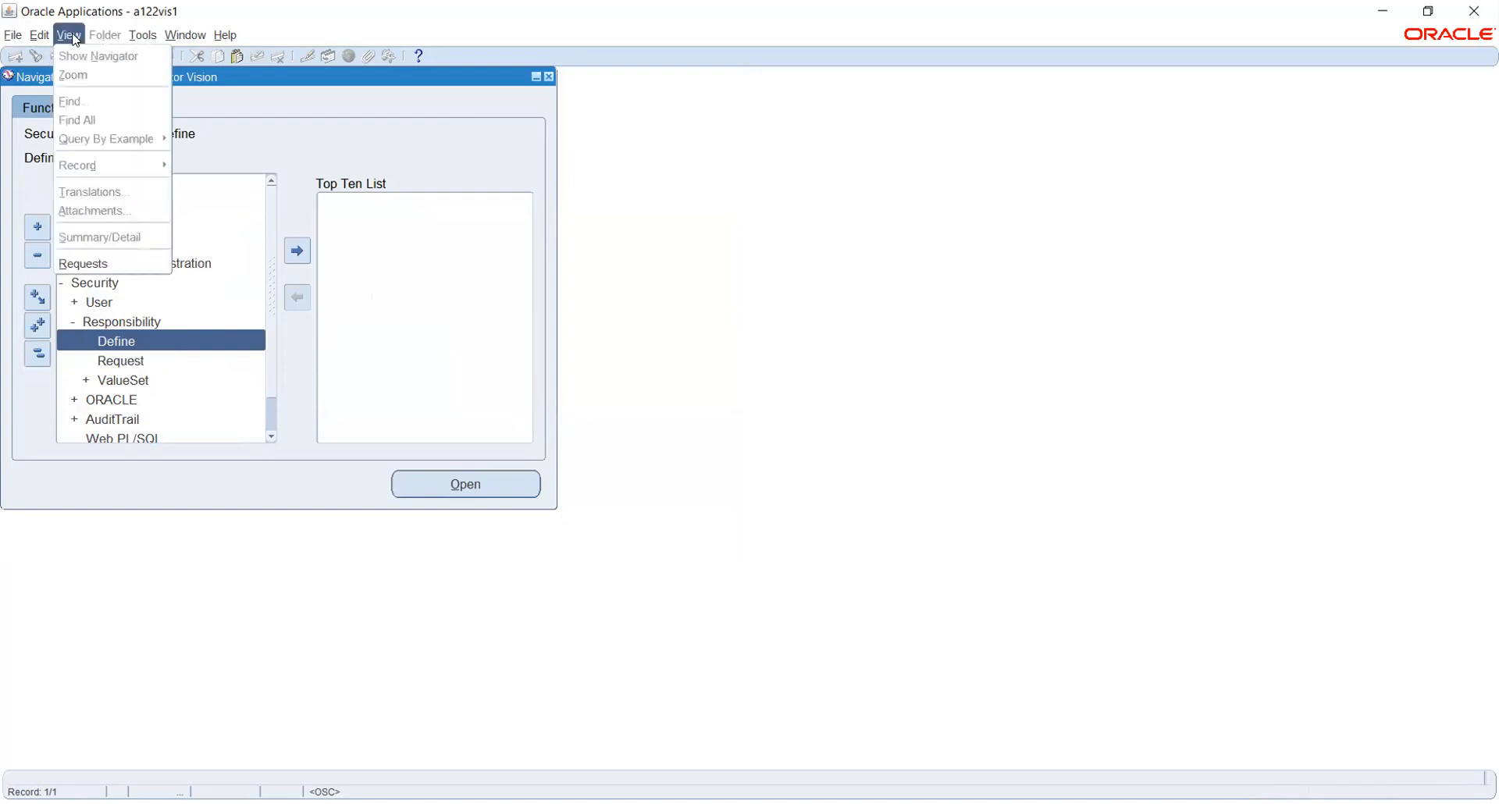
{"action": "left_click", "coordinate": [124, 265]}
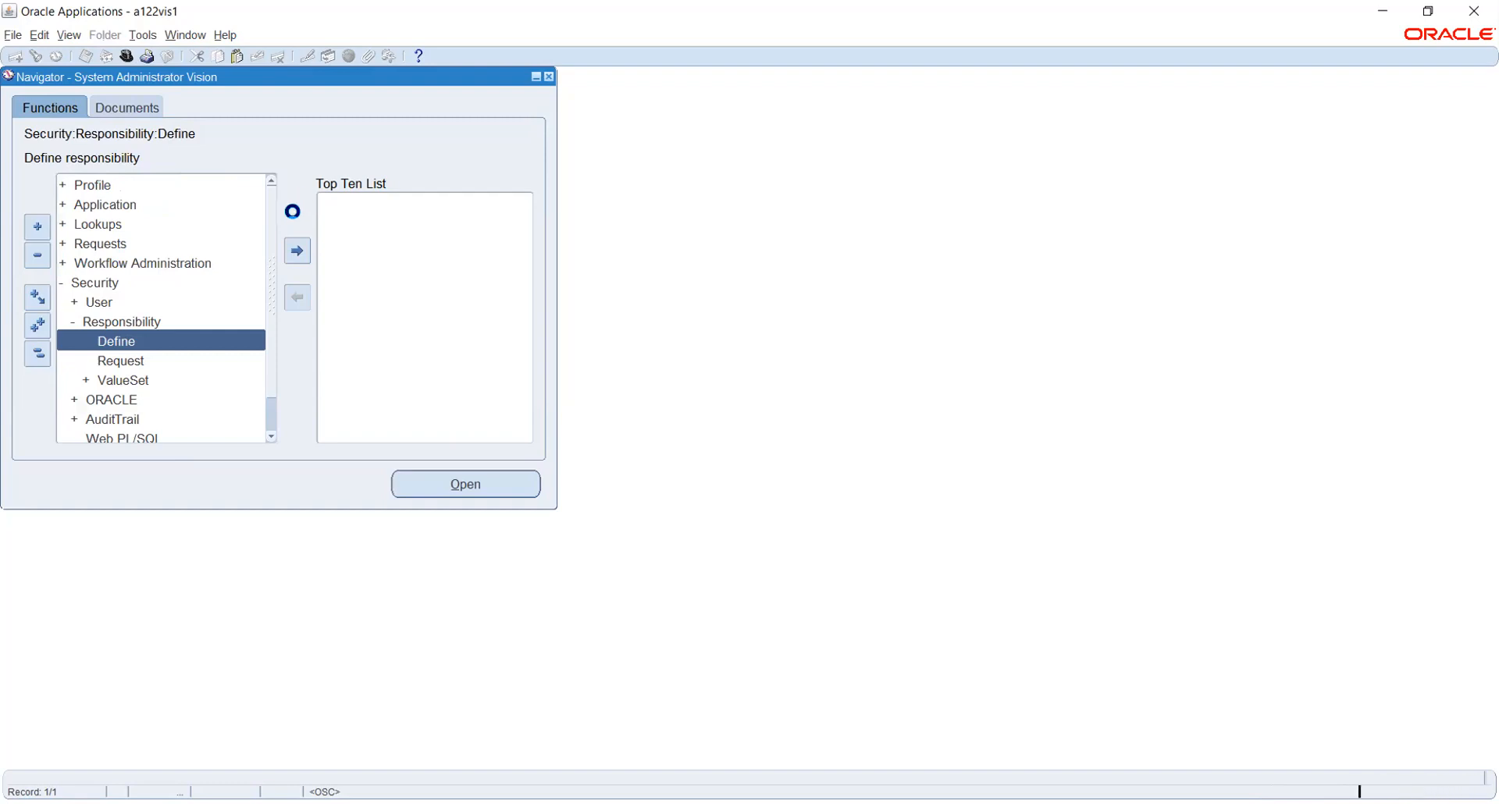
{"action": "left_click", "coordinate": [172, 536]}
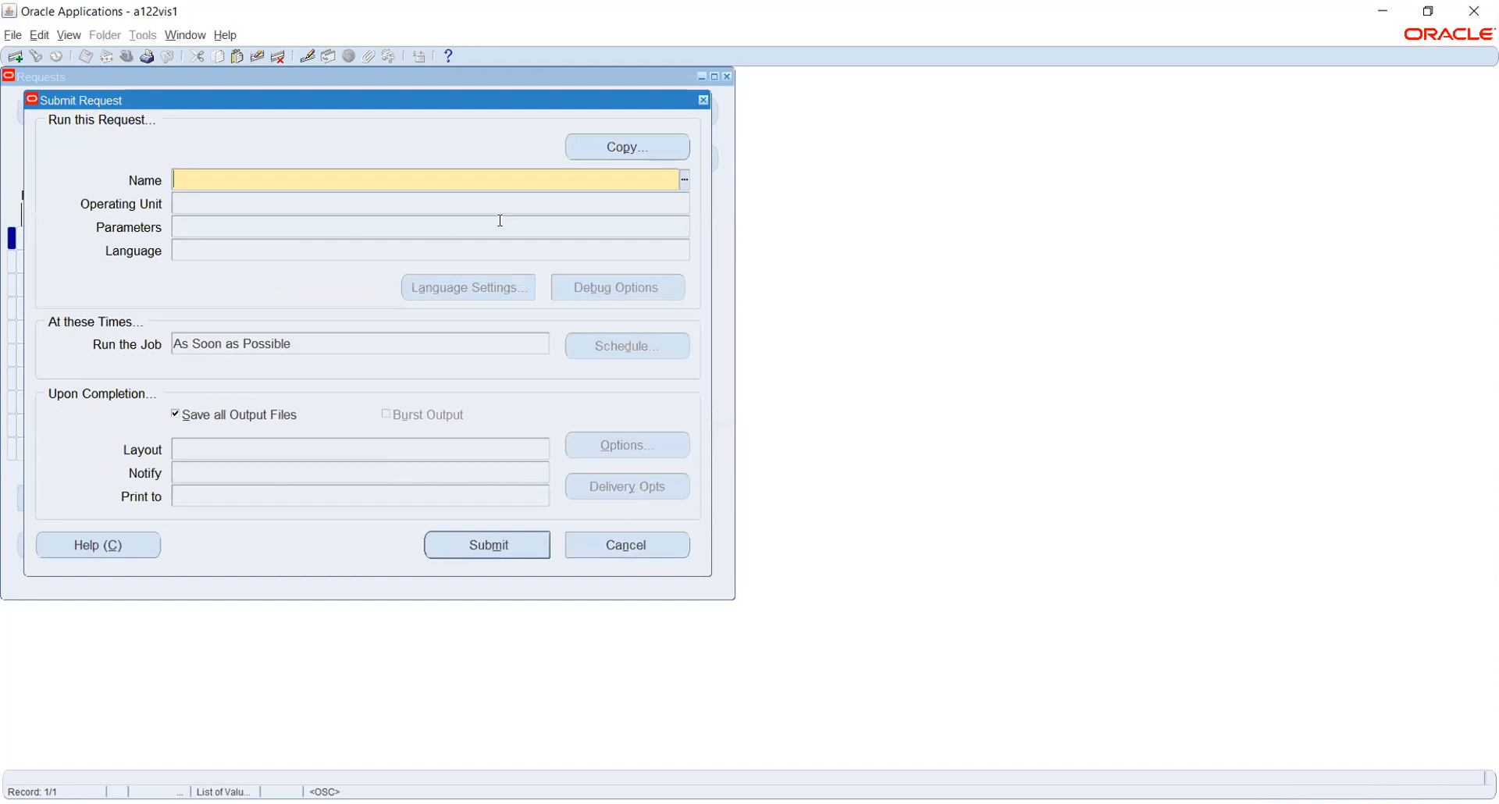
{"action": "left_click", "coordinate": [683, 180]}
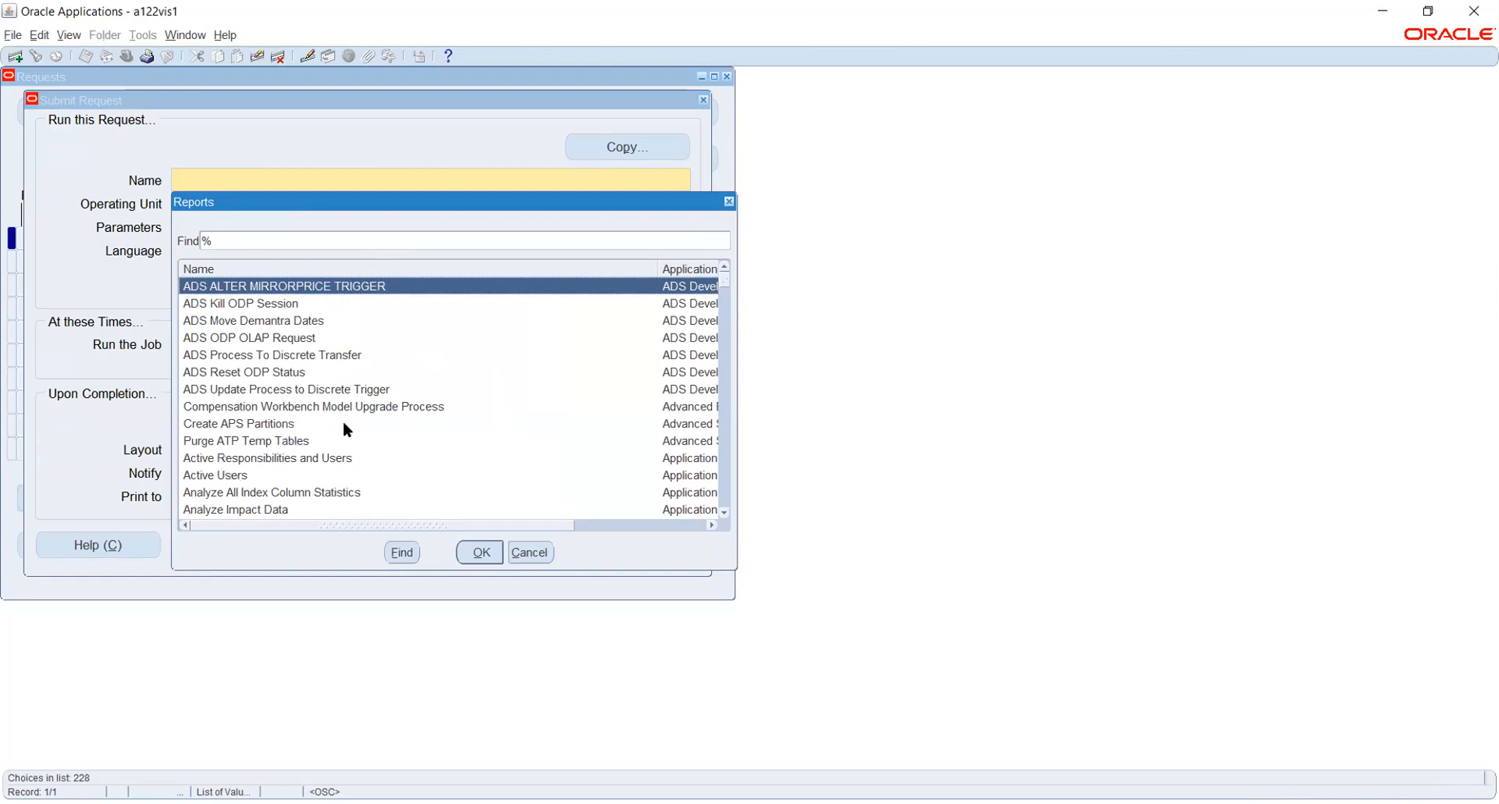
{"action": "left_click", "coordinate": [531, 552]}
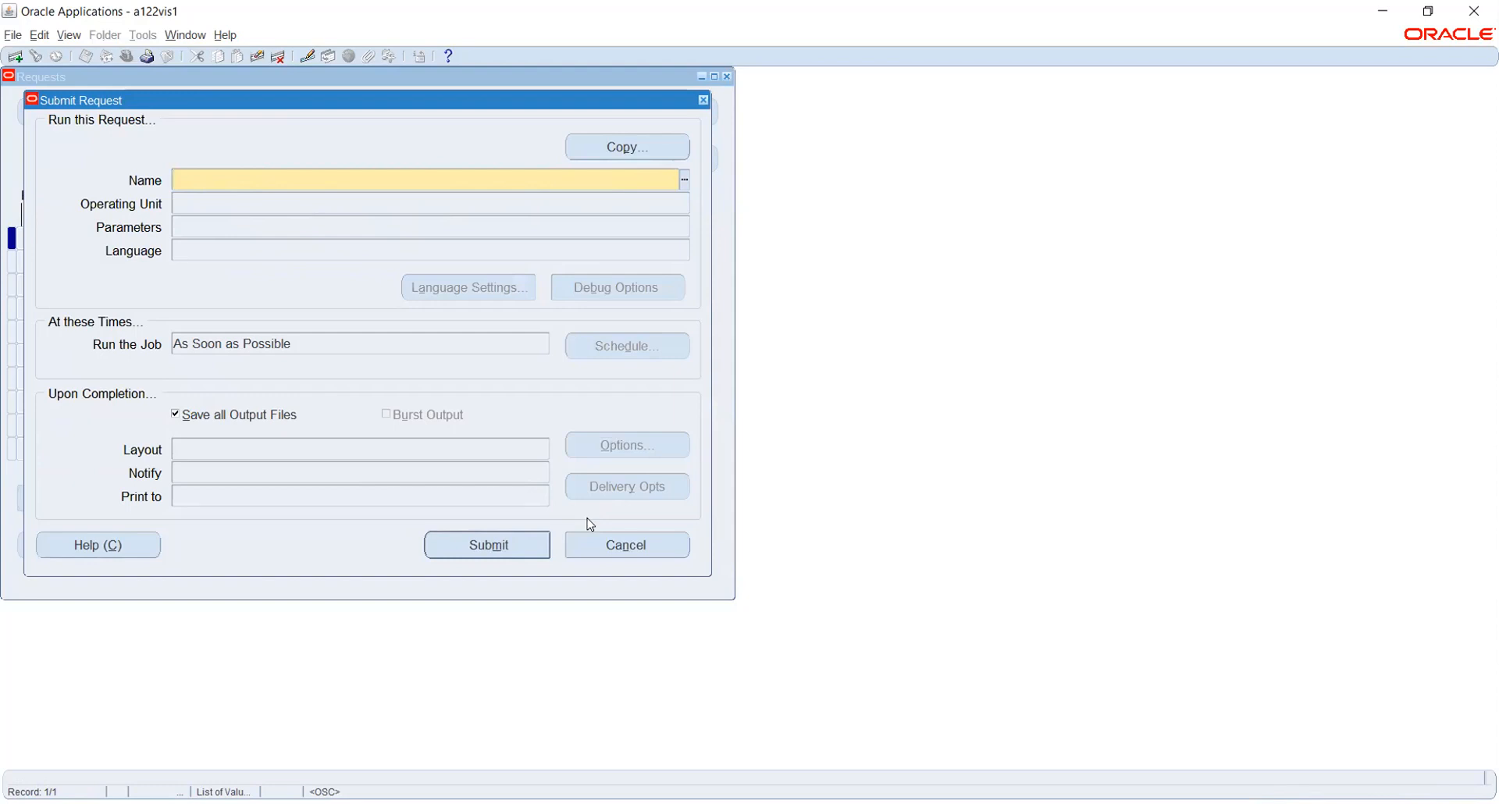
{"action": "left_click", "coordinate": [614, 544]}
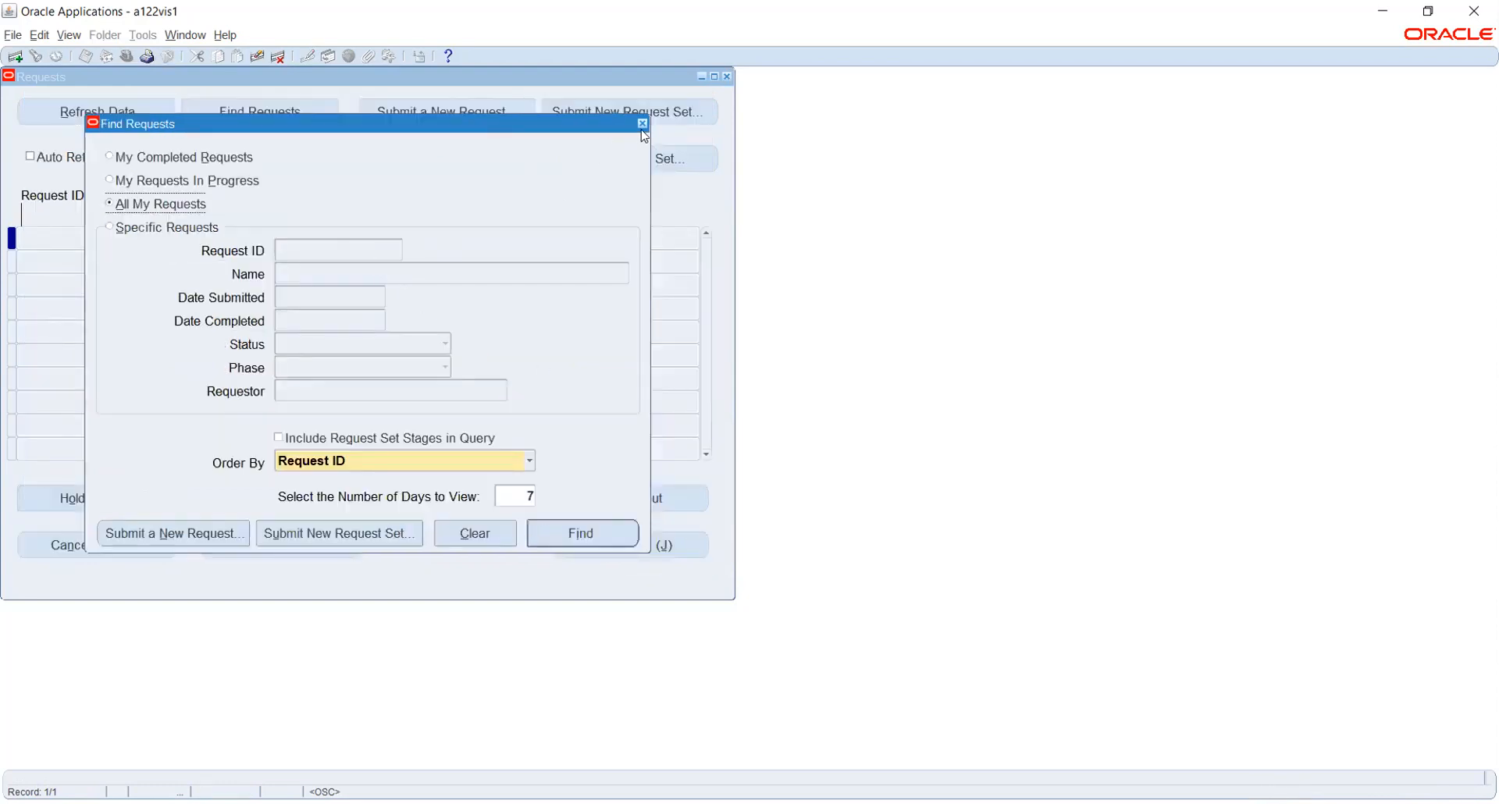
{"action": "left_click", "coordinate": [726, 76]}
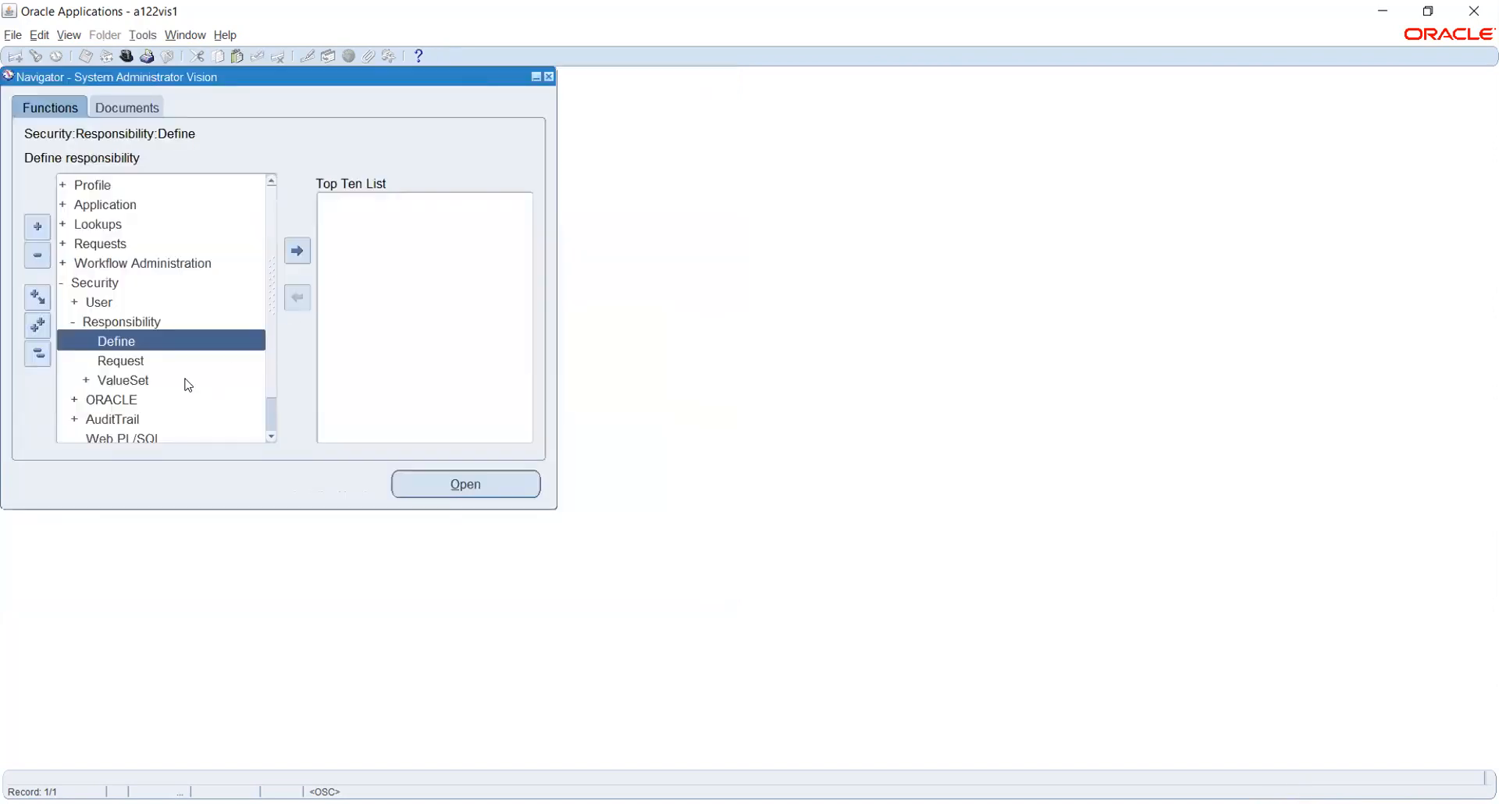
{"action": "left_click", "coordinate": [140, 365]}
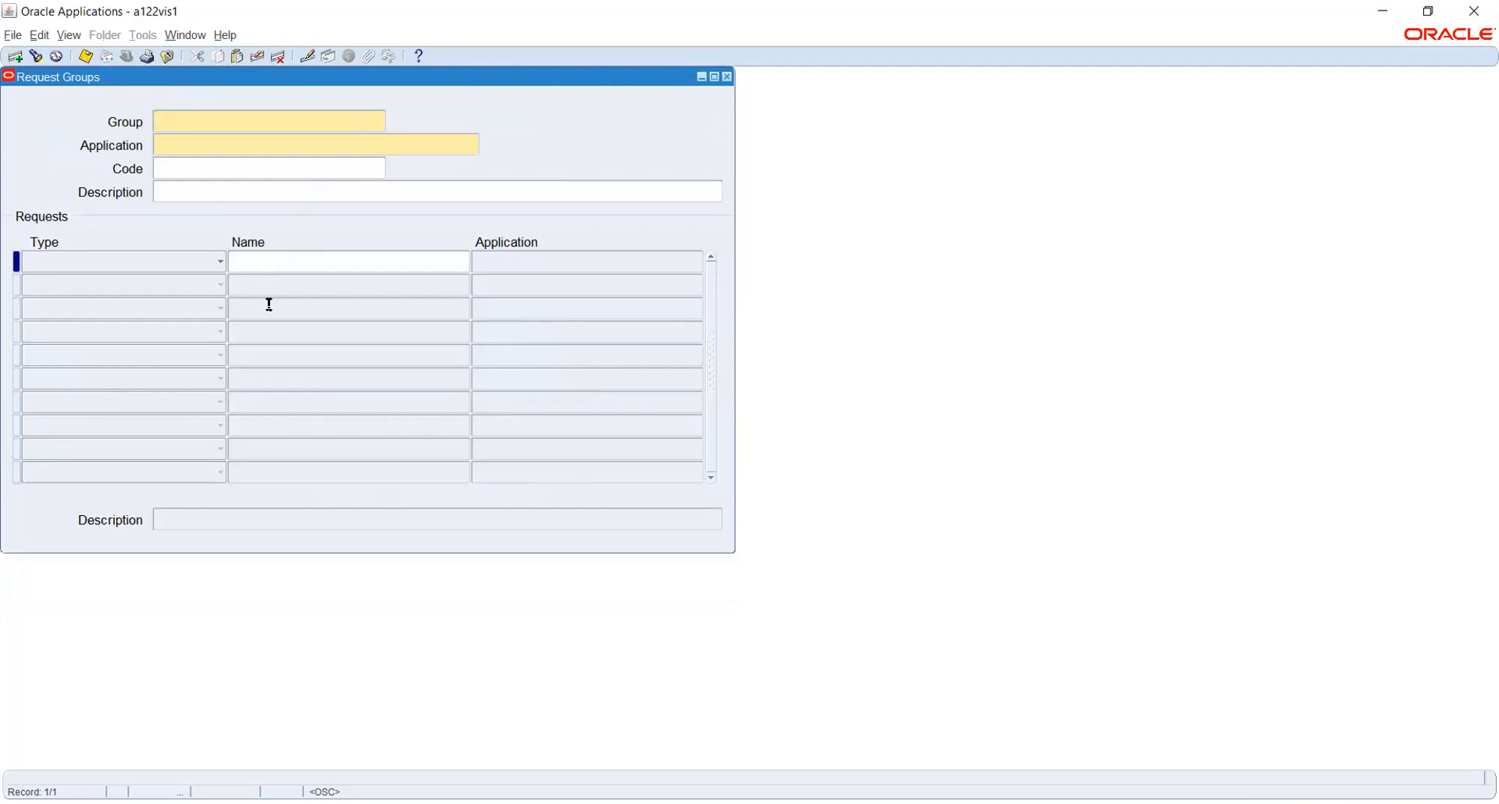
{"action": "left_click", "coordinate": [92, 270]}
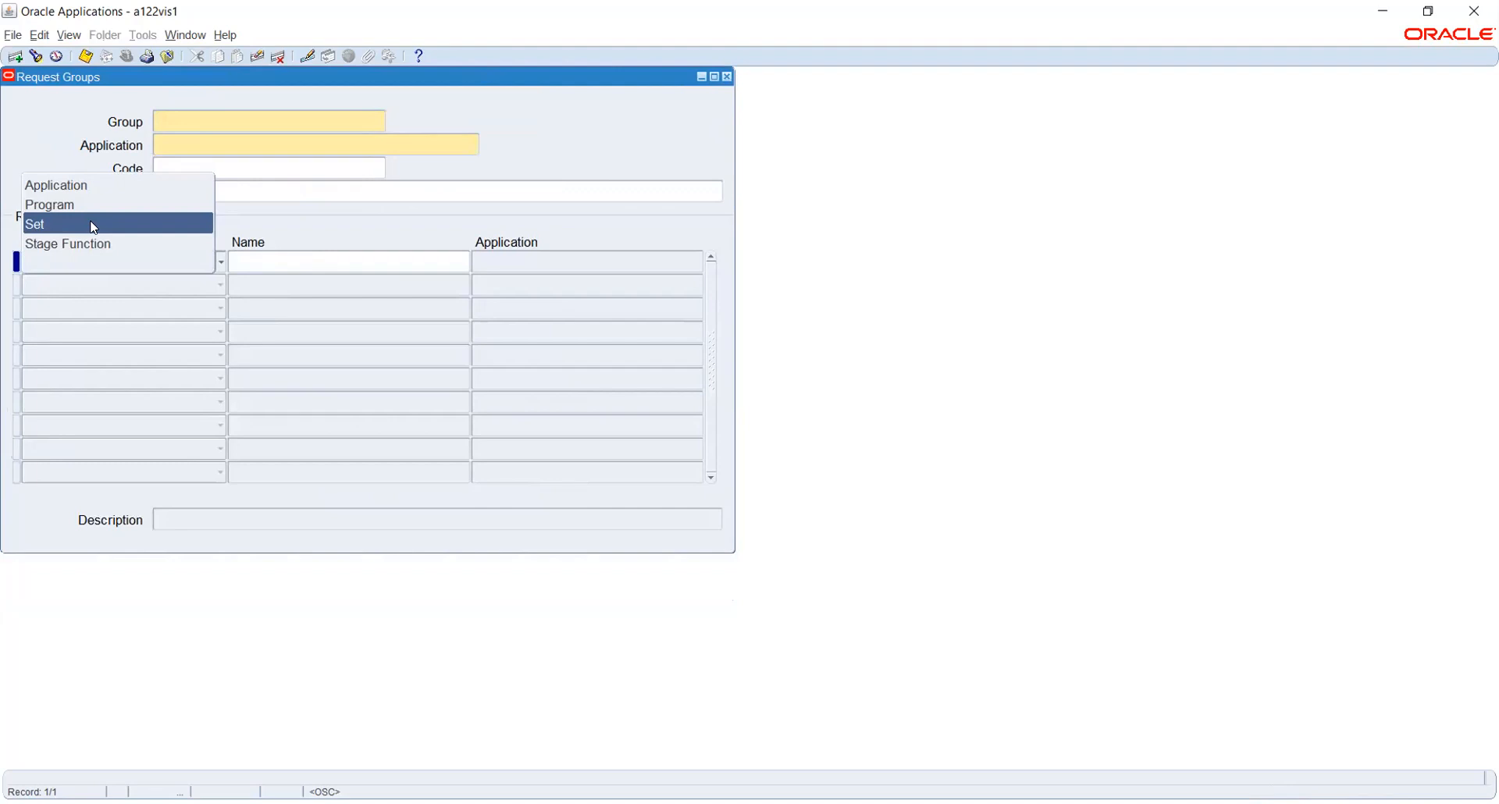
{"action": "left_click", "coordinate": [649, 144]}
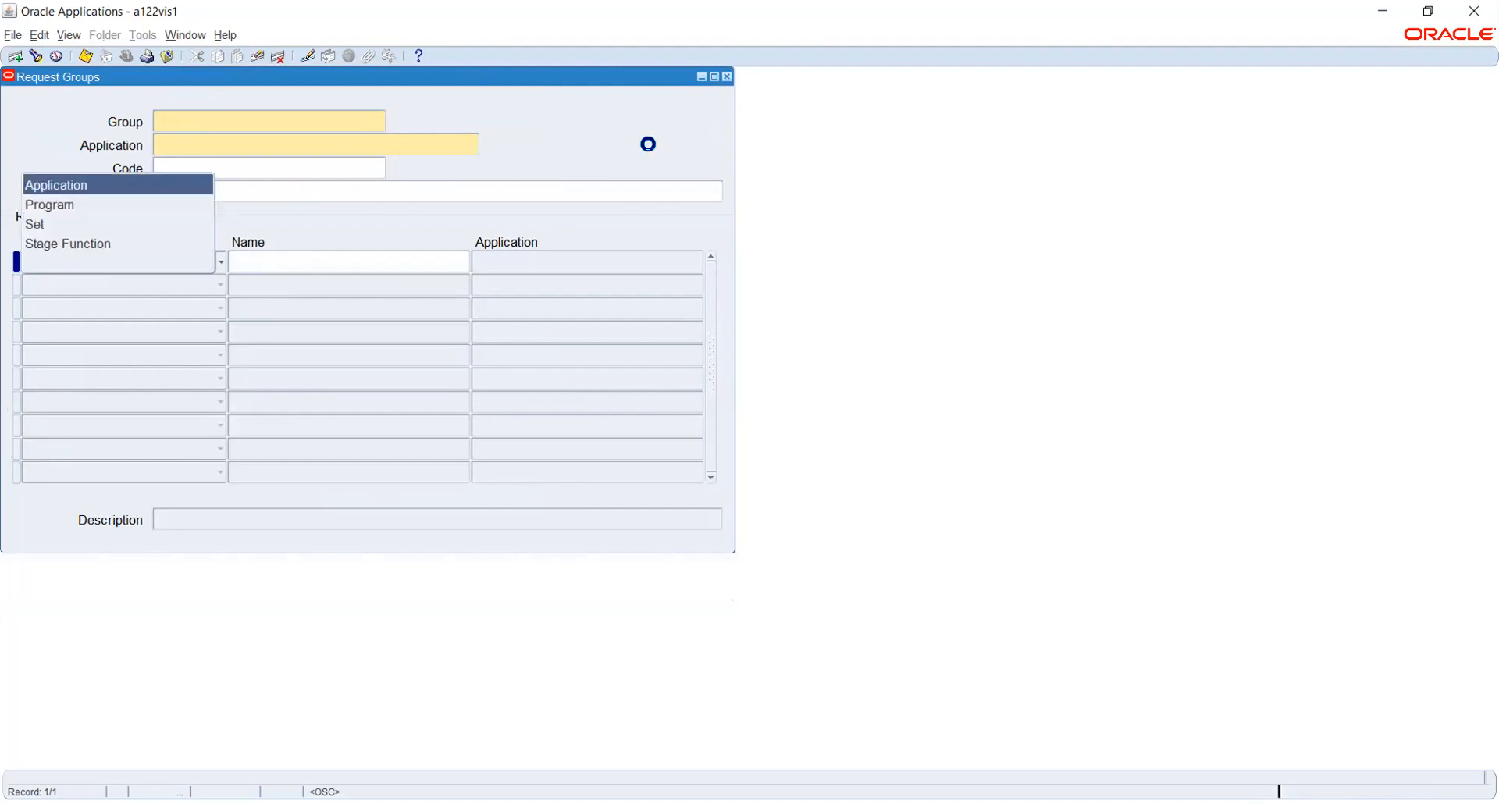
{"action": "left_click", "coordinate": [727, 76]}
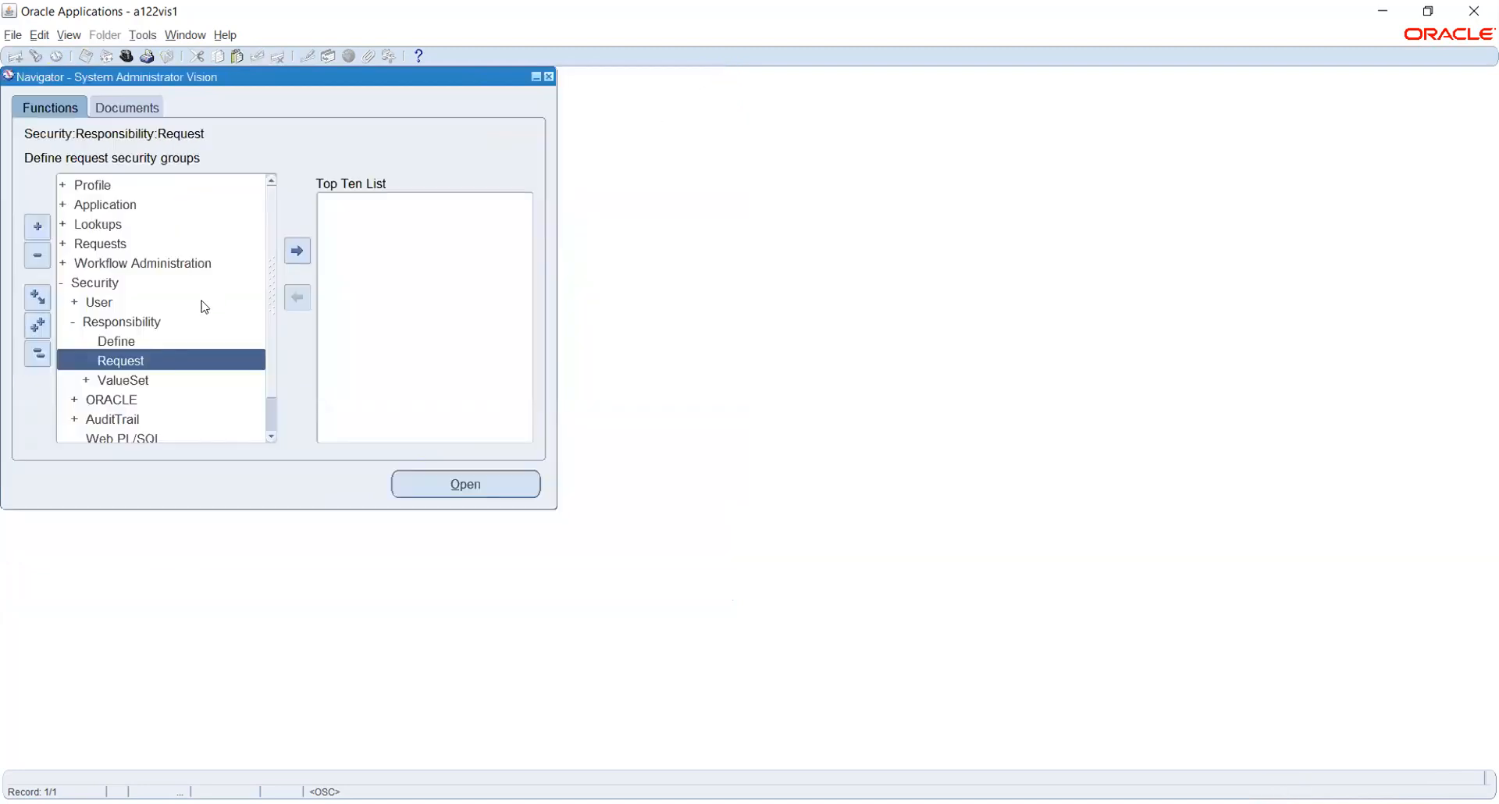
{"action": "left_click", "coordinate": [113, 342]}
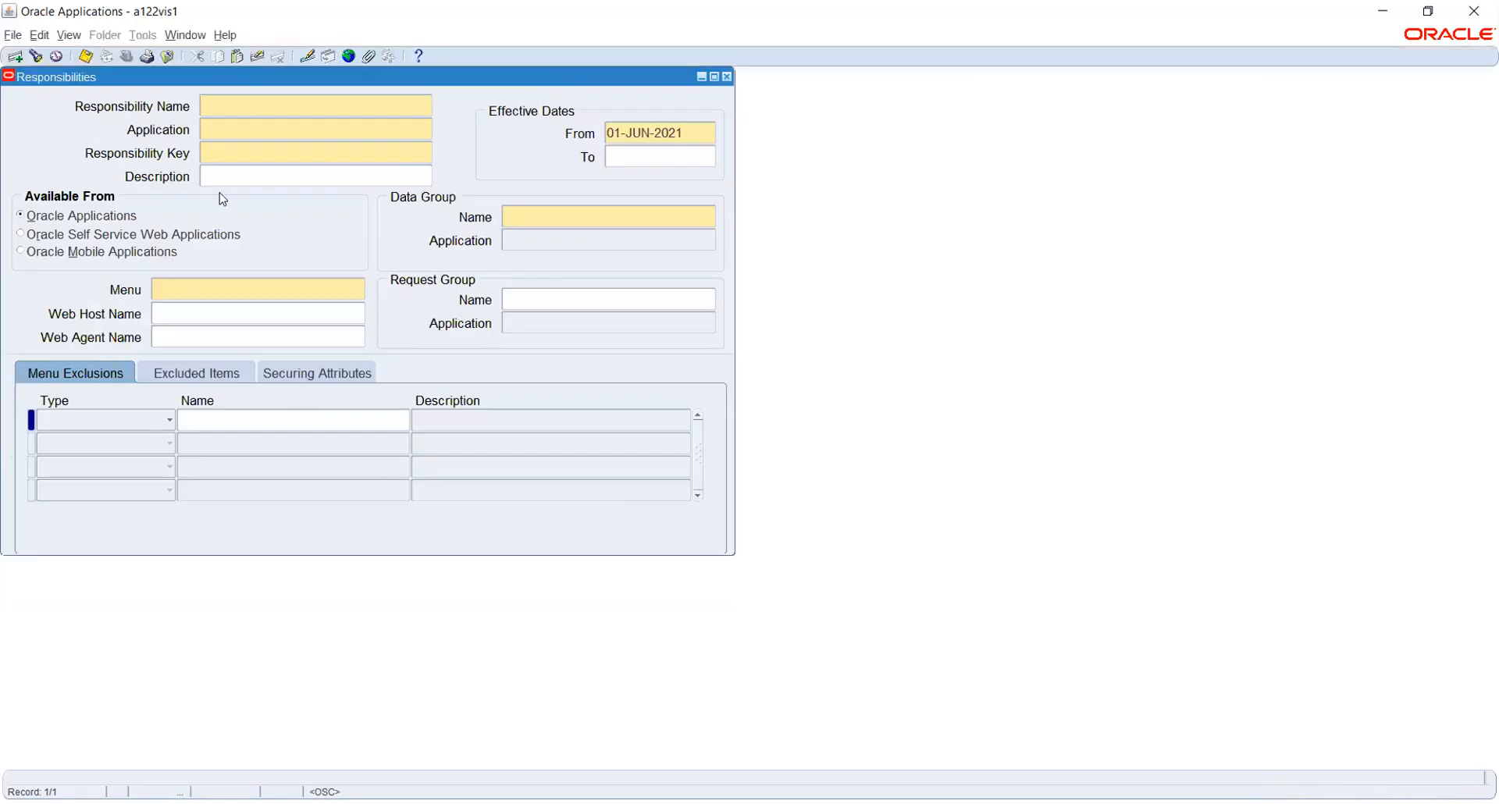
Close the Responsibilities form and expand Security > User to show Define and Monitor.
{"action": "left_click", "coordinate": [727, 76]}
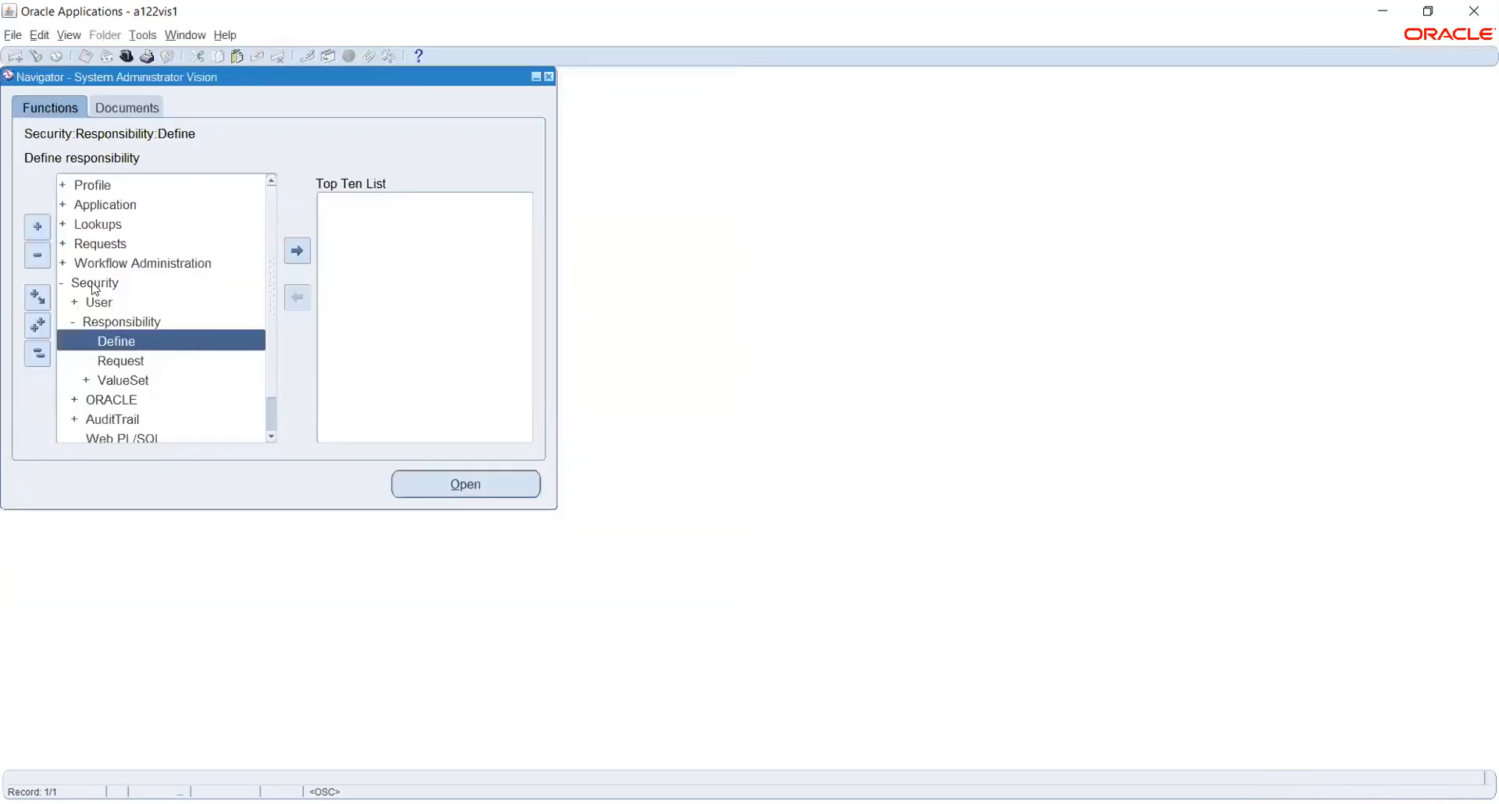
{"action": "double_click", "coordinate": [95, 301]}
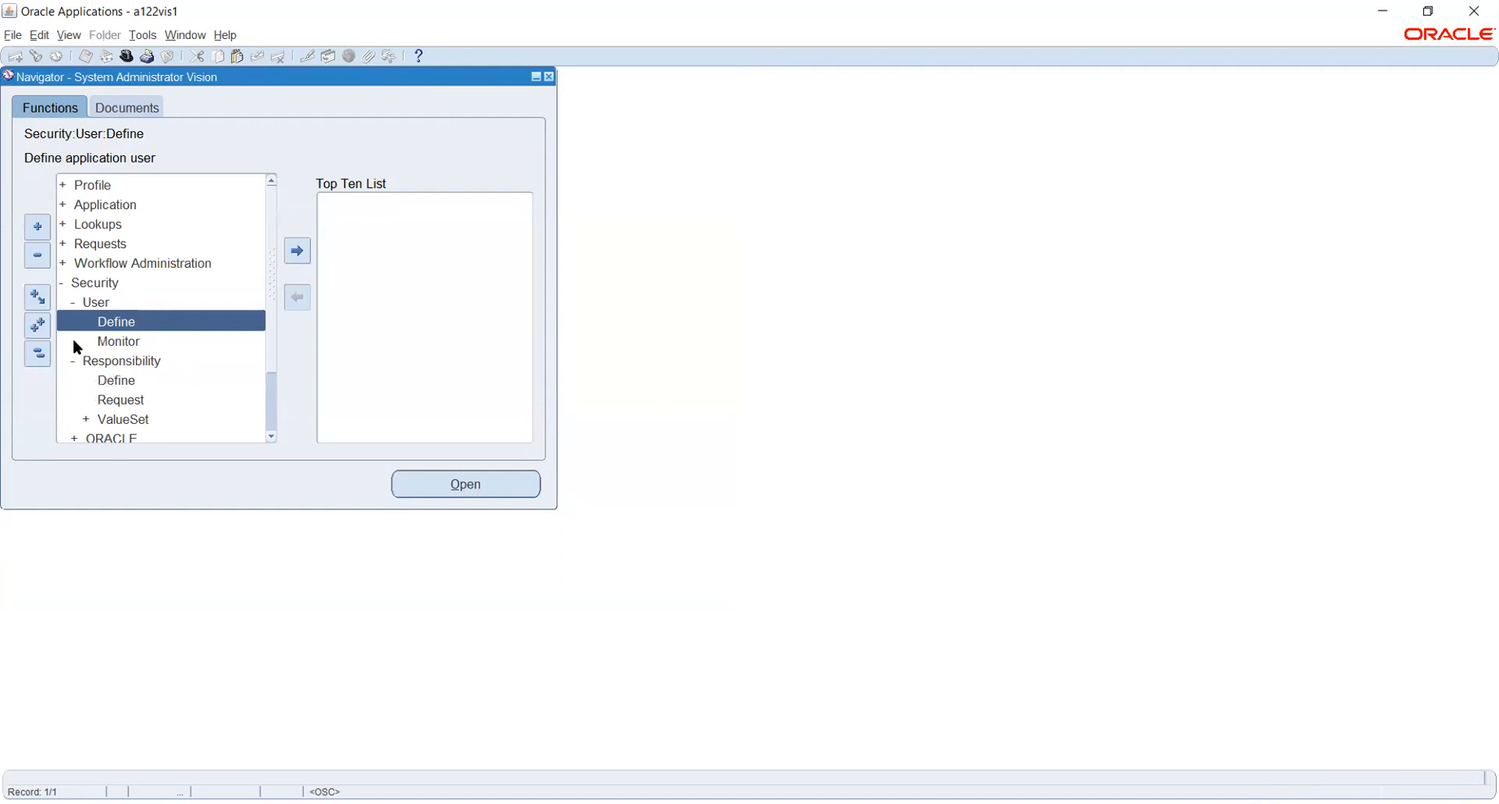
Open Security > User > Define, bringing up a blank Users form dated 01-JUN-2021.
{"action": "double_click", "coordinate": [117, 324]}
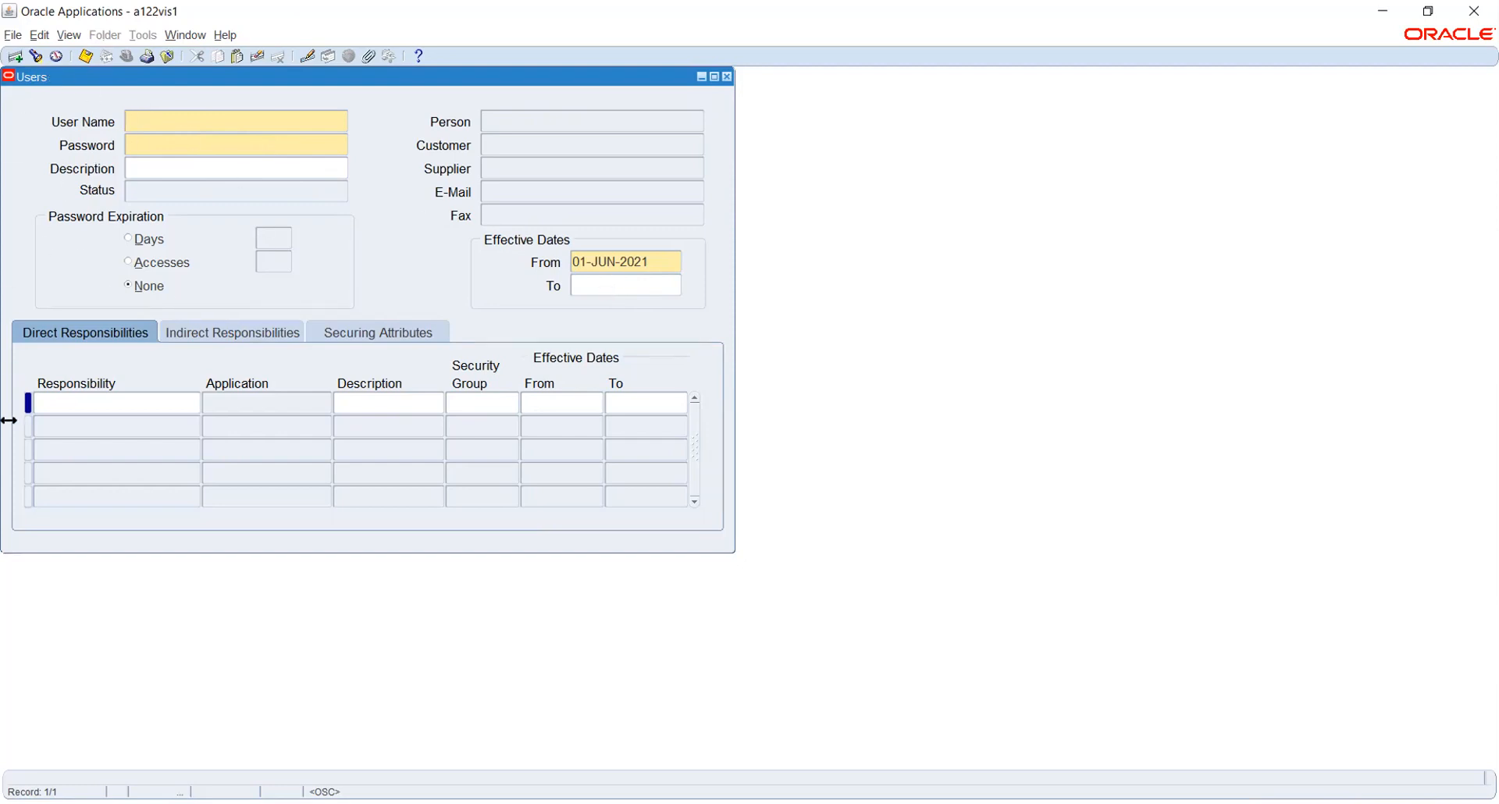
Click into the Users form's Responsibility cell, then refocus Oracle and close the Users form.
{"action": "left_click", "coordinate": [68, 400]}
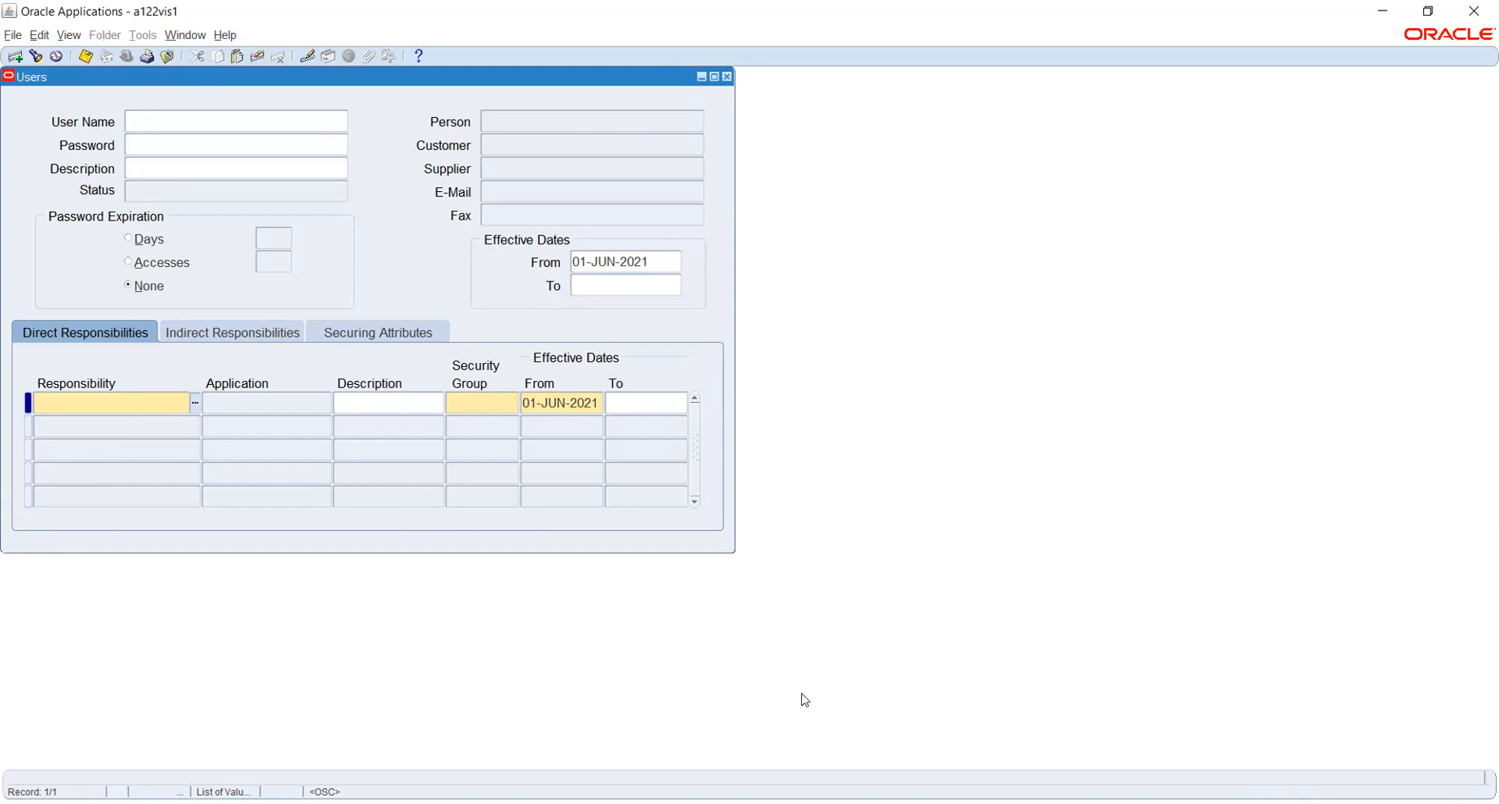
{"action": "left_click", "coordinate": [863, 803]}
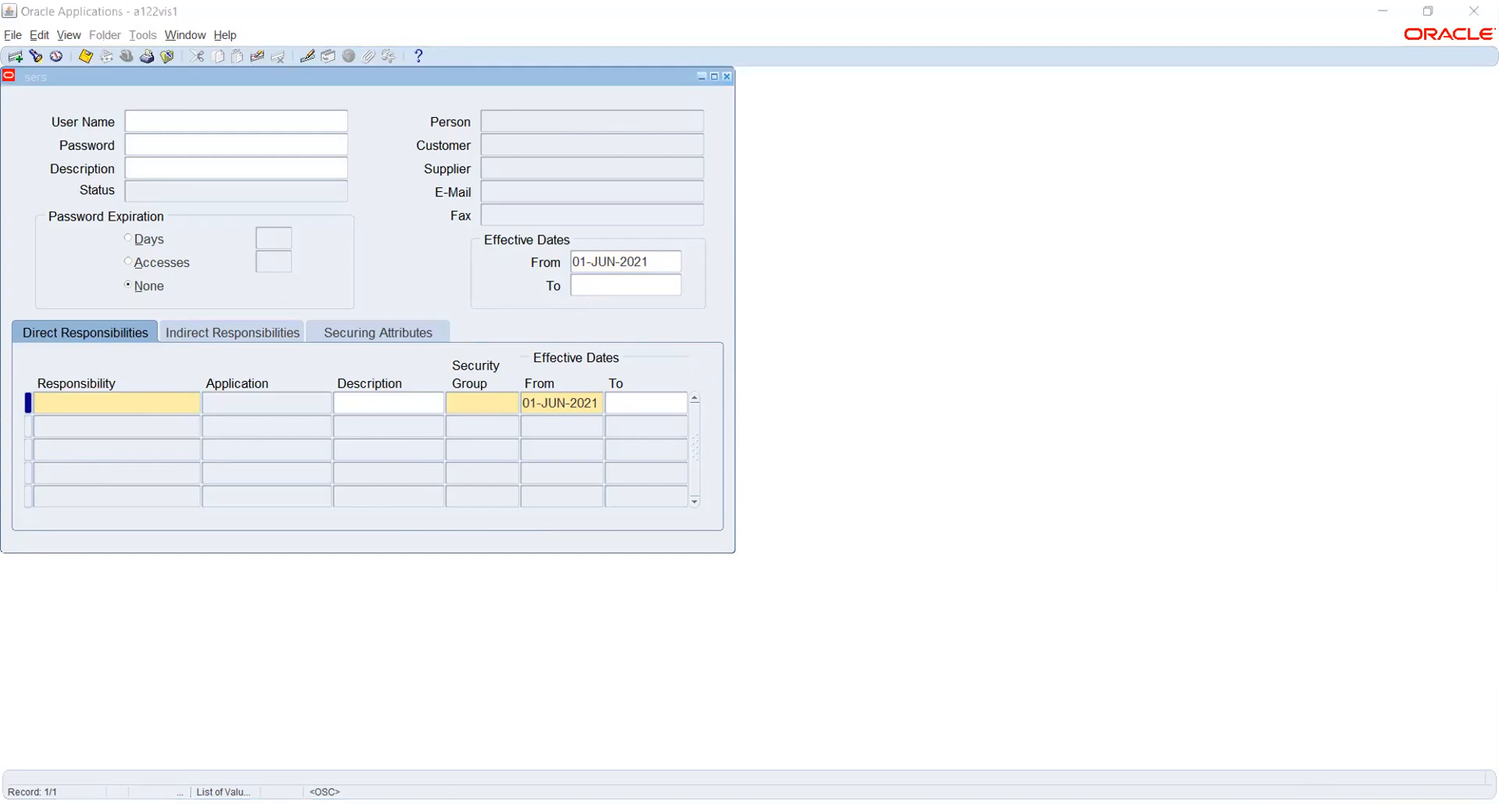
{"action": "left_click", "coordinate": [611, 360]}
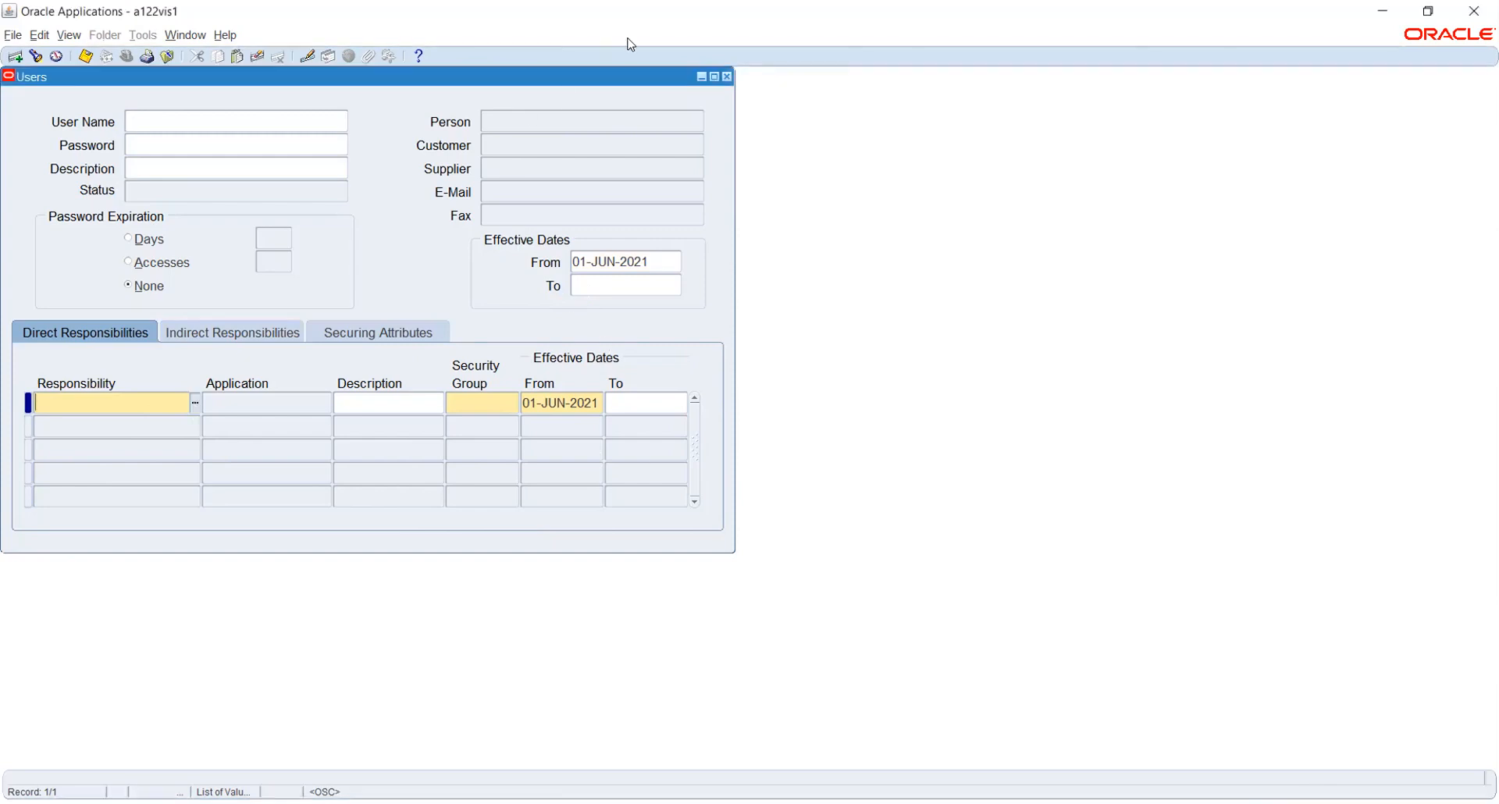
{"action": "left_click", "coordinate": [726, 76]}
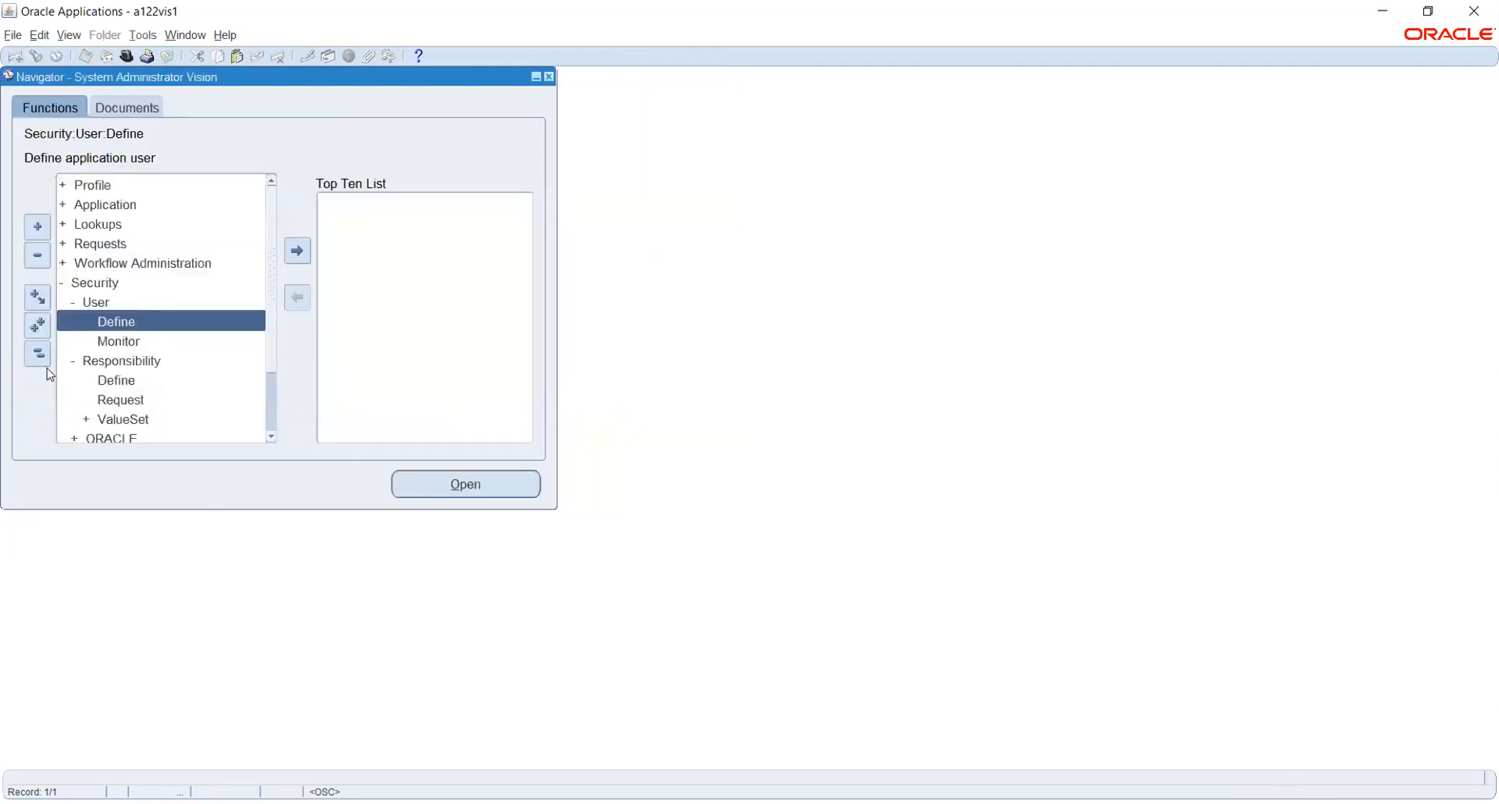
Collapse the function list and switch responsibility to Human Resources, Vision Enterprises, filtering with 'h'.
{"action": "left_click", "coordinate": [37, 353]}
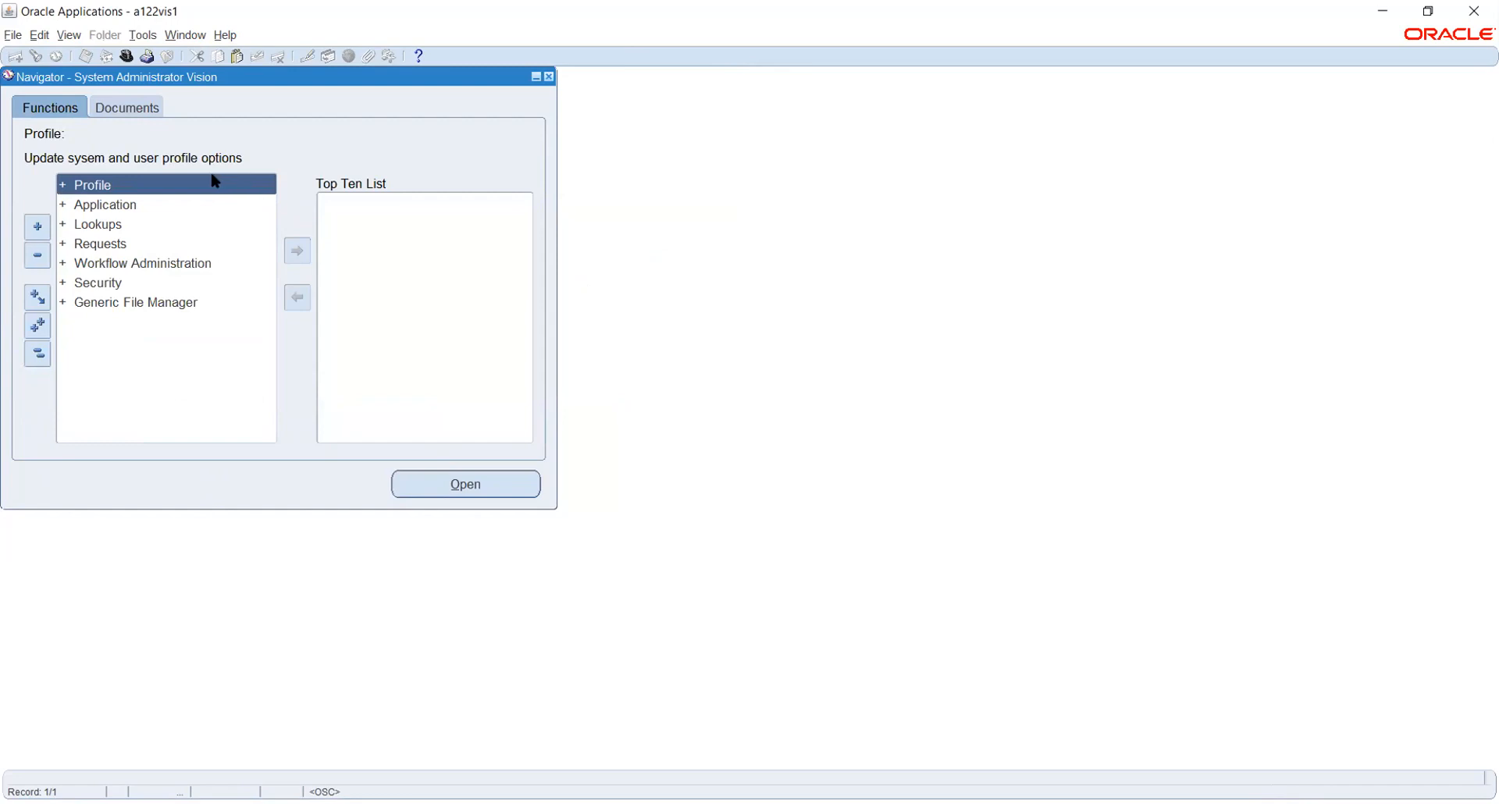
{"action": "left_click", "coordinate": [126, 57]}
{"action": "type", "text": "h%"}
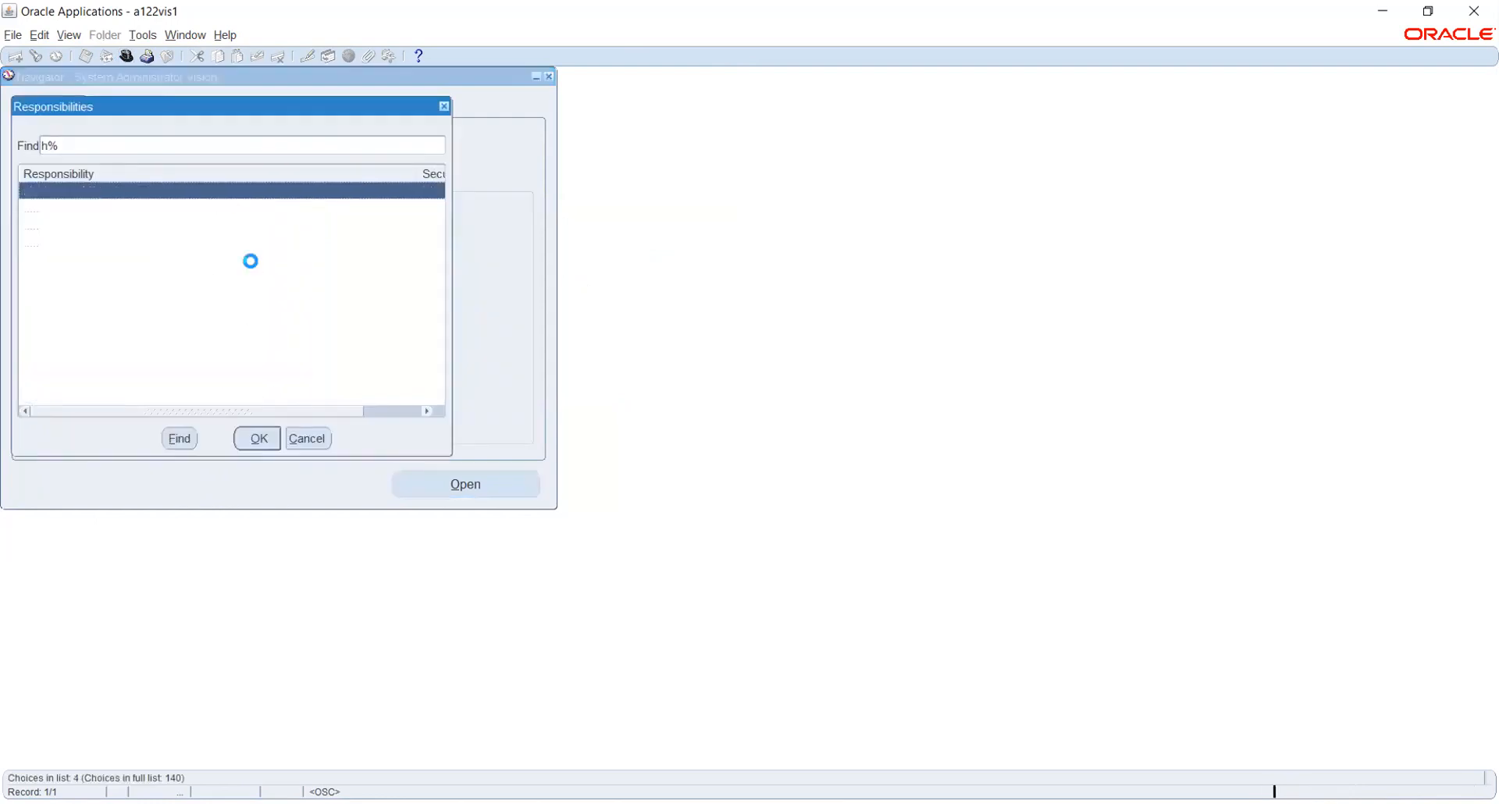
{"action": "left_click", "coordinate": [148, 245]}
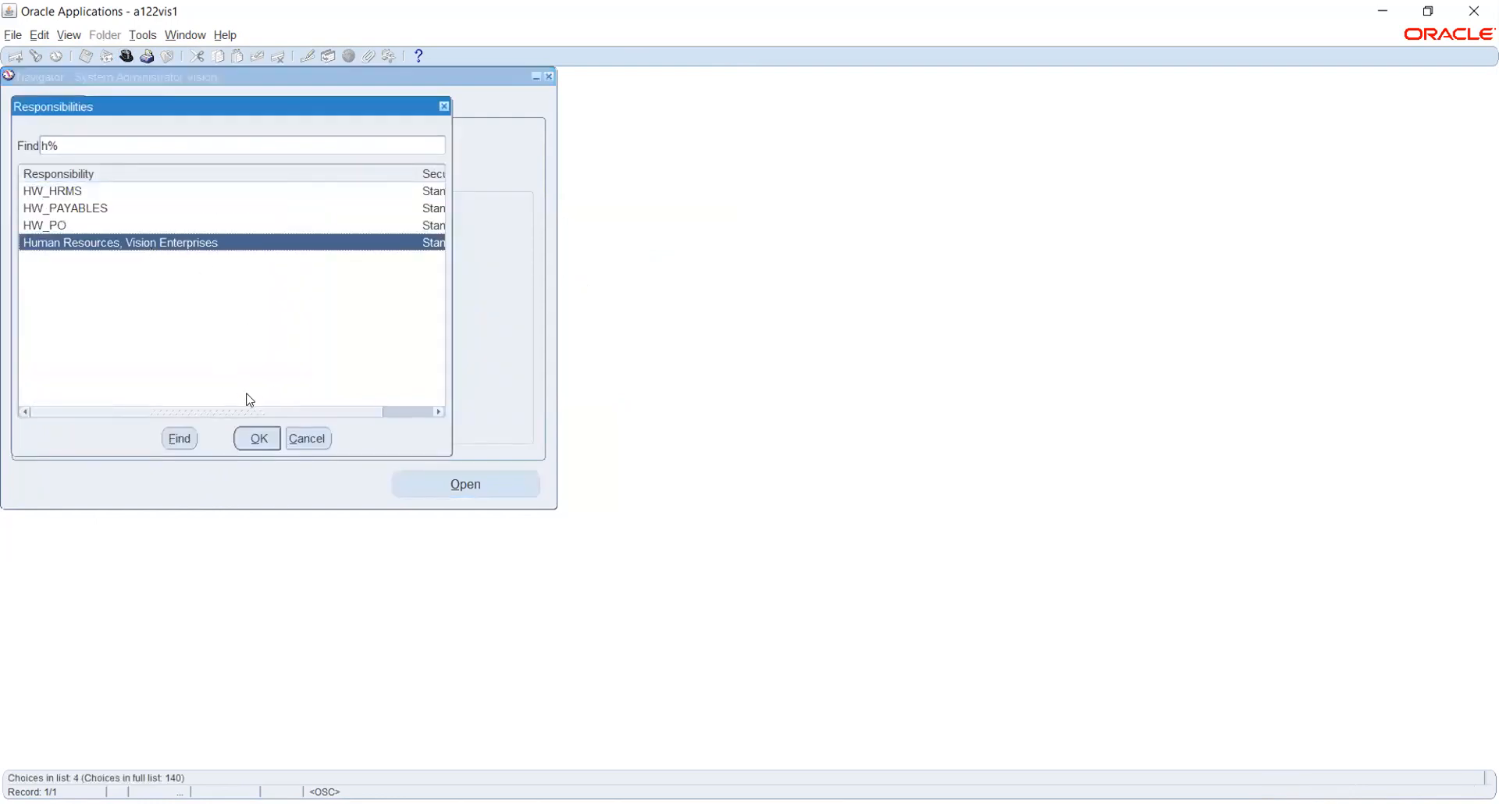
{"action": "left_click", "coordinate": [257, 438]}
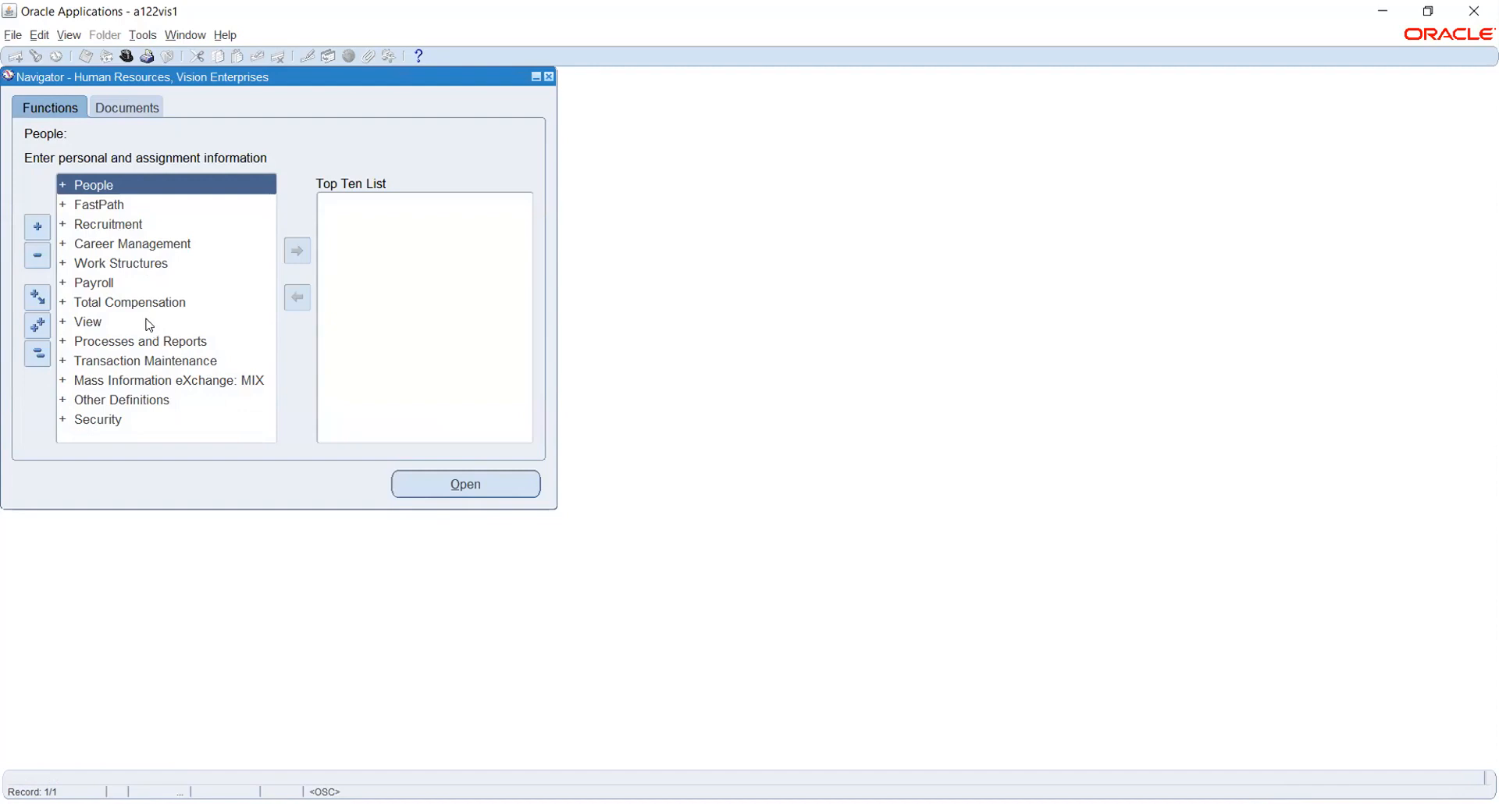
Expand Work Structures in the Navigator and open a blank Location form.
{"action": "left_click", "coordinate": [111, 265]}
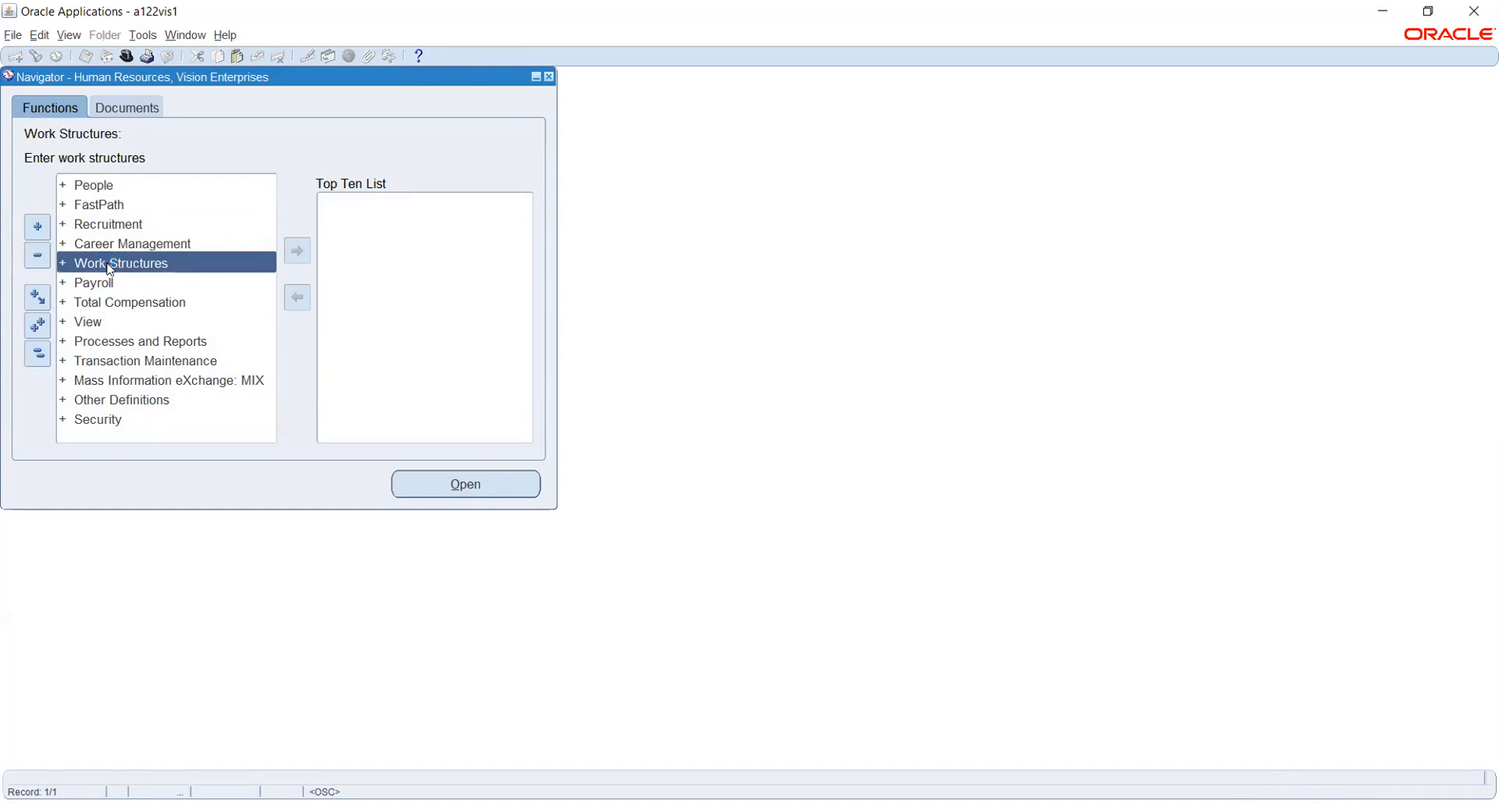
{"action": "double_click", "coordinate": [110, 269]}
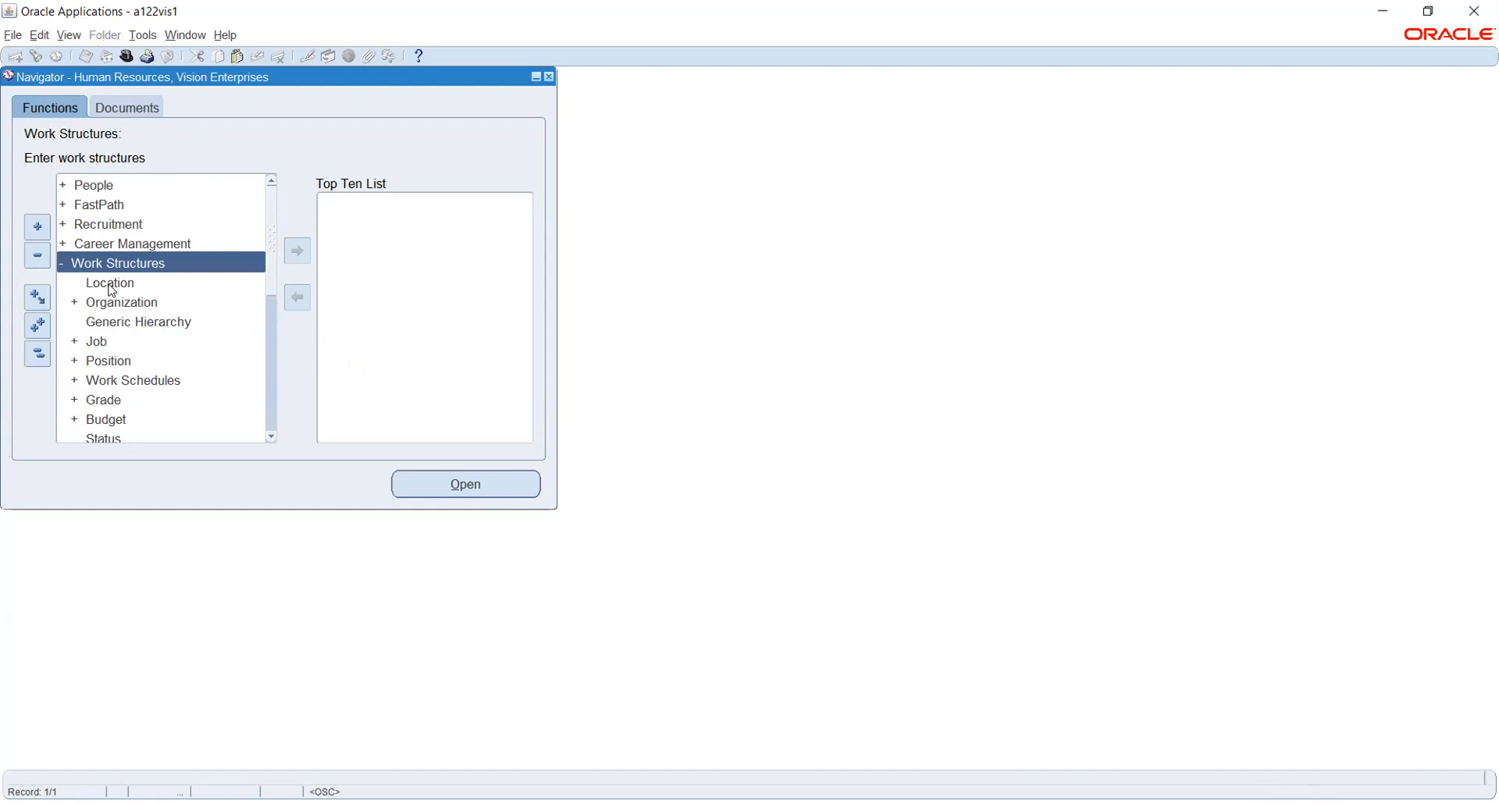
{"action": "left_click", "coordinate": [110, 285]}
{"action": "double_click", "coordinate": [111, 286]}
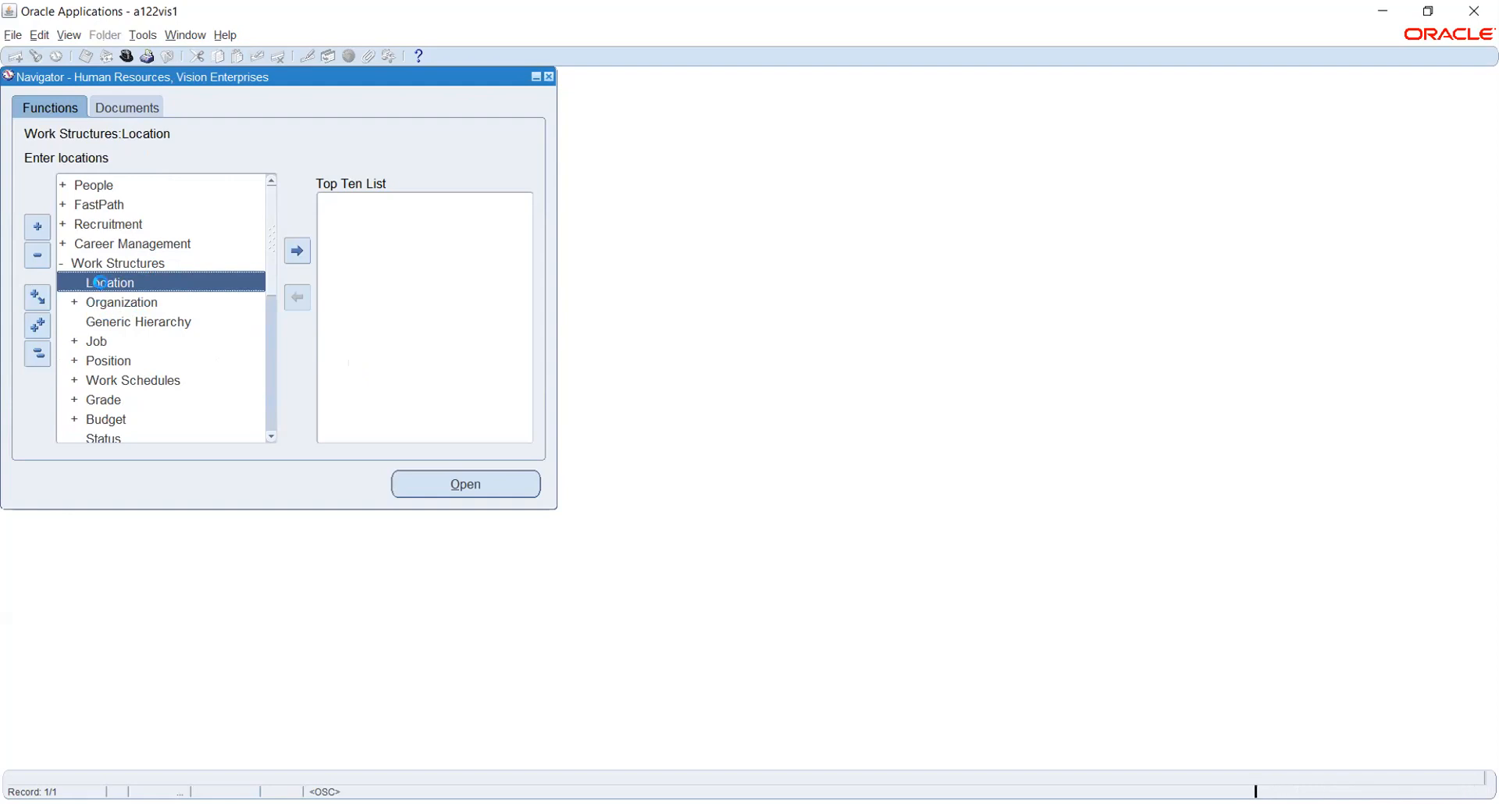
{"action": "left_click", "coordinate": [215, 146]}
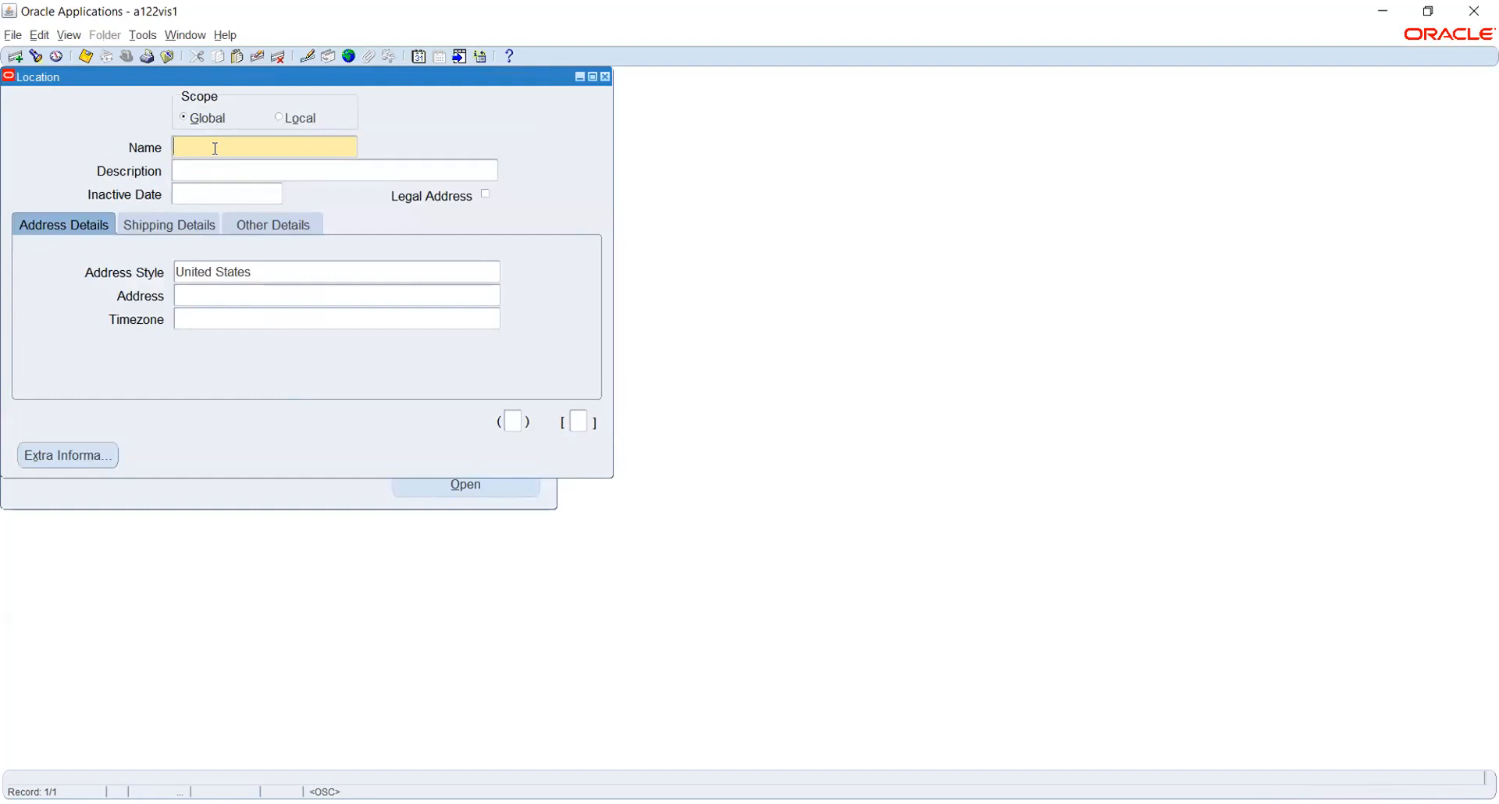
Name the location Rel_Business Group and set its address style to India.
{"action": "type", "text": "Rel_Business Group"}
{"action": "key", "text": "Tab"}
{"action": "left_click", "coordinate": [286, 268]}
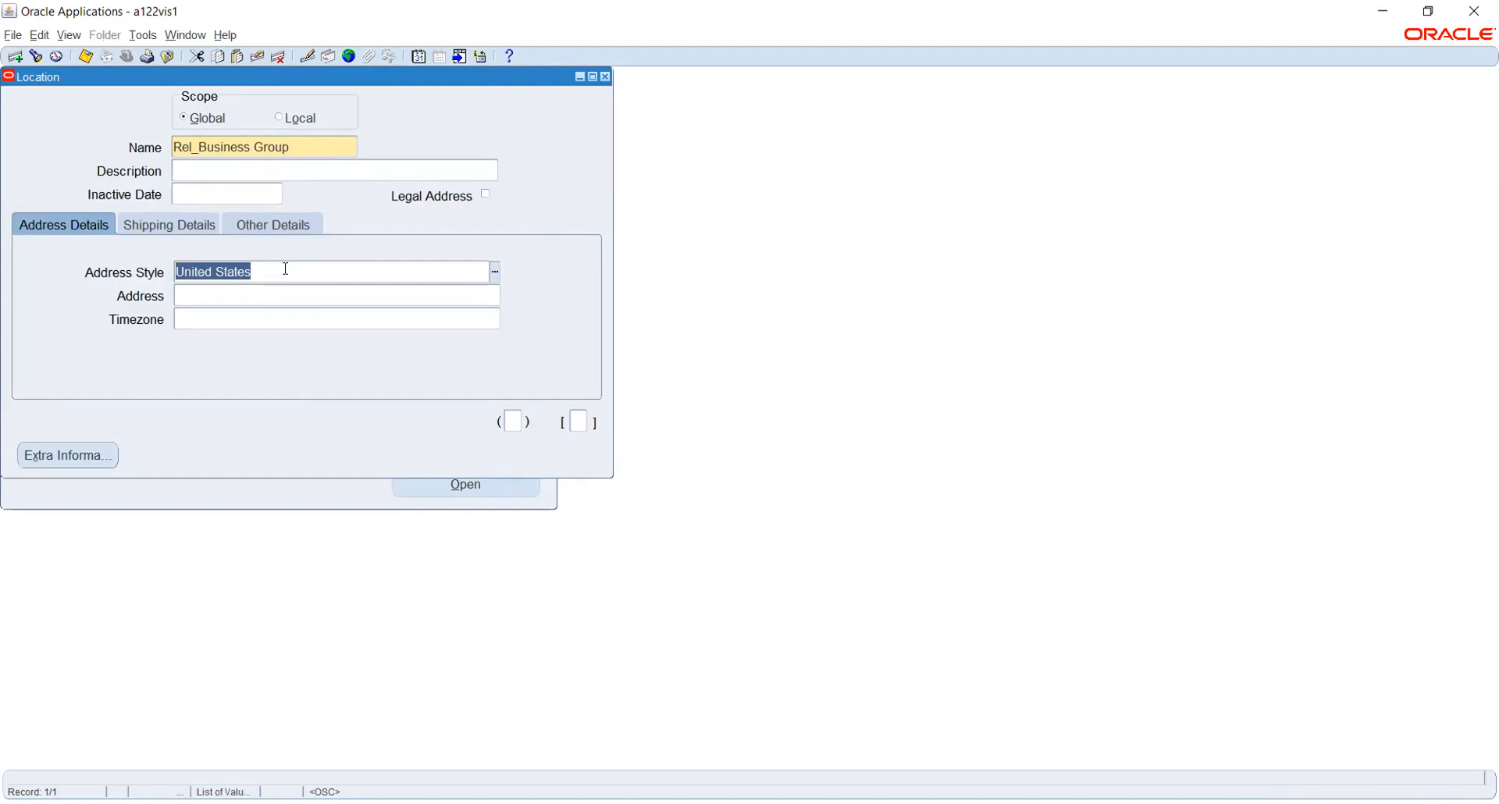
{"action": "type", "text": "India"}
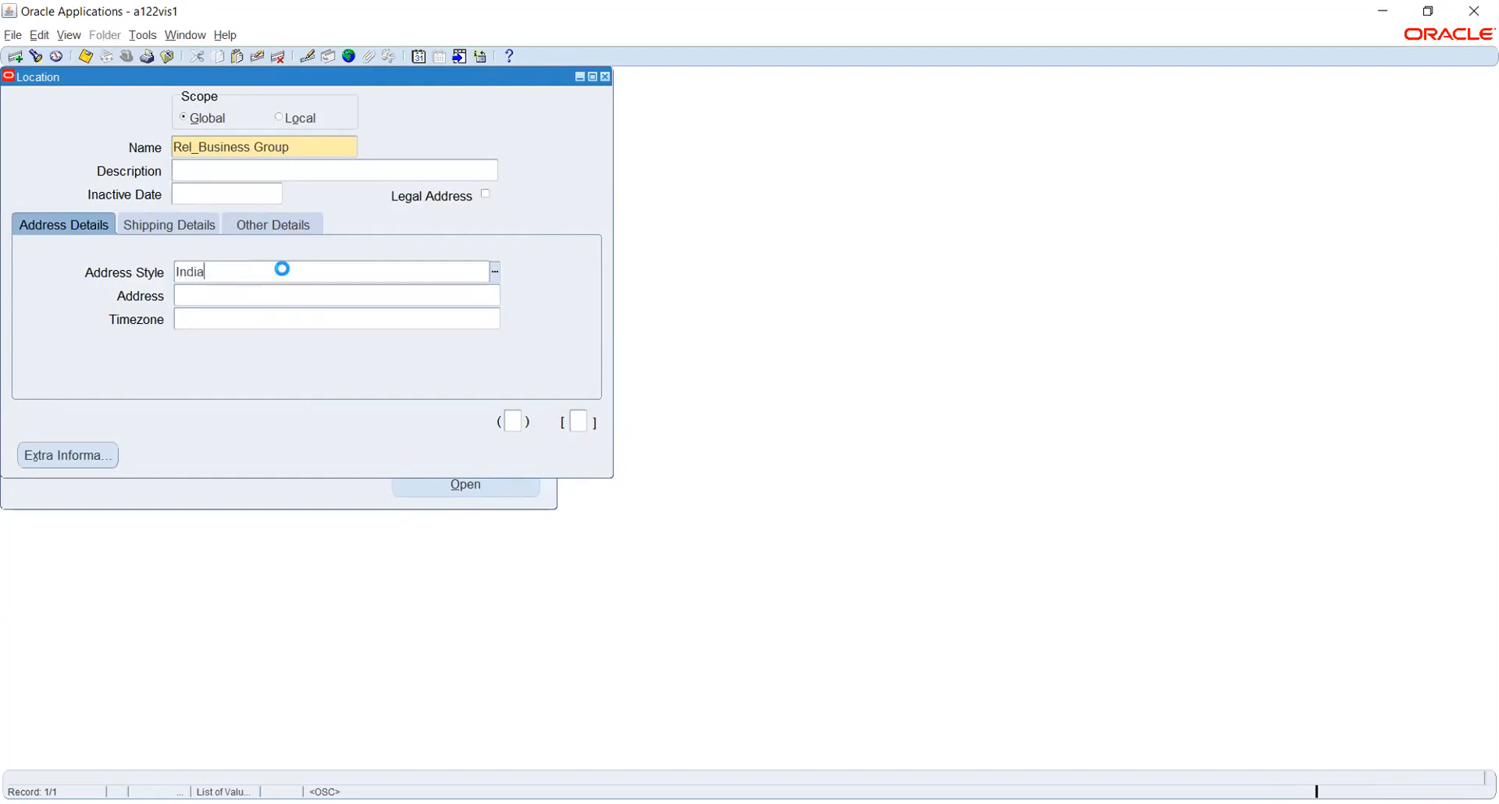
{"action": "key", "text": "Tab"}
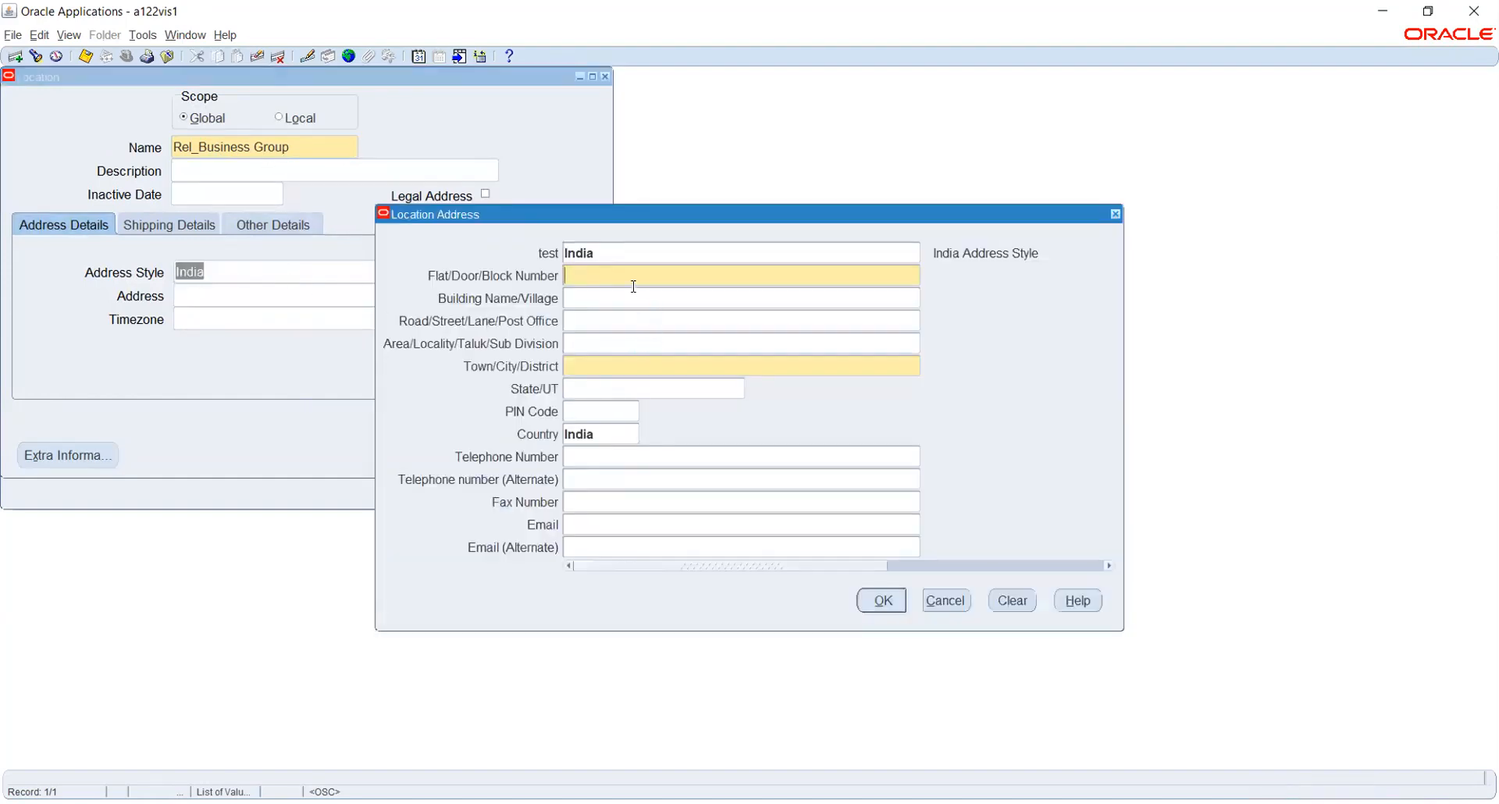
{"action": "key", "text": "Tab"}
{"action": "left_click", "coordinate": [647, 365]}
{"action": "type", "text": "Chennai"}
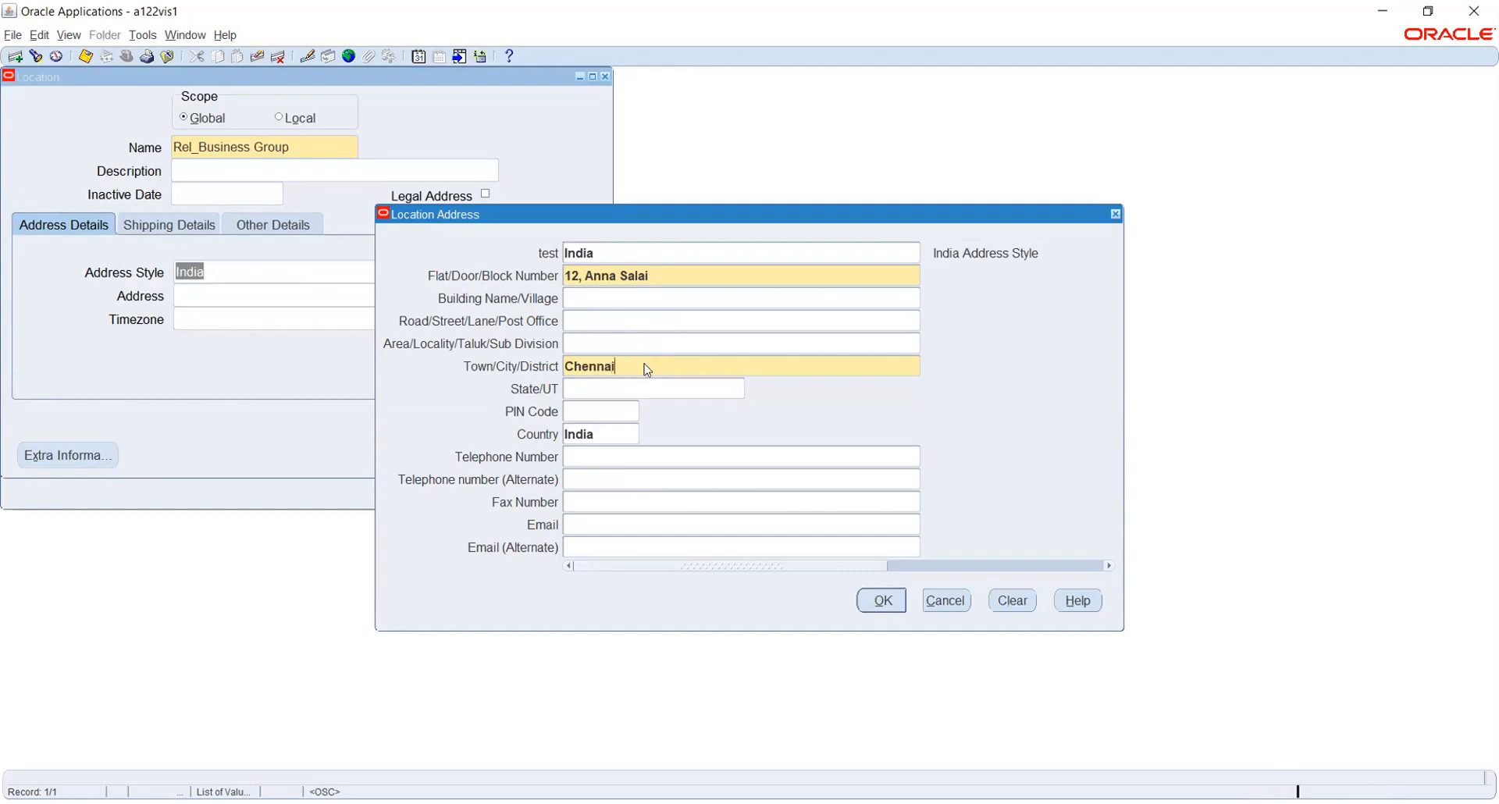
{"action": "key", "text": "Tab"}
{"action": "type", "text": "tam"}
{"action": "key", "text": "Tab"}
{"action": "type", "text": "600040"}
{"action": "key", "text": "Tab"}
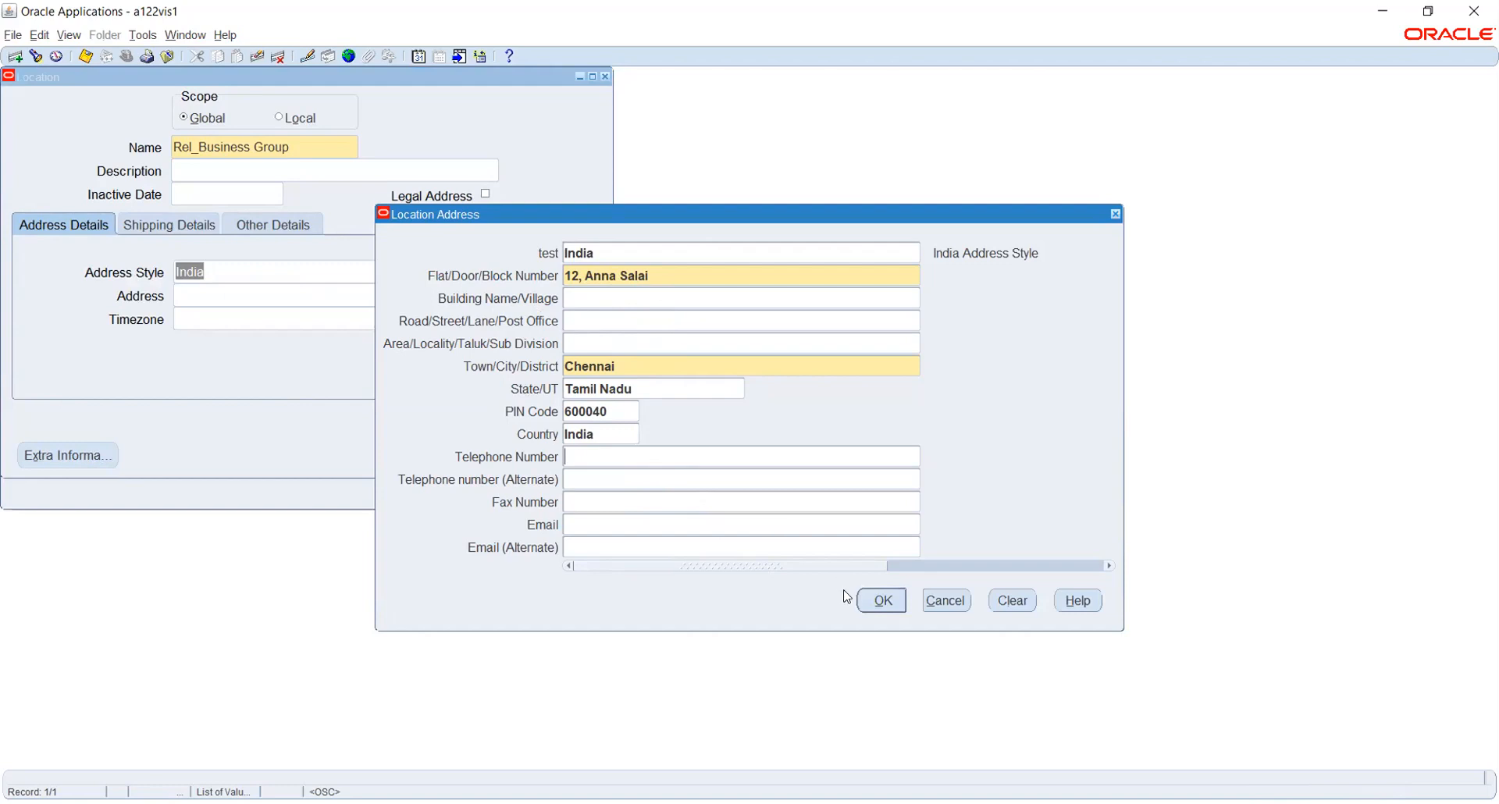
{"action": "left_click", "coordinate": [883, 601]}
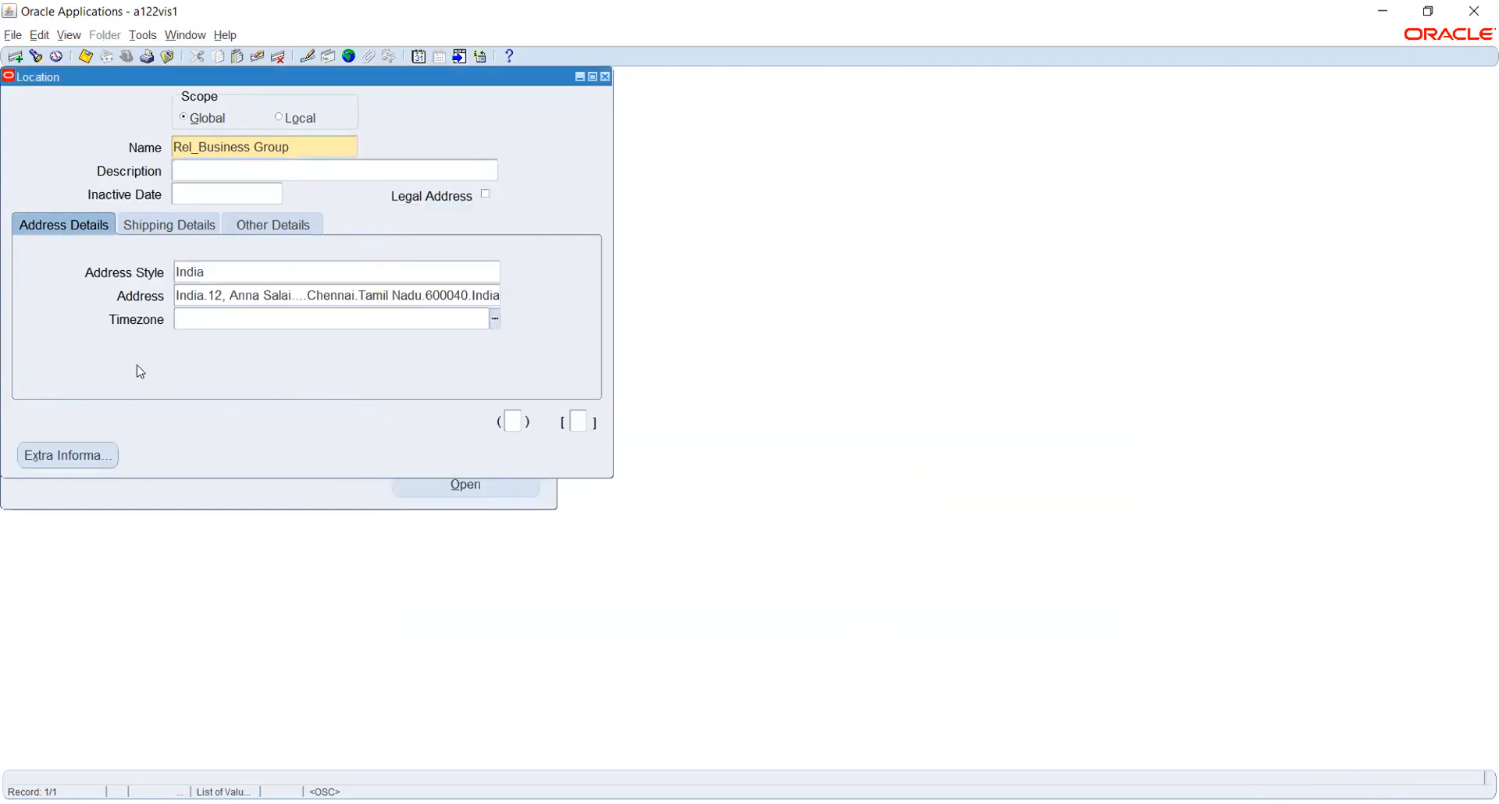
Review the Shipping Details and Other Details tabs, then return to Address Details.
{"action": "left_click", "coordinate": [153, 224]}
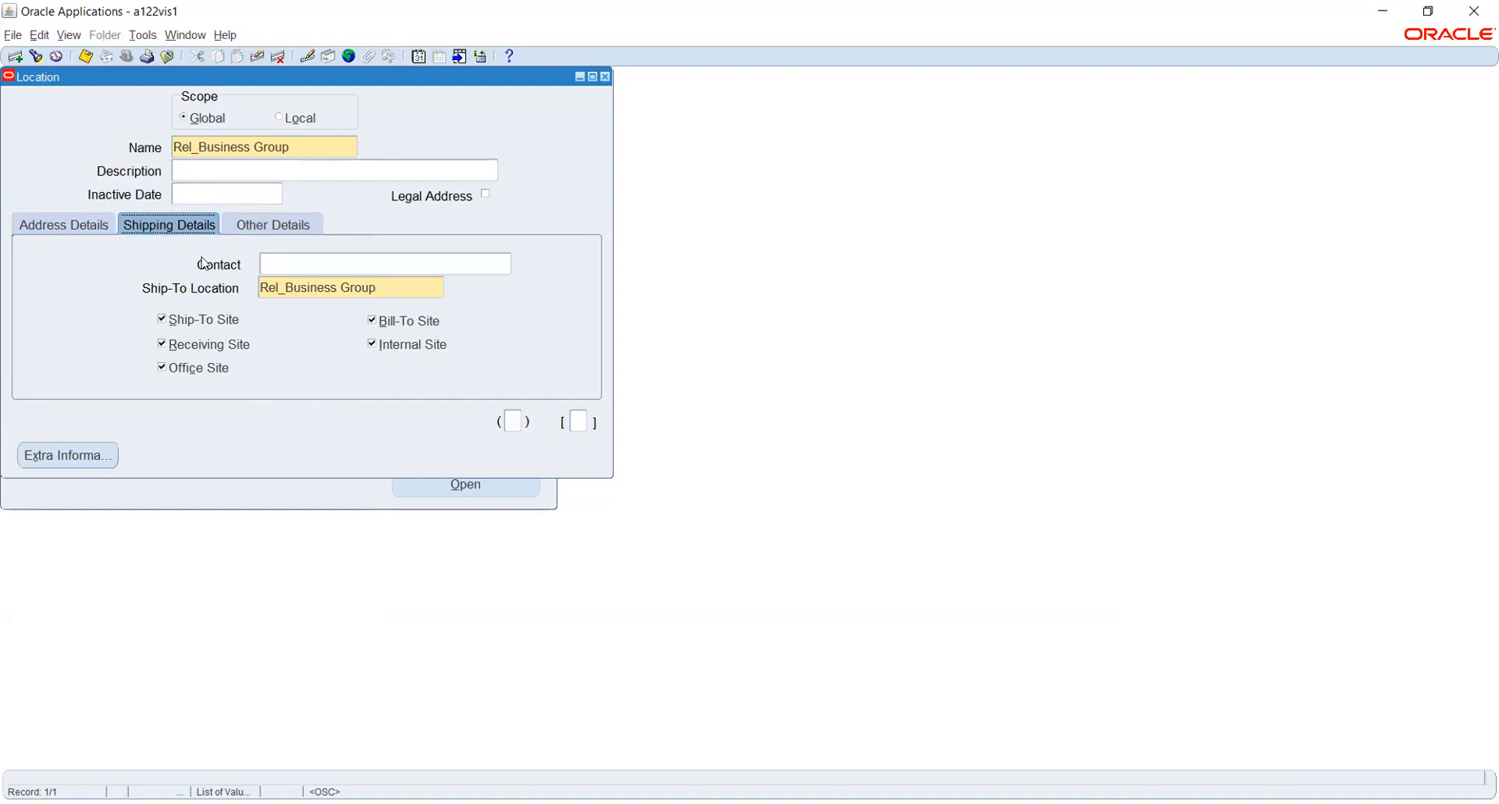
{"action": "left_click", "coordinate": [250, 230]}
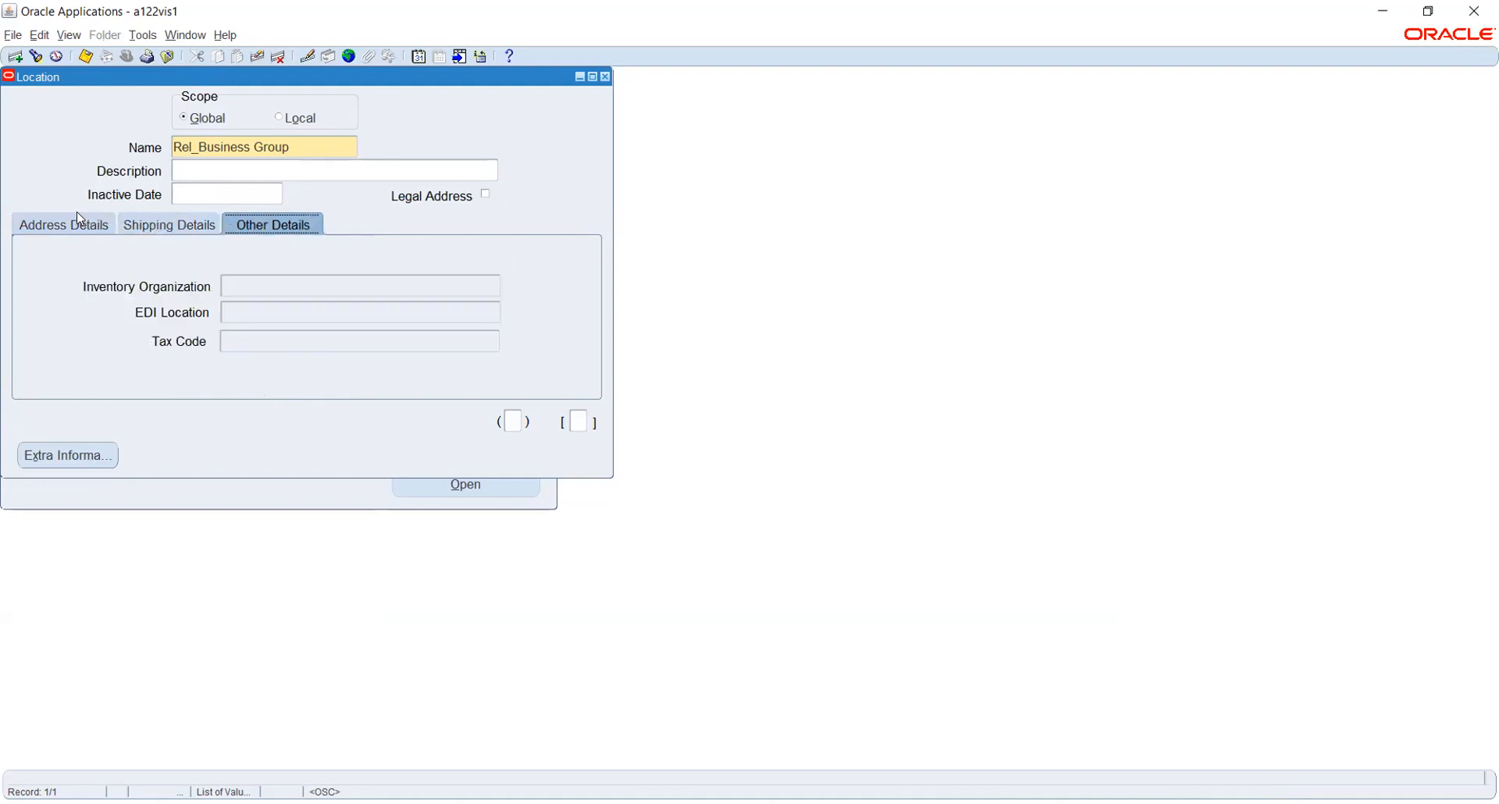
{"action": "left_click", "coordinate": [67, 231]}
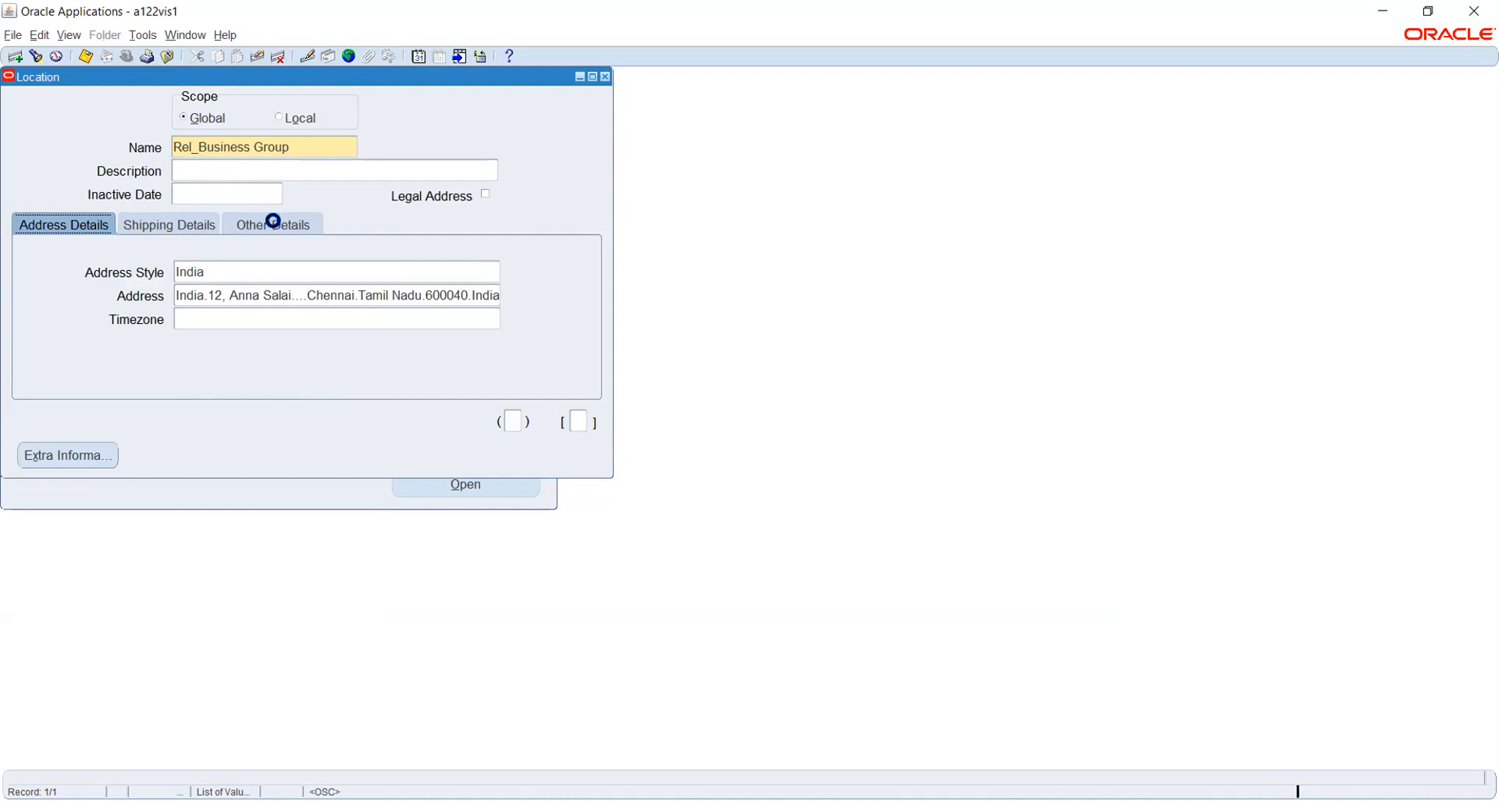
Save the Rel_Business Group location and start a new blank location record.
{"action": "key", "text": "ctrl+s"}
{"action": "left_click", "coordinate": [304, 146]}
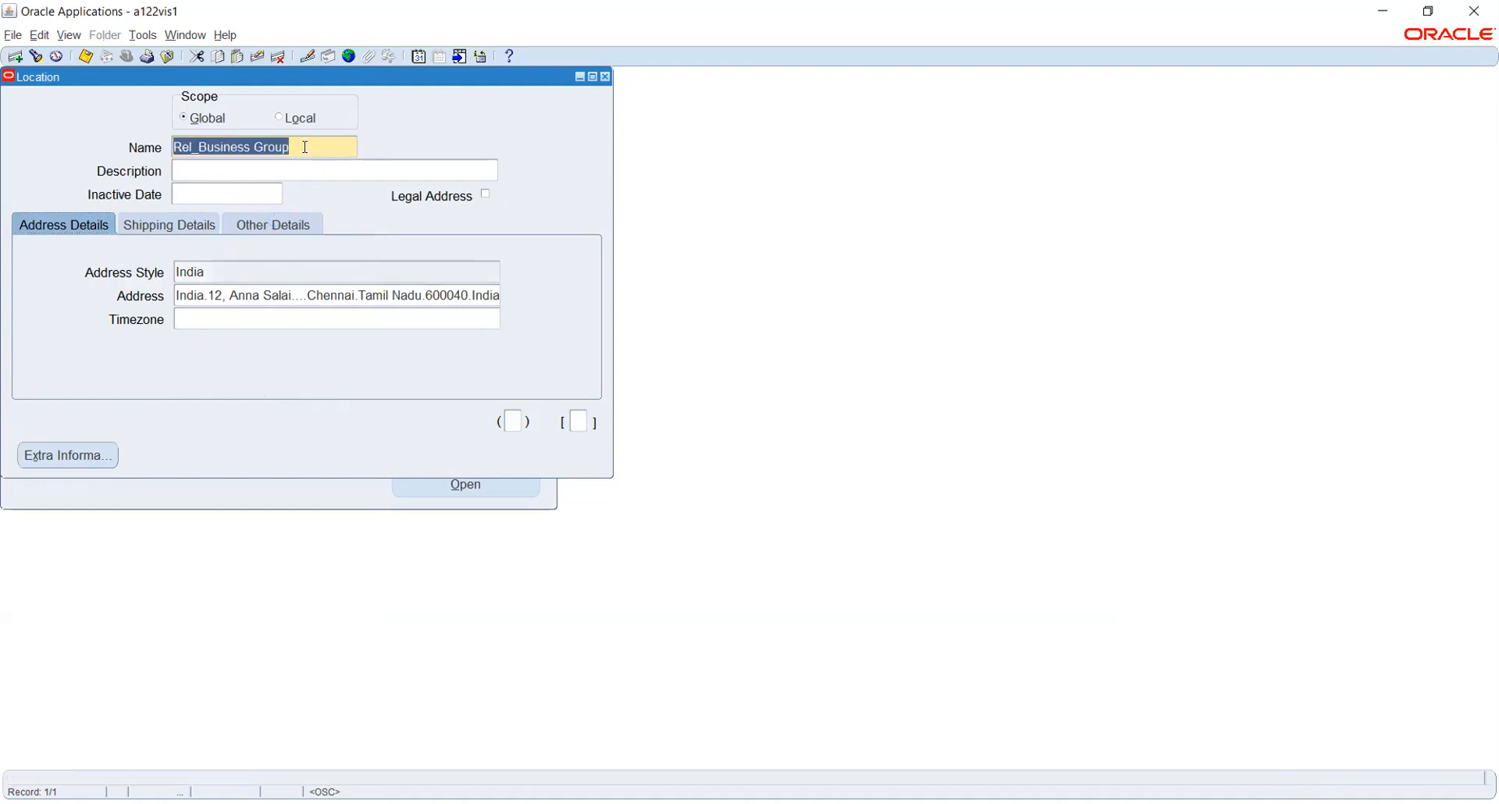
{"action": "key", "text": "ctrl+Down"}
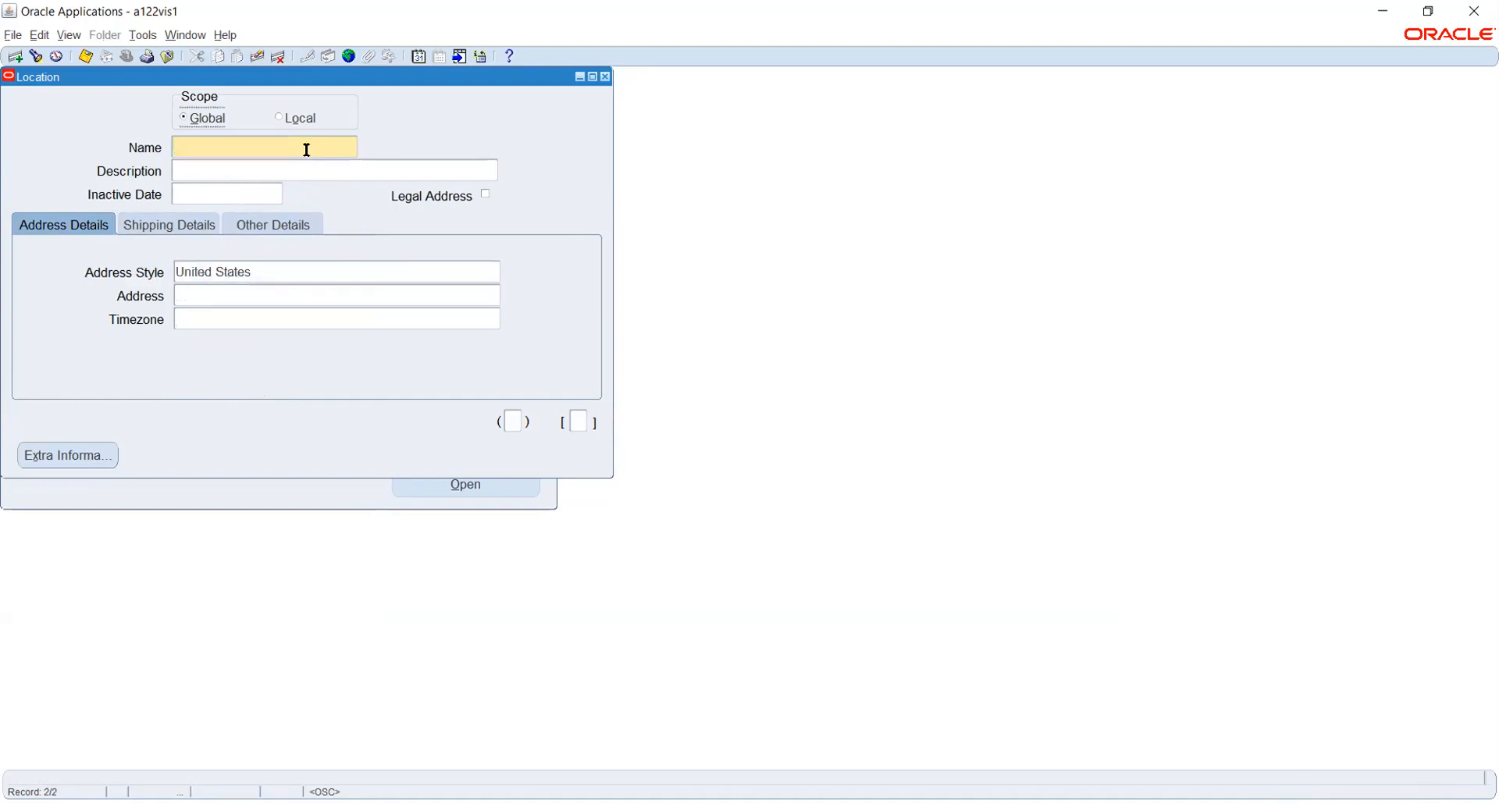
Name the new location Rel_Payroll office and choose India as its address style.
{"action": "type", "text": "Rel_Payroll office"}
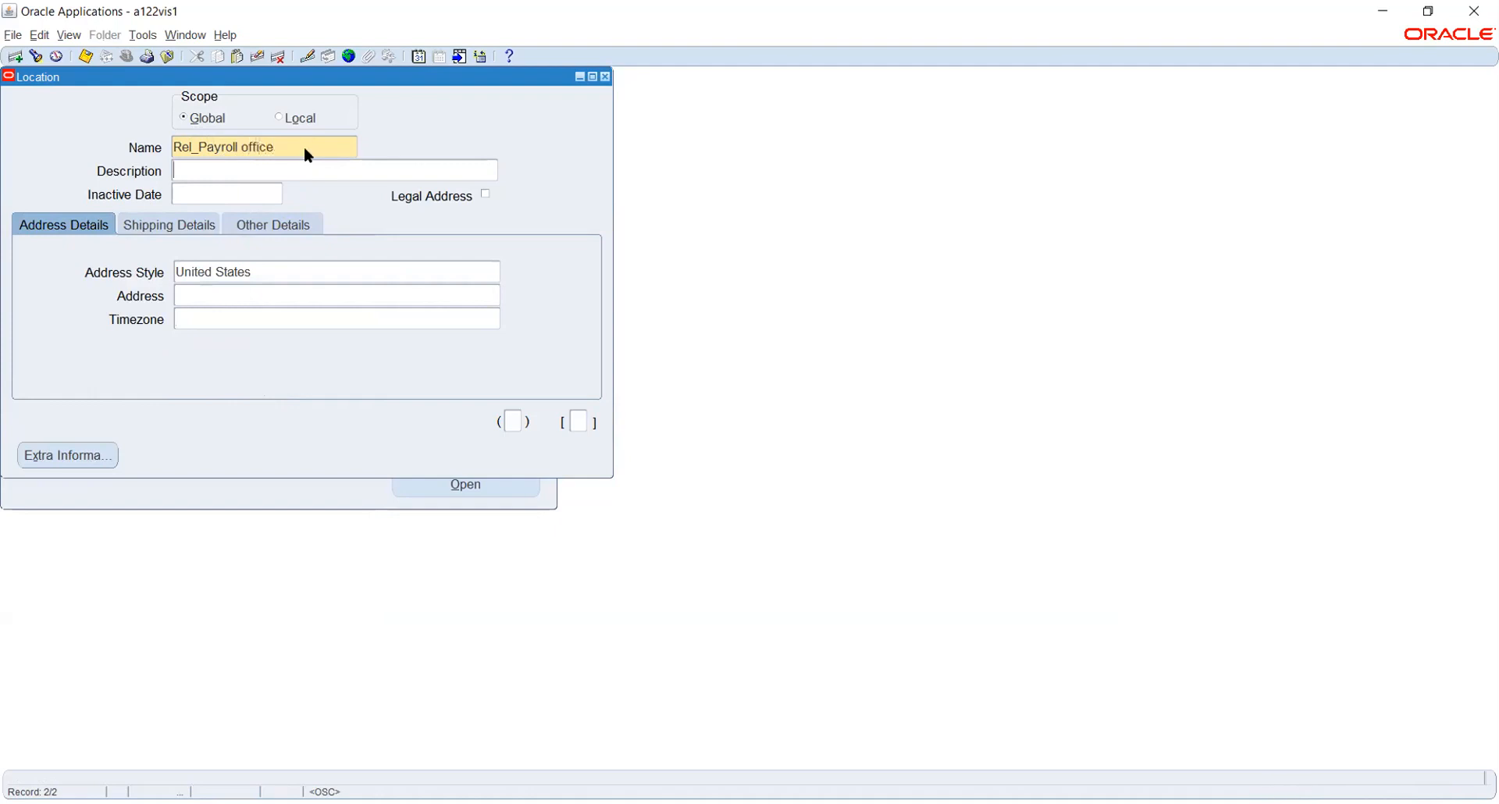
{"action": "key", "text": "Tab"}
{"action": "left_click", "coordinate": [278, 270]}
{"action": "type", "text": "india"}
{"action": "key", "text": "Tab"}
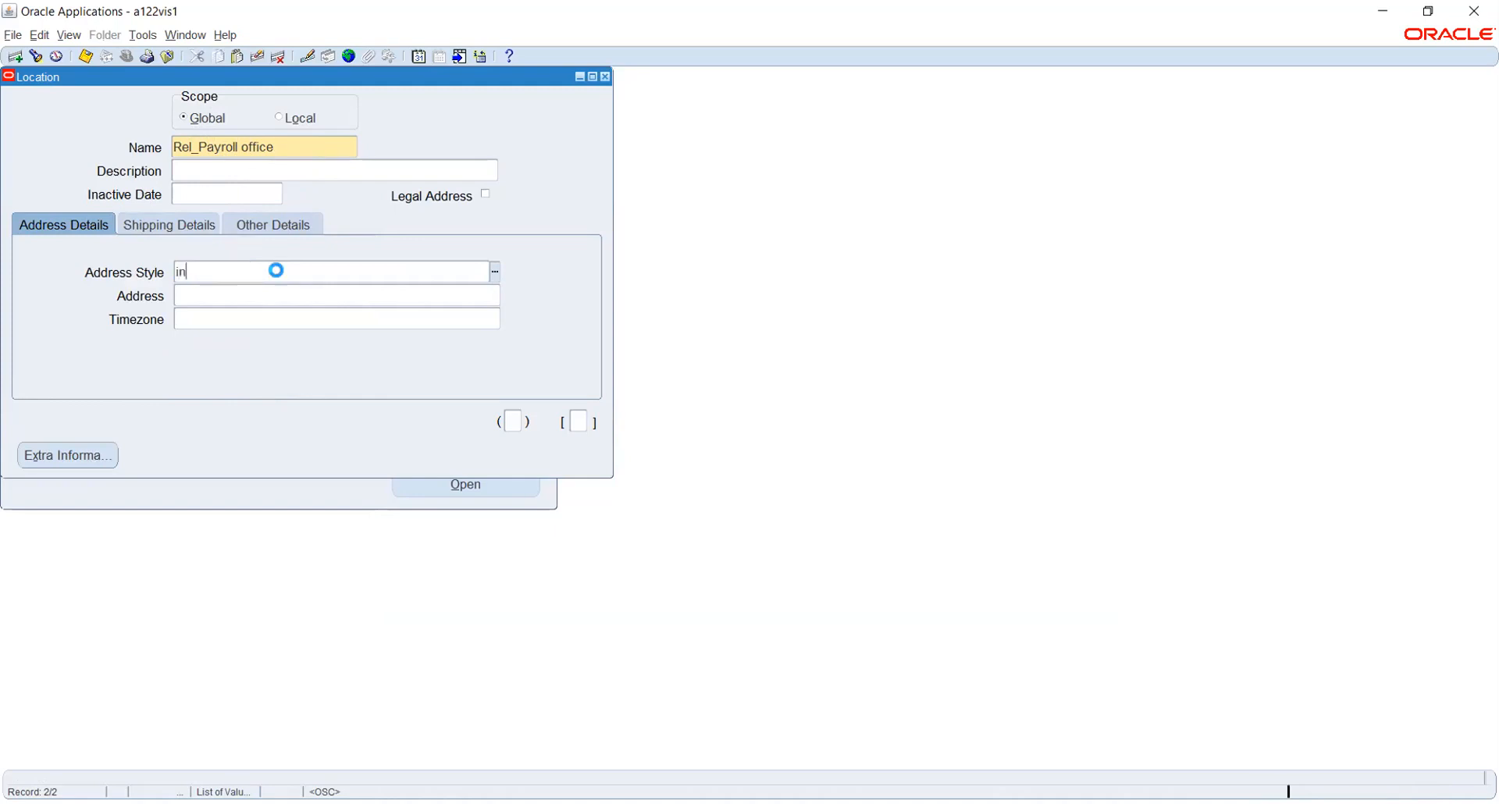
{"action": "key", "text": "Return"}
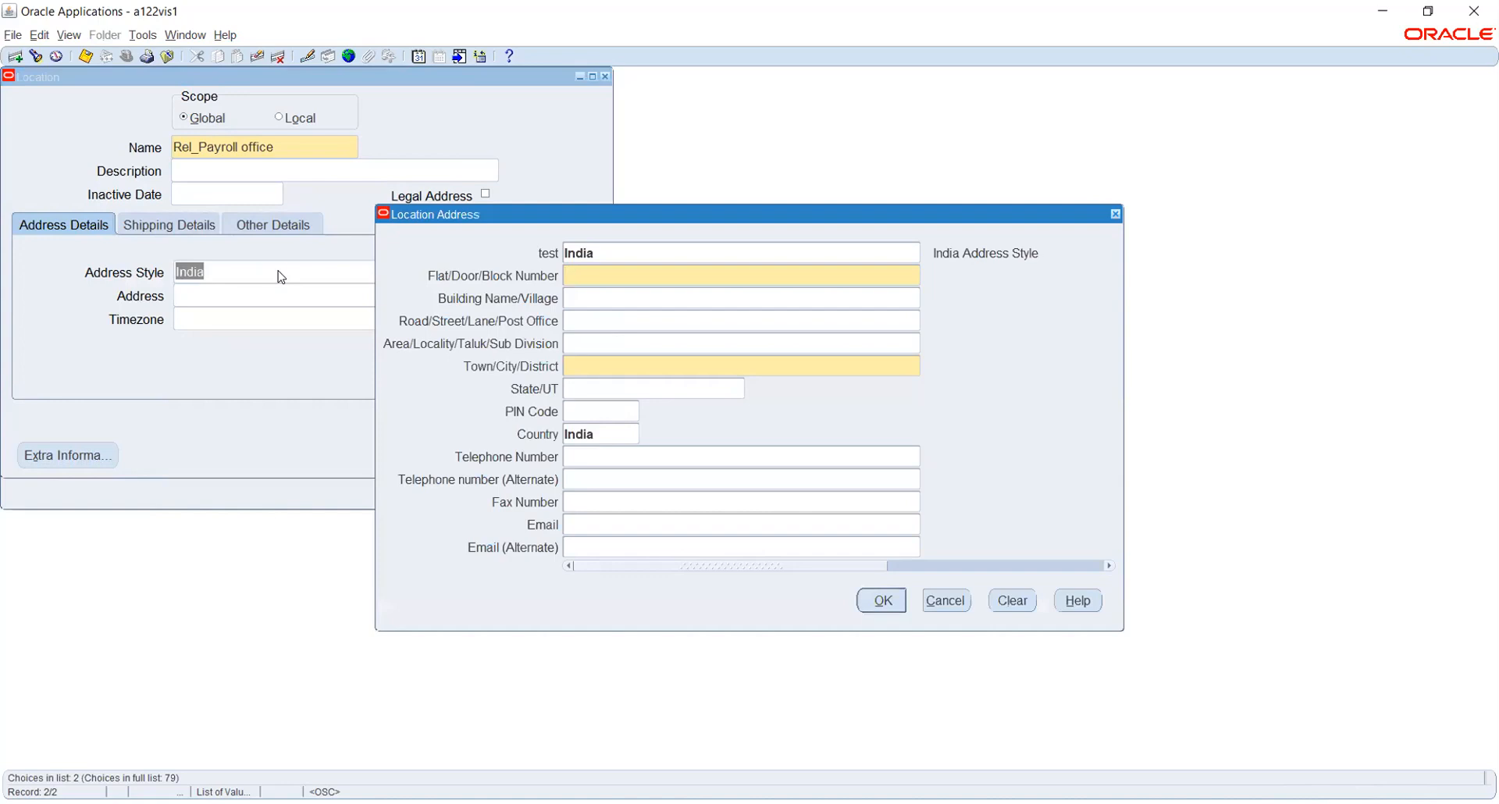
{"action": "key", "text": "Tab"}
{"action": "key", "text": "Tab"}
{"action": "key", "text": "Tab"}
{"action": "type", "text": "Chennai"}
{"action": "key", "text": "Tab"}
{"action": "type", "text": "tami"}
{"action": "key", "text": "Tab"}
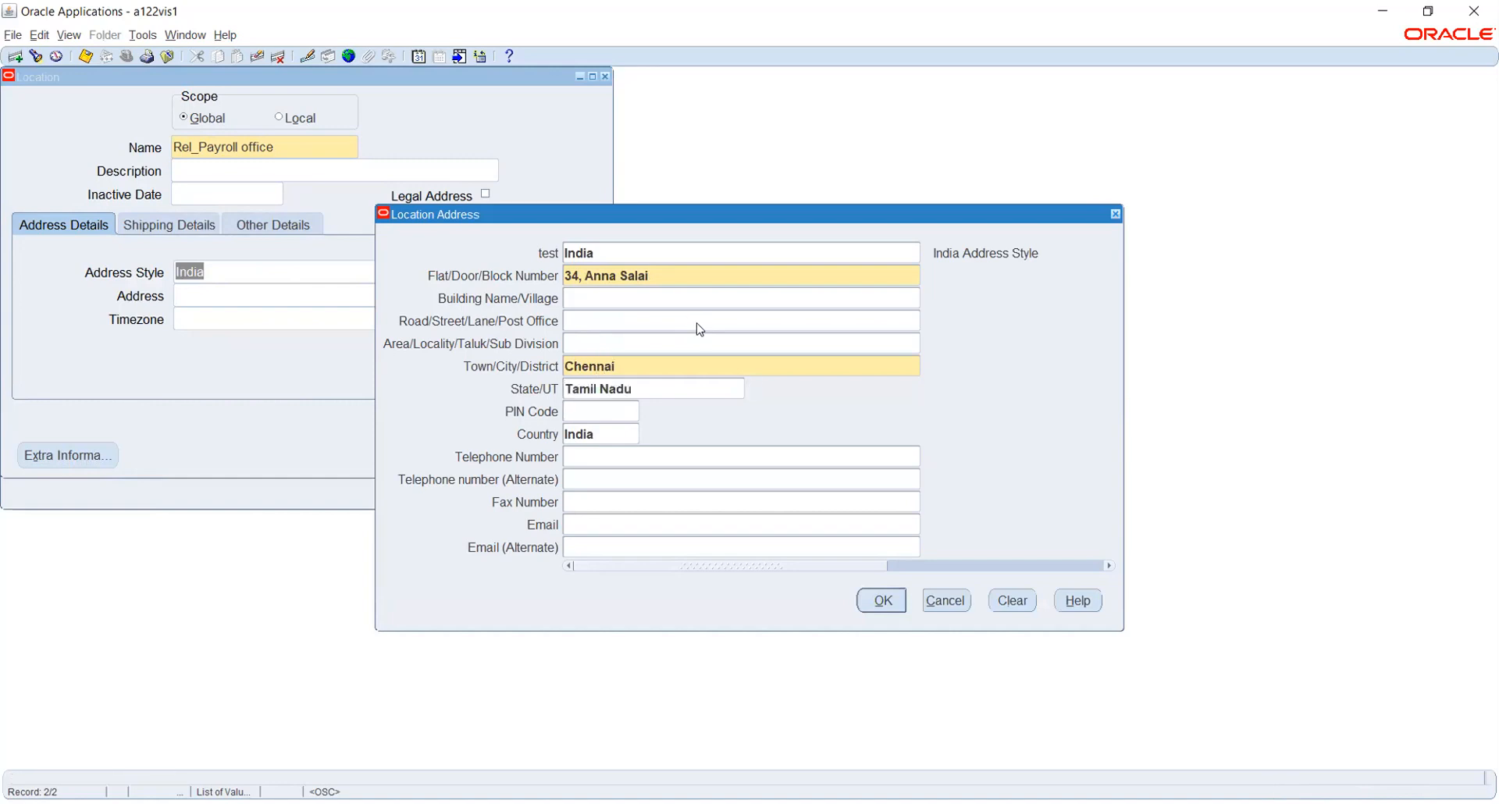
{"action": "type", "text": "600040"}
{"action": "key", "text": "Tab"}
{"action": "left_click", "coordinate": [879, 608]}
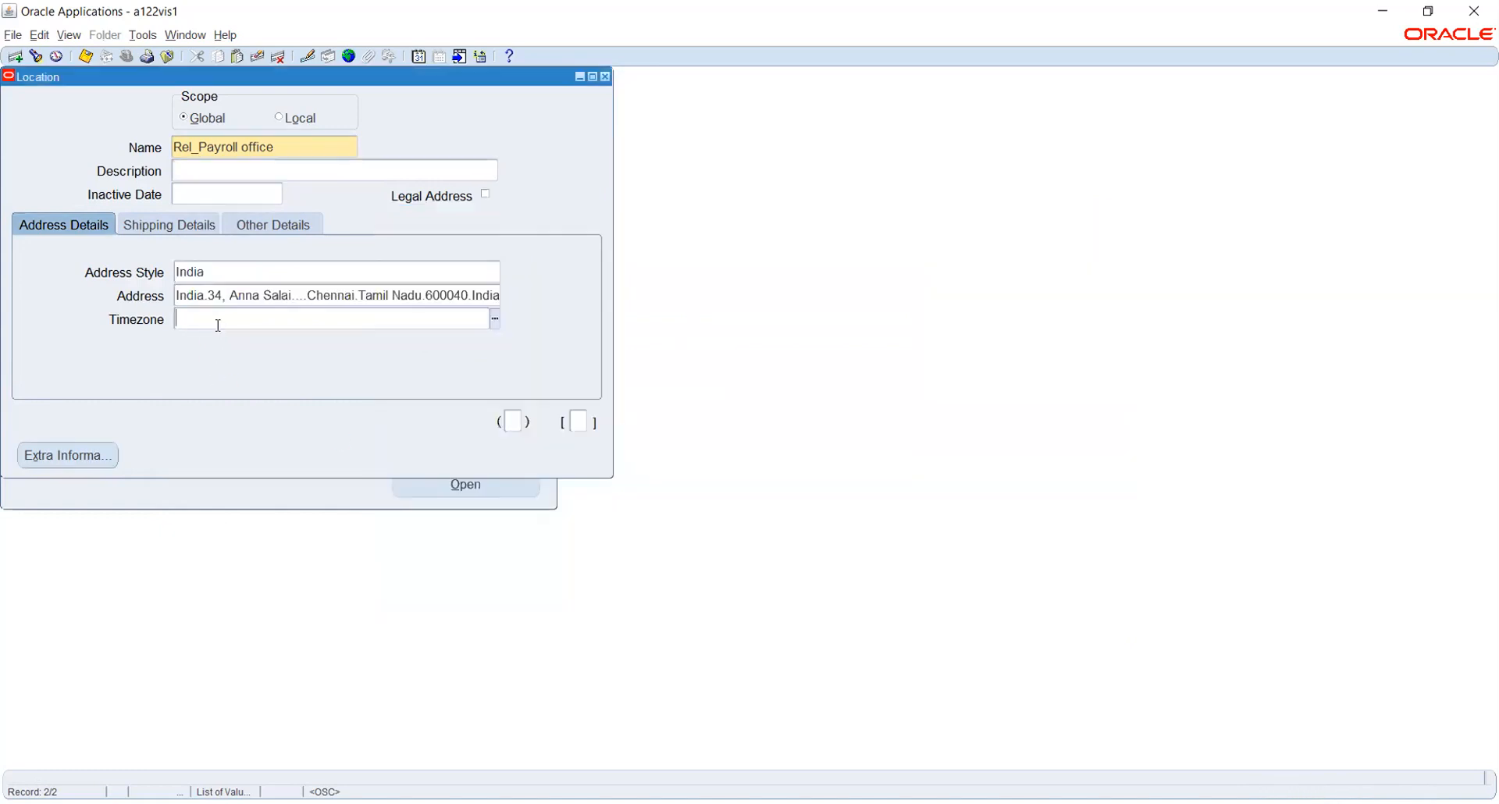
{"action": "key", "text": "ctrl+s"}
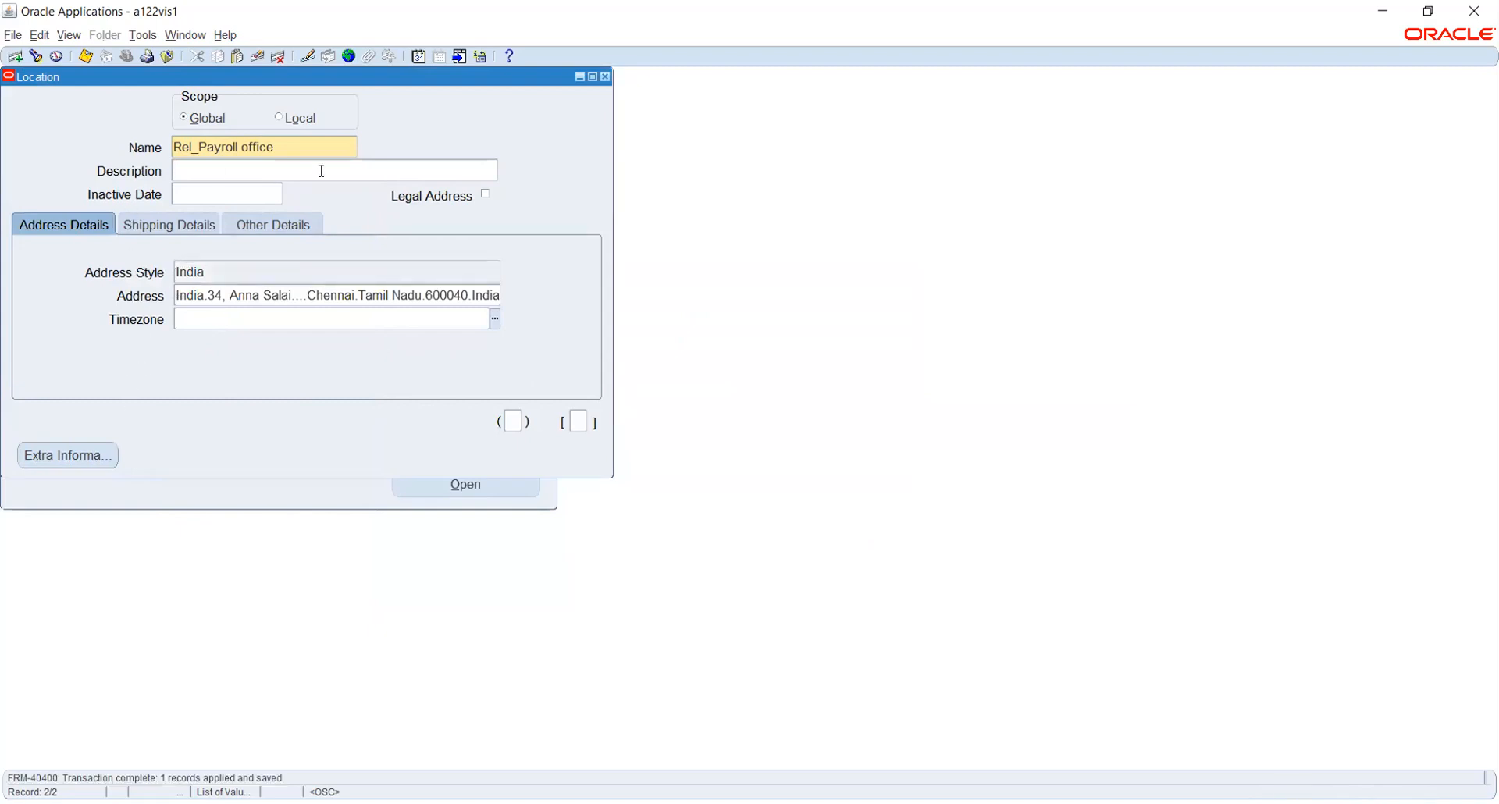
{"action": "left_click", "coordinate": [315, 148]}
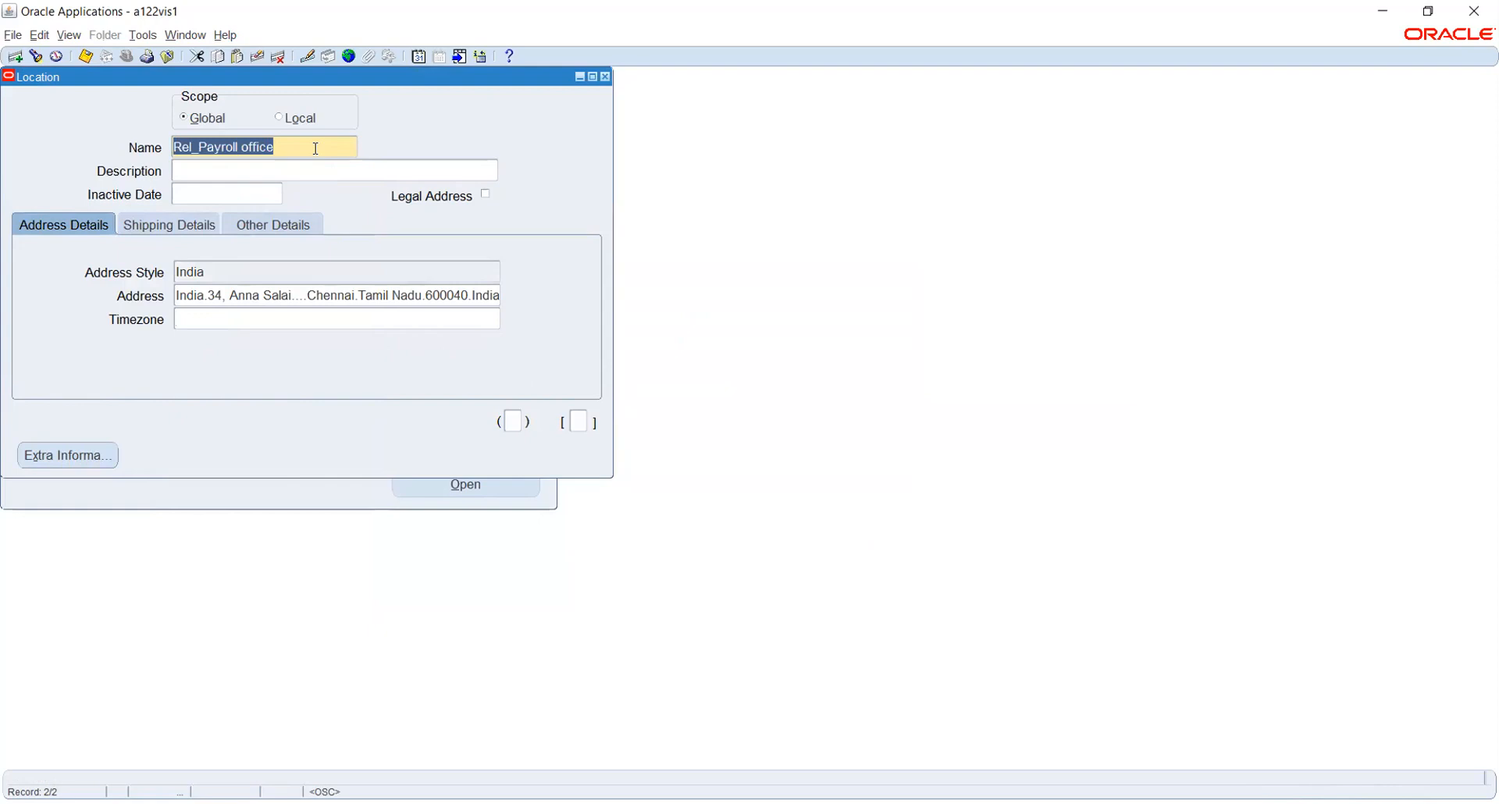
Create a new location named Rel_Operating office with address style India.
{"action": "key", "text": "ctrl+Down"}
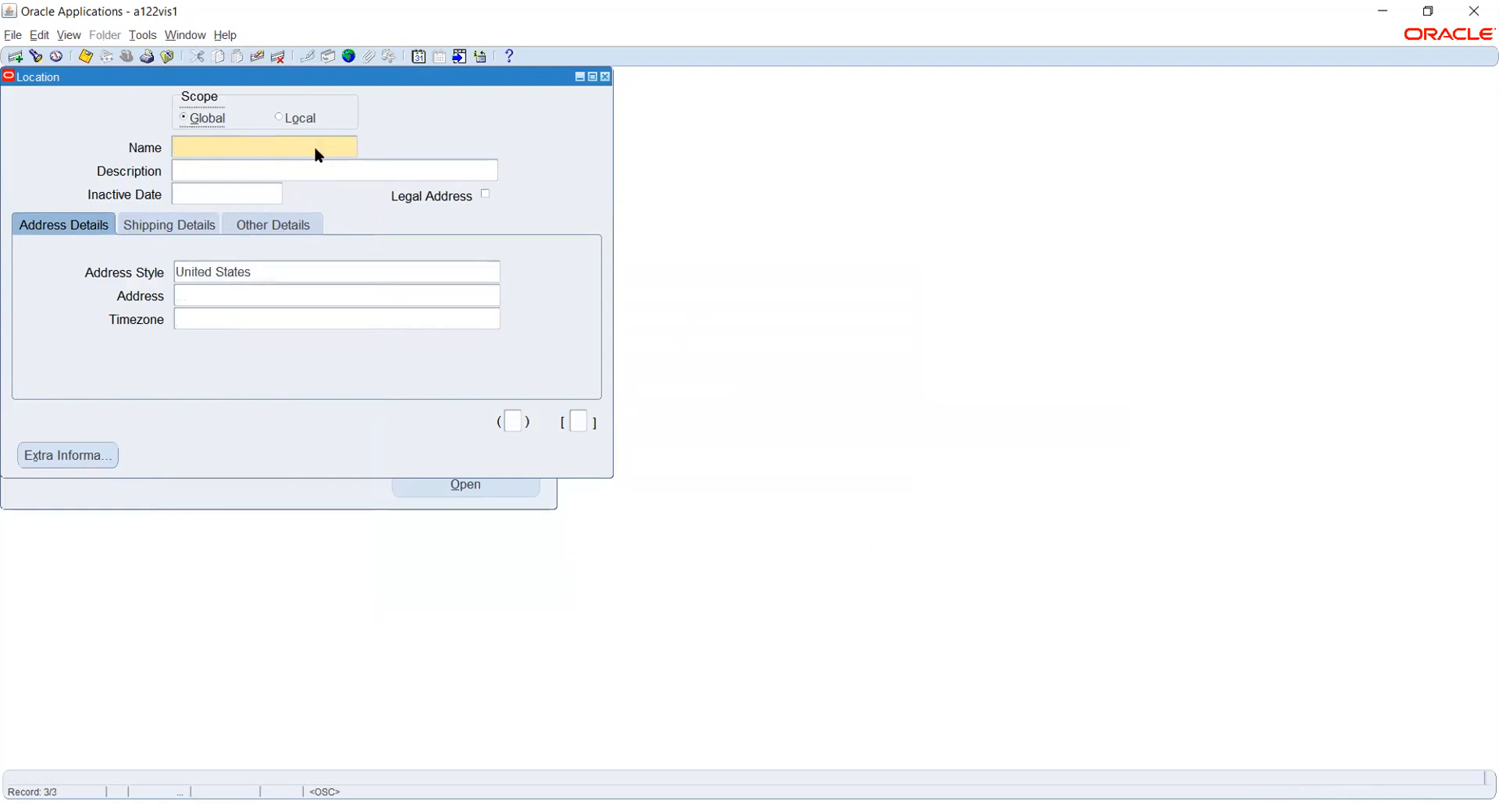
{"action": "type", "text": "Rel_Operating"}
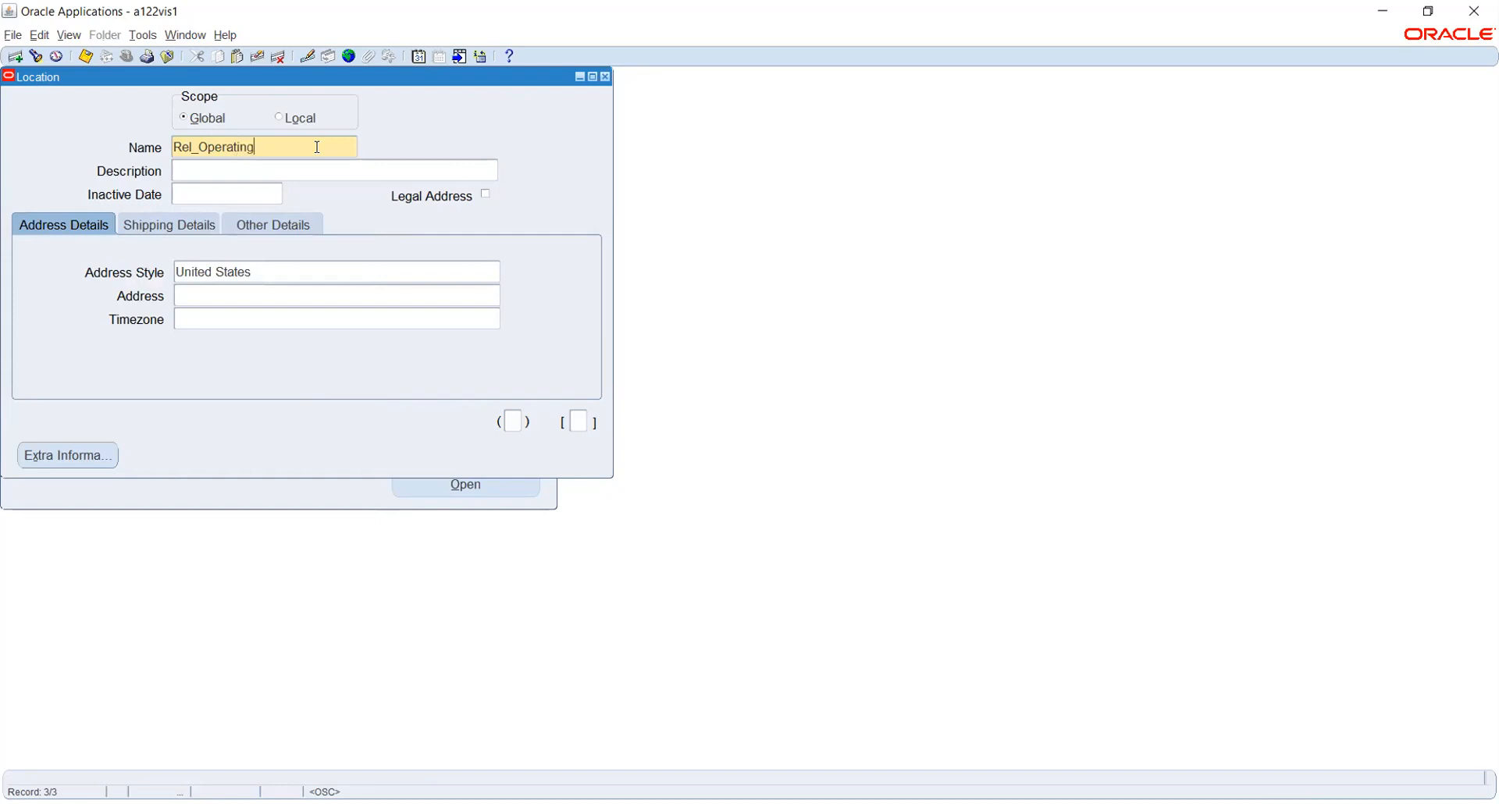
{"action": "type", "text": " office"}
{"action": "left_click", "coordinate": [282, 273]}
{"action": "double_click", "coordinate": [283, 273]}
{"action": "type", "text": "in"}
{"action": "key", "text": "Tab"}
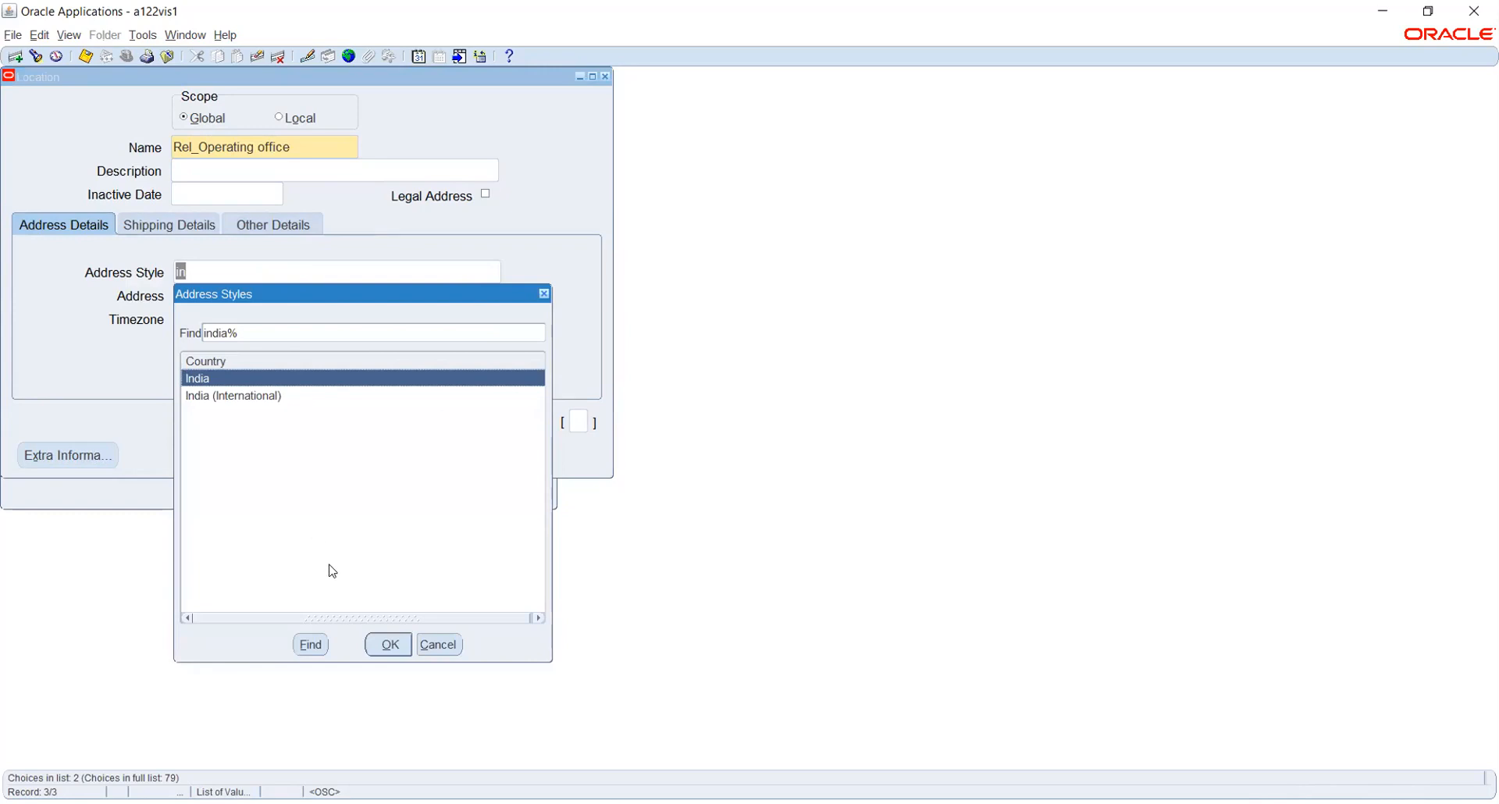
{"action": "left_click", "coordinate": [389, 645]}
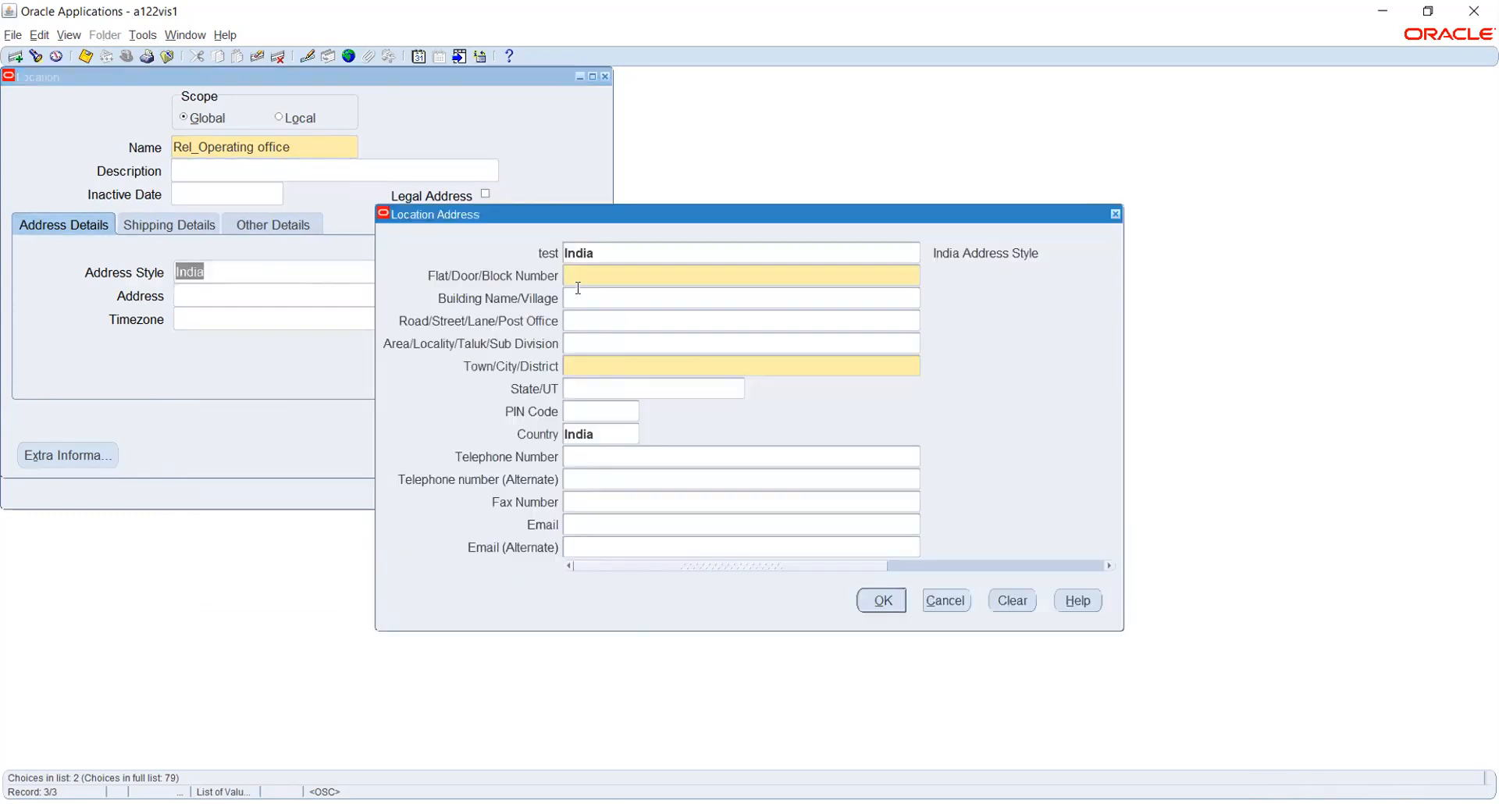
{"action": "left_click", "coordinate": [607, 366]}
{"action": "type", "text": "Chennai"}
{"action": "key", "text": "Tab"}
{"action": "type", "text": "Tamil Nadu"}
{"action": "key", "text": "Tab"}
{"action": "type", "text": "600040"}
{"action": "key", "text": "Tab"}
{"action": "key", "text": "Tab"}
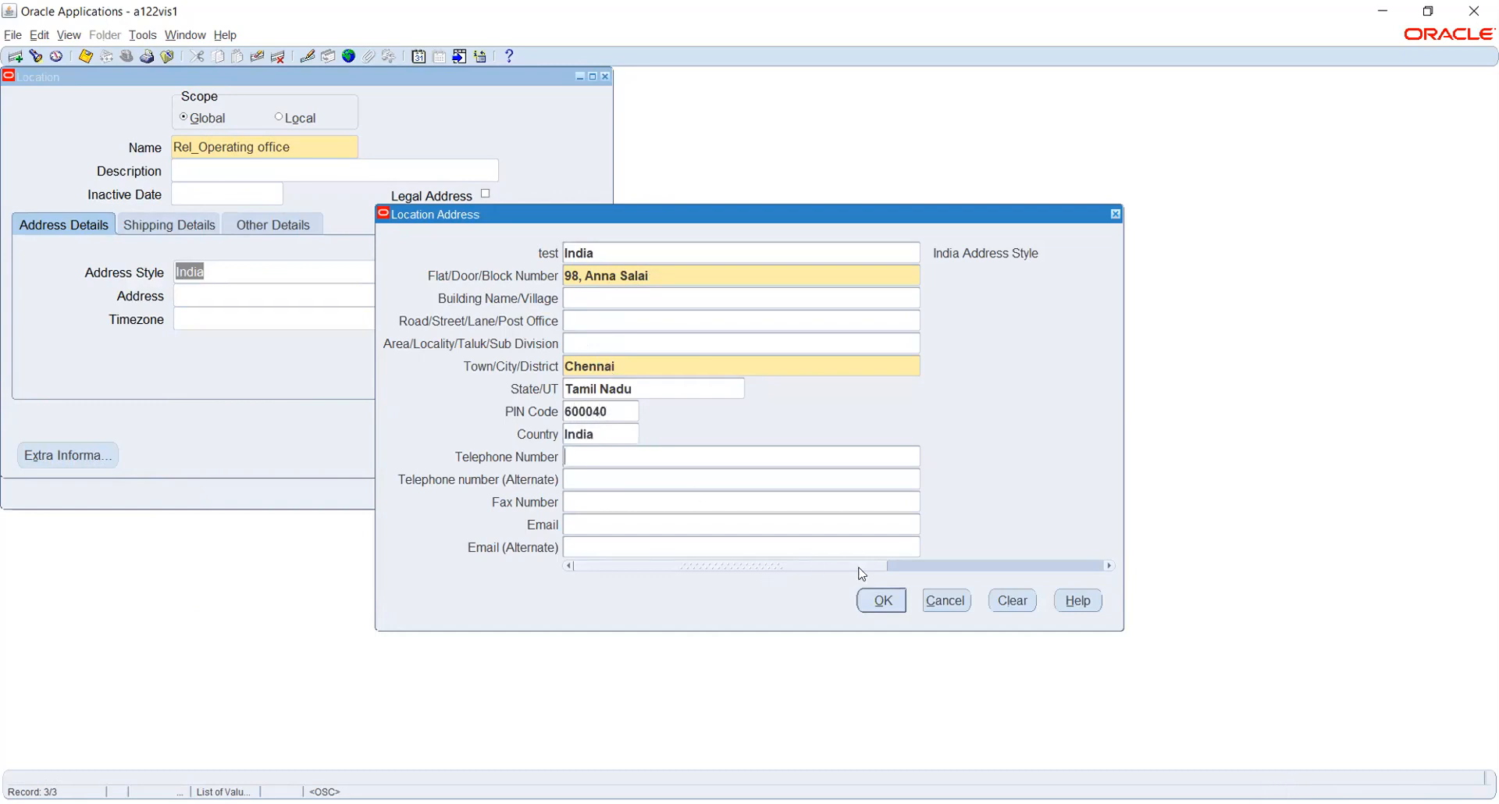
{"action": "left_click", "coordinate": [882, 601]}
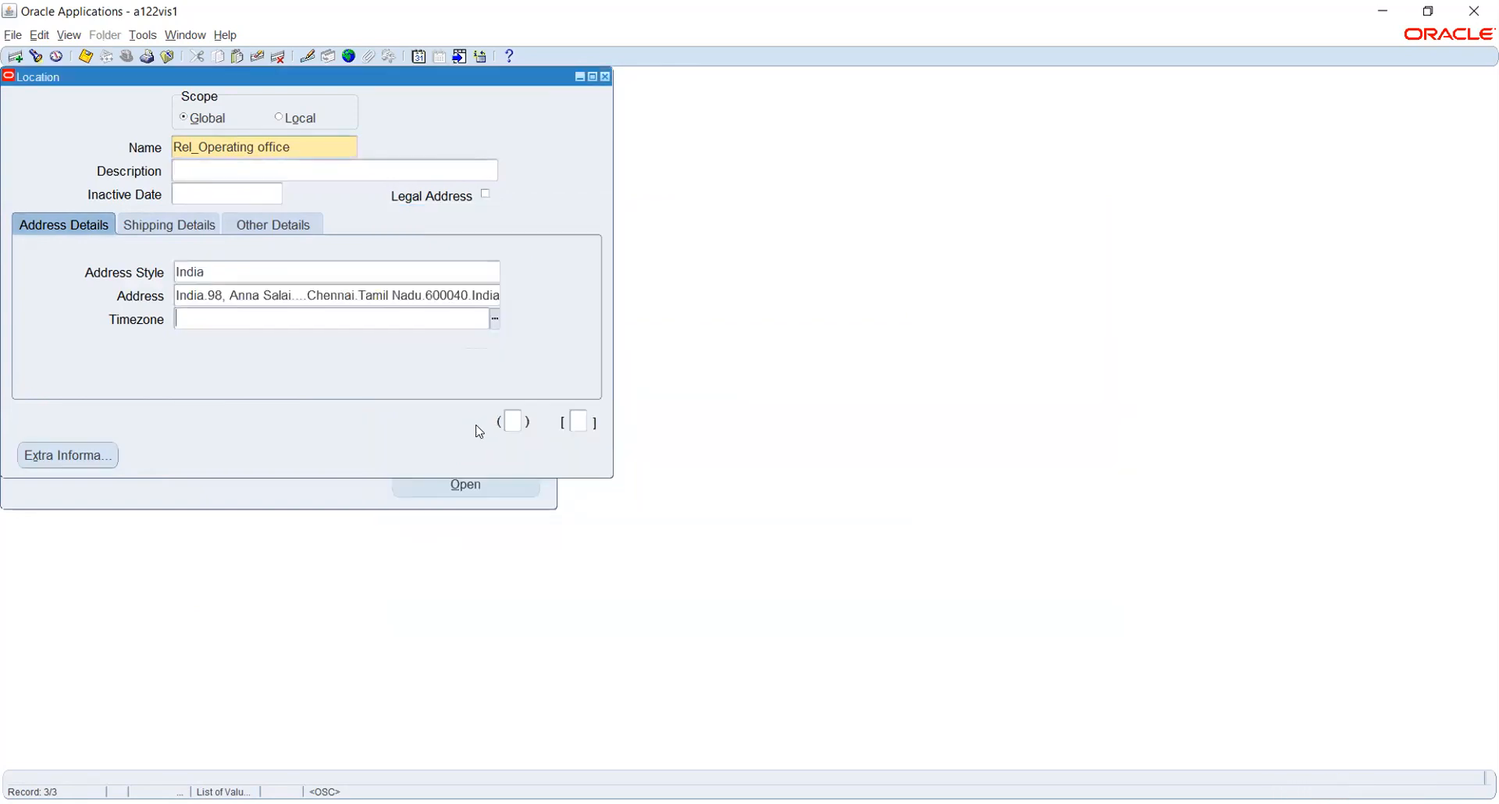
{"action": "key", "text": "ctrl+s"}
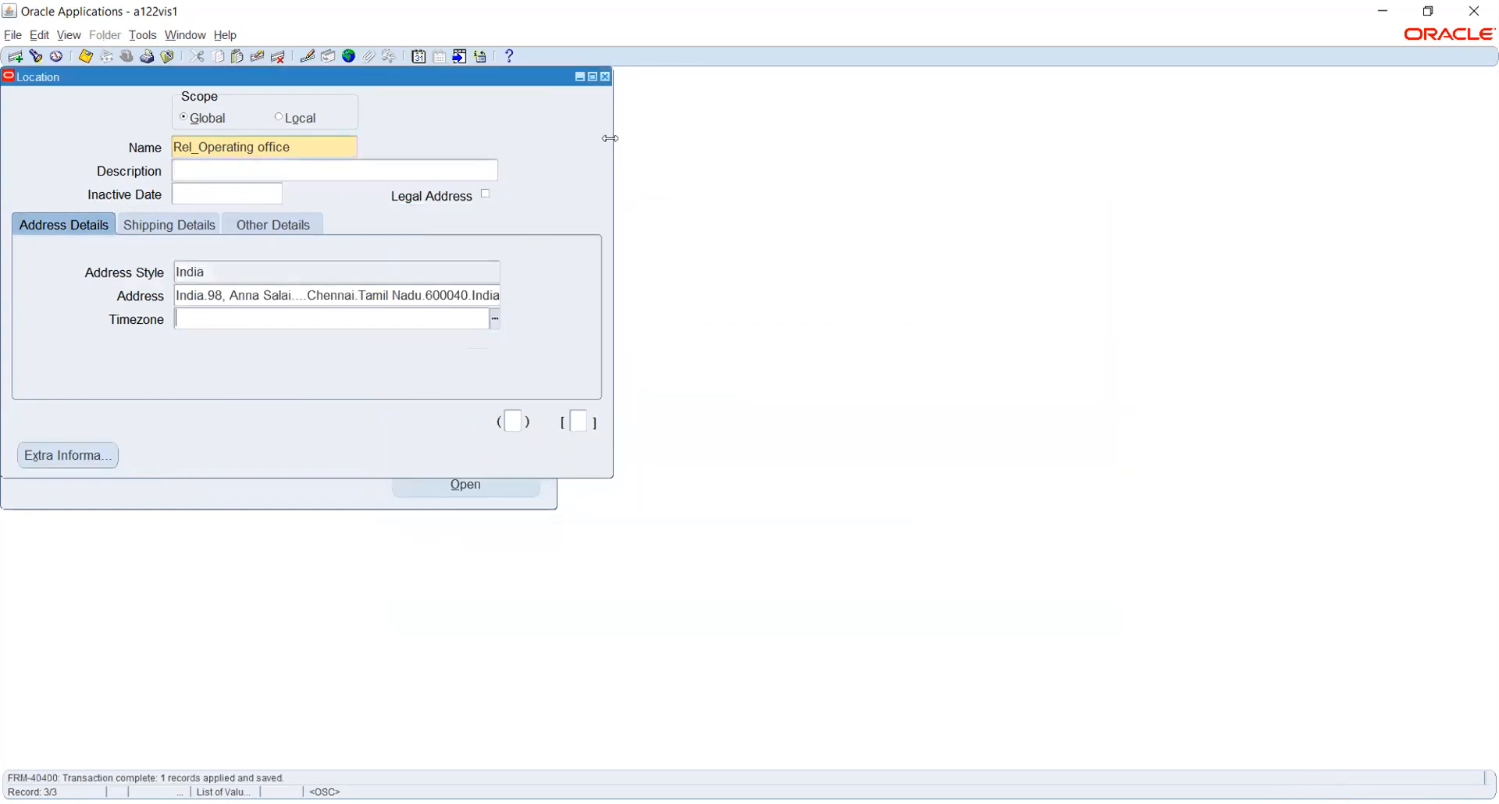
Close the Location form and reopen it from Work Structures in the Navigator.
{"action": "left_click", "coordinate": [605, 78]}
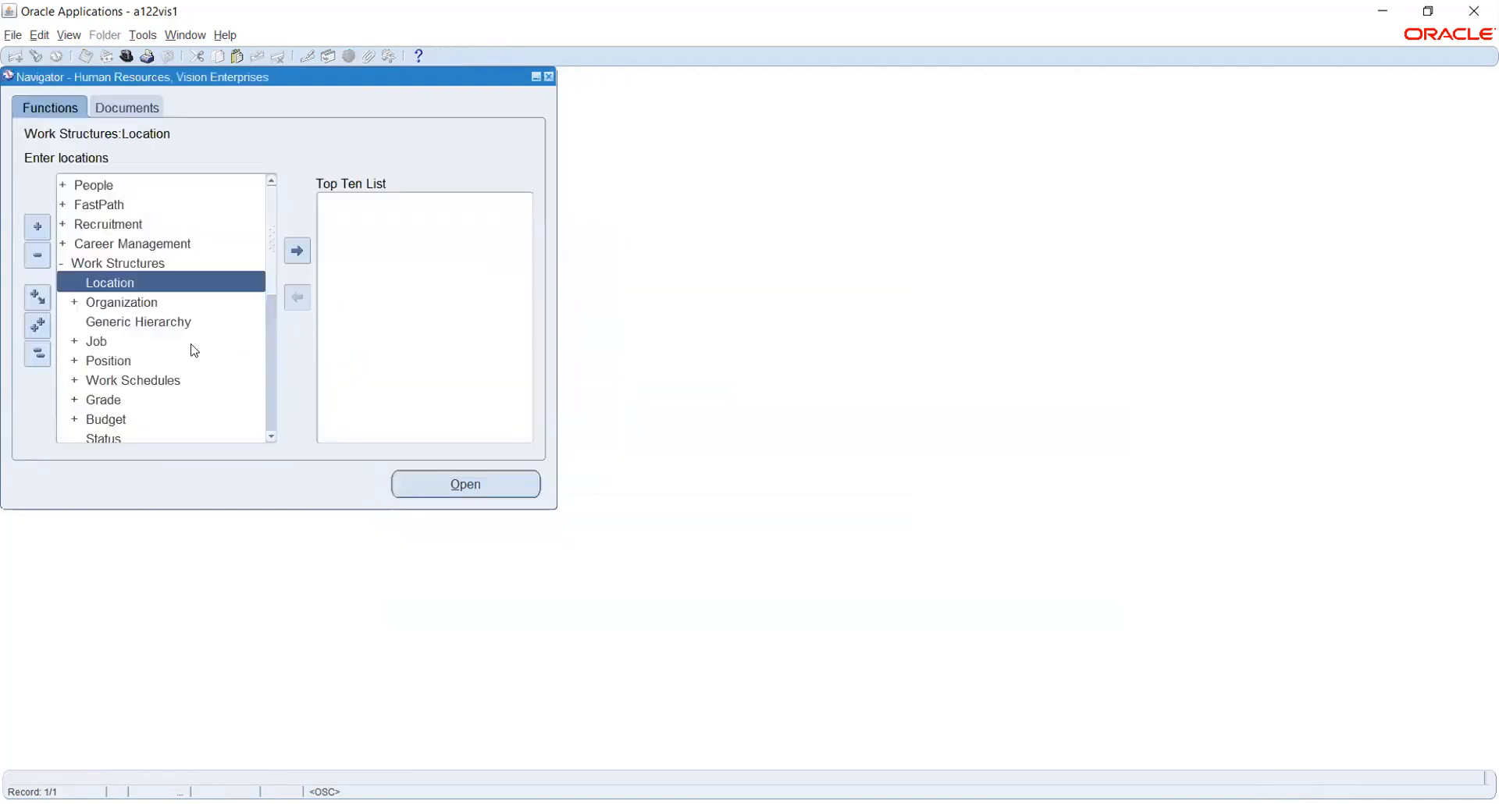
{"action": "double_click", "coordinate": [125, 302]}
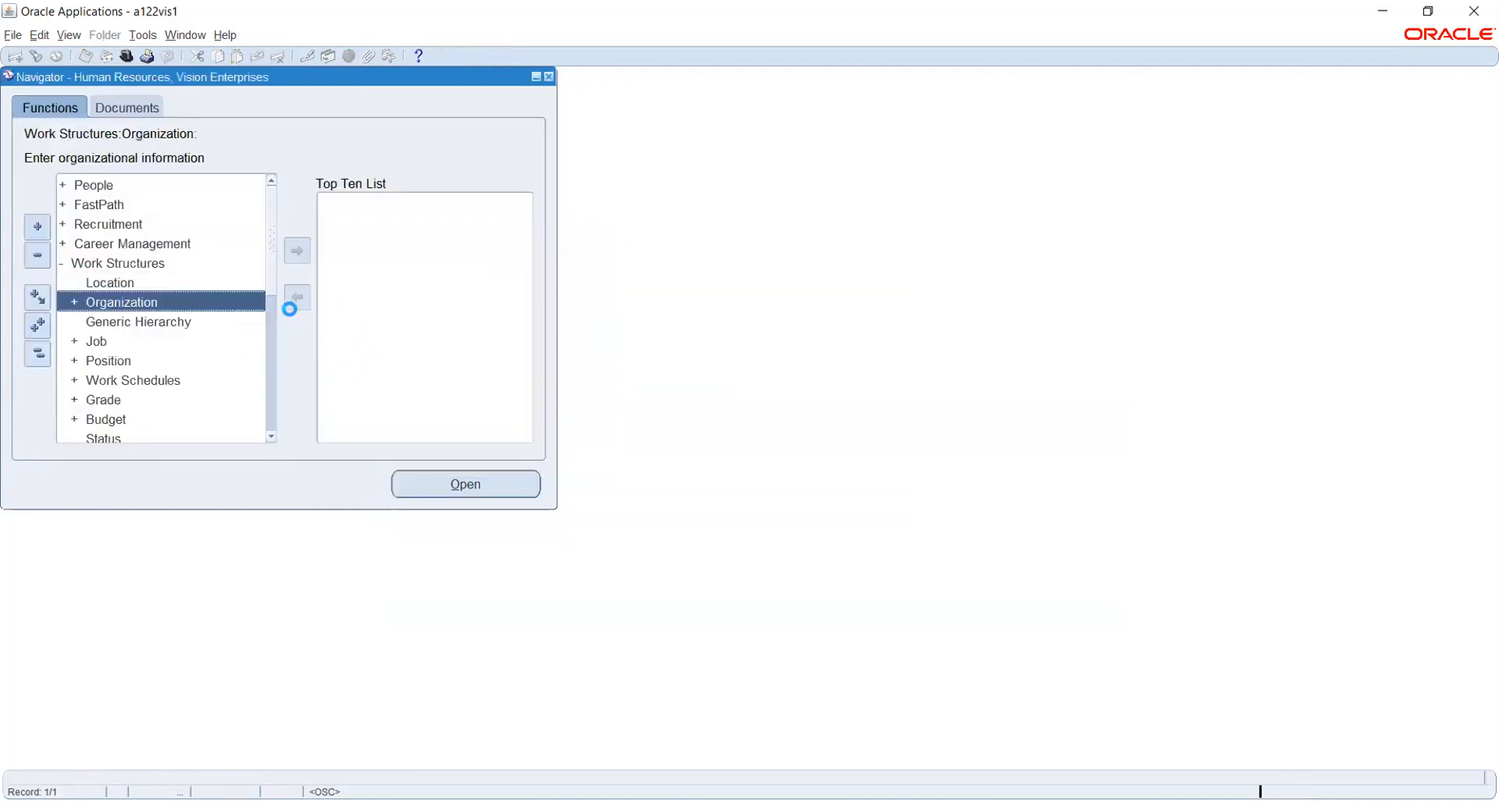
{"action": "left_click", "coordinate": [221, 316]}
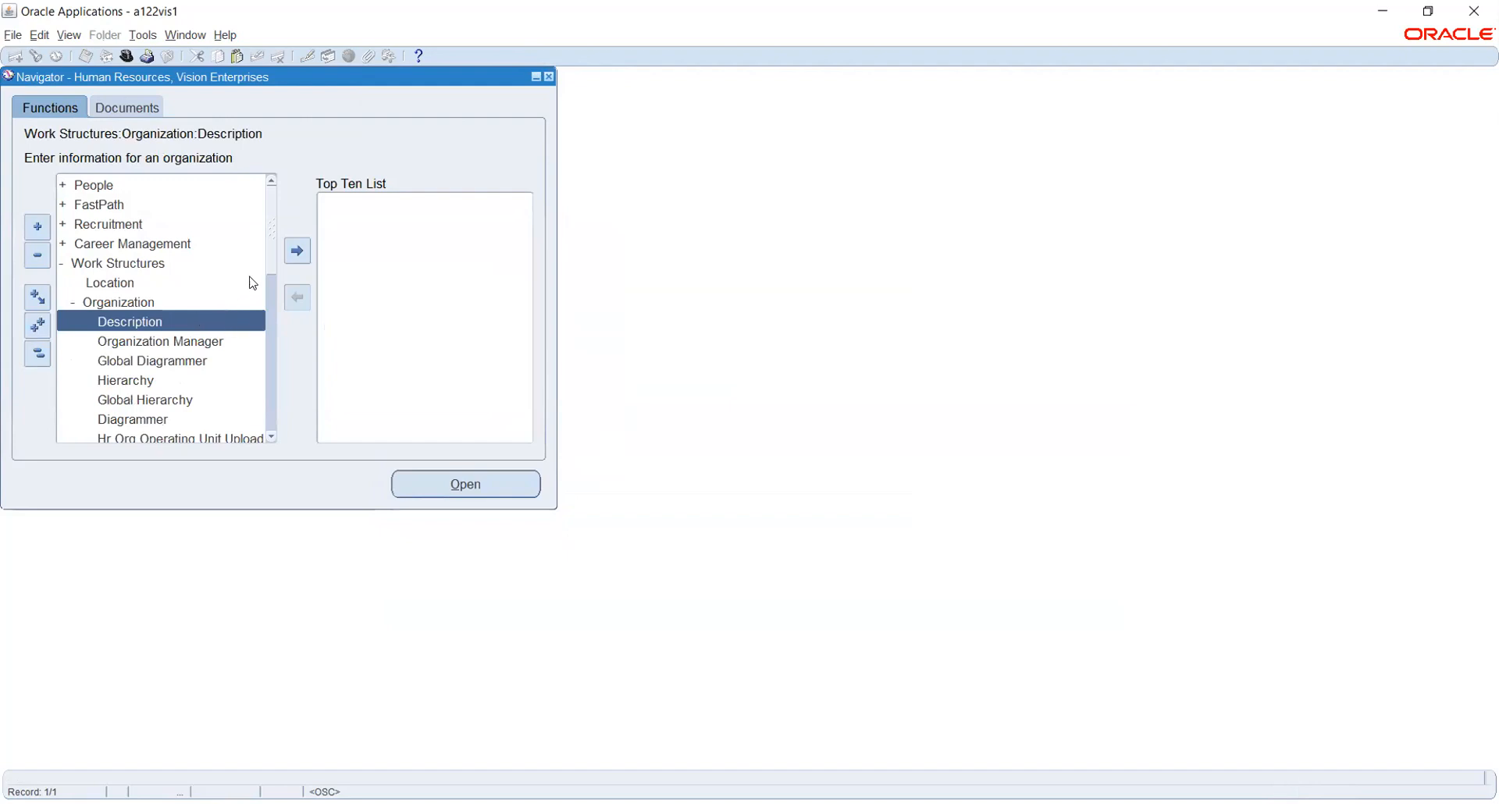
{"action": "double_click", "coordinate": [132, 283]}
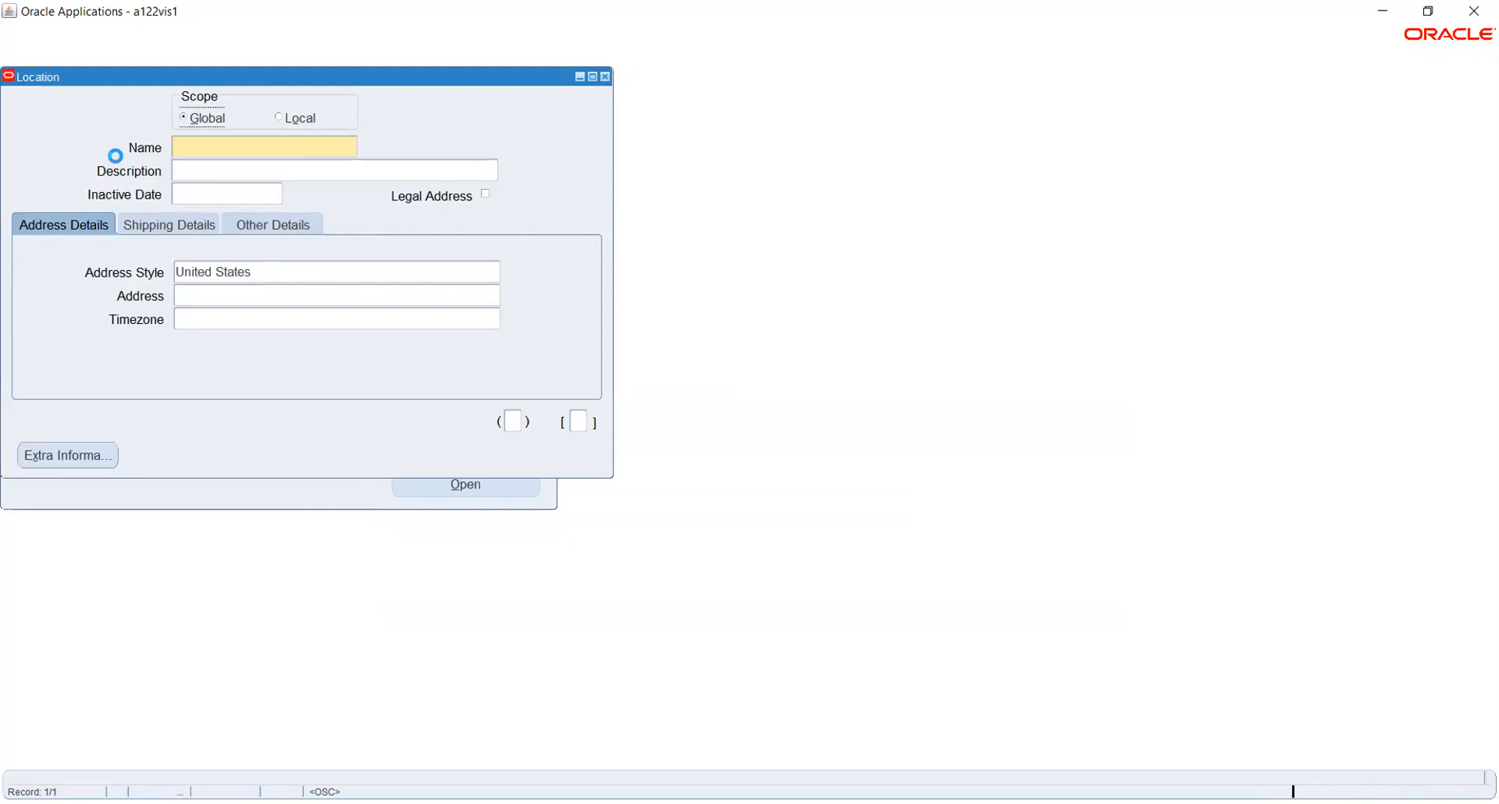
Dismiss the error messages raised by the attempts to retrieve saved locations.
{"action": "left_click", "coordinate": [36, 58]}
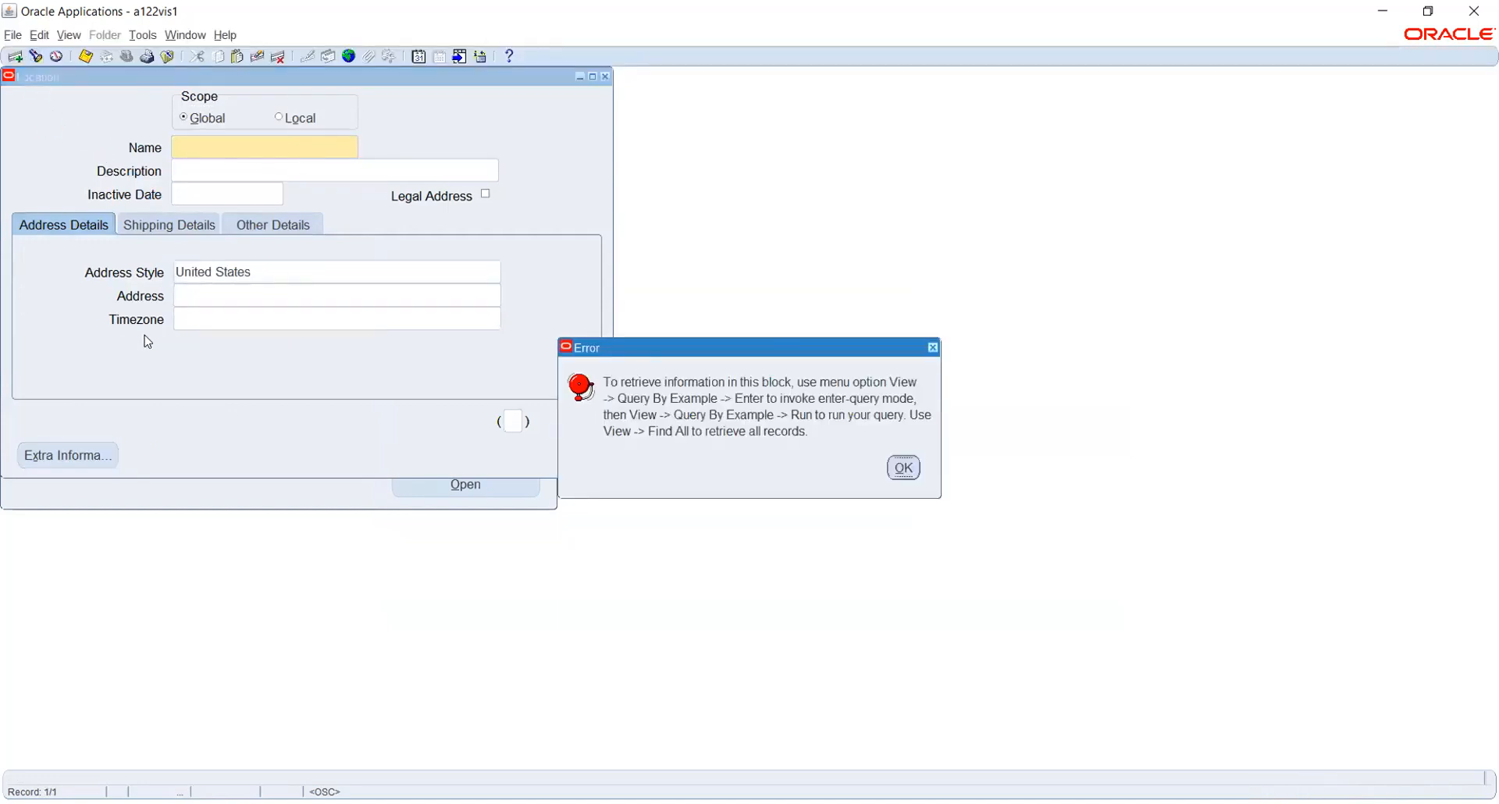
{"action": "key", "text": "Return"}
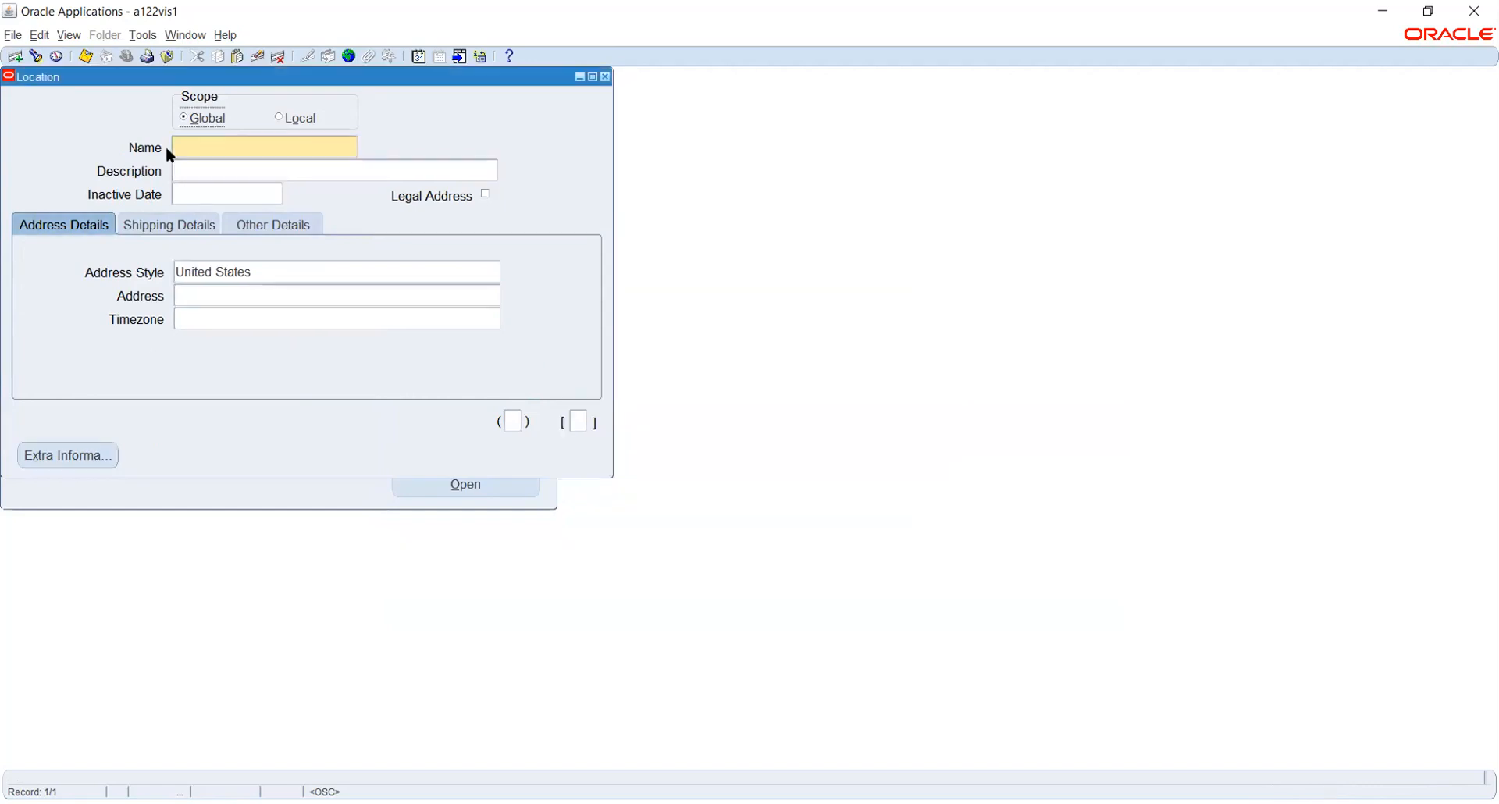
{"action": "left_click", "coordinate": [36, 57]}
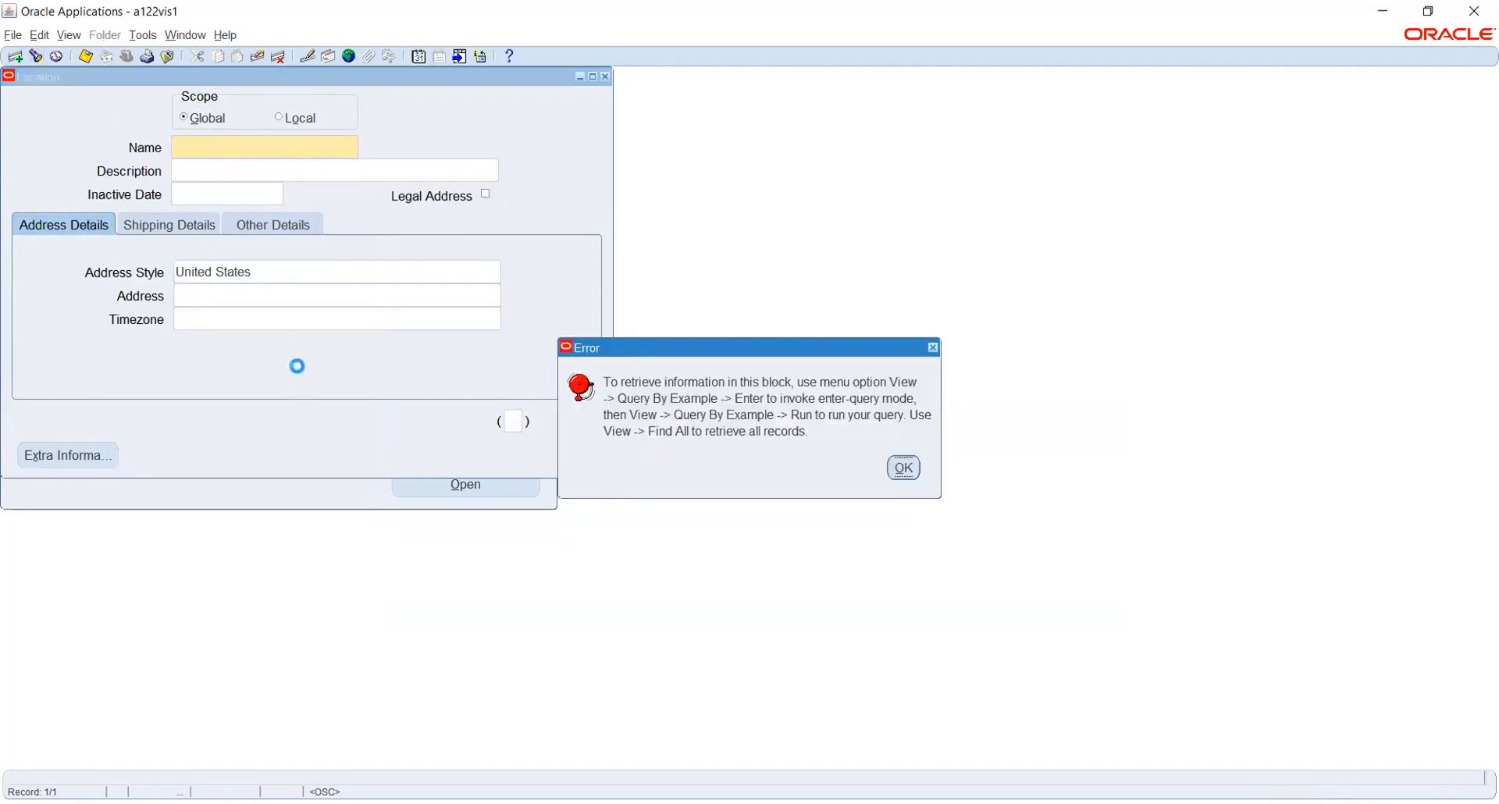
{"action": "left_click", "coordinate": [903, 469]}
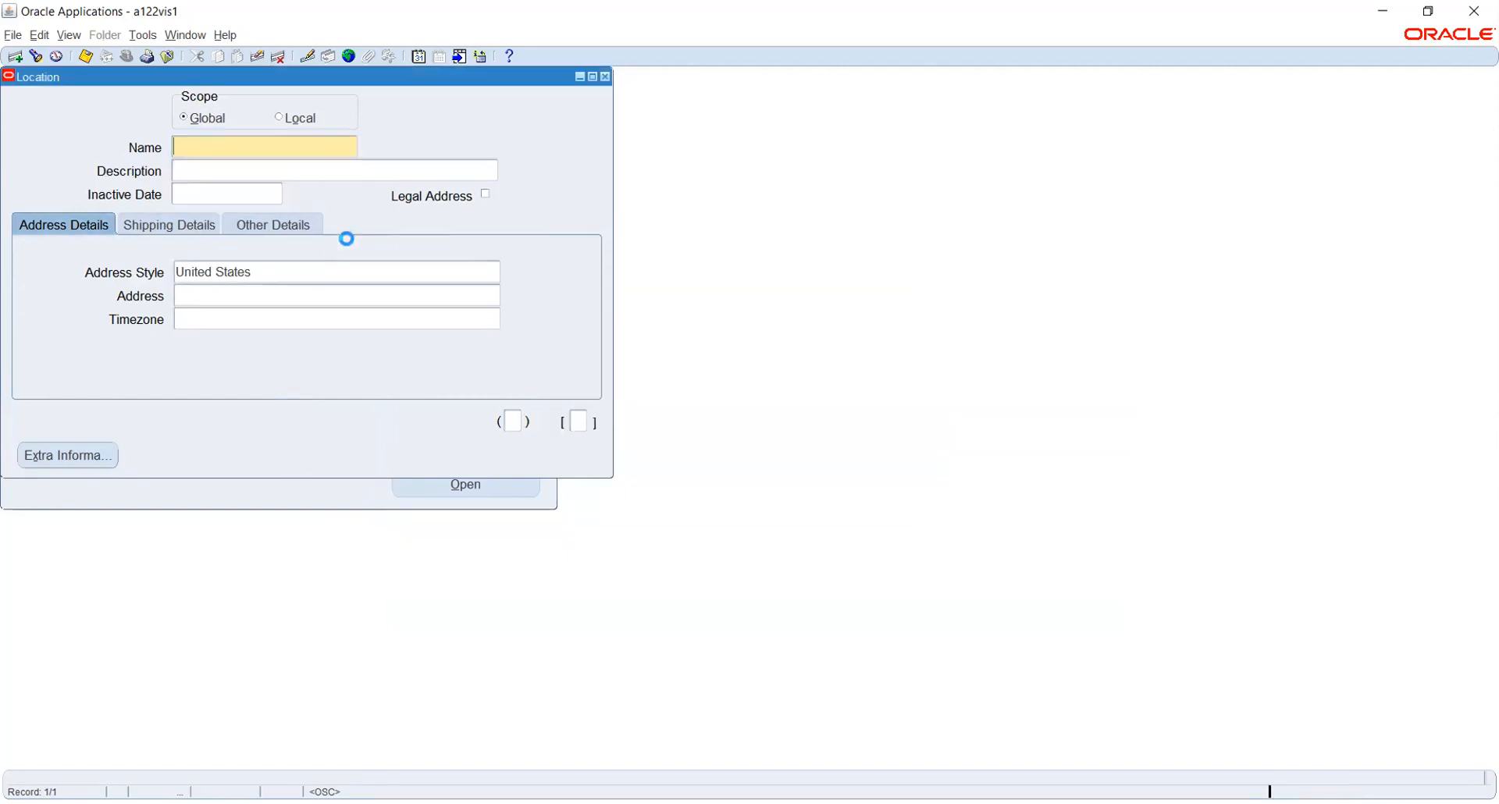
Query locations named Rel% and view Rel_Business Group's India address without changing it.
{"action": "key", "text": "F11"}
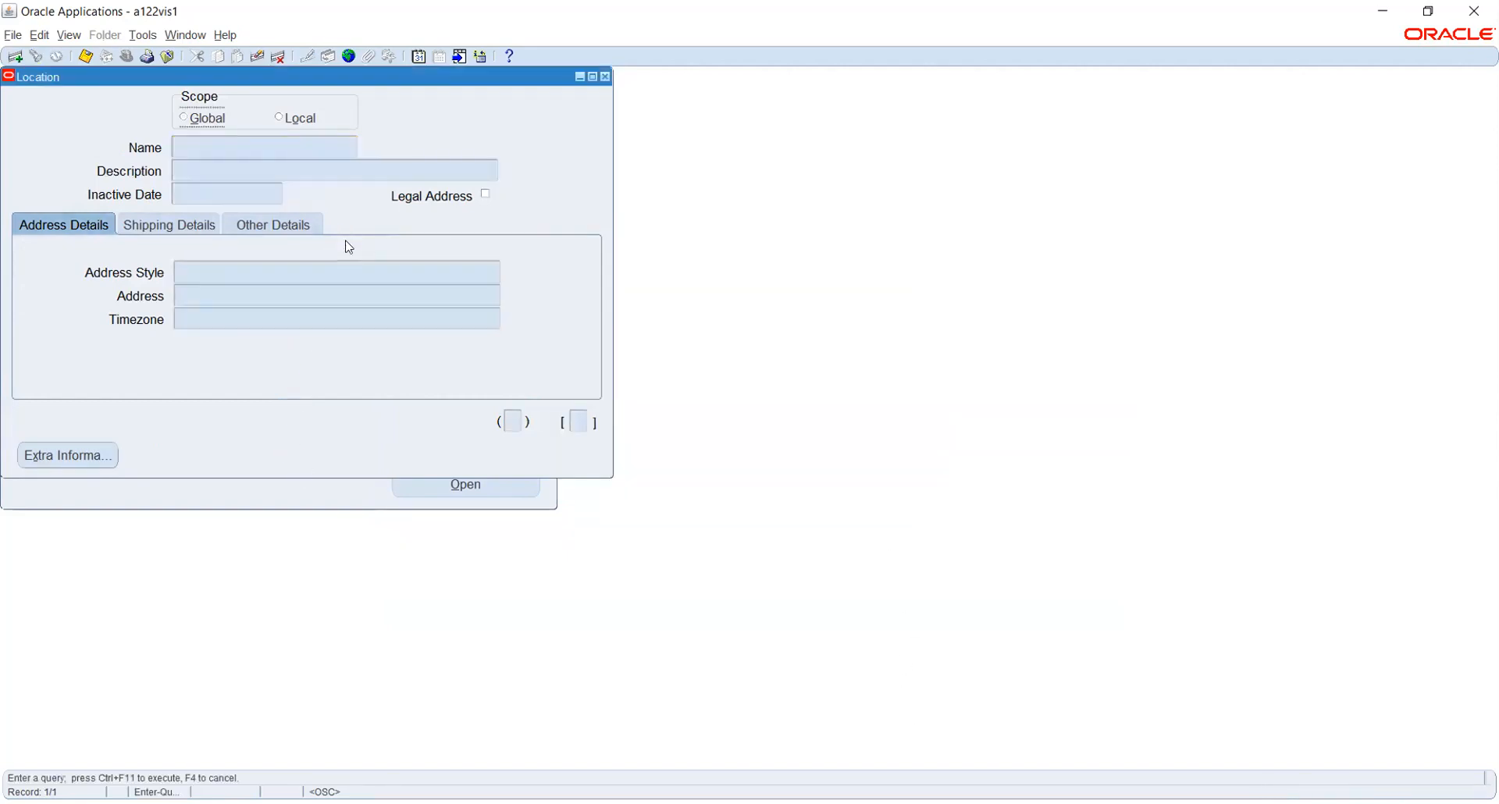
{"action": "left_click", "coordinate": [257, 147]}
{"action": "type", "text": "Rel%"}
{"action": "key", "text": "ctrl+F11"}
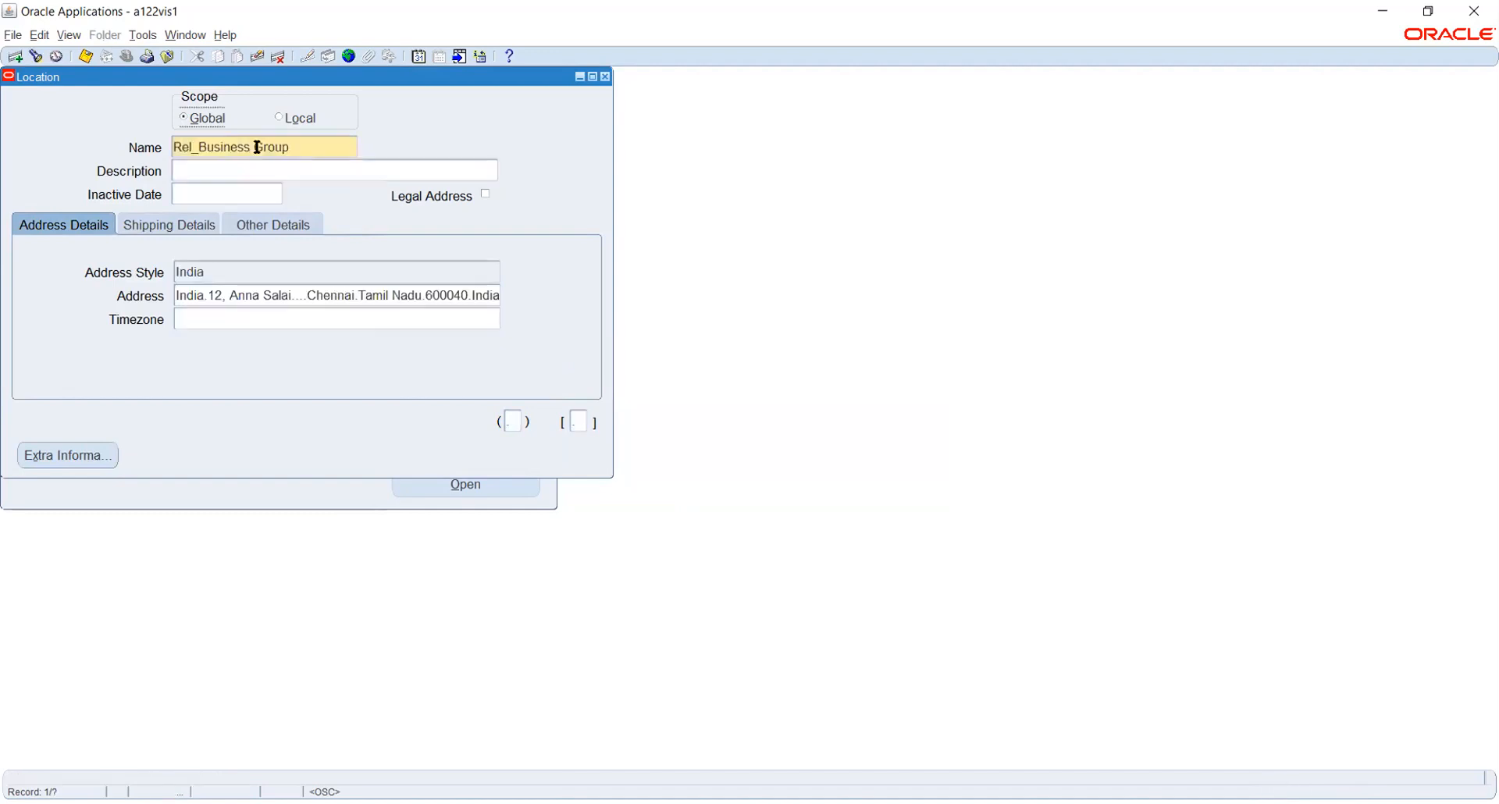
{"action": "left_click", "coordinate": [328, 294]}
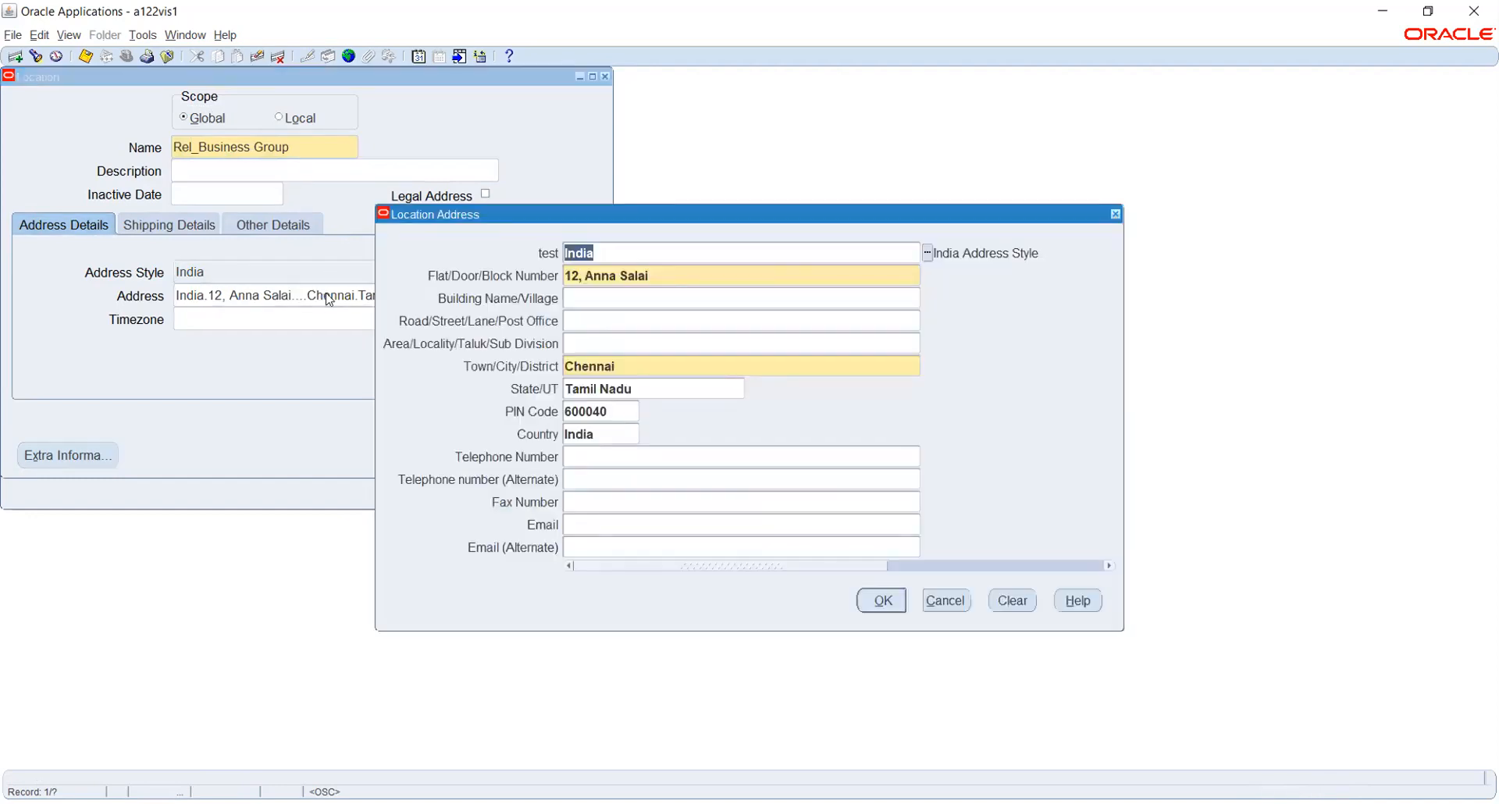
{"action": "left_click", "coordinate": [946, 601]}
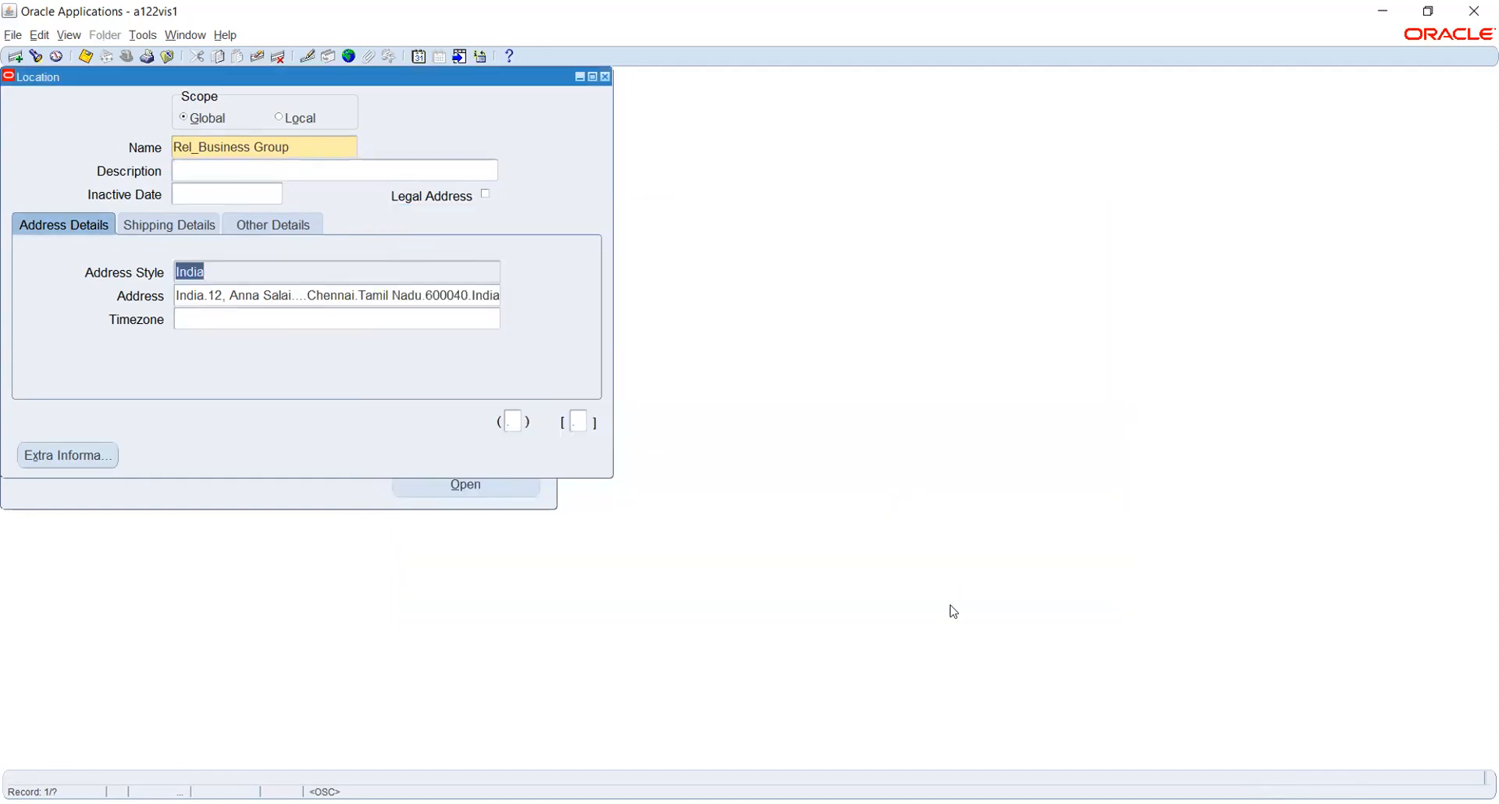
{"action": "left_click", "coordinate": [221, 269]}
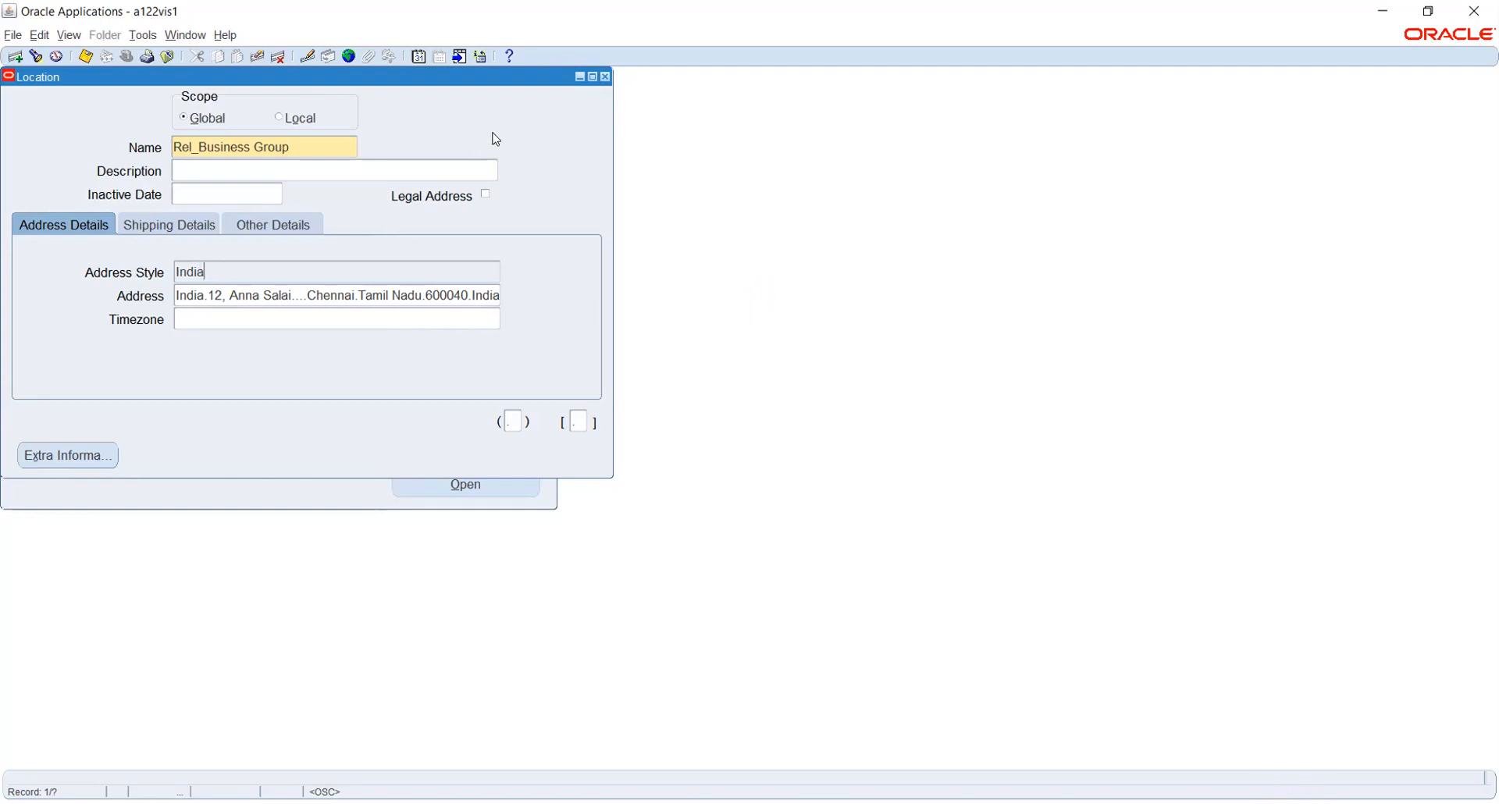
Close the Location form and start a new record in the Organization form.
{"action": "left_click", "coordinate": [607, 78]}
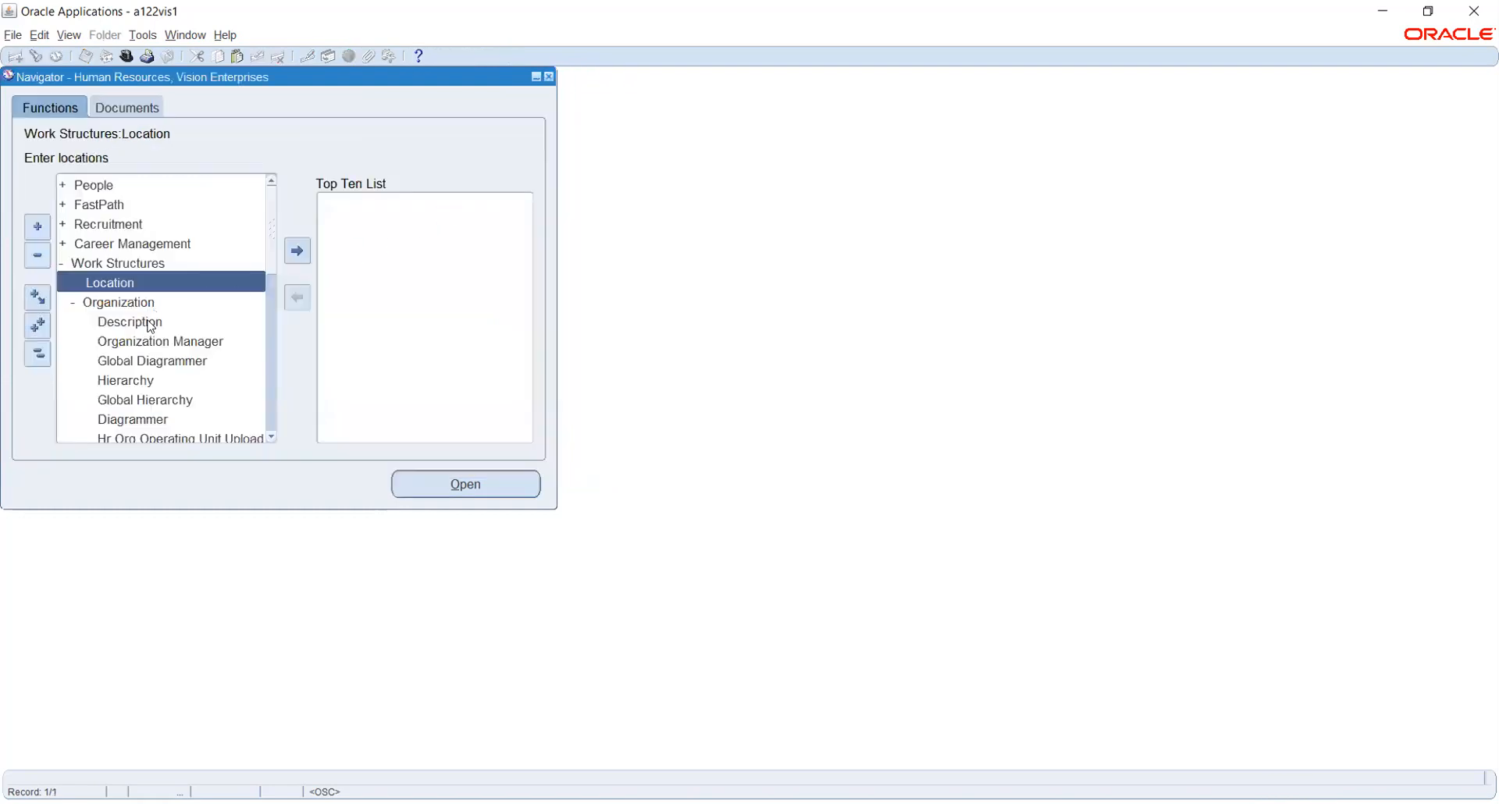
{"action": "double_click", "coordinate": [148, 321]}
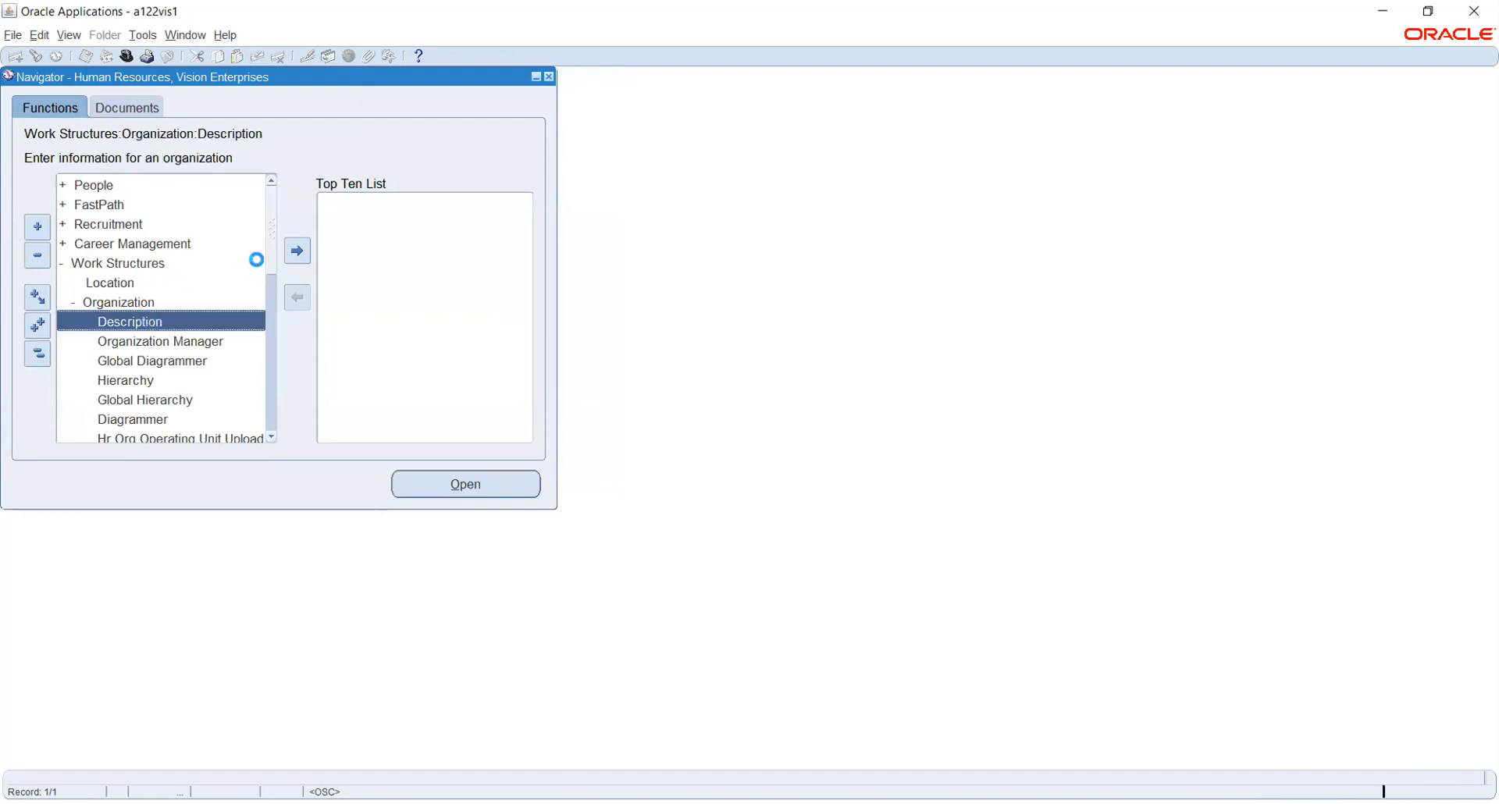
{"action": "left_click", "coordinate": [428, 360]}
Name the new organization Rel_Business Group with start date 01-JAN-2021.
{"action": "left_click", "coordinate": [251, 122]}
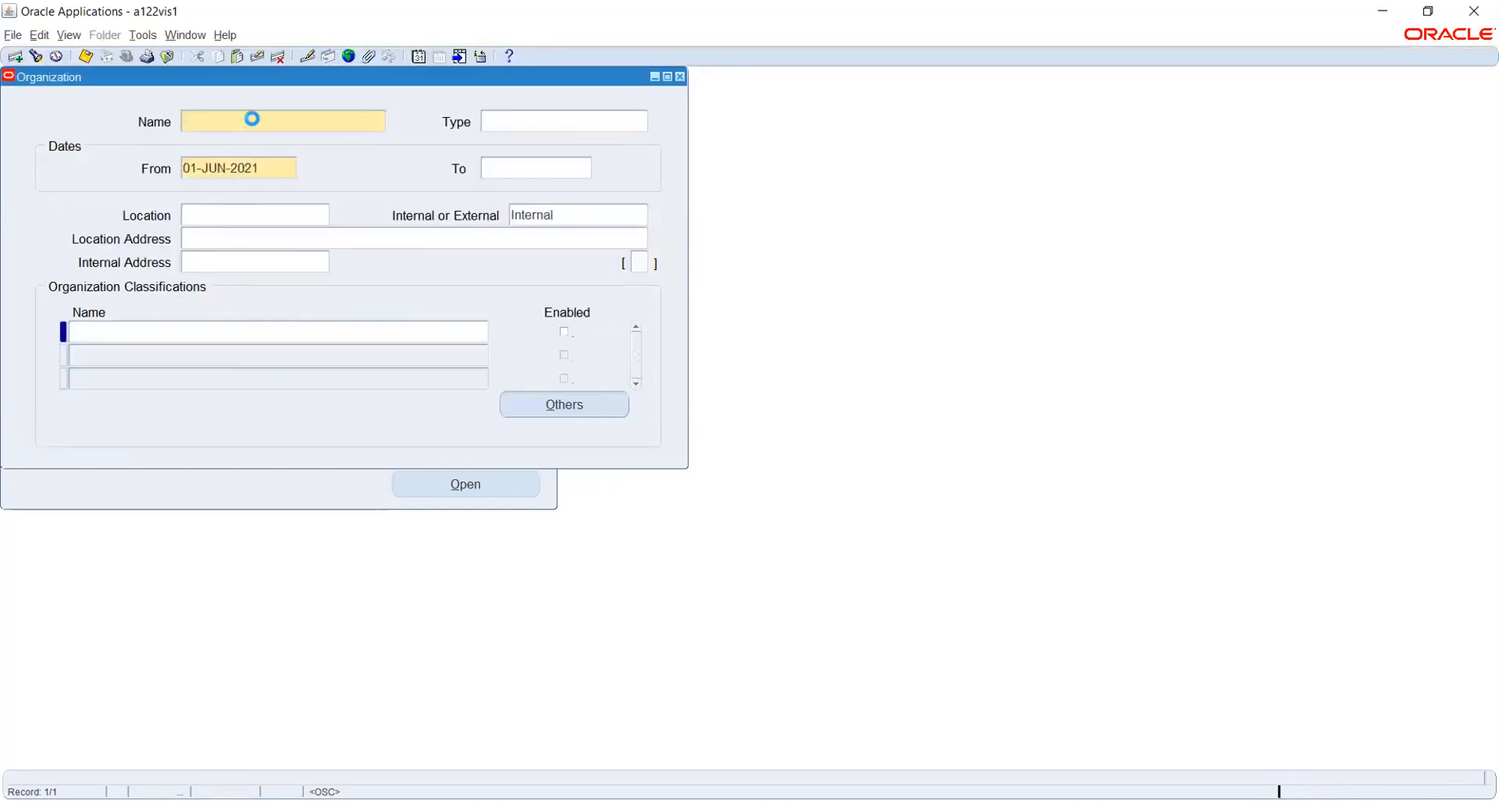
{"action": "type", "text": "Rel_Business Group"}
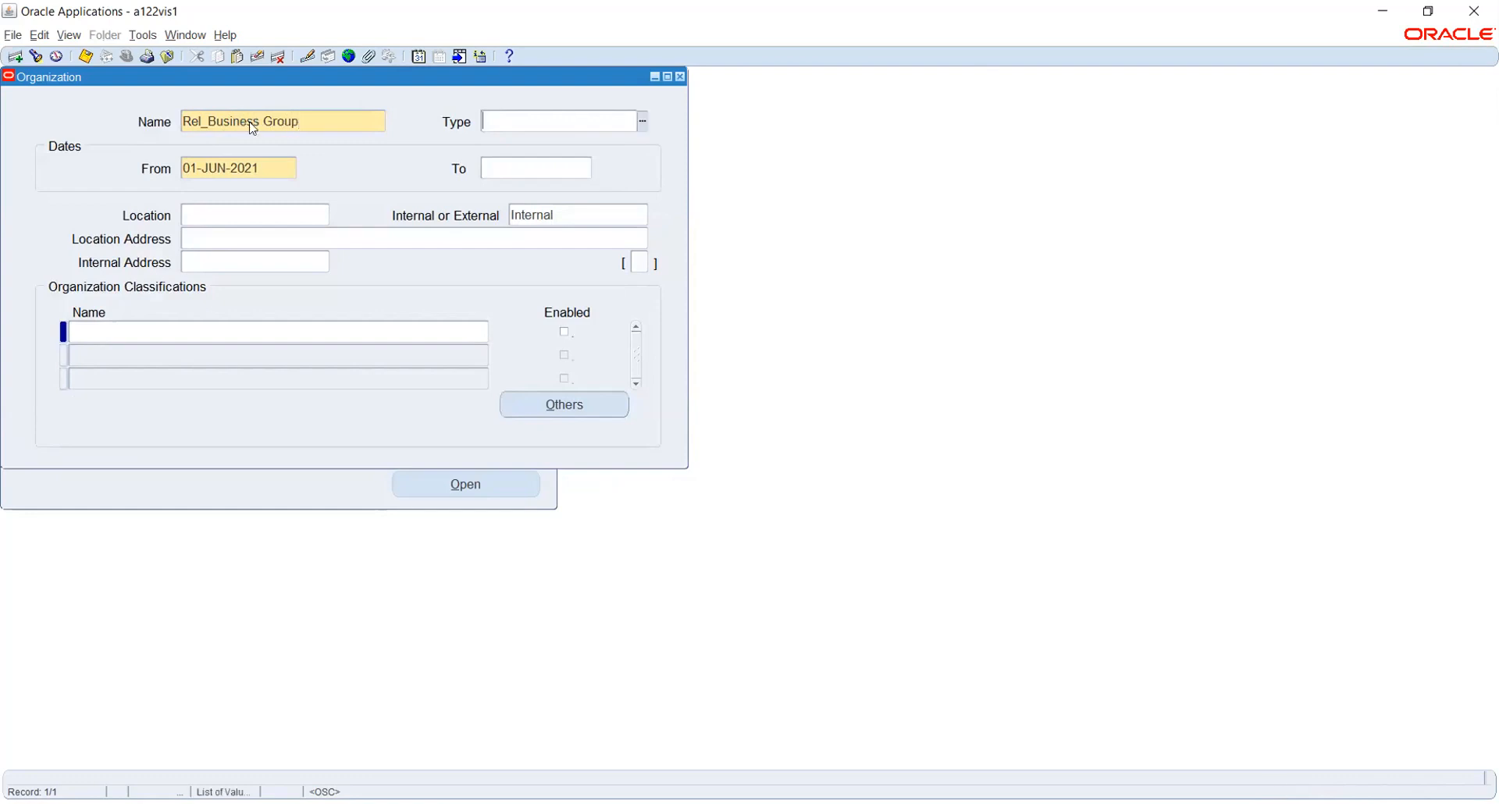
{"action": "key", "text": "Tab"}
{"action": "type", "text": "1"}
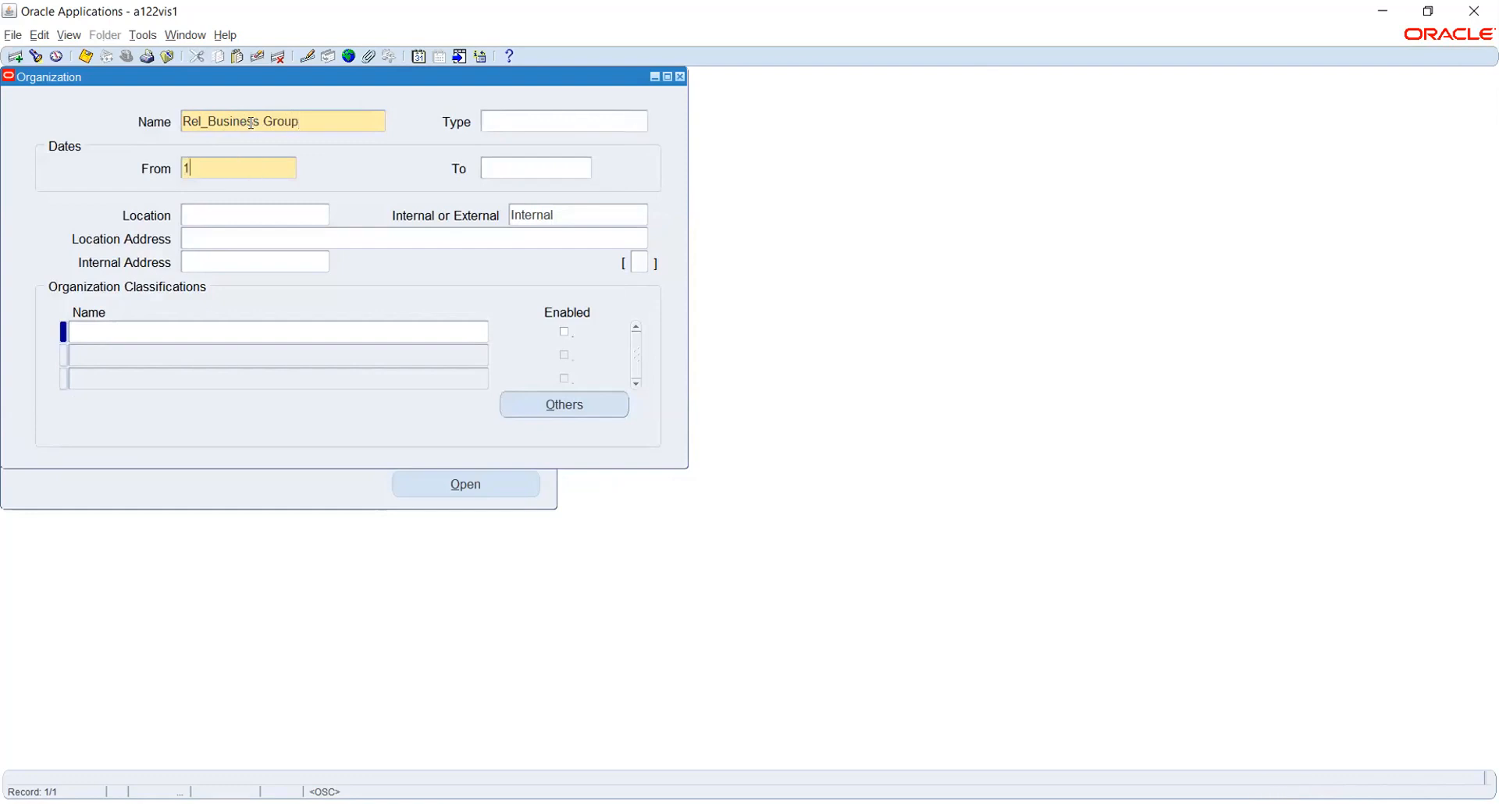
{"action": "type", "text": "-JAN-2021"}
{"action": "key", "text": "Tab"}
Assign the Rel_Business Group location and save the organization.
{"action": "left_click", "coordinate": [216, 210]}
{"action": "type", "text": "re"}
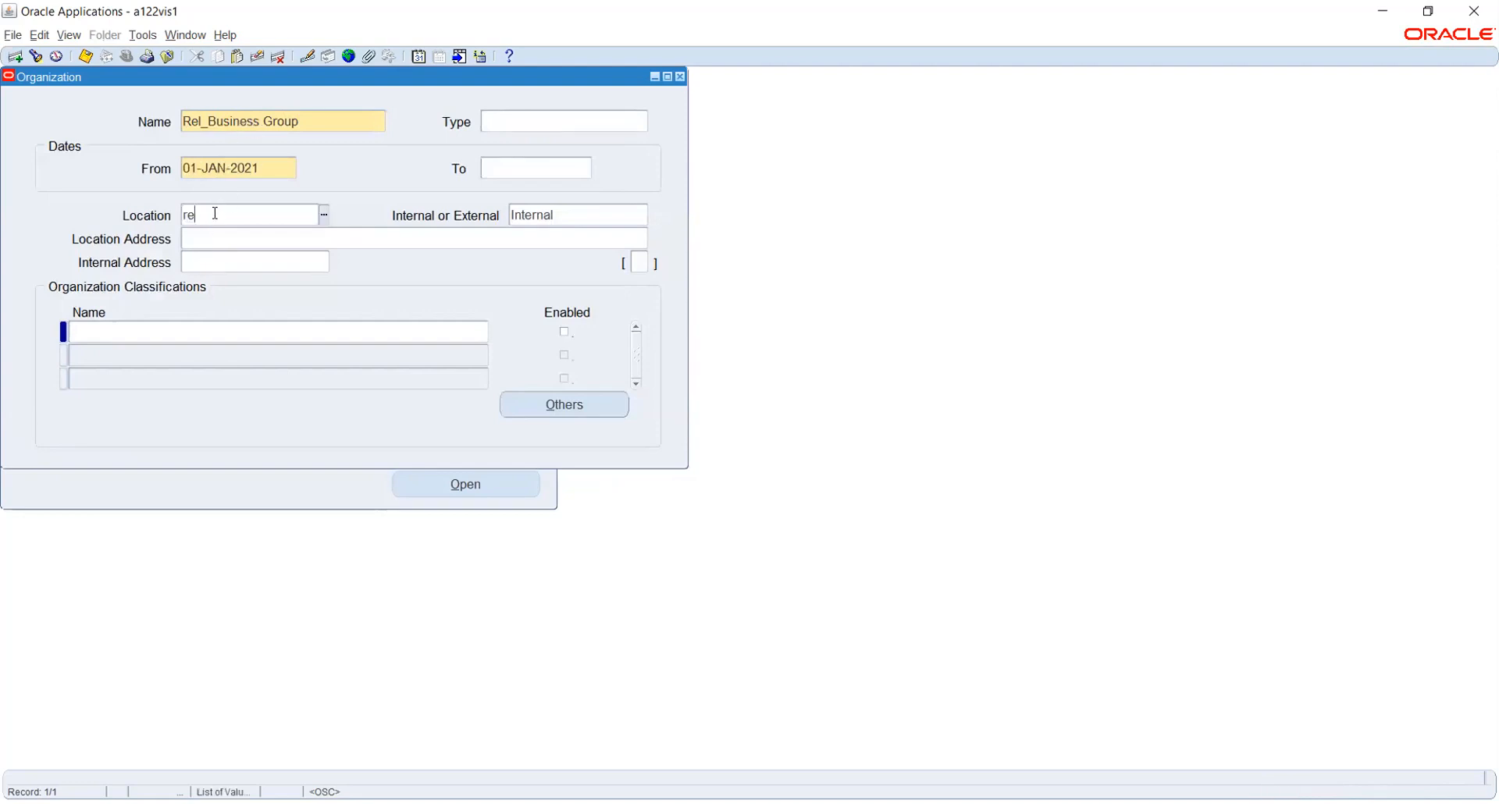
{"action": "type", "text": "l_b"}
{"action": "key", "text": "Tab"}
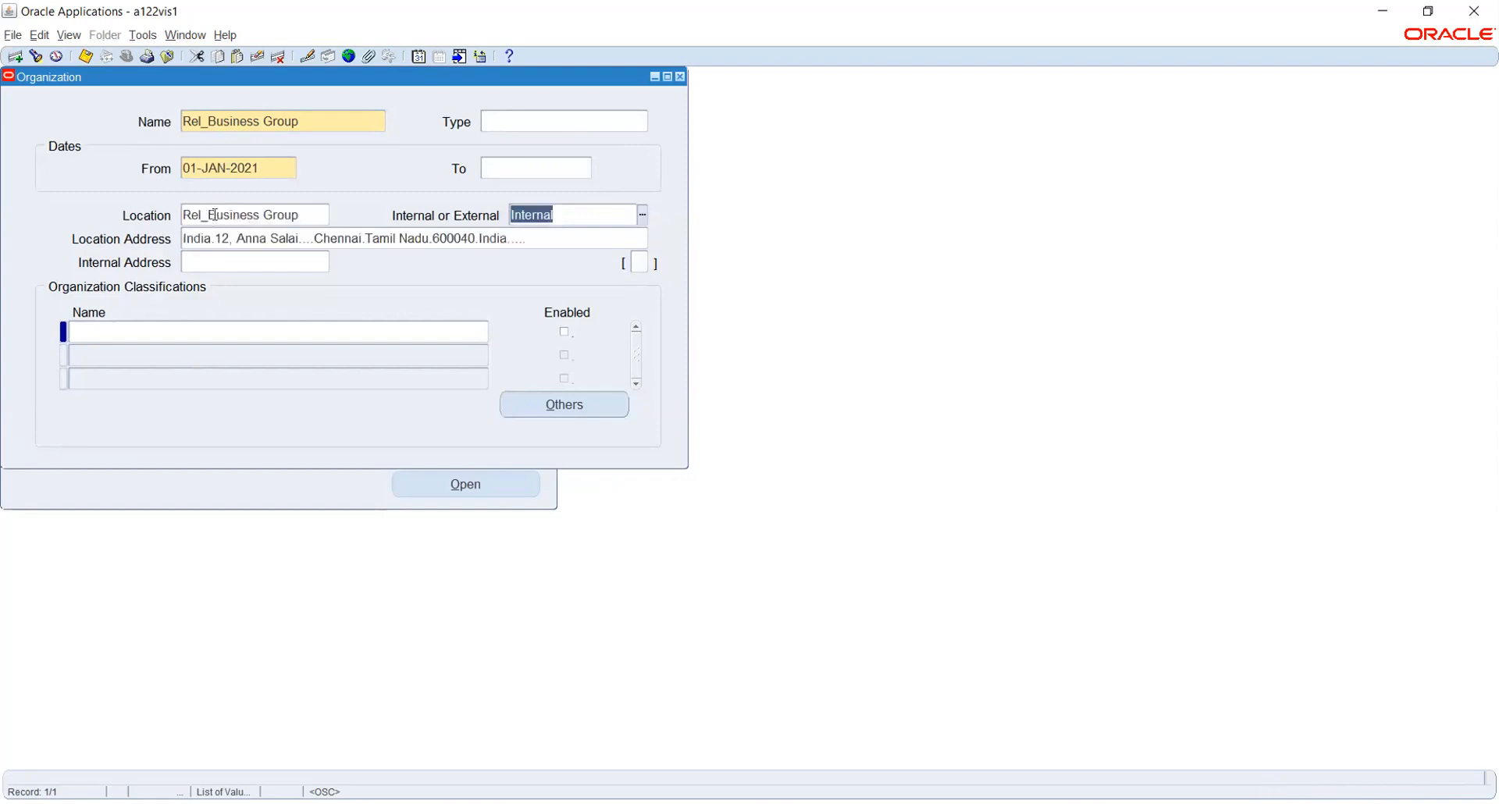
{"action": "key", "text": "ctrl+s"}
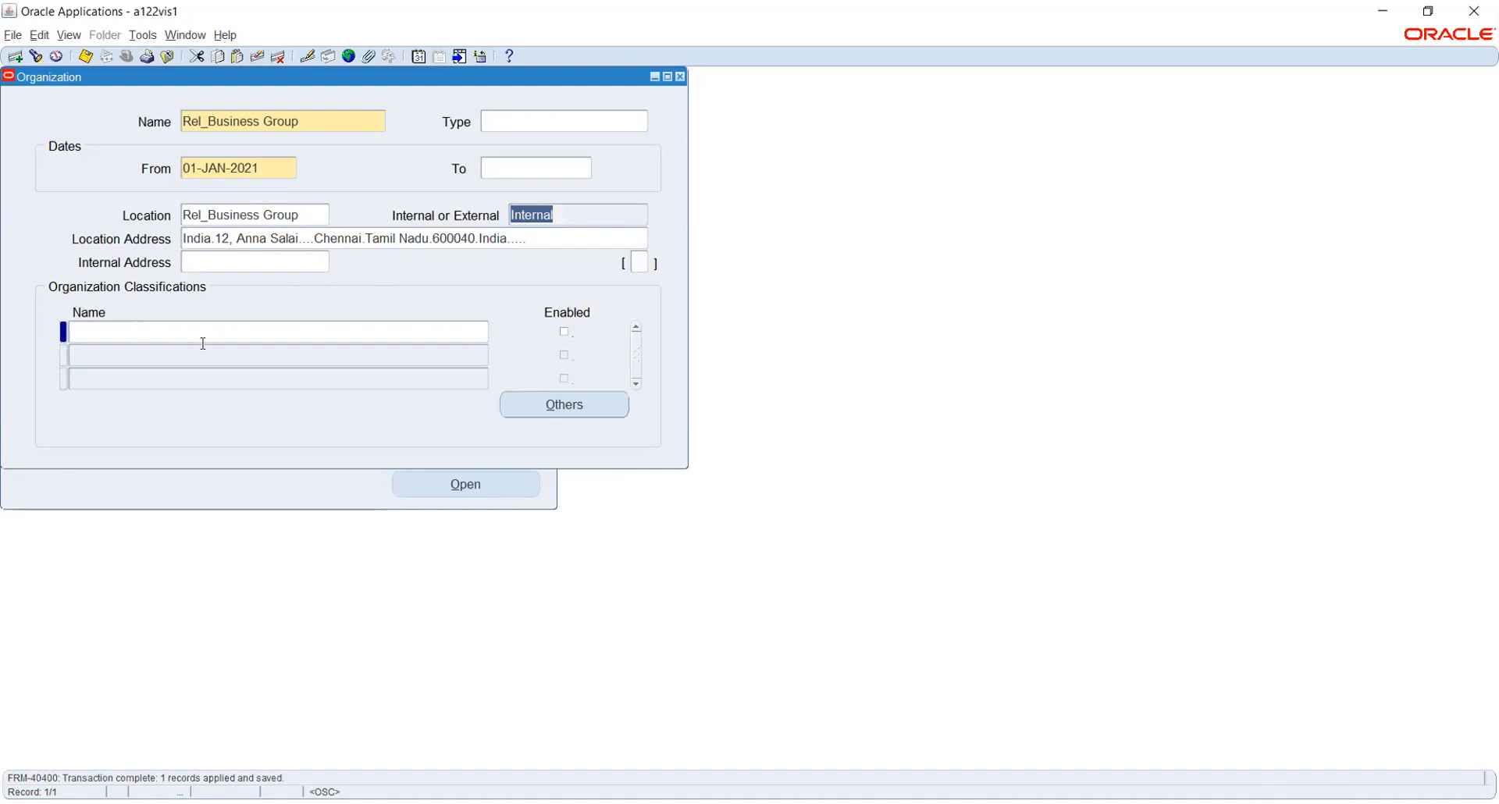
{"action": "left_click", "coordinate": [197, 331]}
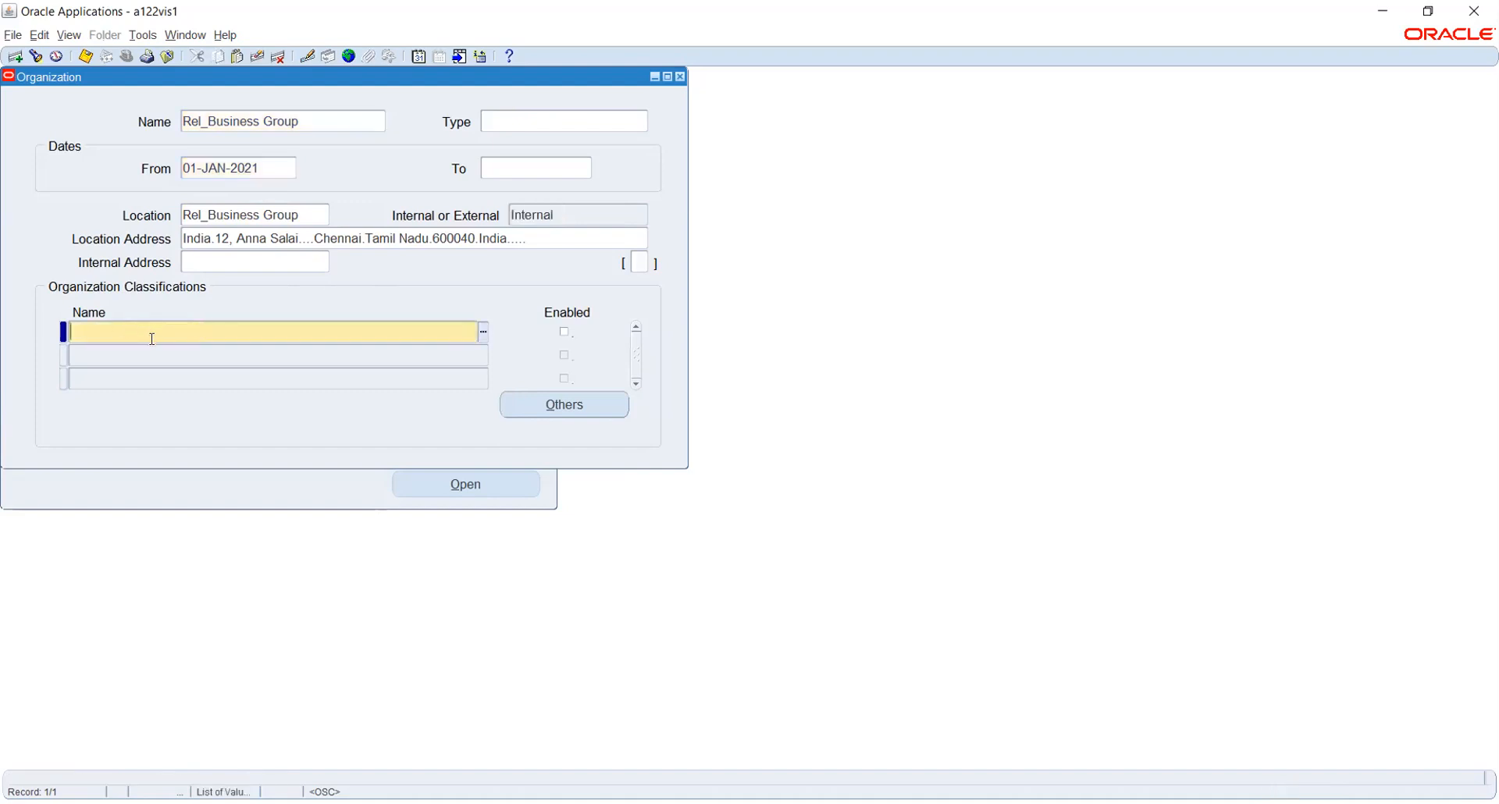
Add an enabled Business Group classification and save it.
{"action": "type", "text": "Bus"}
{"action": "key", "text": "Tab"}
{"action": "key", "text": "space"}
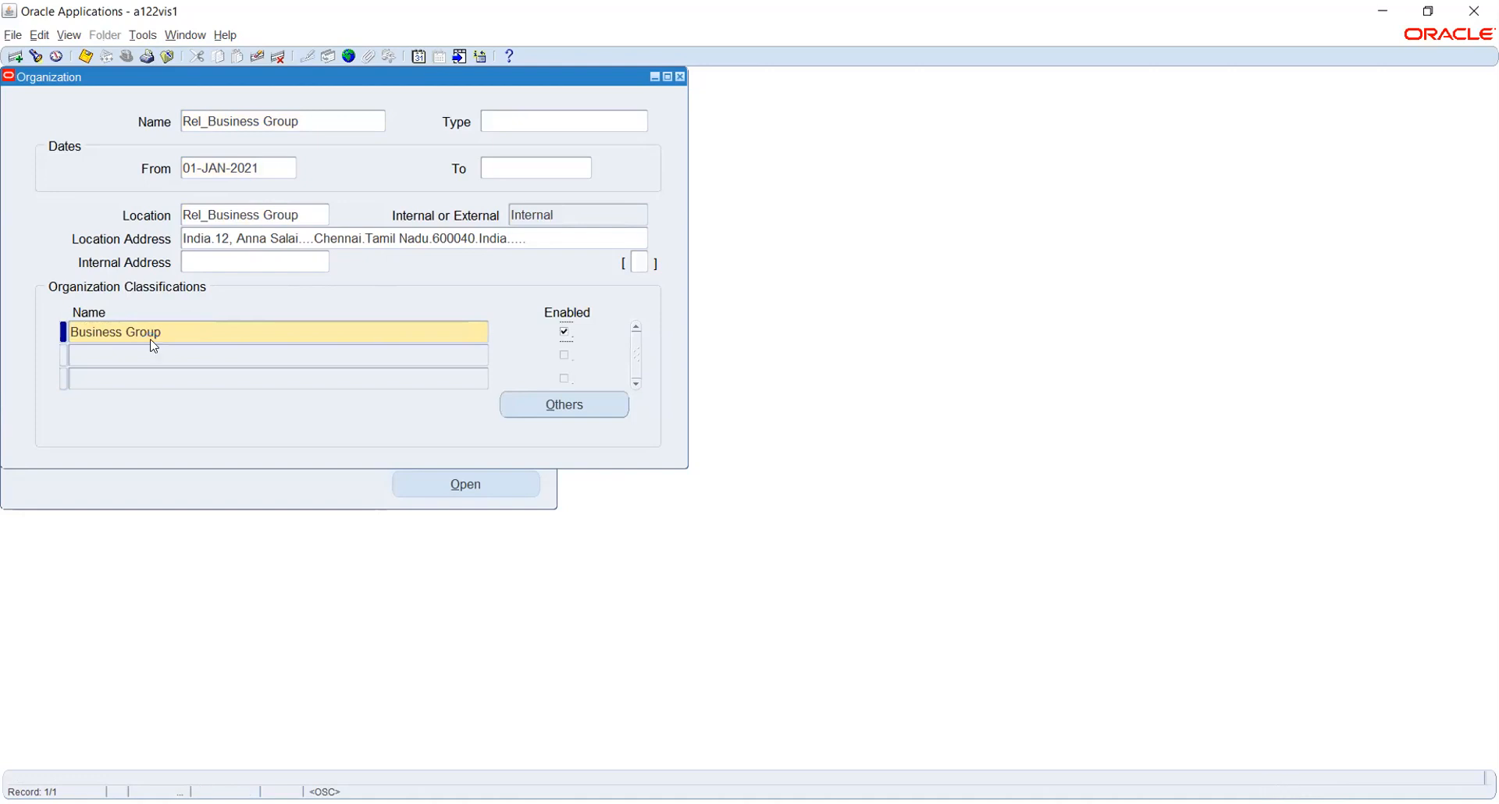
{"action": "key", "text": "ctrl+s"}
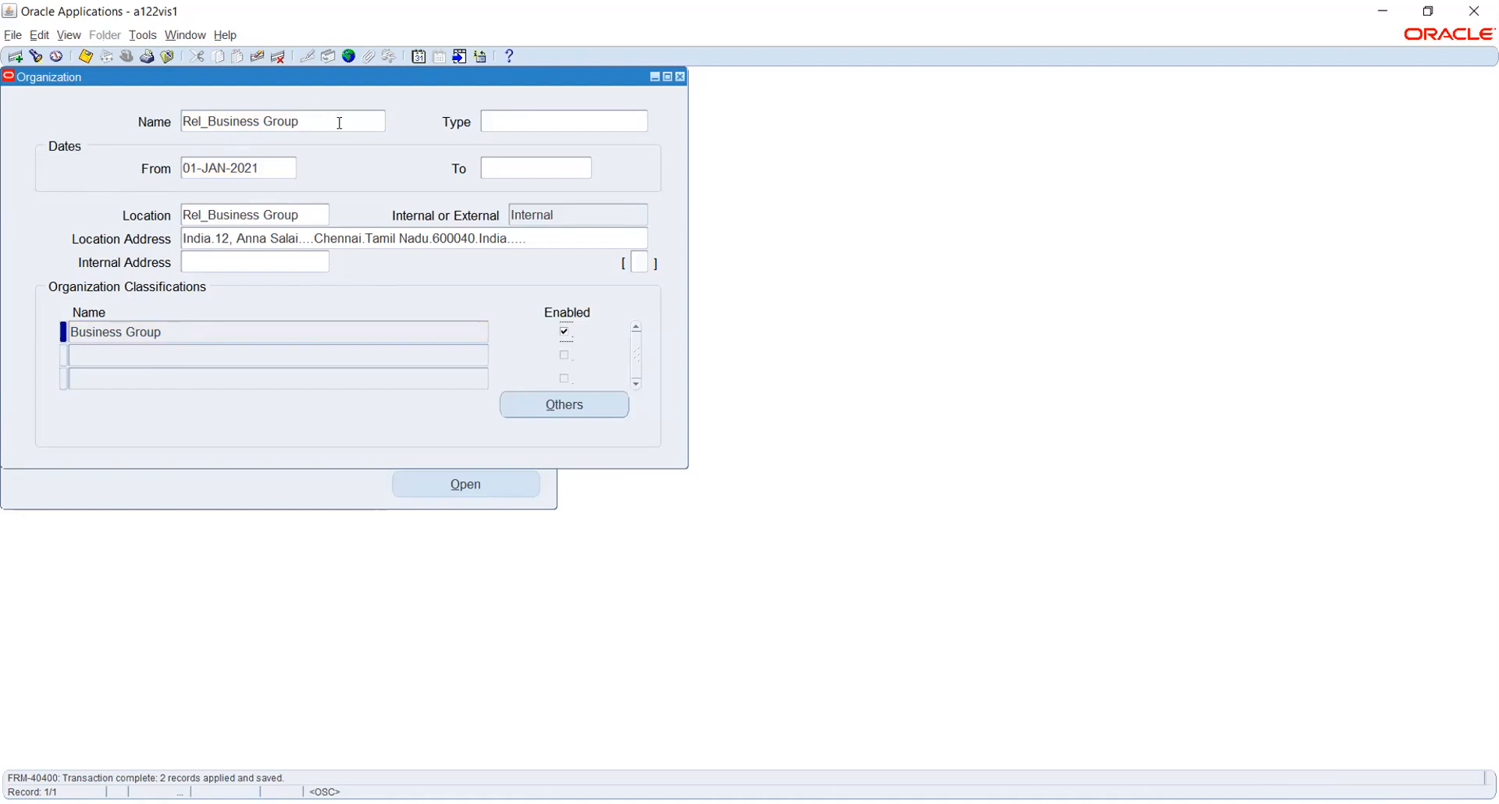
Browse the classification list, including GRE / Legal Entity, then cancel without choosing one.
{"action": "left_click", "coordinate": [226, 349]}
{"action": "left_click", "coordinate": [483, 356]}
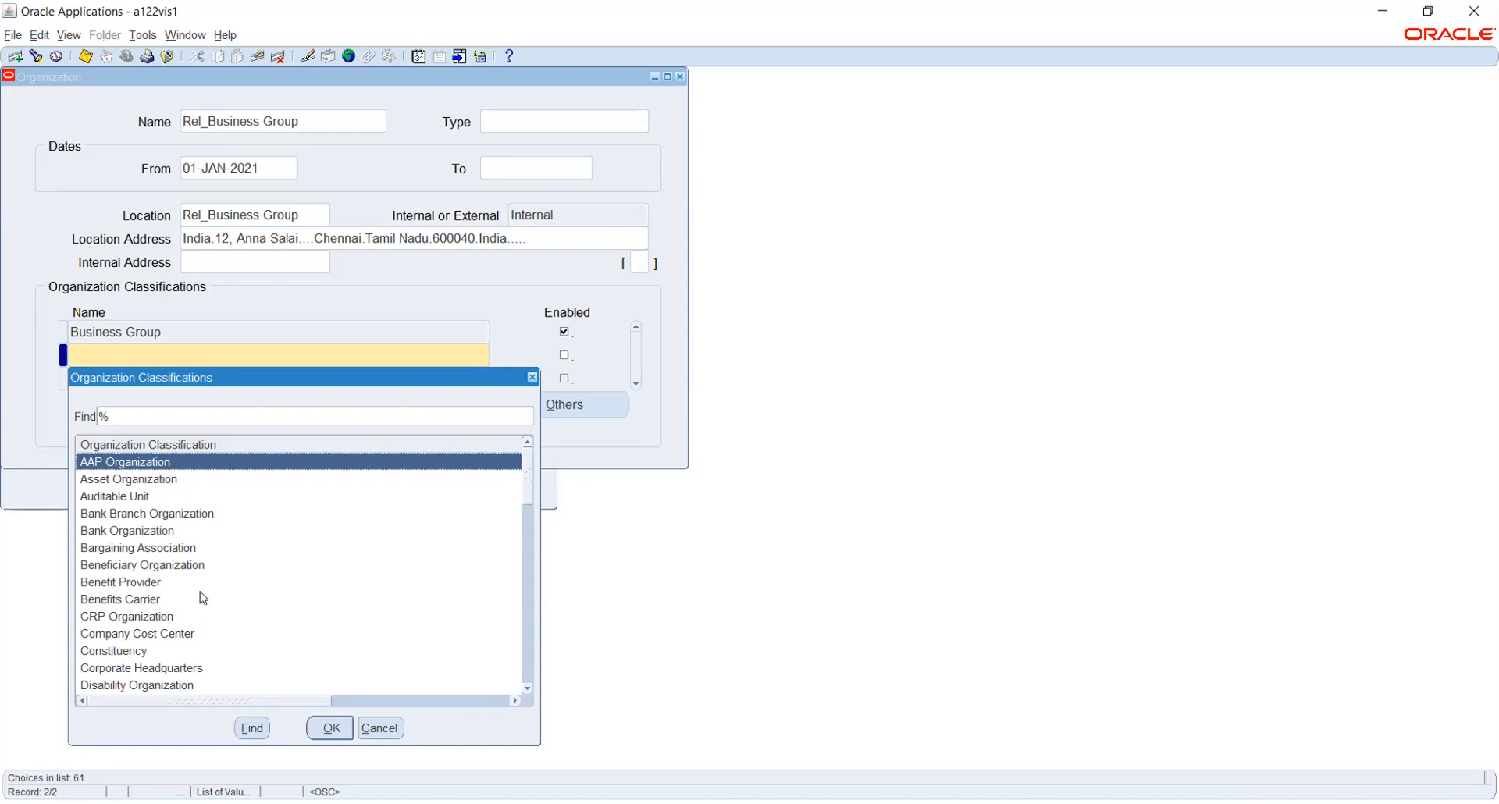
{"action": "scroll", "coordinate": [338, 513], "scroll_direction": "down", "scroll_amount": 5}
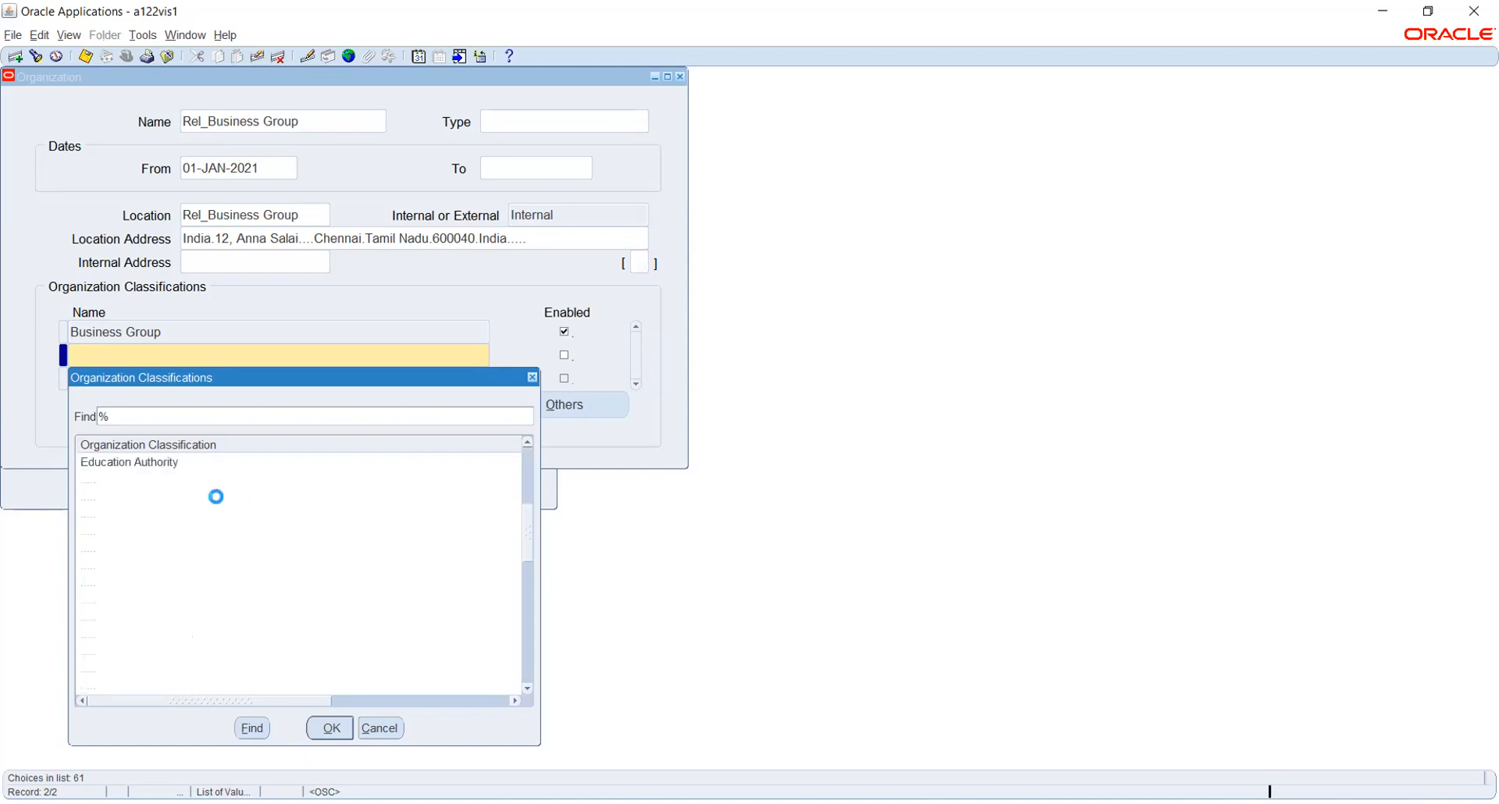
{"action": "left_click", "coordinate": [161, 531]}
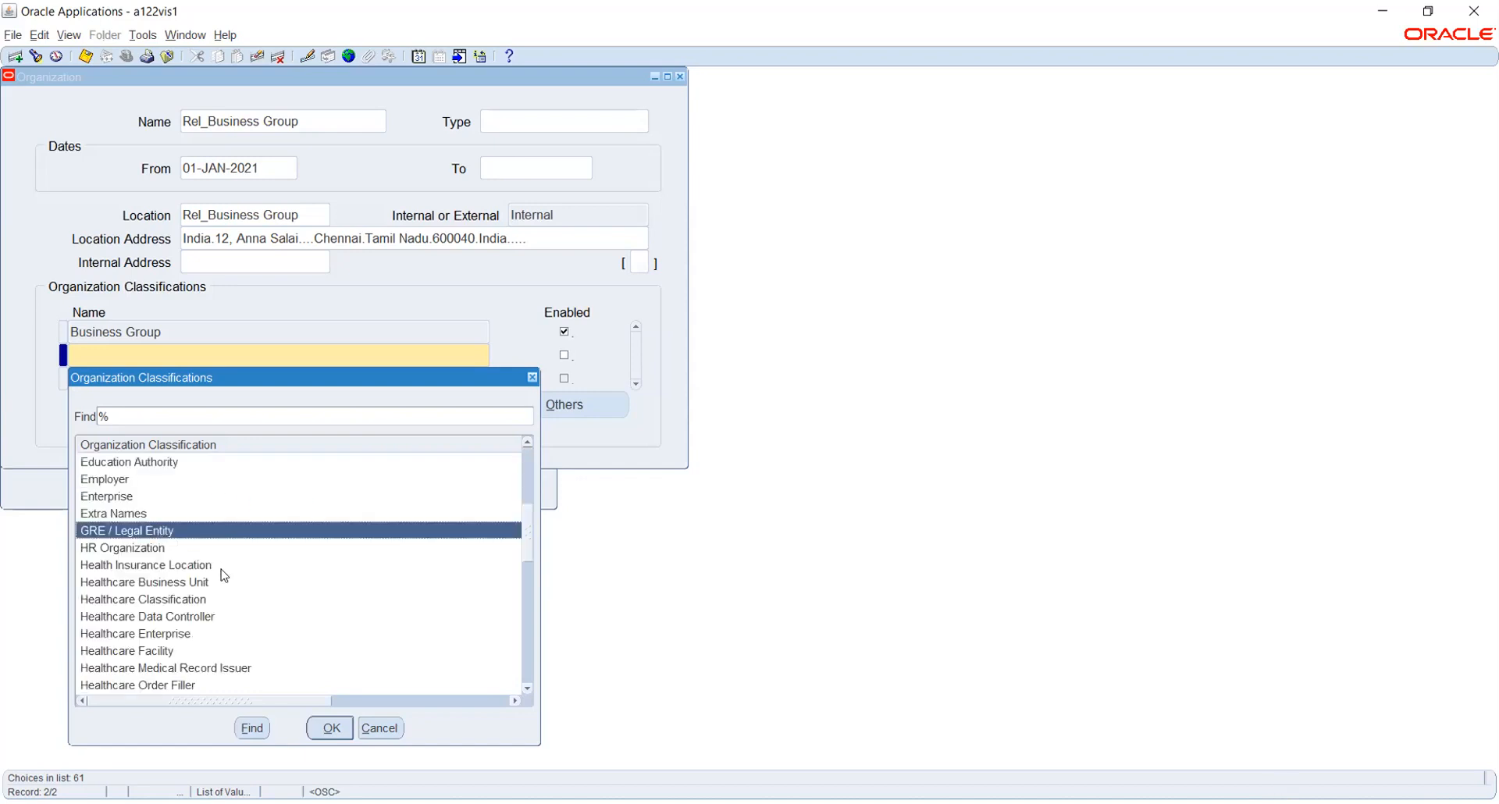
{"action": "scroll", "coordinate": [226, 574], "scroll_direction": "down", "scroll_amount": 8}
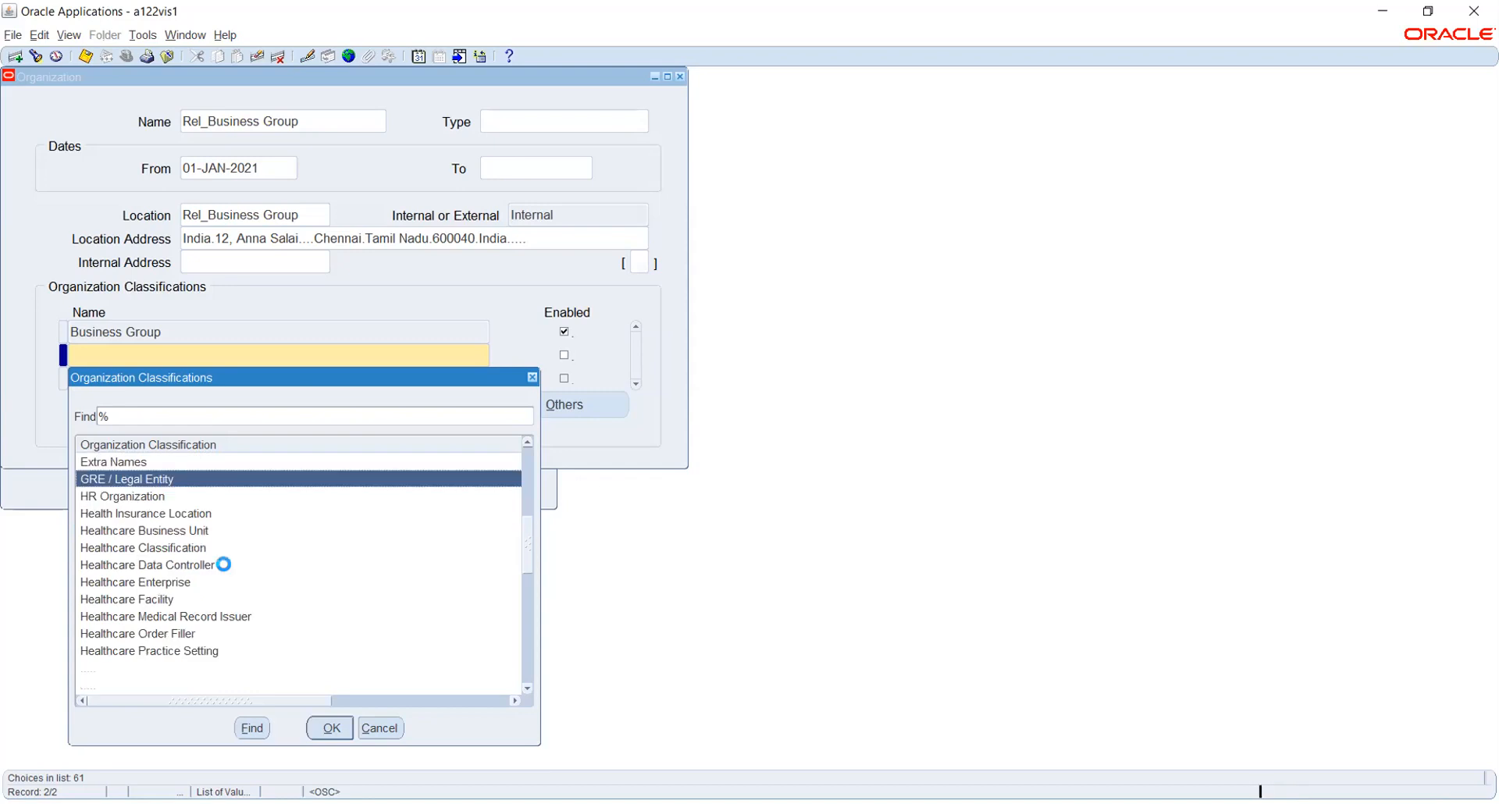
{"action": "scroll", "coordinate": [225, 570], "scroll_direction": "down", "scroll_amount": 4}
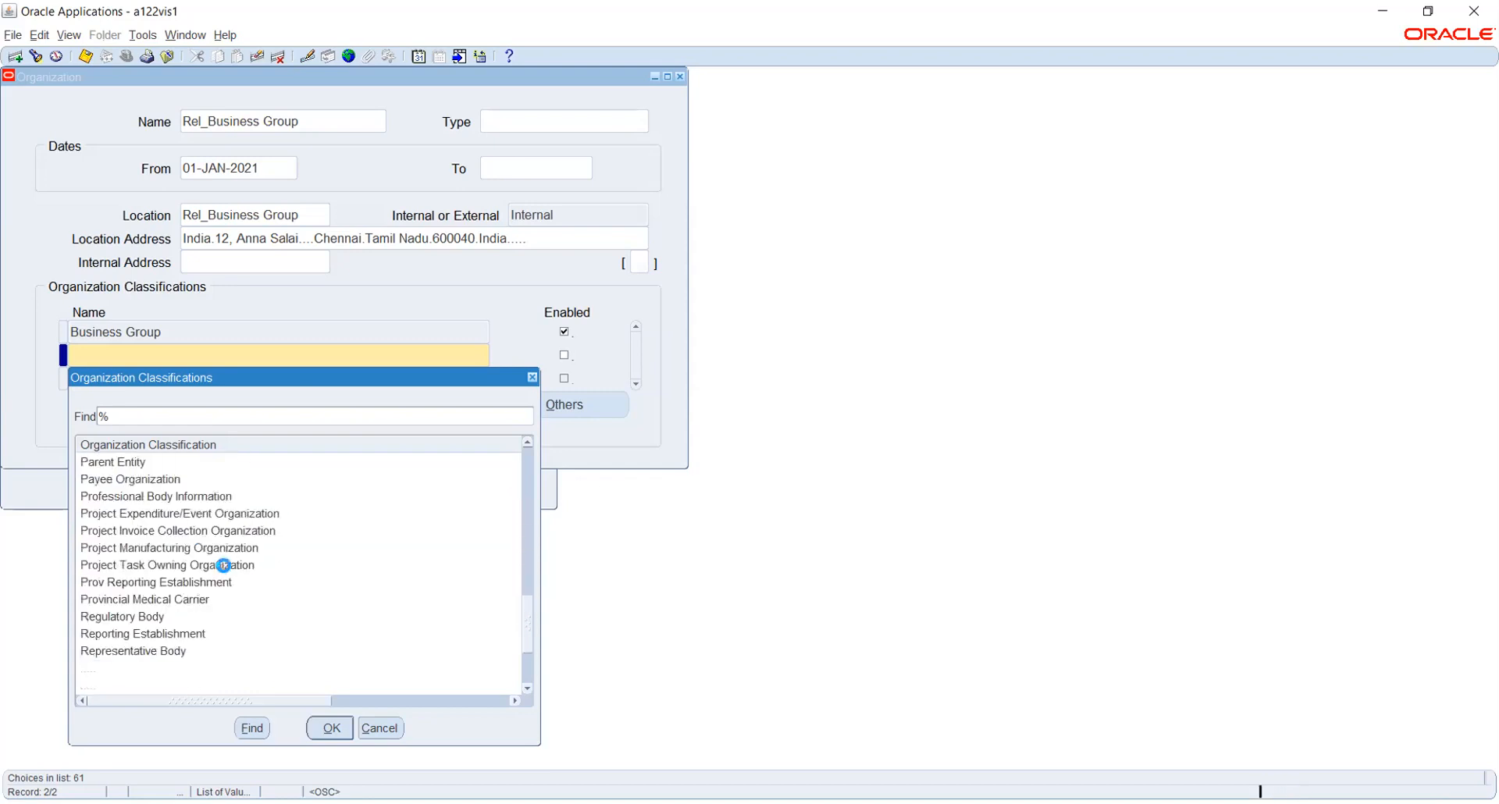
{"action": "scroll", "coordinate": [225, 569], "scroll_direction": "up", "scroll_amount": 4}
{"action": "scroll", "coordinate": [224, 567], "scroll_direction": "up", "scroll_amount": 10}
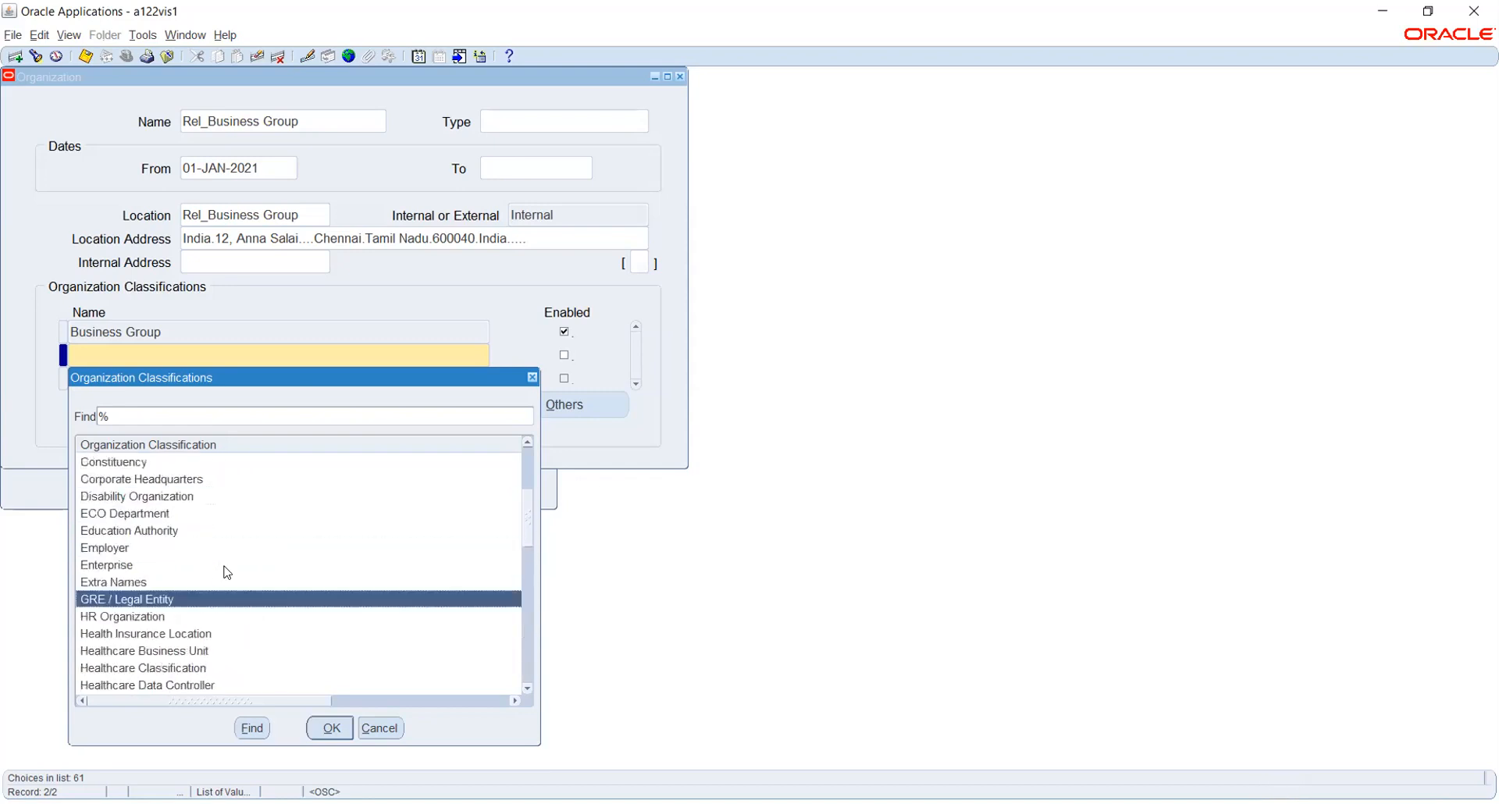
{"action": "left_click", "coordinate": [380, 727]}
{"action": "left_click", "coordinate": [308, 333]}
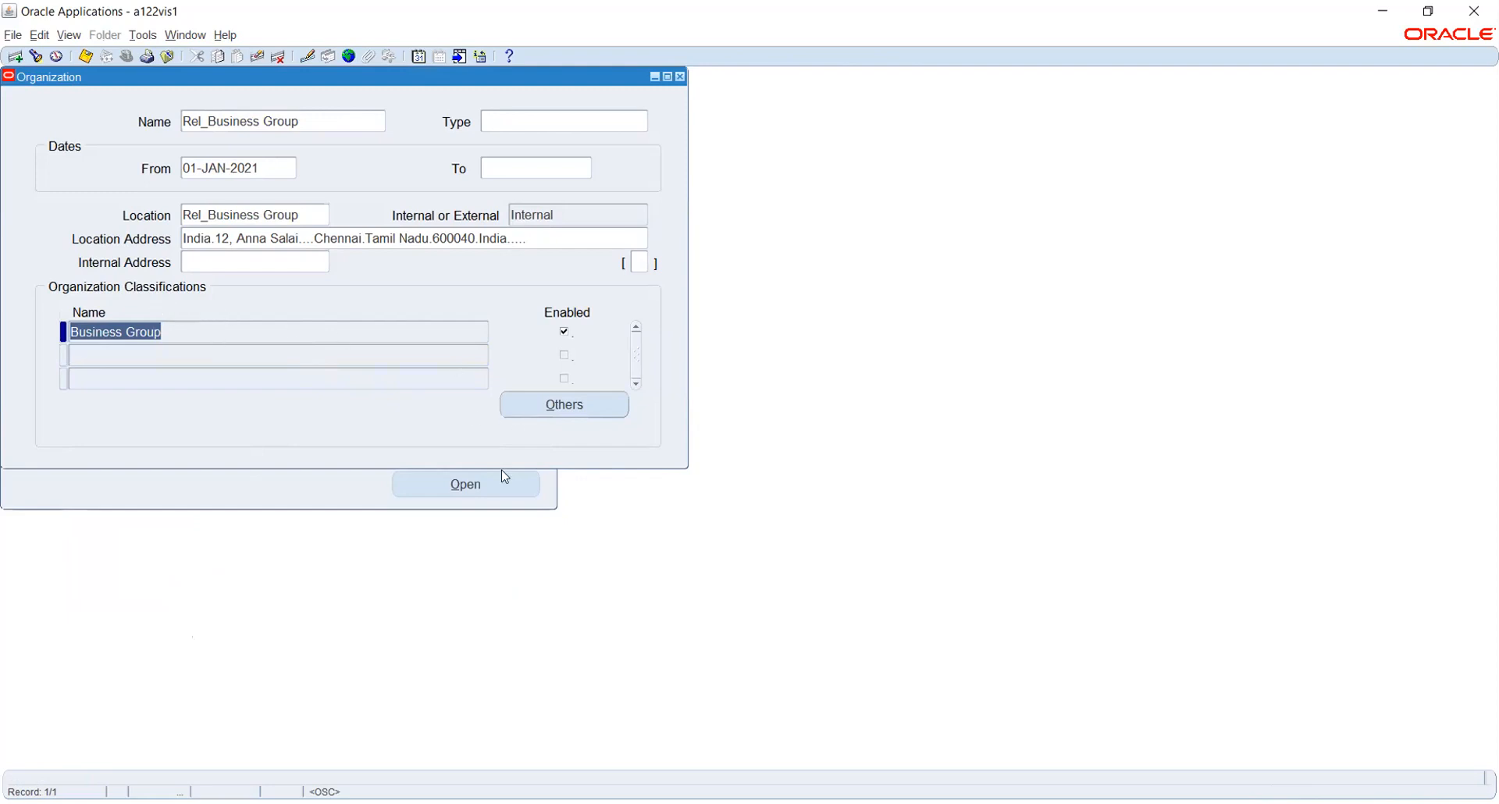
Choose '* Business Group Info.' from the Additional Organization Information list.
{"action": "left_click", "coordinate": [561, 405]}
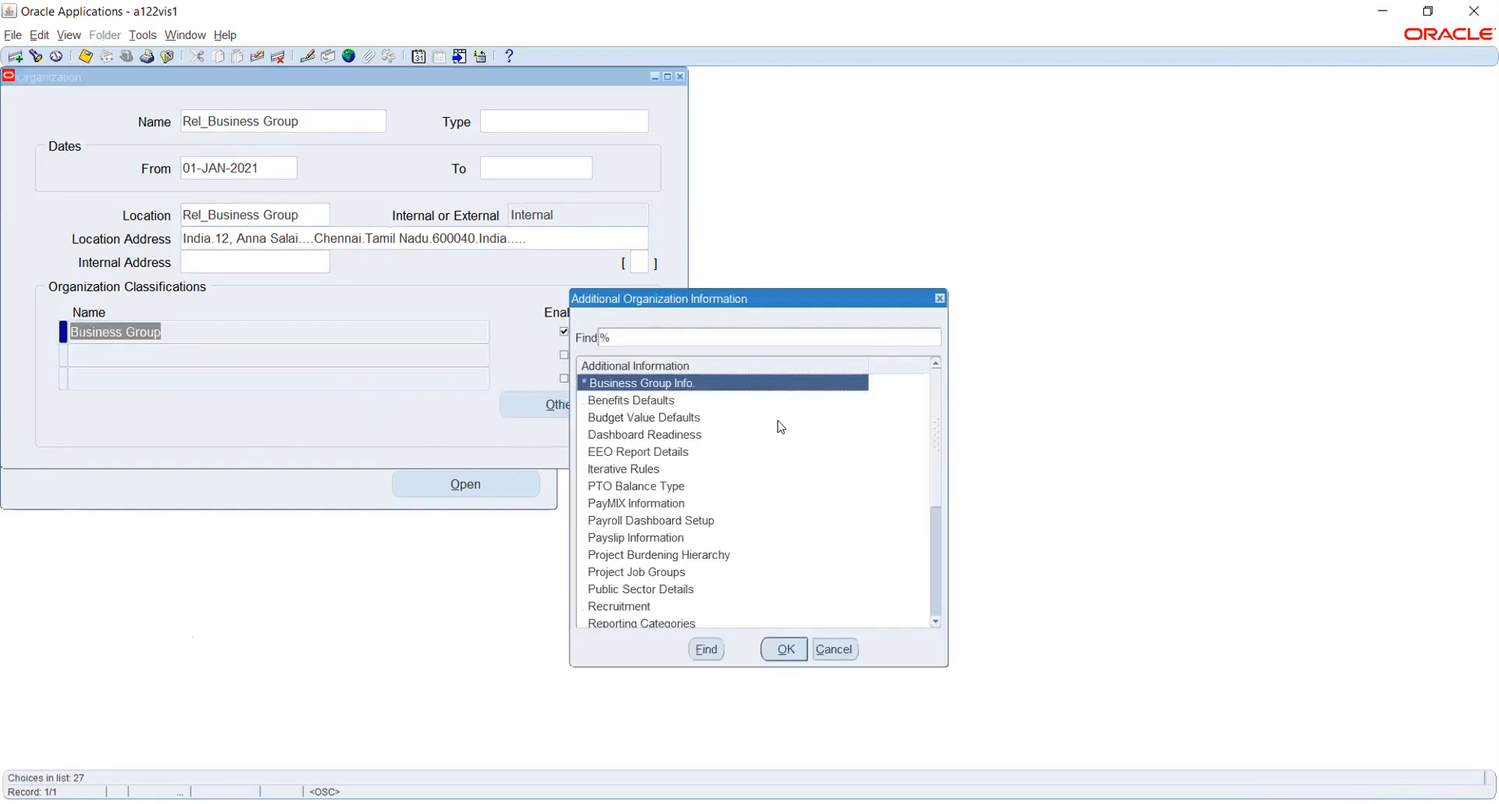
{"action": "scroll", "coordinate": [748, 457], "scroll_direction": "down", "scroll_amount": 4}
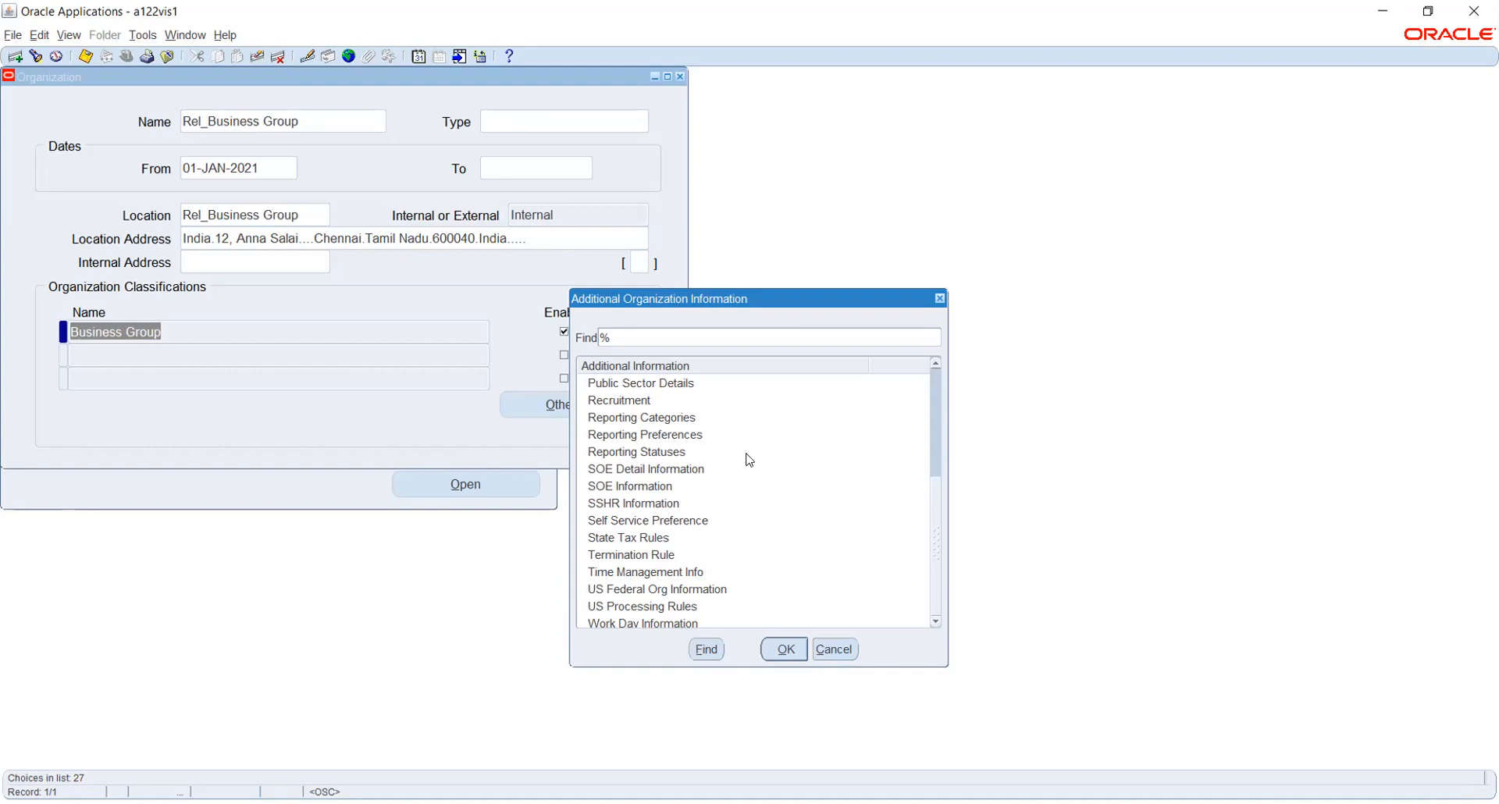
{"action": "scroll", "coordinate": [747, 460], "scroll_direction": "up", "scroll_amount": 4}
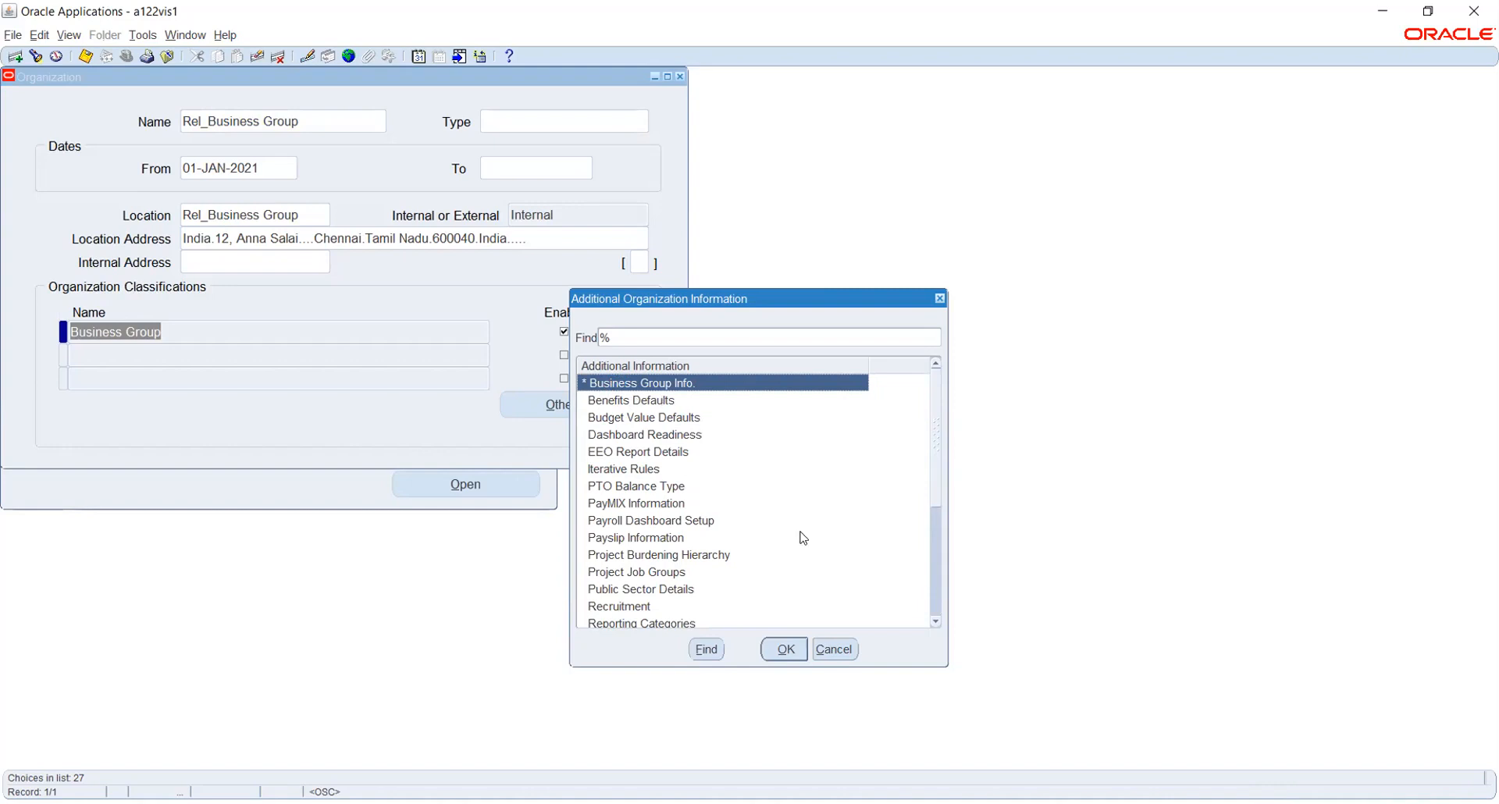
{"action": "left_click", "coordinate": [783, 648]}
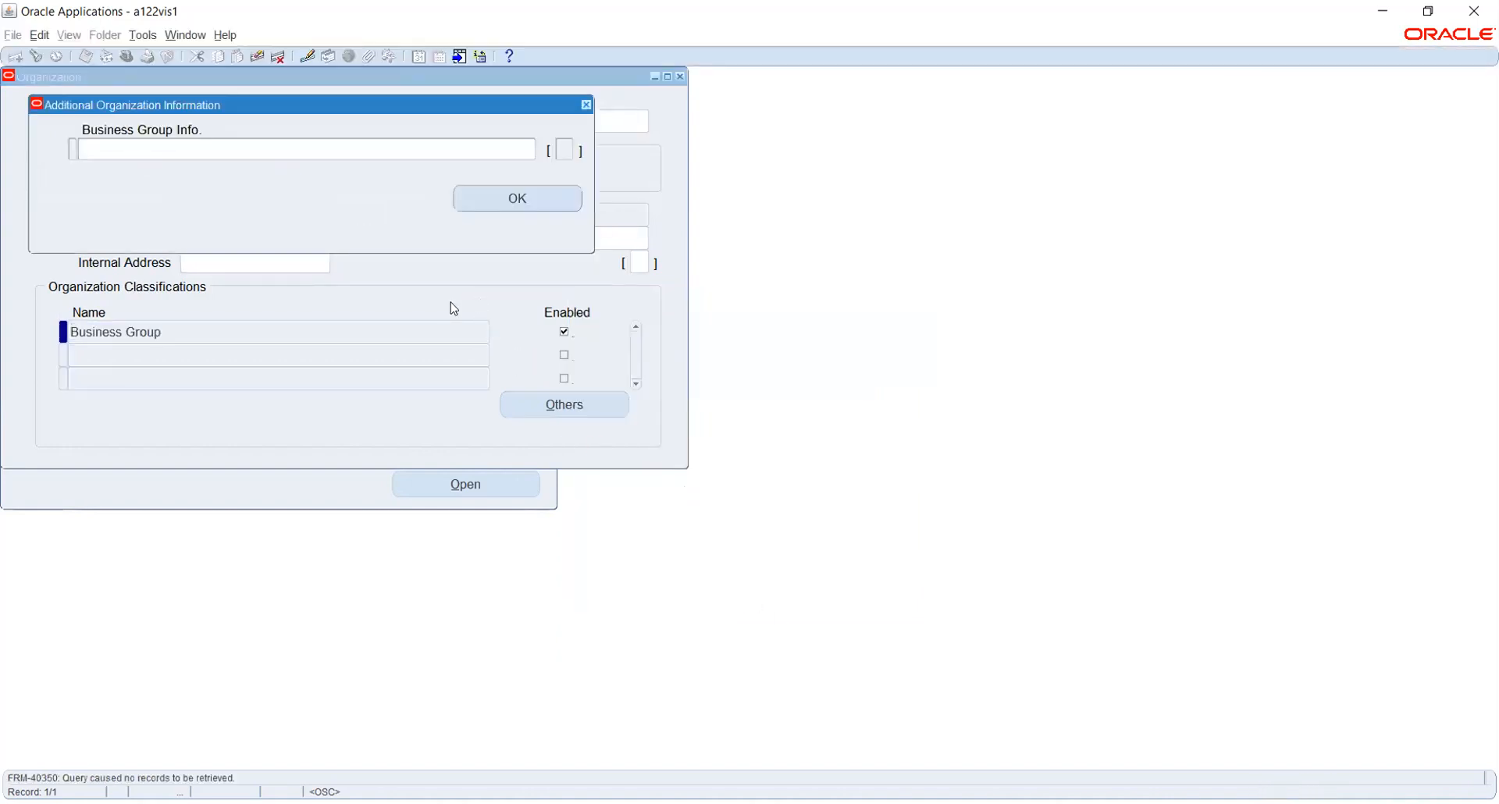
Enter short name R_BG and set employee, applicant and contingent worker numbering to Automatic.
{"action": "left_click", "coordinate": [334, 147]}
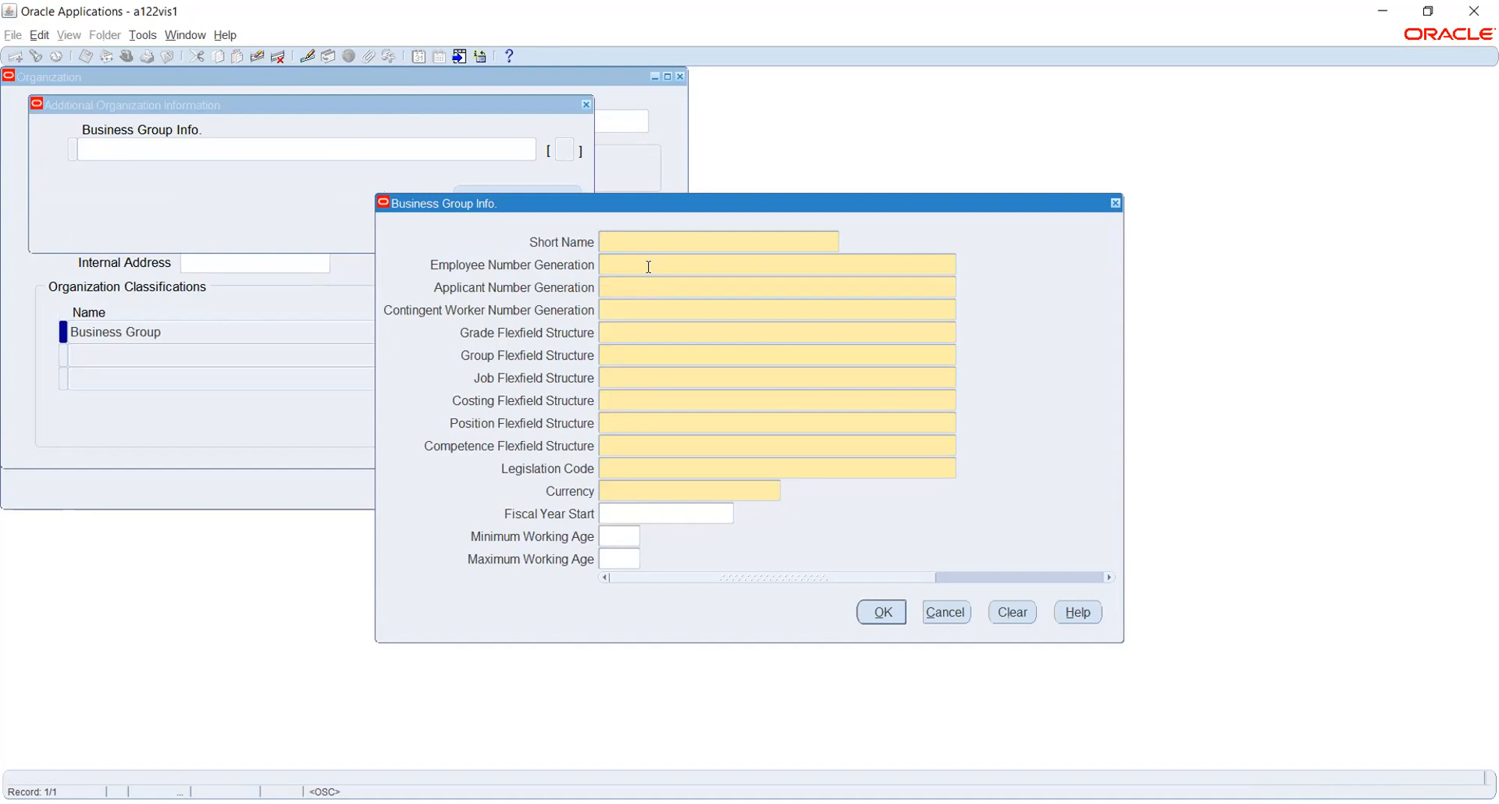
{"action": "type", "text": "R_BG"}
{"action": "left_click", "coordinate": [649, 270]}
{"action": "type", "text": "A"}
{"action": "key", "text": "Tab"}
{"action": "type", "text": "A"}
{"action": "key", "text": "Tab"}
{"action": "left_click", "coordinate": [964, 310]}
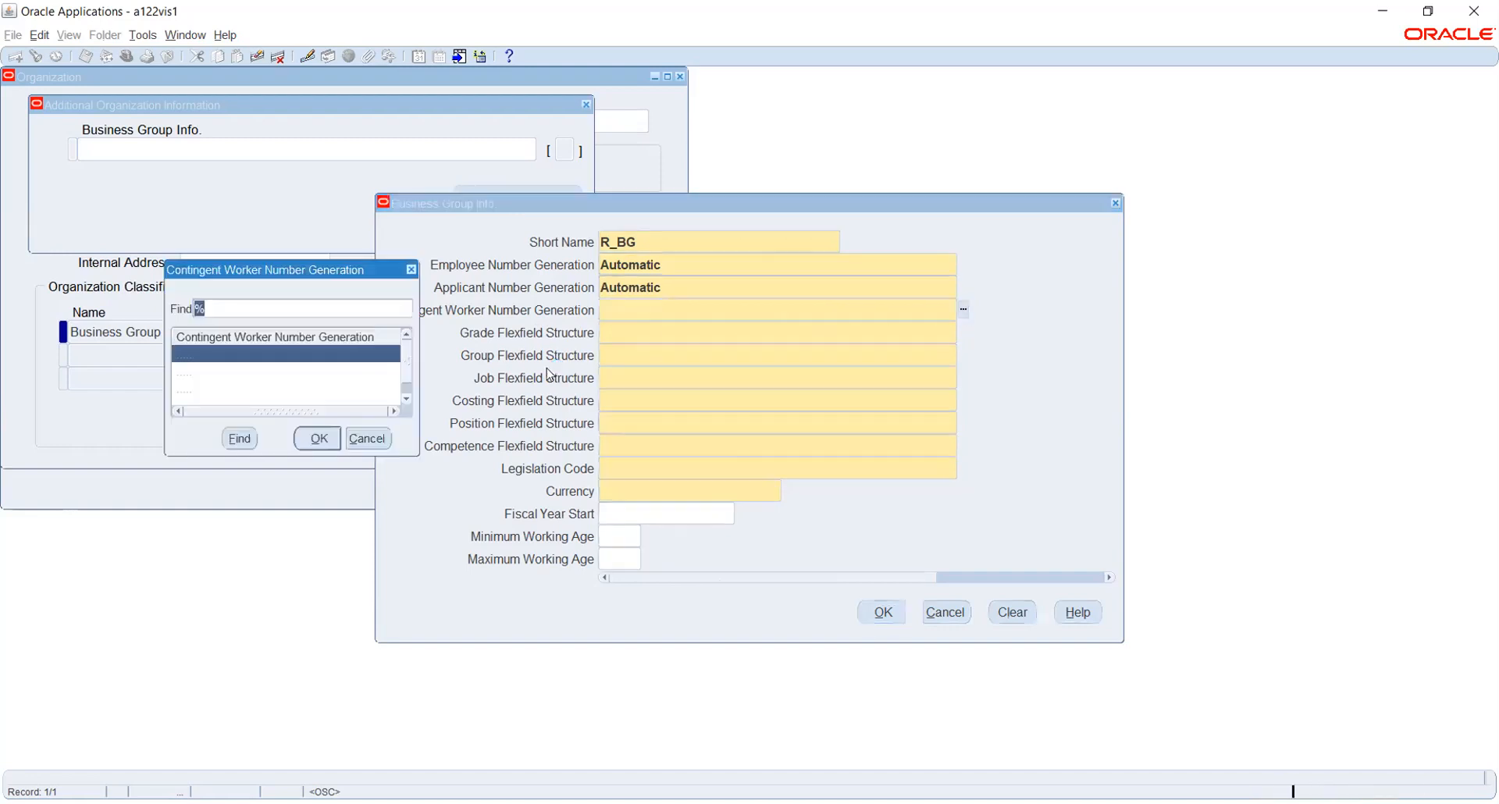
{"action": "left_click", "coordinate": [331, 434]}
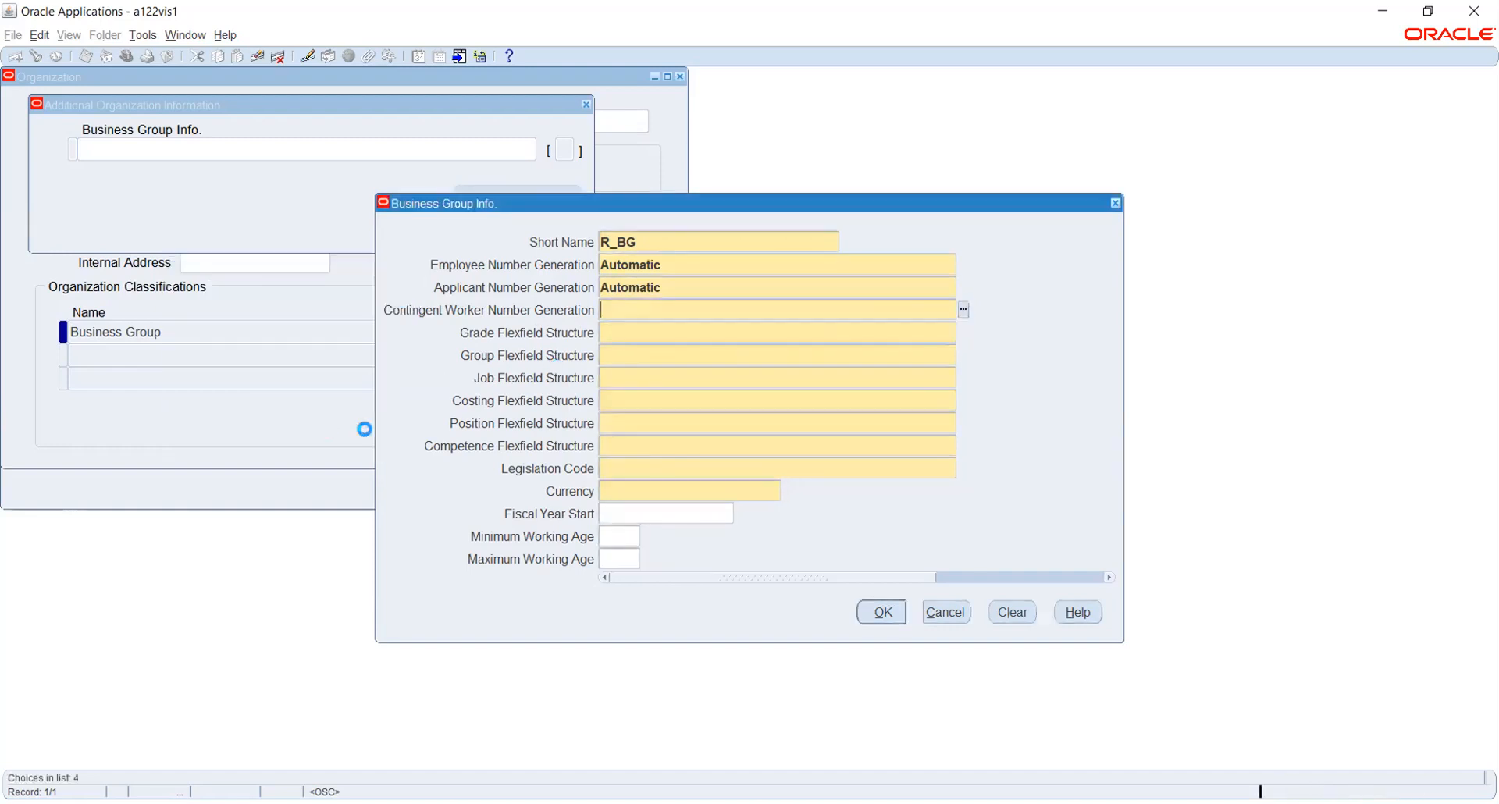
Select Grade Flexfield as the grade structure and begin searching group flexfield structures.
{"action": "type", "text": "g"}
{"action": "left_click", "coordinate": [961, 334]}
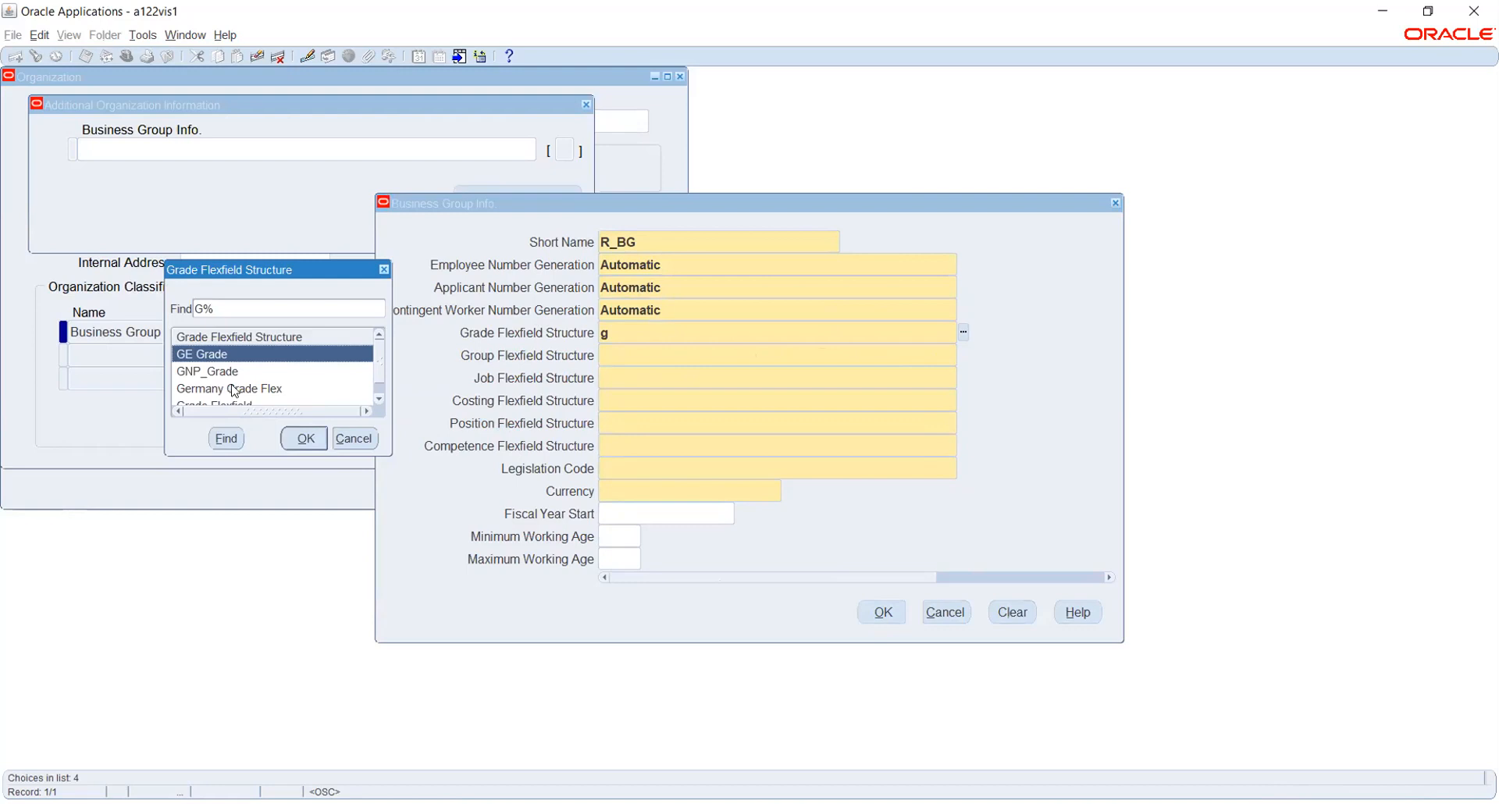
{"action": "left_click", "coordinate": [233, 388]}
{"action": "scroll", "coordinate": [263, 367], "scroll_direction": "down", "scroll_amount": 1}
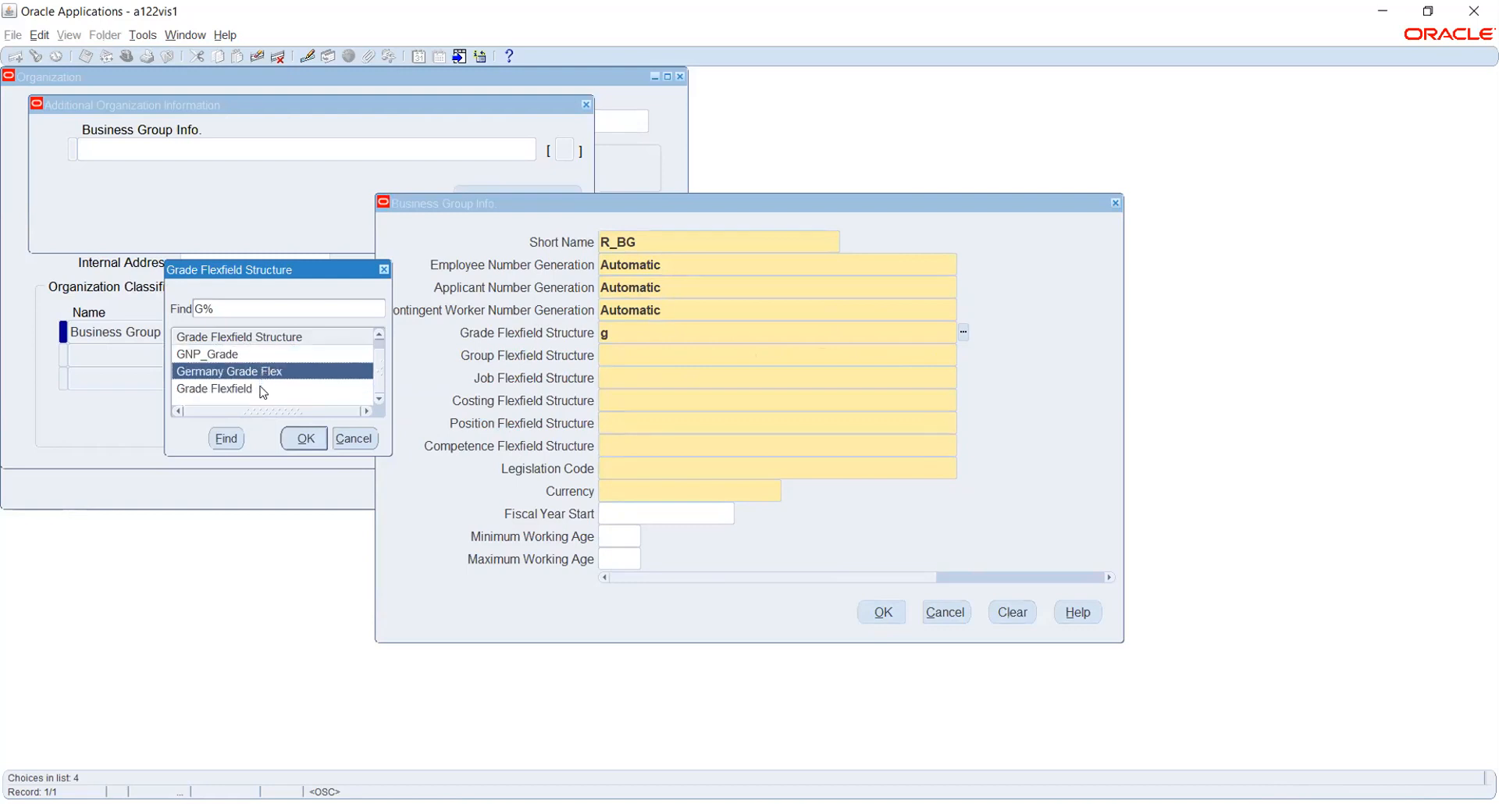
{"action": "left_click", "coordinate": [245, 388]}
{"action": "left_click", "coordinate": [304, 439]}
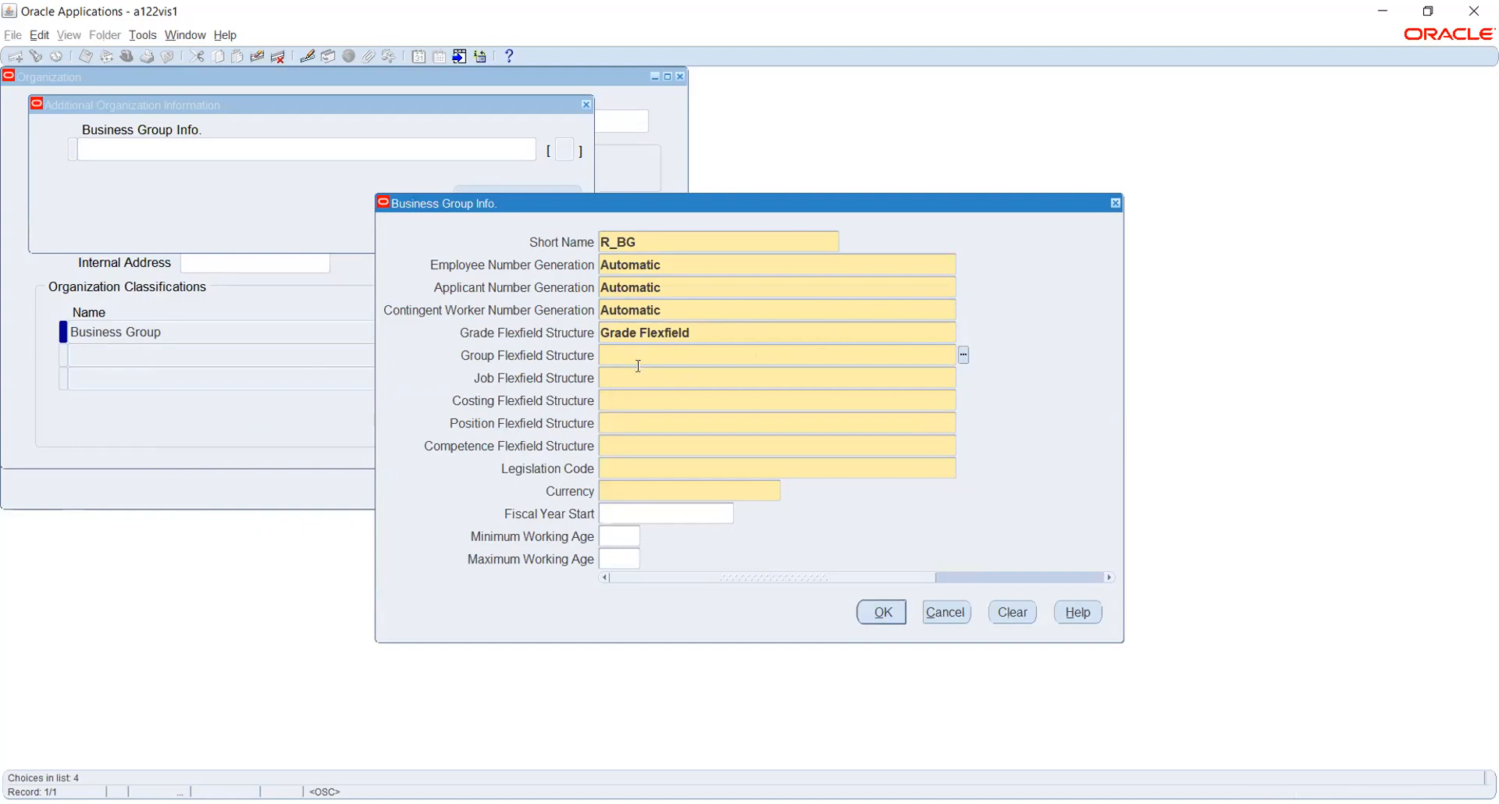
{"action": "type", "text": "grade"}
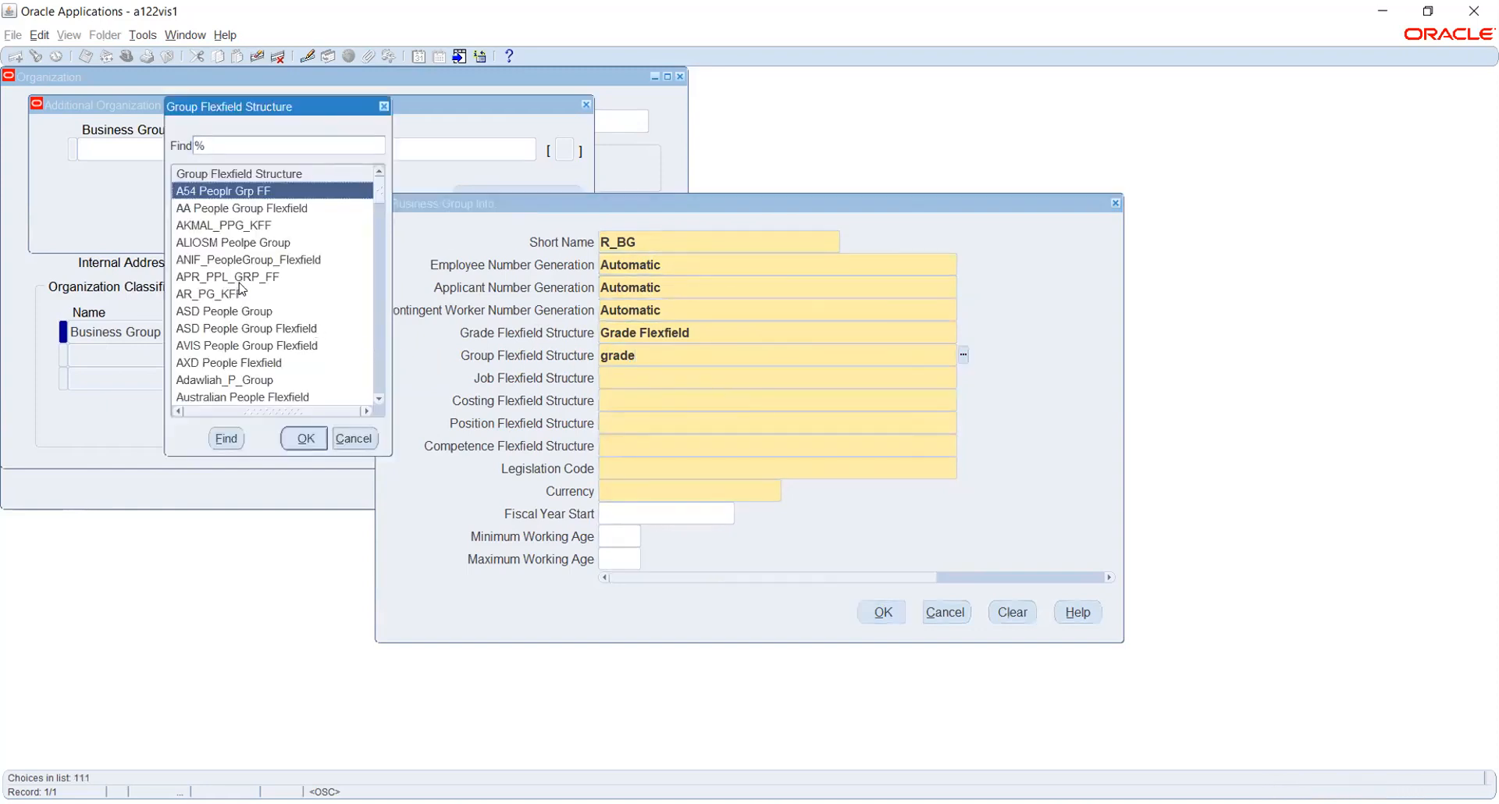
{"action": "type", "text": "g"}
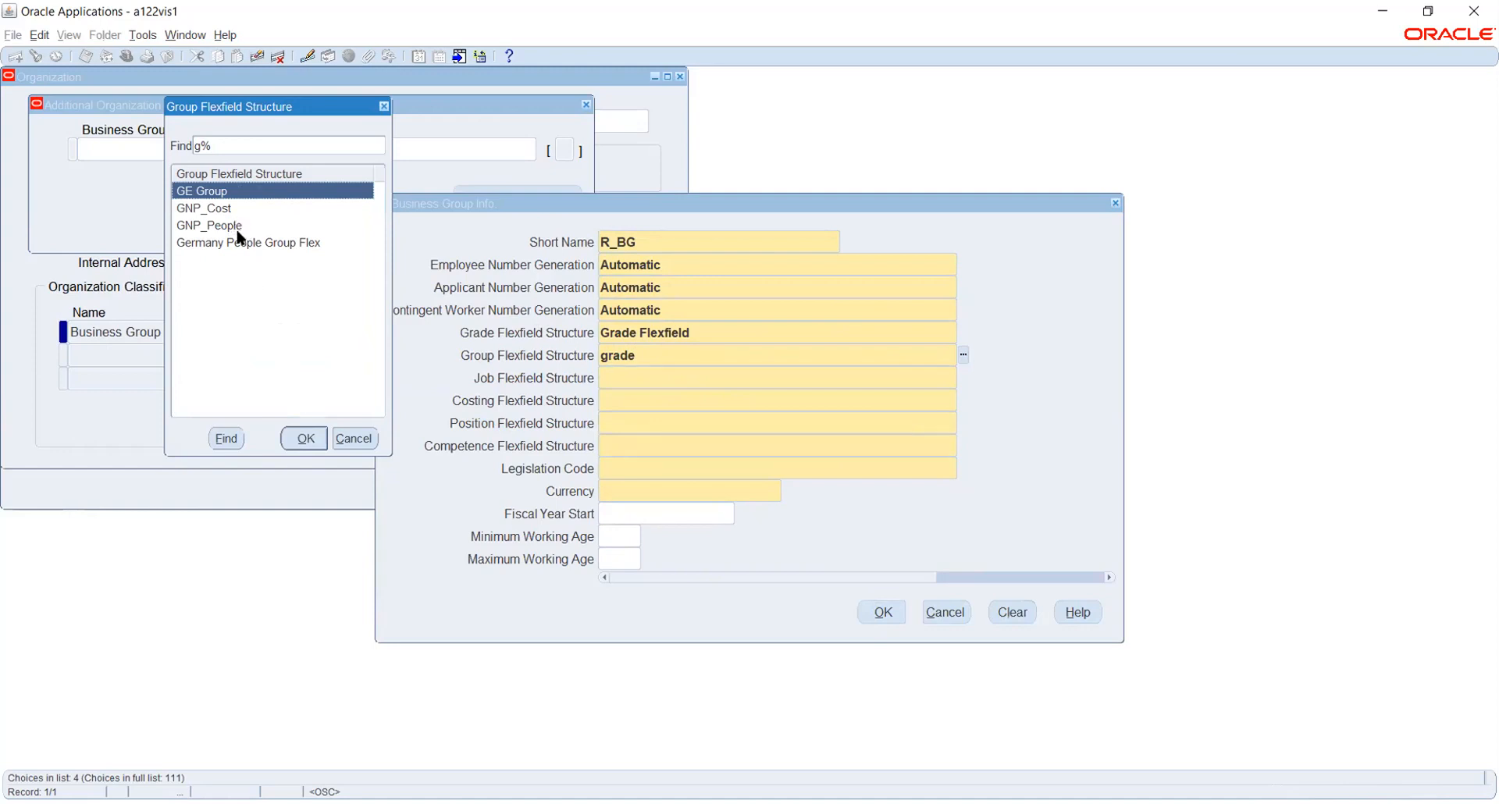
Set GE Group, Job Flexfield and Cost Allocation Flexfield as the group, job and costing structures.
{"action": "left_click", "coordinate": [303, 441]}
{"action": "key", "text": "Tab"}
{"action": "type", "text": "j"}
{"action": "key", "text": "Tab"}
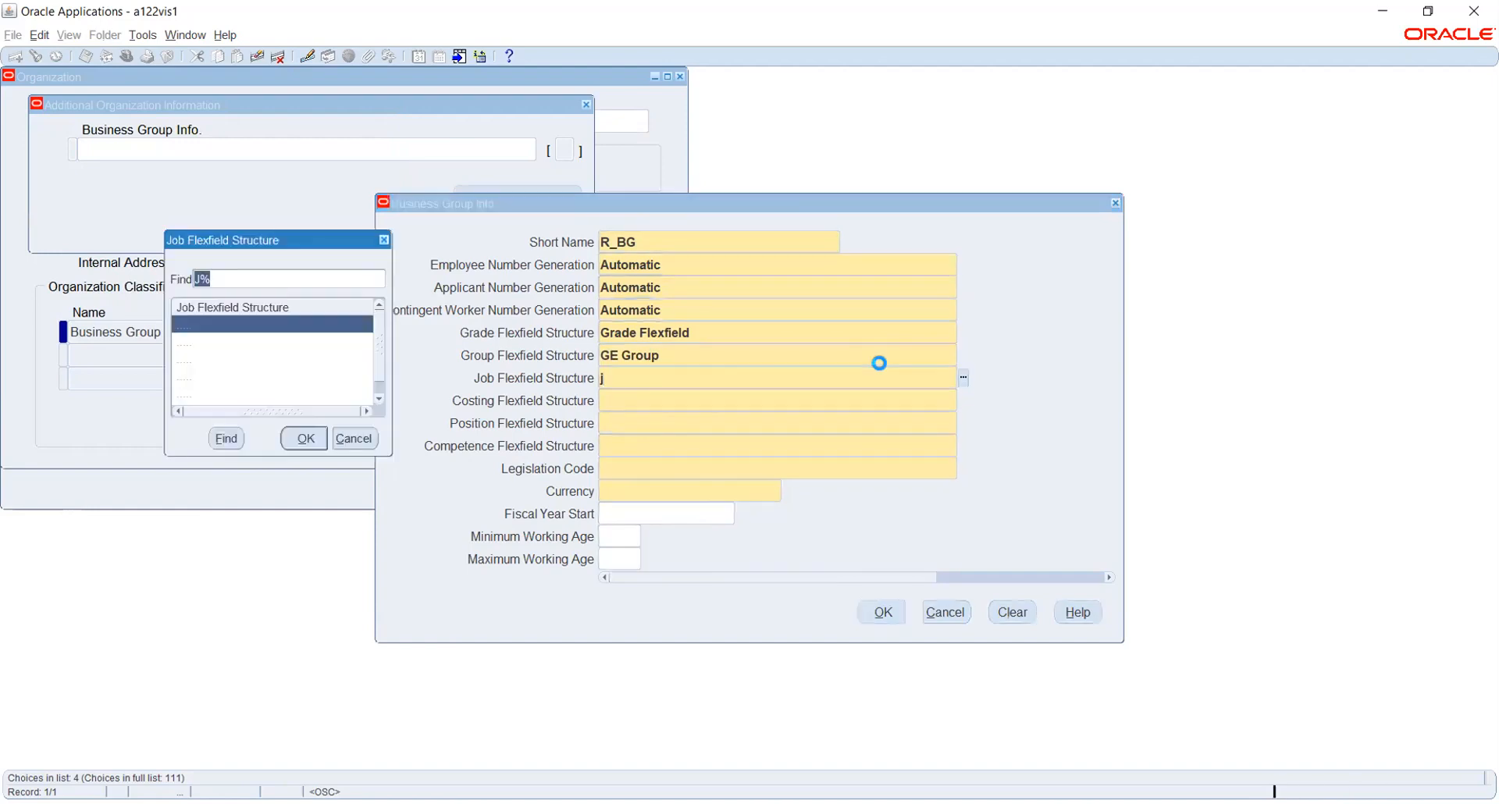
{"action": "key", "text": "Down"}
{"action": "key", "text": "Down"}
{"action": "key", "text": "Down"}
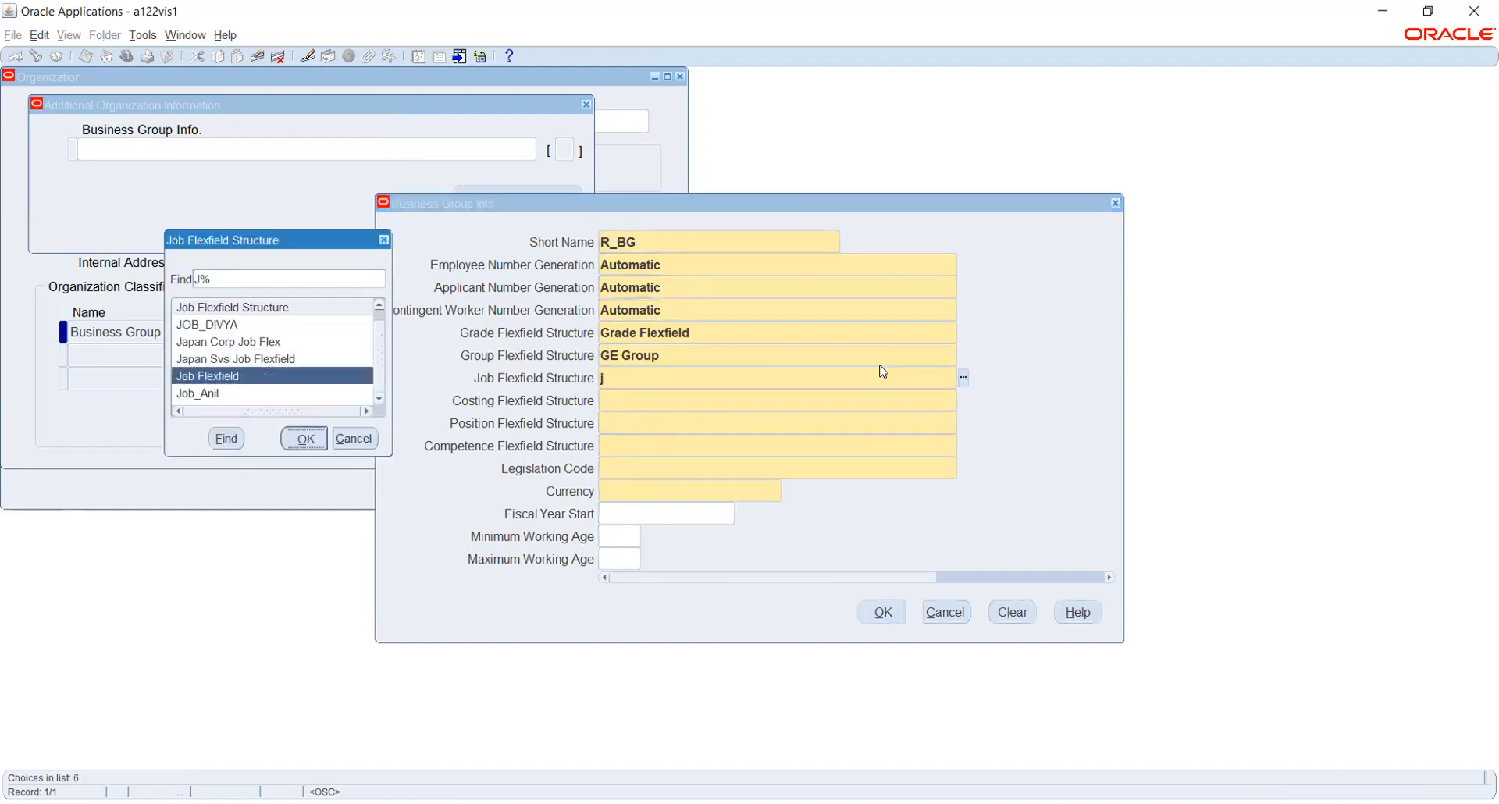
{"action": "key", "text": "Return"}
{"action": "type", "text": "co"}
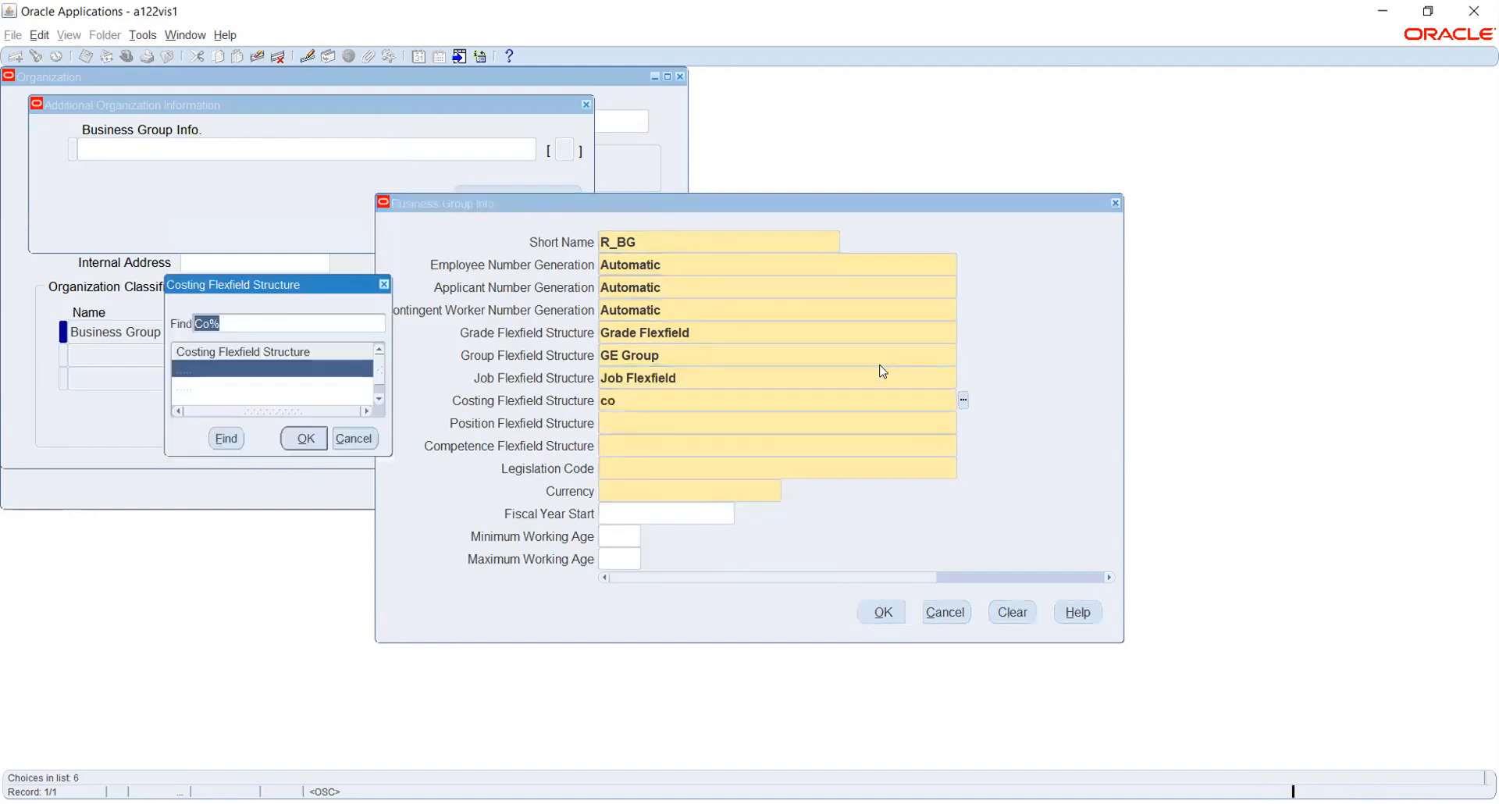
{"action": "key", "text": "Down"}
{"action": "key", "text": "Down"}
{"action": "key", "text": "Up"}
{"action": "key", "text": "Return"}
Choose Position Flexfield and Competence Flexfield for the position and competence structures.
{"action": "type", "text": "po"}
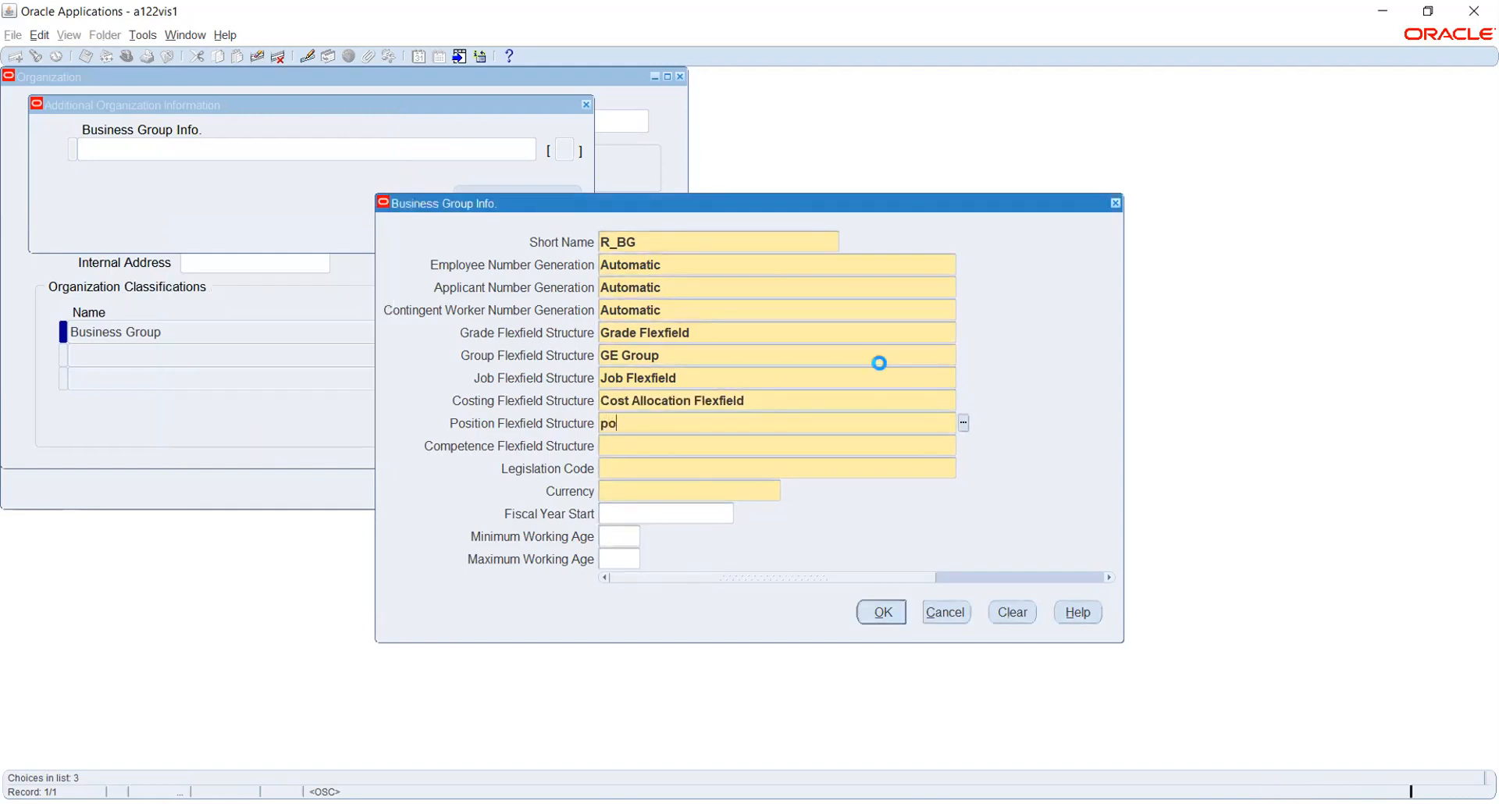
{"action": "key", "text": "Down"}
{"action": "key", "text": "Down"}
{"action": "key", "text": "Return"}
{"action": "type", "text": "com"}
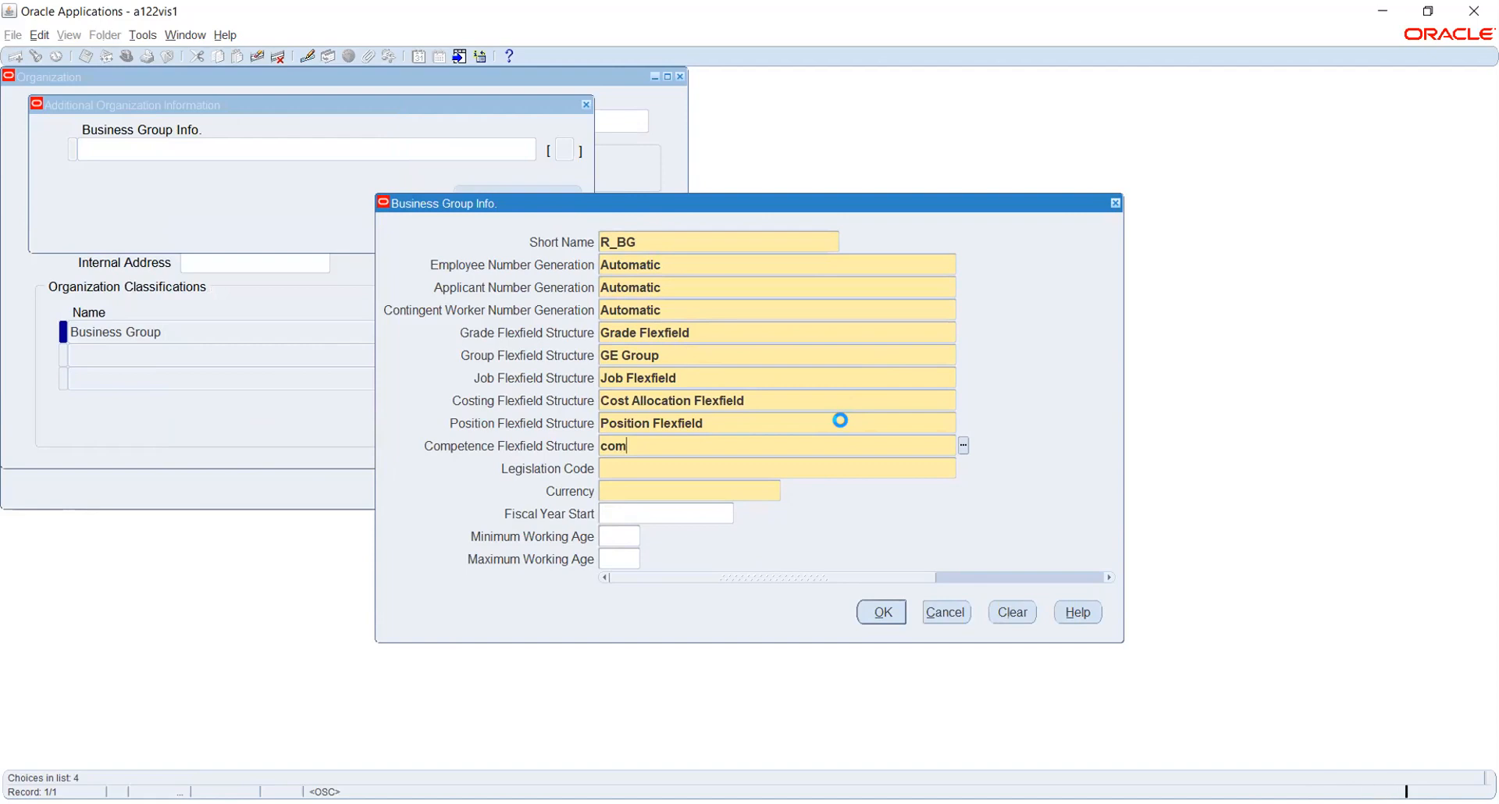
{"action": "key", "text": "Down"}
{"action": "key", "text": "Return"}
Set the legislation code to India and the currency to IND.
{"action": "type", "text": "inr"}
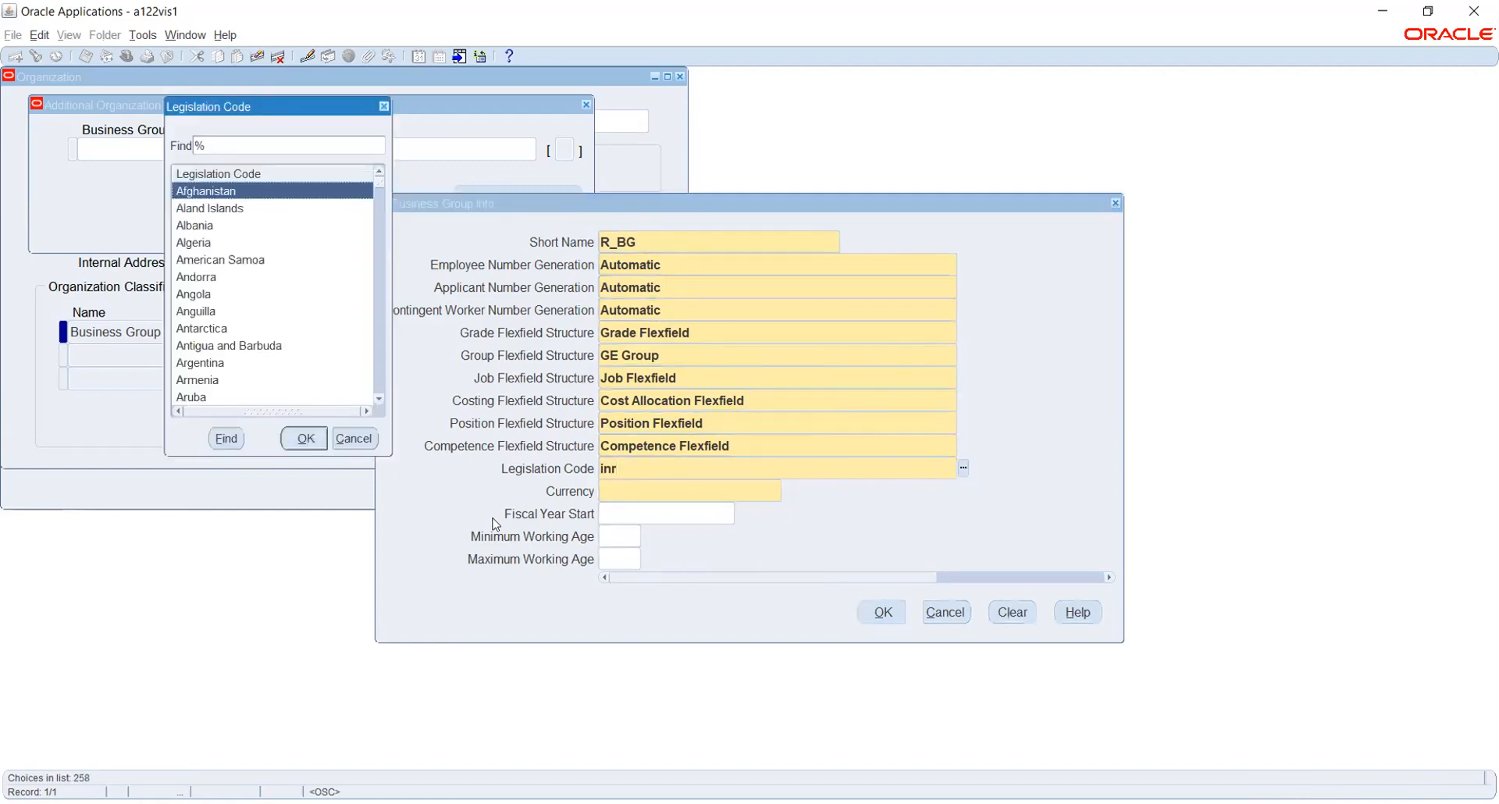
{"action": "type", "text": "i"}
{"action": "type", "text": "nd"}
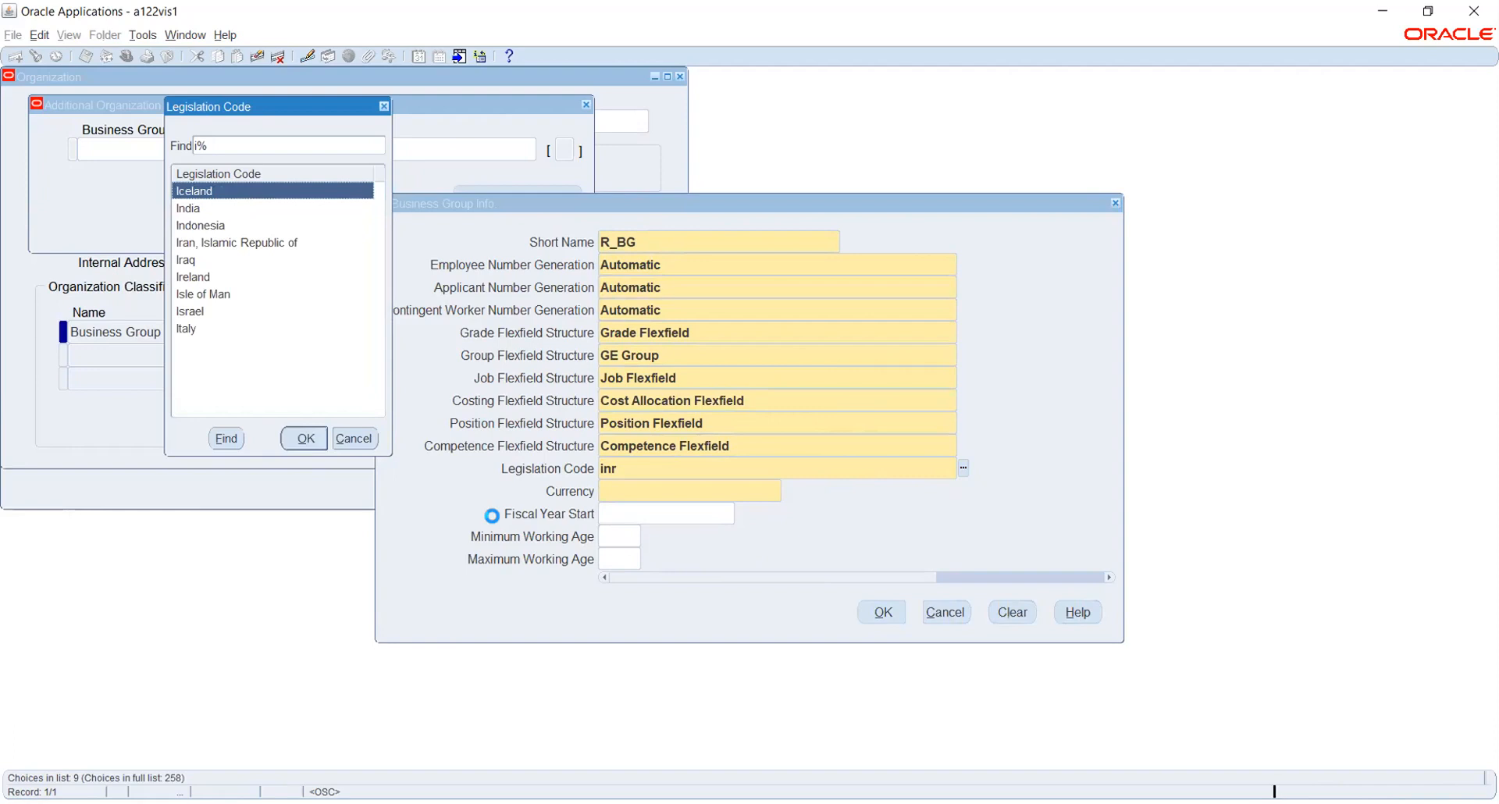
{"action": "key", "text": "Return"}
{"action": "key", "text": "Tab"}
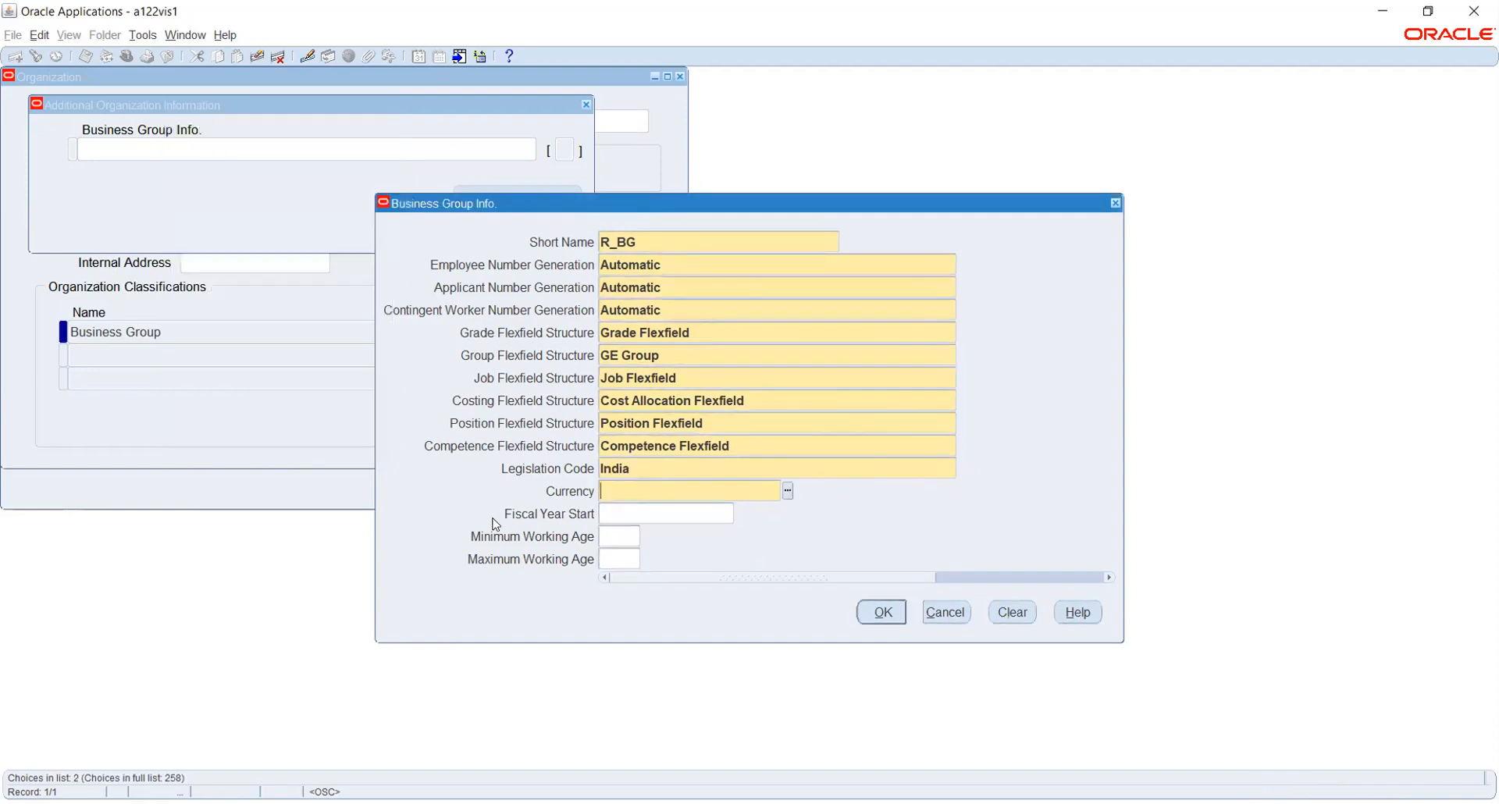
{"action": "type", "text": "in"}
{"action": "key", "text": "Tab"}
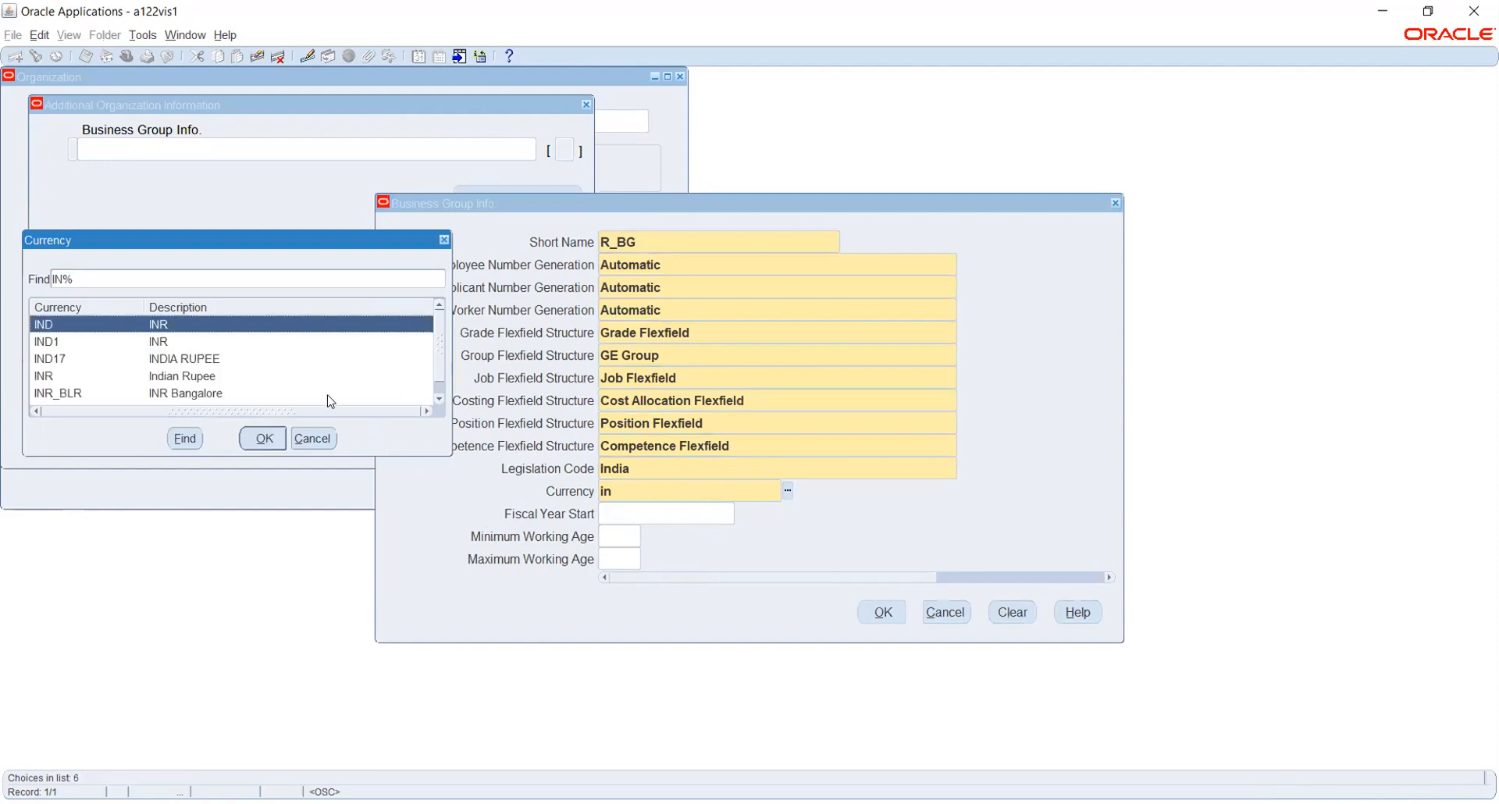
{"action": "key", "text": "Return"}
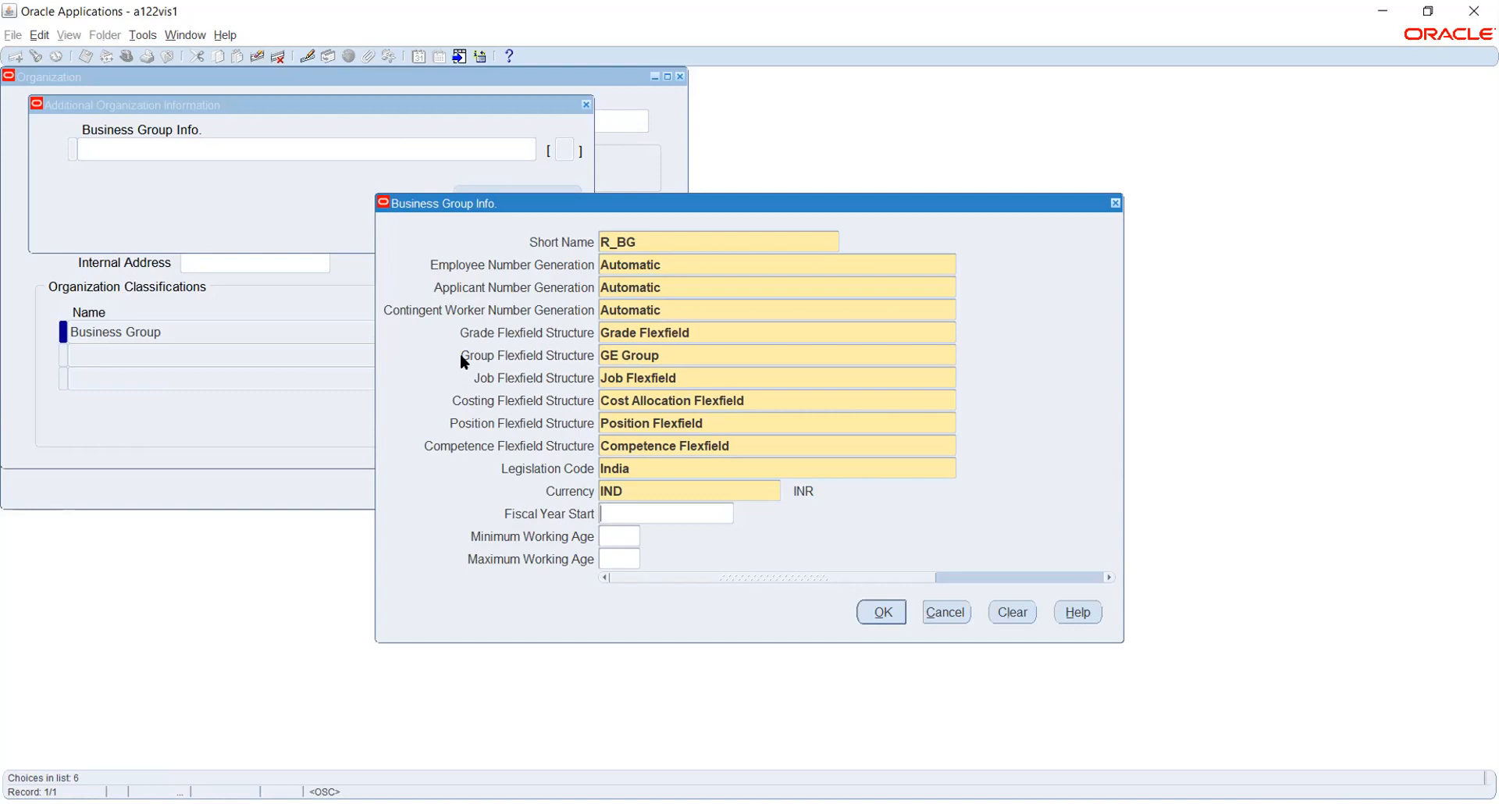
{"action": "left_click", "coordinate": [743, 328]}
{"action": "left_click", "coordinate": [963, 333]}
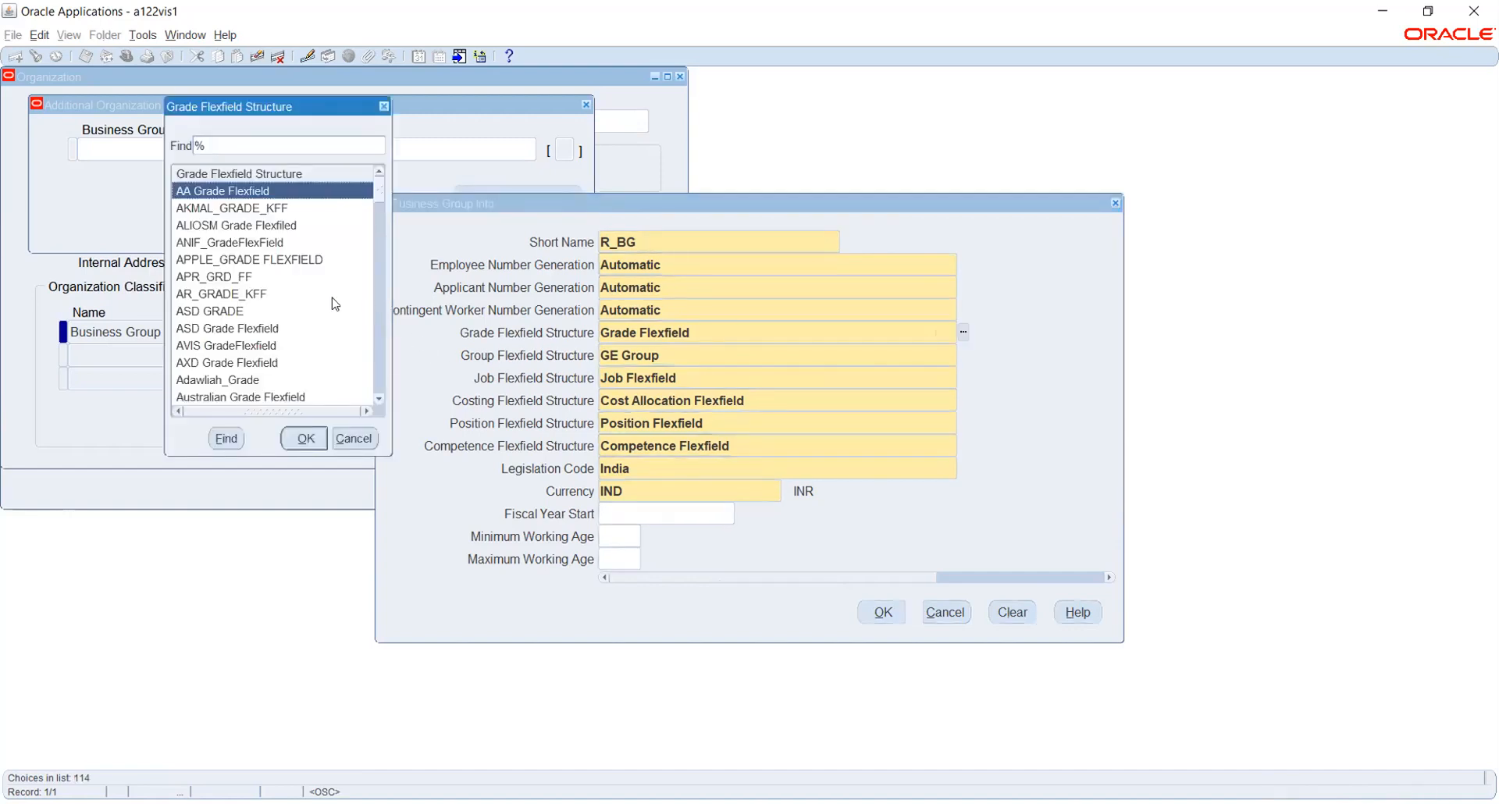
{"action": "left_click", "coordinate": [236, 259]}
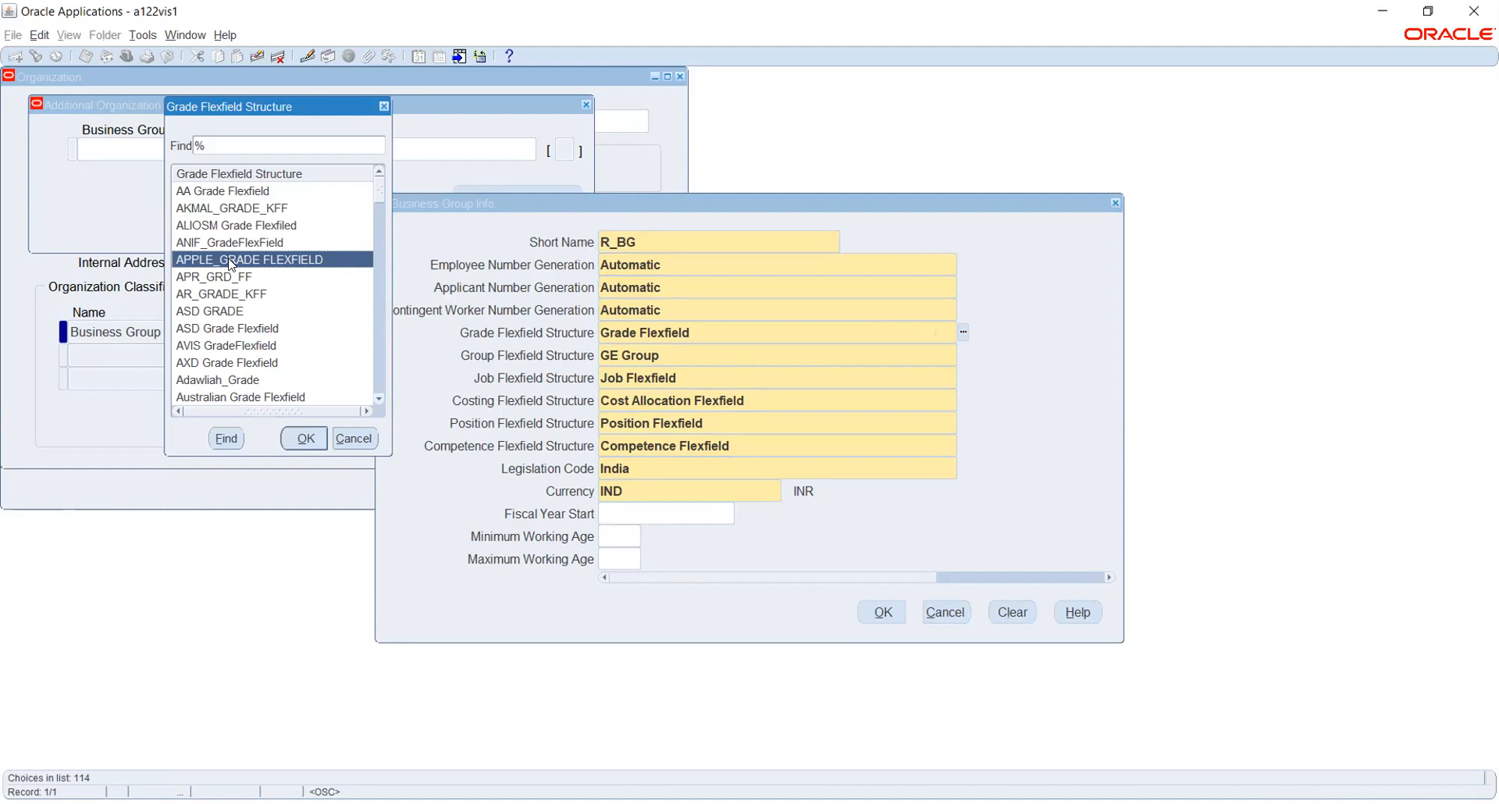
{"action": "scroll", "coordinate": [232, 270], "scroll_direction": "down", "scroll_amount": 5}
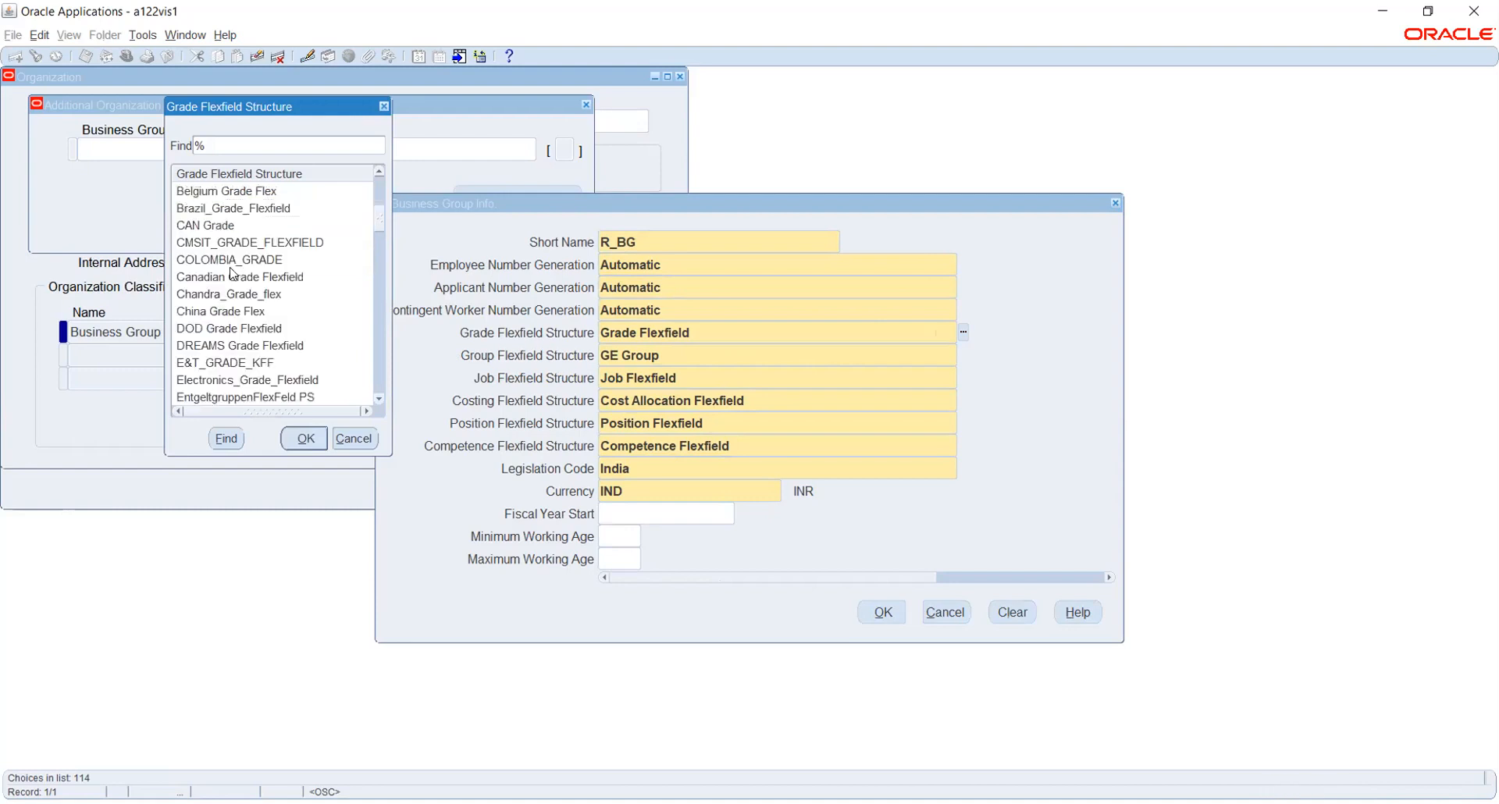
{"action": "scroll", "coordinate": [232, 271], "scroll_direction": "down", "scroll_amount": 1}
{"action": "scroll", "coordinate": [231, 269], "scroll_direction": "up", "scroll_amount": 6}
{"action": "left_click", "coordinate": [231, 266]}
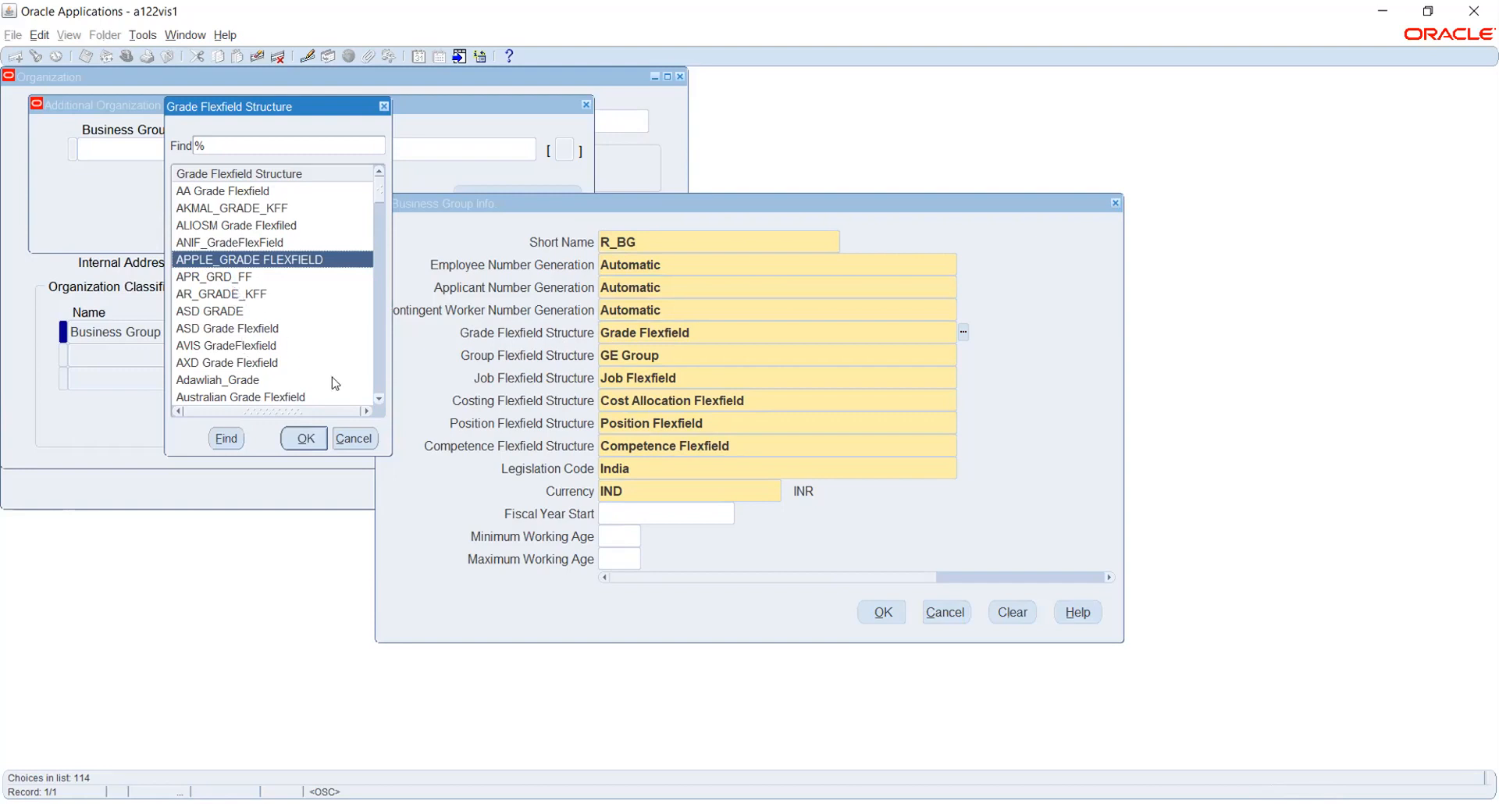
{"action": "left_click", "coordinate": [356, 439]}
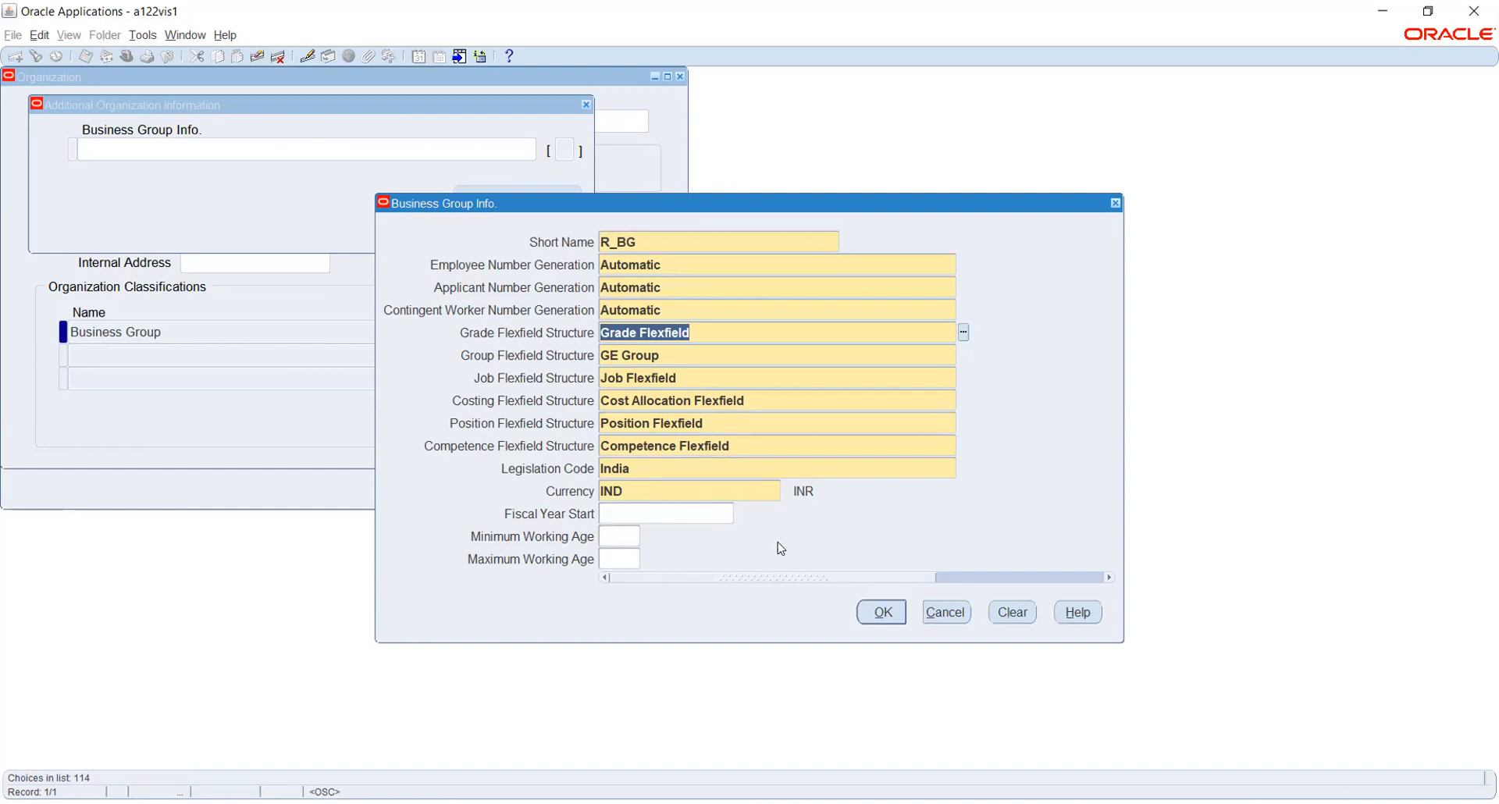
Accept the Business Group Info. and additional information windows and confirm saving the changes.
{"action": "left_click", "coordinate": [688, 515]}
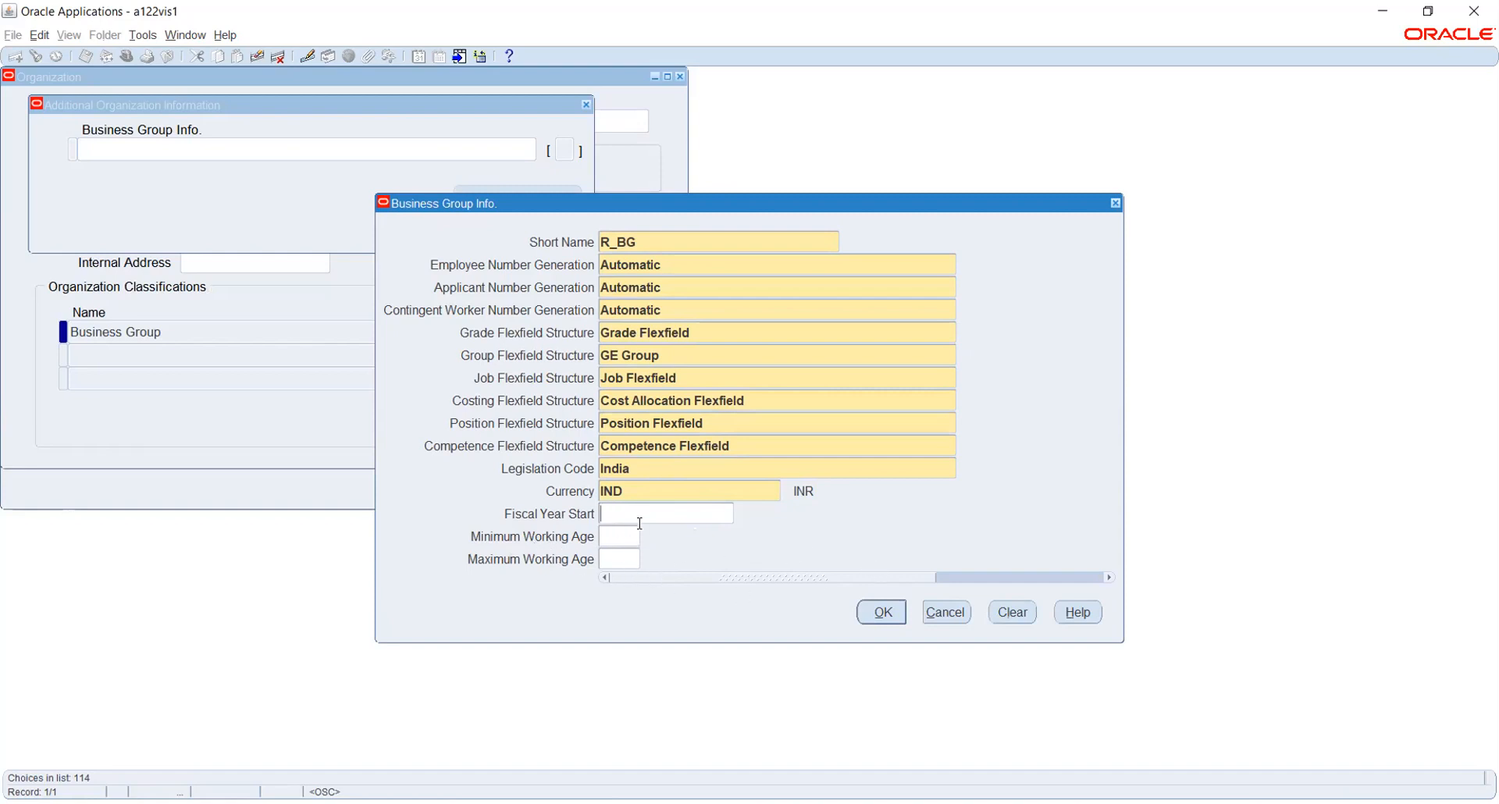
{"action": "left_click", "coordinate": [882, 613]}
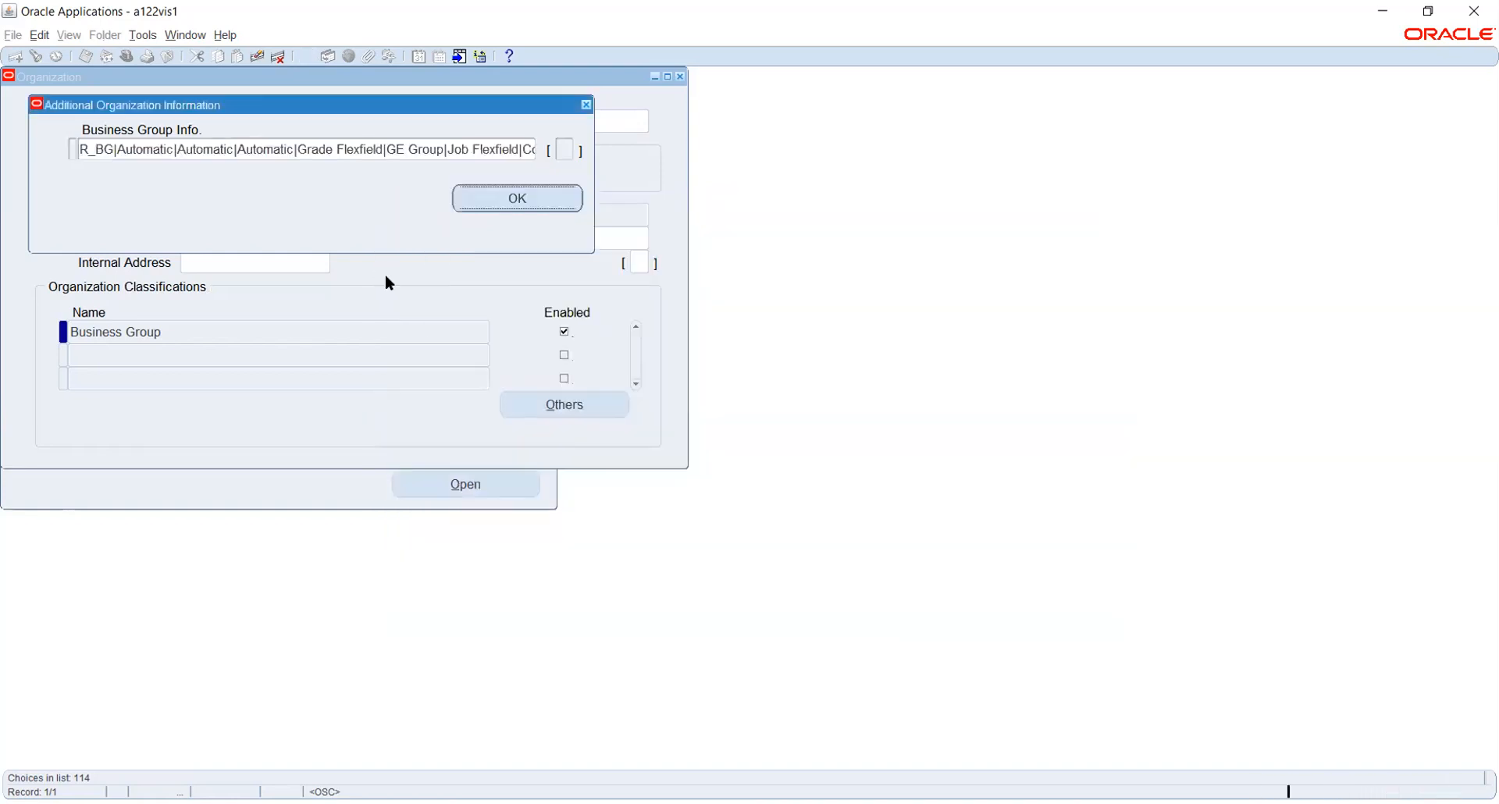
{"action": "left_click", "coordinate": [494, 205]}
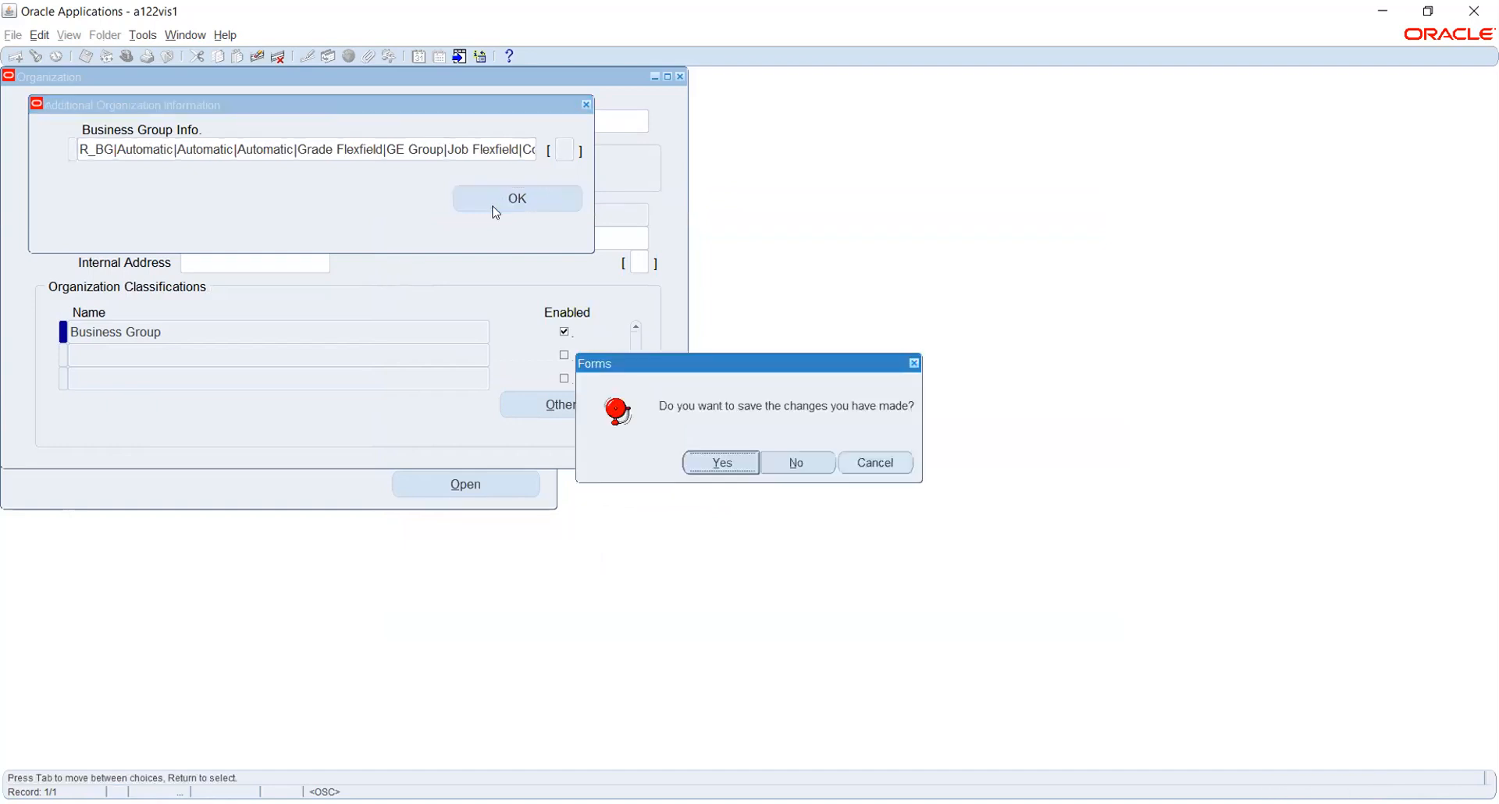
{"action": "left_click", "coordinate": [712, 464]}
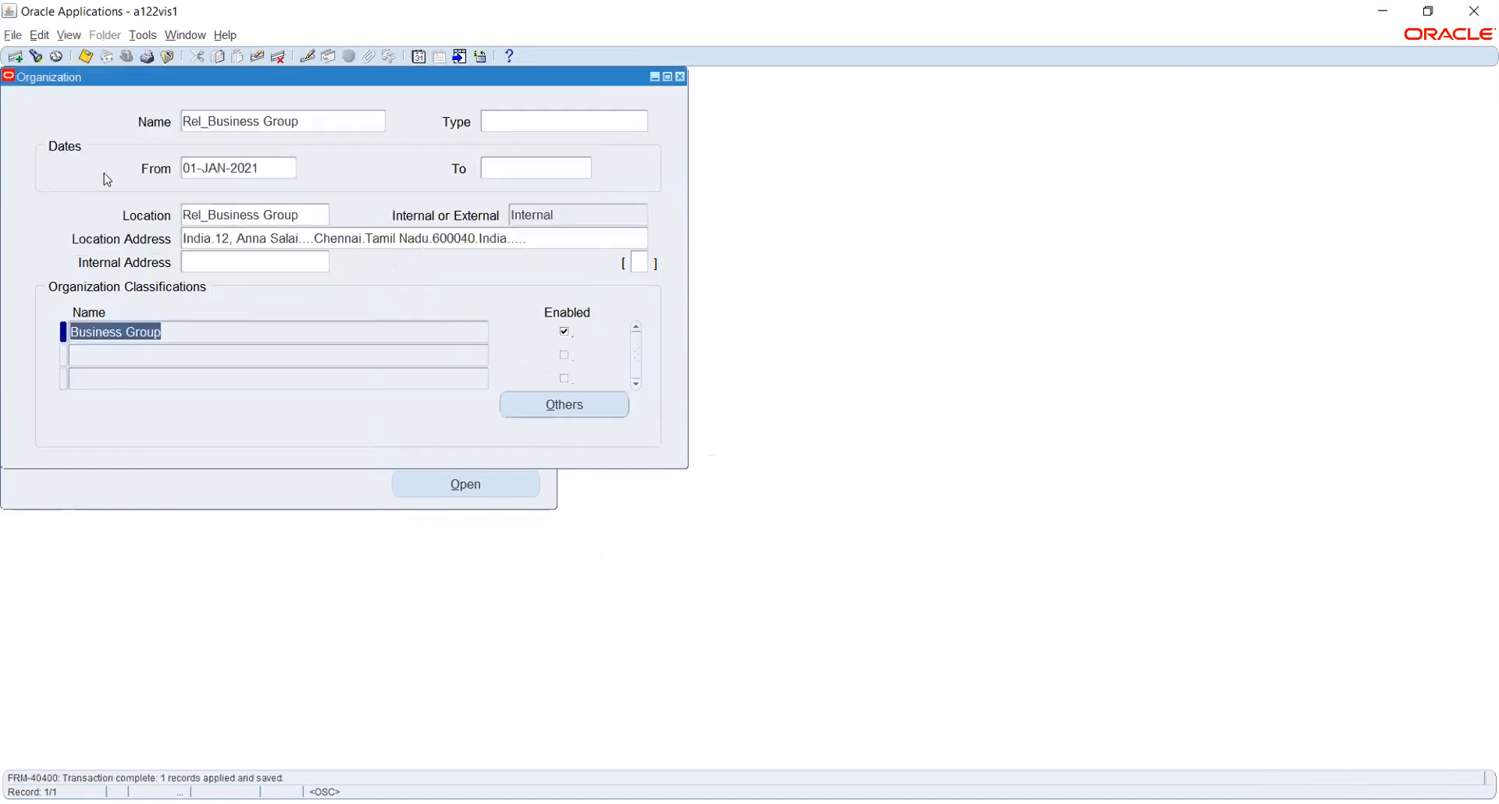
Save the organization again, then put the form into query mode from the Name field.
{"action": "left_click", "coordinate": [86, 58]}
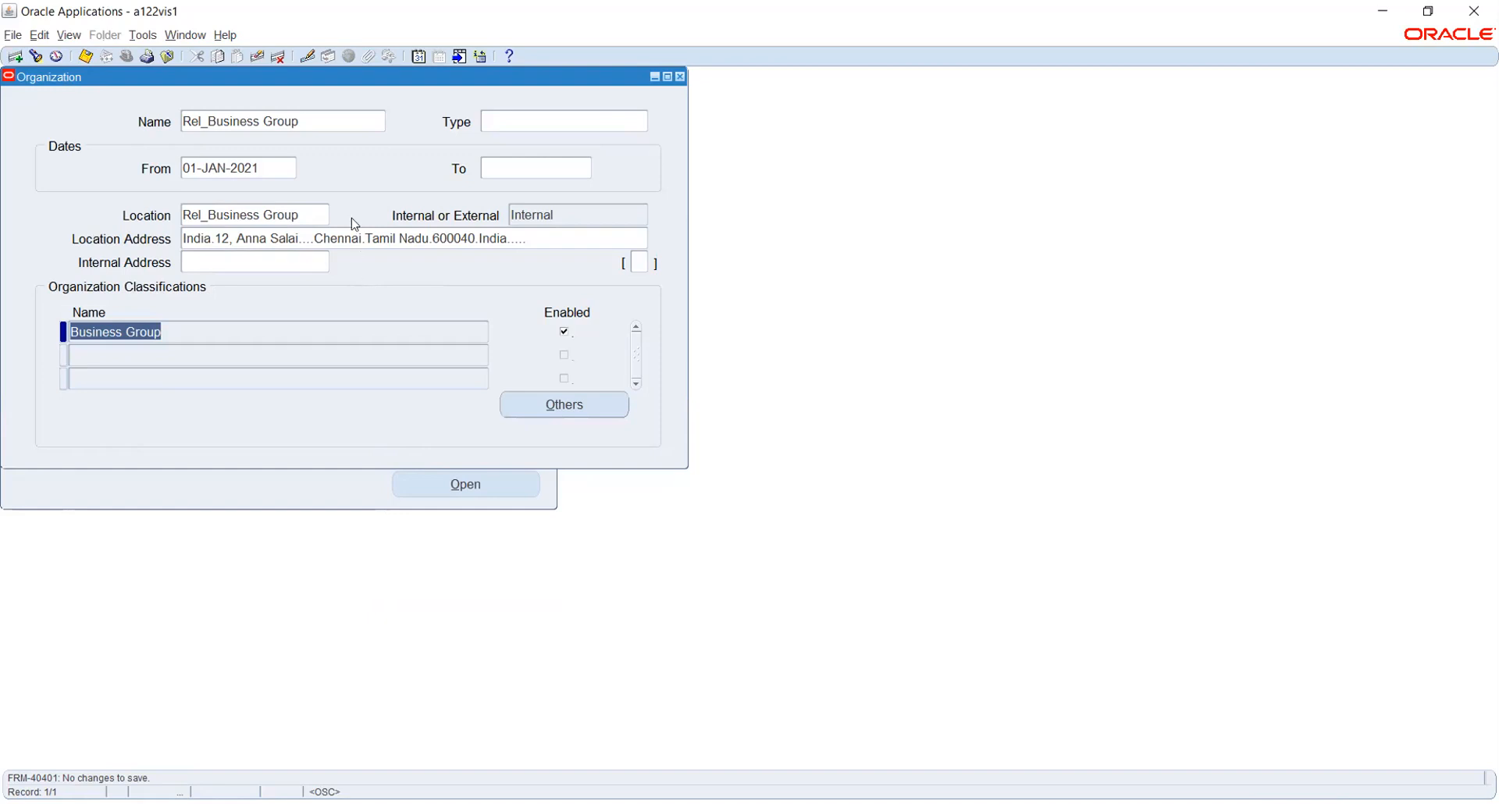
{"action": "left_click", "coordinate": [340, 122]}
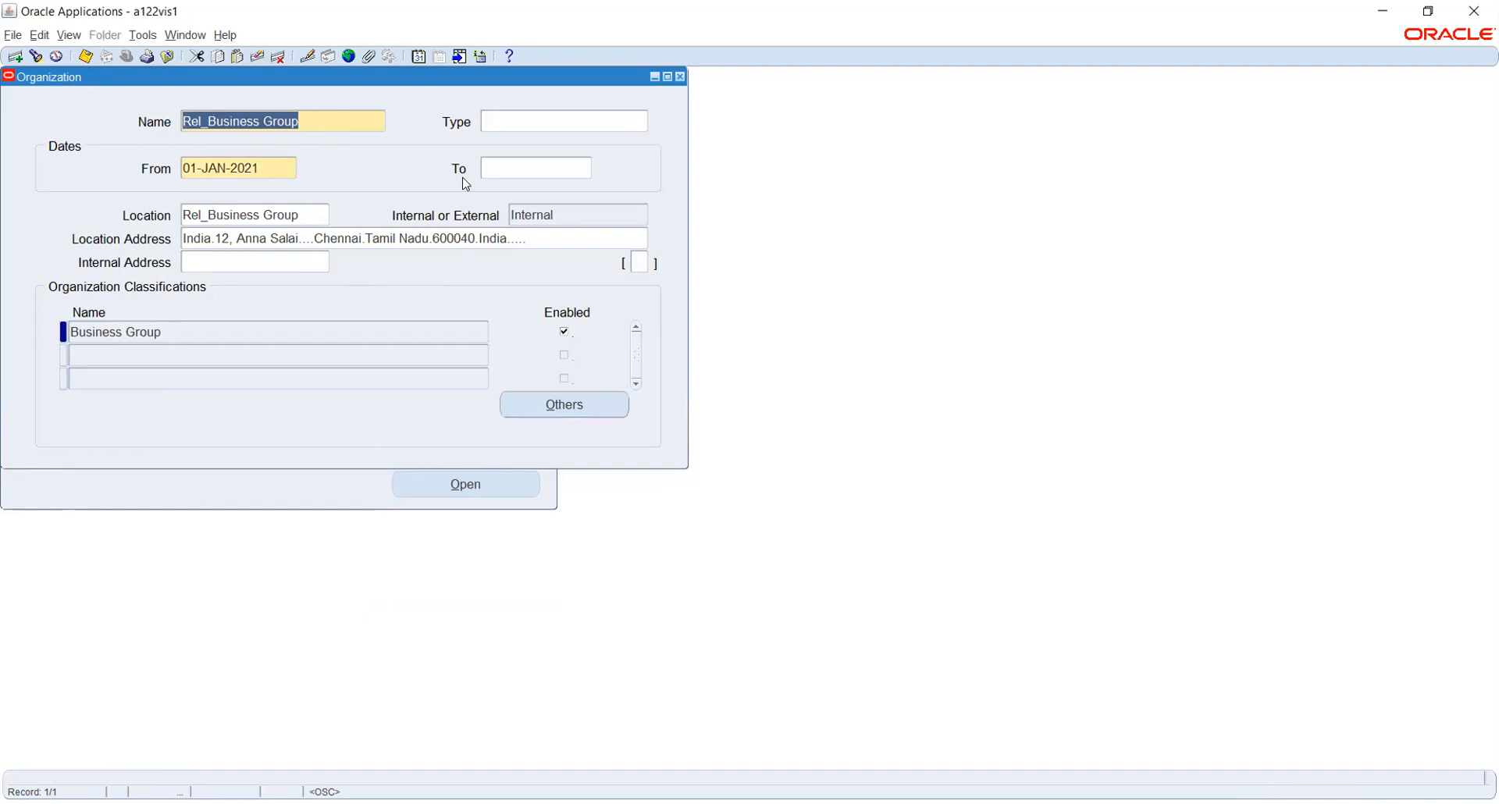
{"action": "key", "text": "F11"}
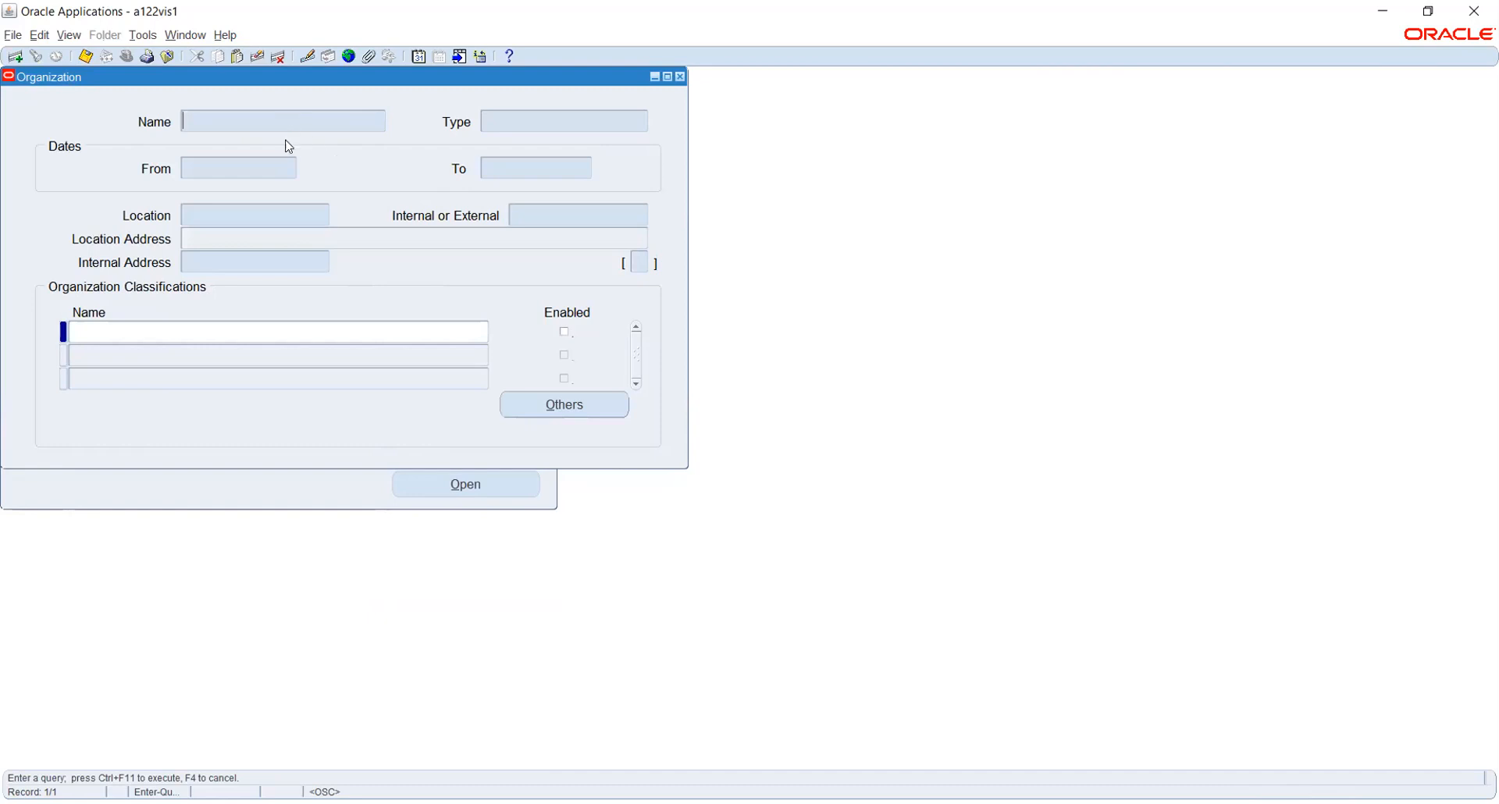
Query Rel% organizations, step through to Reliance INV Org, and start a new blank record.
{"action": "type", "text": "Rel%"}
{"action": "key", "text": "BackSpace"}
{"action": "type", "text": "%"}
{"action": "key", "text": "ctrl+F11"}
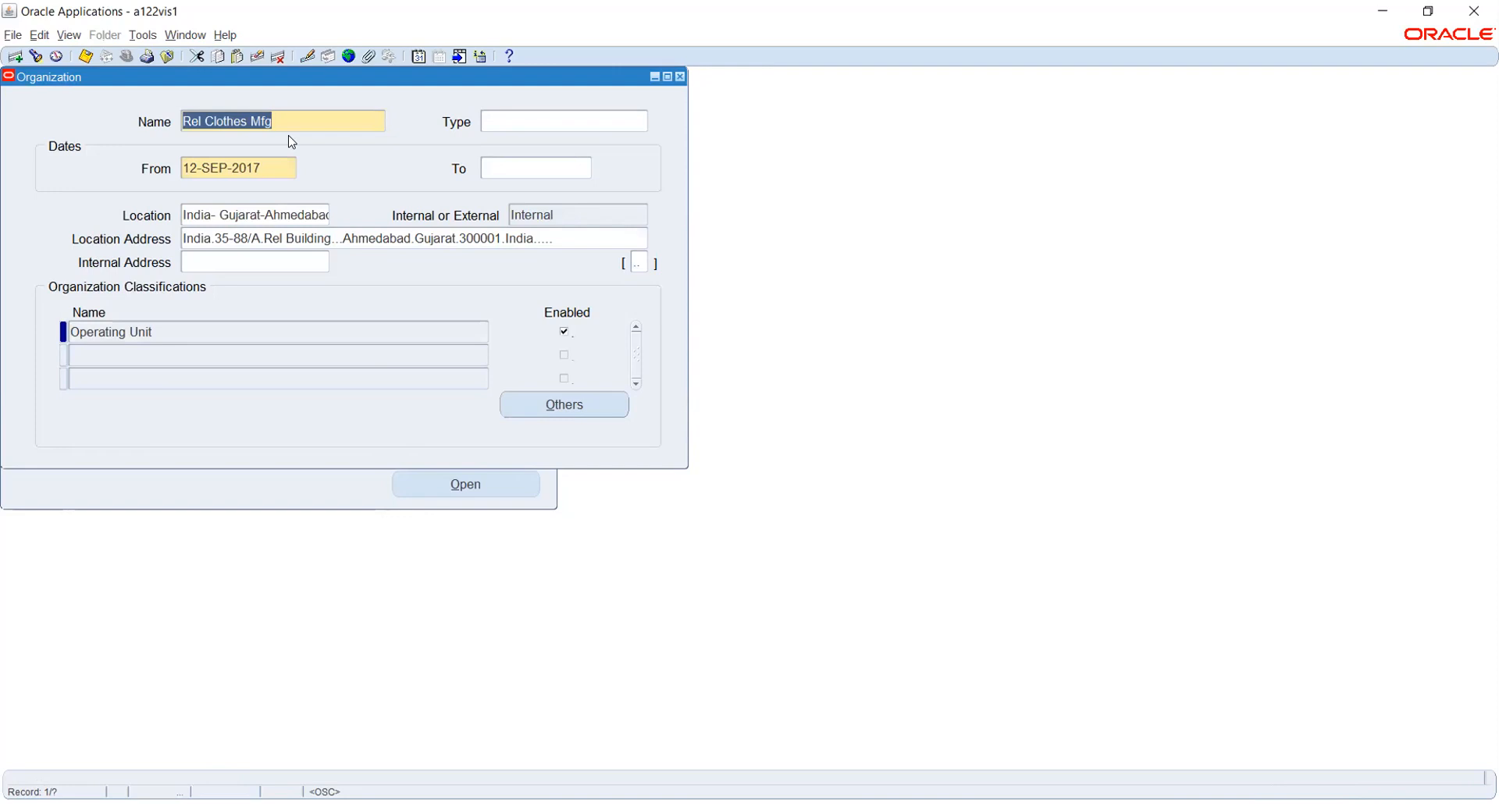
{"action": "key", "text": "Down"}
{"action": "key", "text": "Down"}
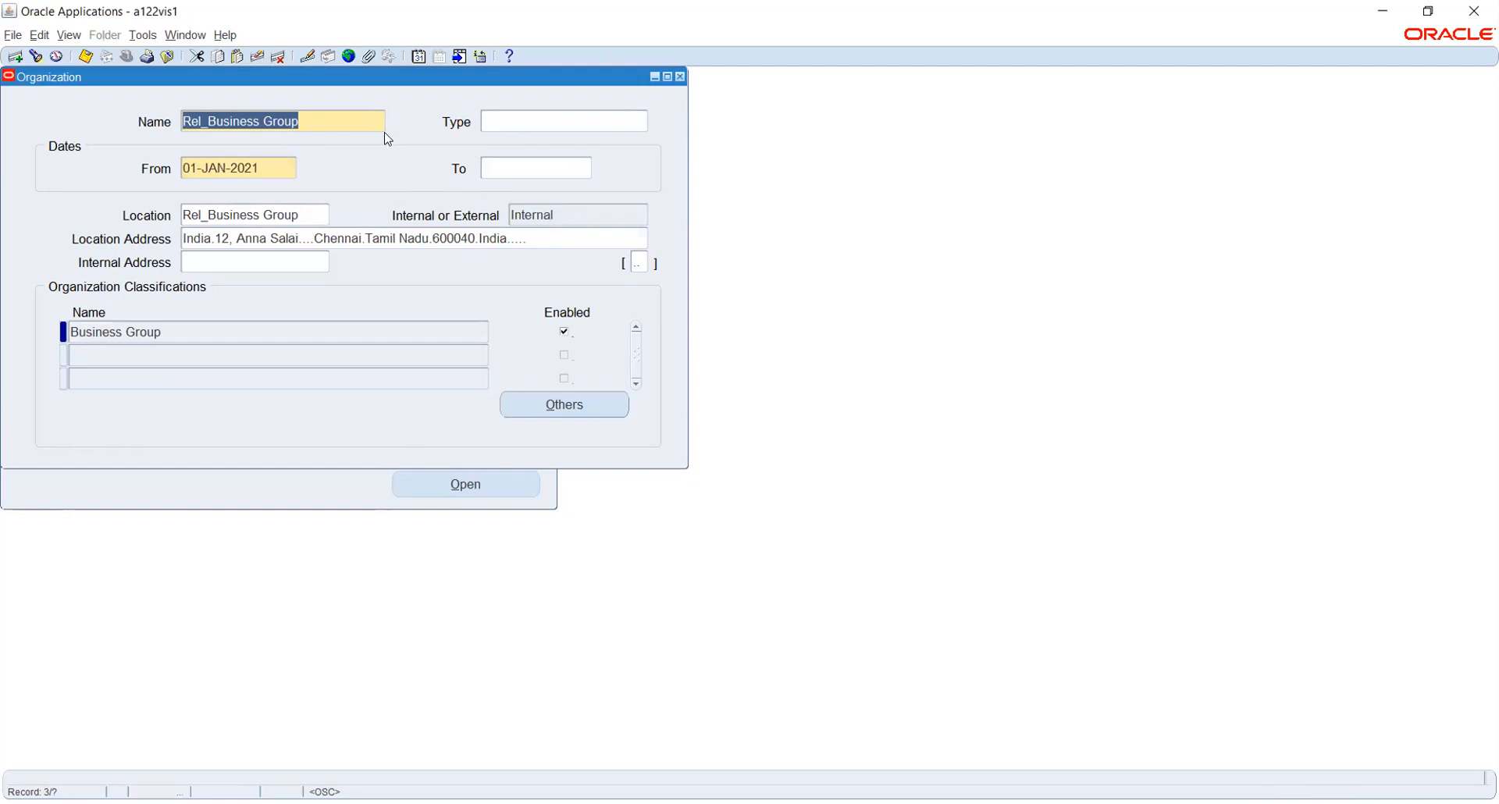
{"action": "key", "text": "Down"}
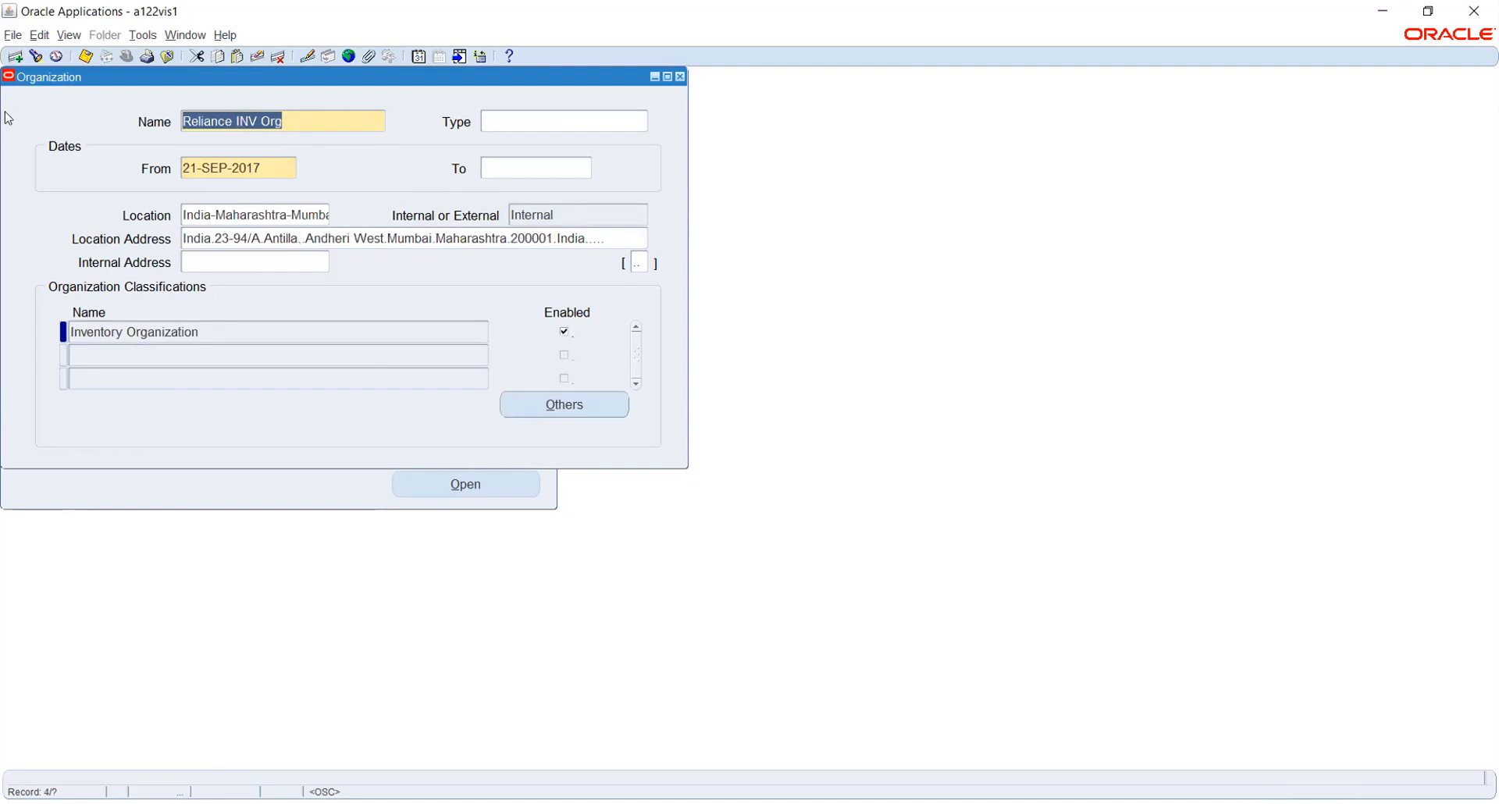
{"action": "left_click", "coordinate": [16, 61]}
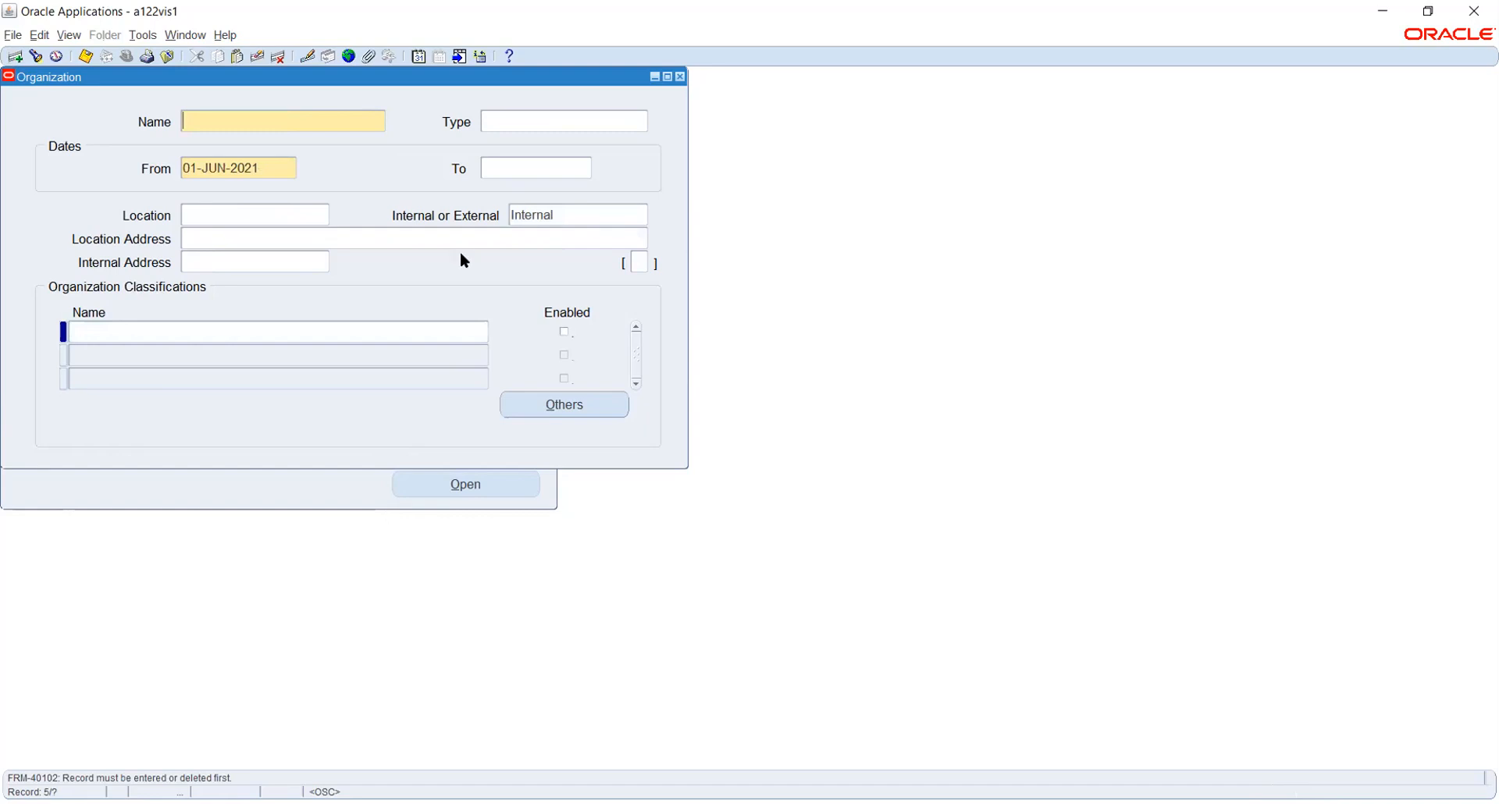
Name the new organization Rel_Payroll unit with start date 01-JAN-2021.
{"action": "type", "text": "Rel_Payroll unit"}
{"action": "key", "text": "Tab"}
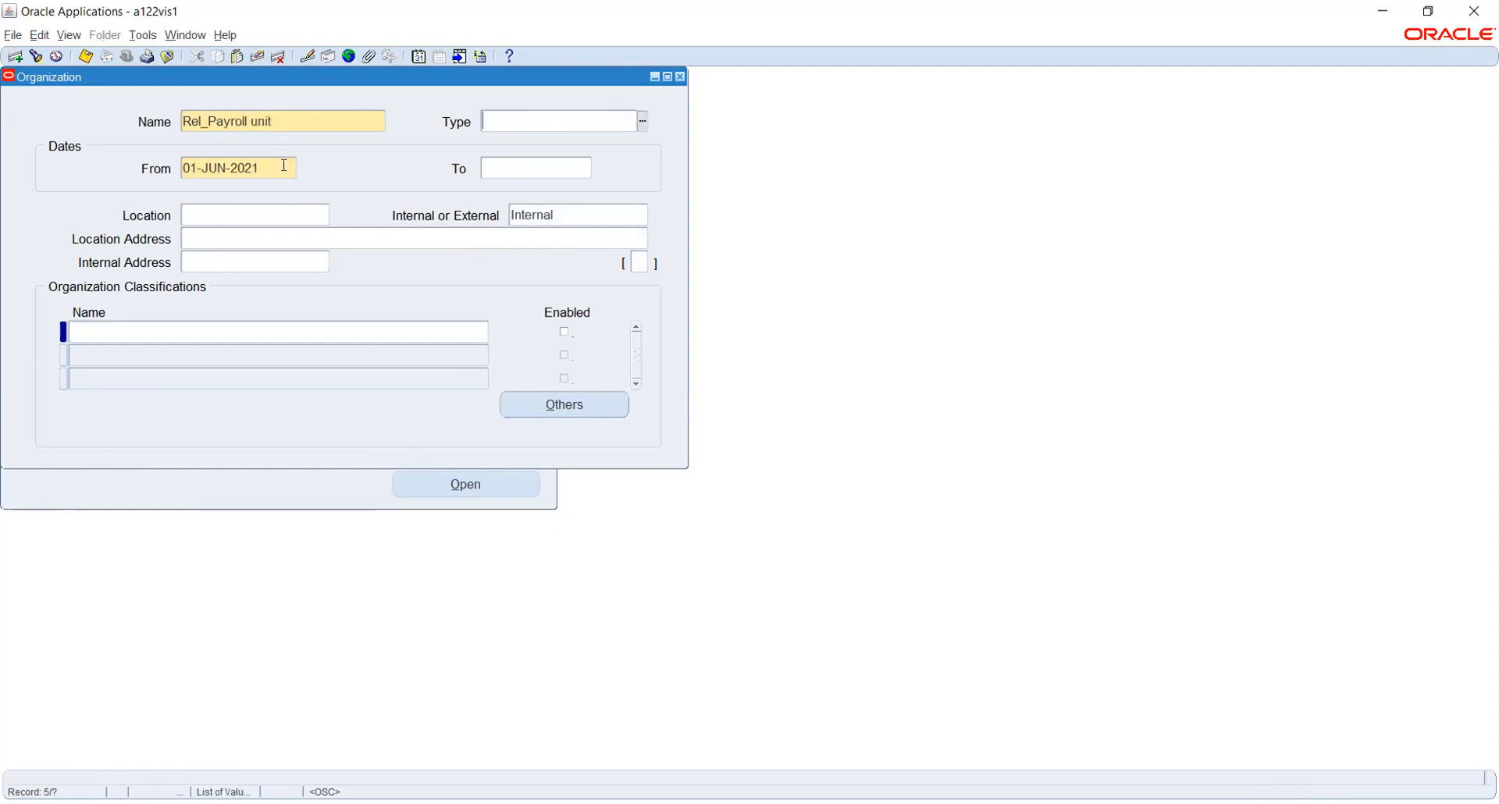
{"action": "key", "text": "Tab"}
{"action": "type", "text": "1-JAN-20"}
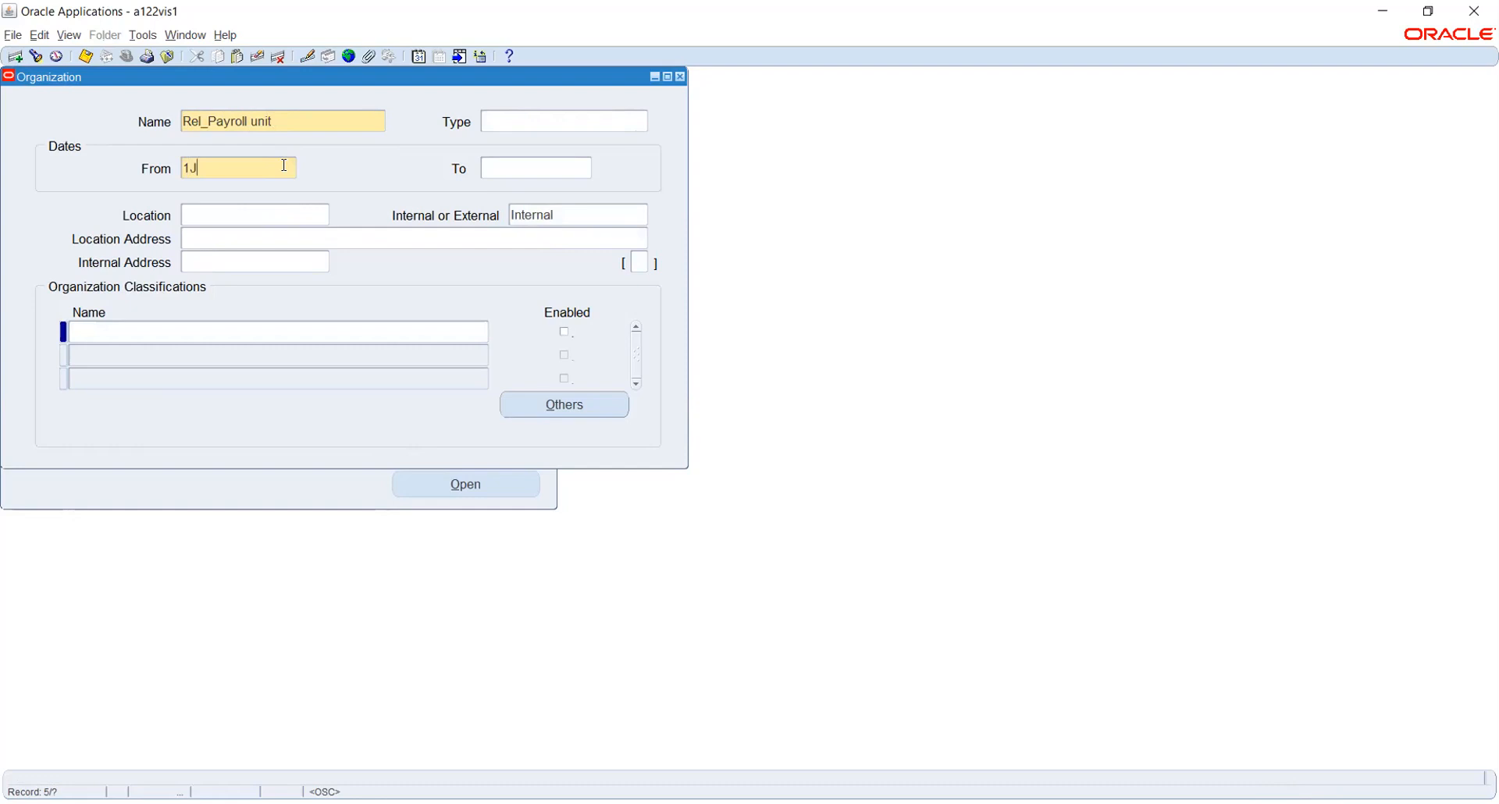
{"action": "type", "text": "21"}
{"action": "key", "text": "Tab"}
Assign the Rel_Payroll office location and save the organization.
{"action": "left_click", "coordinate": [278, 214]}
{"action": "type", "text": "rel_p"}
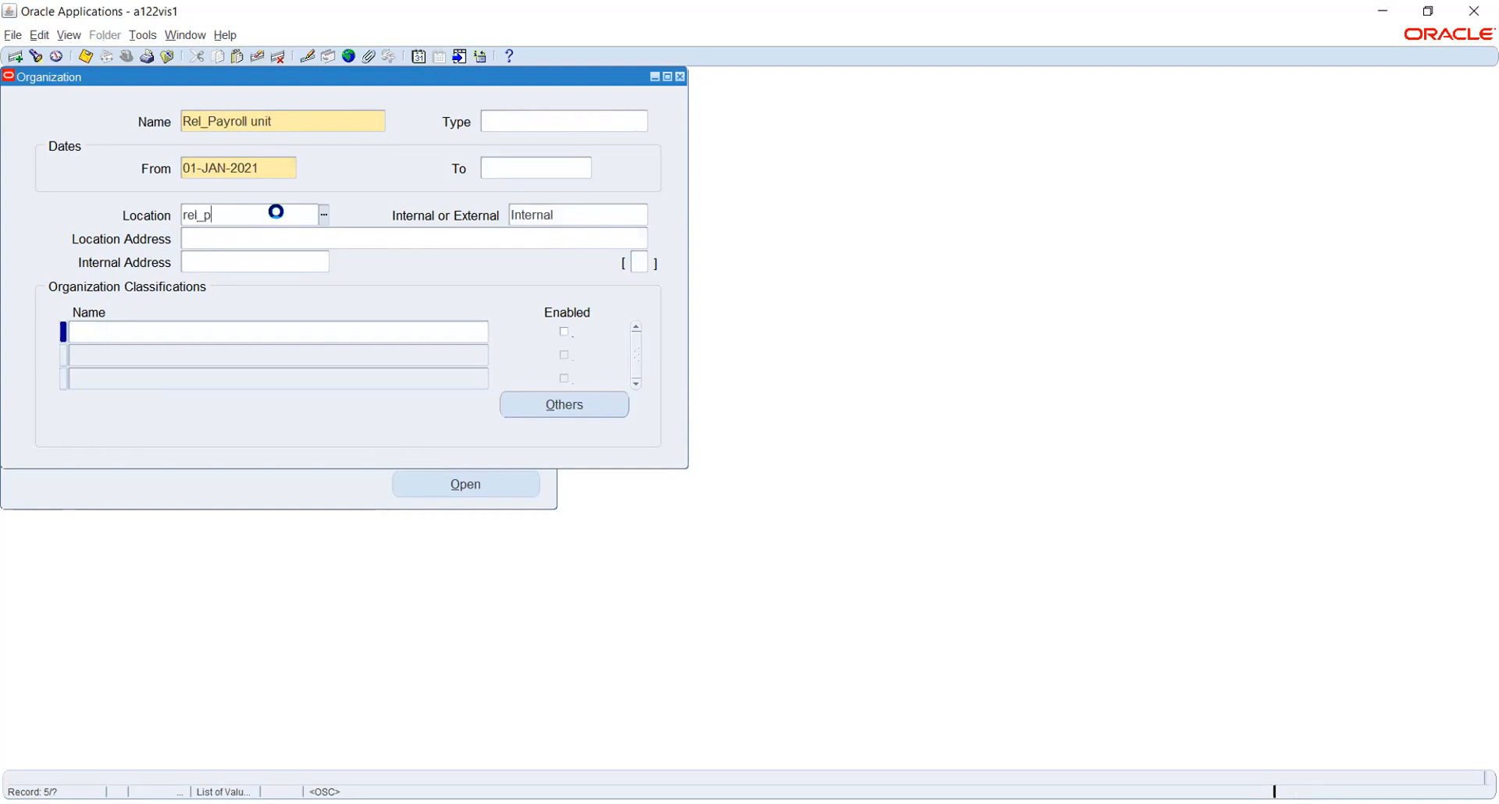
{"action": "key", "text": "Tab"}
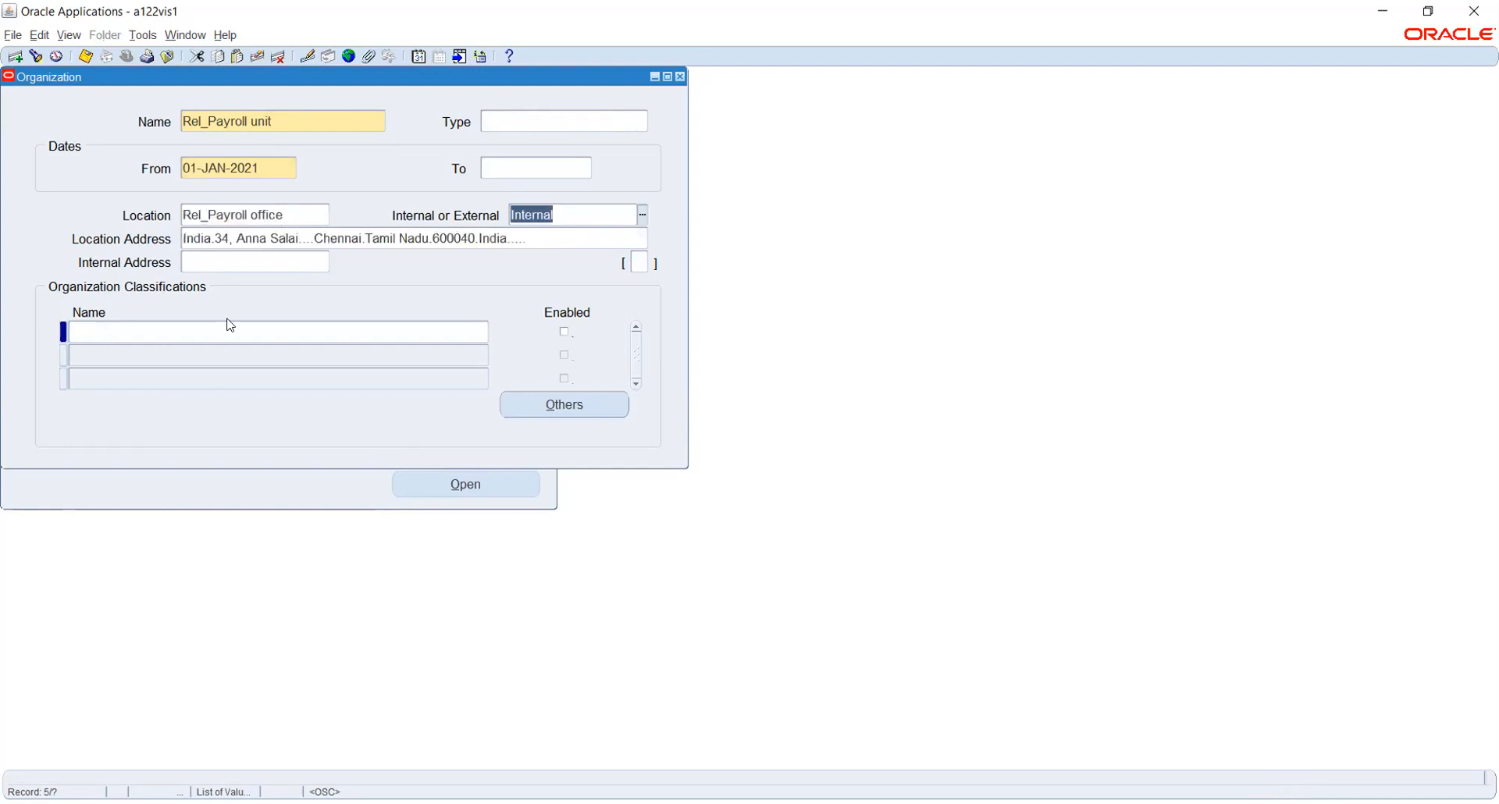
{"action": "left_click", "coordinate": [273, 328]}
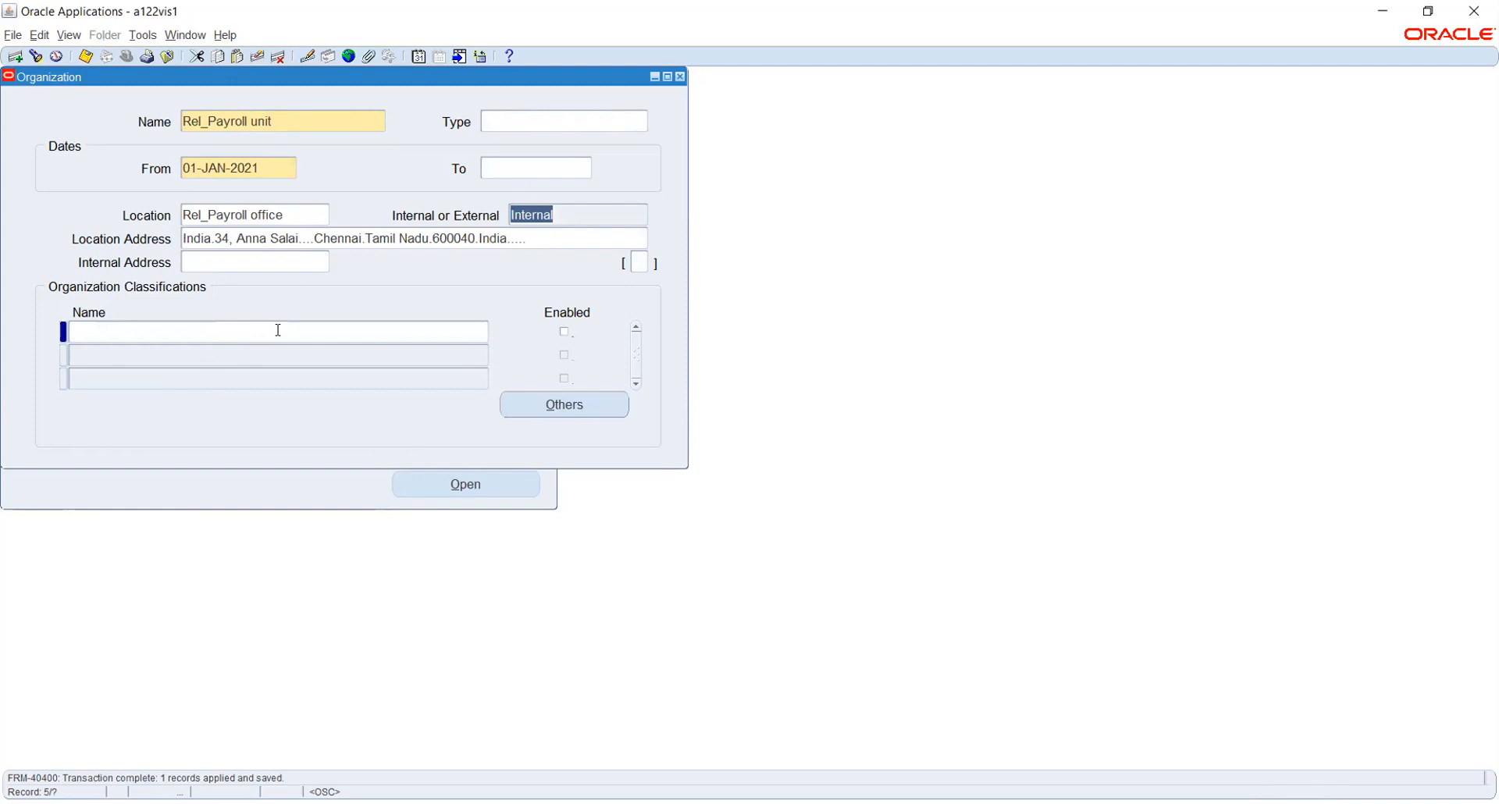
{"action": "type", "text": "hum"}
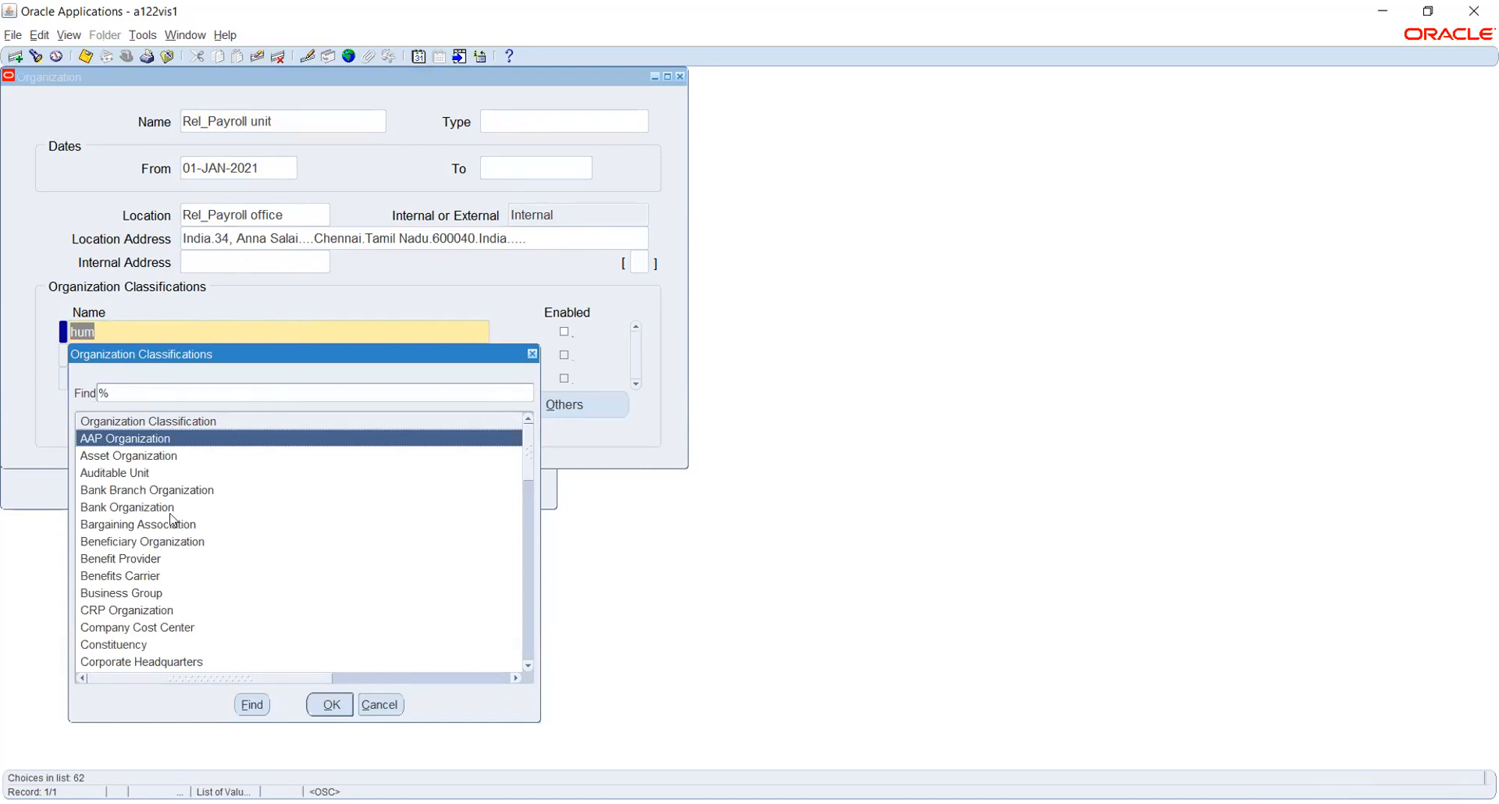
Add an enabled HR Organization classification and save it.
{"action": "scroll", "coordinate": [173, 520], "scroll_direction": "down", "scroll_amount": 1}
{"action": "scroll", "coordinate": [173, 520], "scroll_direction": "down", "scroll_amount": 3}
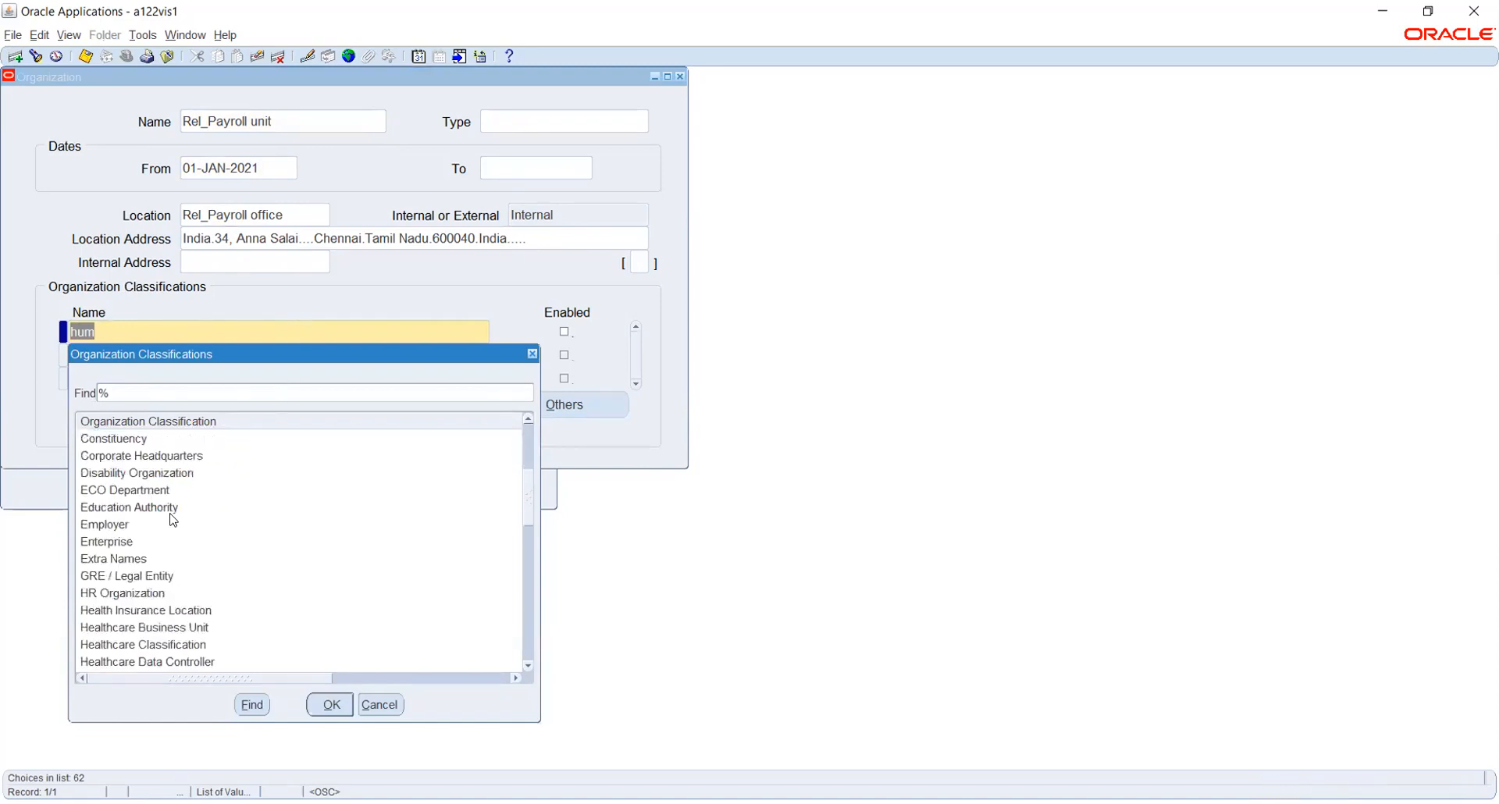
{"action": "scroll", "coordinate": [173, 514], "scroll_direction": "down", "scroll_amount": 1}
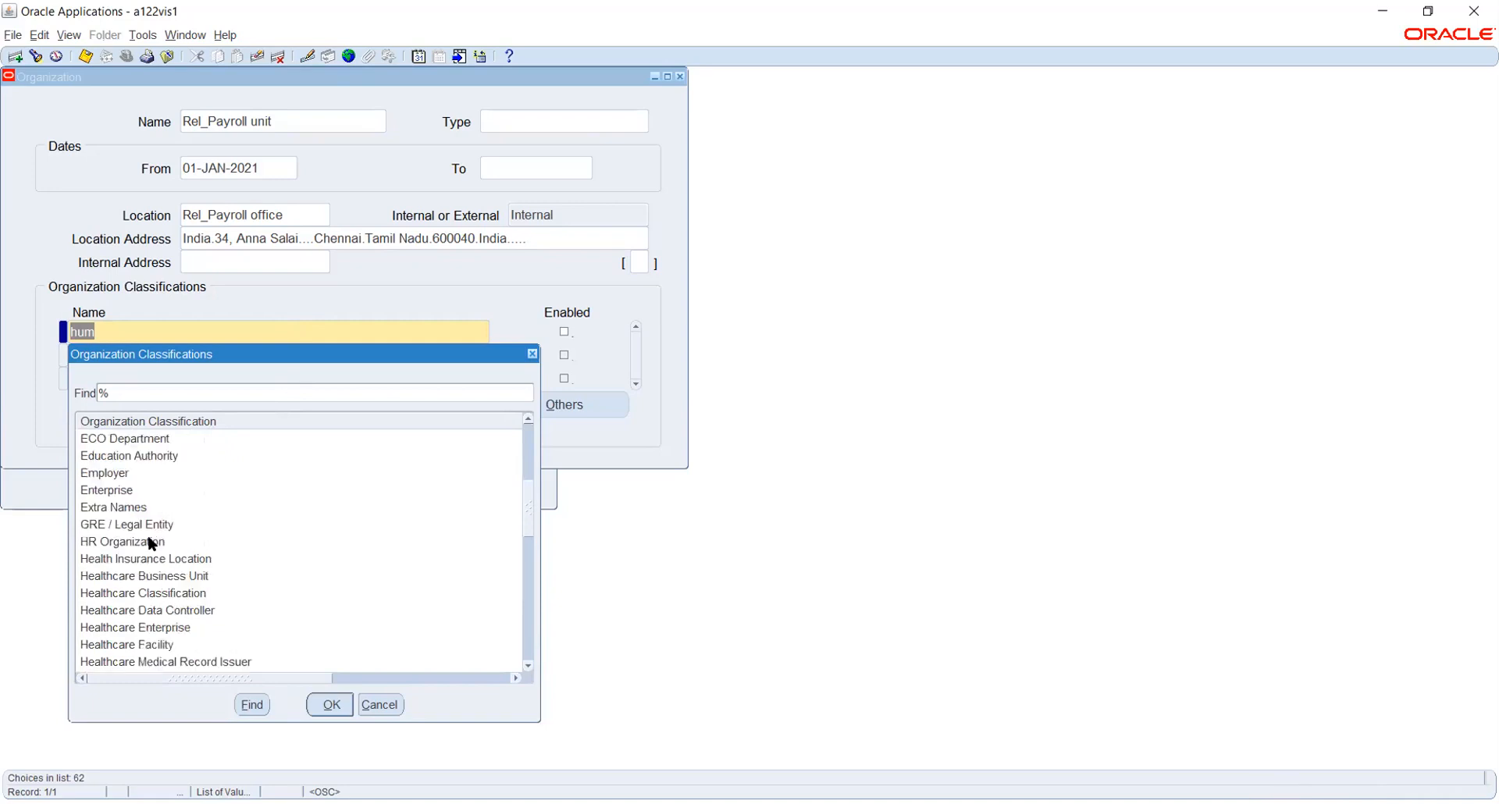
{"action": "left_click", "coordinate": [156, 541]}
{"action": "left_click", "coordinate": [331, 703]}
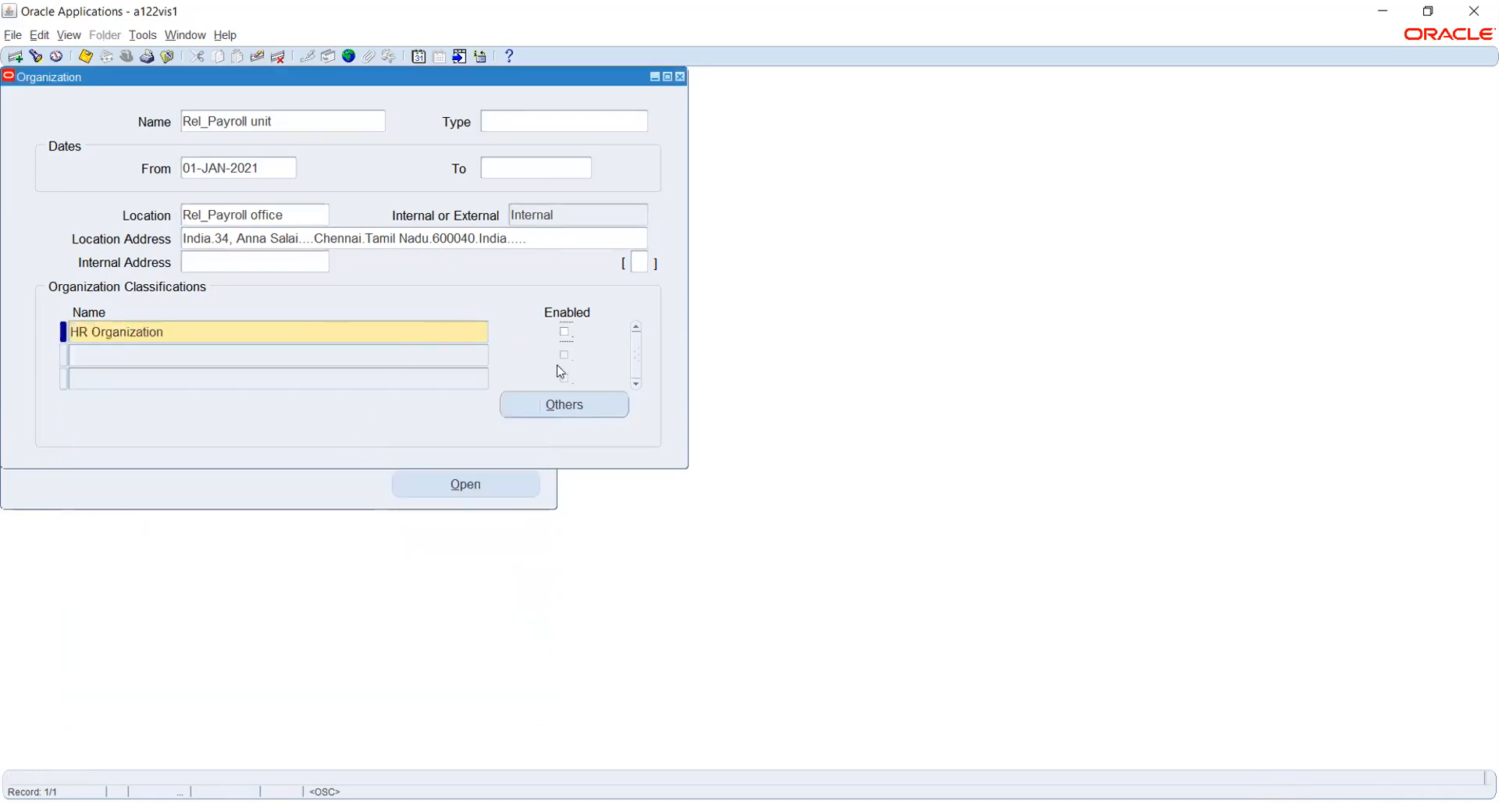
{"action": "left_click", "coordinate": [566, 335]}
{"action": "key", "text": "ctrl+s"}
Open HR Organization's additional information list twice and close it without choosing.
{"action": "left_click", "coordinate": [566, 408]}
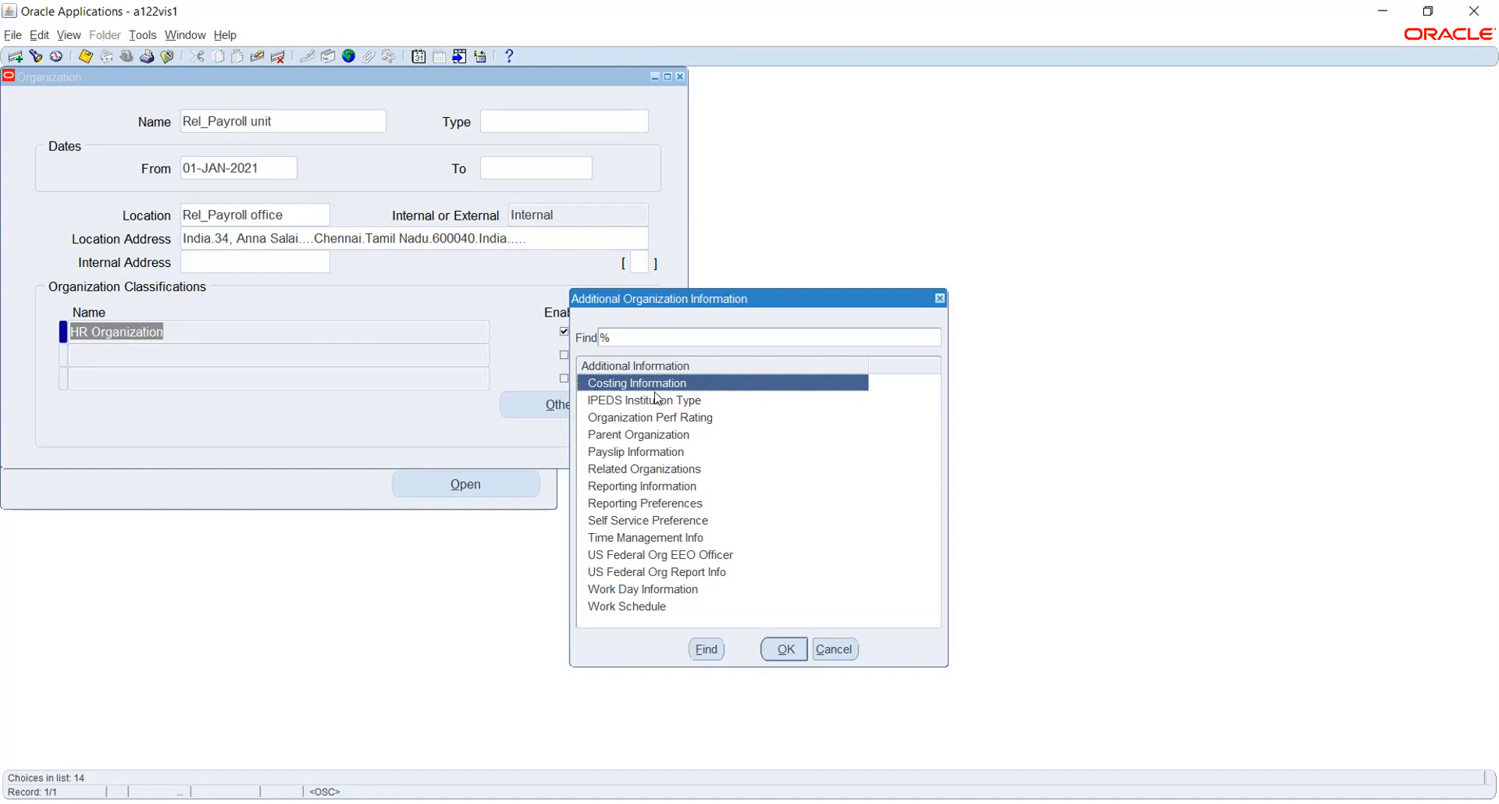
{"action": "left_click", "coordinate": [840, 651]}
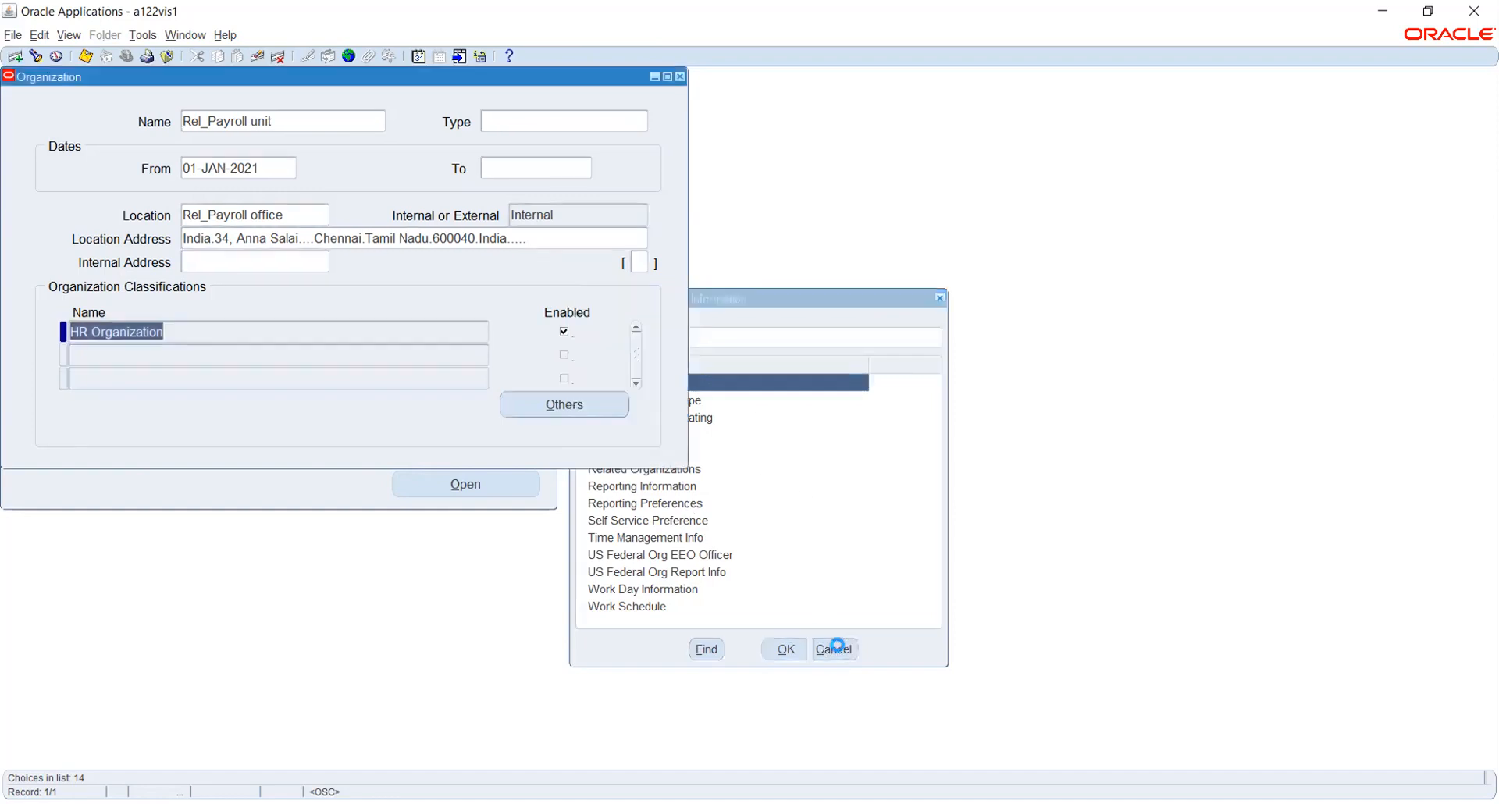
{"action": "left_click", "coordinate": [576, 406]}
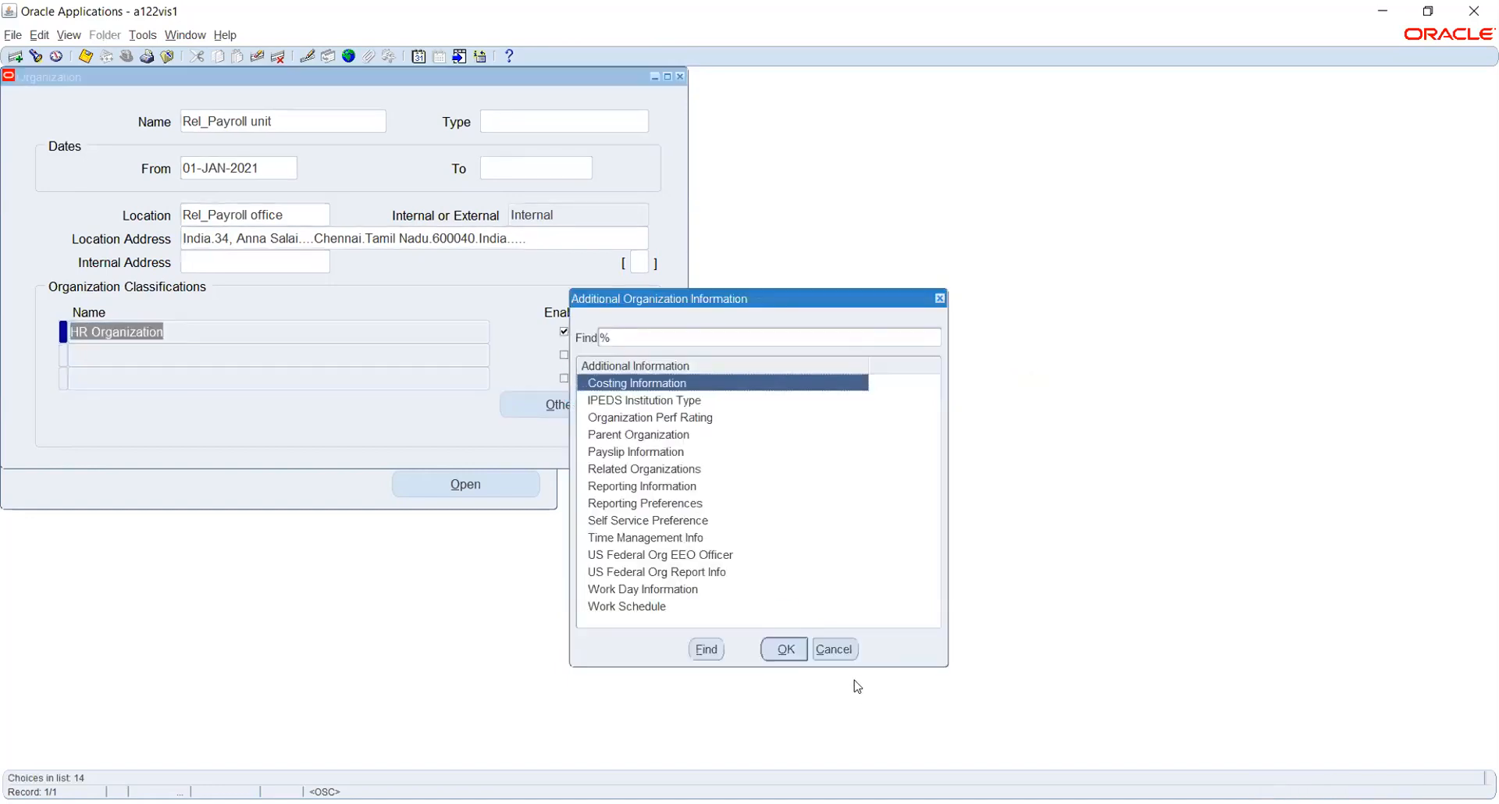
{"action": "left_click", "coordinate": [846, 656]}
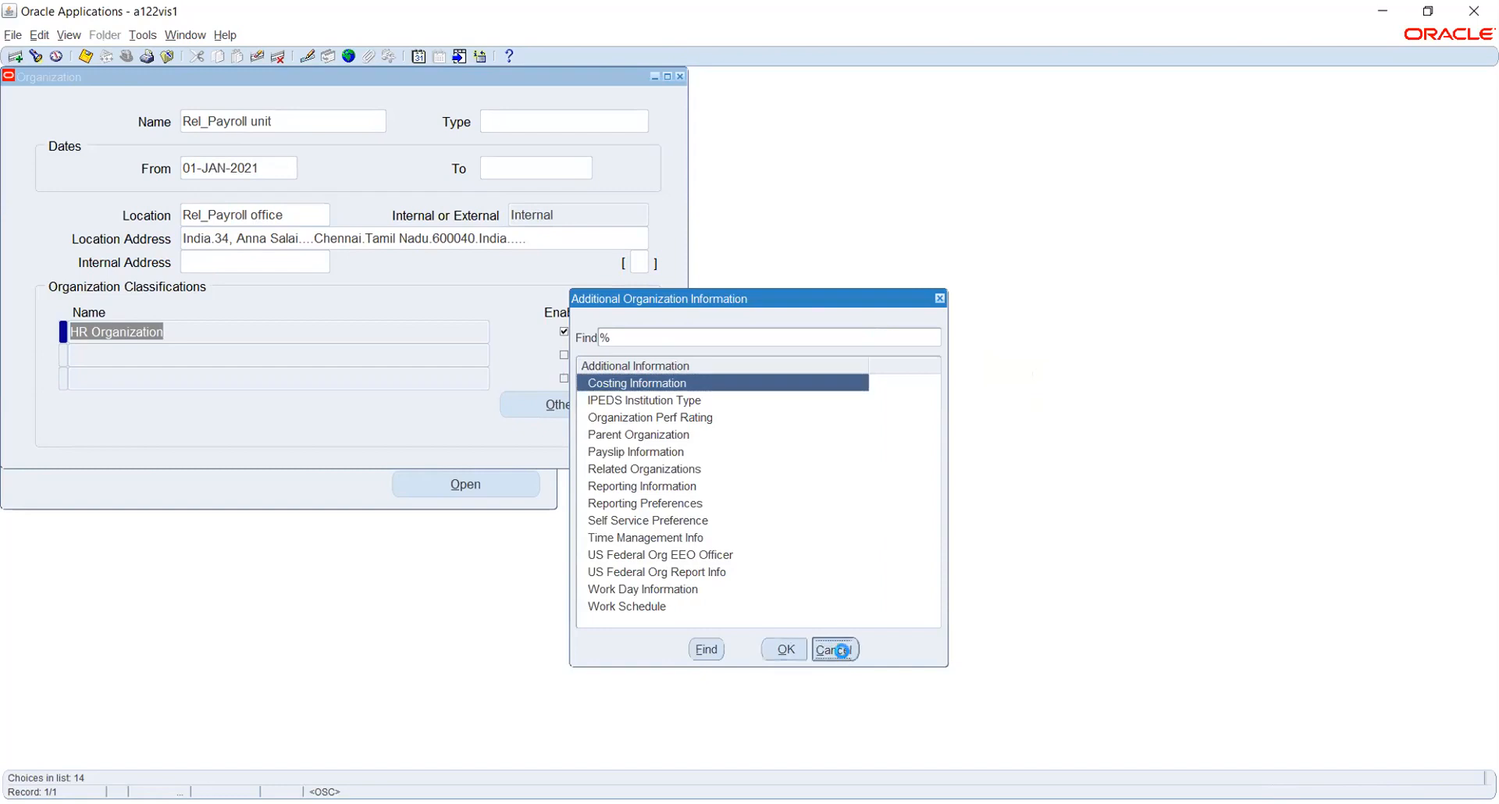
Add an enabled Employer classification, save it, and dismiss the no-additional-information error.
{"action": "left_click", "coordinate": [249, 352]}
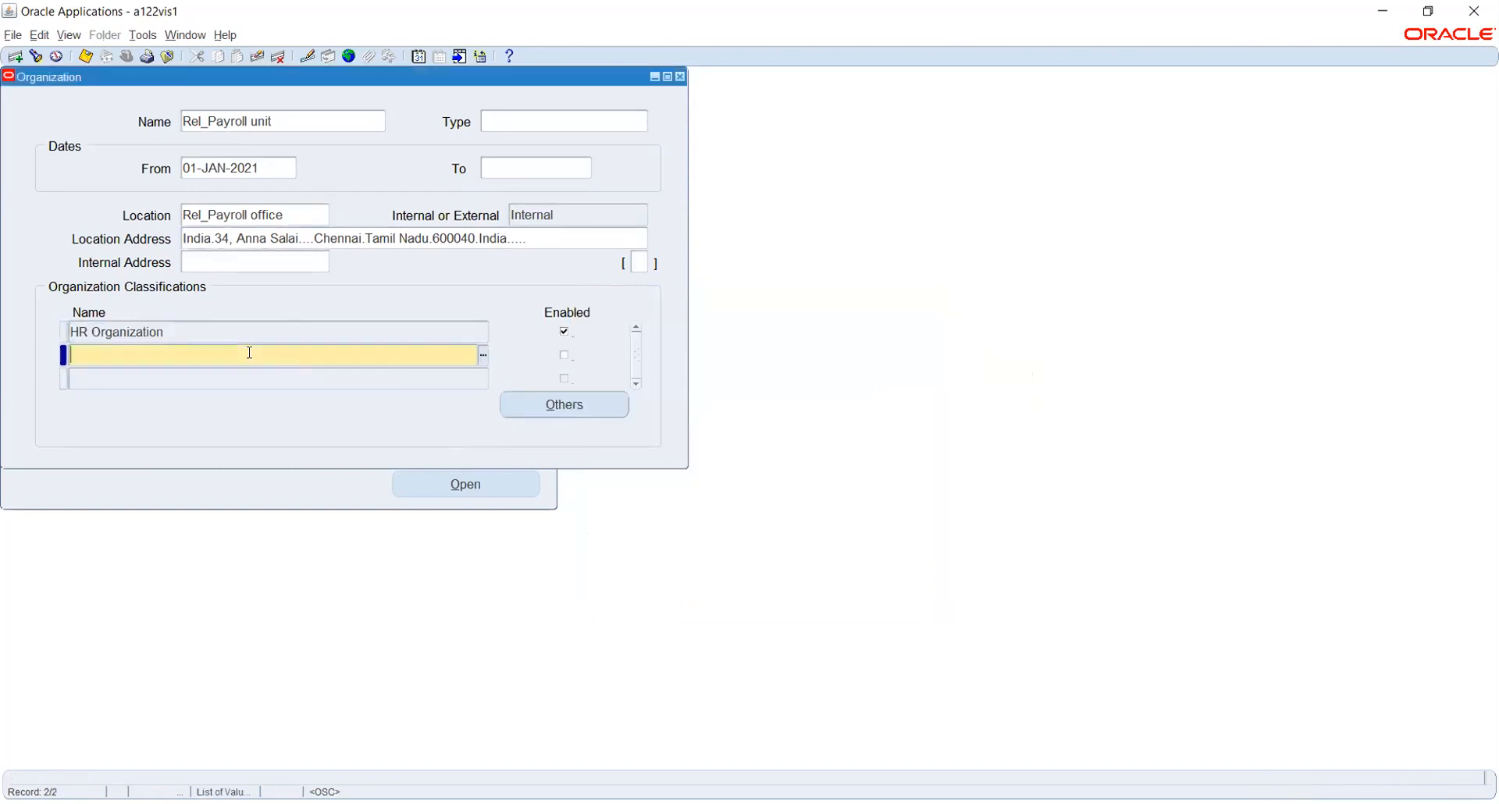
{"action": "type", "text": "employ"}
{"action": "key", "text": "Tab"}
{"action": "key", "text": "space"}
{"action": "key", "text": "ctrl+s"}
{"action": "left_click", "coordinate": [582, 408]}
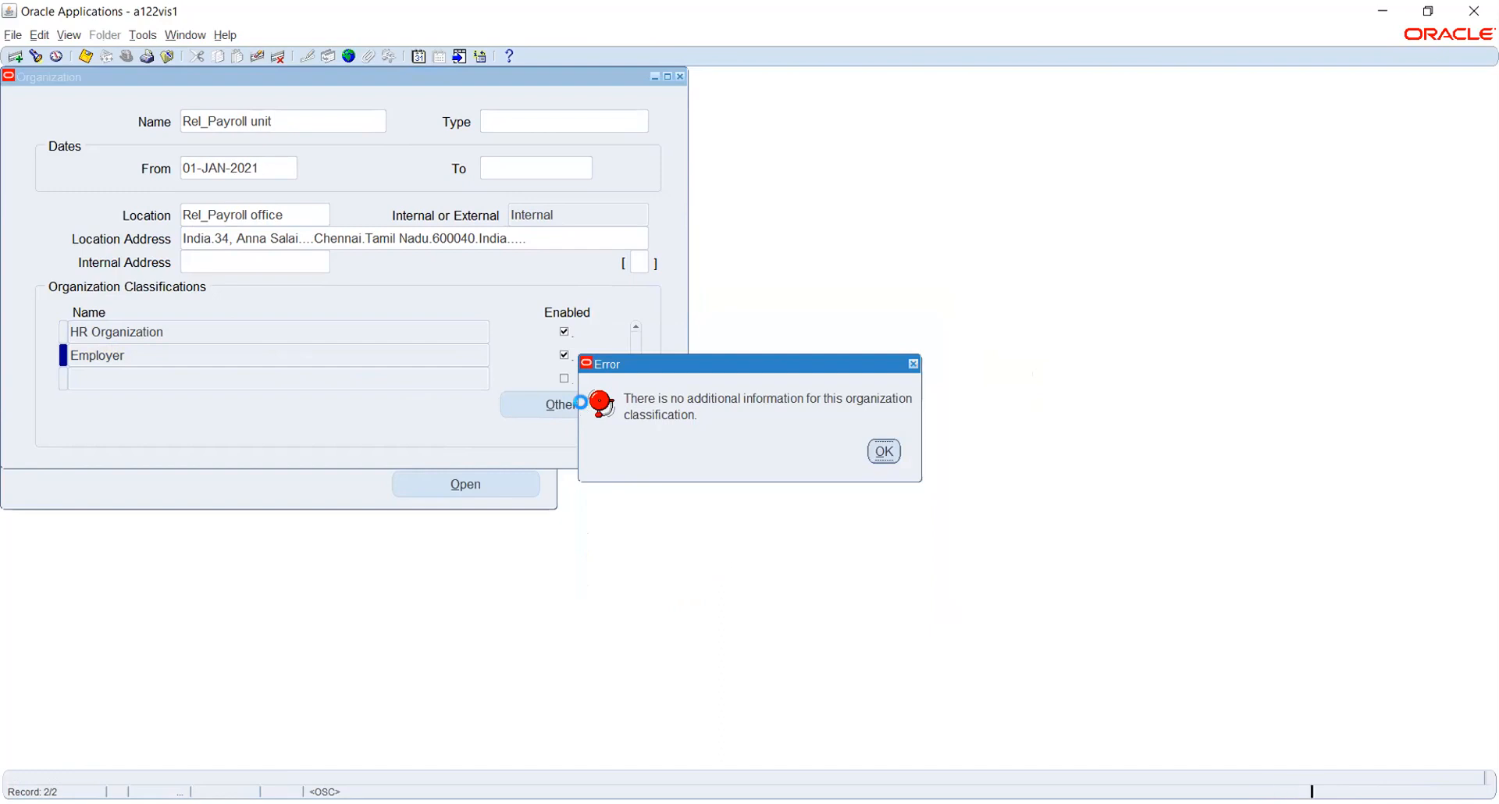
{"action": "key", "text": "Return"}
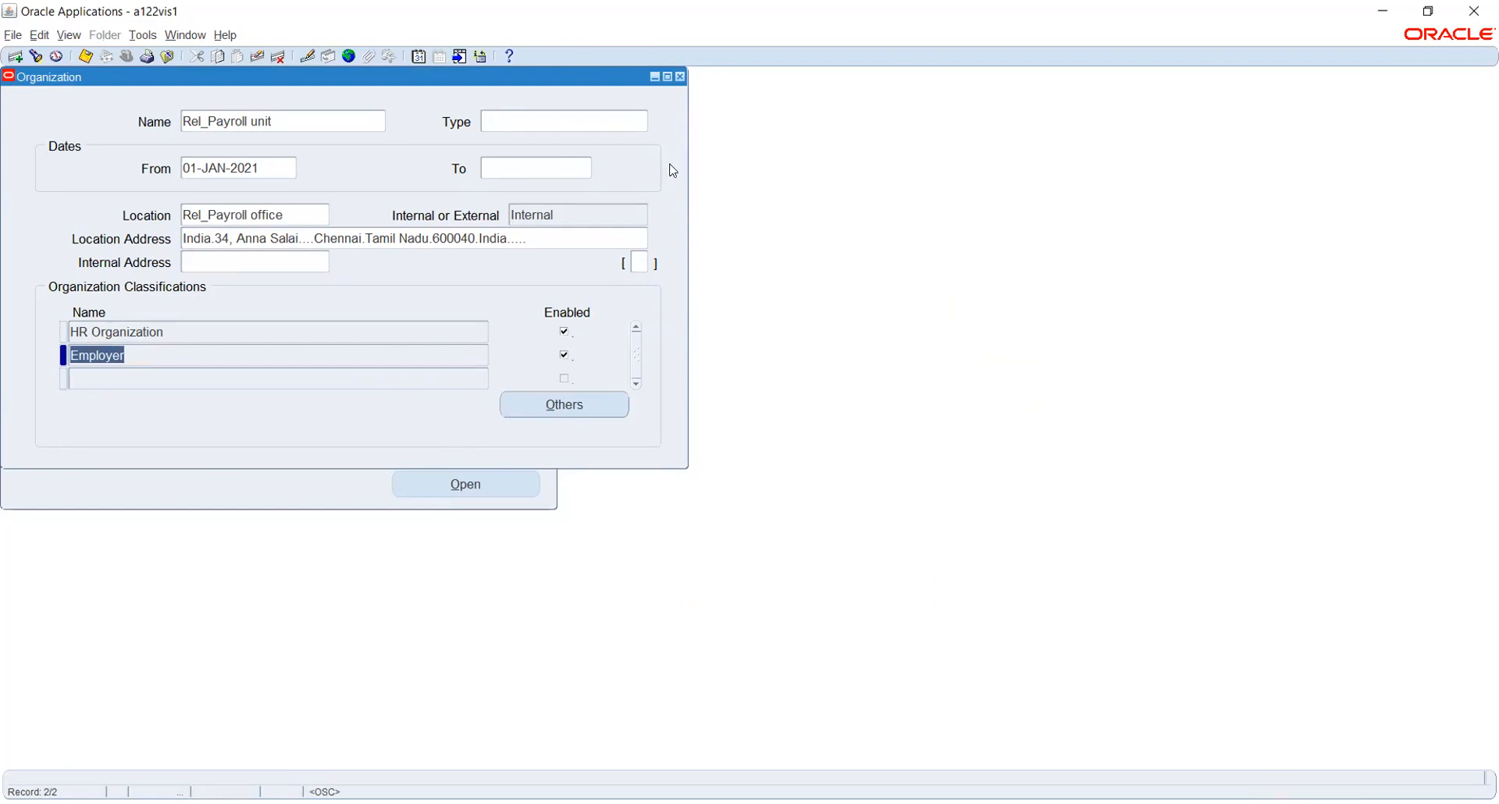
Close the Organization form and open Work Structures > Job > Description to reach Find Jobs.
{"action": "left_click", "coordinate": [680, 78]}
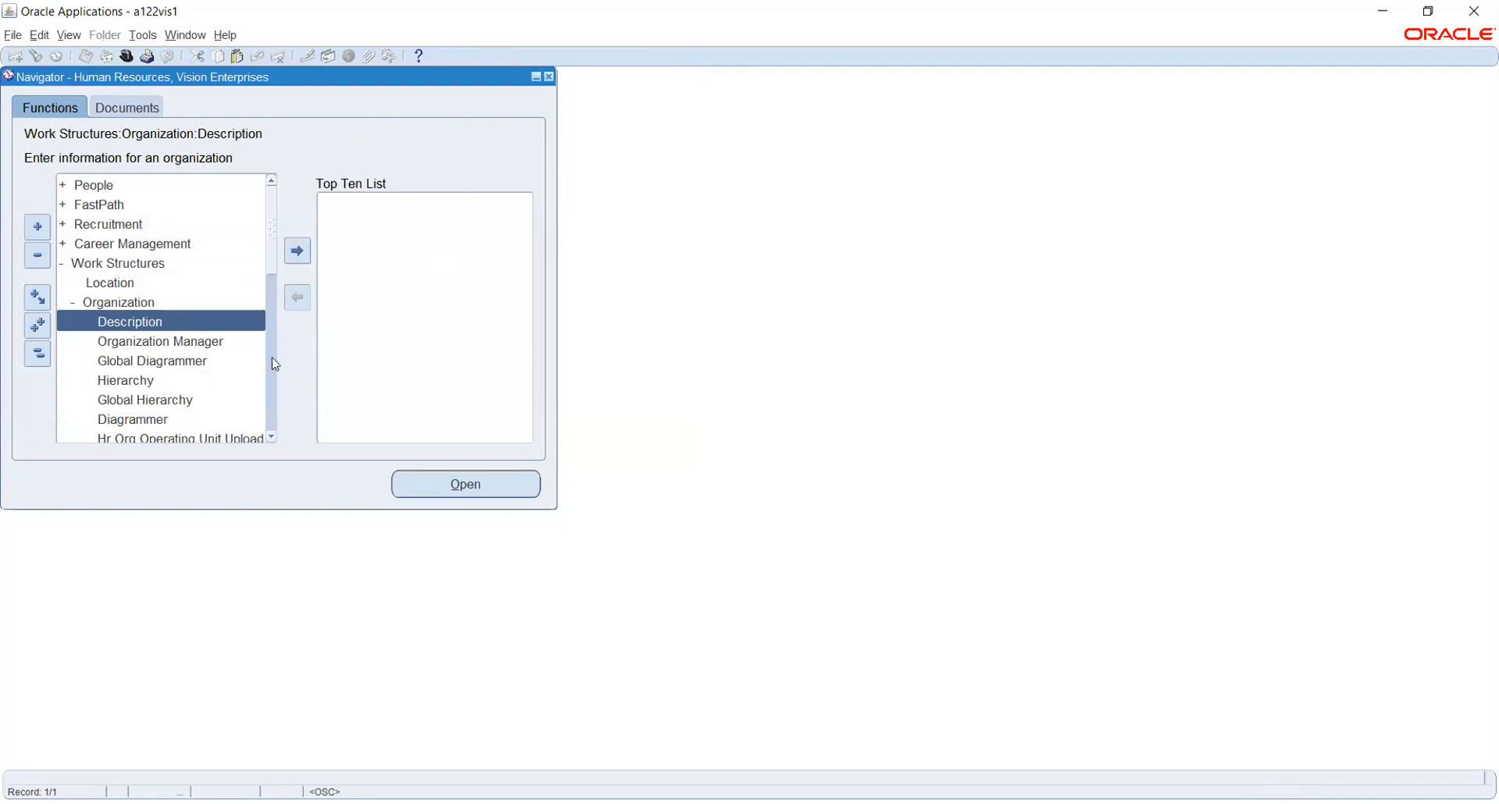
{"action": "left_click", "coordinate": [272, 437]}
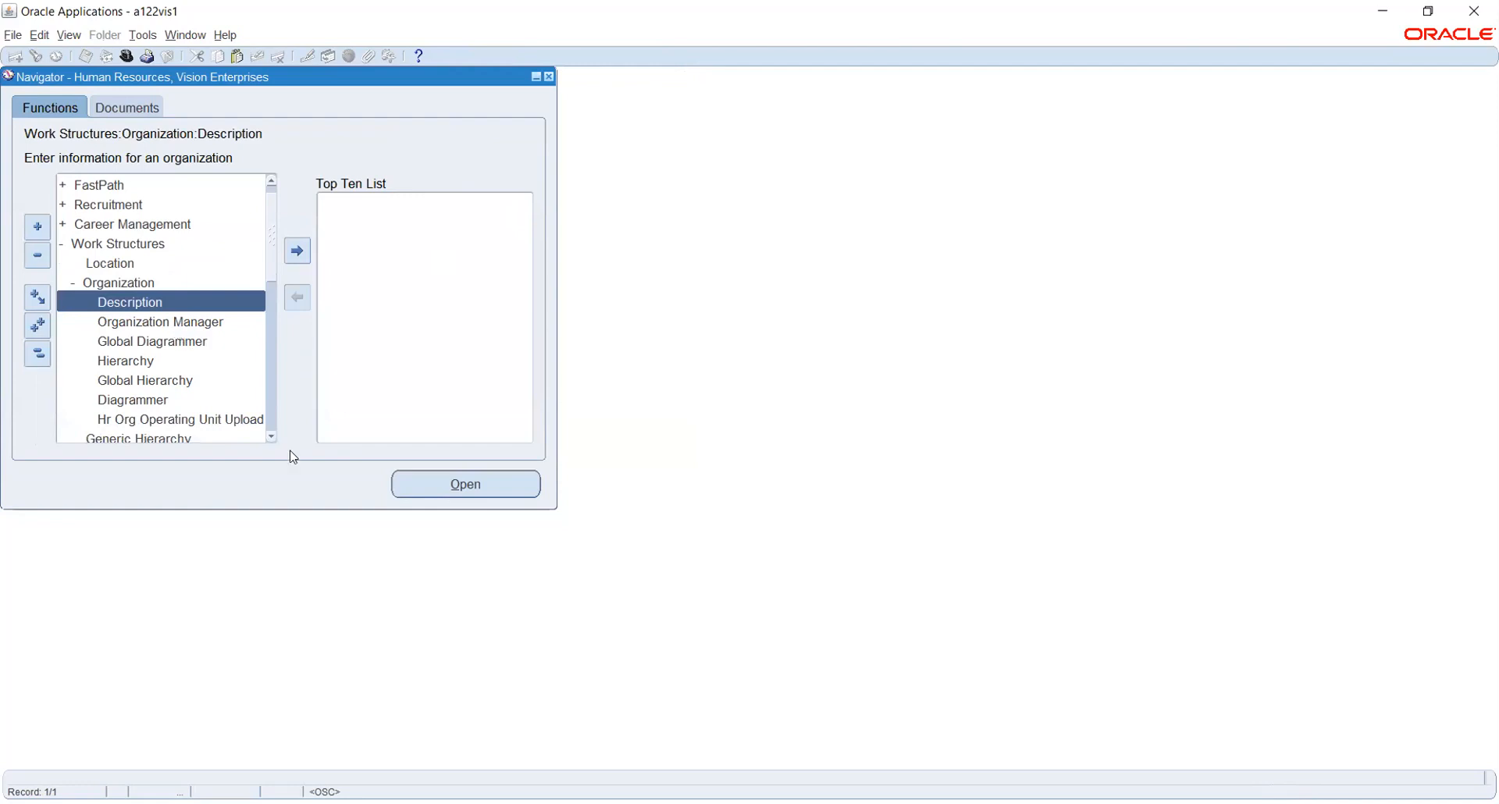
{"action": "scroll", "coordinate": [271, 437], "scroll_direction": "down", "scroll_amount": 6}
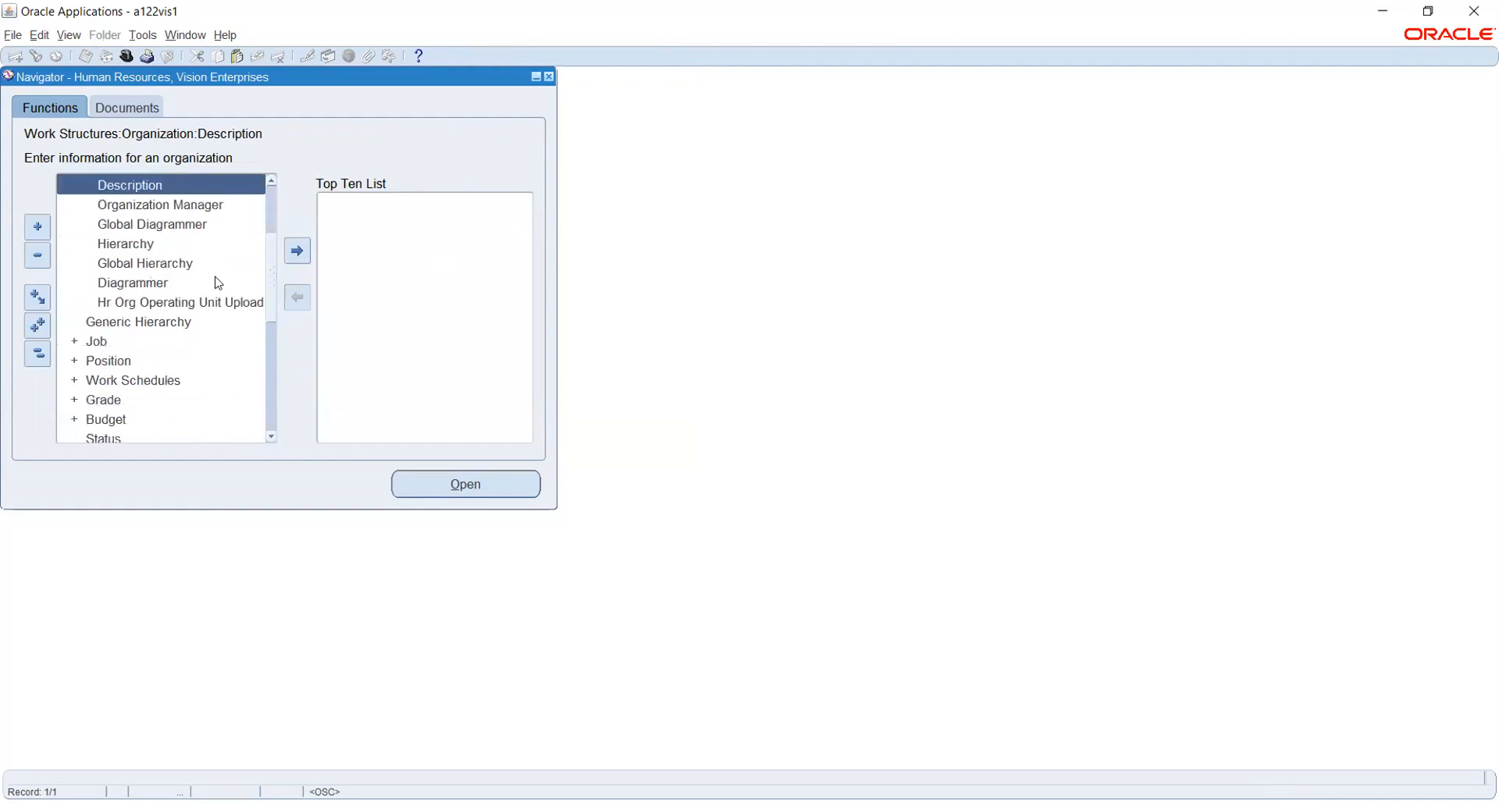
{"action": "left_click", "coordinate": [96, 341]}
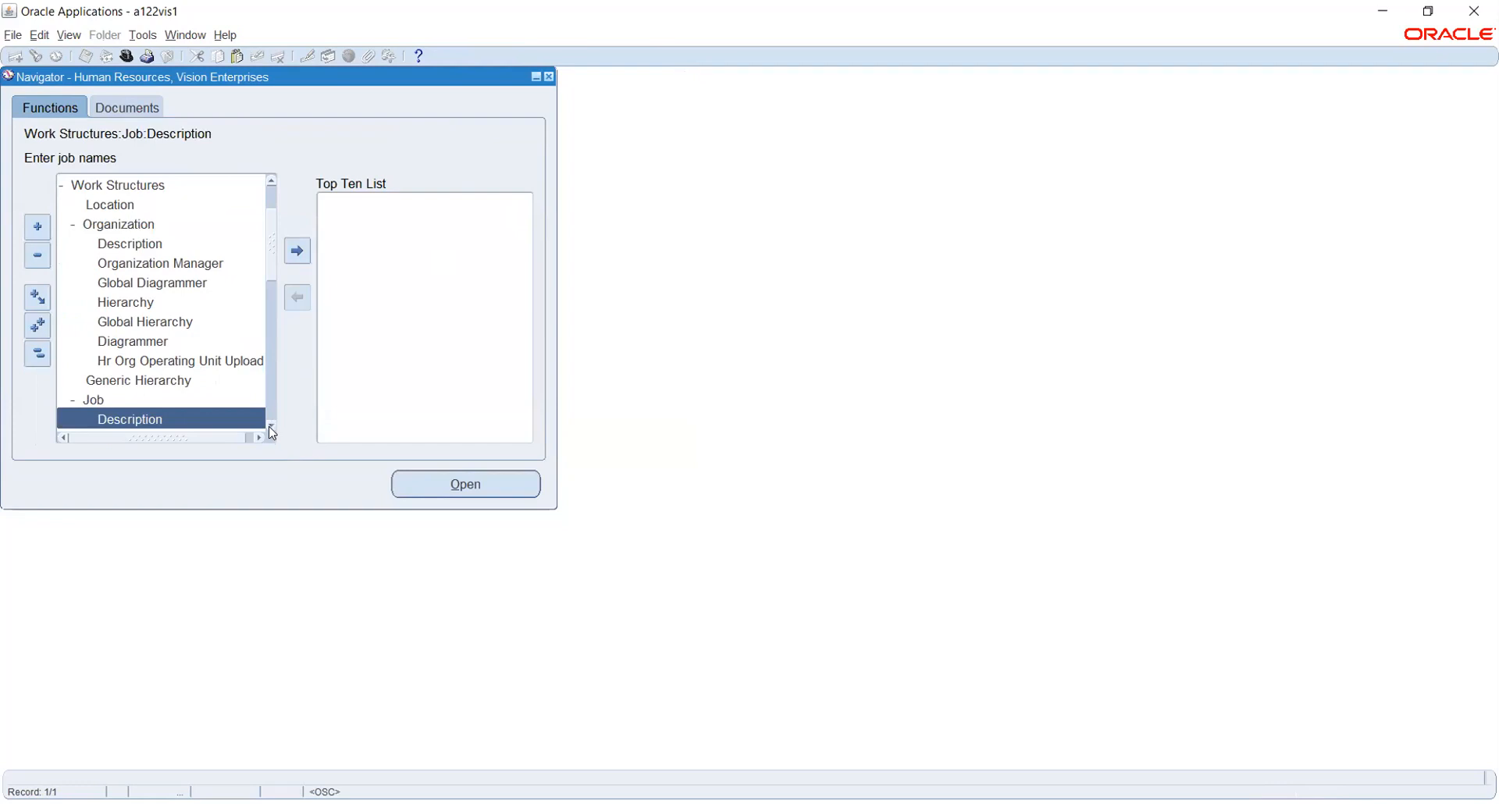
{"action": "scroll", "coordinate": [168, 263], "scroll_direction": "down", "scroll_amount": 4}
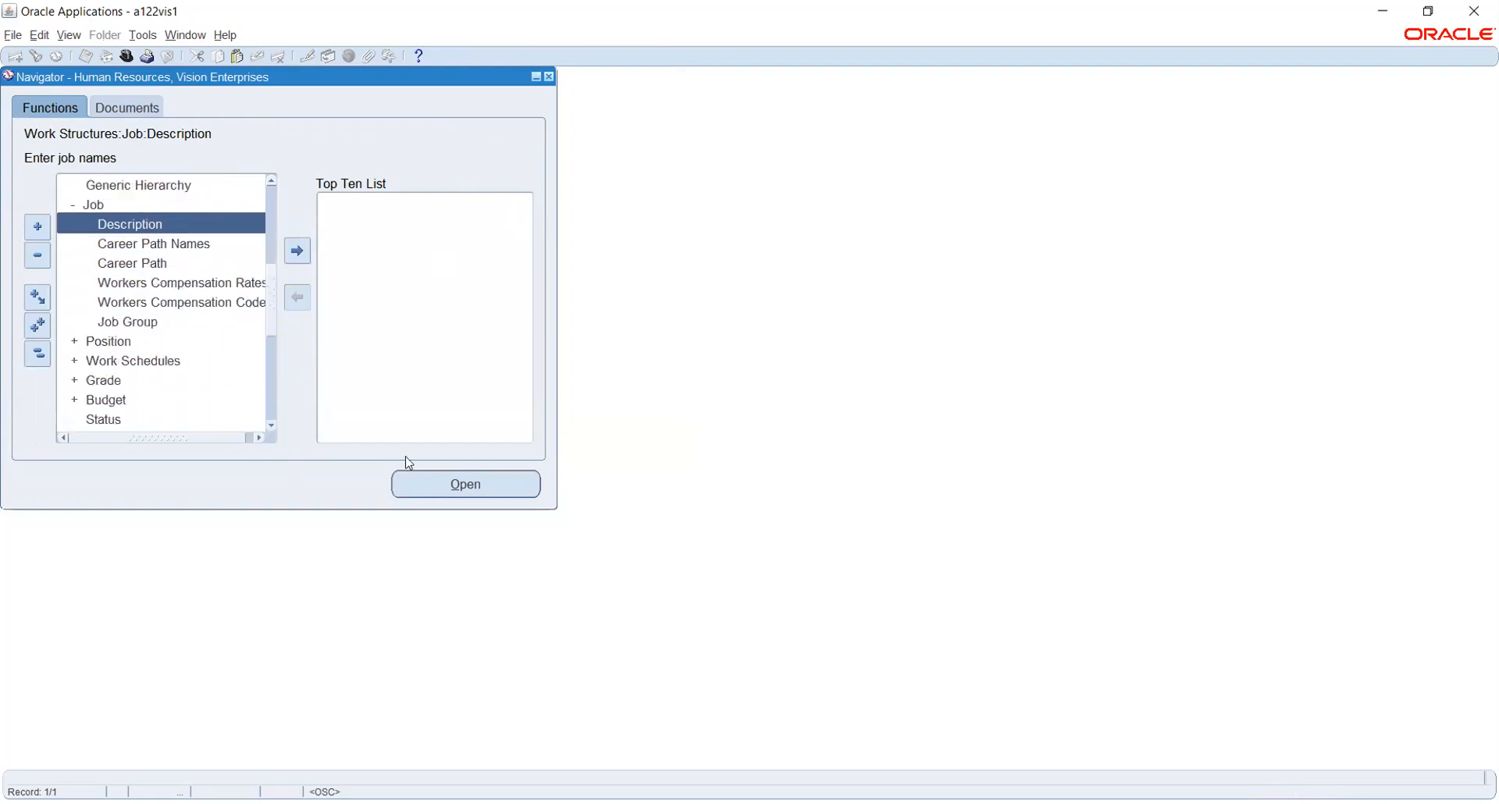
{"action": "left_click", "coordinate": [480, 483]}
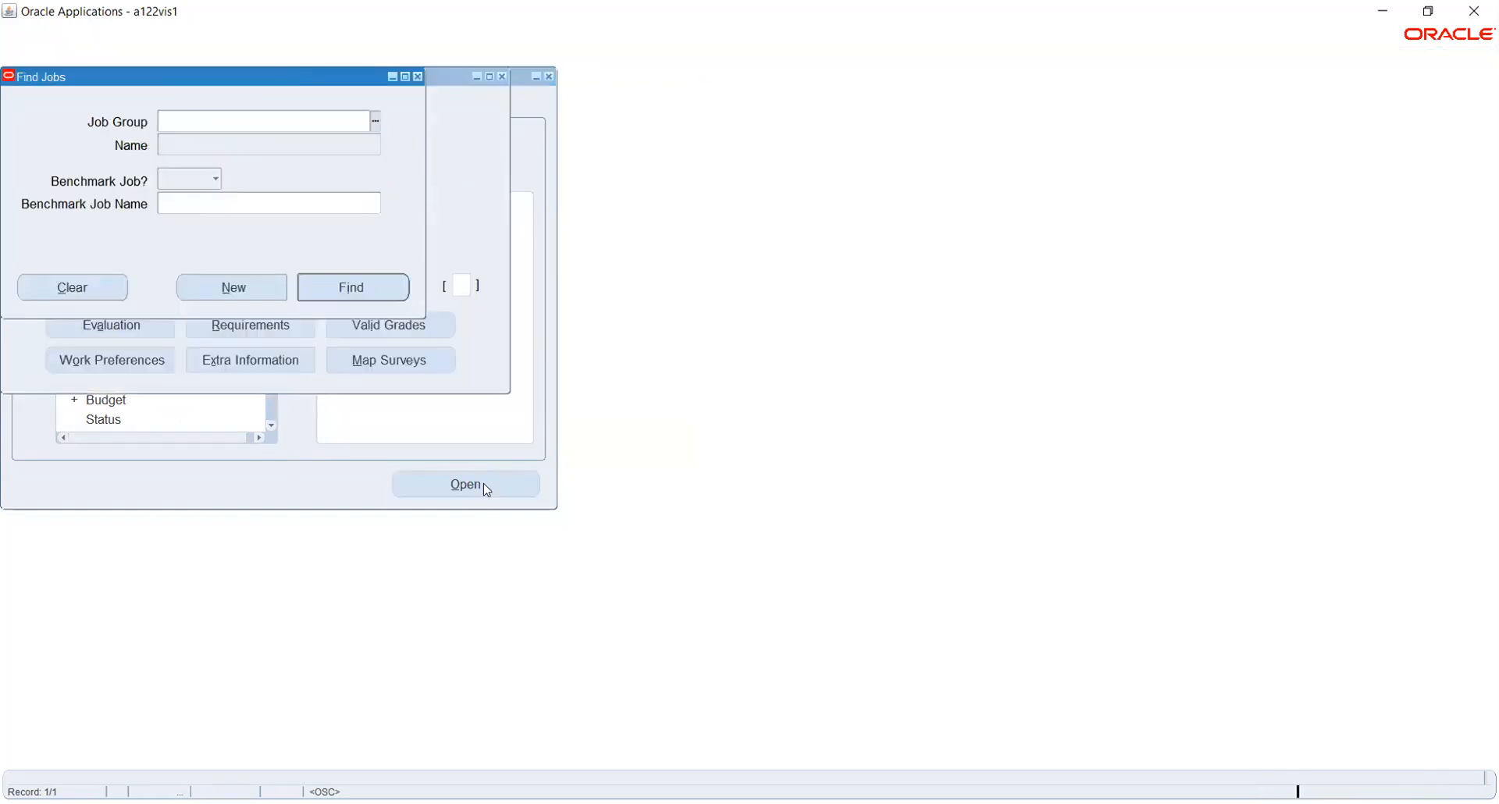
Start a new job in job group Vision Corporation, then cancel the Job Flexfield name entry.
{"action": "left_click", "coordinate": [234, 288]}
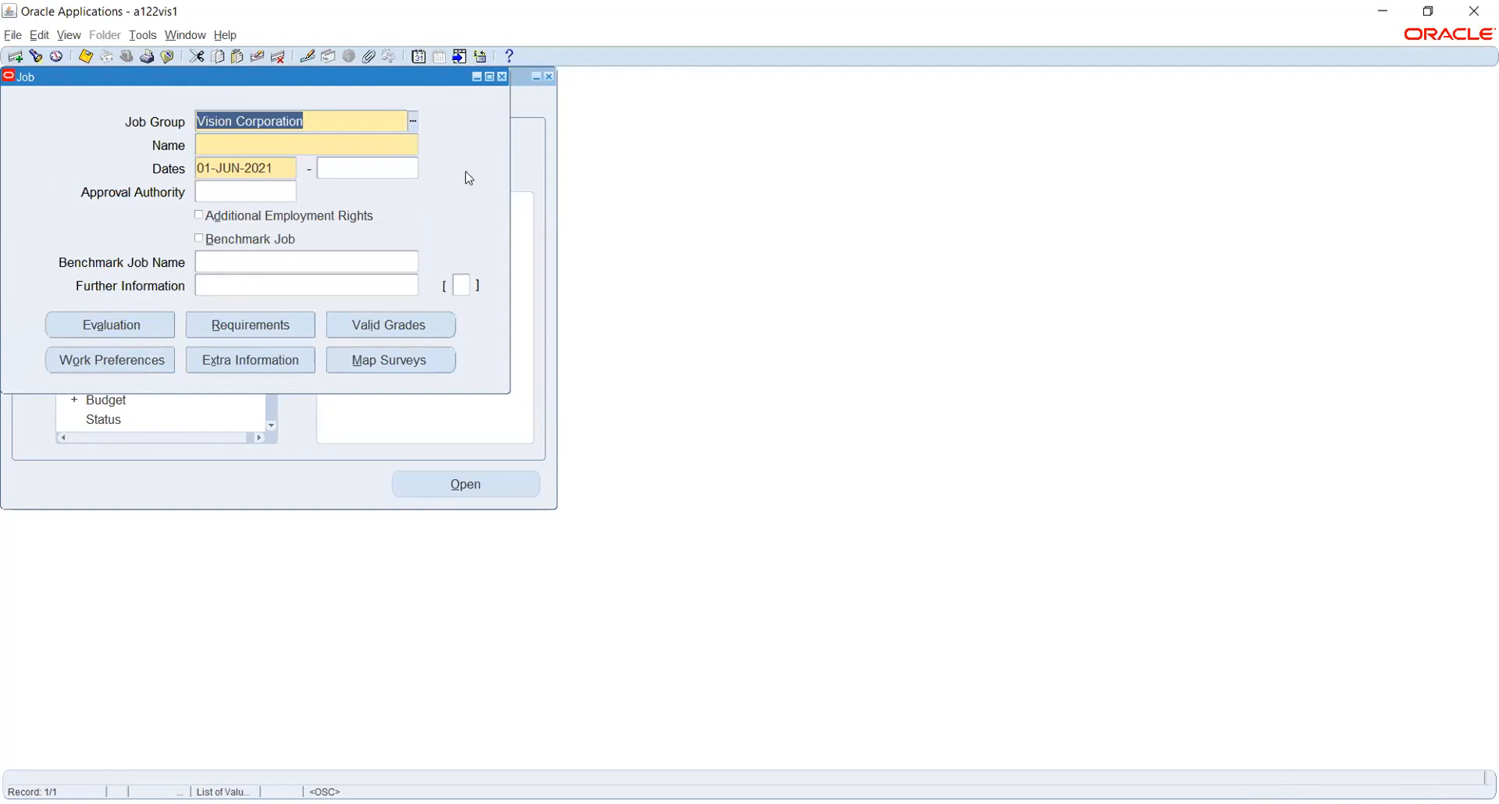
{"action": "left_click", "coordinate": [411, 124]}
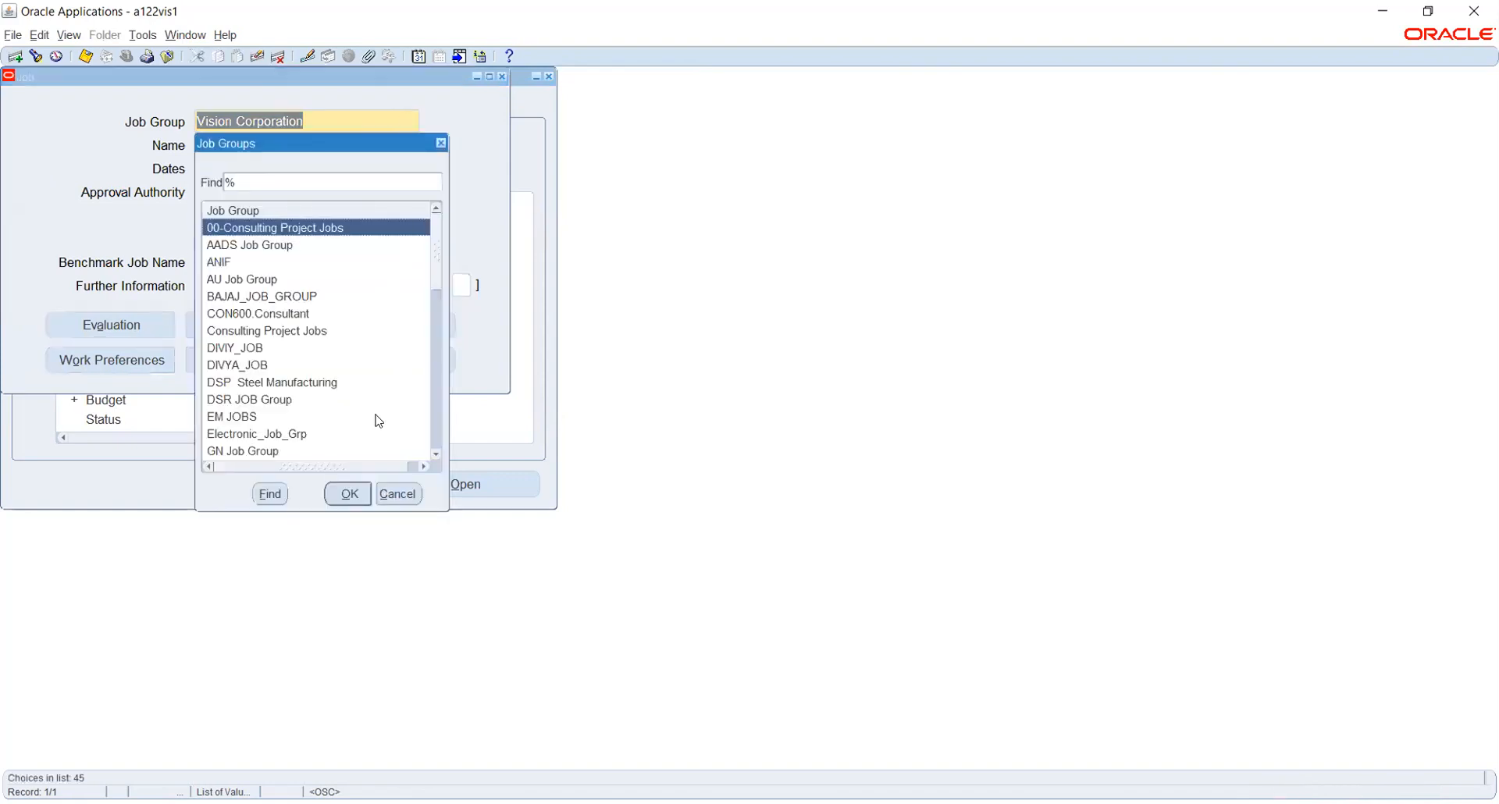
{"action": "left_click", "coordinate": [400, 494]}
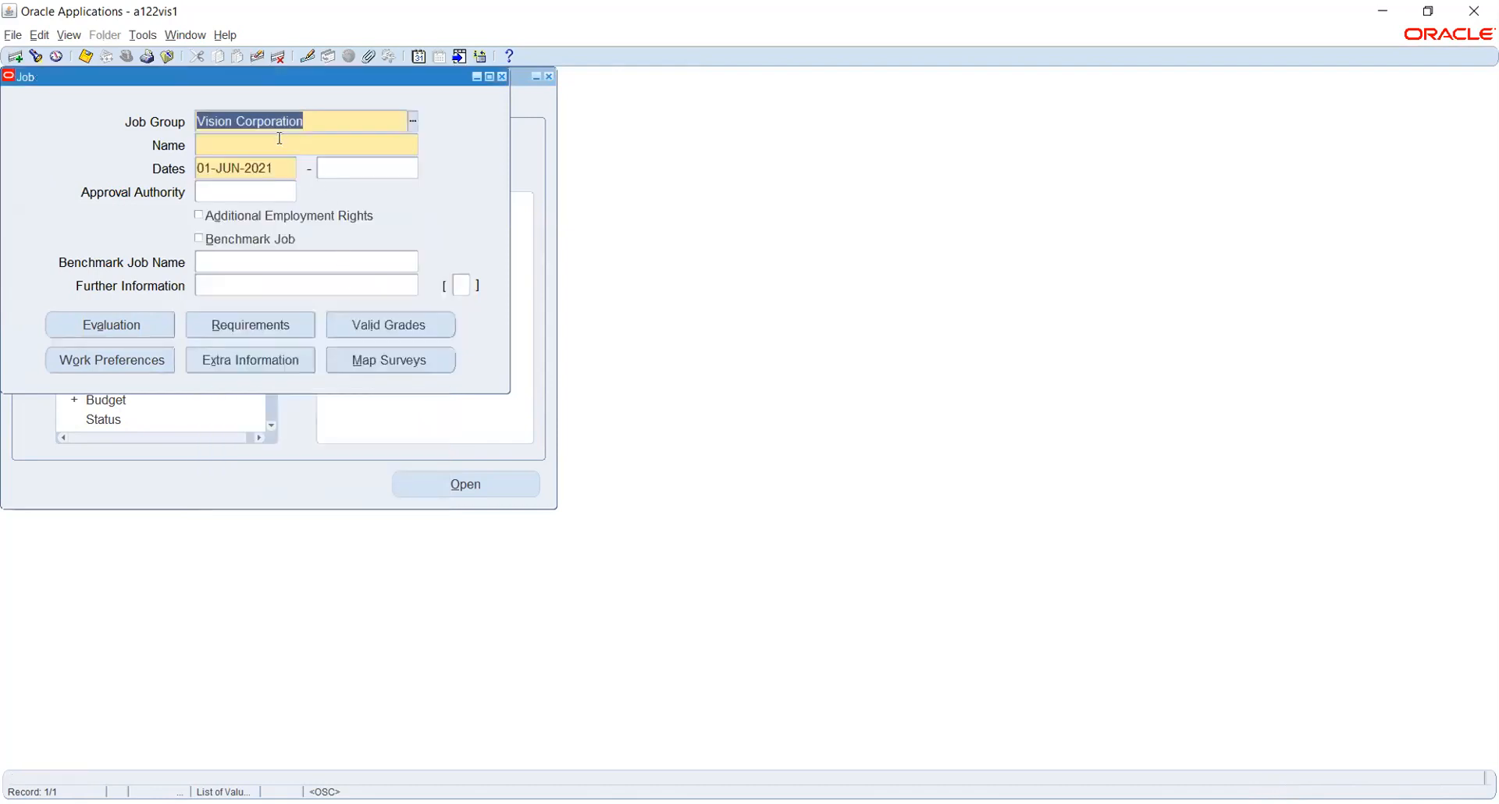
{"action": "left_click", "coordinate": [277, 139]}
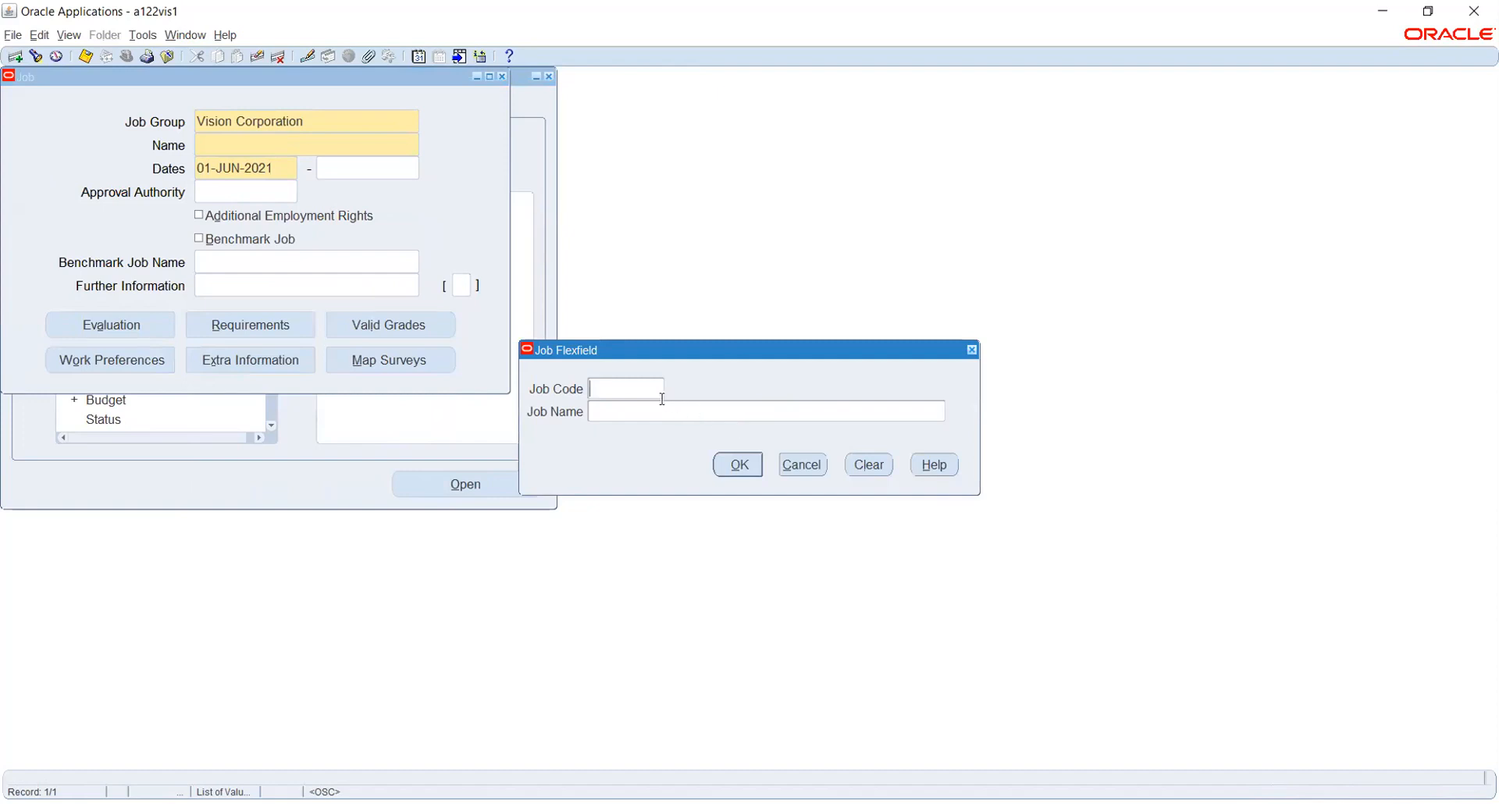
{"action": "left_click", "coordinate": [796, 467]}
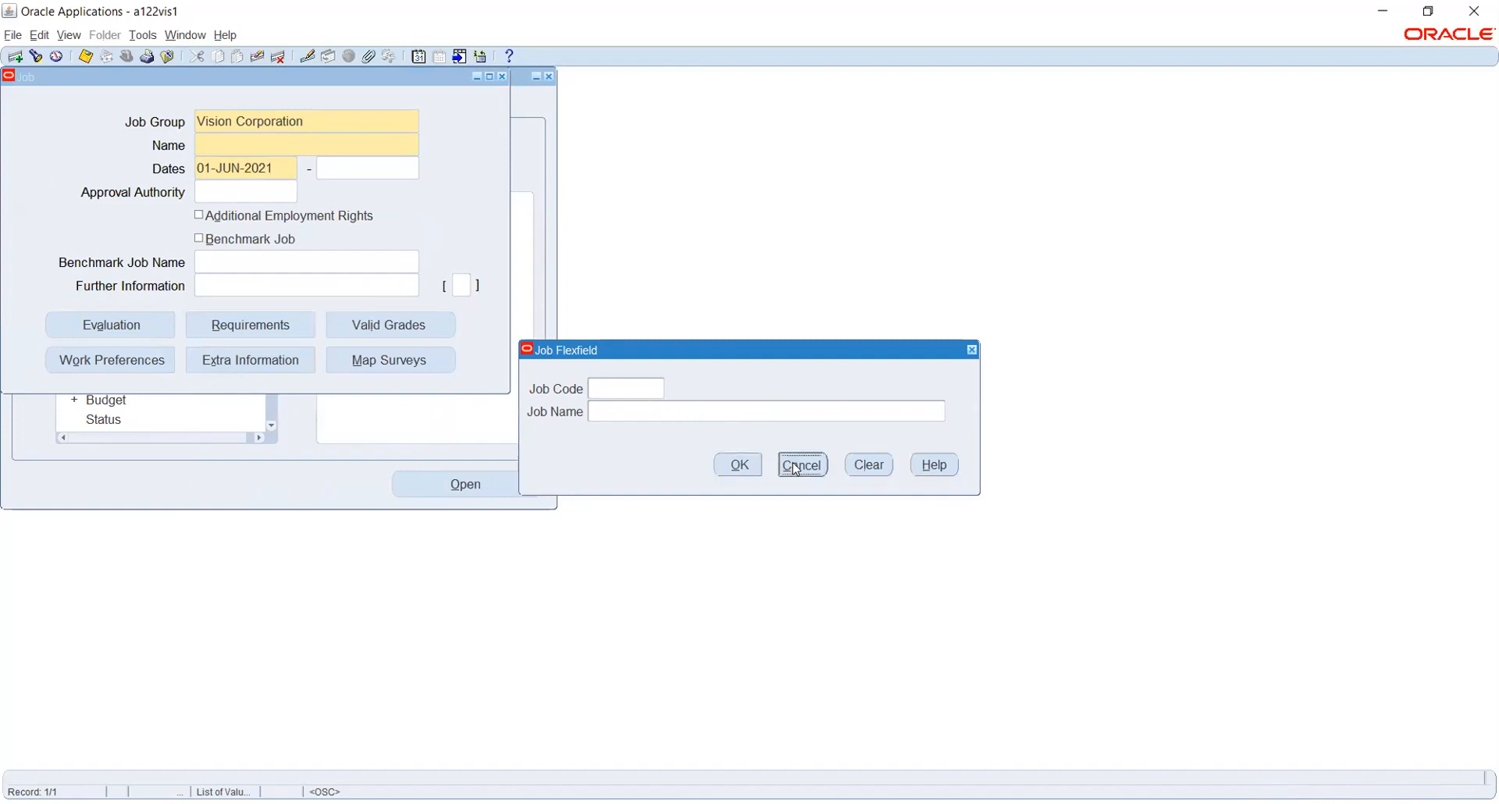
Discard the new job and switch to the General Ledger, Vision Operations (USA) responsibility.
{"action": "left_click", "coordinate": [502, 76]}
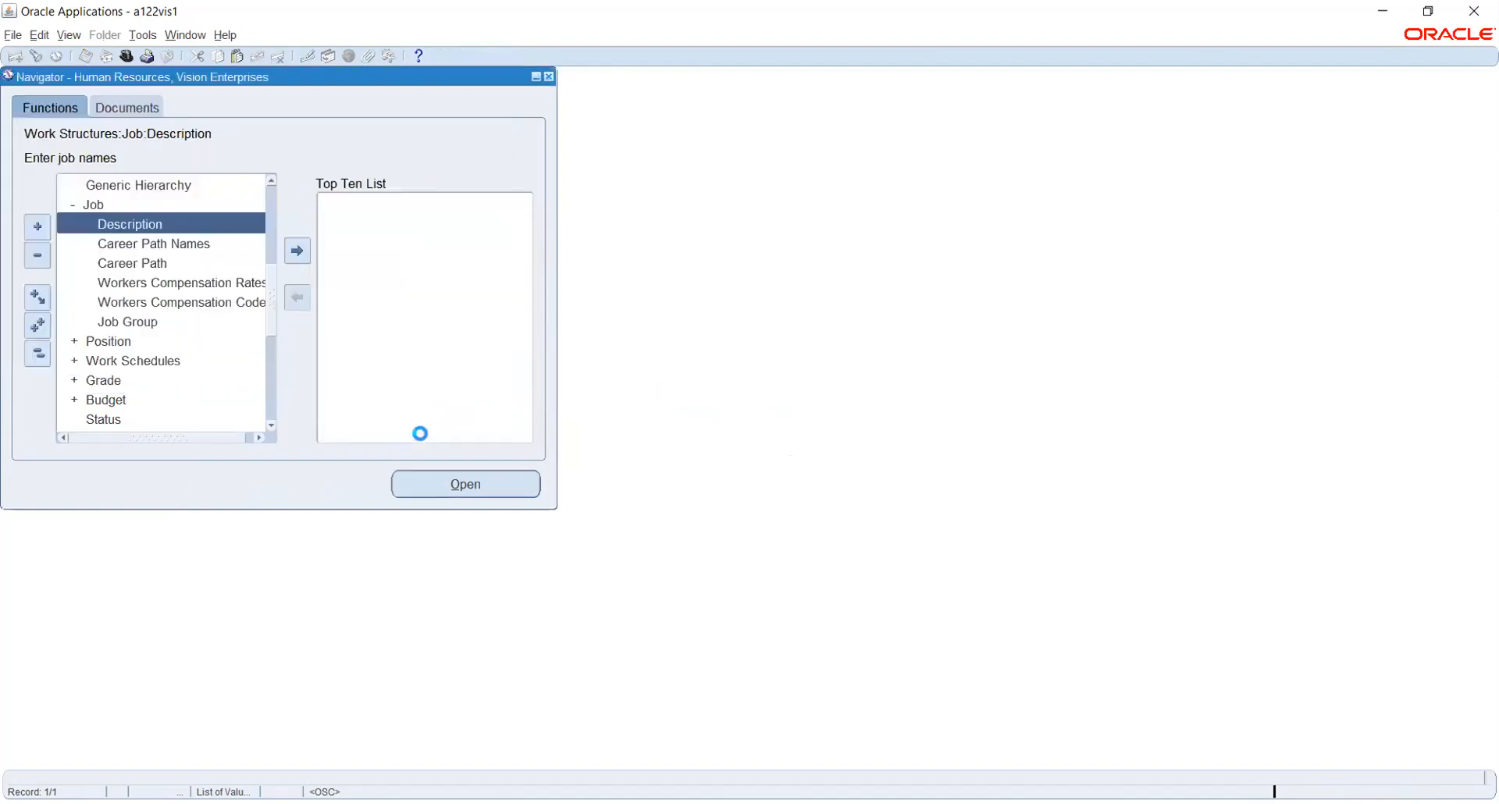
{"action": "left_click", "coordinate": [125, 58]}
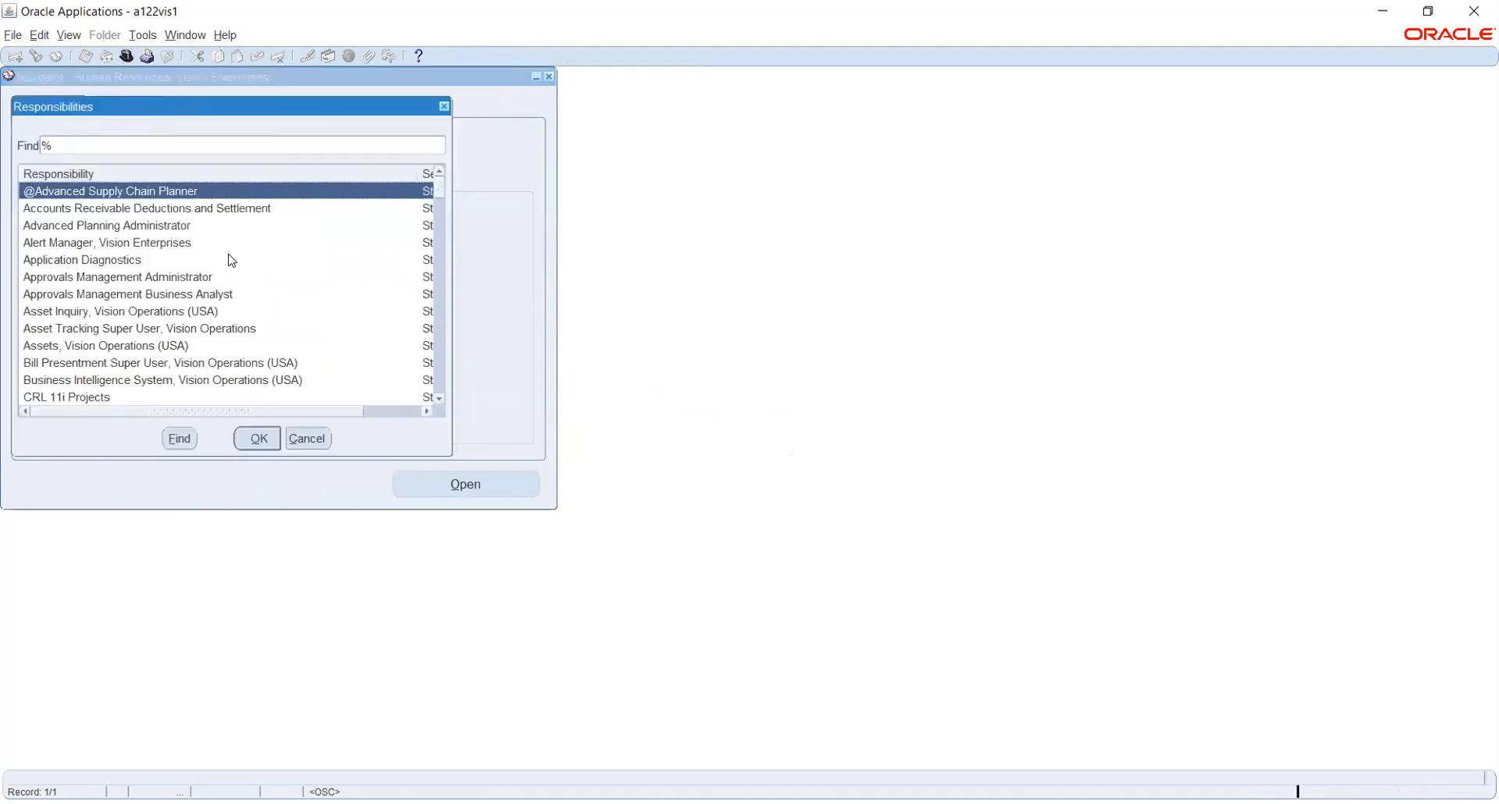
{"action": "type", "text": "g"}
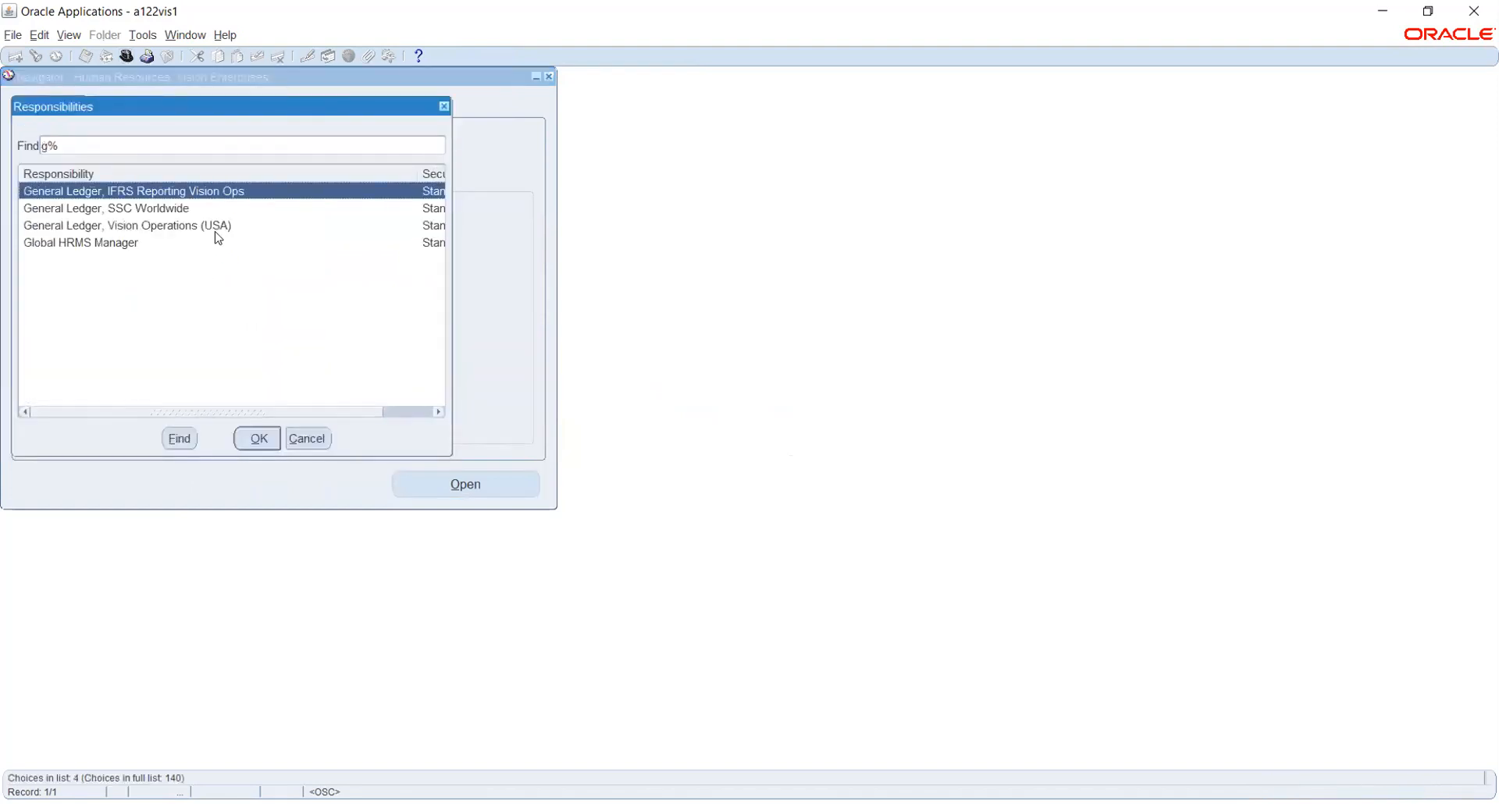
{"action": "key", "text": "Down"}
{"action": "key", "text": "Down"}
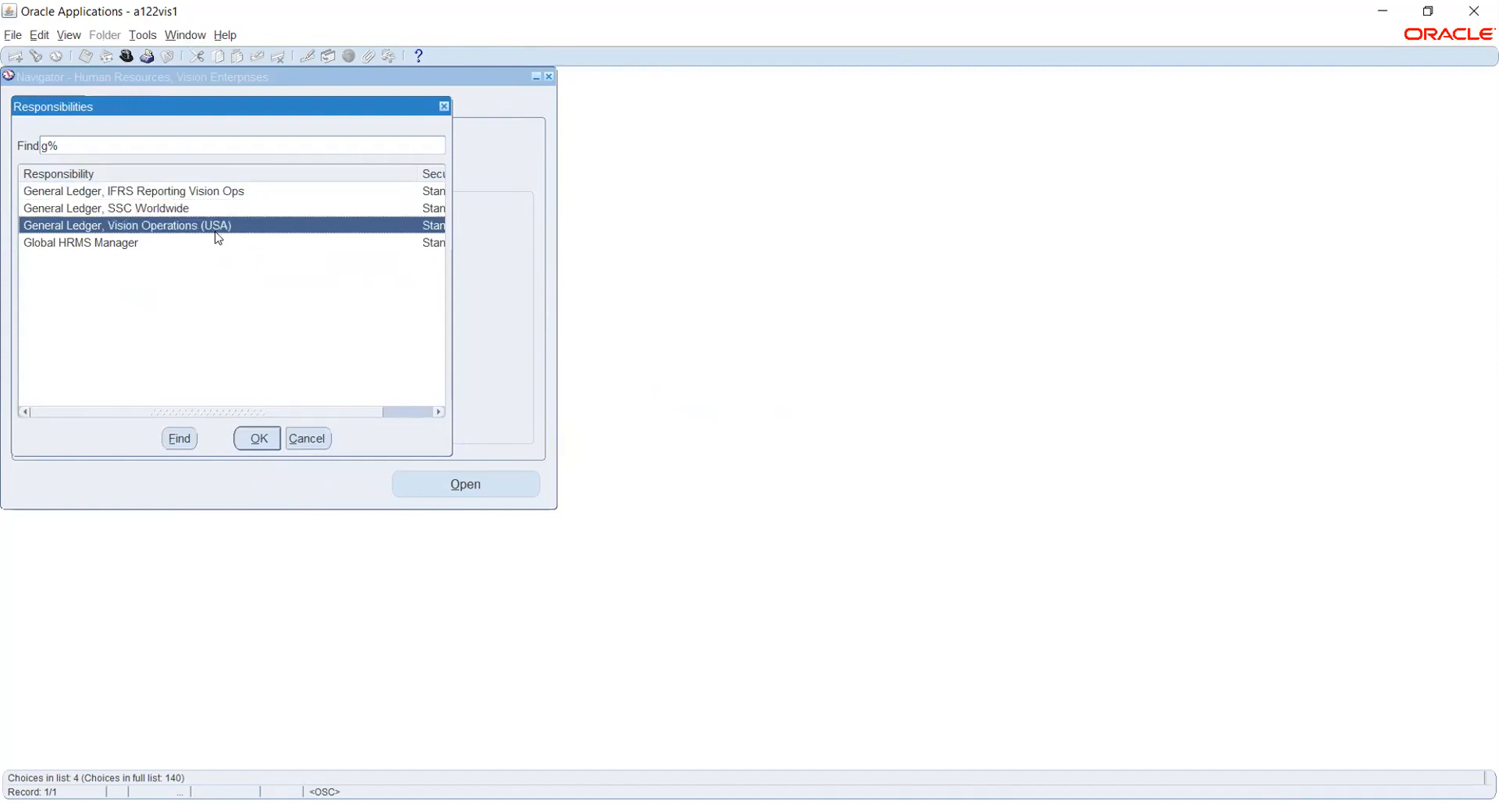
{"action": "double_click", "coordinate": [214, 224]}
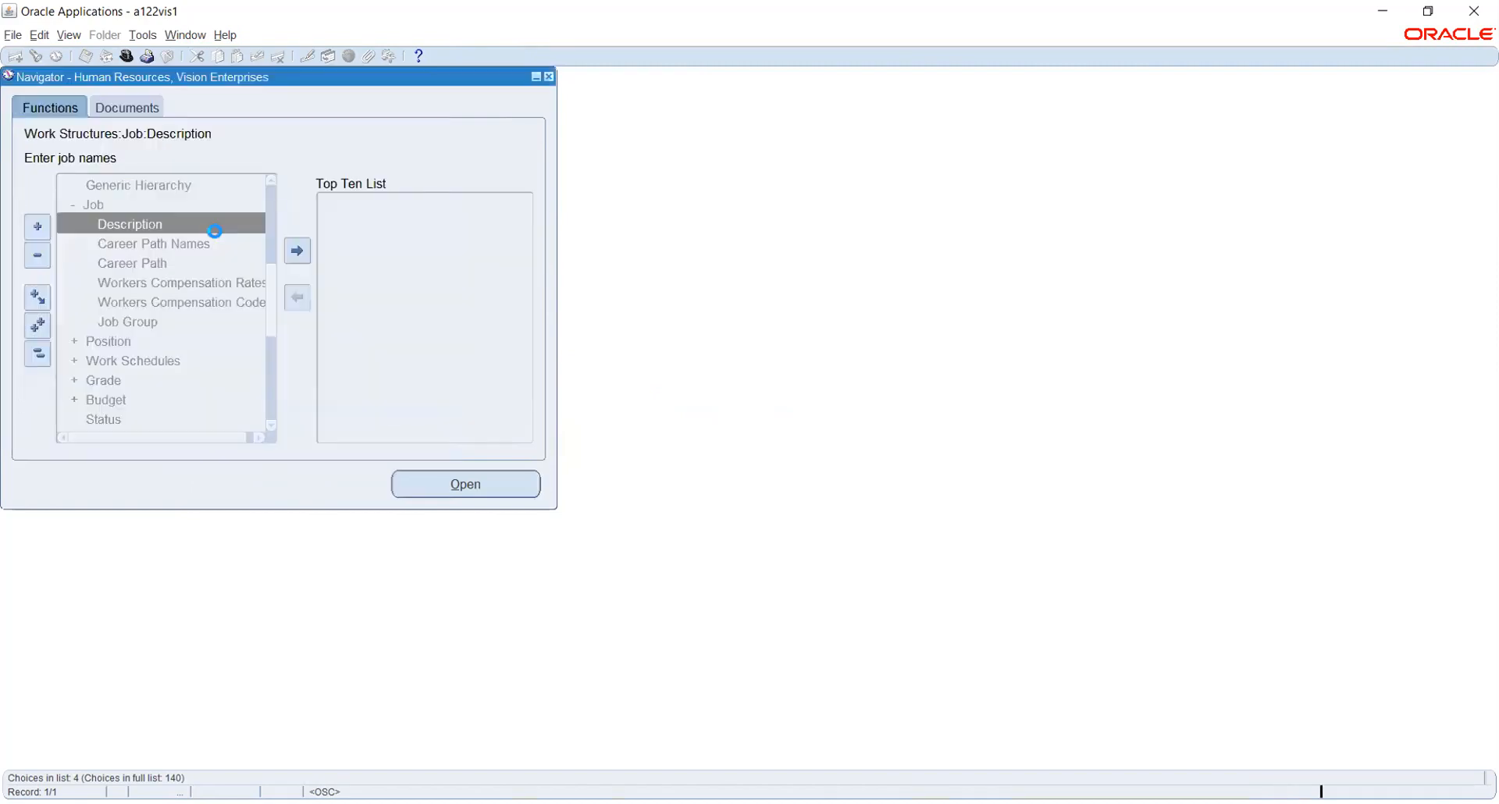
Expand Setup > Financials > Flexfields > Key in the Navigator and open Segments.
{"action": "left_click", "coordinate": [100, 302]}
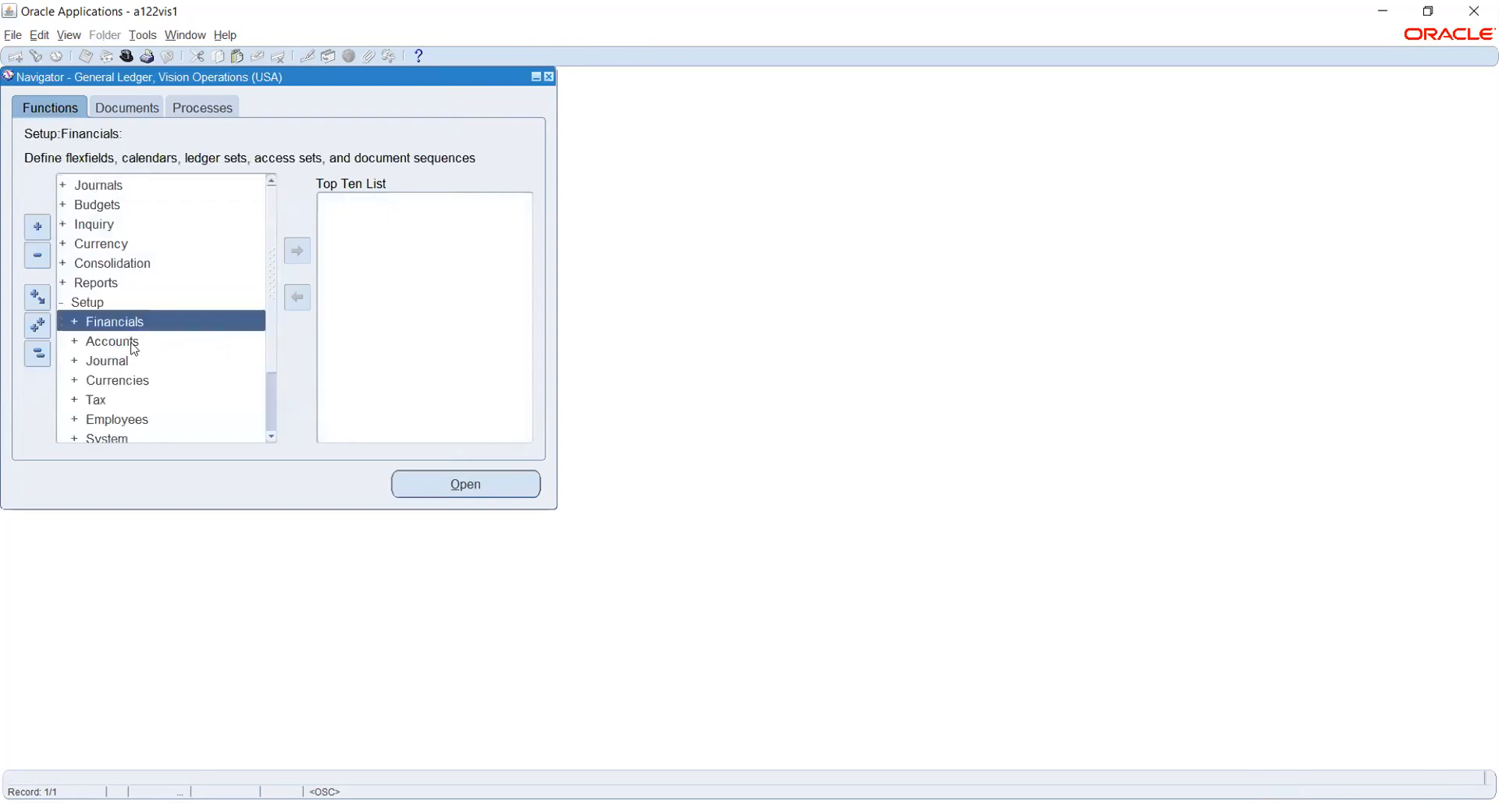
{"action": "double_click", "coordinate": [109, 320]}
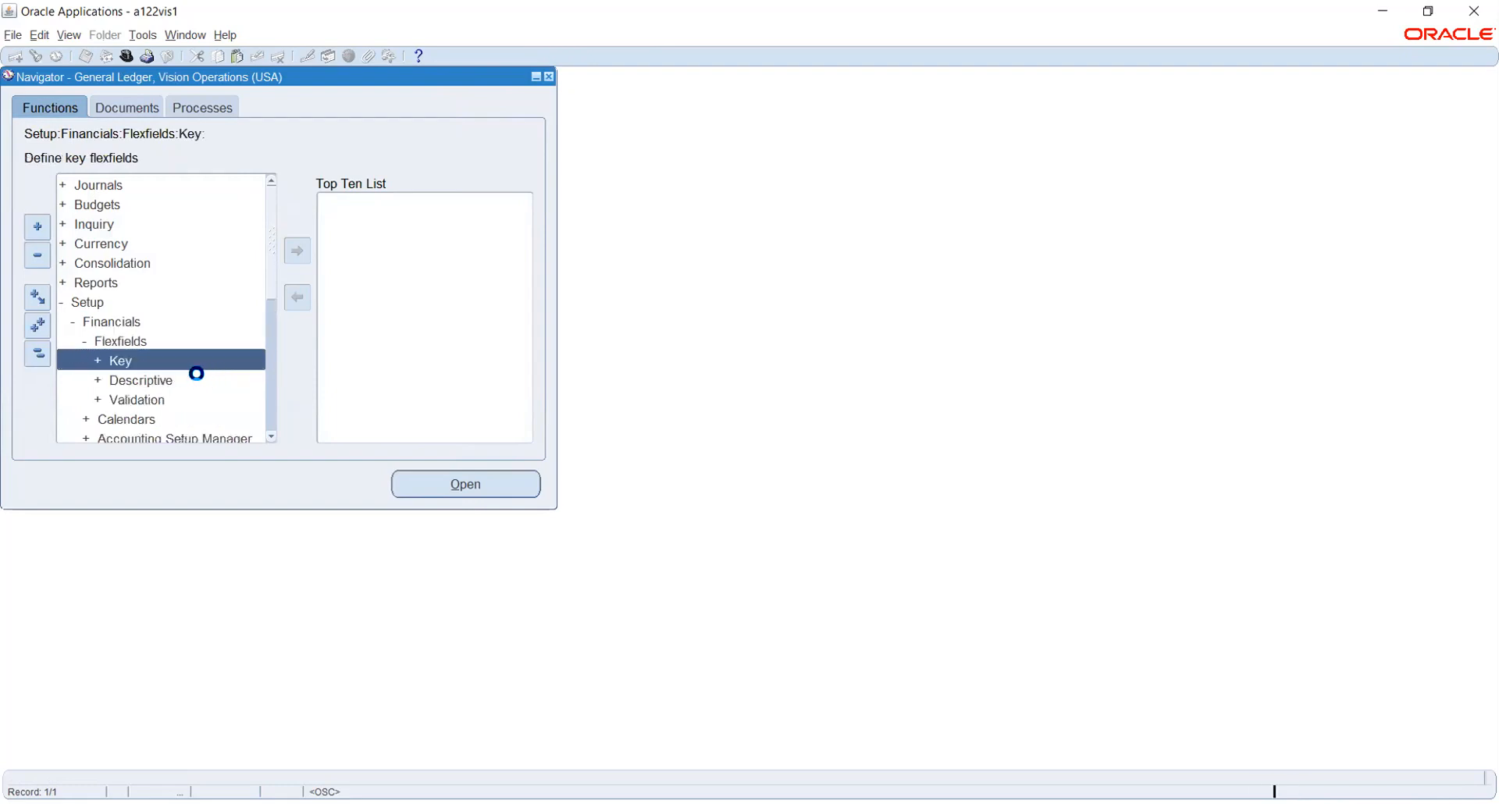
{"action": "double_click", "coordinate": [143, 368]}
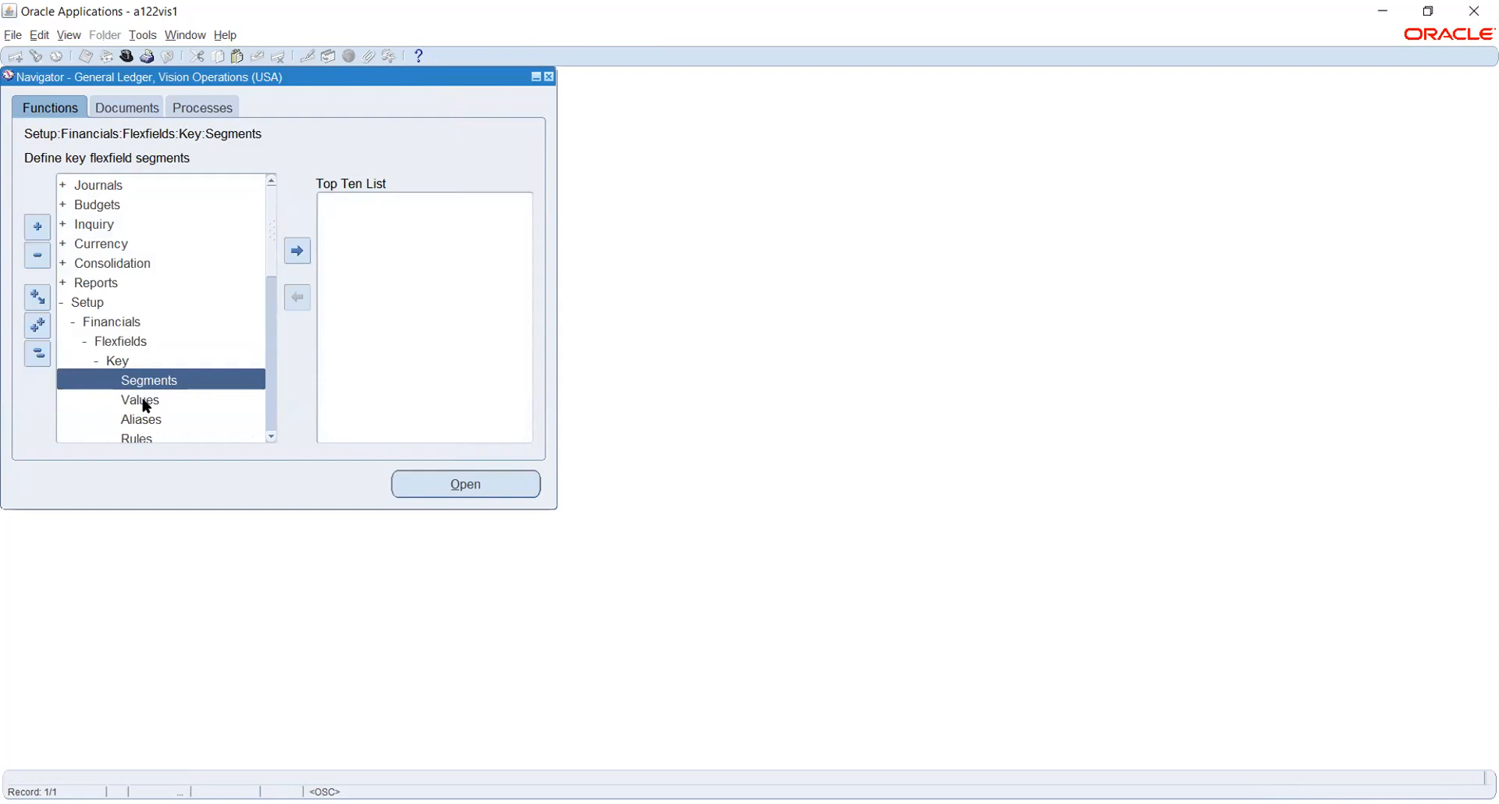
{"action": "double_click", "coordinate": [143, 400]}
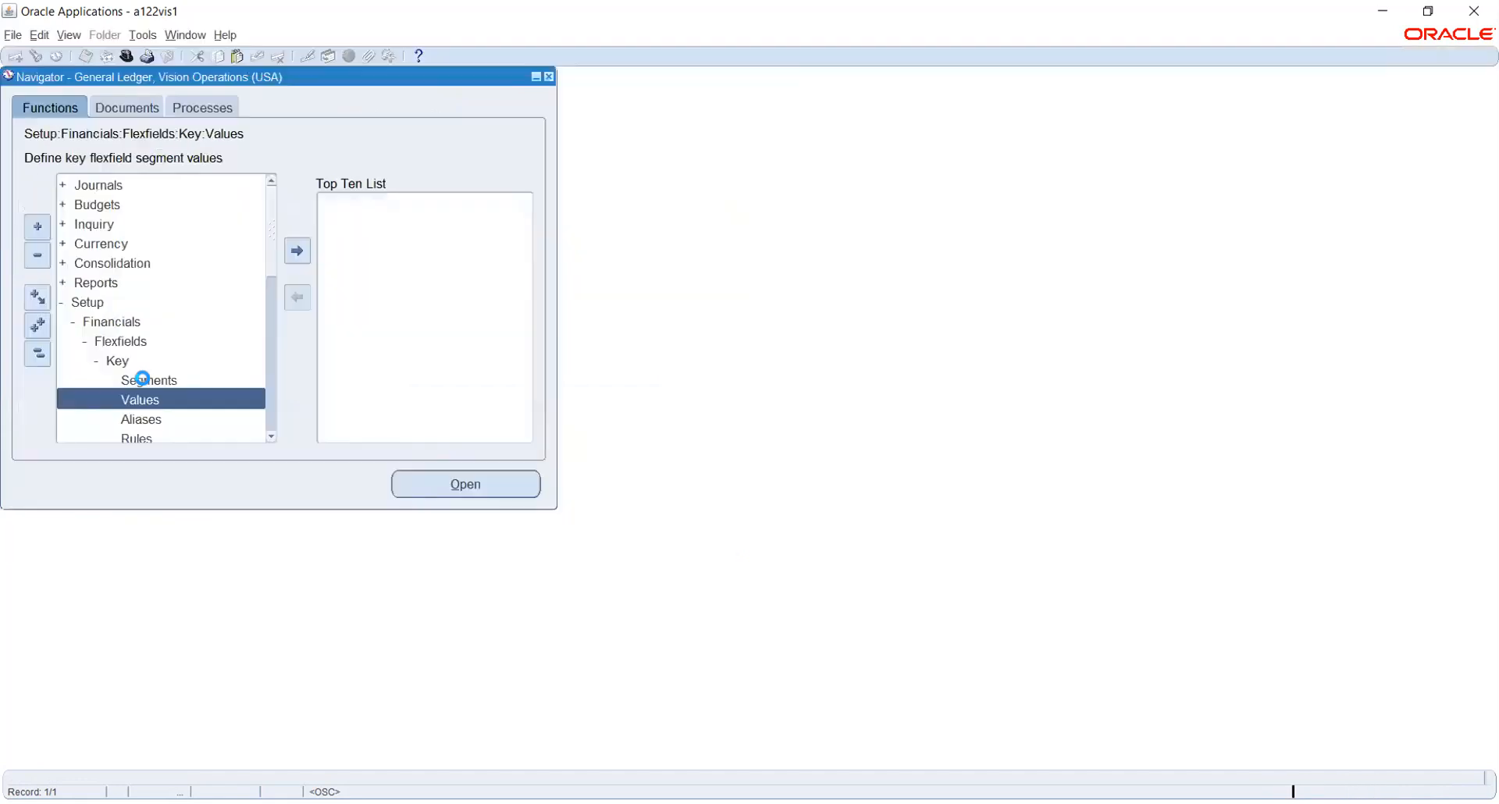
{"action": "left_click", "coordinate": [139, 379]}
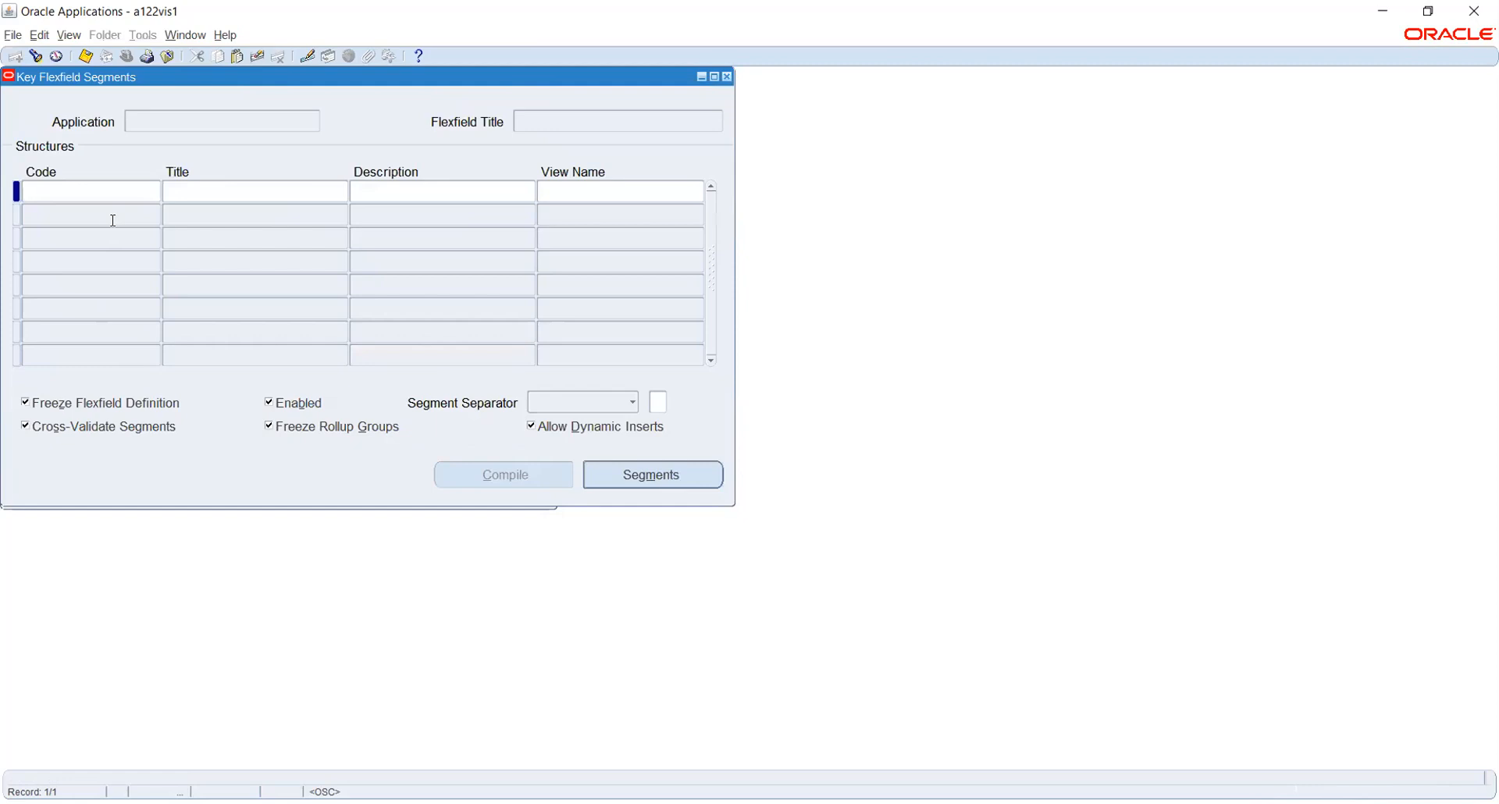
Load Human Resources' Job Flexfield and review its A54 JOB FLEX and A54 JOBS structures.
{"action": "left_click", "coordinate": [36, 56]}
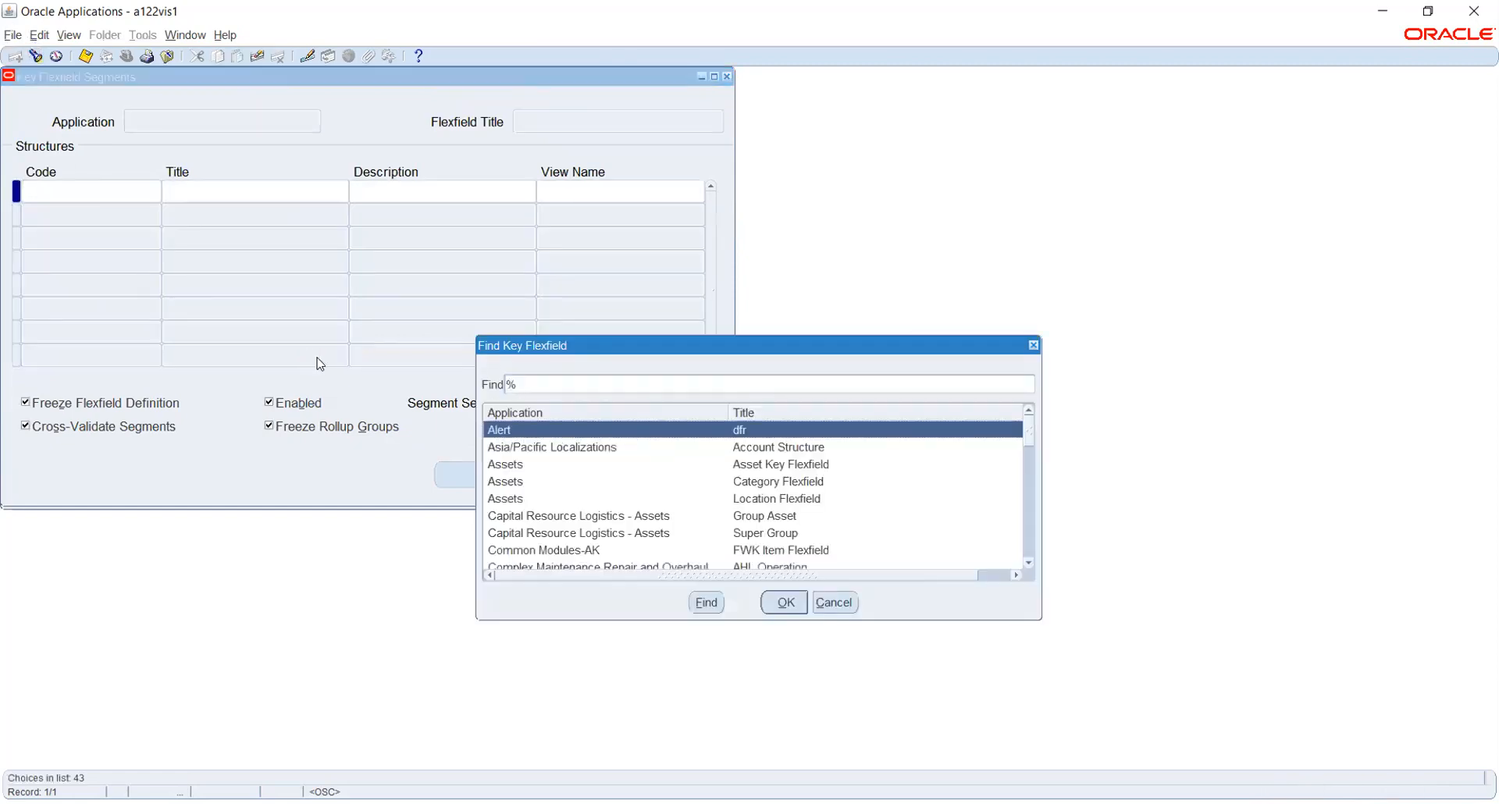
{"action": "type", "text": "human Resources"}
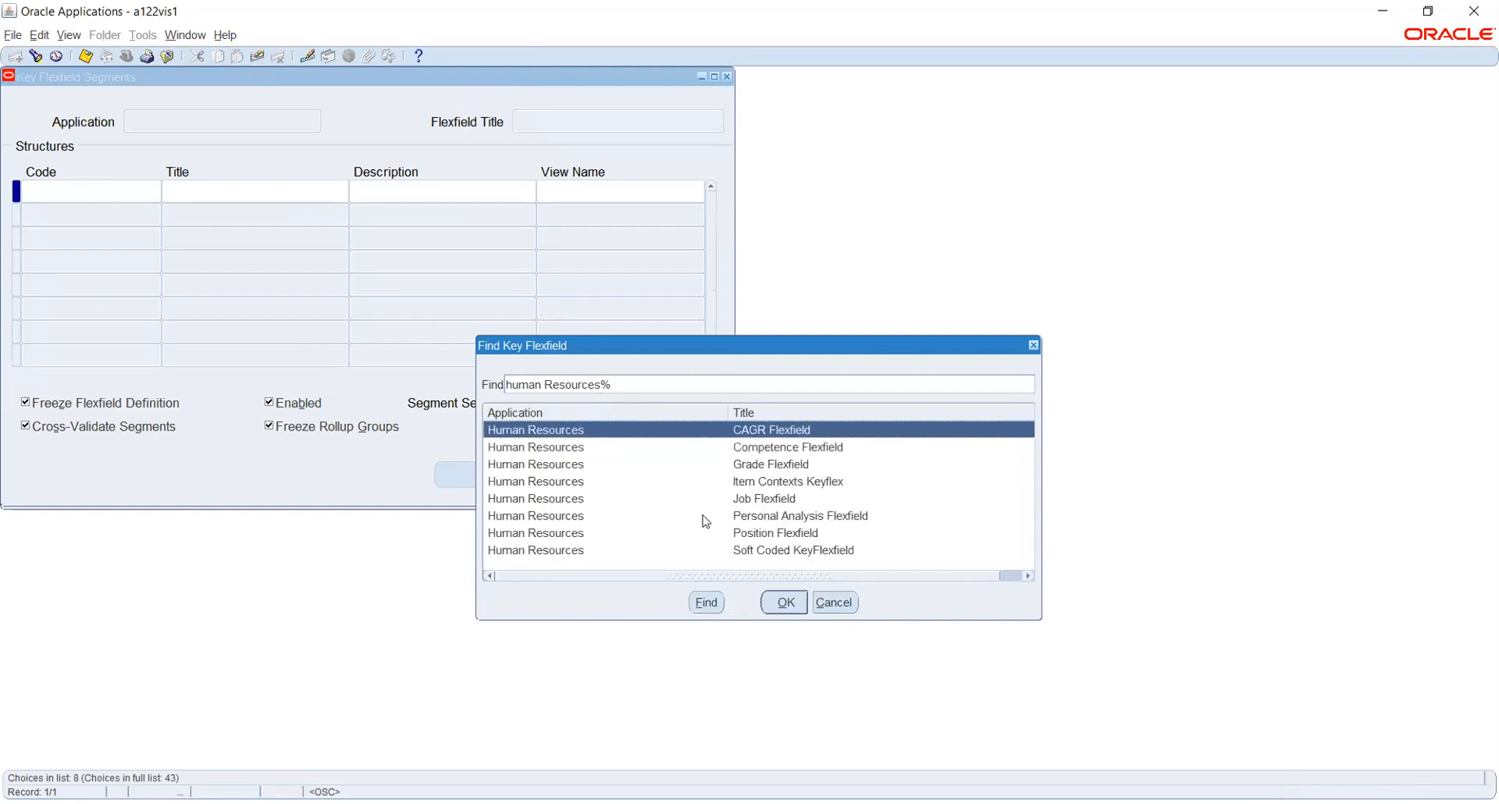
{"action": "left_click", "coordinate": [744, 500]}
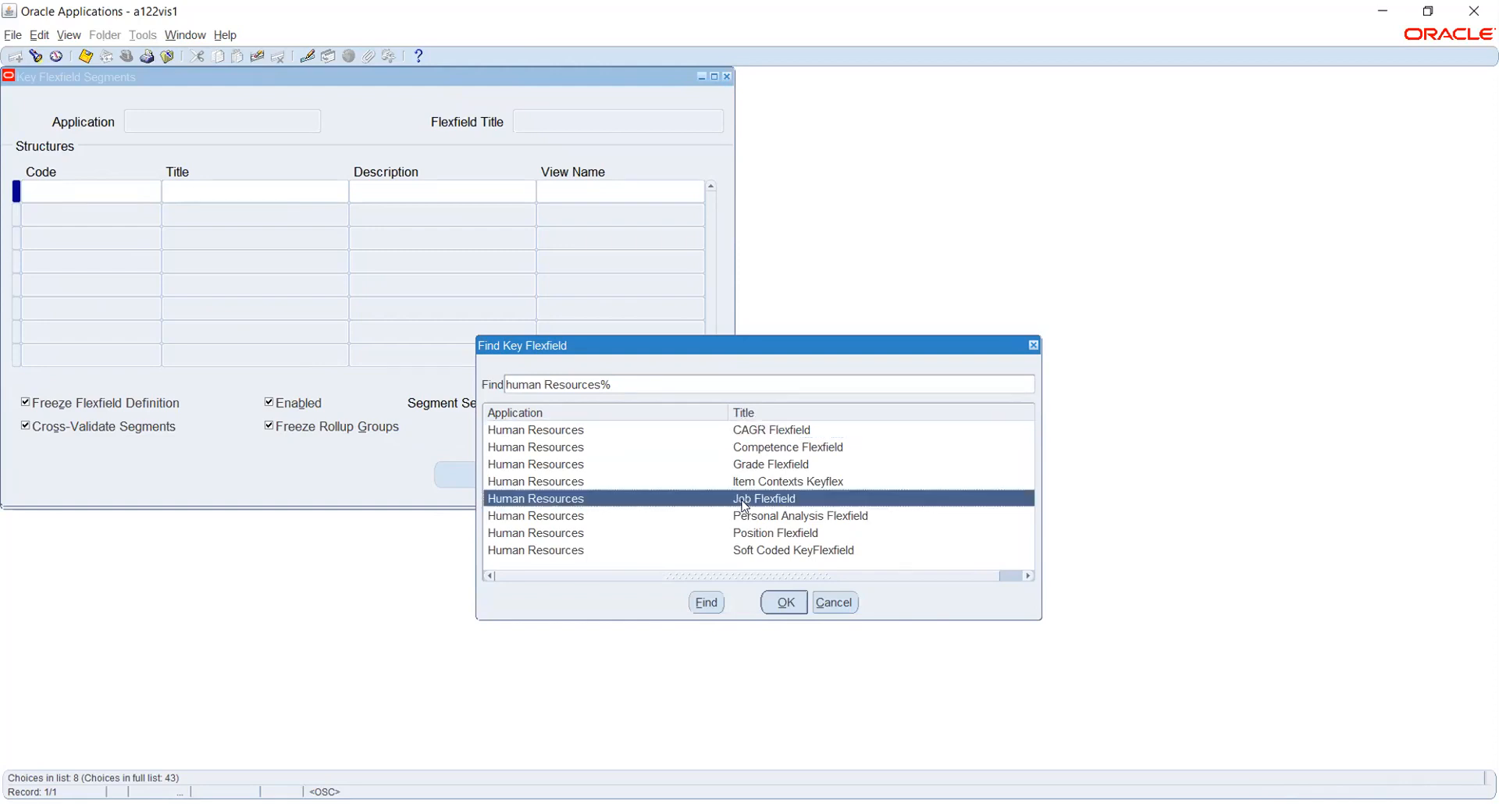
{"action": "left_click", "coordinate": [783, 601]}
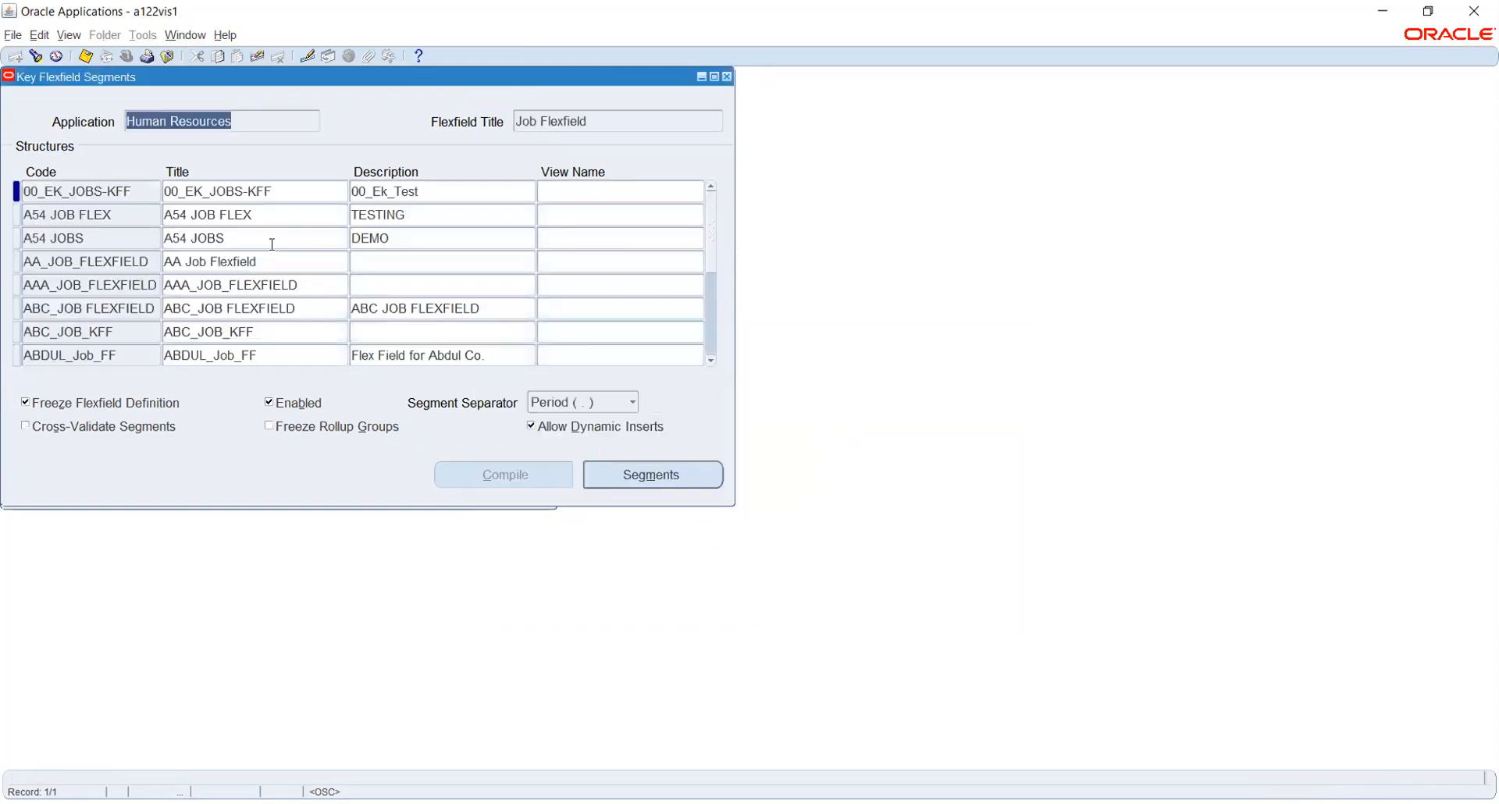
{"action": "left_click", "coordinate": [79, 215]}
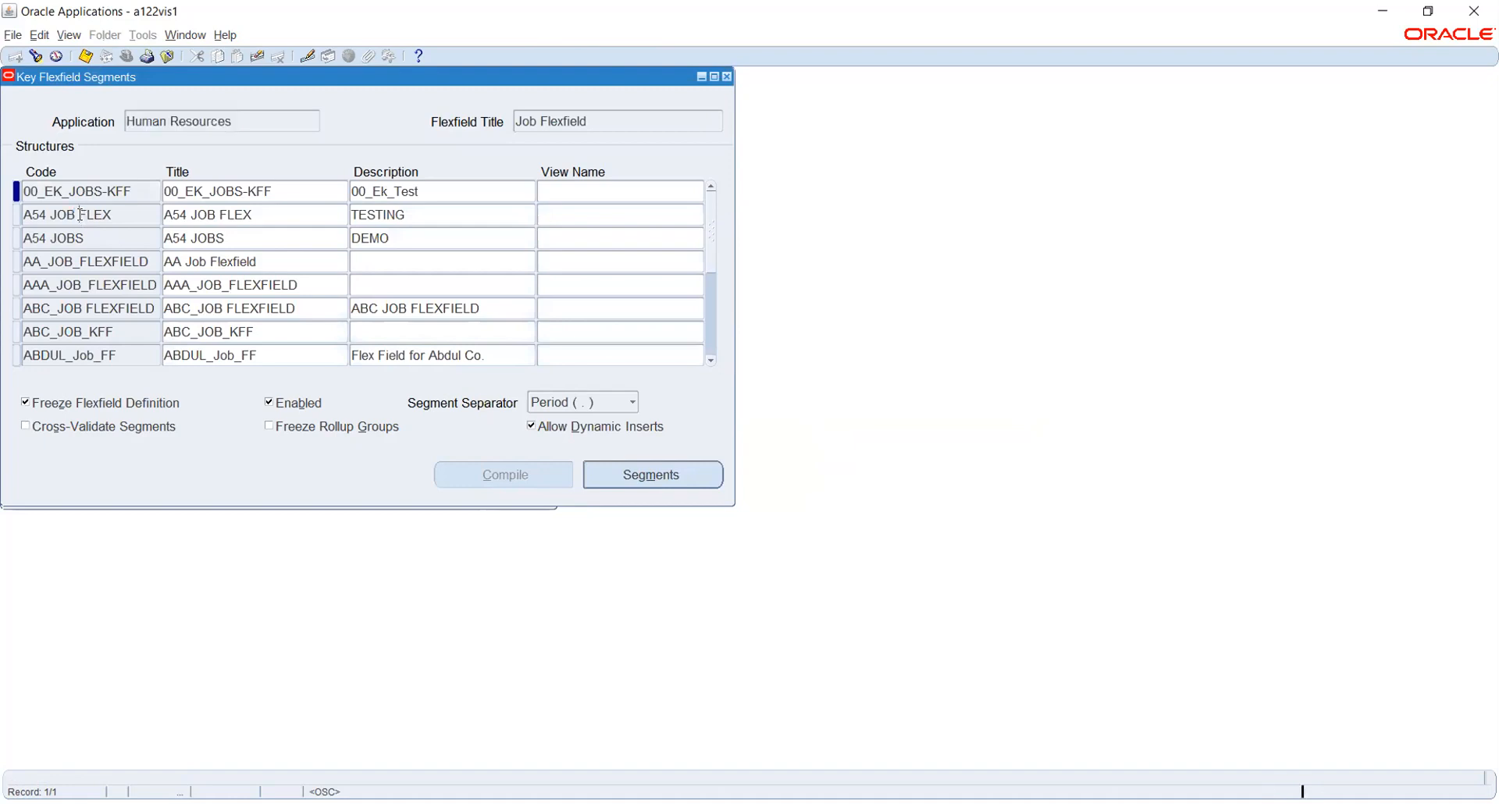
{"action": "left_click", "coordinate": [99, 237]}
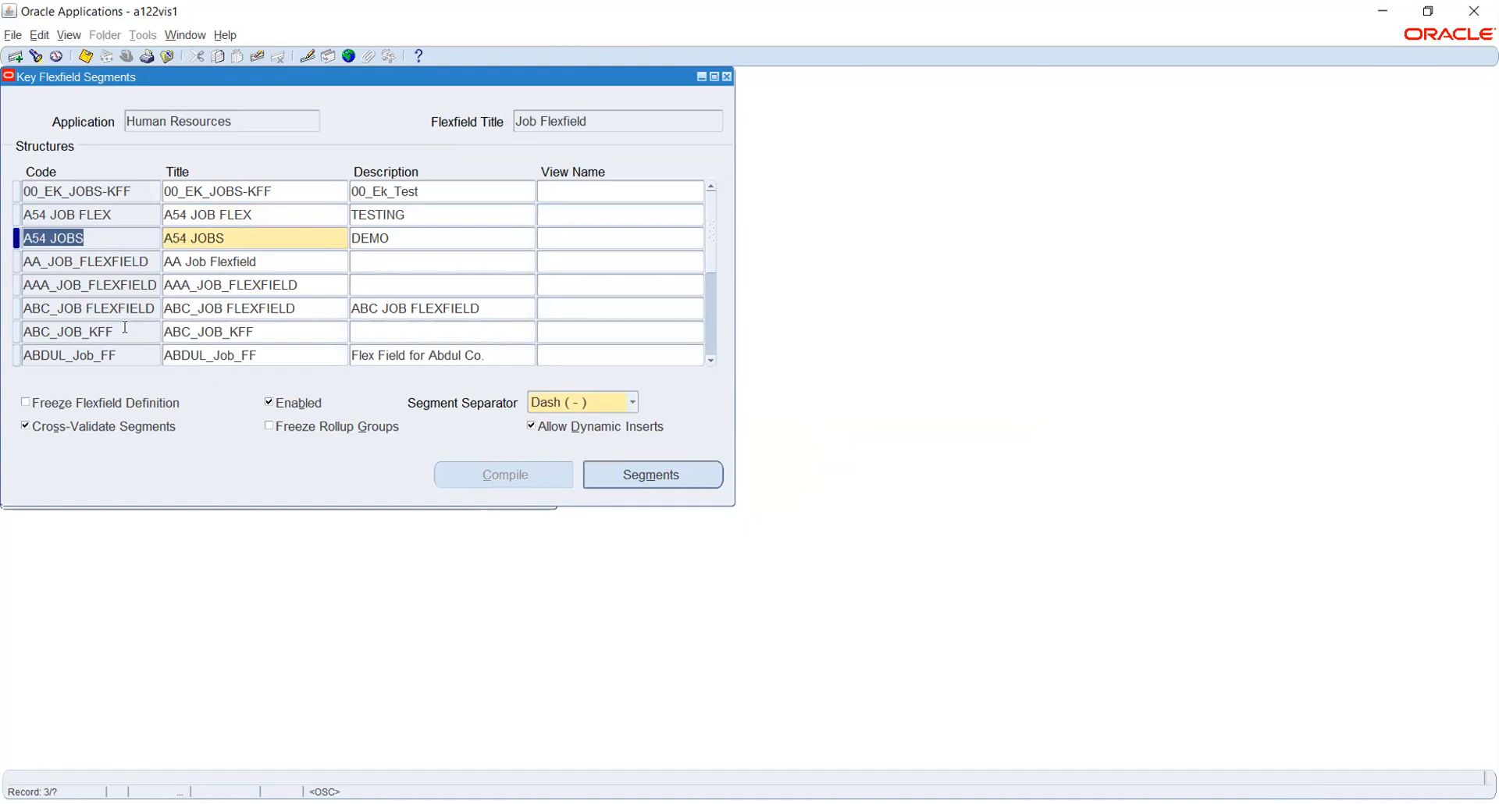
Search again with 'j' and load the JOB_FLEXFIELD structure.
{"action": "left_click", "coordinate": [34, 56]}
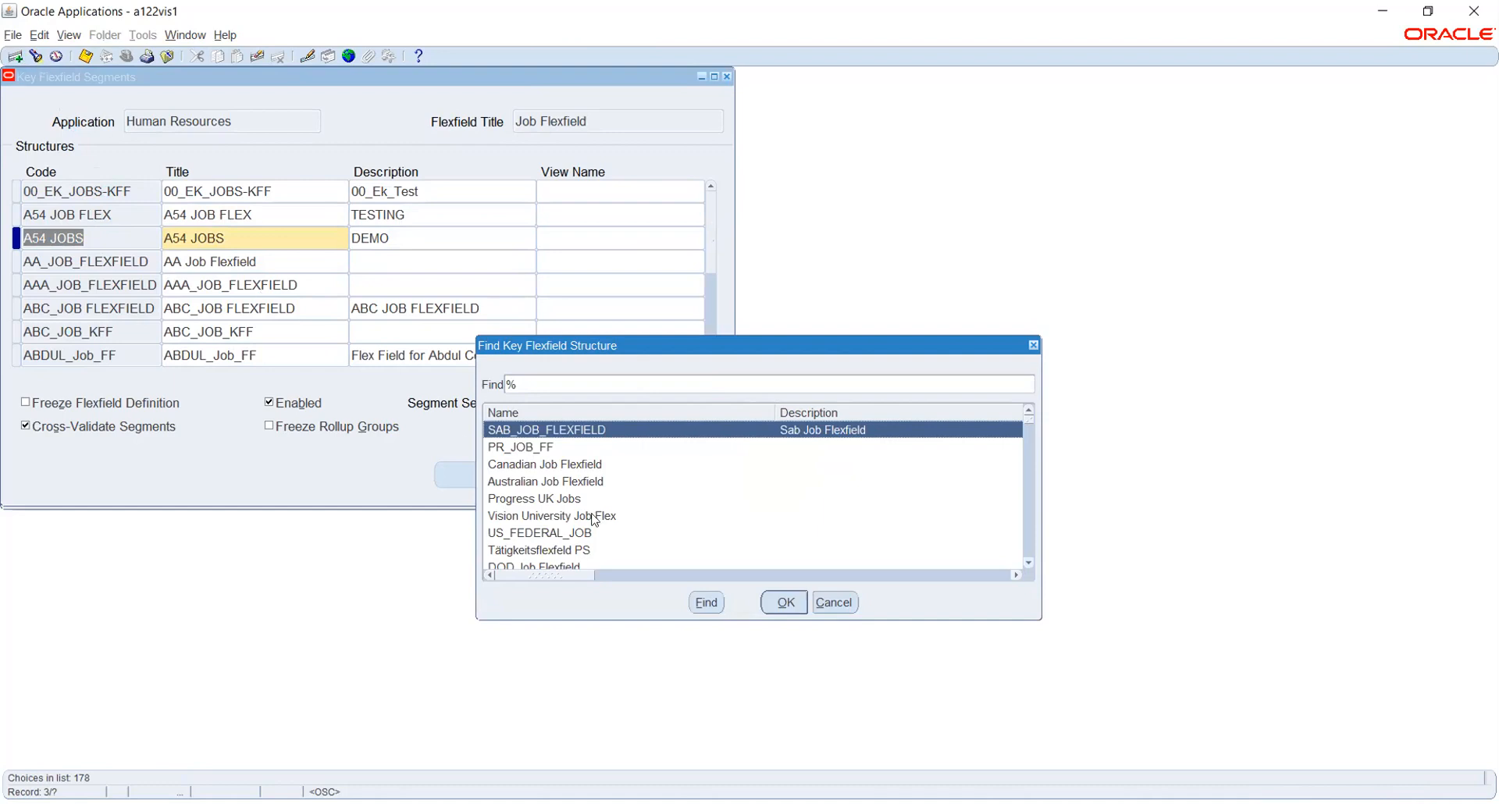
{"action": "type", "text": "j"}
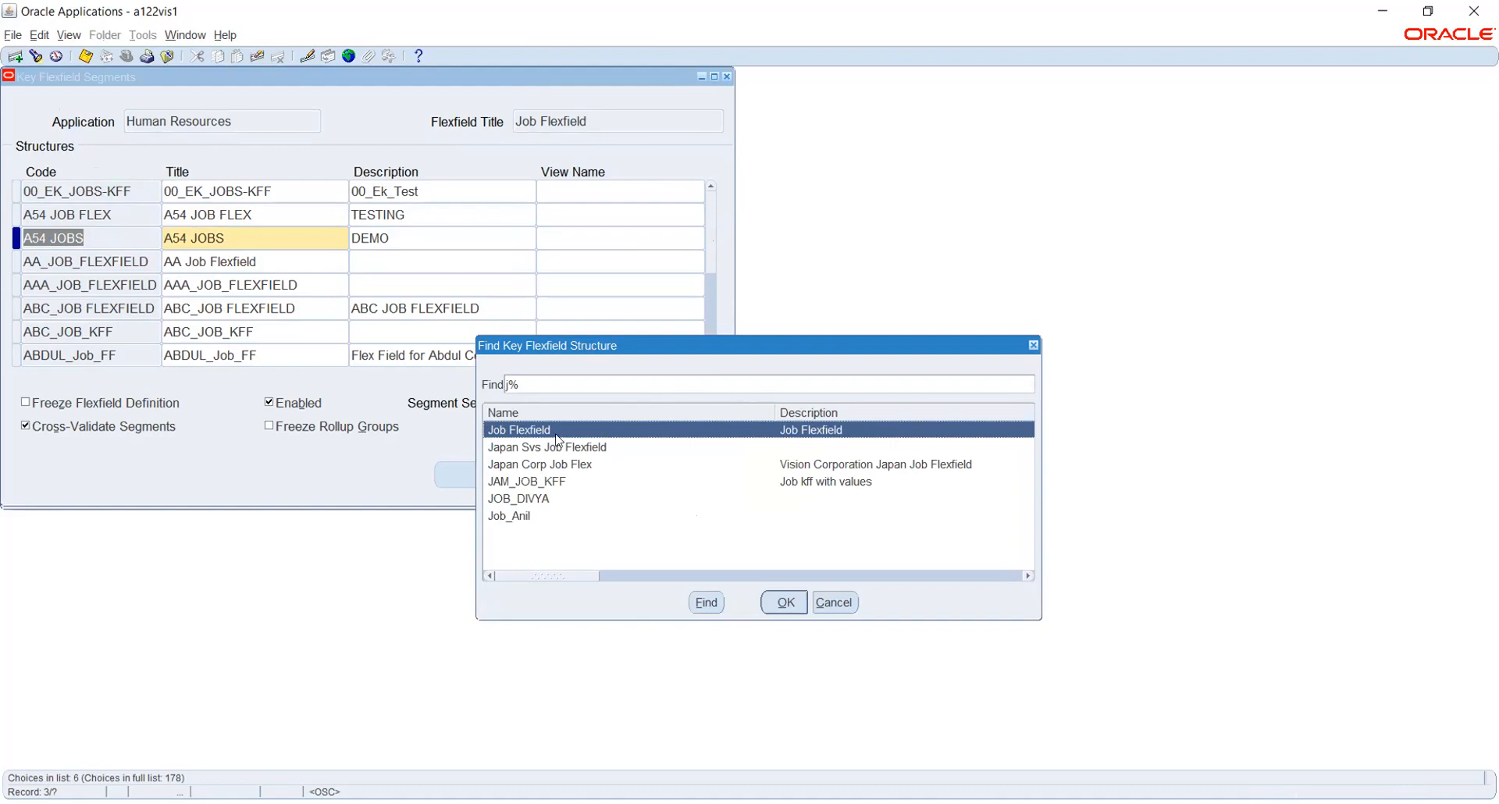
{"action": "left_click", "coordinate": [784, 603]}
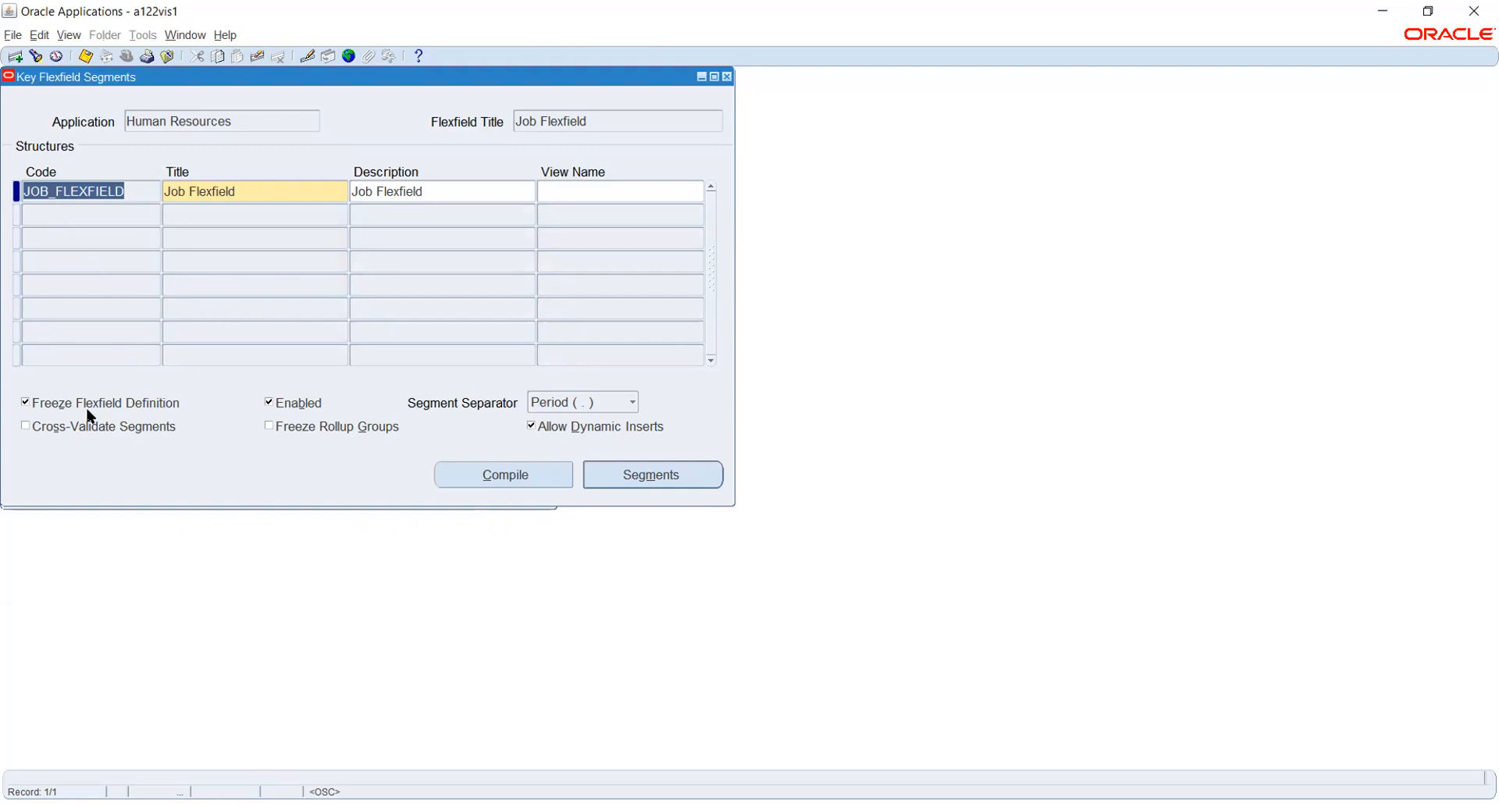
Review the Job Flexfield segments, then unfreeze the definition and accept the caution.
{"action": "left_click", "coordinate": [630, 477]}
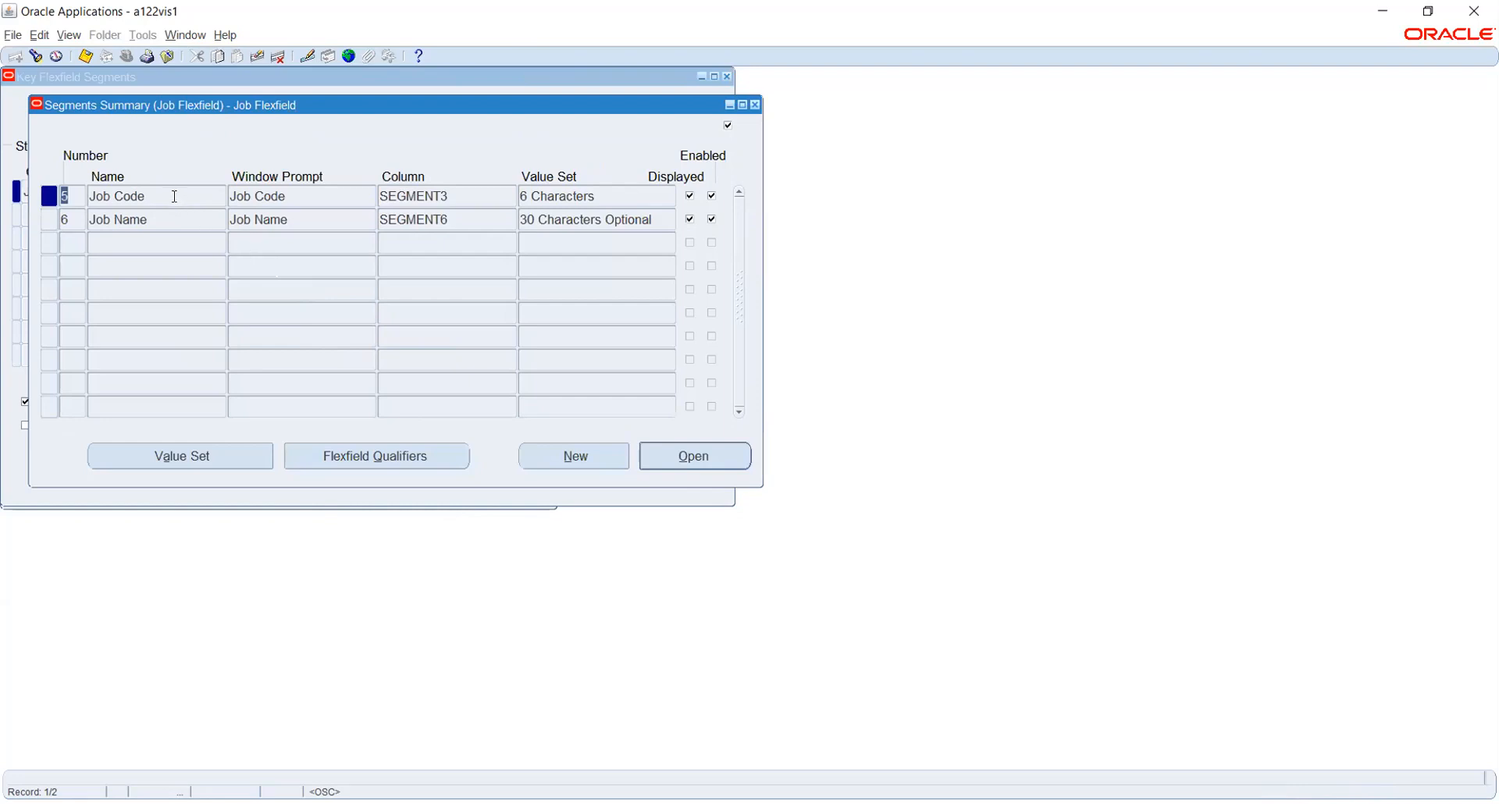
{"action": "left_click", "coordinate": [142, 240]}
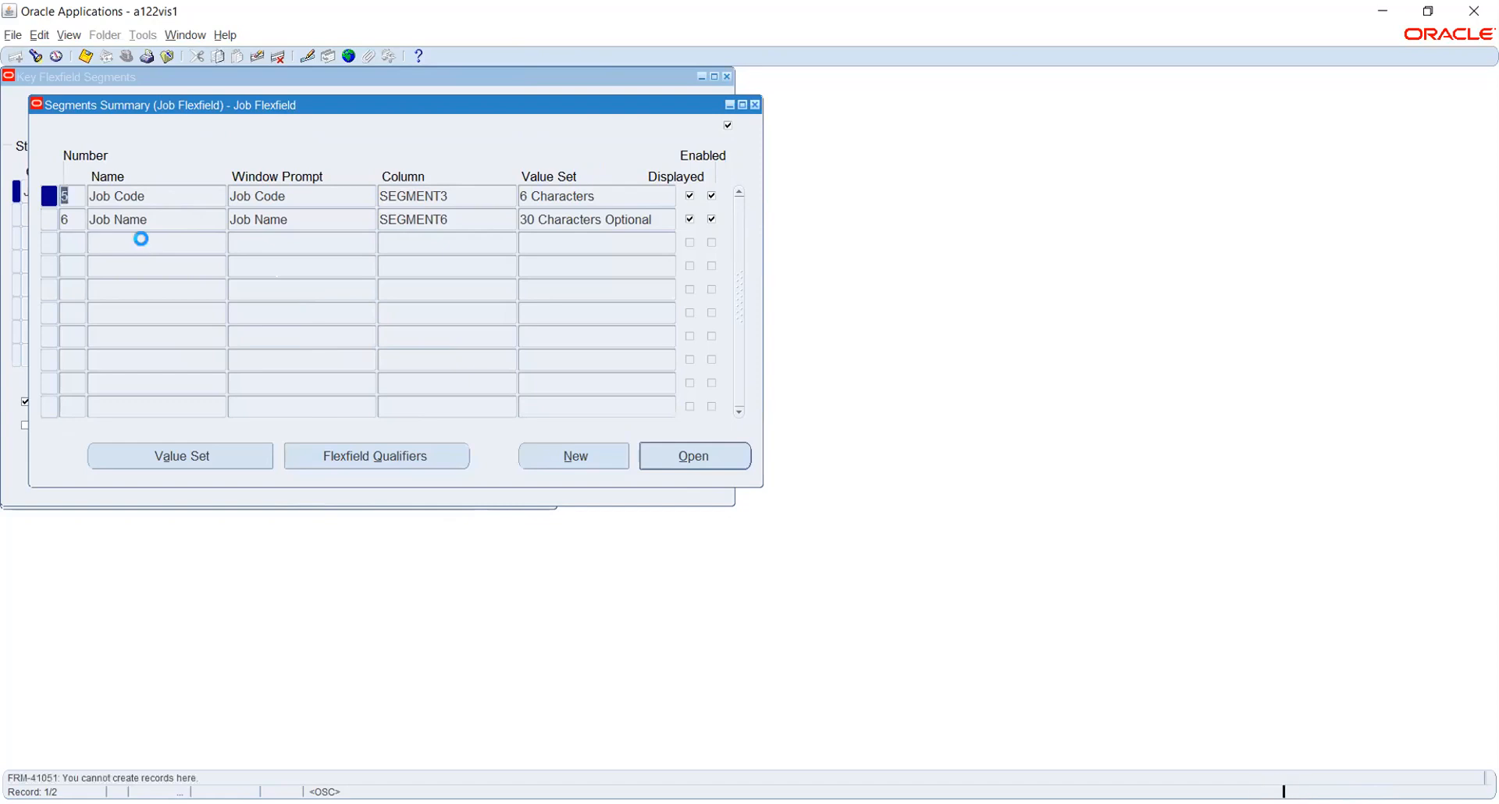
{"action": "left_click", "coordinate": [755, 108]}
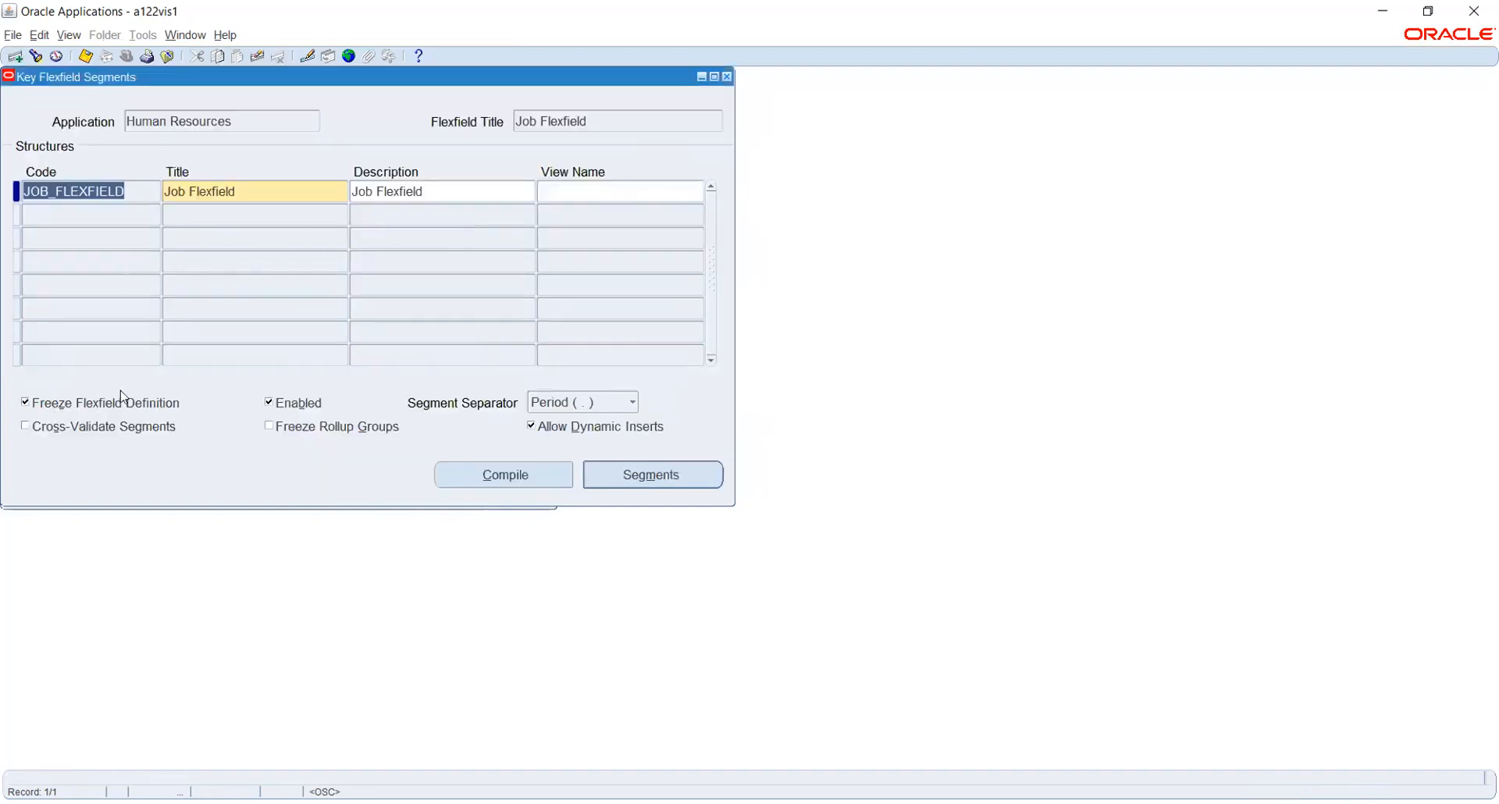
{"action": "left_click", "coordinate": [26, 403]}
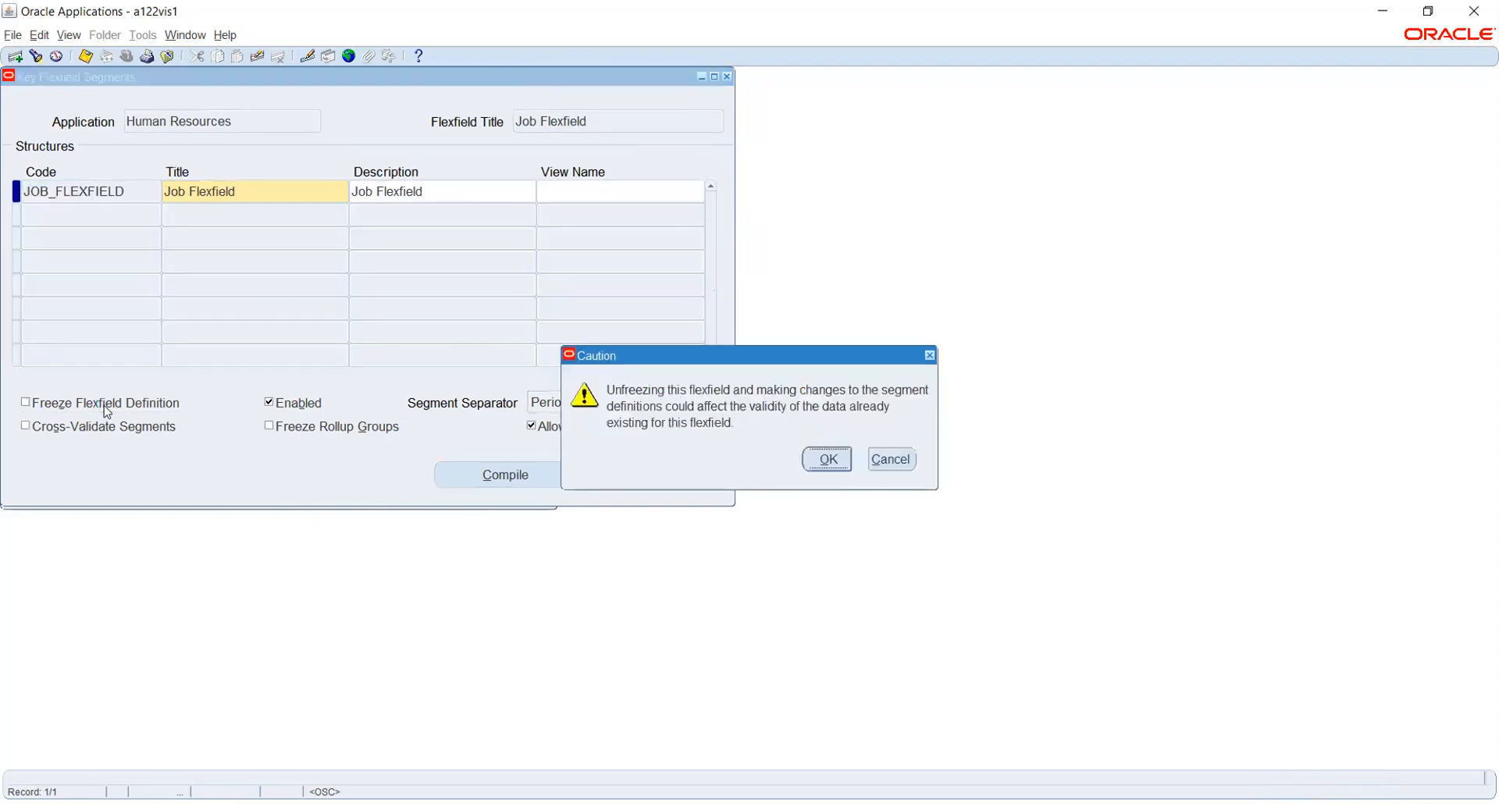
{"action": "left_click", "coordinate": [828, 459]}
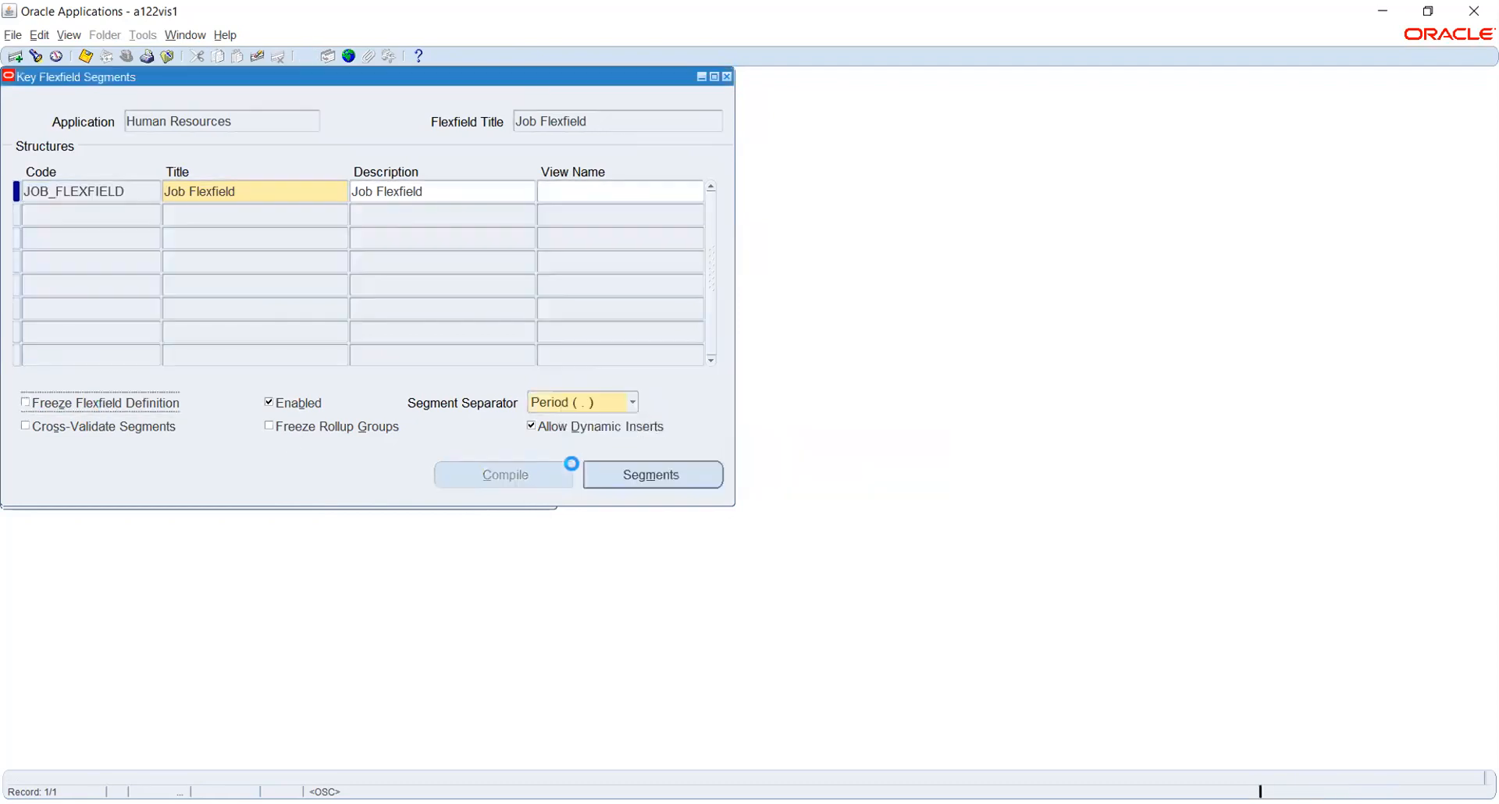
Reopen the Job Code and Job Name segments summary twice for review.
{"action": "left_click", "coordinate": [618, 471]}
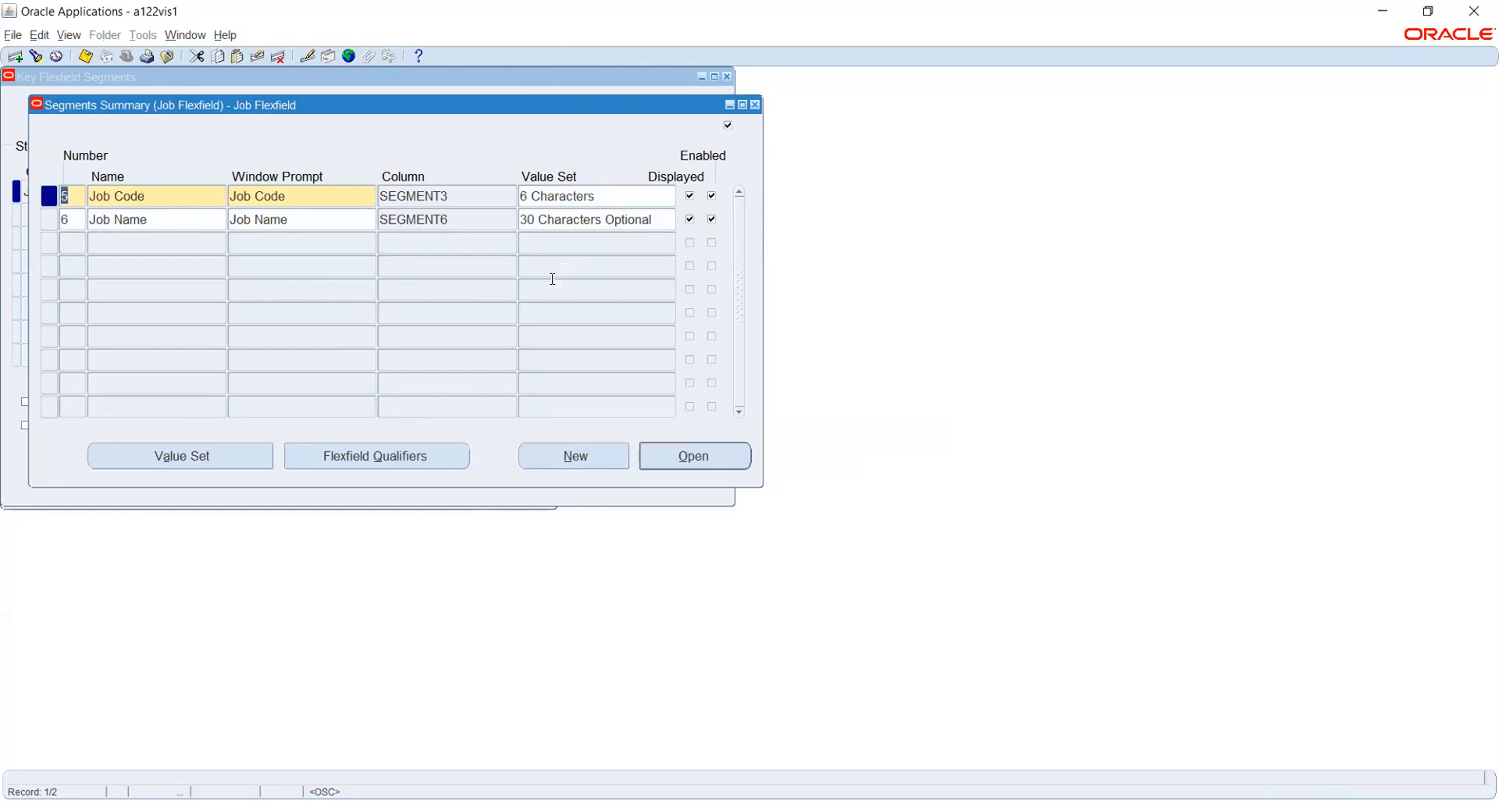
{"action": "left_click", "coordinate": [754, 105]}
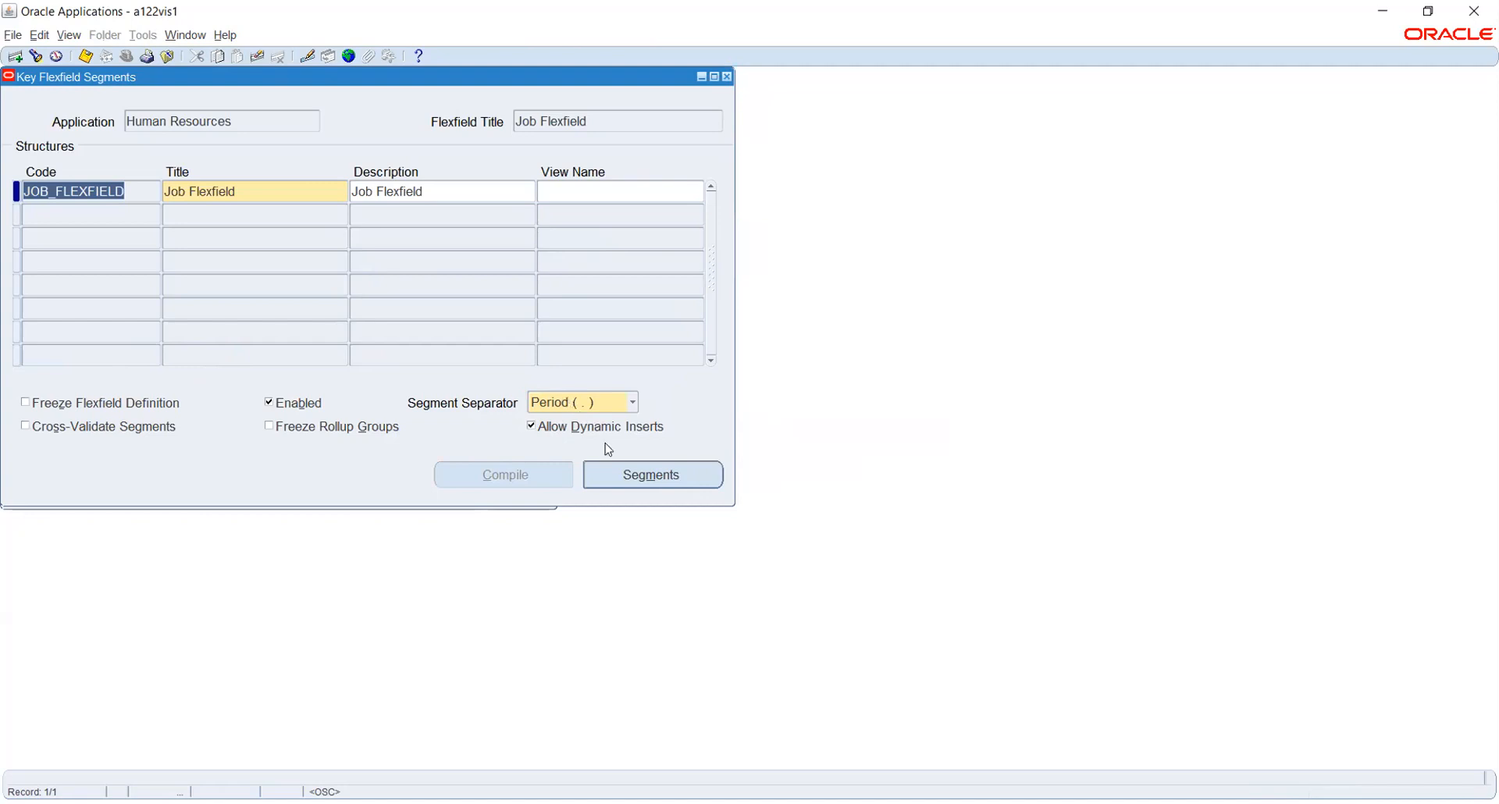
{"action": "left_click", "coordinate": [626, 472]}
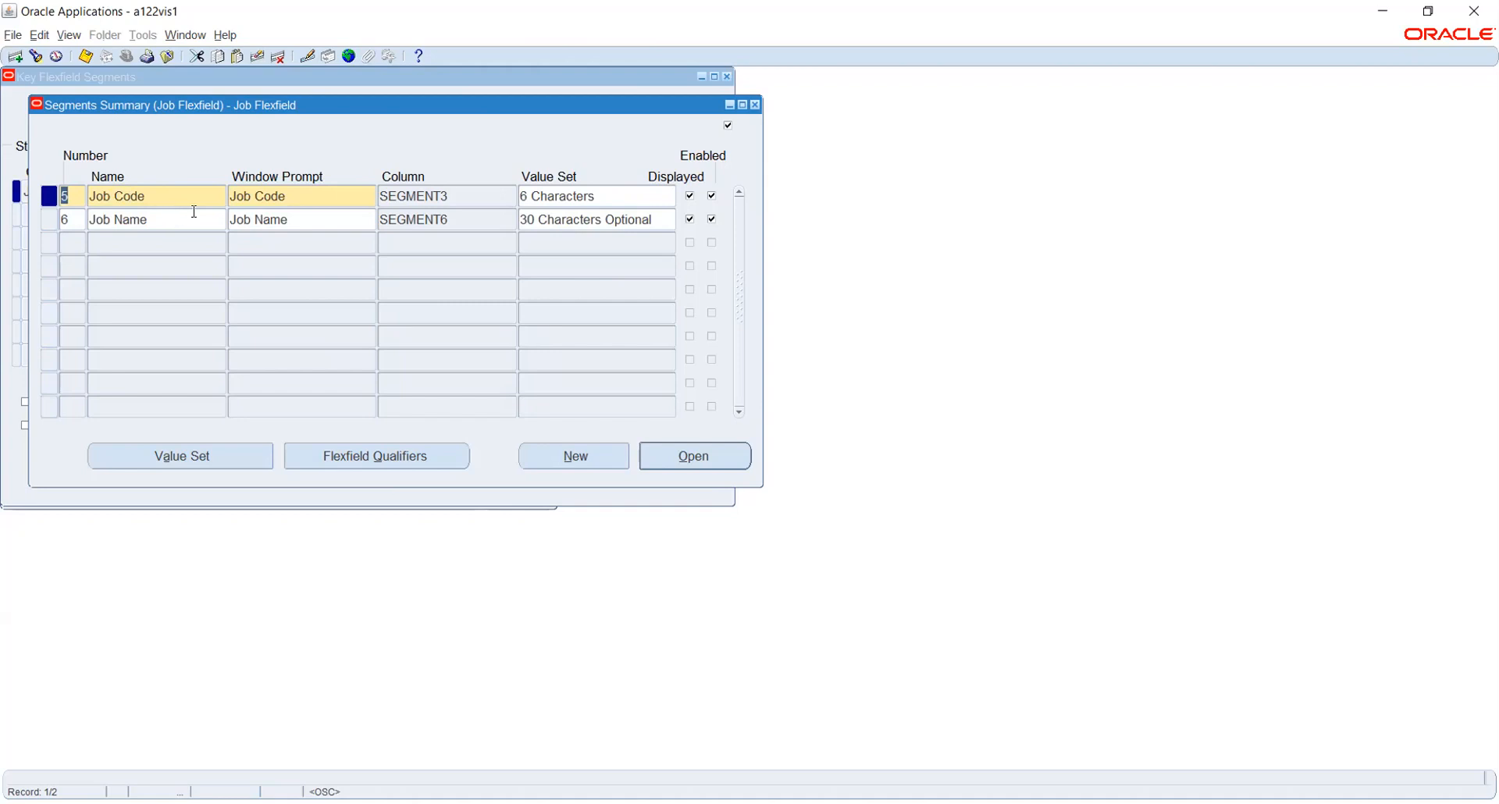
{"action": "left_click", "coordinate": [754, 106]}
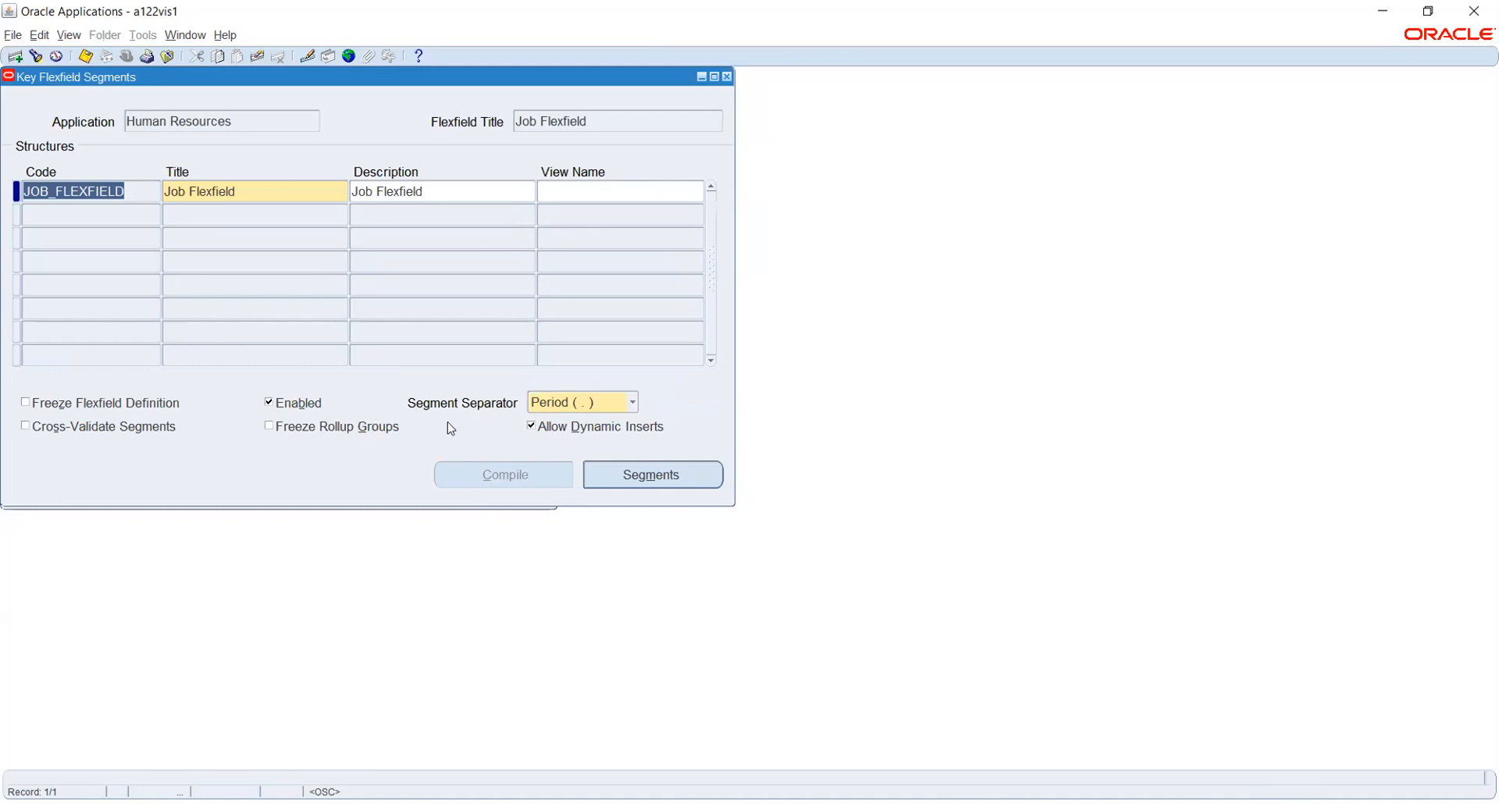
Keep Period as the segment separator and recheck the segments summary.
{"action": "left_click", "coordinate": [543, 401]}
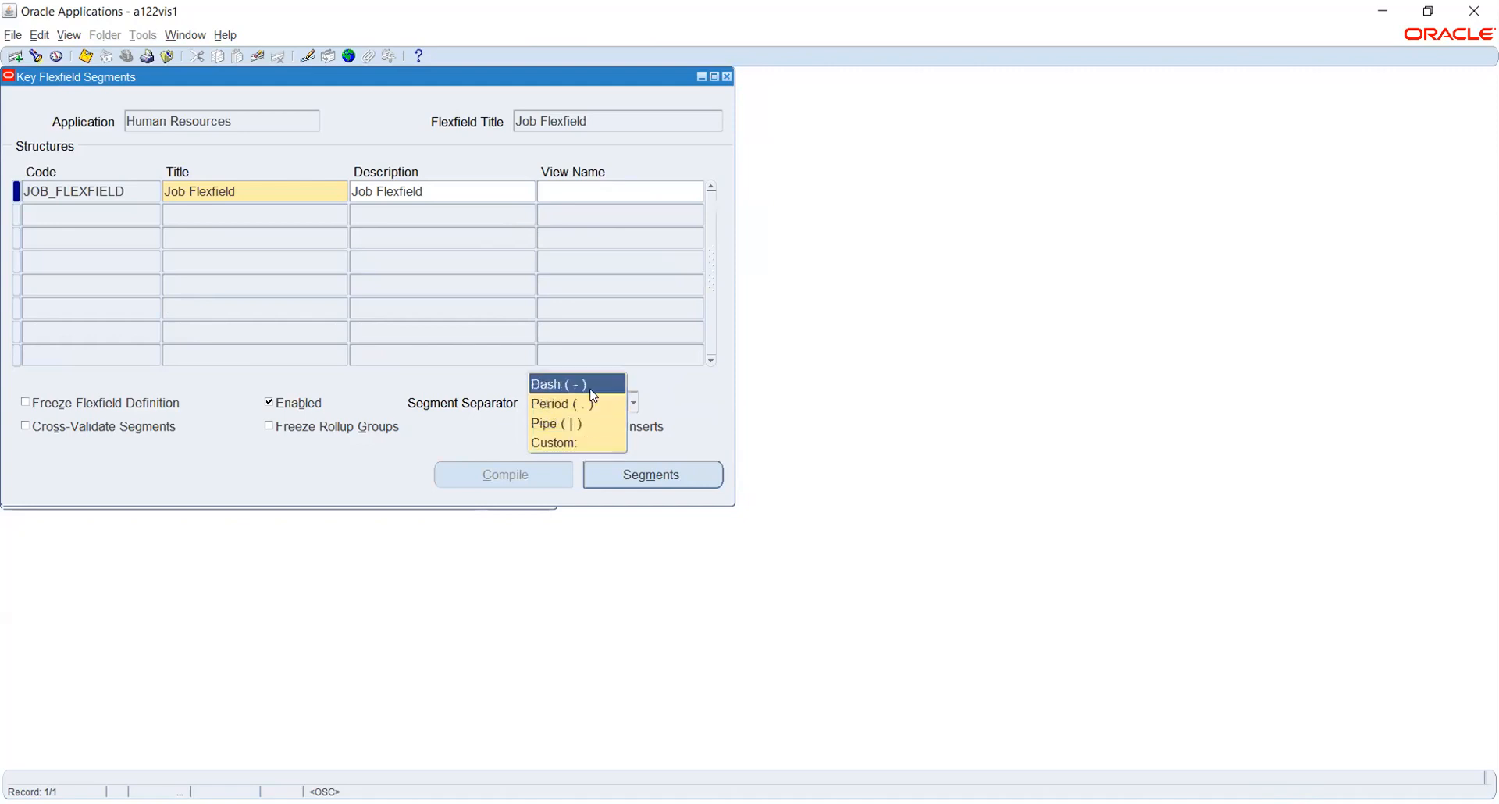
{"action": "left_click", "coordinate": [404, 382]}
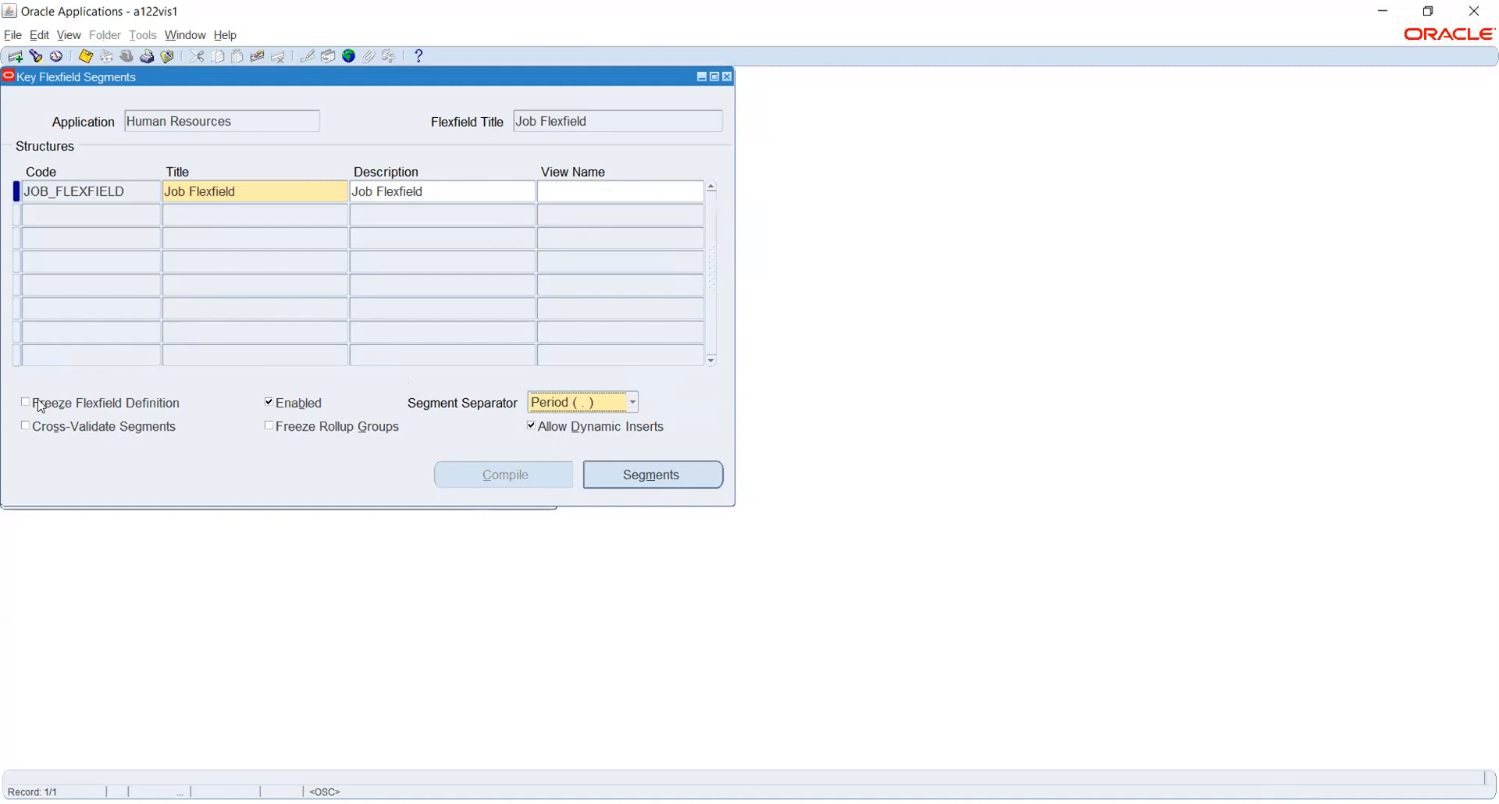
{"action": "left_click", "coordinate": [658, 474]}
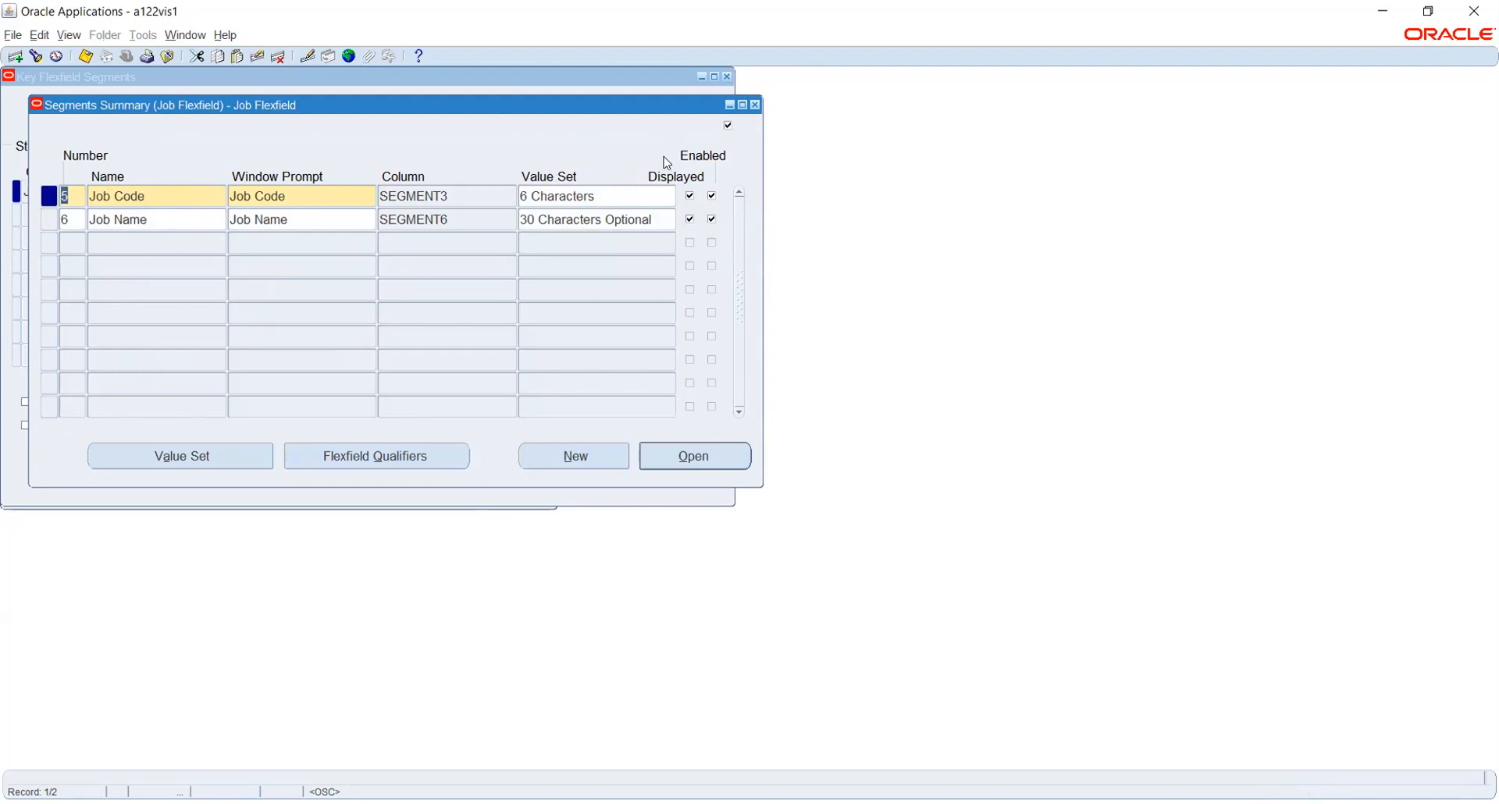
{"action": "left_click", "coordinate": [754, 105]}
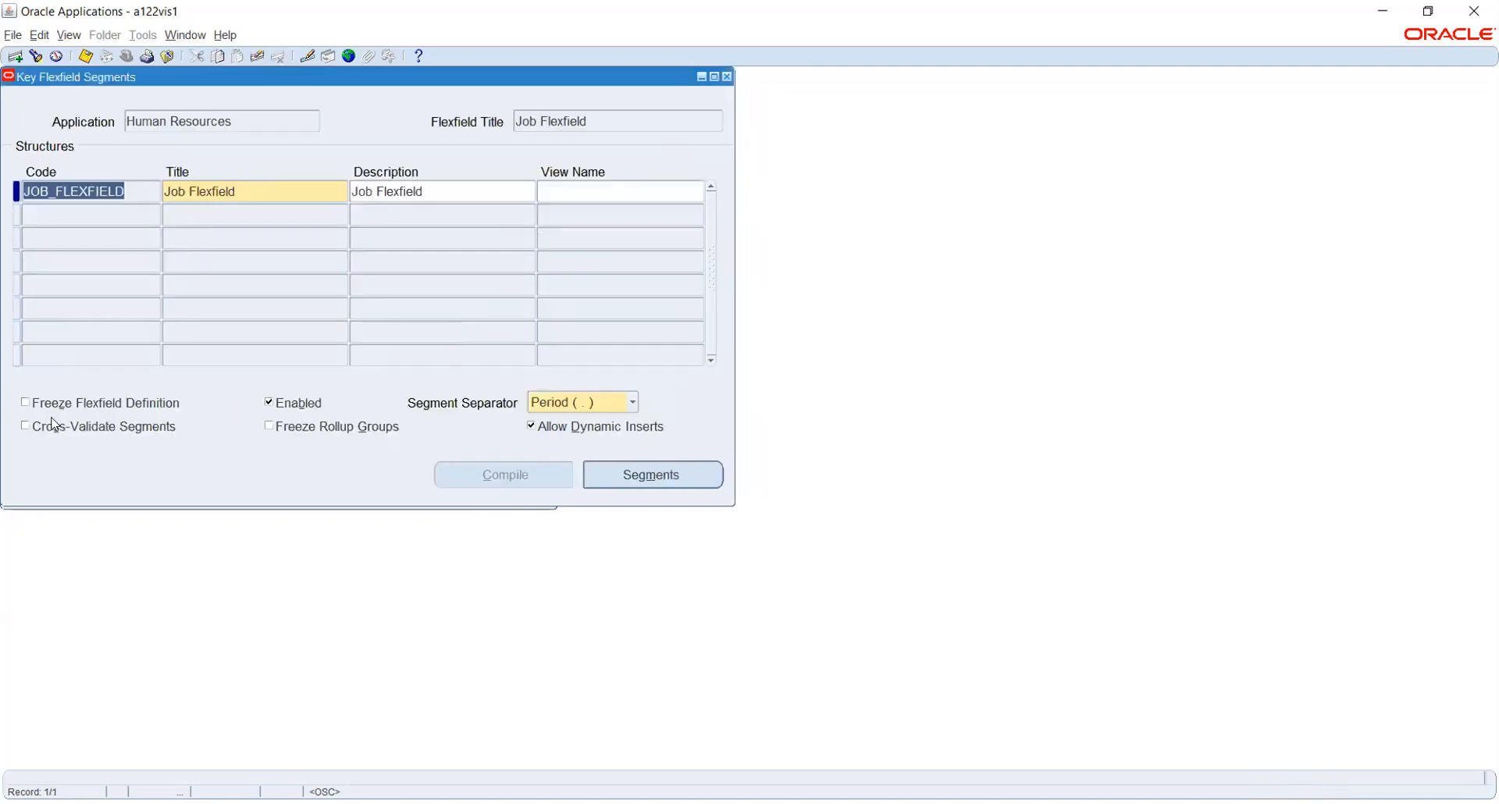
Refreeze the Job Flexfield definition, accept the caution, and attempt to compile it.
{"action": "left_click", "coordinate": [44, 404]}
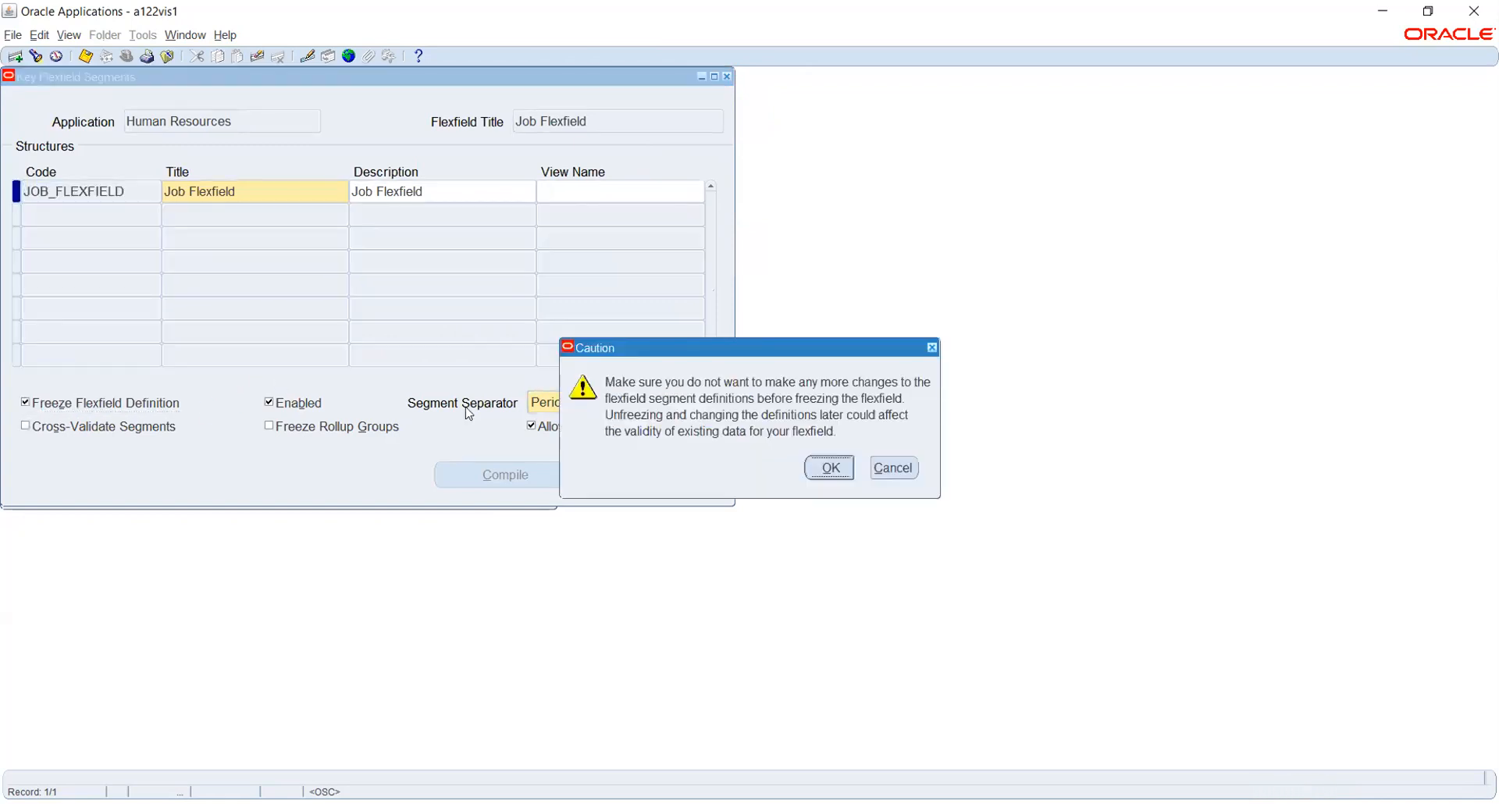
{"action": "left_click", "coordinate": [834, 471]}
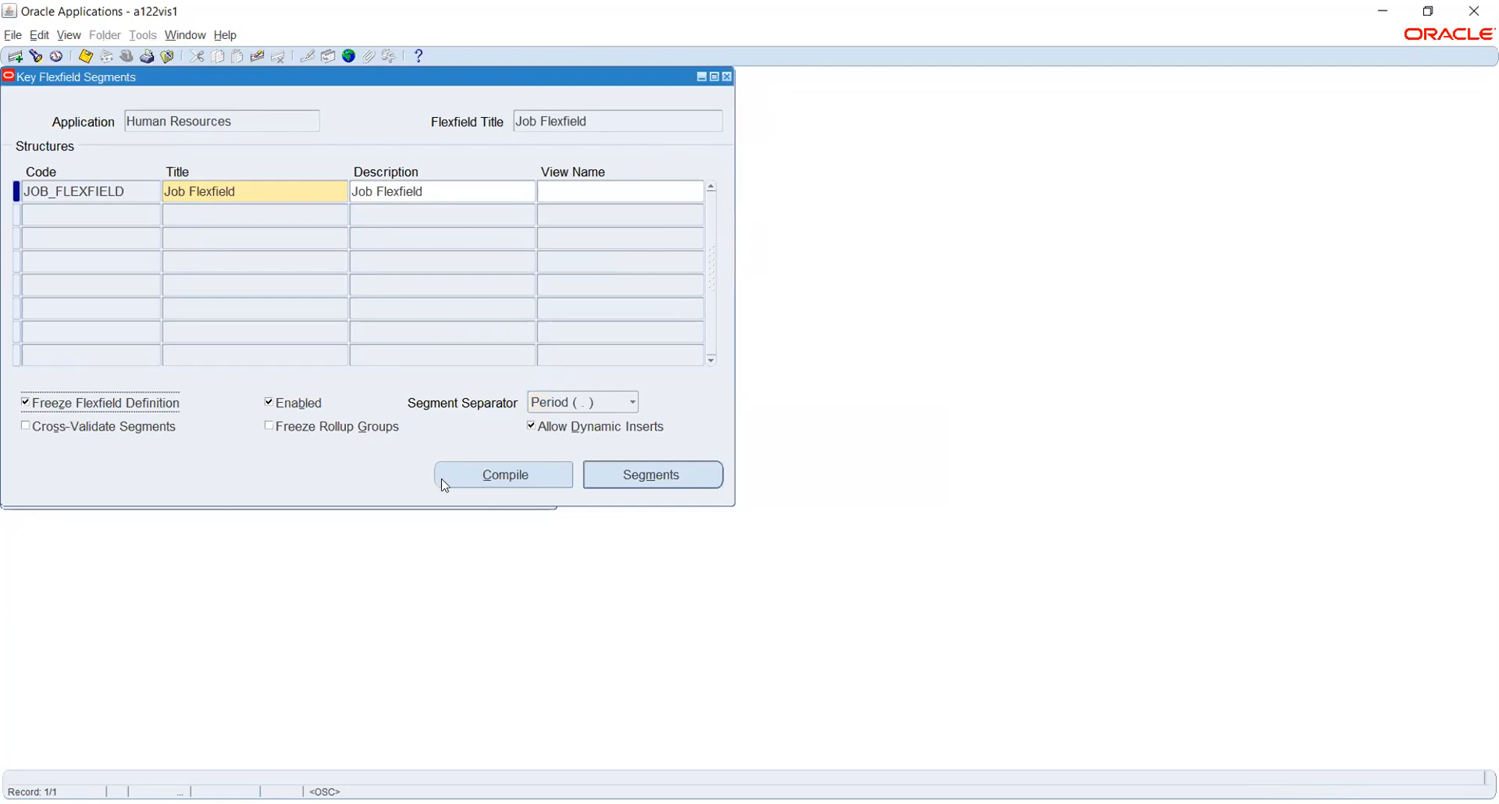
{"action": "left_click", "coordinate": [466, 477]}
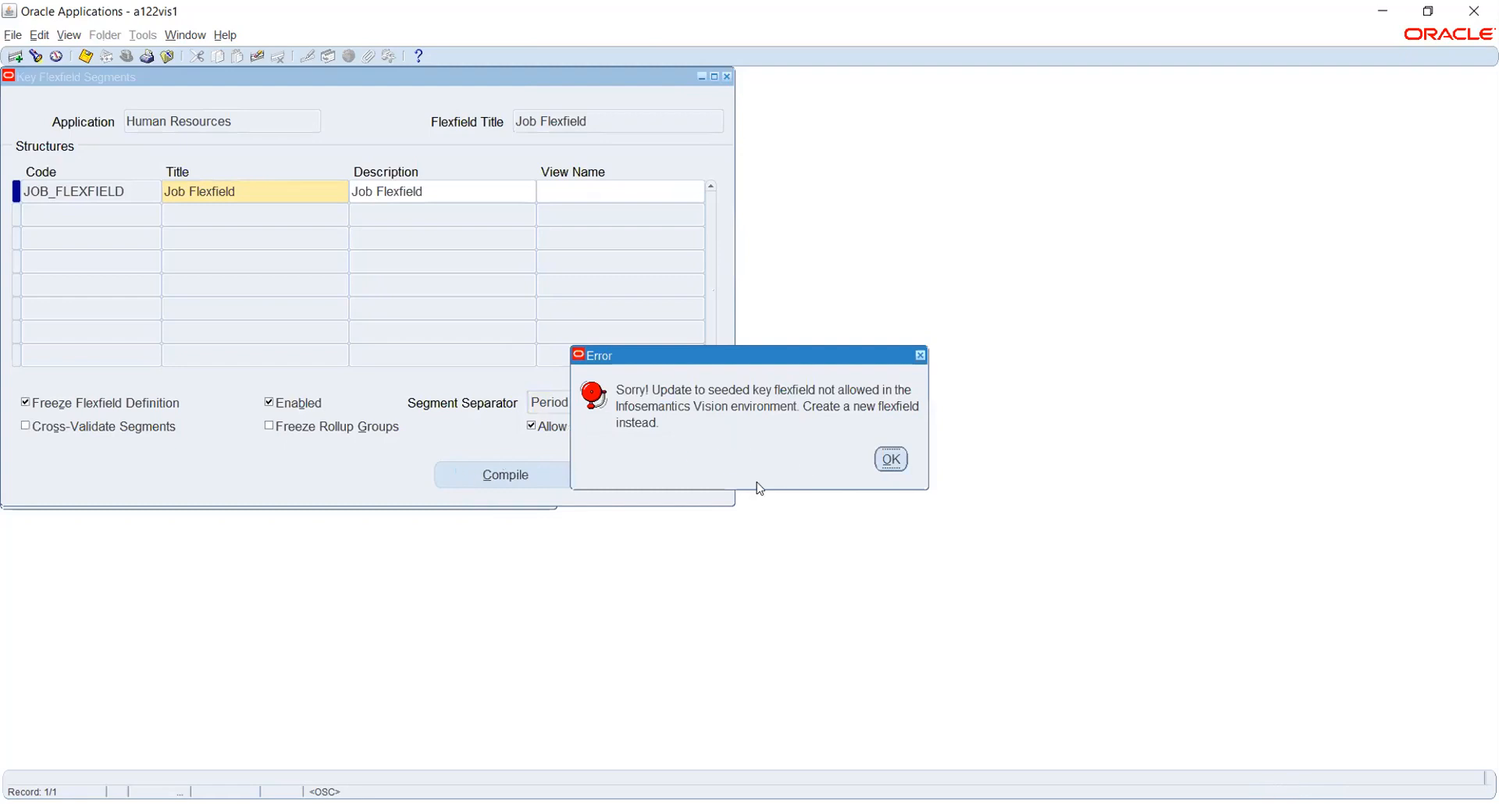
Dismiss the seeded-flexfield error, inspect the Job Code value set, and close Key Flexfield Segments.
{"action": "left_click", "coordinate": [892, 460]}
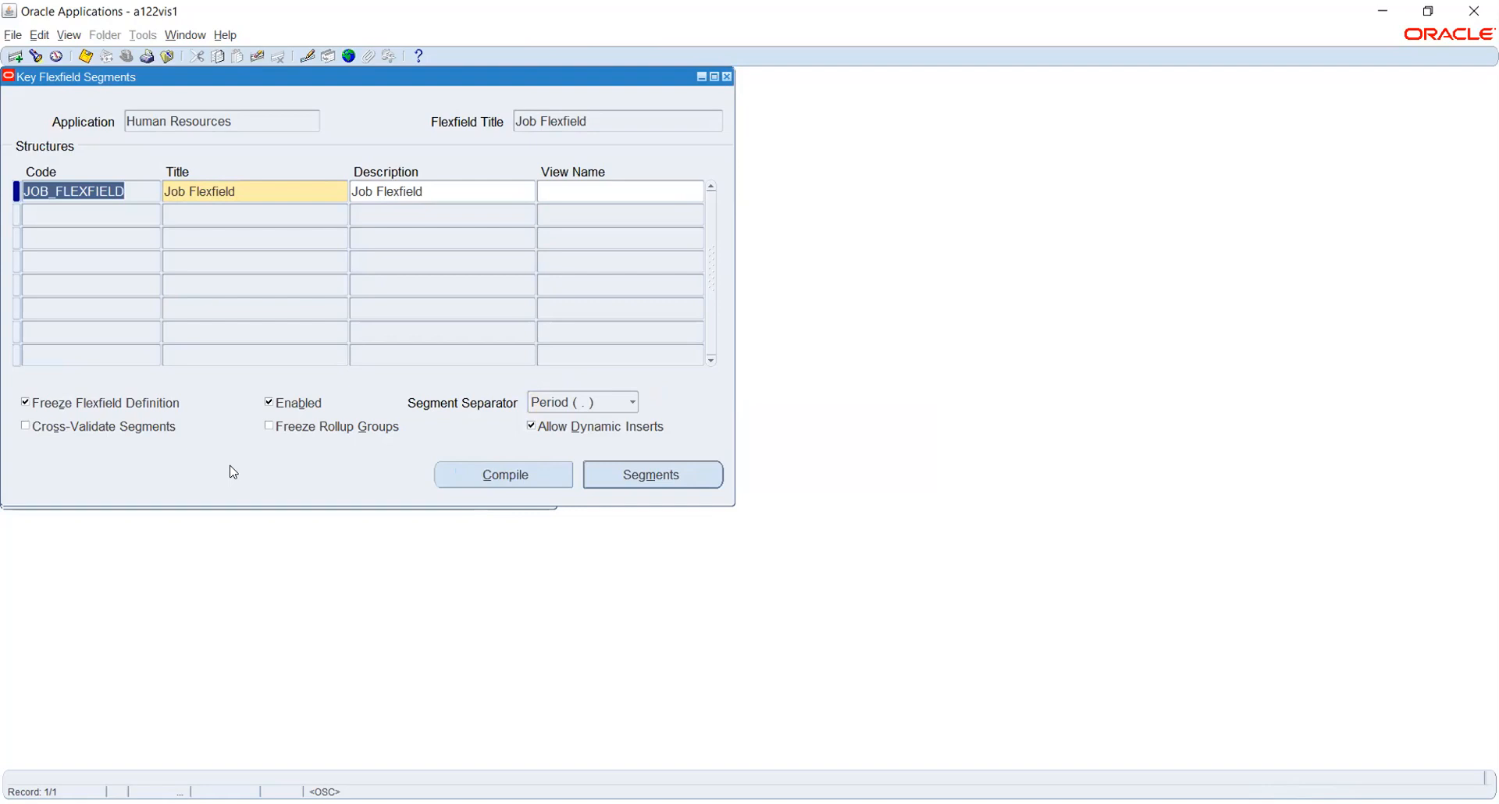
{"action": "left_click", "coordinate": [623, 474]}
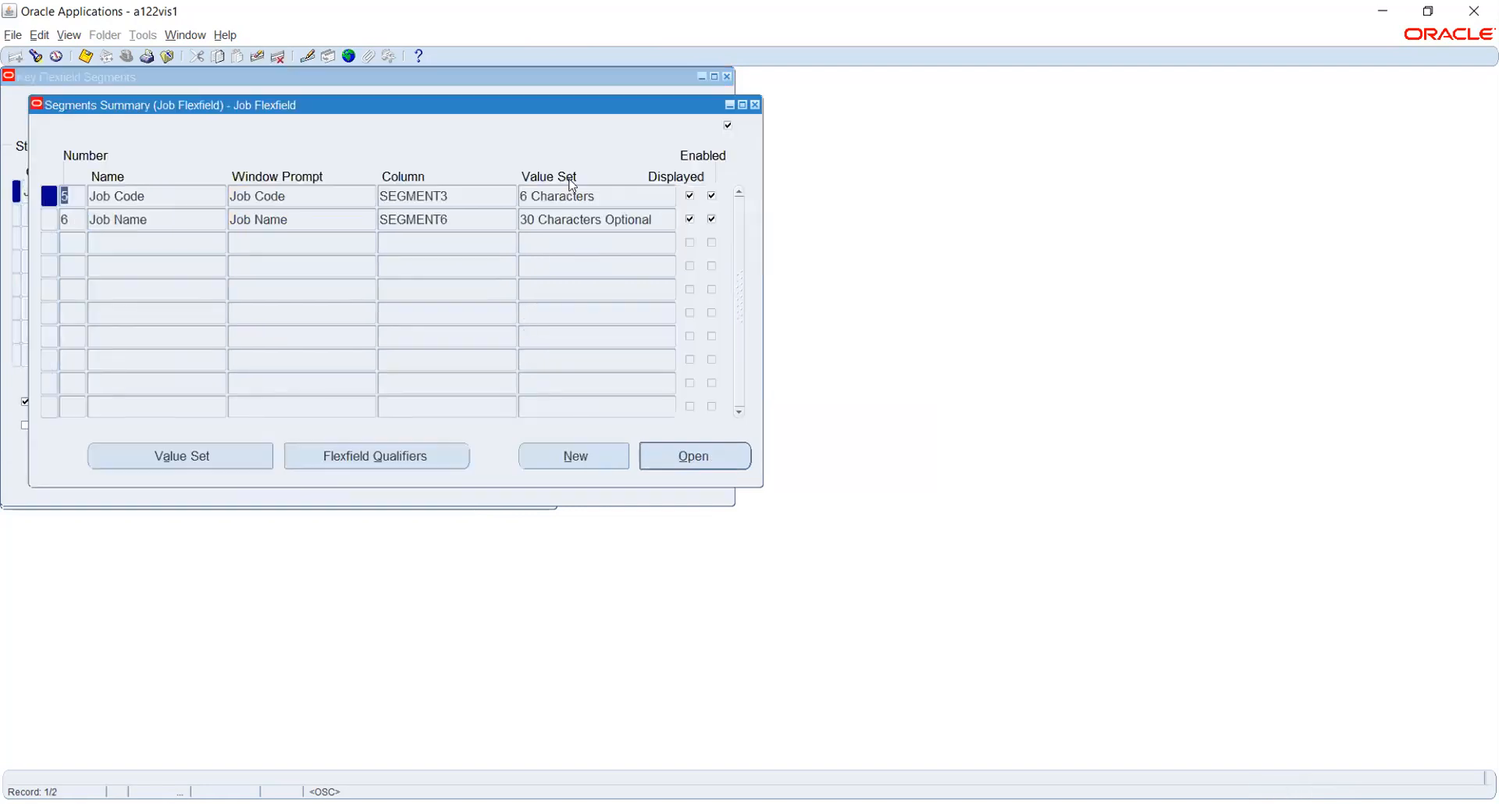
{"action": "left_click", "coordinate": [628, 194]}
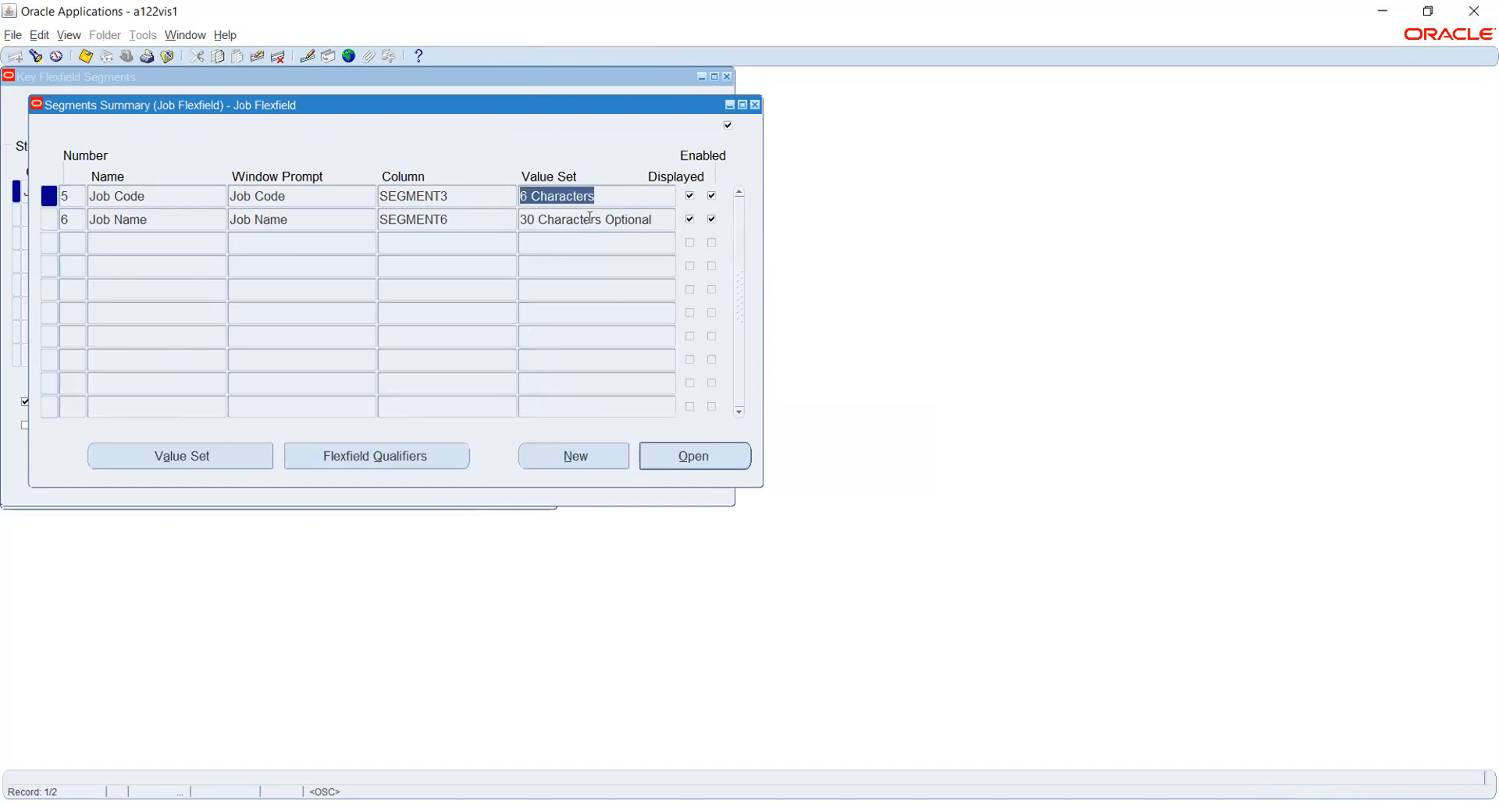
{"action": "left_click", "coordinate": [755, 110]}
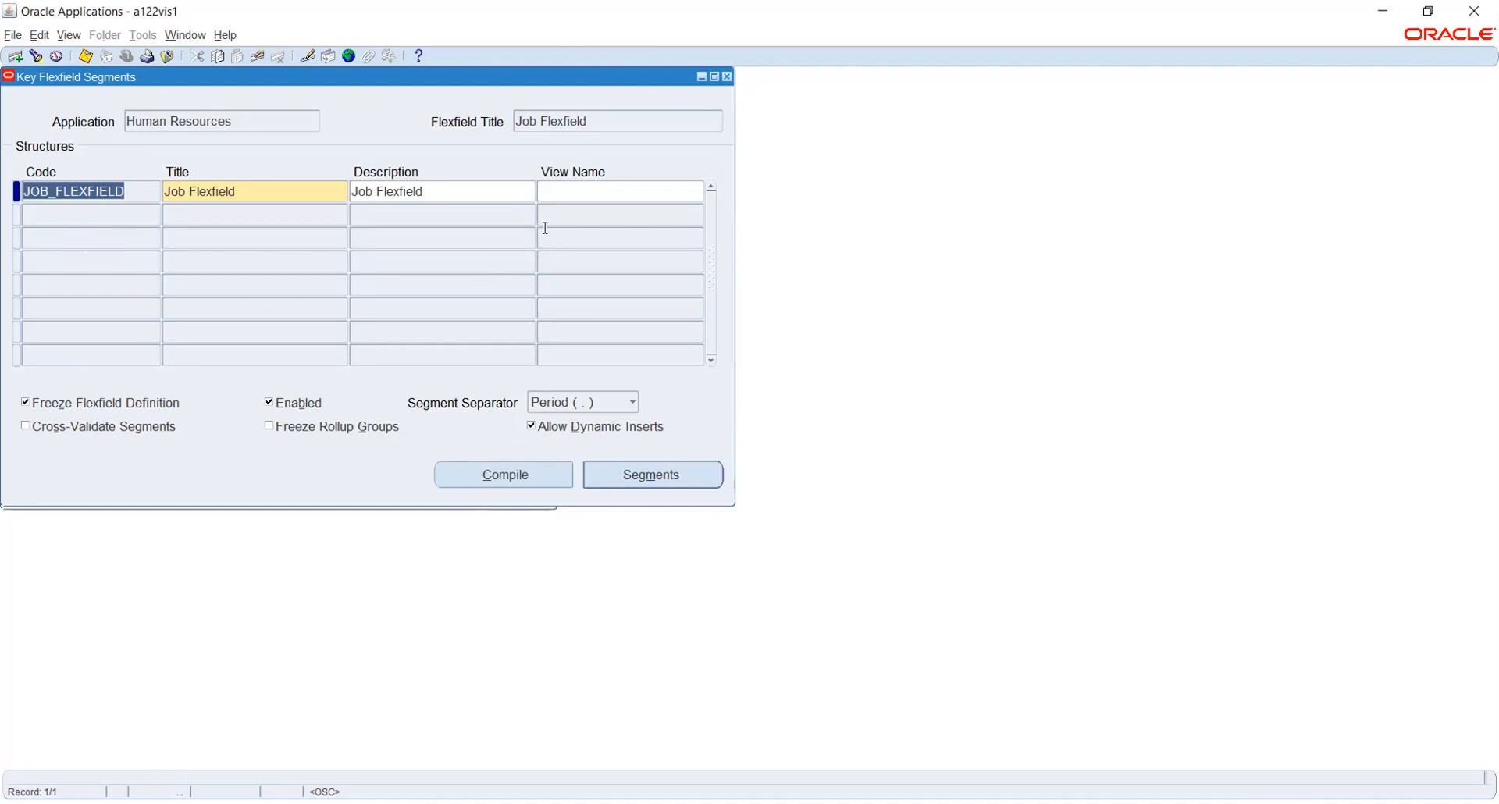
{"action": "left_click", "coordinate": [727, 77]}
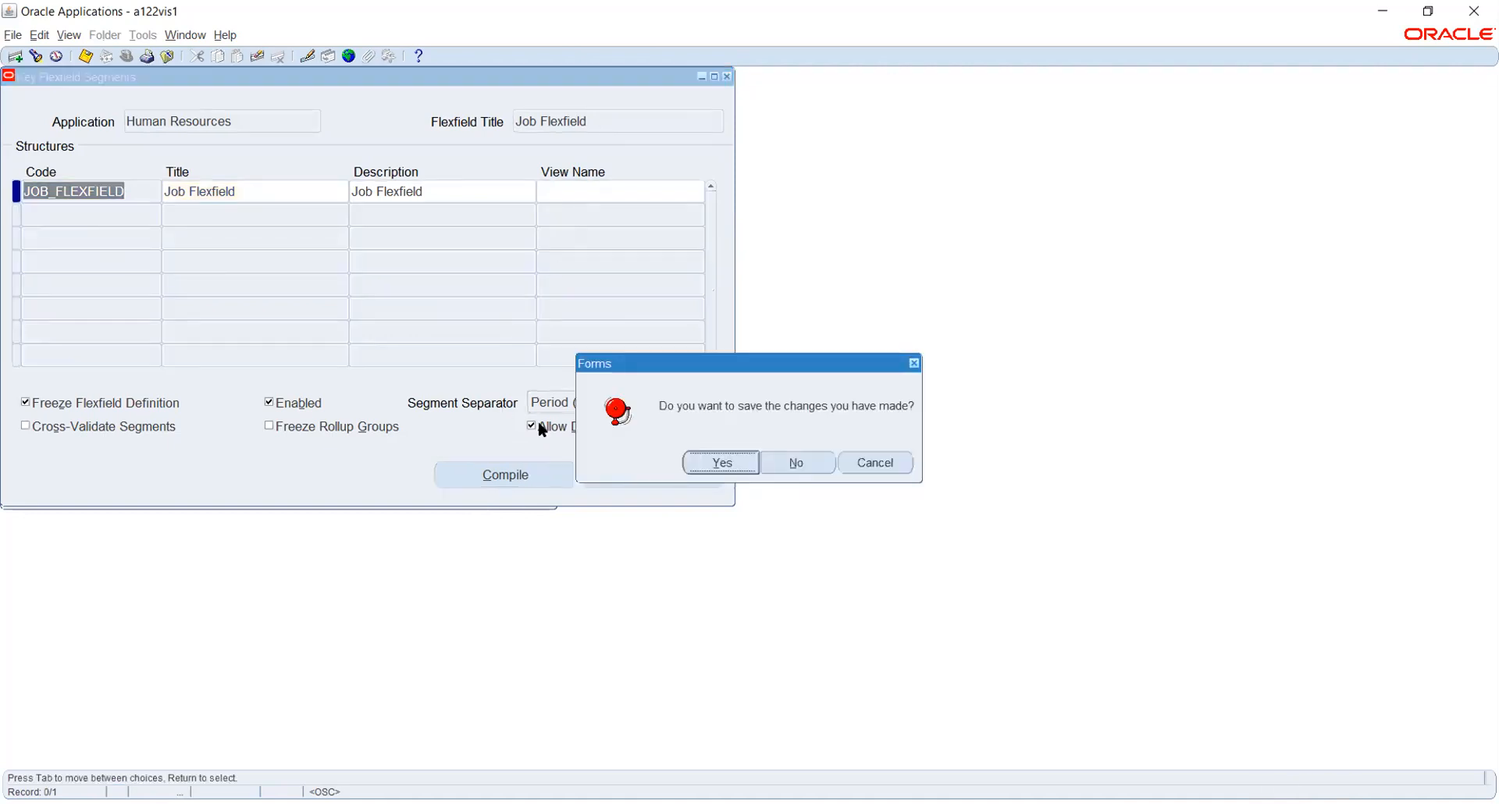
{"action": "left_click", "coordinate": [778, 464]}
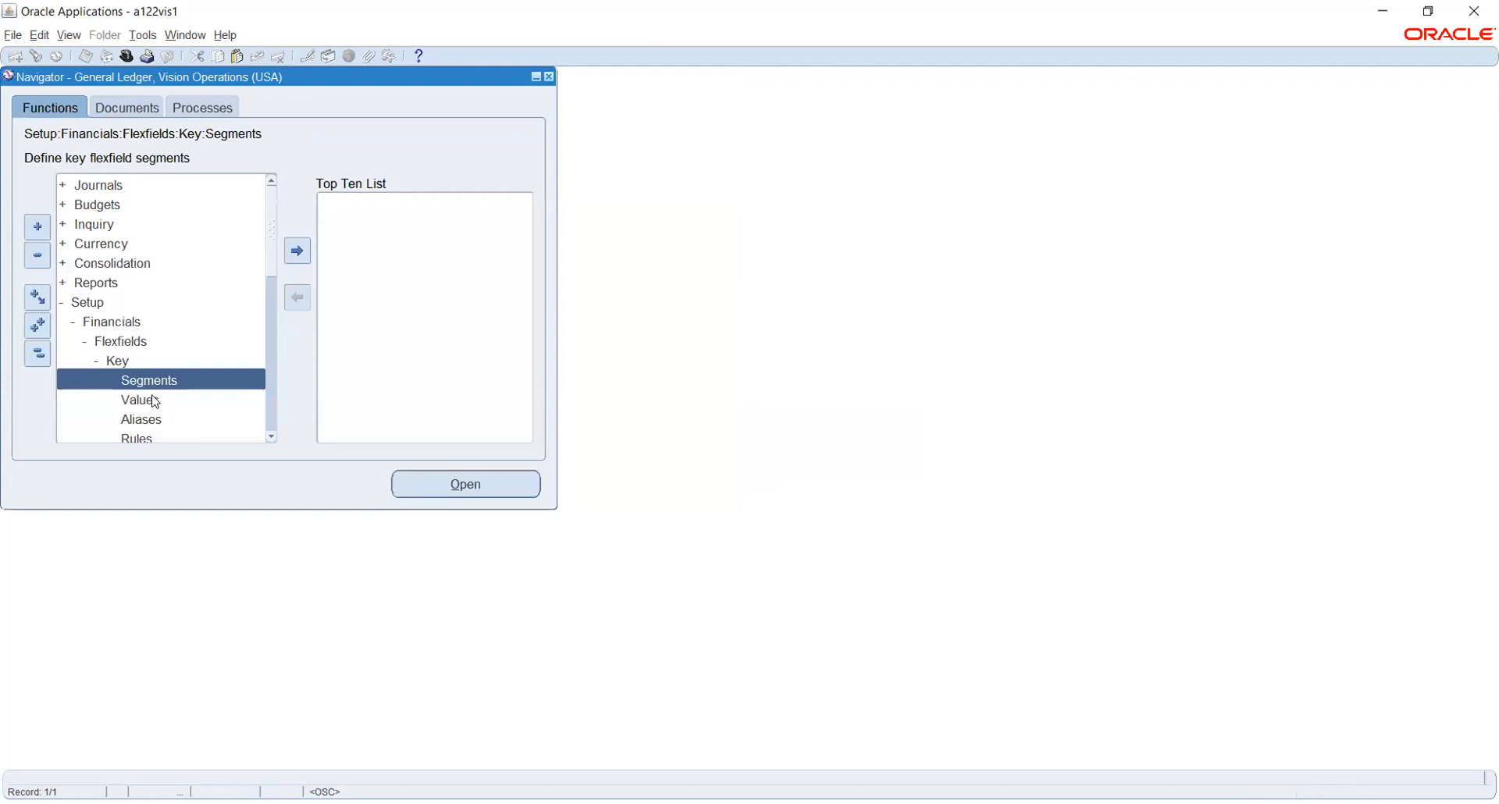
Open Key > Values and search Human Resources' Job Flexfield, leaving the Structure field cleared.
{"action": "left_click", "coordinate": [153, 400]}
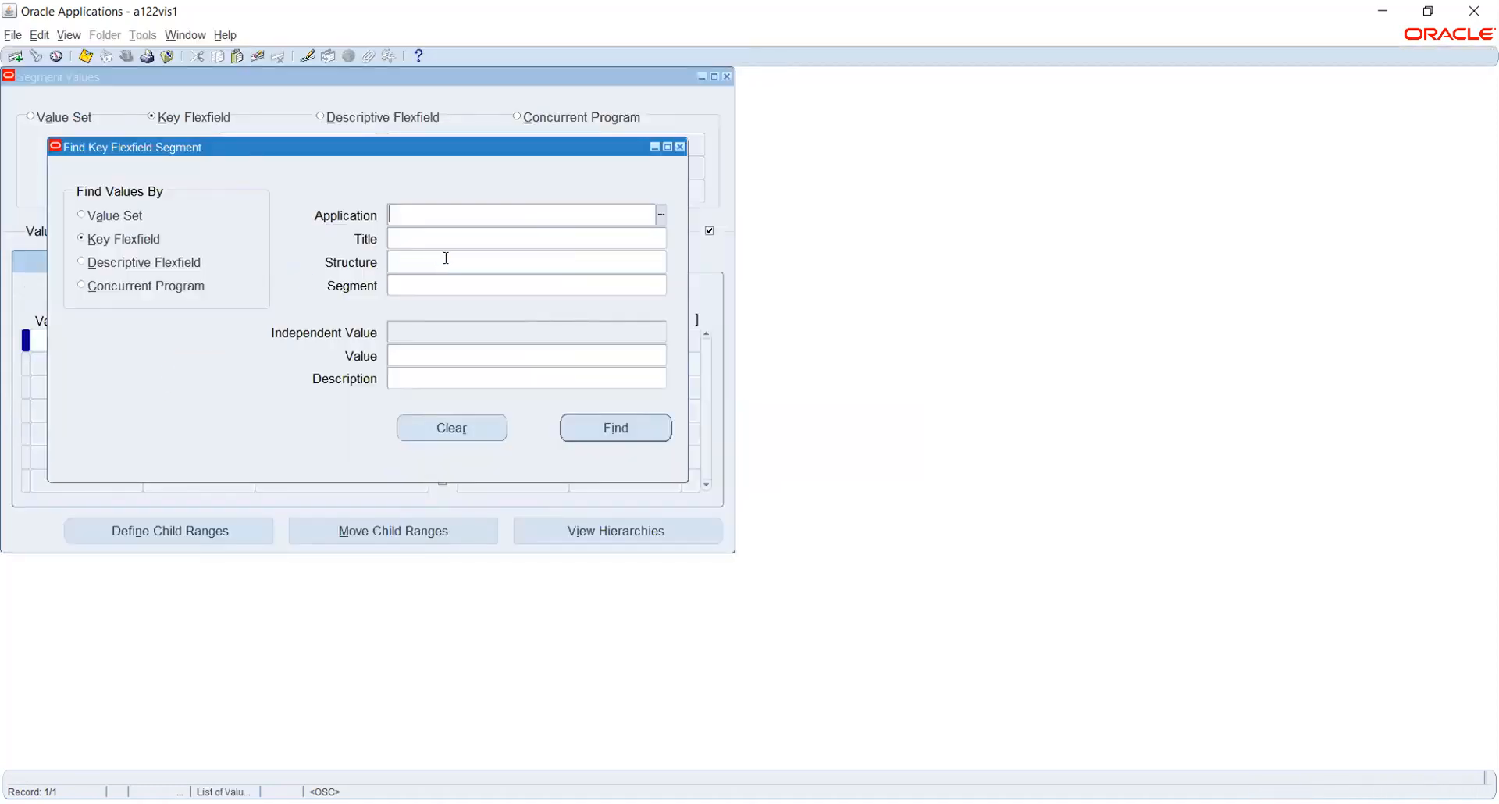
{"action": "type", "text": "Hum"}
{"action": "key", "text": "Tab"}
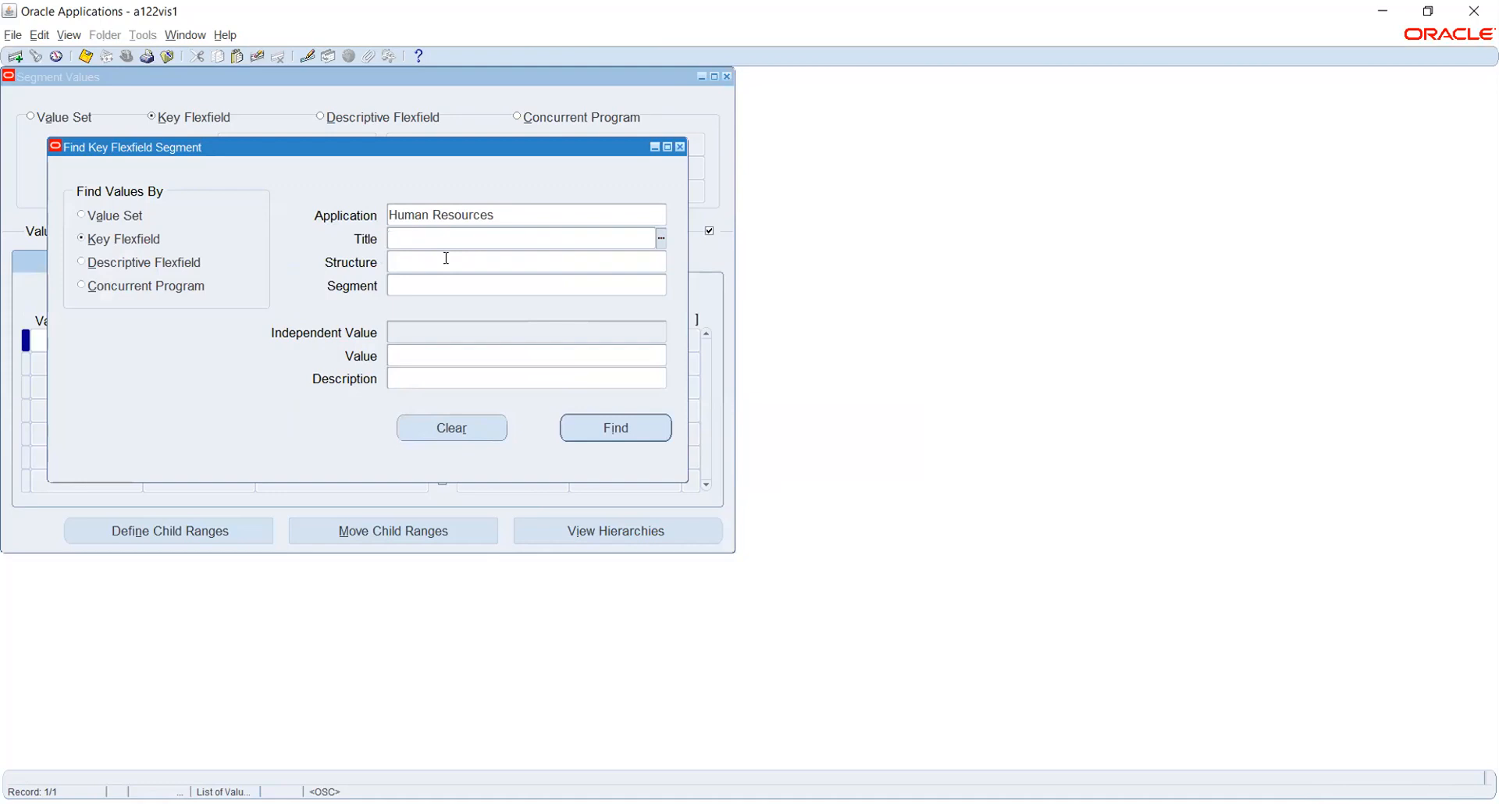
{"action": "type", "text": "Job"}
{"action": "key", "text": "Tab"}
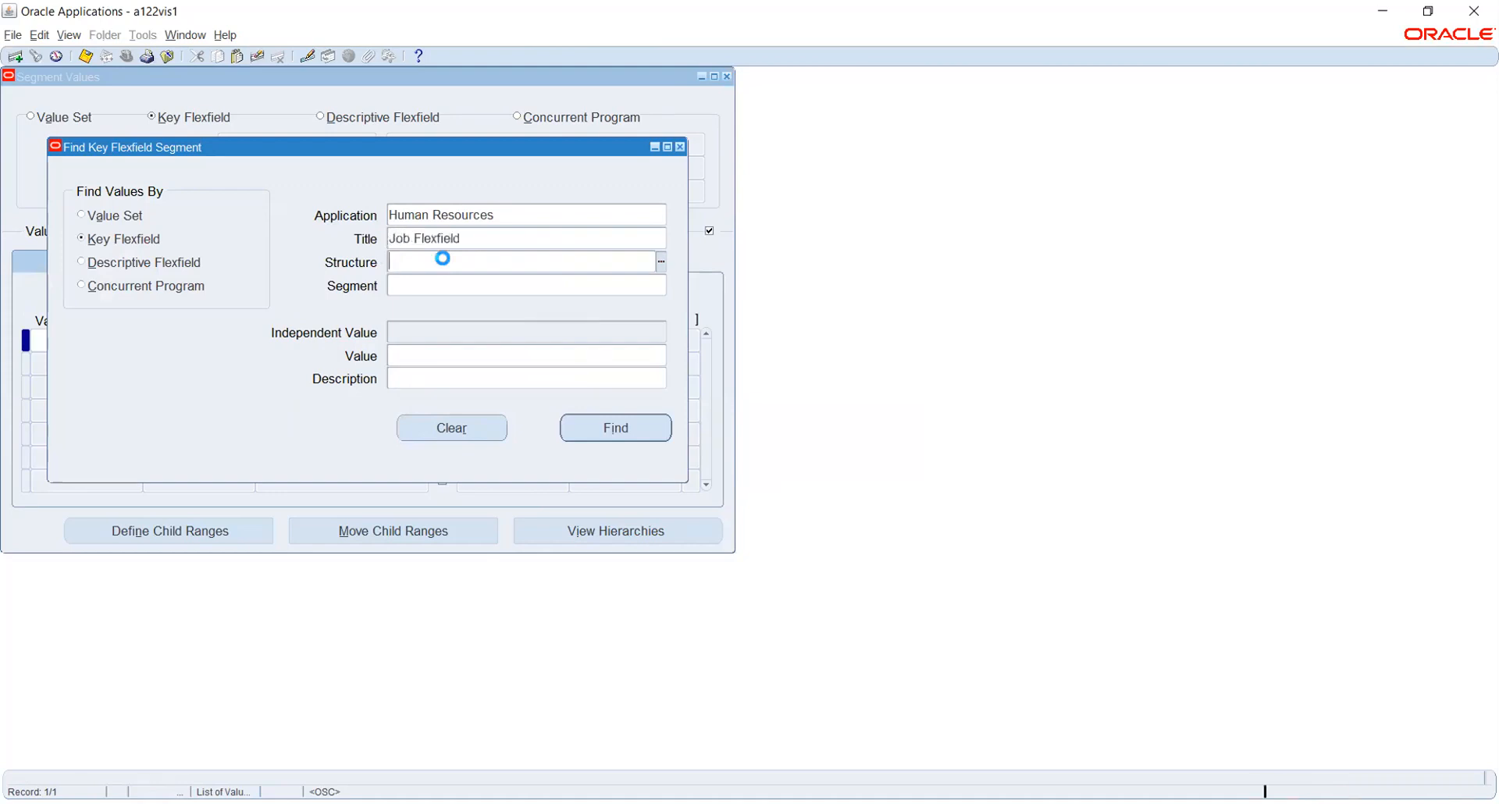
{"action": "type", "text": "jo"}
{"action": "key", "text": "Tab"}
{"action": "key", "text": "Down"}
{"action": "key", "text": "Up"}
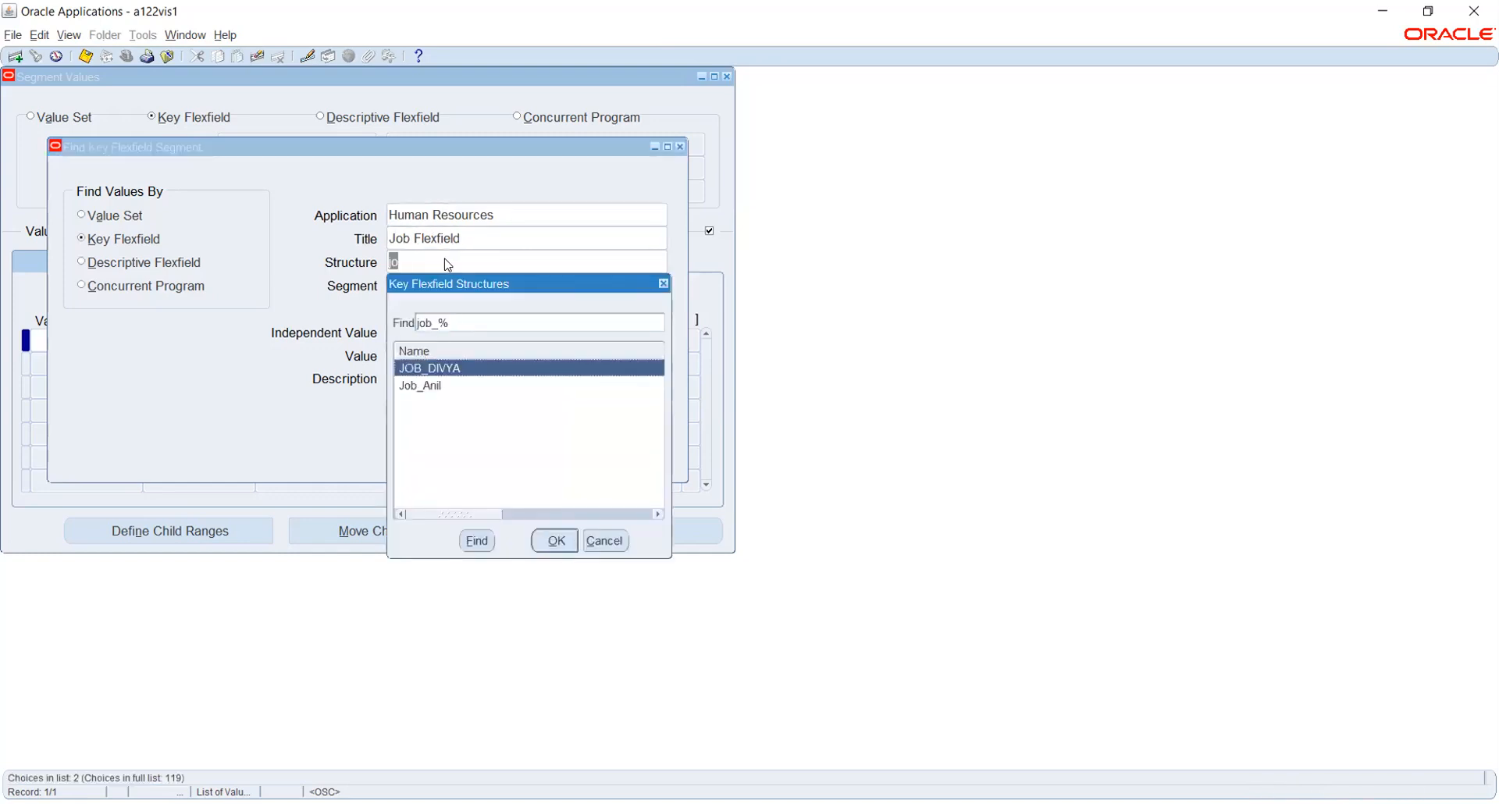
{"action": "left_click", "coordinate": [593, 540]}
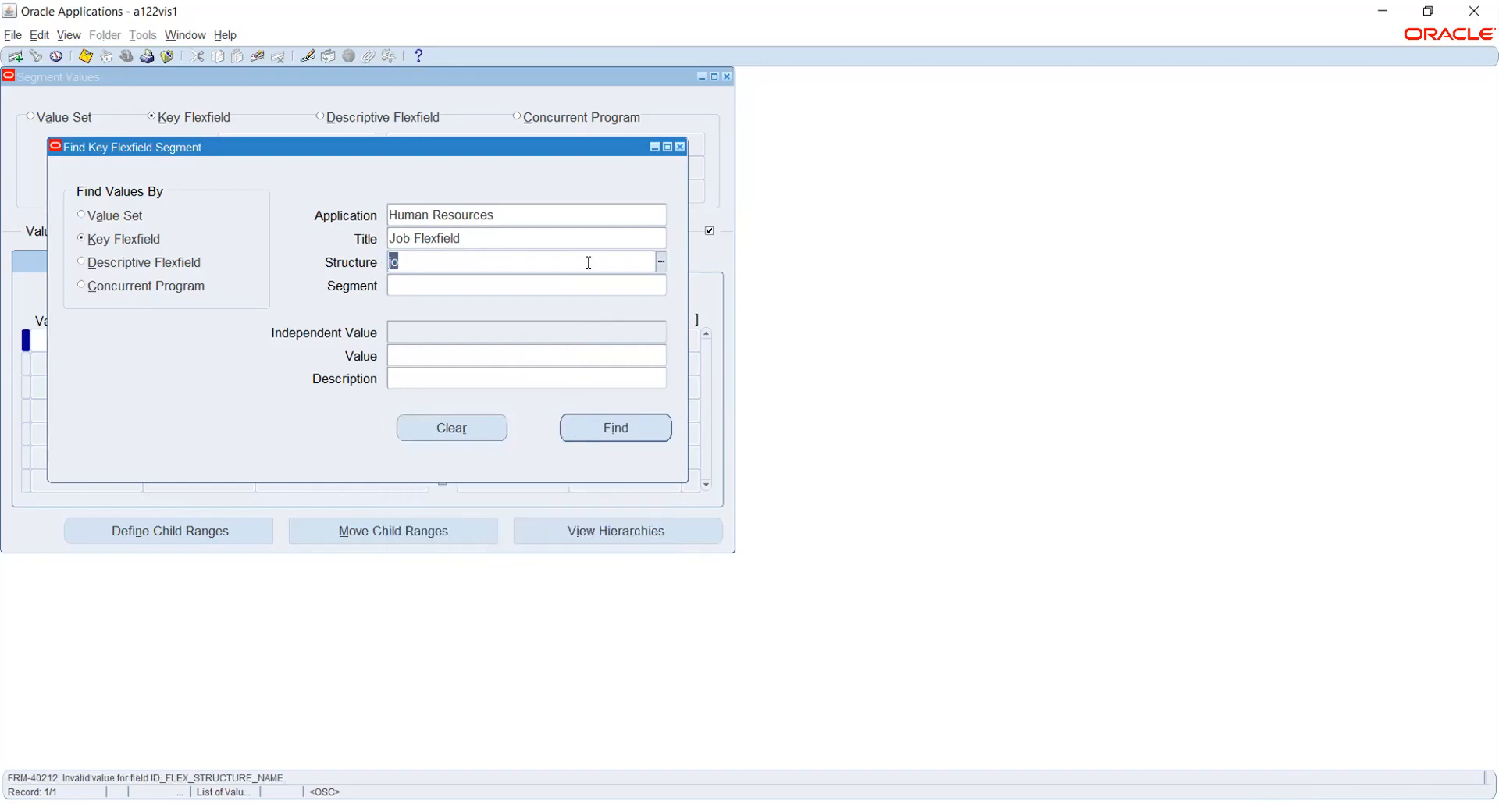
{"action": "key", "text": "BackSpace"}
Browse the full list of 119 Key Flexfield job structures.
{"action": "left_click", "coordinate": [662, 262]}
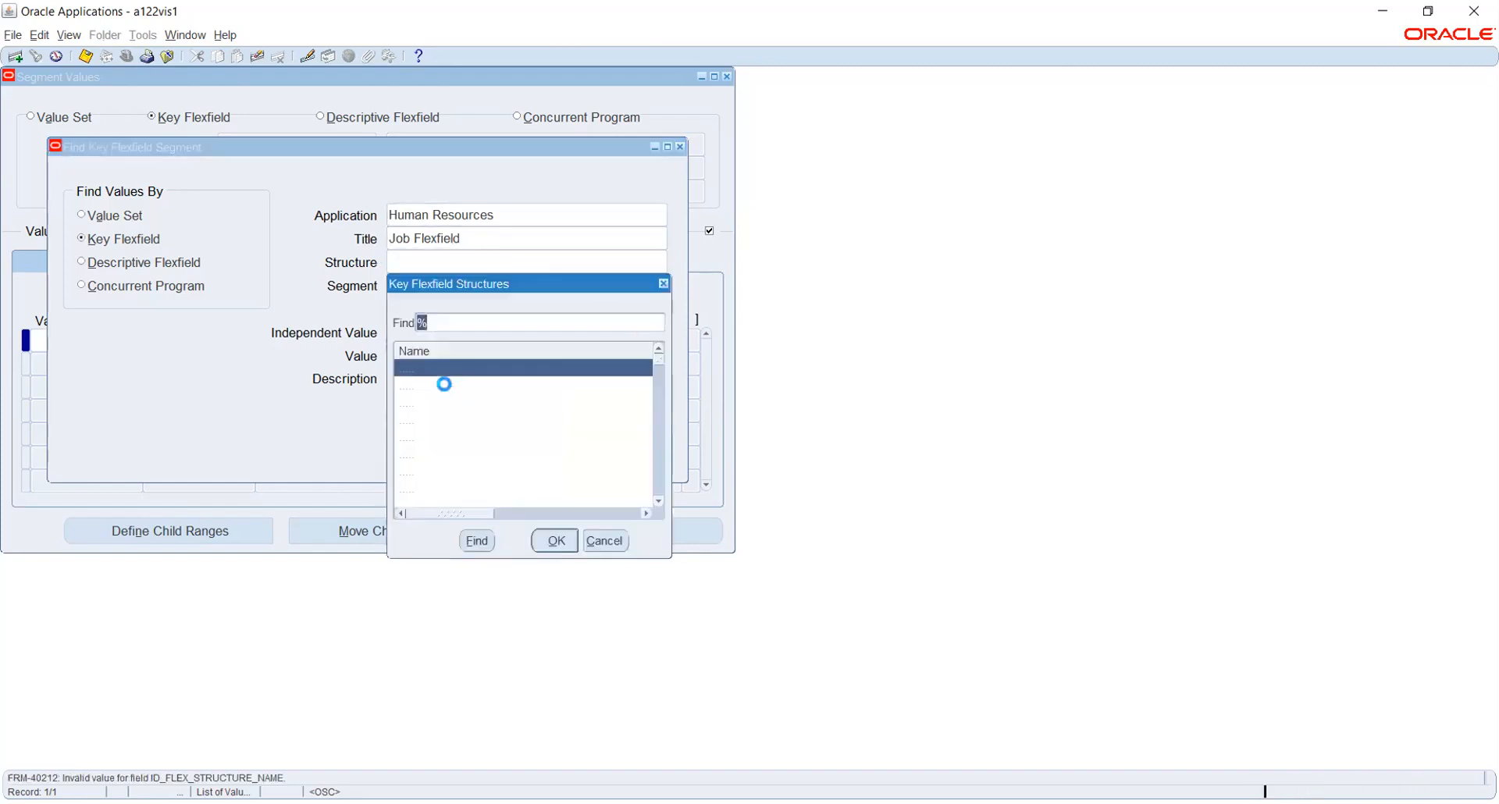
{"action": "scroll", "coordinate": [469, 441], "scroll_direction": "down", "scroll_amount": 8}
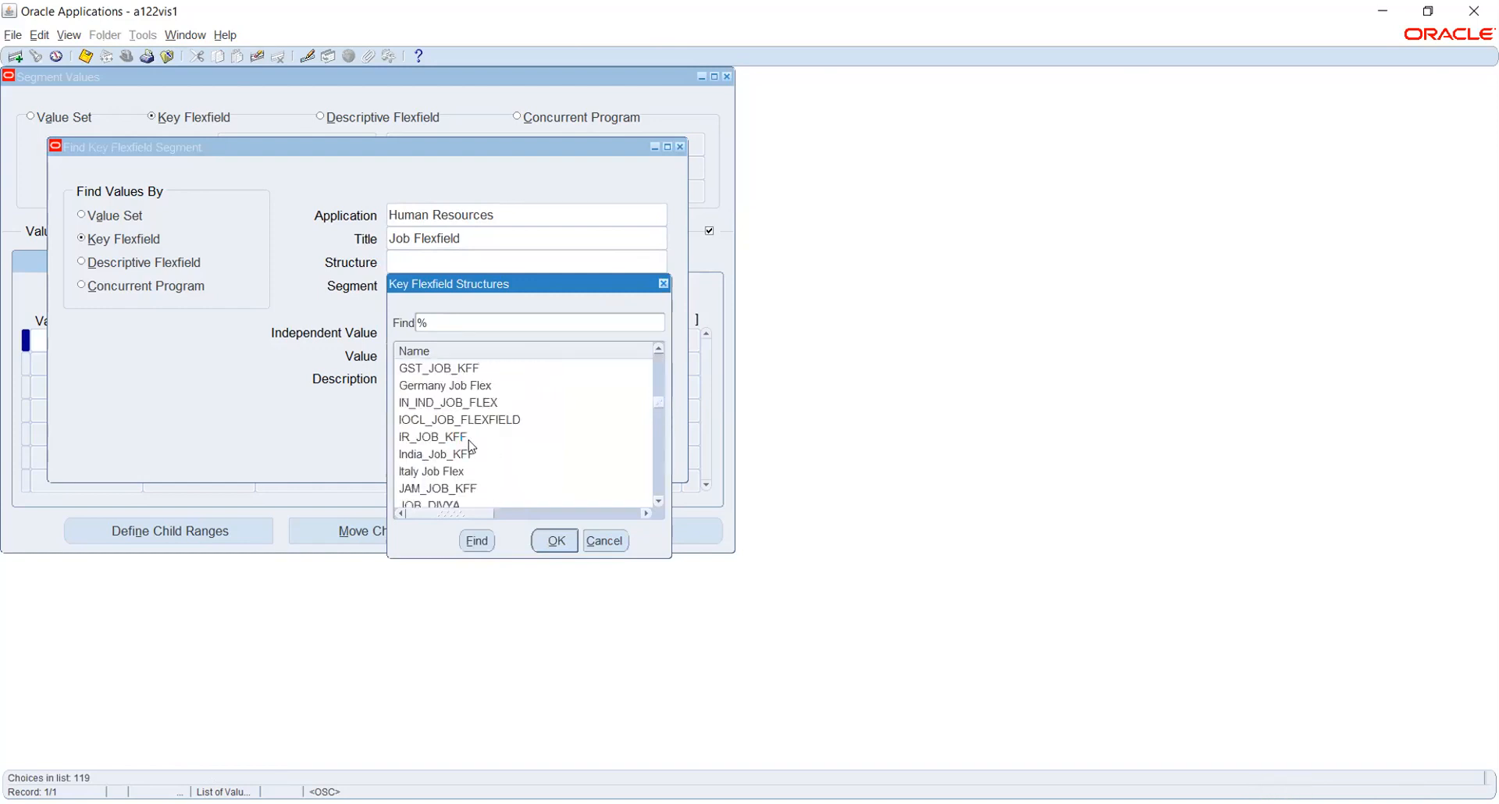
{"action": "scroll", "coordinate": [472, 448], "scroll_direction": "down", "scroll_amount": 1}
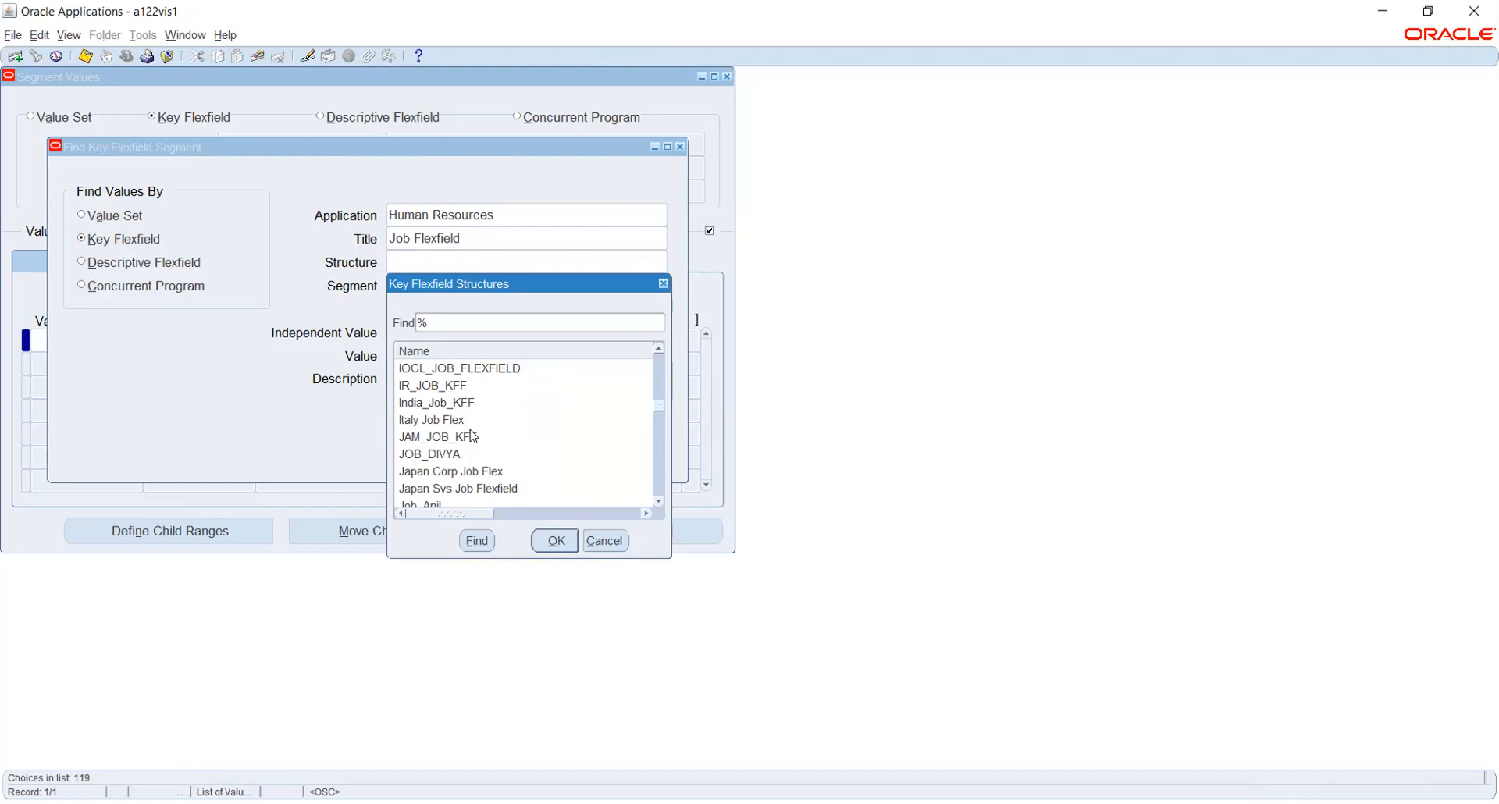
{"action": "scroll", "coordinate": [473, 435], "scroll_direction": "down", "scroll_amount": 2}
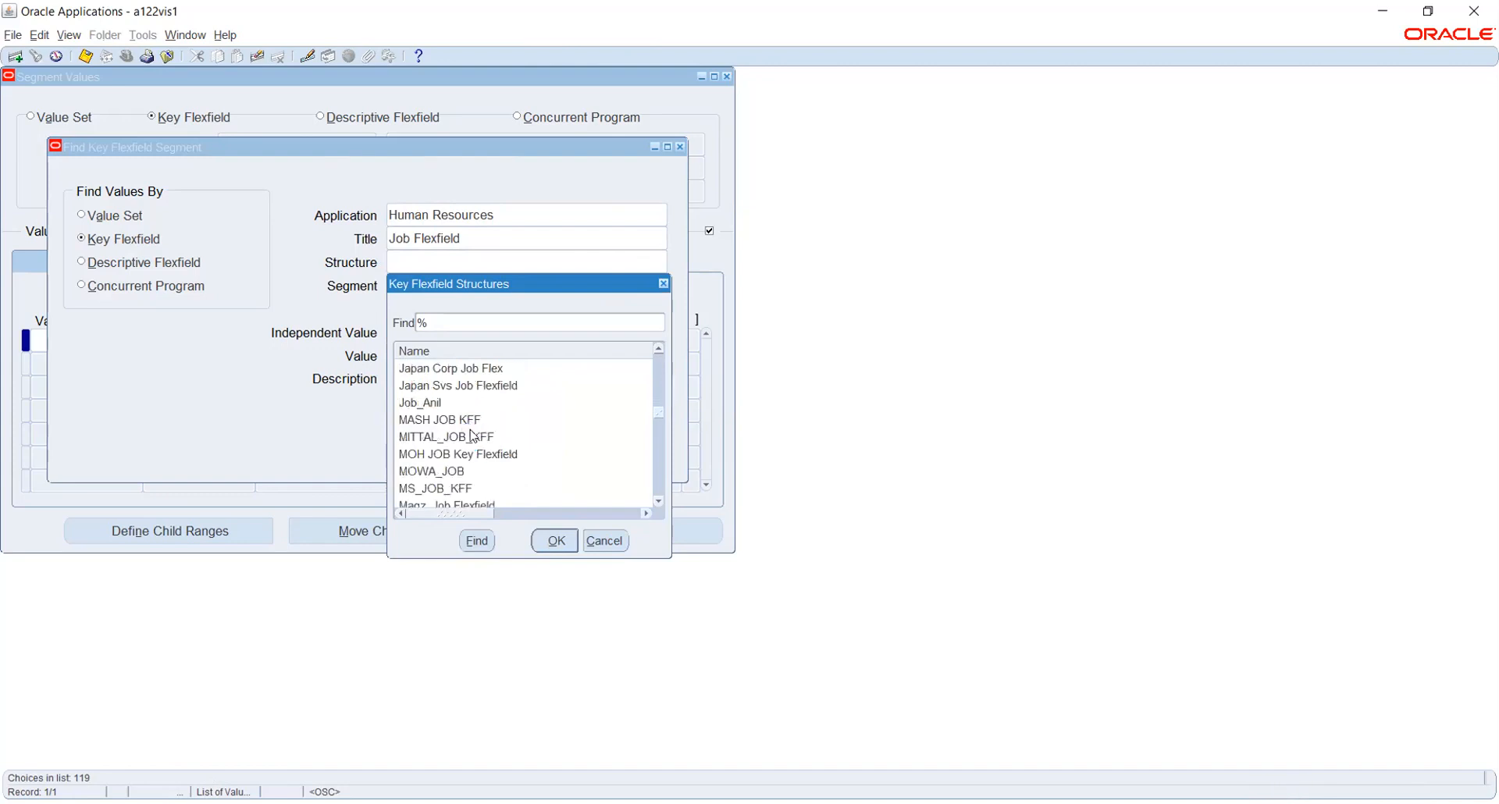
{"action": "scroll", "coordinate": [473, 435], "scroll_direction": "up", "scroll_amount": 1}
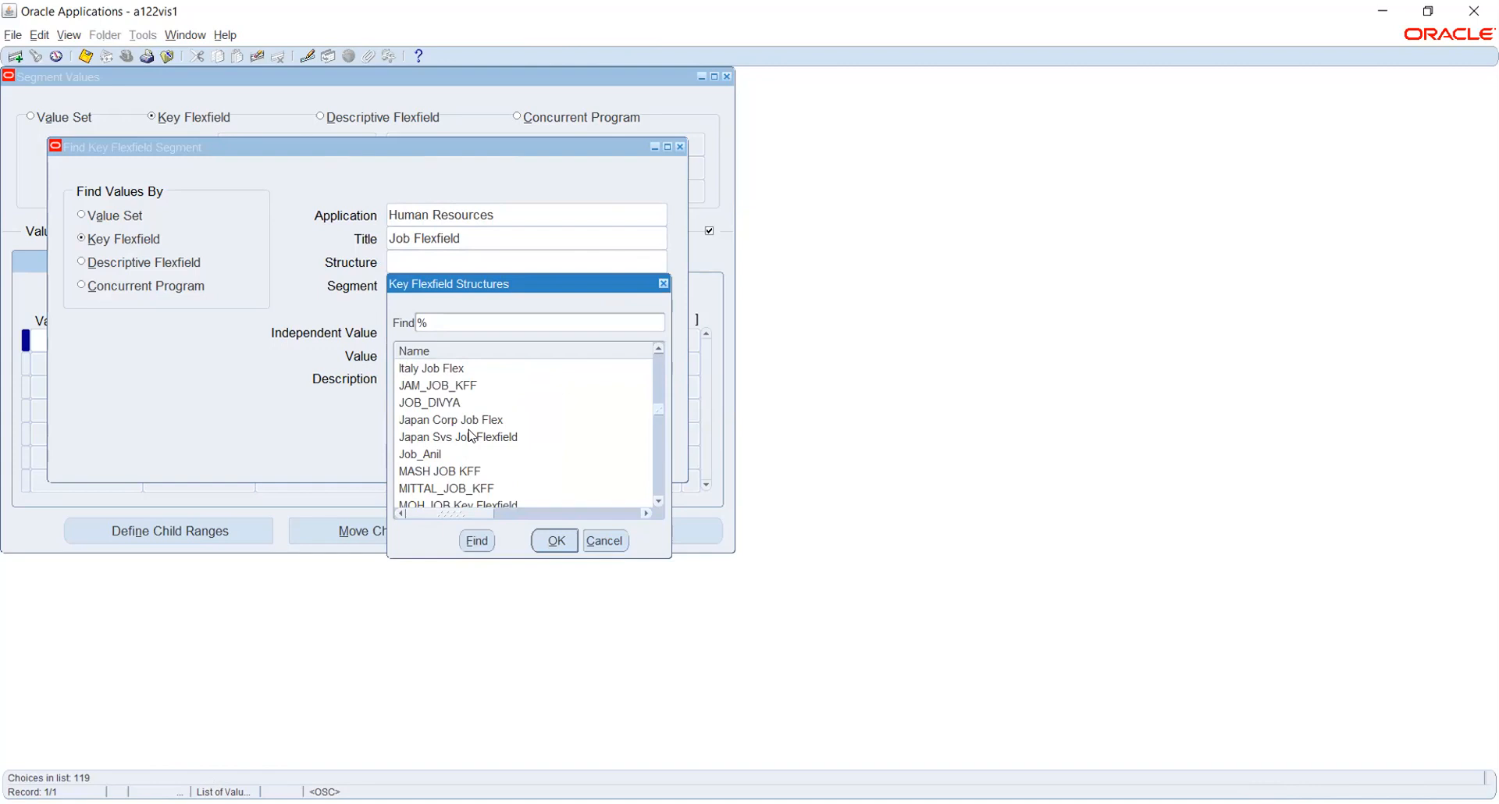
{"action": "scroll", "coordinate": [471, 435], "scroll_direction": "down", "scroll_amount": 5}
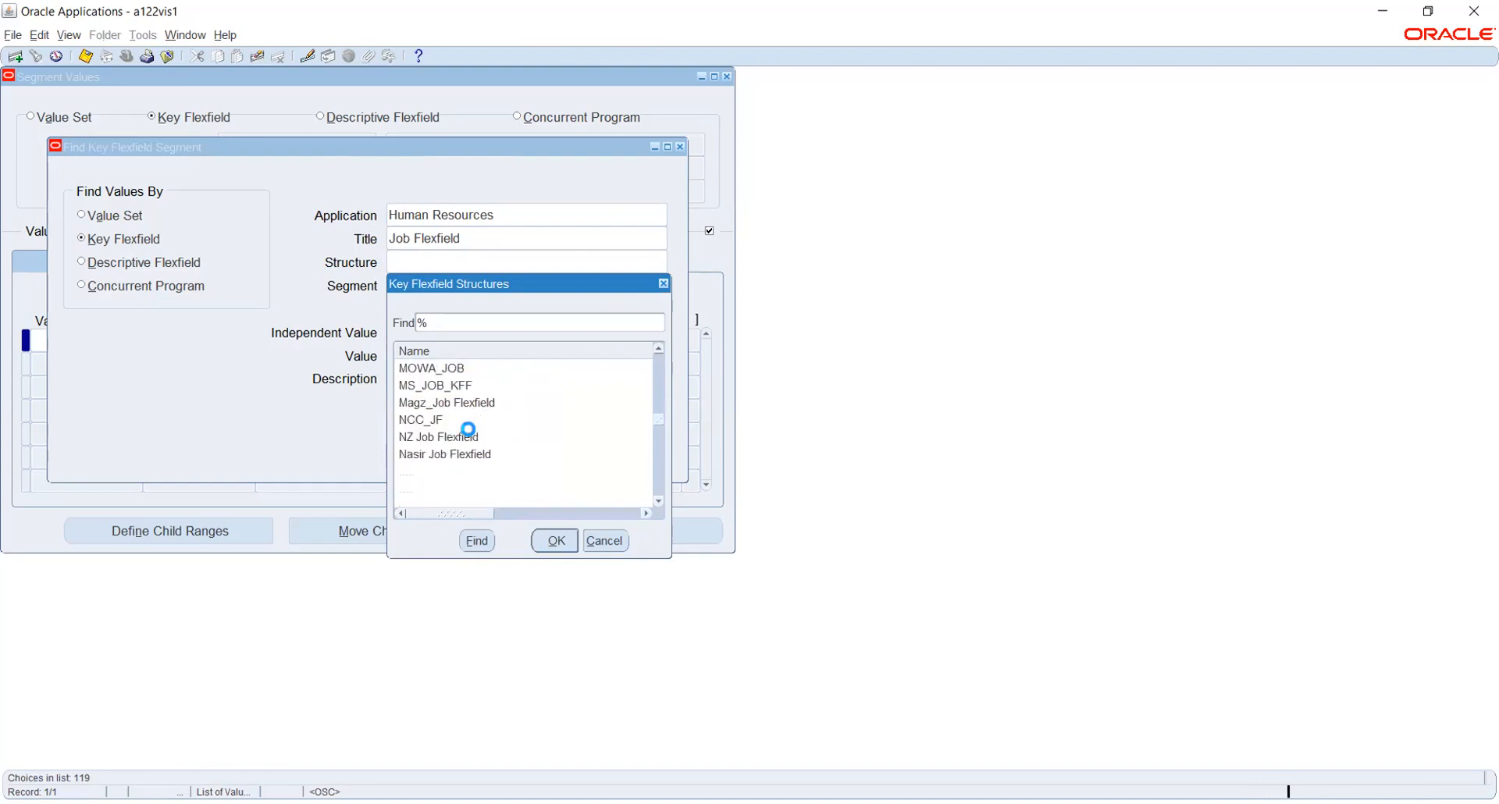
{"action": "scroll", "coordinate": [471, 435], "scroll_direction": "down", "scroll_amount": 5}
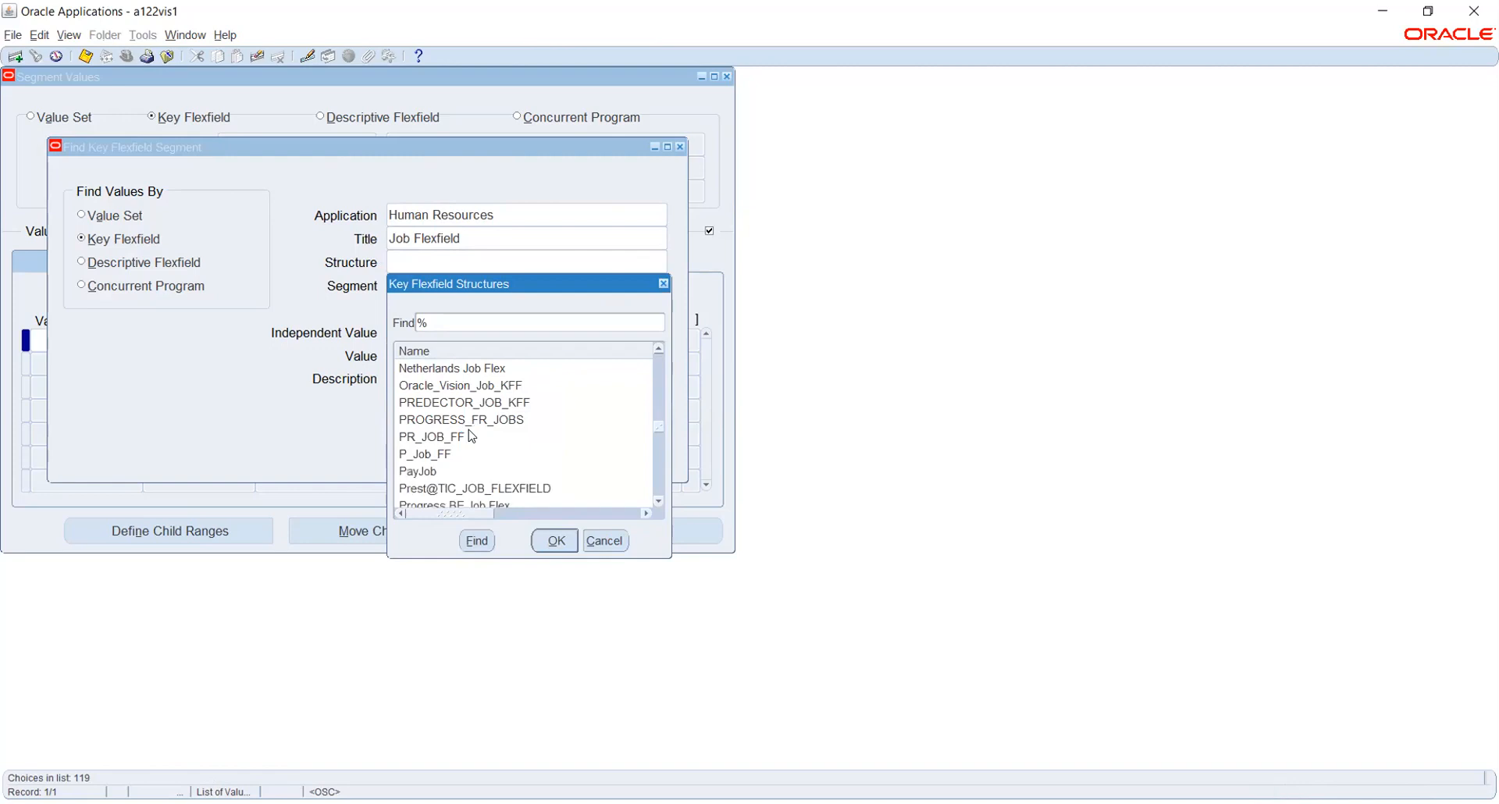
{"action": "scroll", "coordinate": [469, 433], "scroll_direction": "down", "scroll_amount": 5}
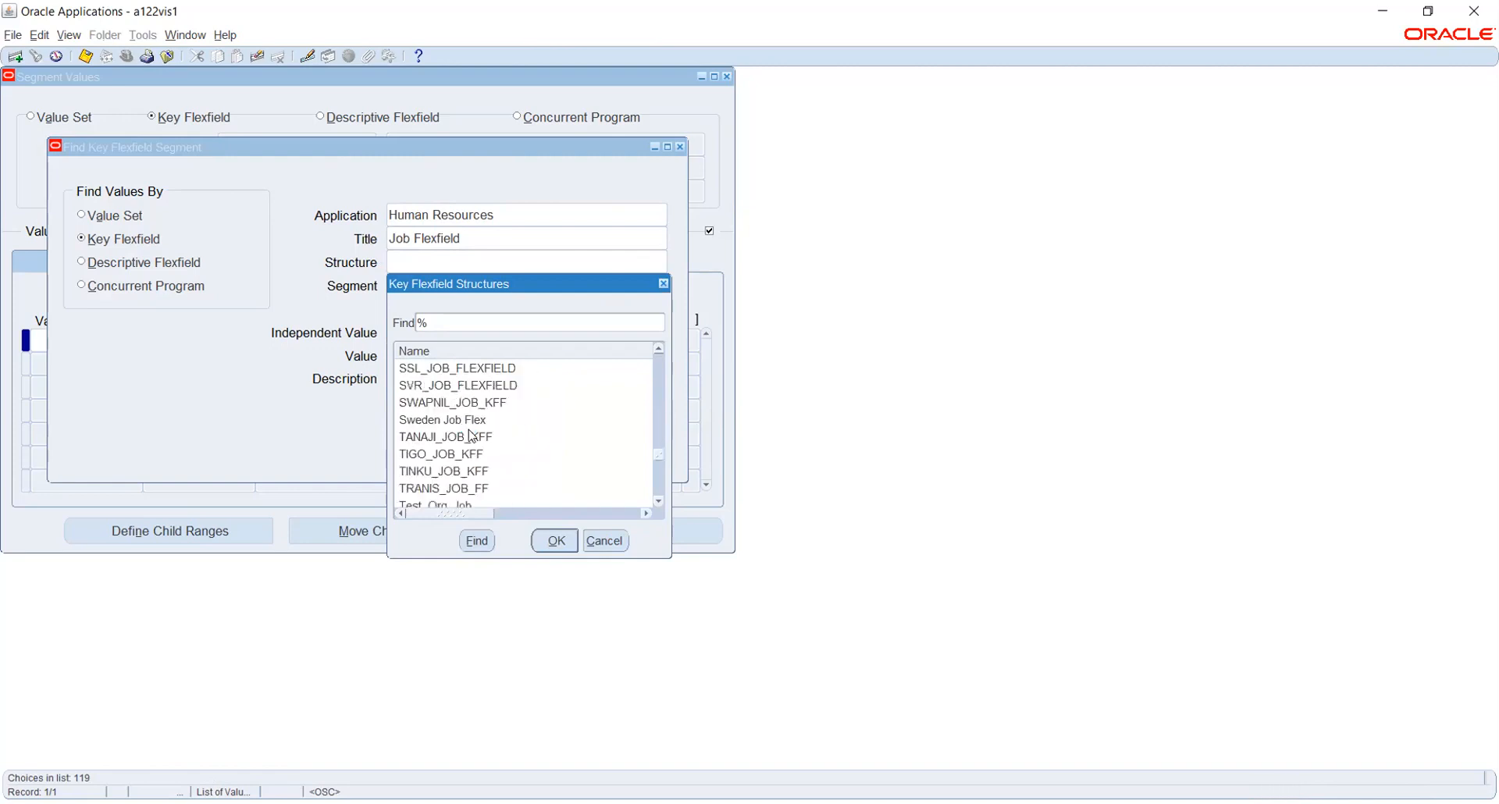
{"action": "scroll", "coordinate": [471, 435], "scroll_direction": "up", "scroll_amount": 1}
{"action": "scroll", "coordinate": [472, 436], "scroll_direction": "up", "scroll_amount": 4}
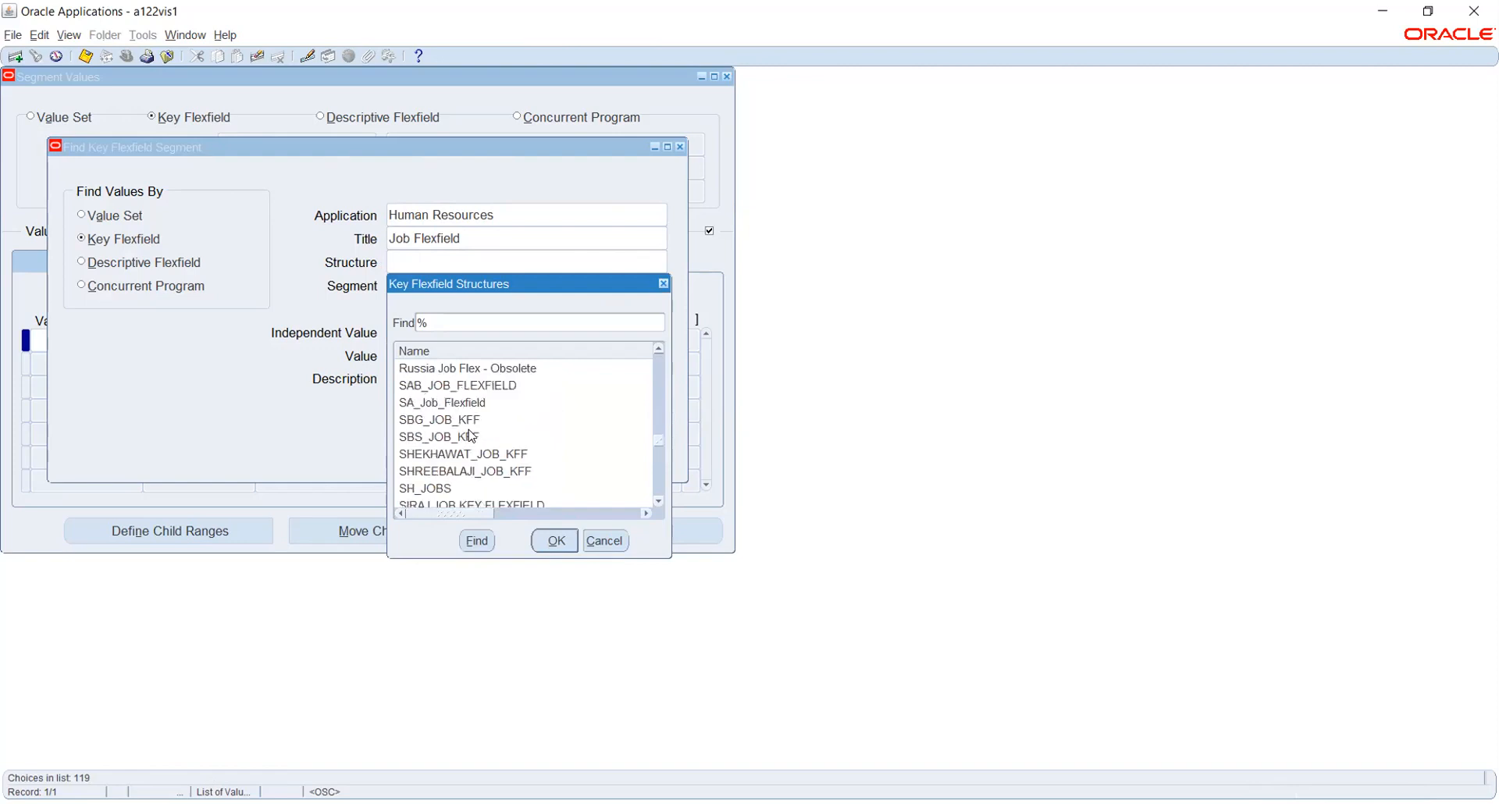
{"action": "scroll", "coordinate": [471, 436], "scroll_direction": "down", "scroll_amount": 8}
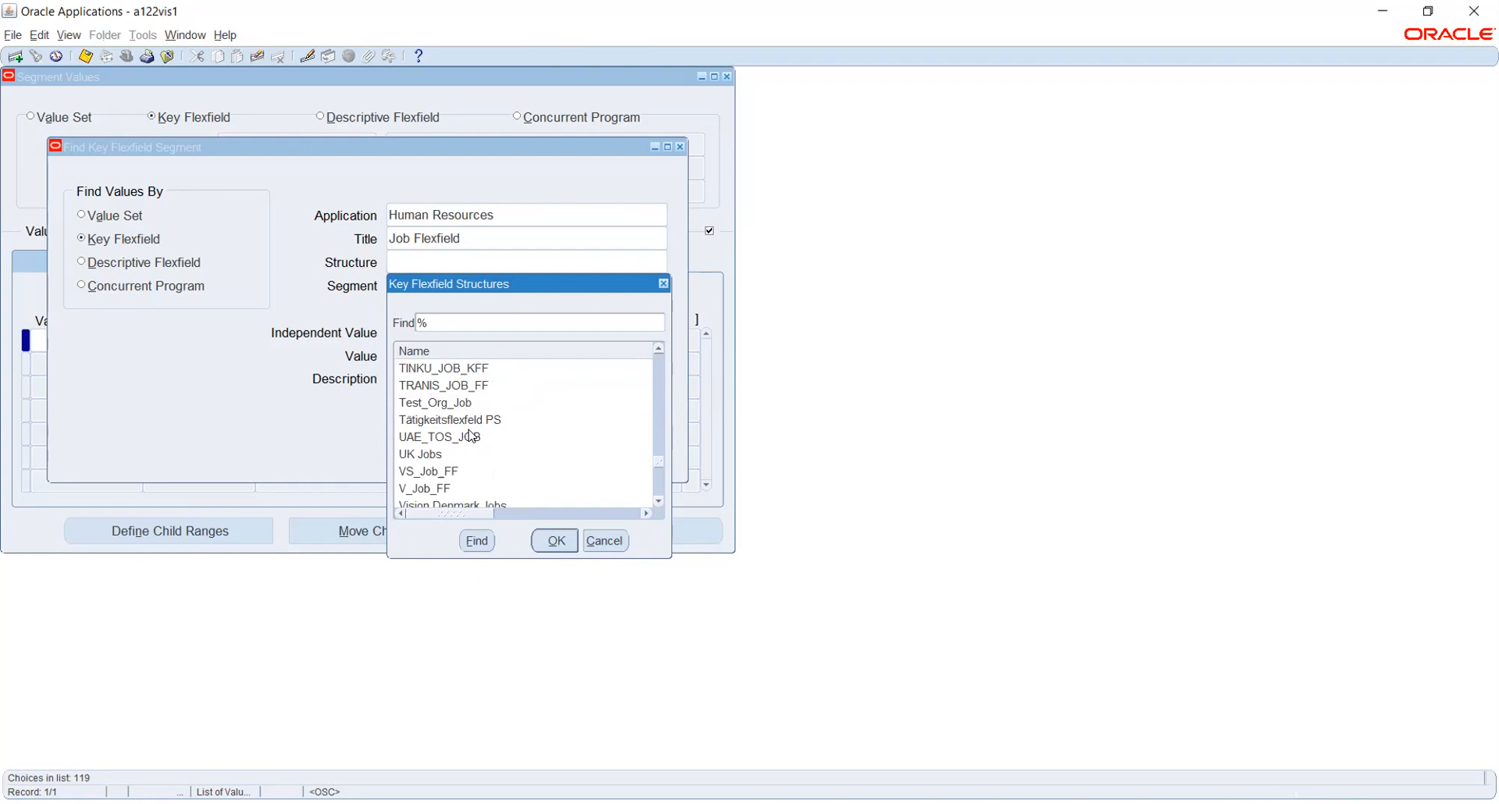
{"action": "scroll", "coordinate": [470, 433], "scroll_direction": "down", "scroll_amount": 1}
{"action": "scroll", "coordinate": [472, 436], "scroll_direction": "down", "scroll_amount": 1}
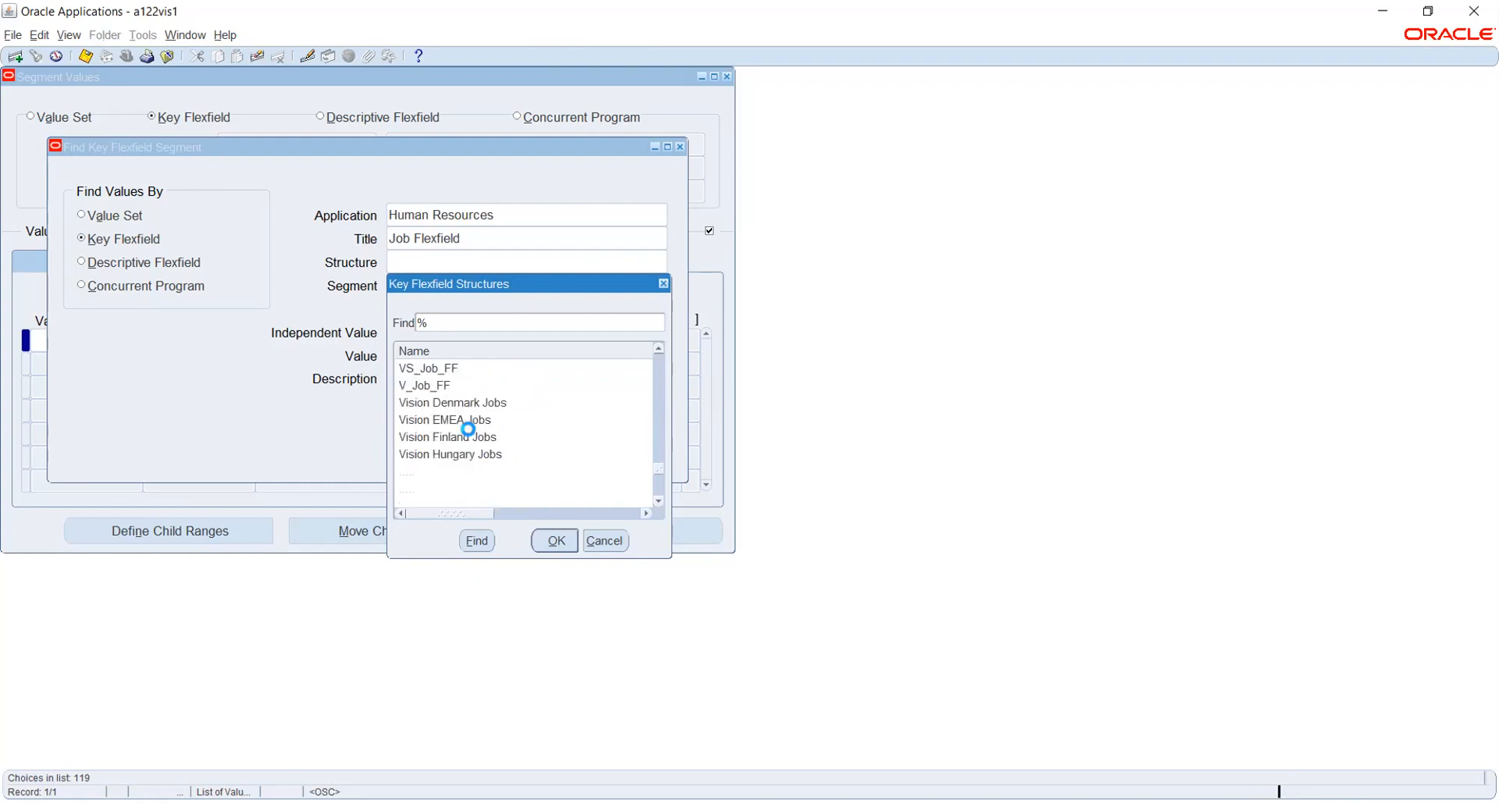
{"action": "scroll", "coordinate": [539, 458], "scroll_direction": "down", "scroll_amount": 1}
{"action": "scroll", "coordinate": [539, 457], "scroll_direction": "down", "scroll_amount": 6}
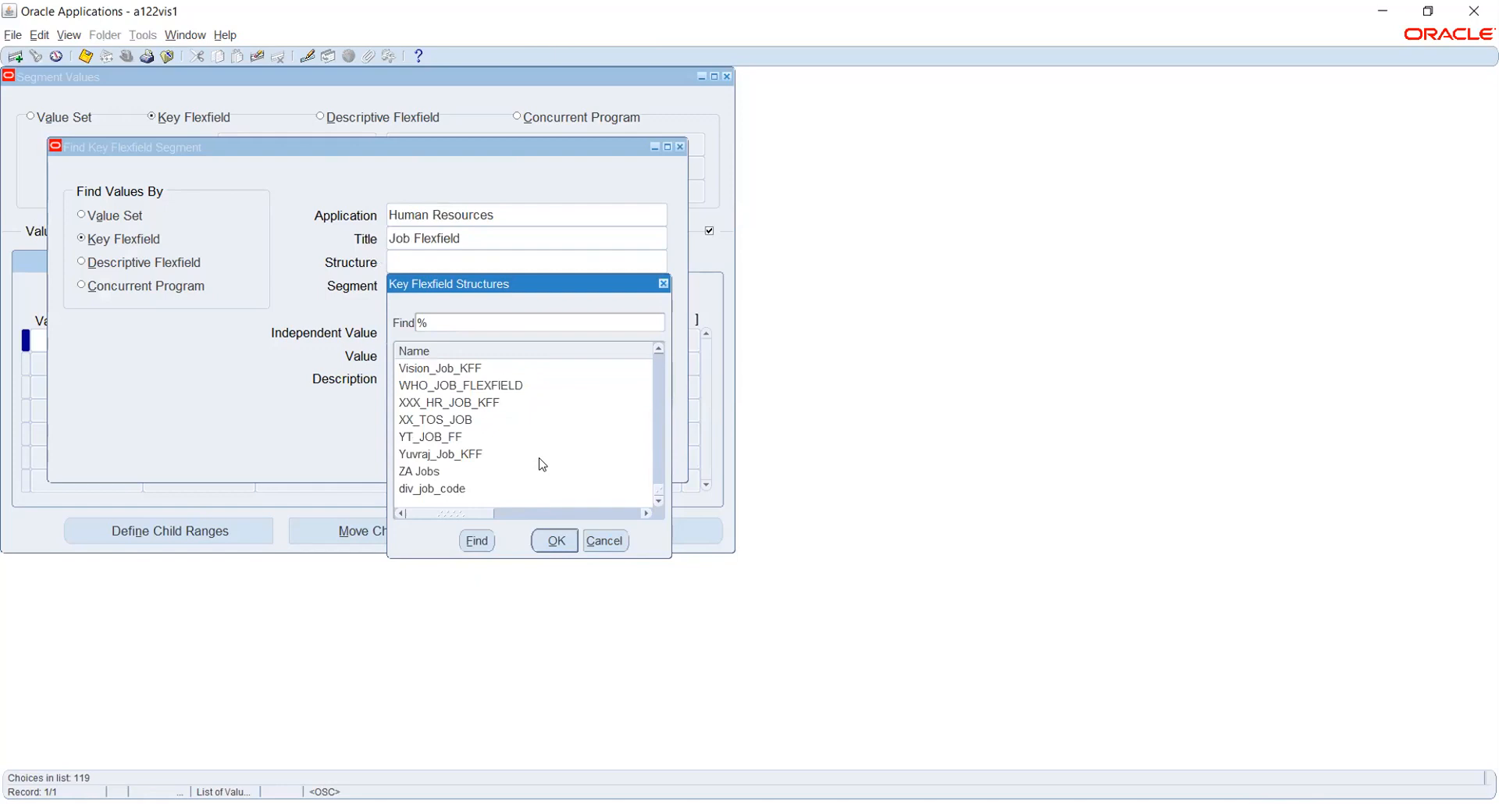
{"action": "scroll", "coordinate": [542, 466], "scroll_direction": "up", "scroll_amount": 2}
{"action": "scroll", "coordinate": [543, 466], "scroll_direction": "up", "scroll_amount": 1}
{"action": "scroll", "coordinate": [543, 466], "scroll_direction": "up", "scroll_amount": 1}
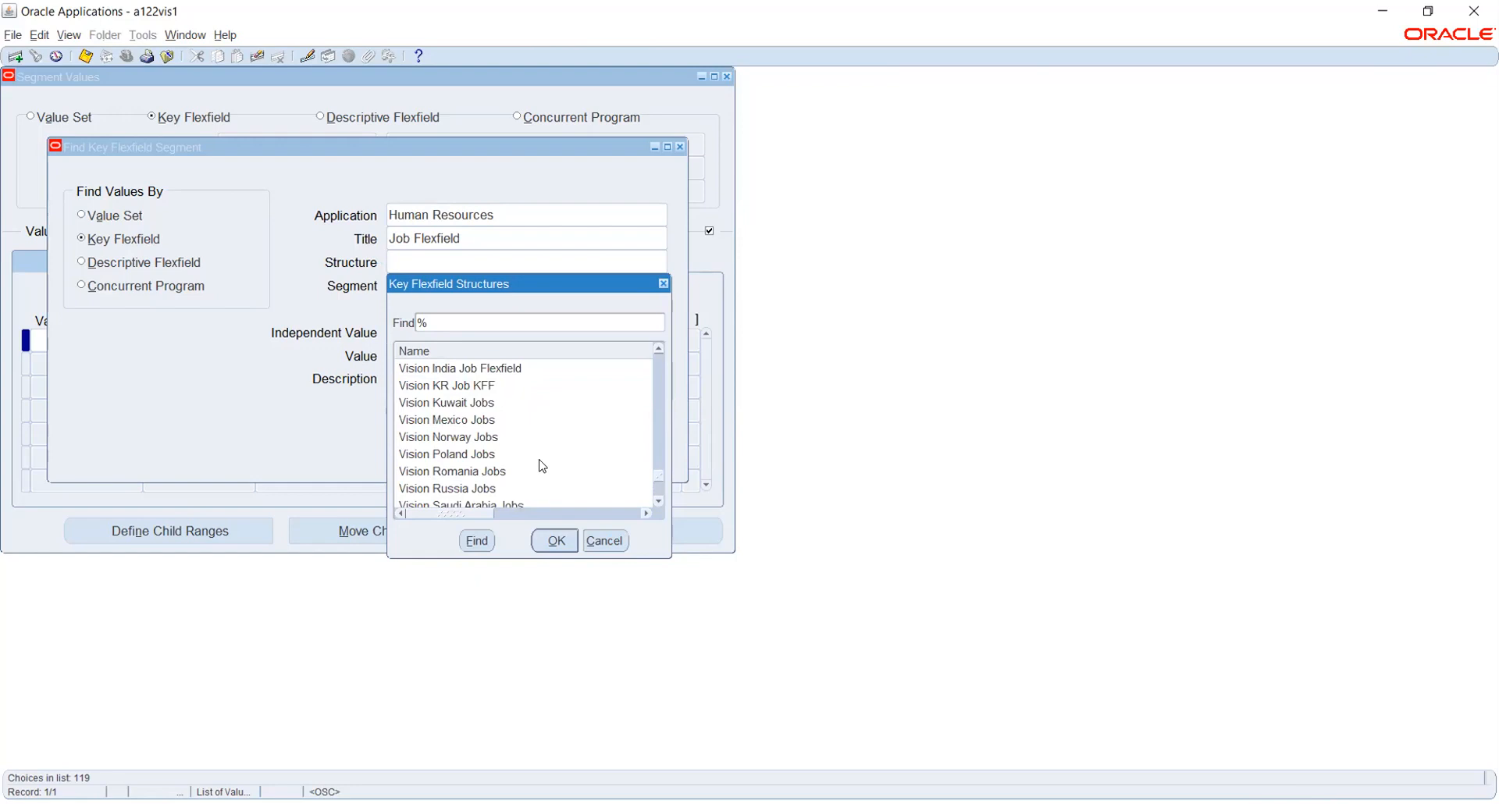
After trying Vision Mexico Jobs, select Vision Kuwait Jobs as the structure and confirm.
{"action": "left_click", "coordinate": [449, 421]}
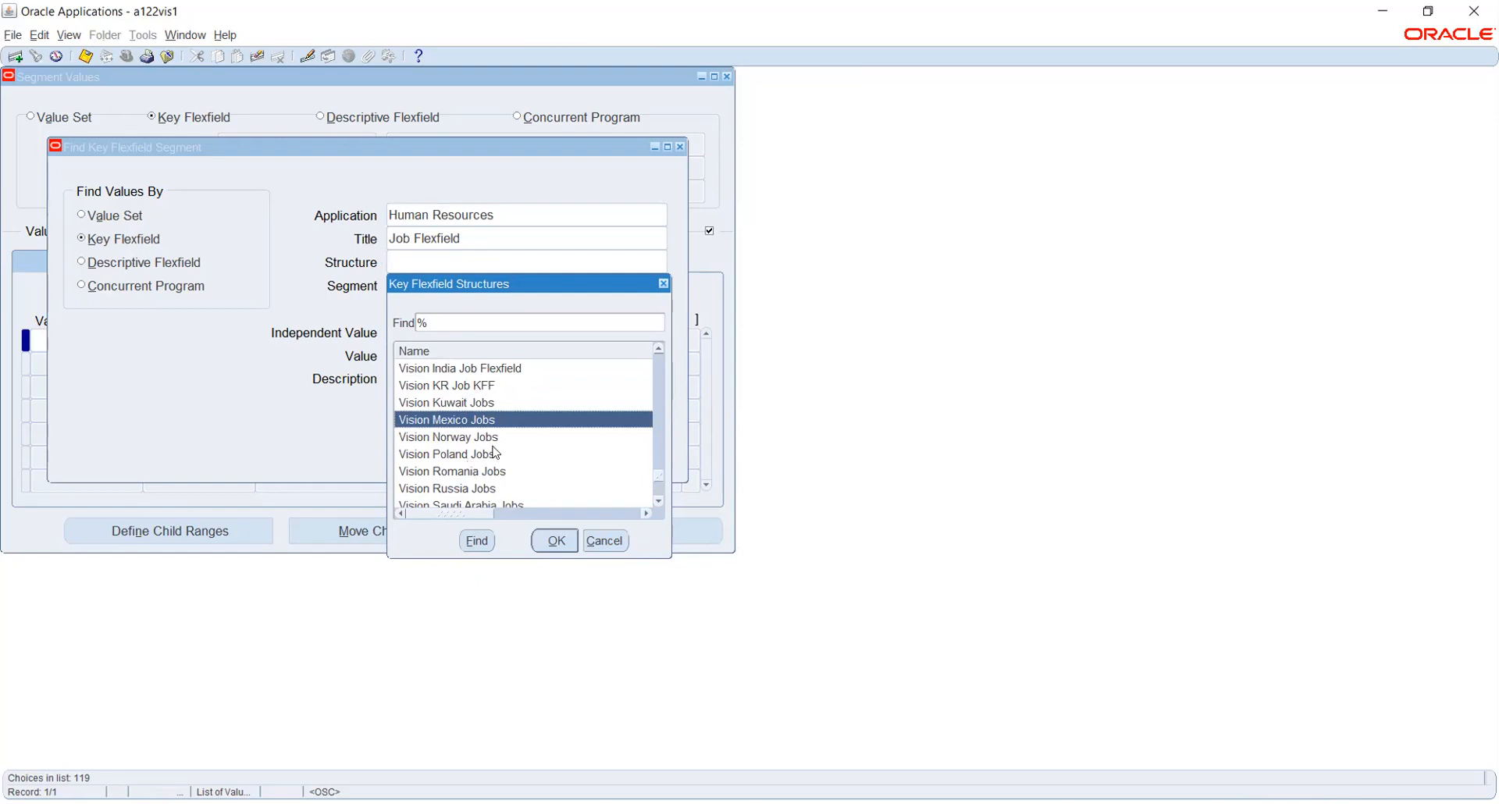
{"action": "scroll", "coordinate": [495, 451], "scroll_direction": "down", "scroll_amount": 6}
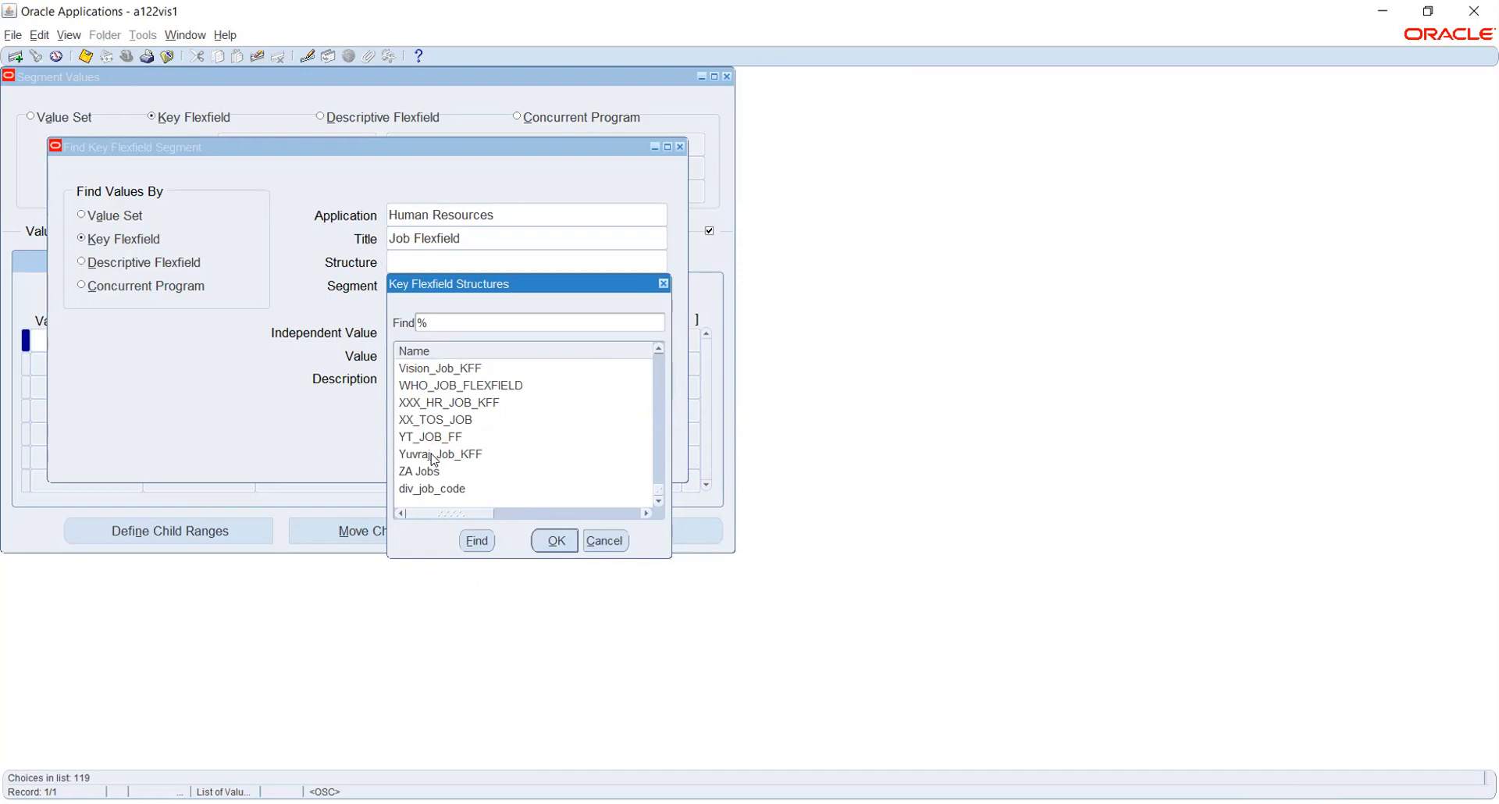
{"action": "left_click", "coordinate": [434, 457]}
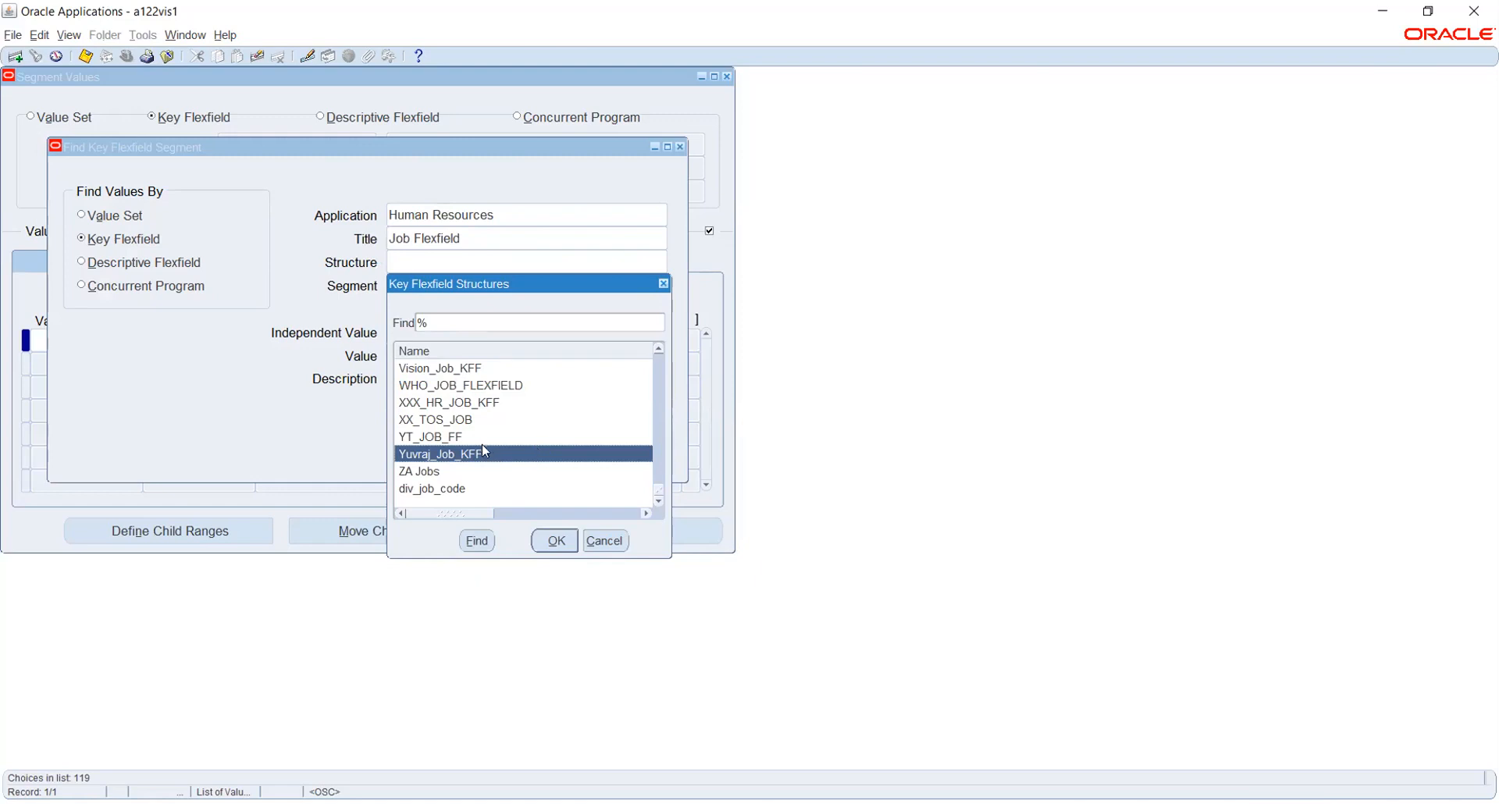
{"action": "scroll", "coordinate": [484, 451], "scroll_direction": "up", "scroll_amount": 5}
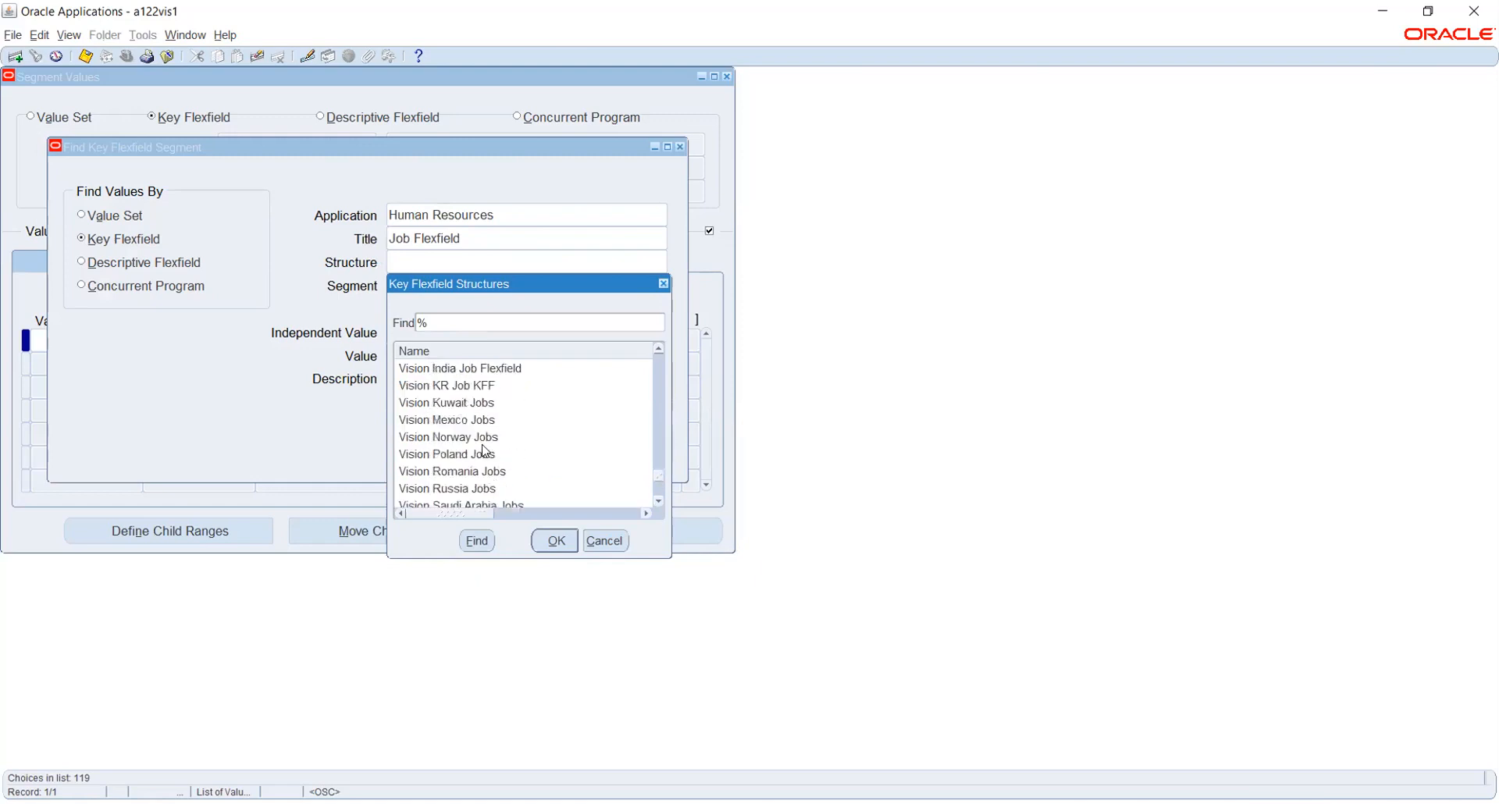
{"action": "left_click", "coordinate": [480, 404]}
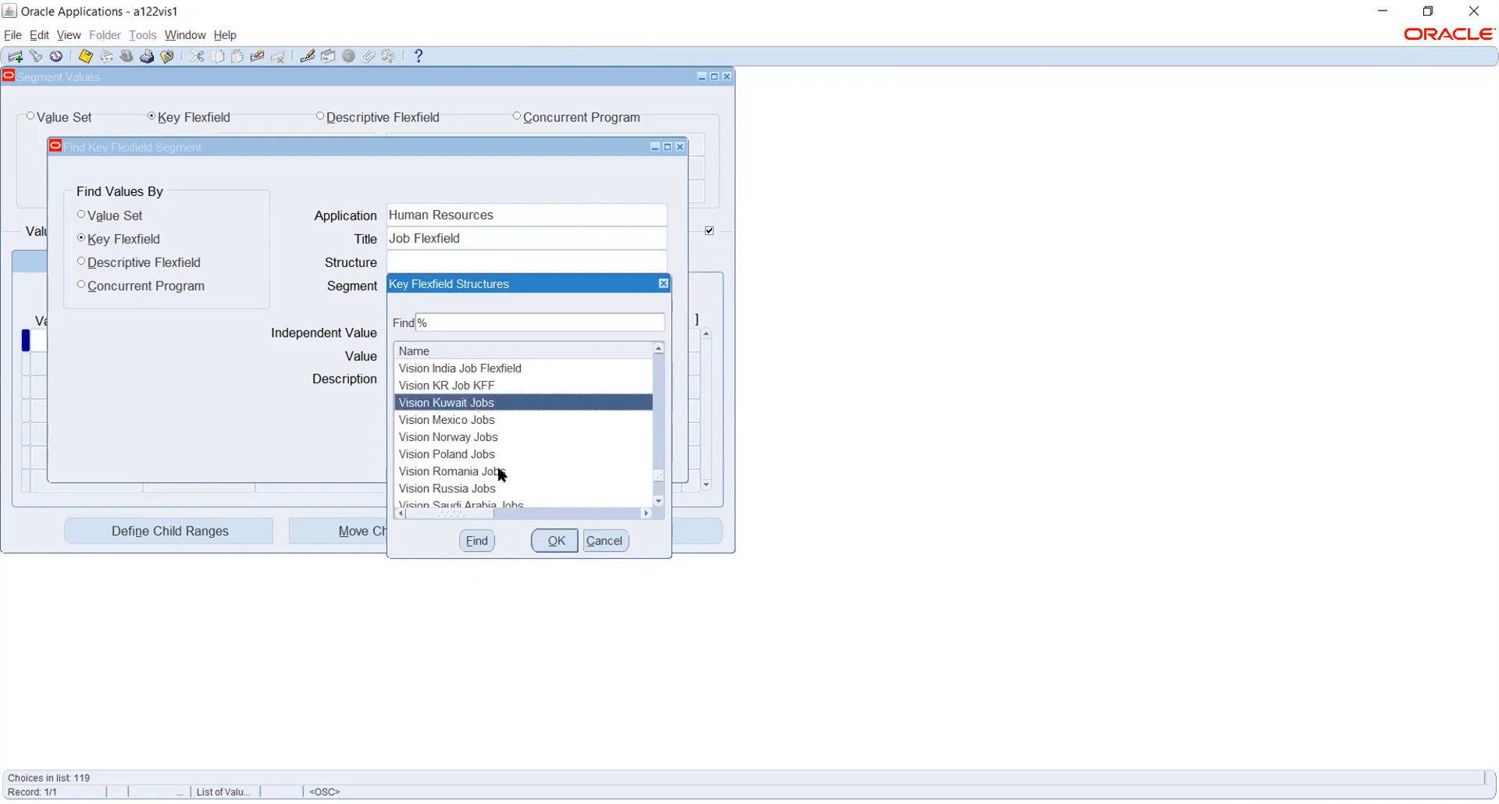
{"action": "left_click", "coordinate": [554, 539]}
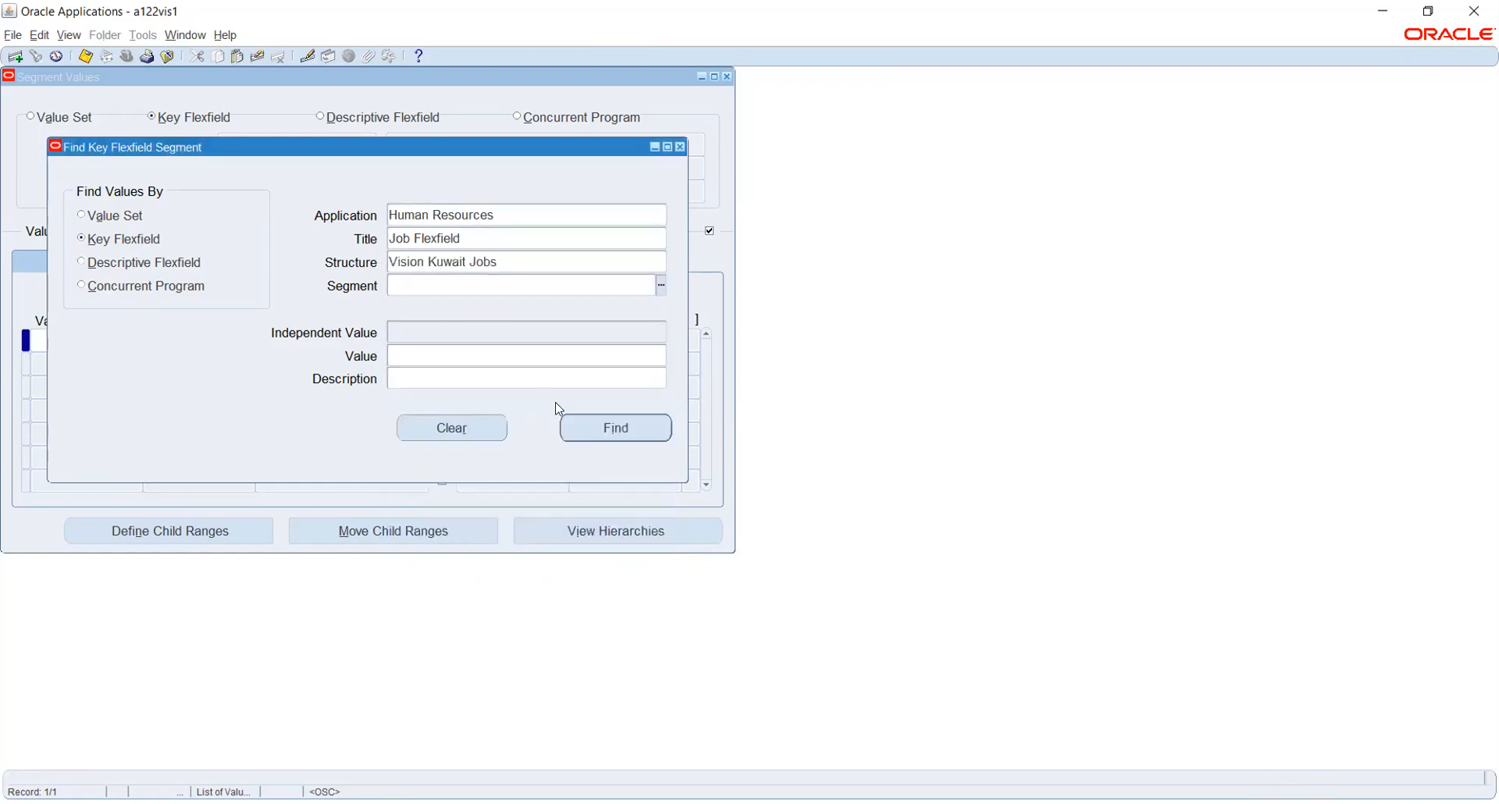
List Vision Kuwait Jobs values, add and delete a blank row below Accountant, then close.
{"action": "left_click", "coordinate": [613, 427]}
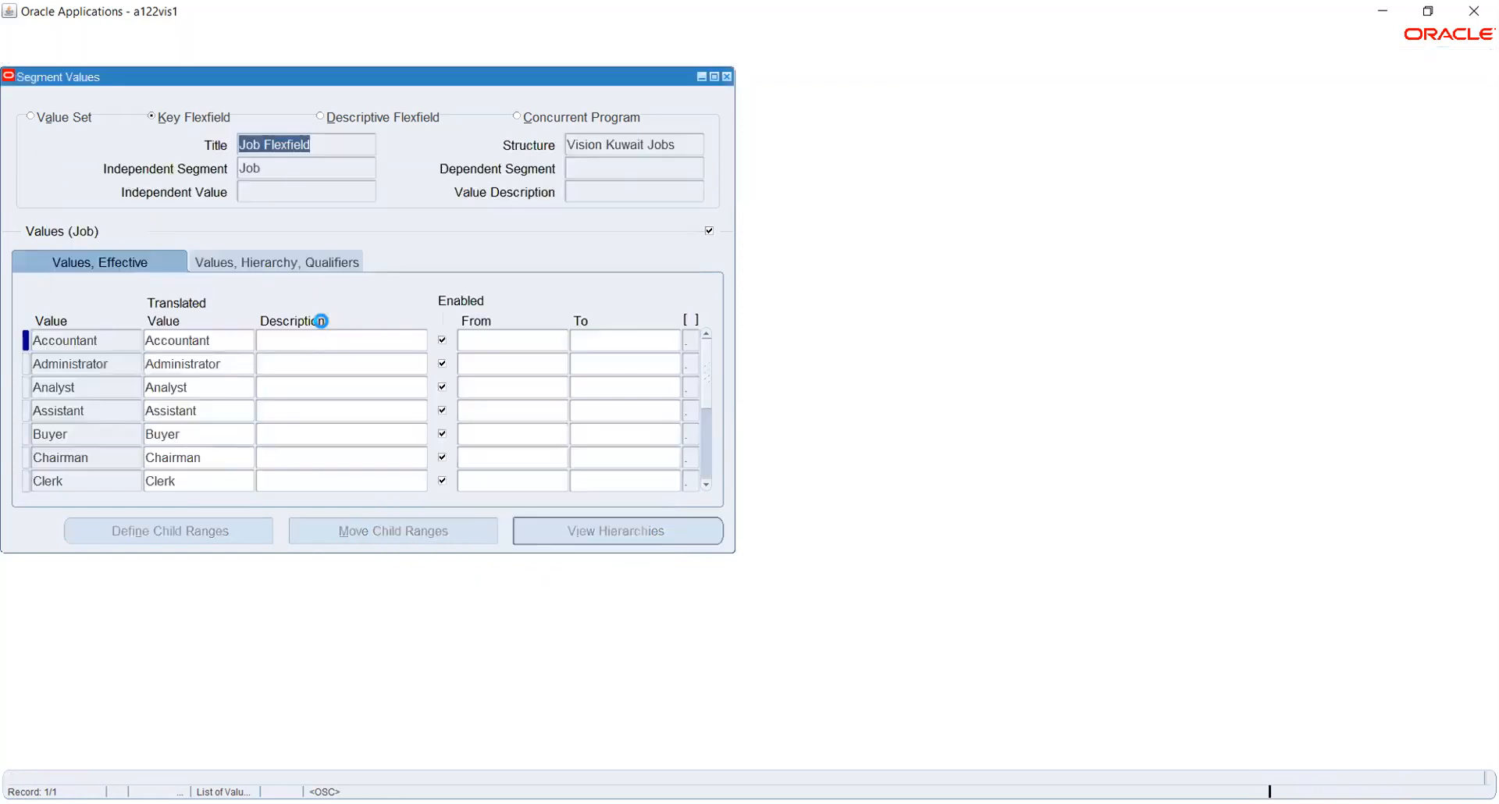
{"action": "left_click", "coordinate": [273, 174]}
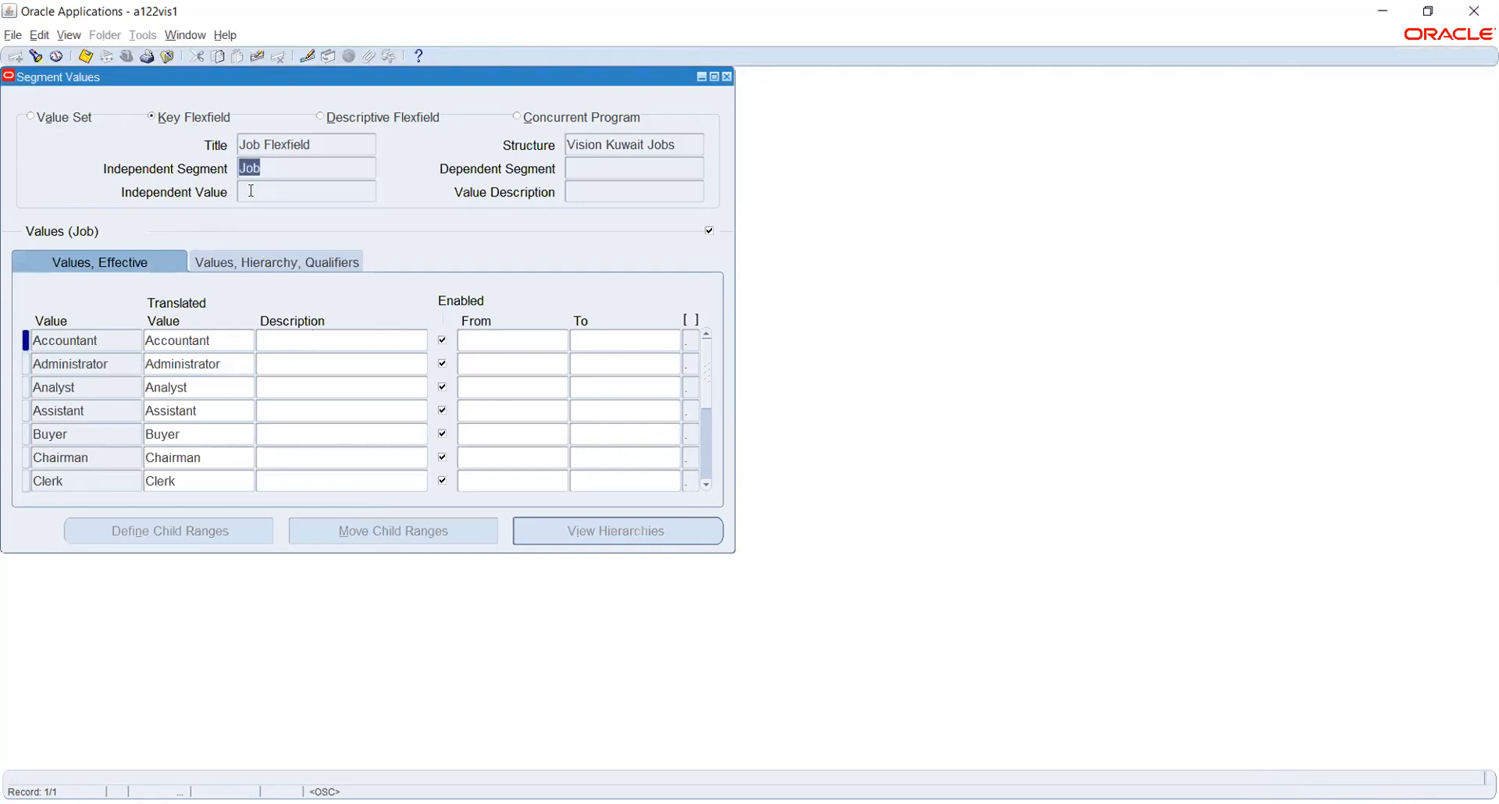
{"action": "left_click", "coordinate": [119, 343]}
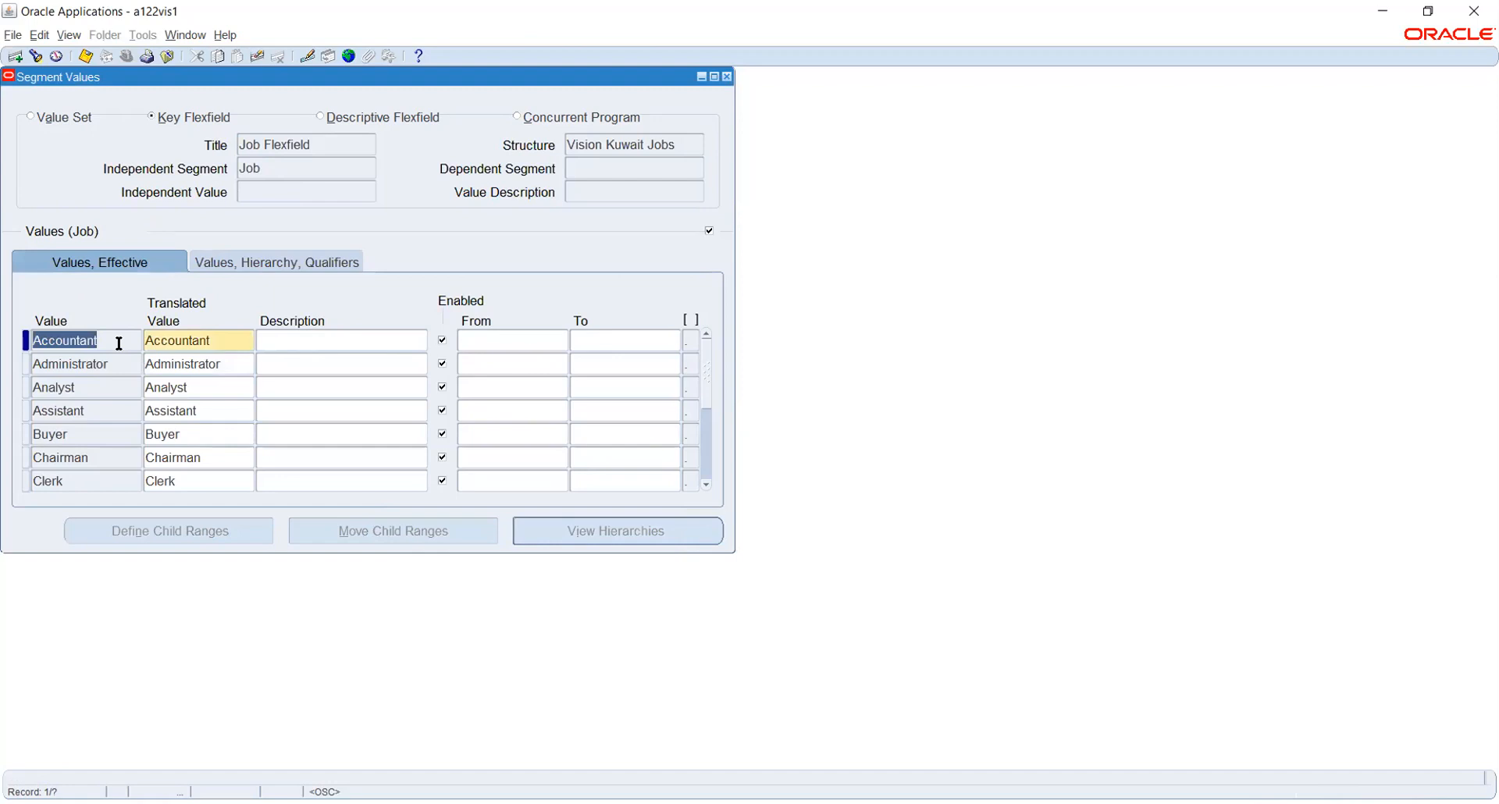
{"action": "key", "text": "ctrl+Down"}
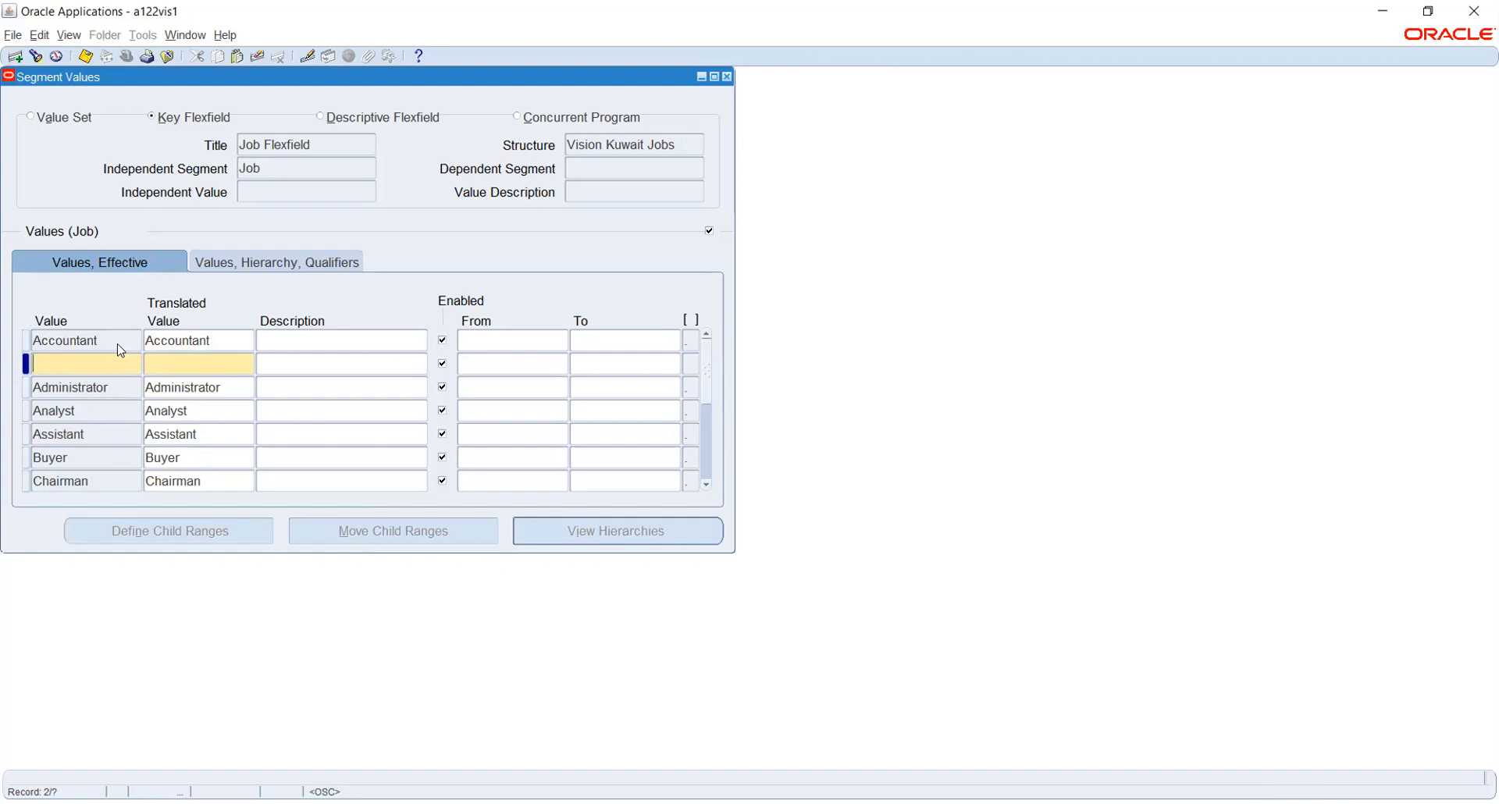
{"action": "left_click", "coordinate": [256, 57]}
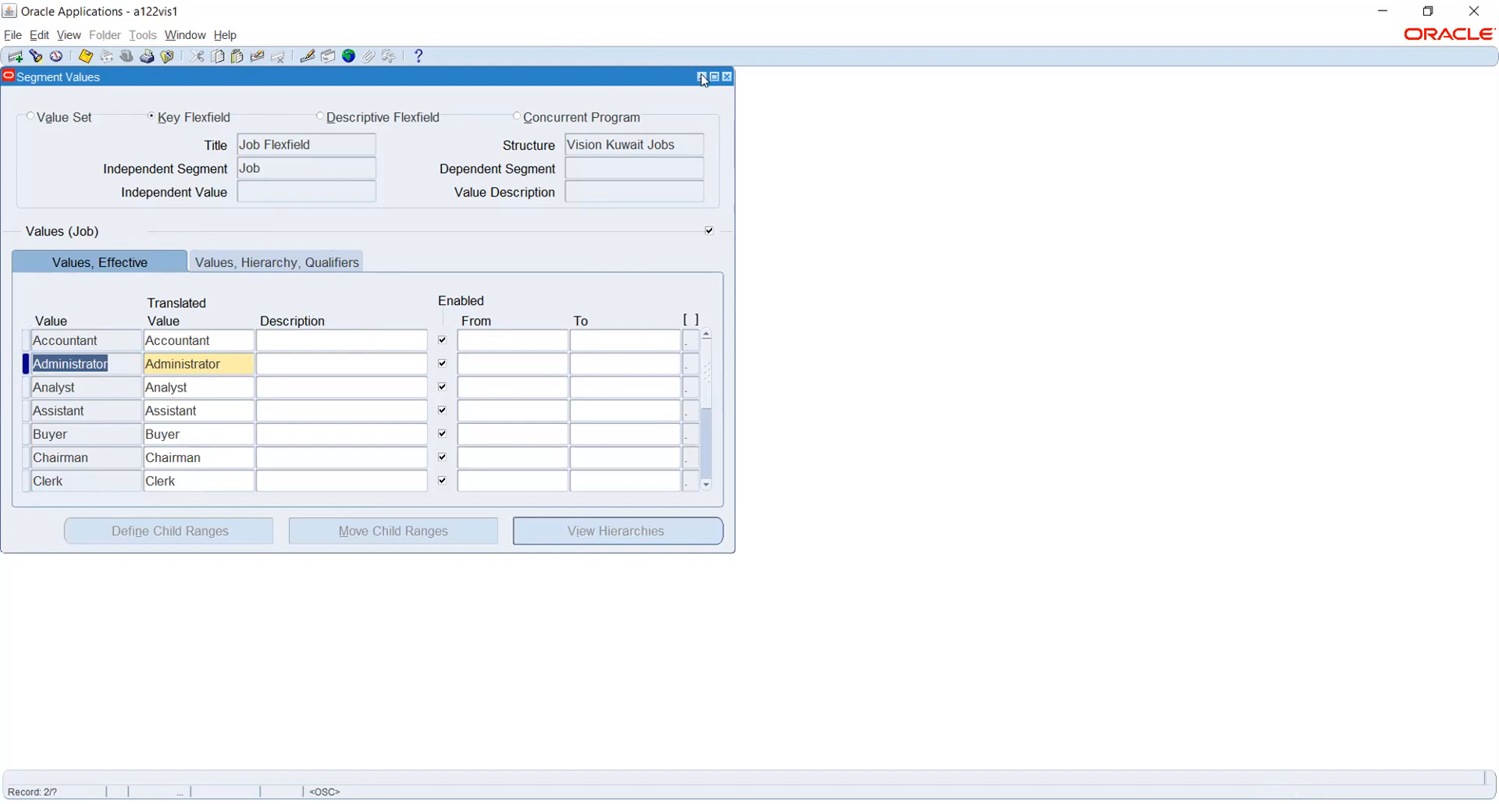
{"action": "left_click", "coordinate": [728, 77]}
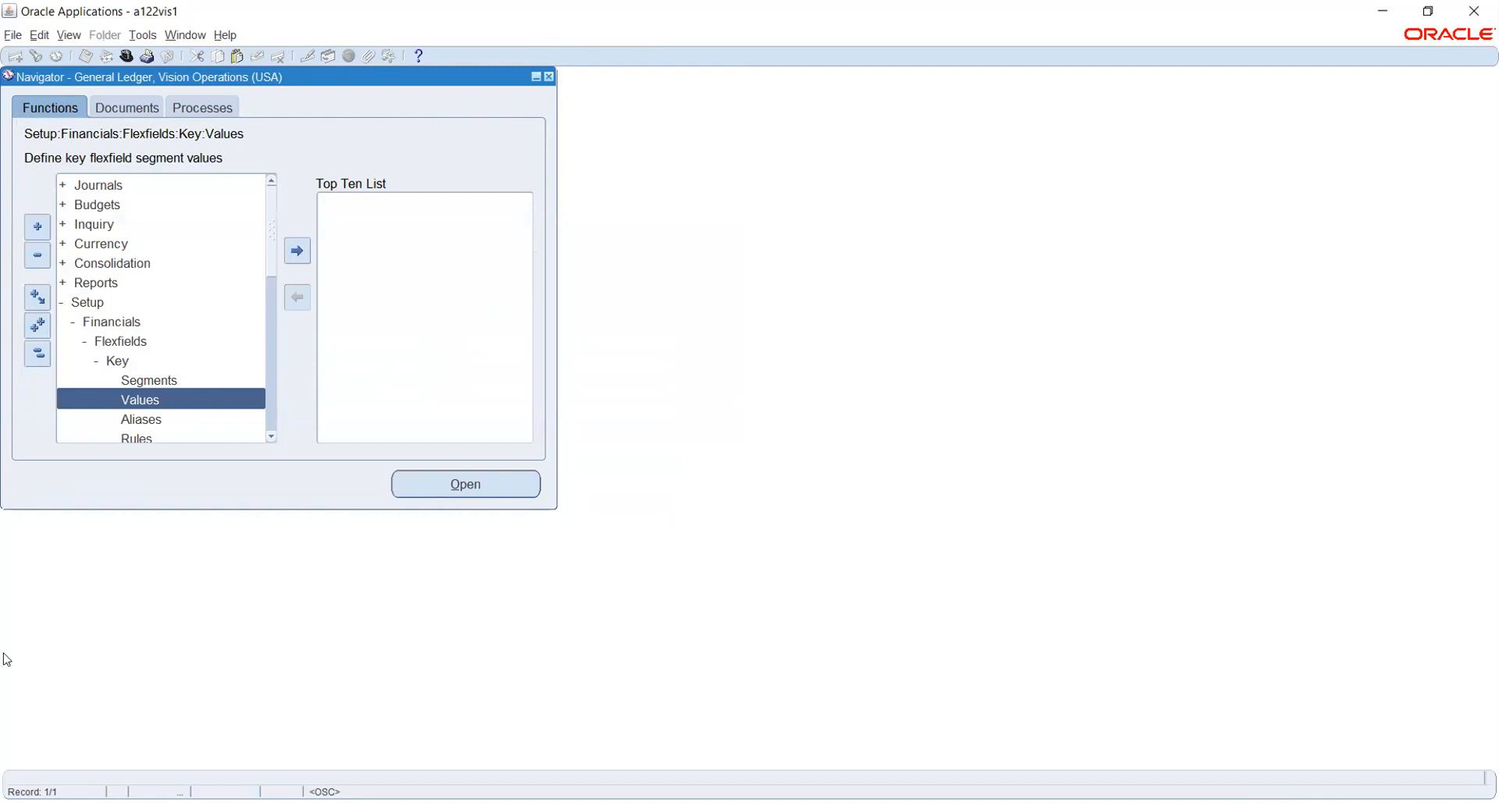
Switch to the Human Resources, Vision Enterprises responsibility.
{"action": "left_click", "coordinate": [126, 57]}
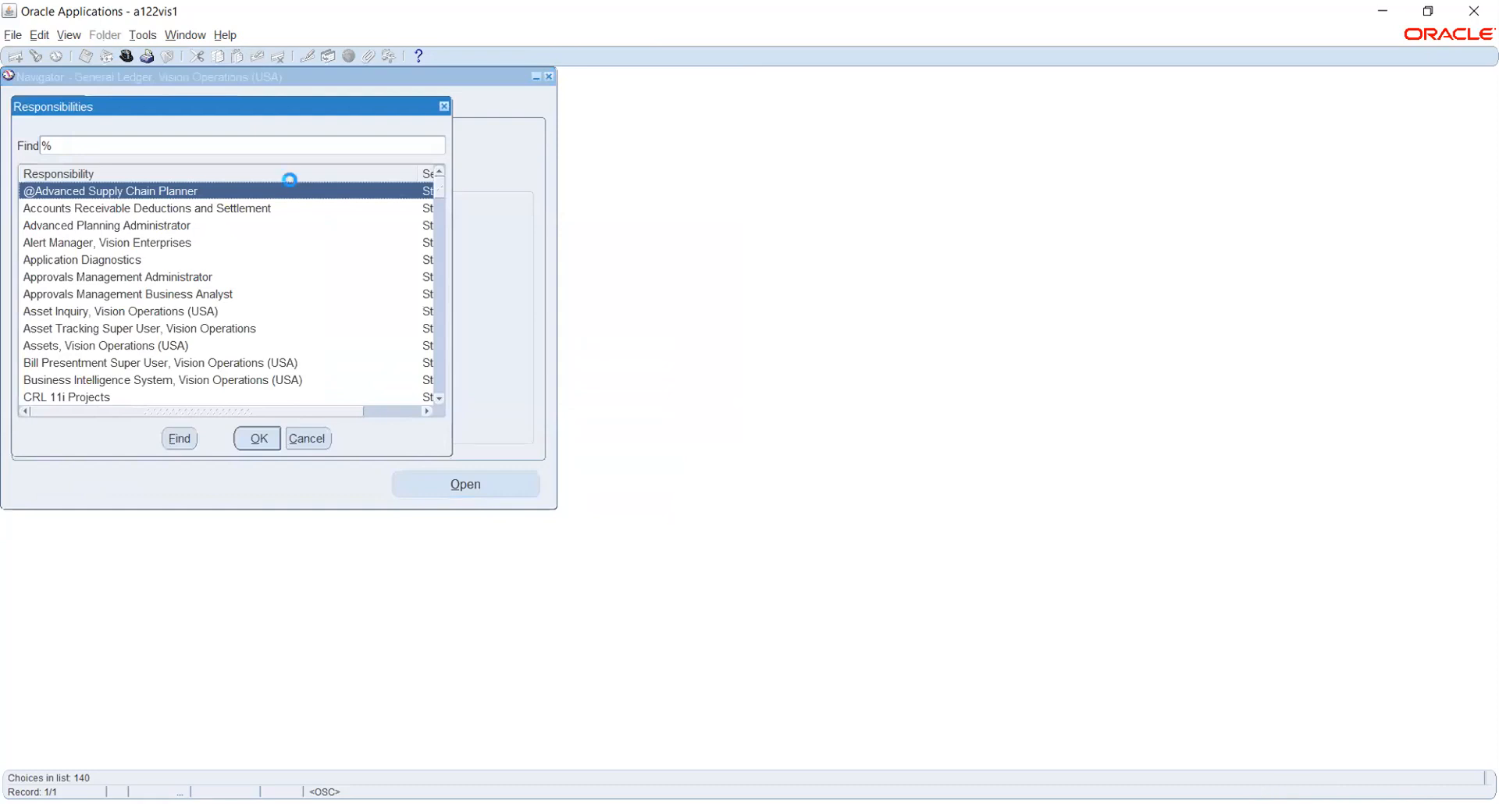
{"action": "type", "text": "h"}
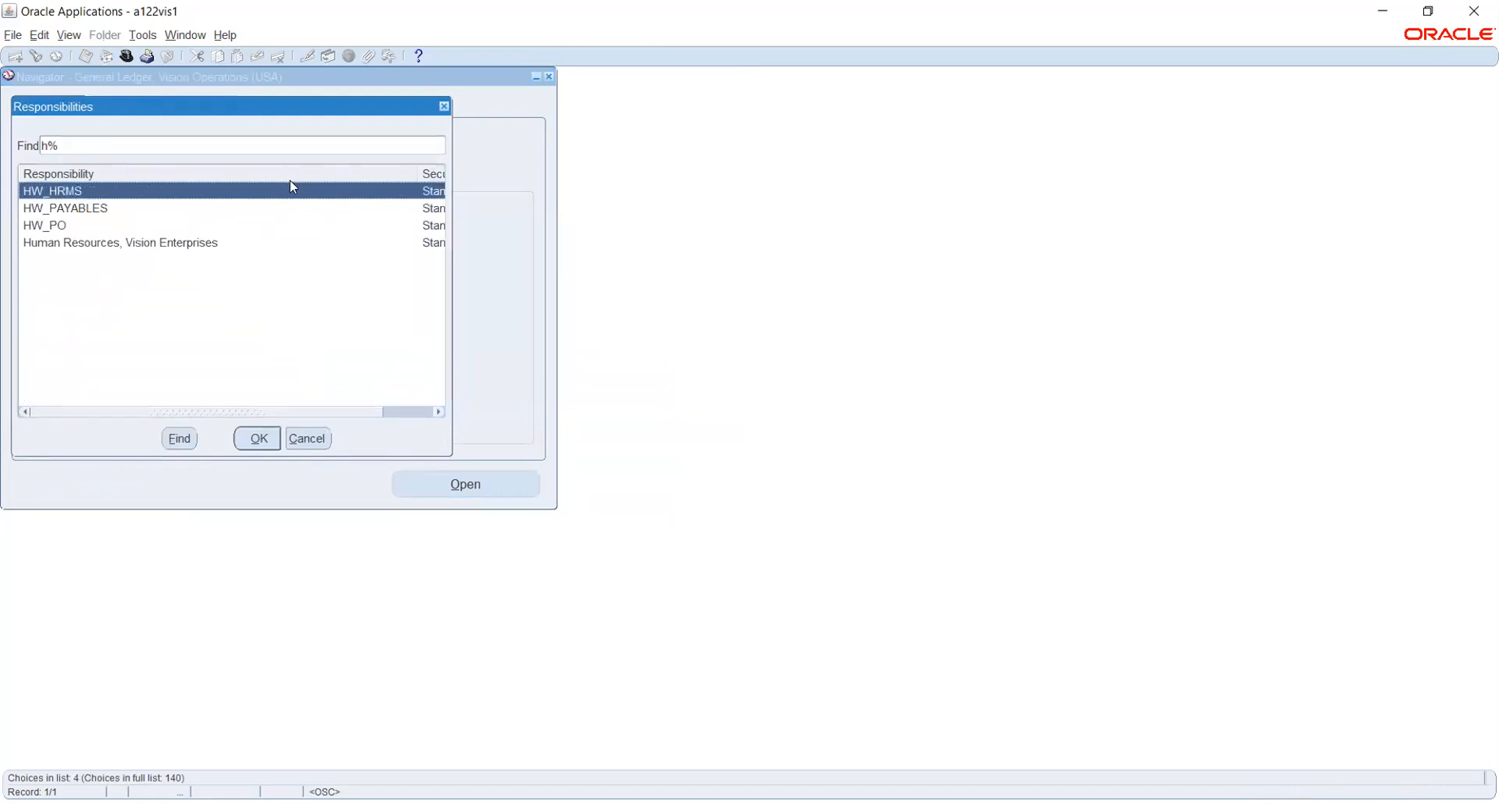
{"action": "key", "text": "Down"}
{"action": "key", "text": "Down"}
{"action": "key", "text": "Down"}
{"action": "key", "text": "Return"}
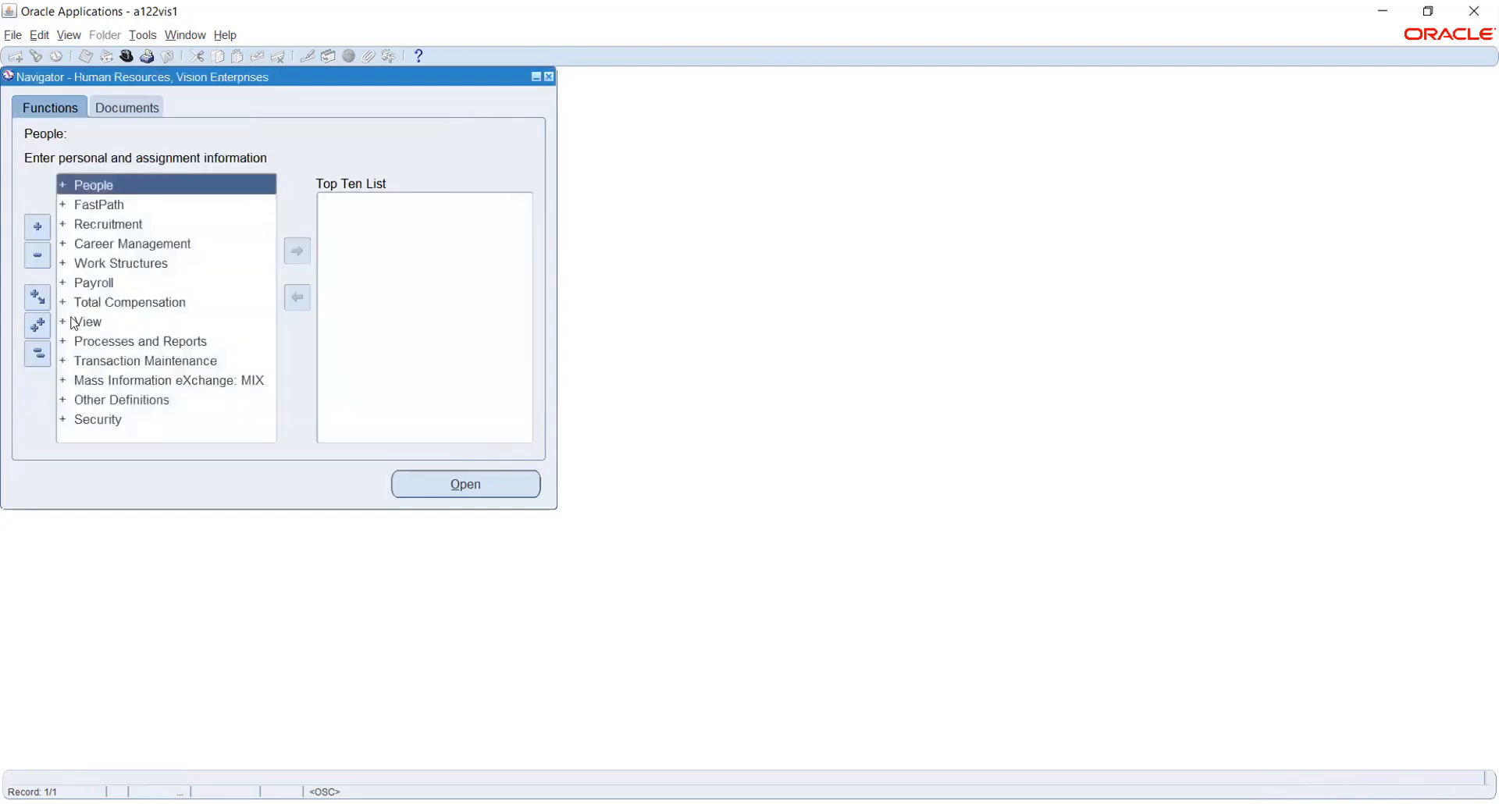
Open the Job description form under Work Structures to reach Find Jobs.
{"action": "left_click", "coordinate": [88, 264]}
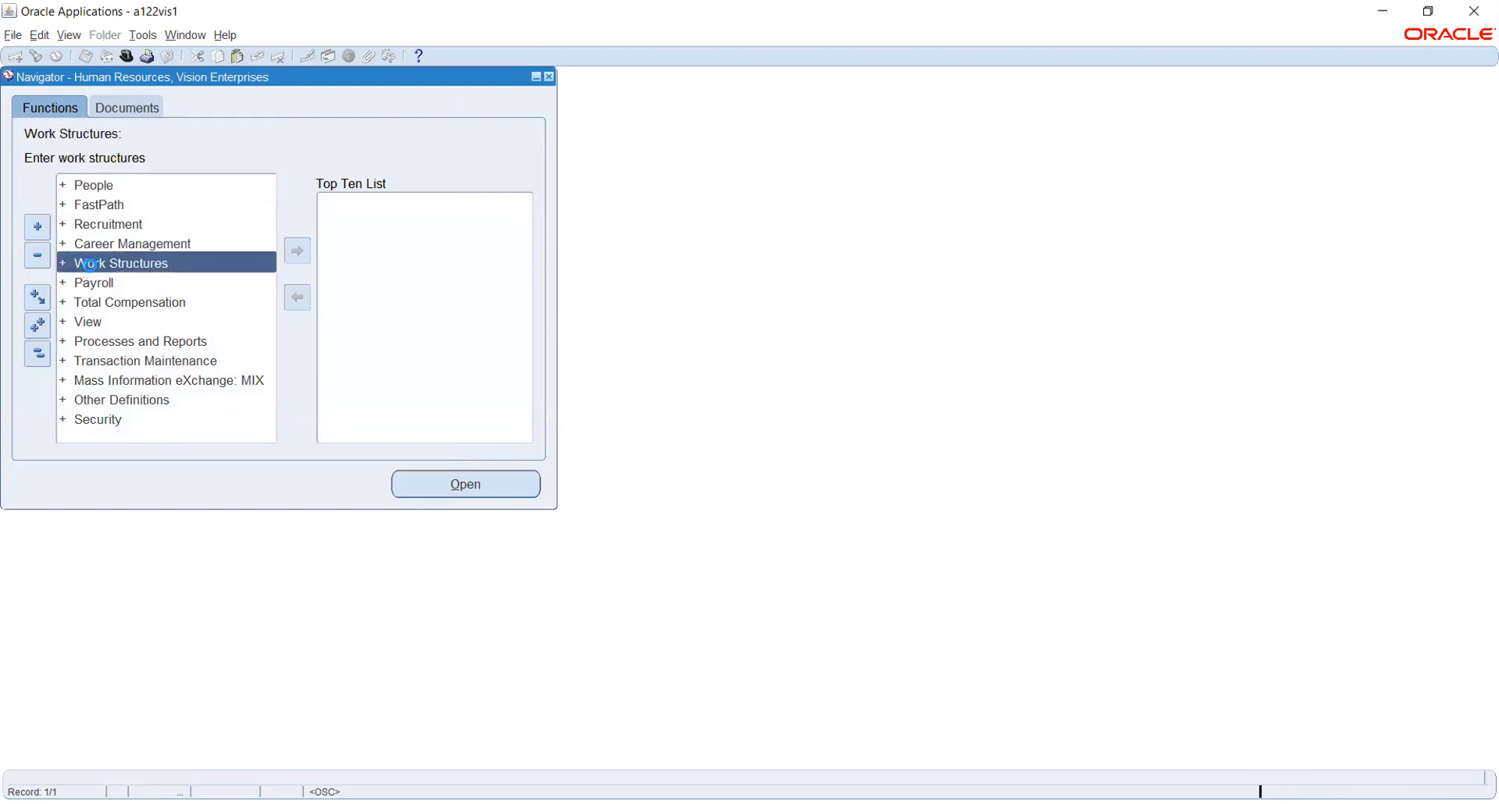
{"action": "scroll", "coordinate": [189, 305], "scroll_direction": "down", "scroll_amount": 1}
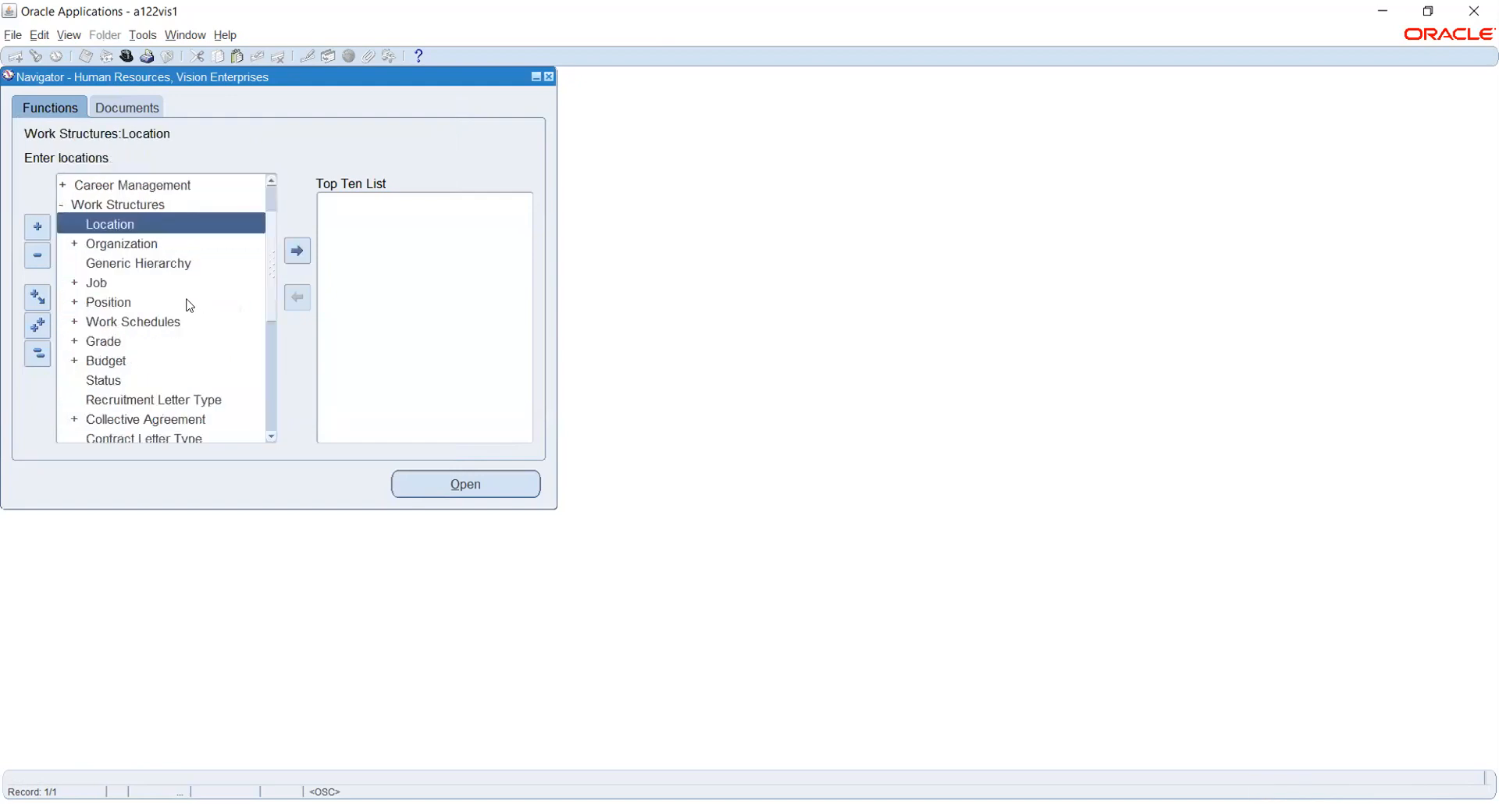
{"action": "left_click", "coordinate": [99, 283]}
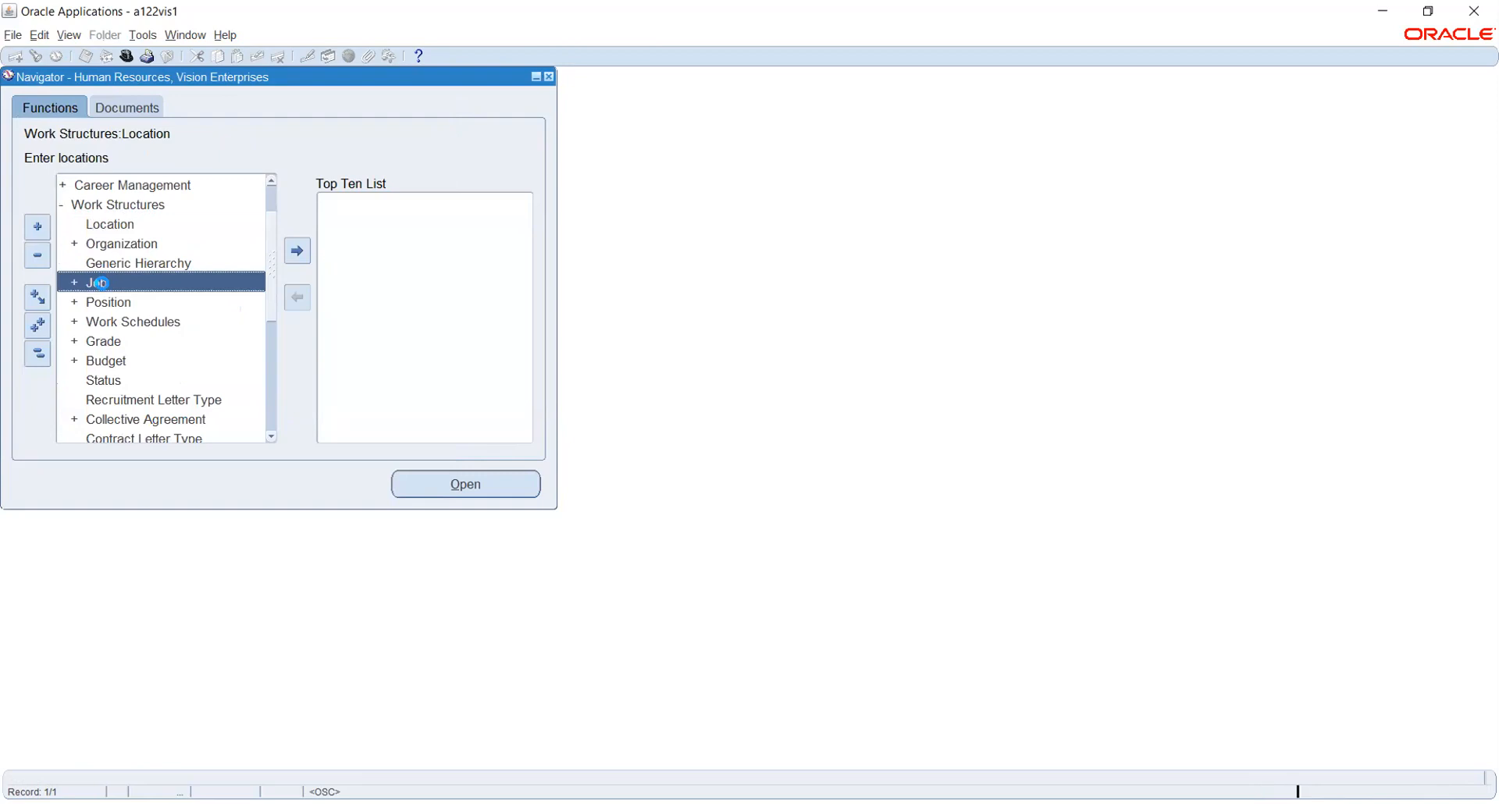
{"action": "double_click", "coordinate": [143, 361]}
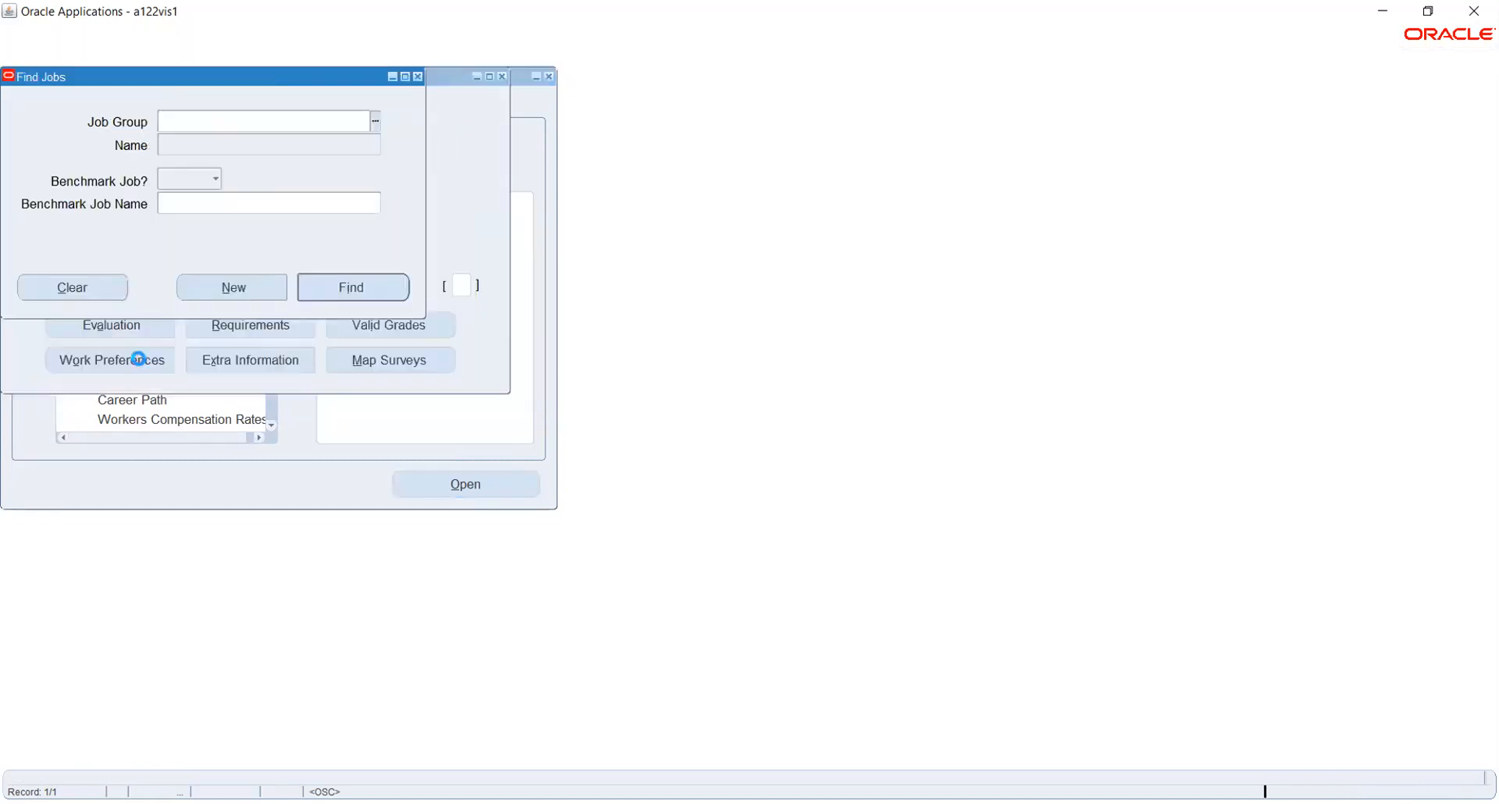
Start a new job and enter job code 01 with a mistyped job name.
{"action": "left_click", "coordinate": [232, 287]}
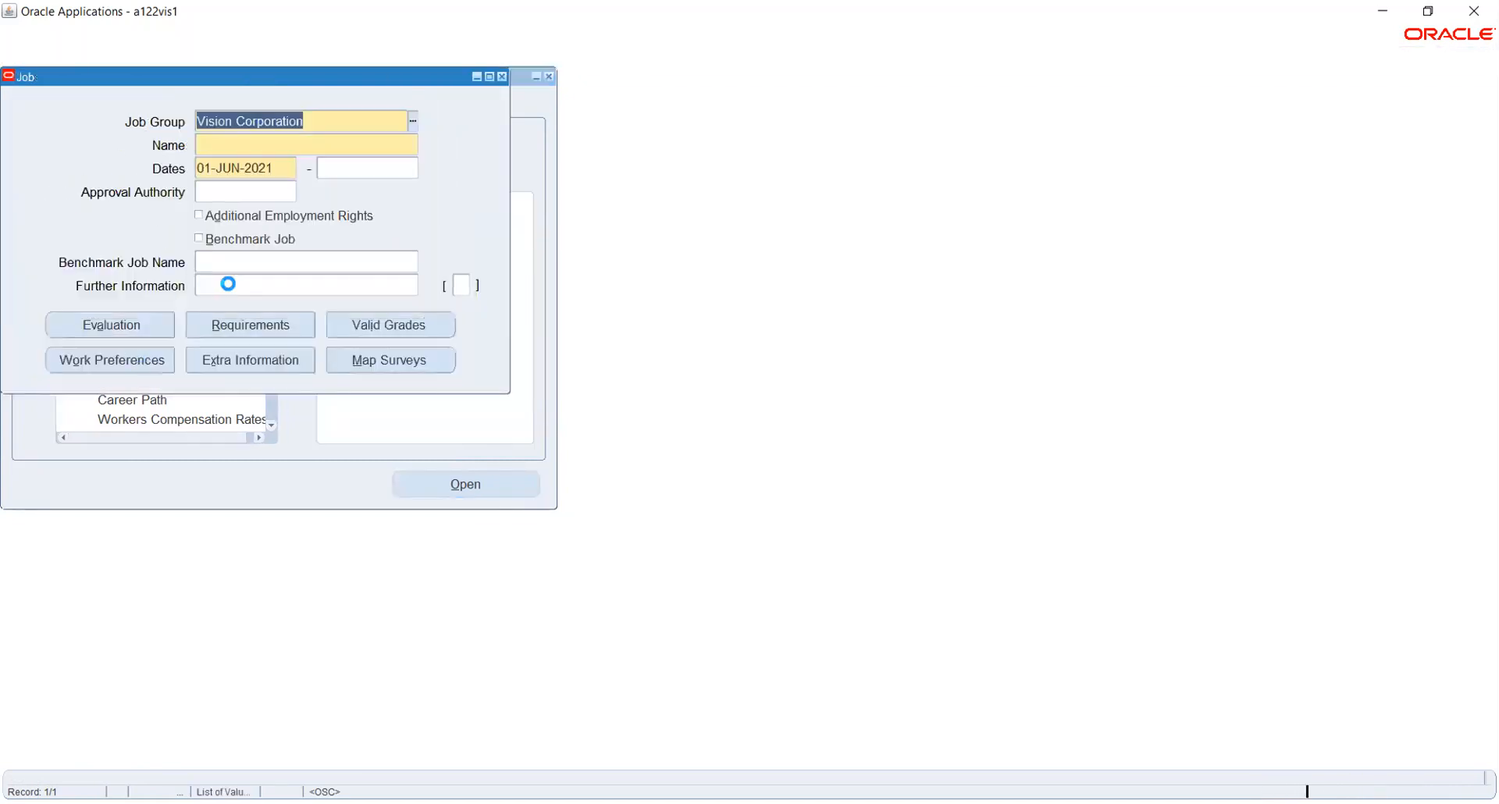
{"action": "left_click", "coordinate": [222, 144]}
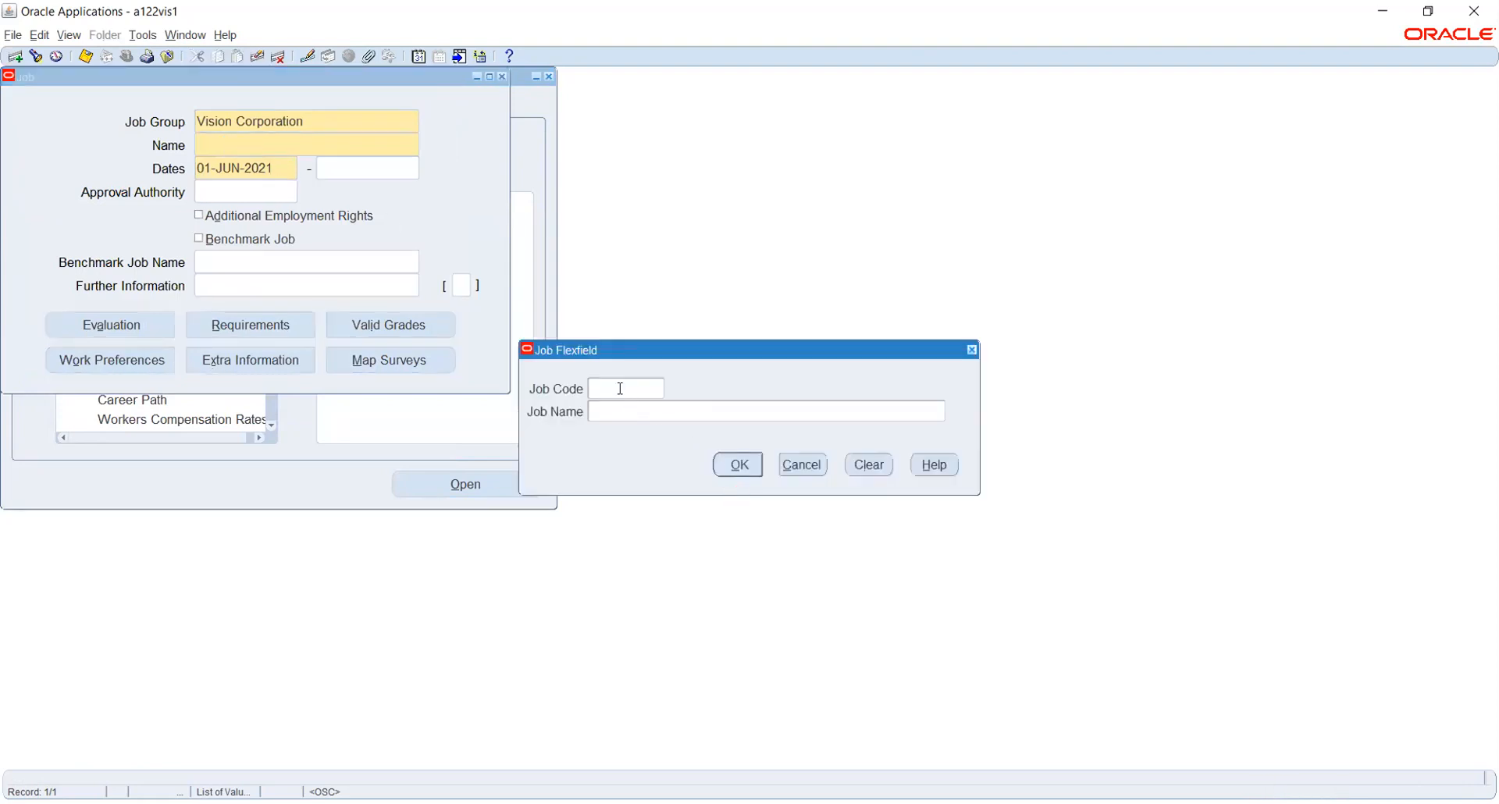
{"action": "type", "text": "01"}
{"action": "type", "text": "IO"}
{"action": "key", "text": "BackSpace"}
{"action": "key", "text": "BackSpace"}
{"action": "type", "text": "IOUUY"}
{"action": "key", "text": "Tab"}
{"action": "left_click", "coordinate": [734, 461]}
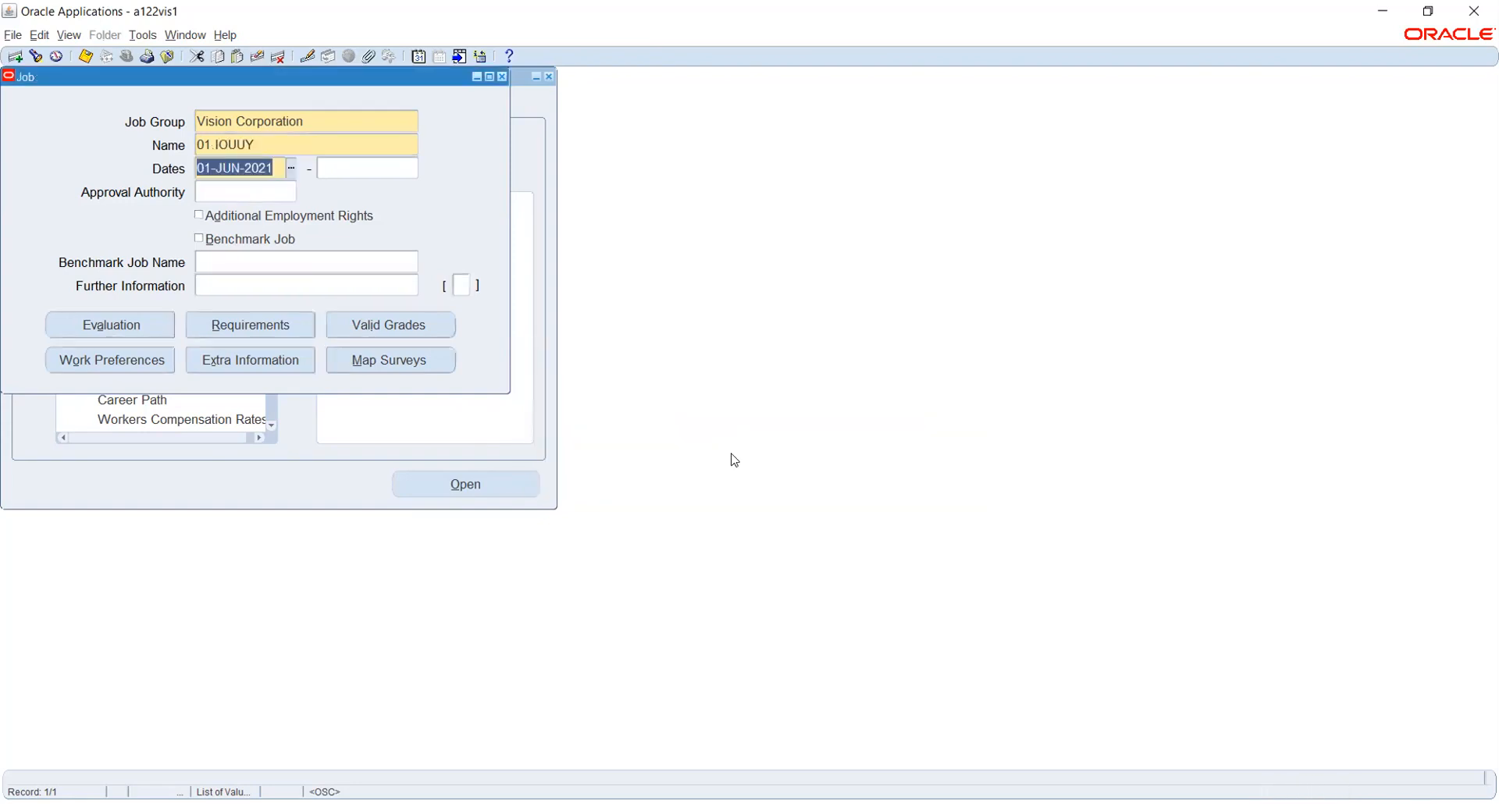
Correct the job name to Accounts and set the start date to 01-JAN-2021.
{"action": "left_click", "coordinate": [269, 145]}
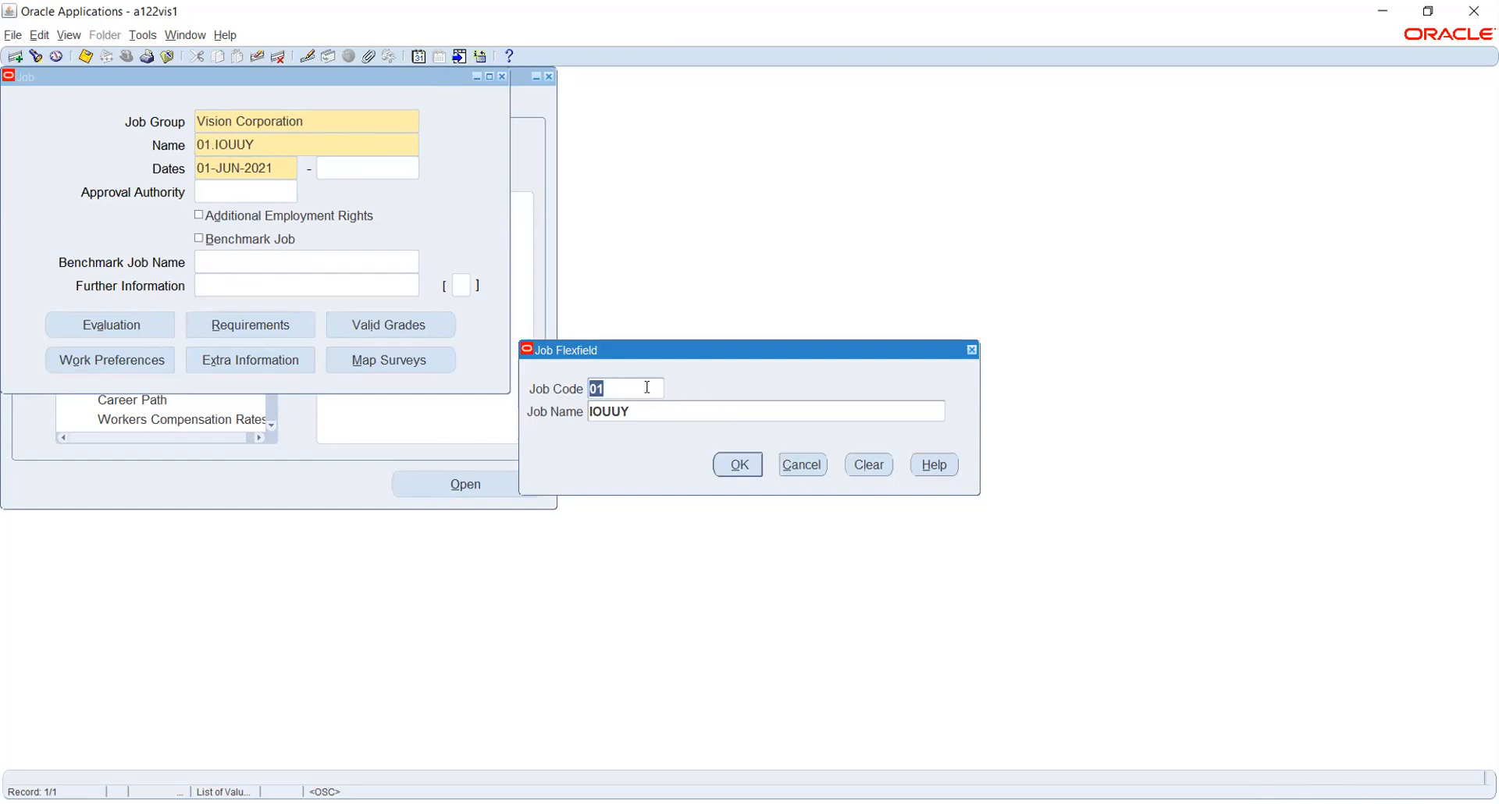
{"action": "left_click", "coordinate": [646, 387]}
{"action": "key", "text": "Tab"}
{"action": "type", "text": "100"}
{"action": "key", "text": "Tab"}
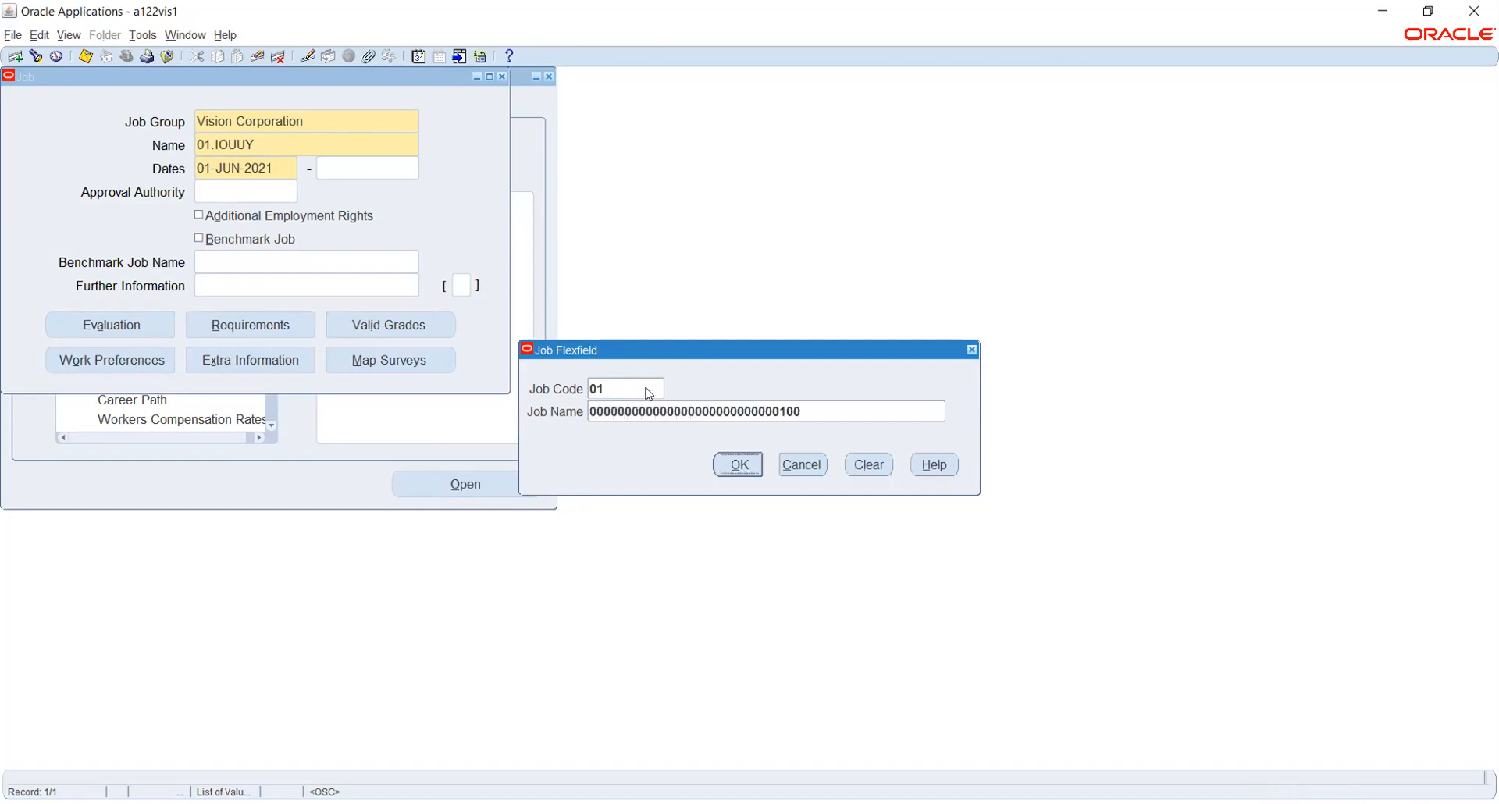
{"action": "double_click", "coordinate": [660, 408]}
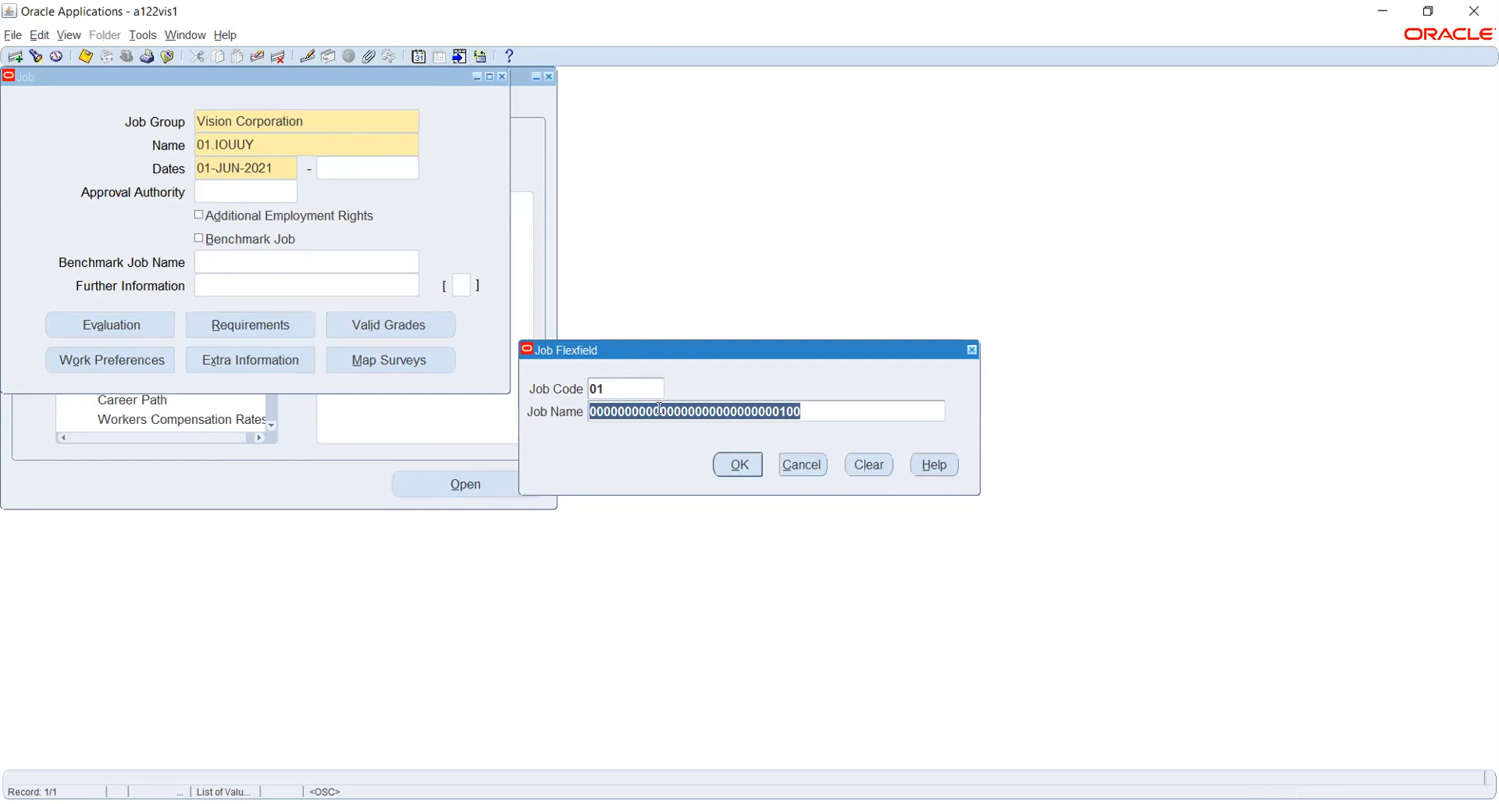
{"action": "type", "text": "Accounts"}
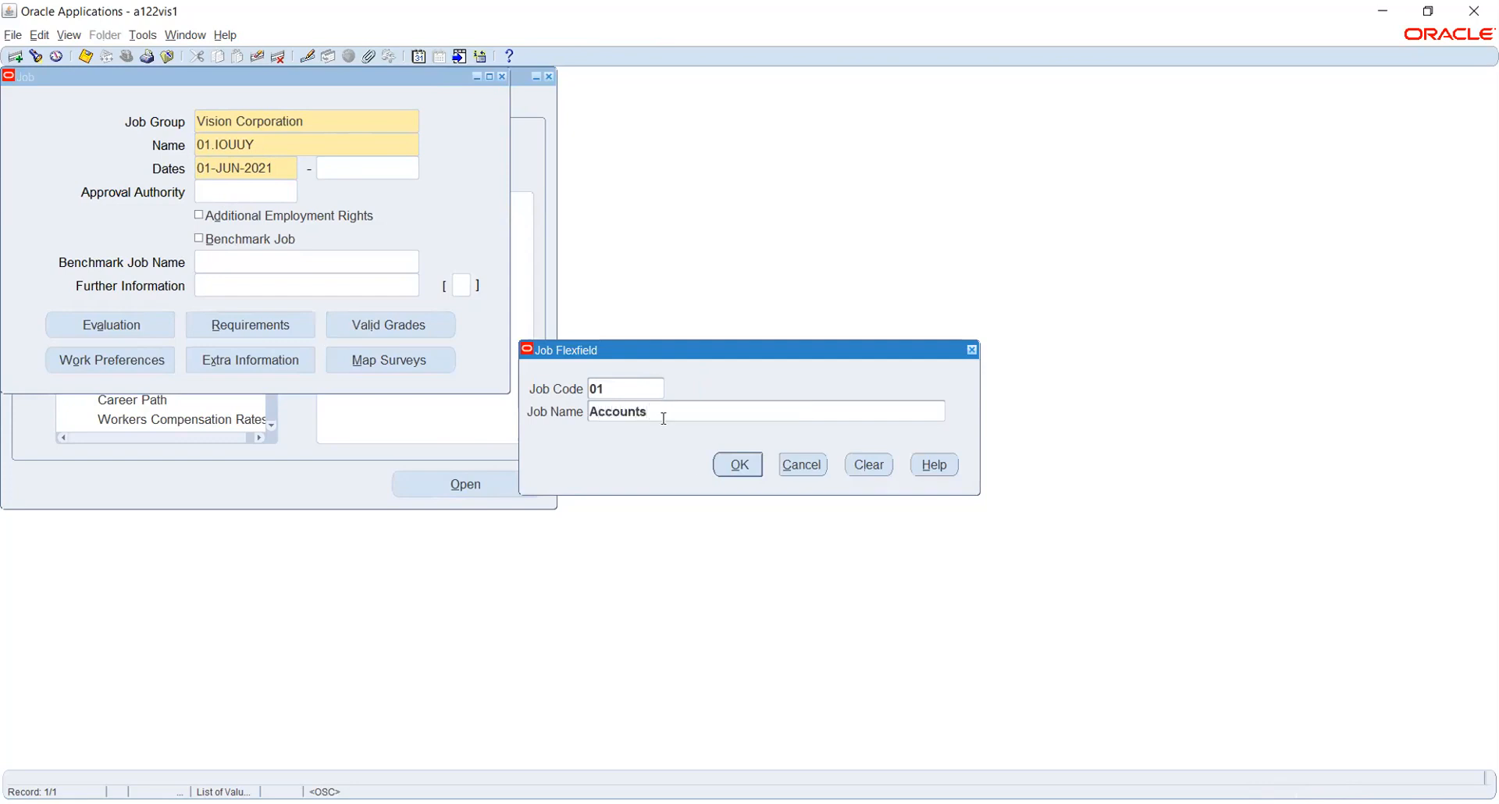
{"action": "left_click", "coordinate": [725, 470]}
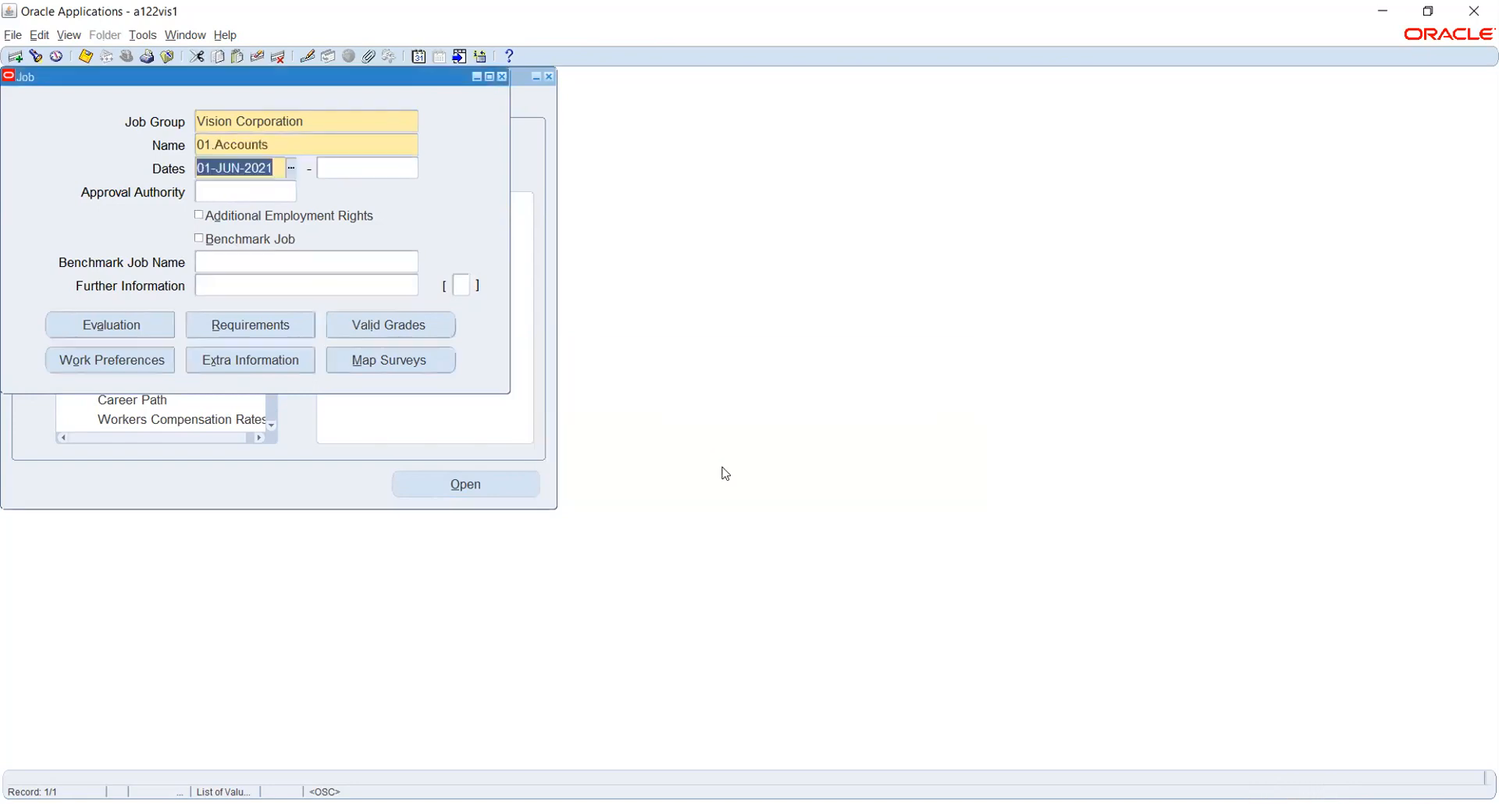
{"action": "type", "text": "1-JAN-202"}
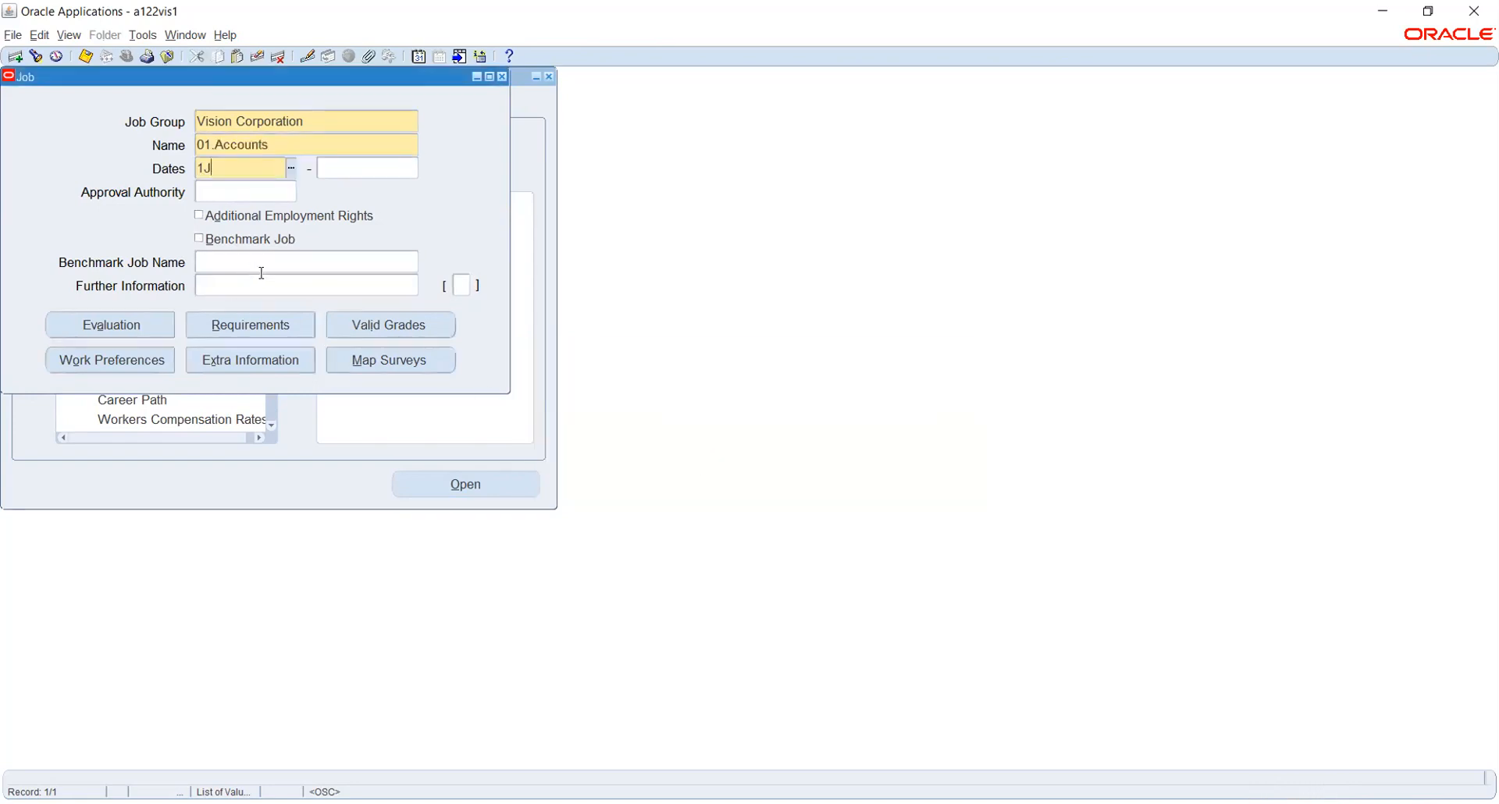
{"action": "type", "text": "1"}
{"action": "key", "text": "Tab"}
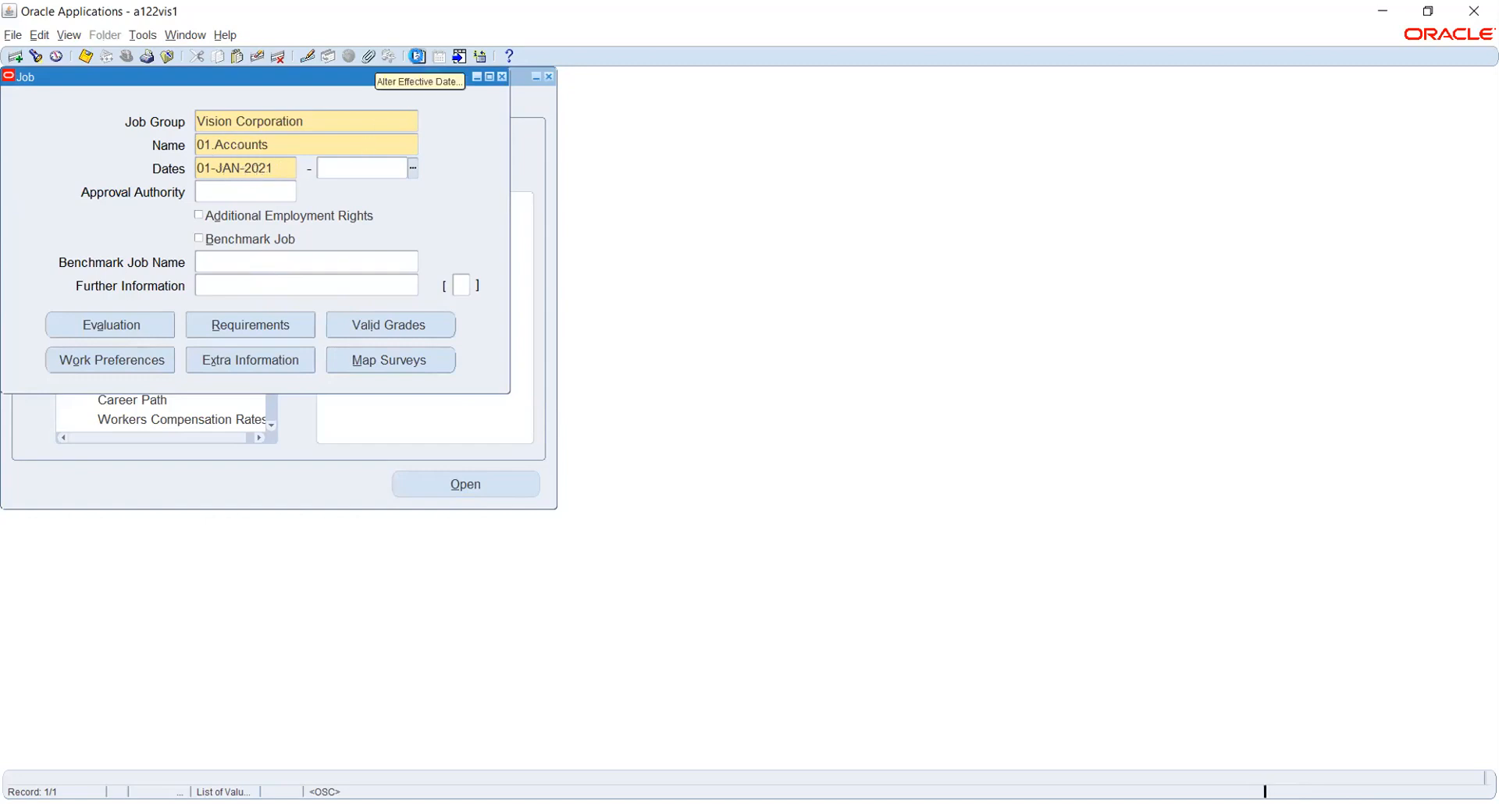
Dismiss the commits-outstanding error and clear the unsaved 01.Accounts job record.
{"action": "left_click", "coordinate": [418, 58]}
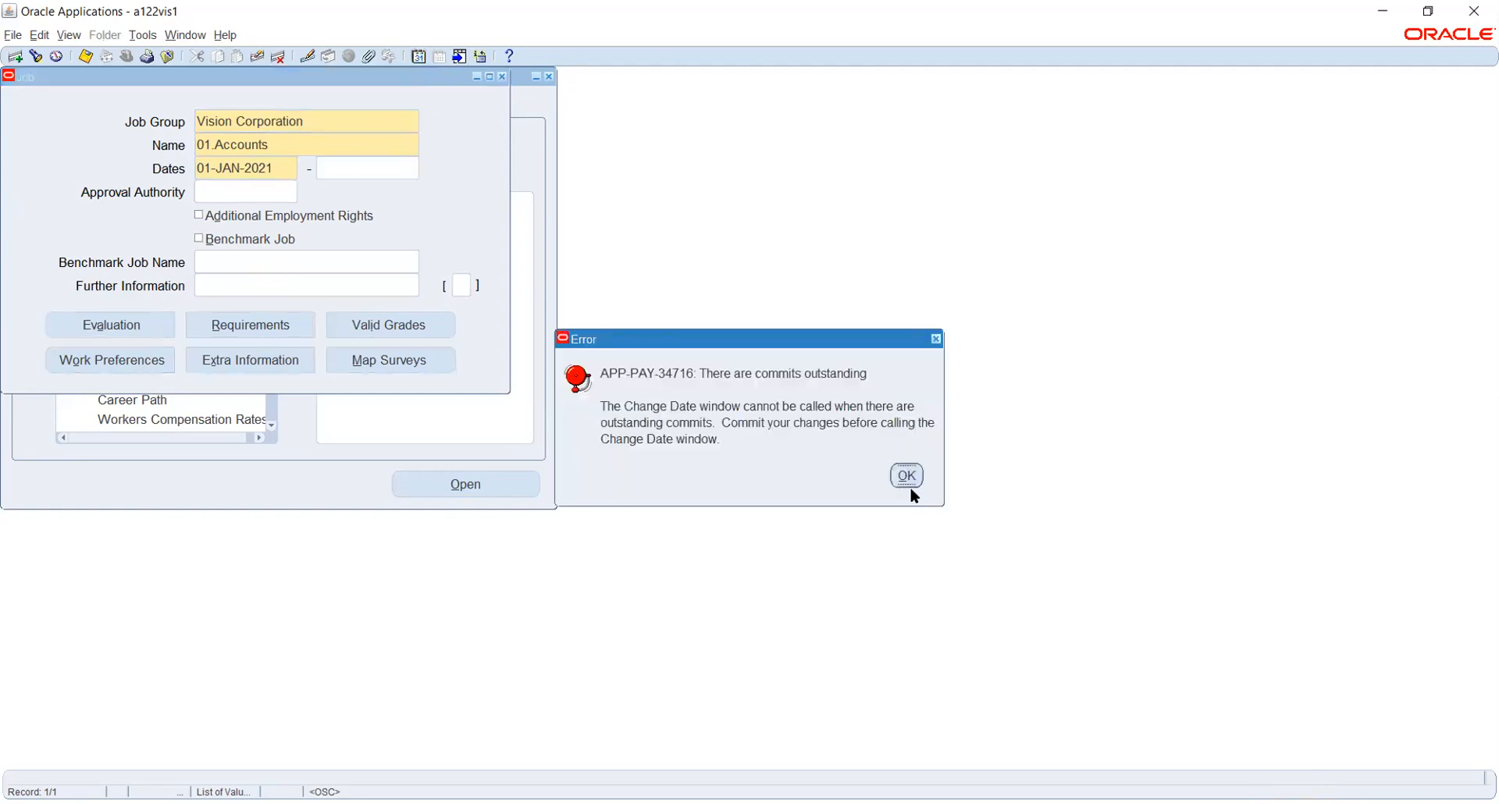
{"action": "left_click", "coordinate": [906, 475]}
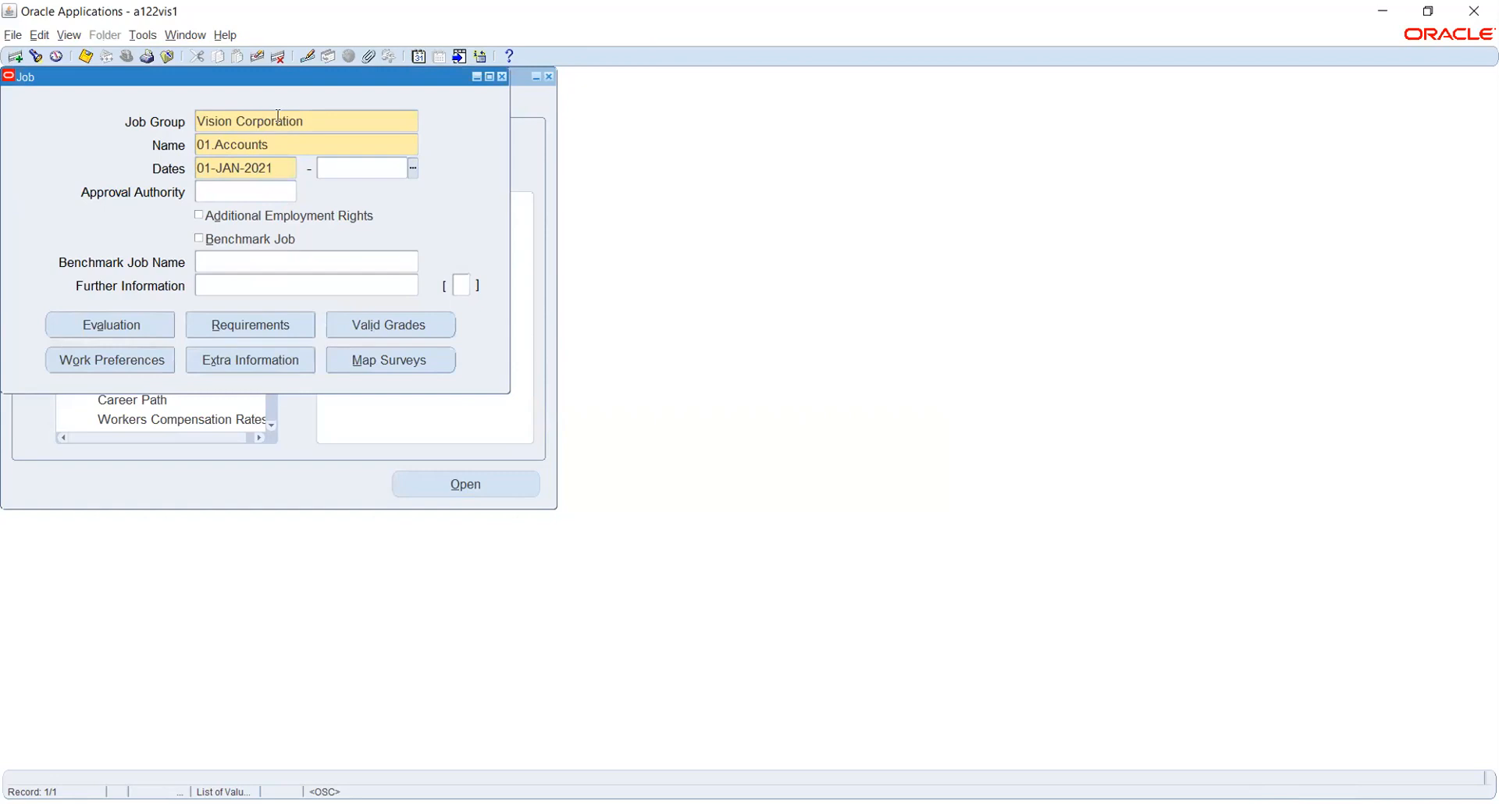
{"action": "left_click", "coordinate": [304, 144]}
{"action": "left_click", "coordinate": [749, 462]}
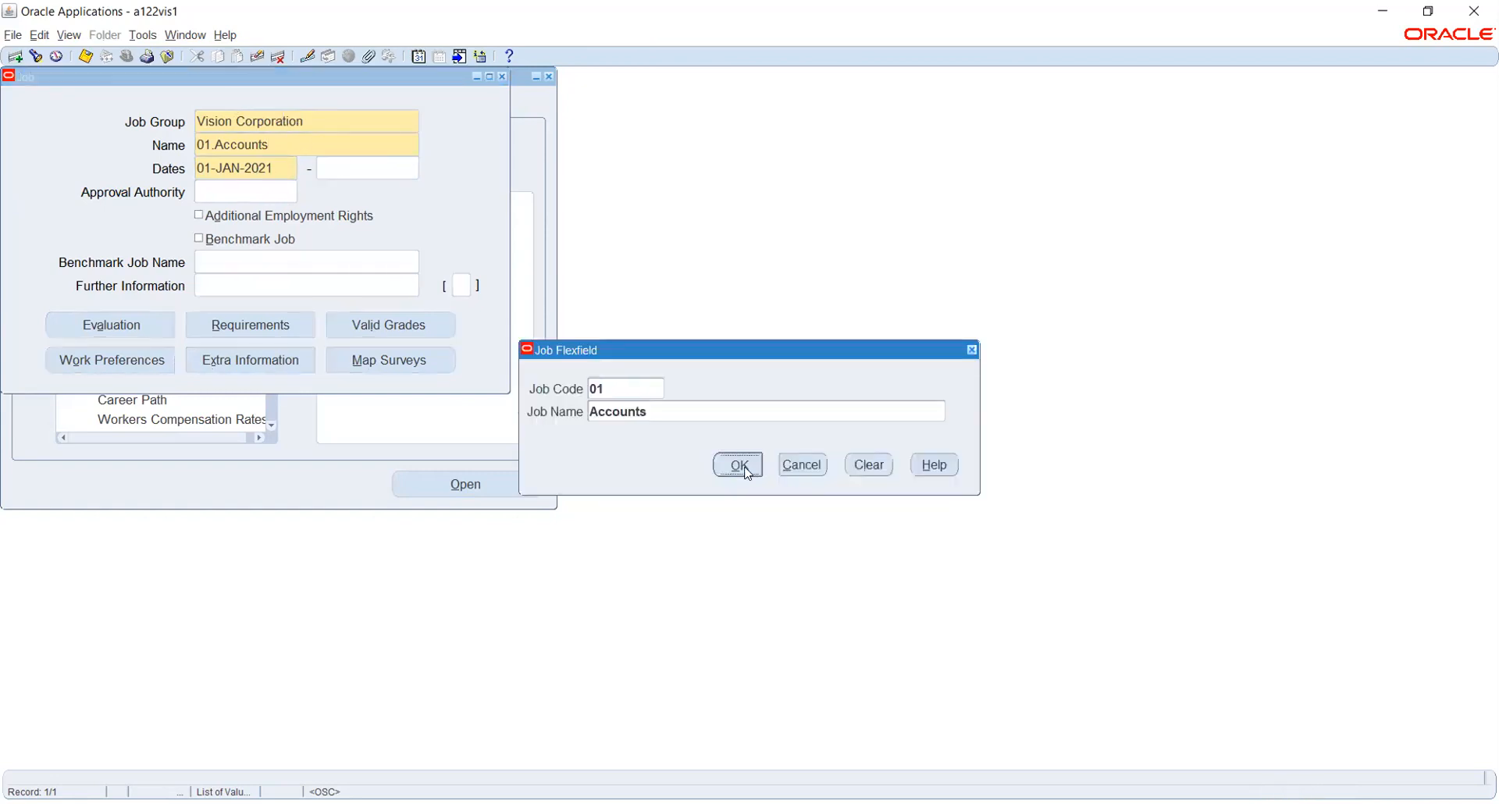
{"action": "left_click", "coordinate": [256, 57]}
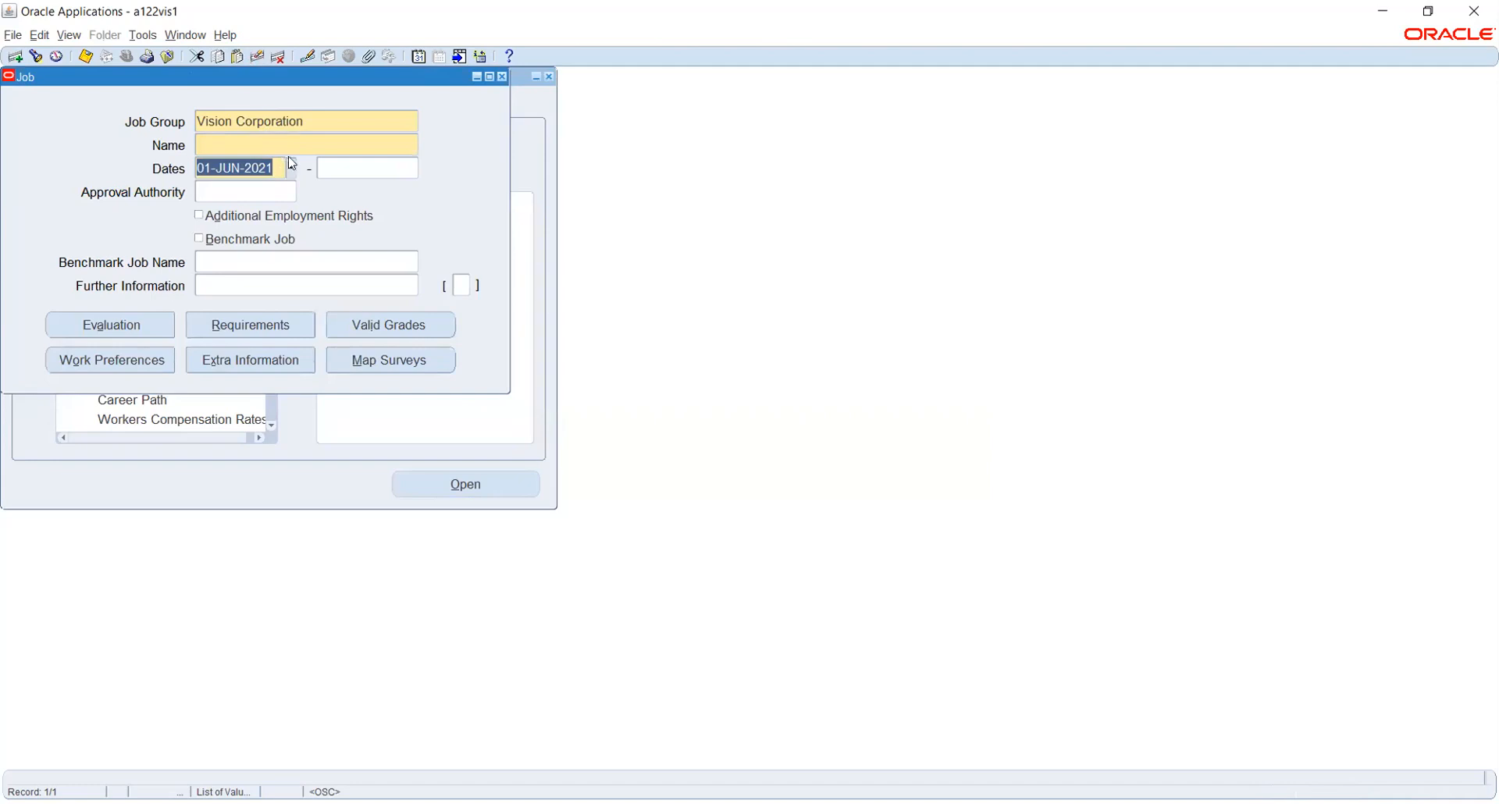
Change the session effective date to 01-JAN-2021.
{"action": "left_click", "coordinate": [418, 57]}
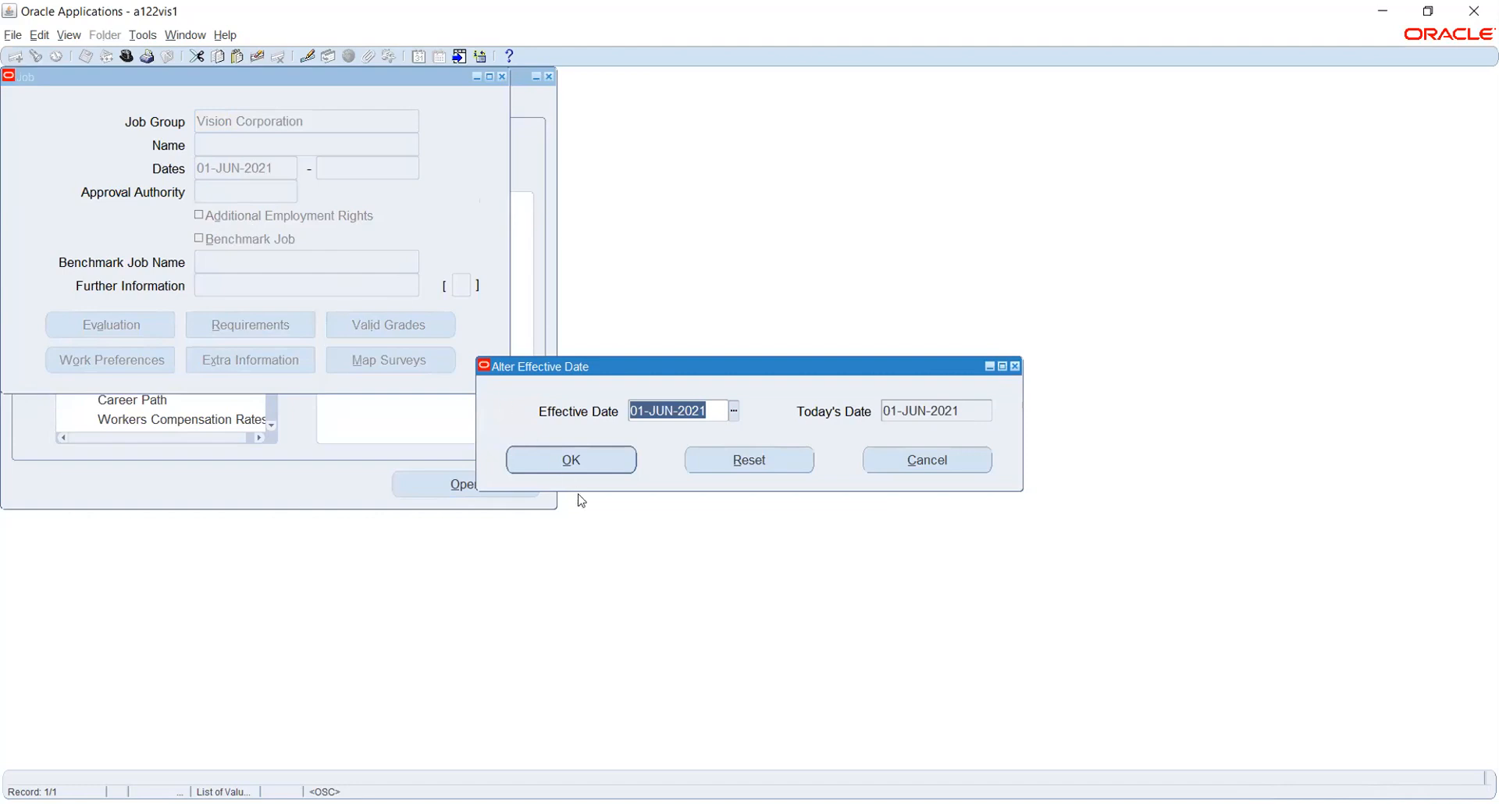
{"action": "type", "text": "1-JAN-20"}
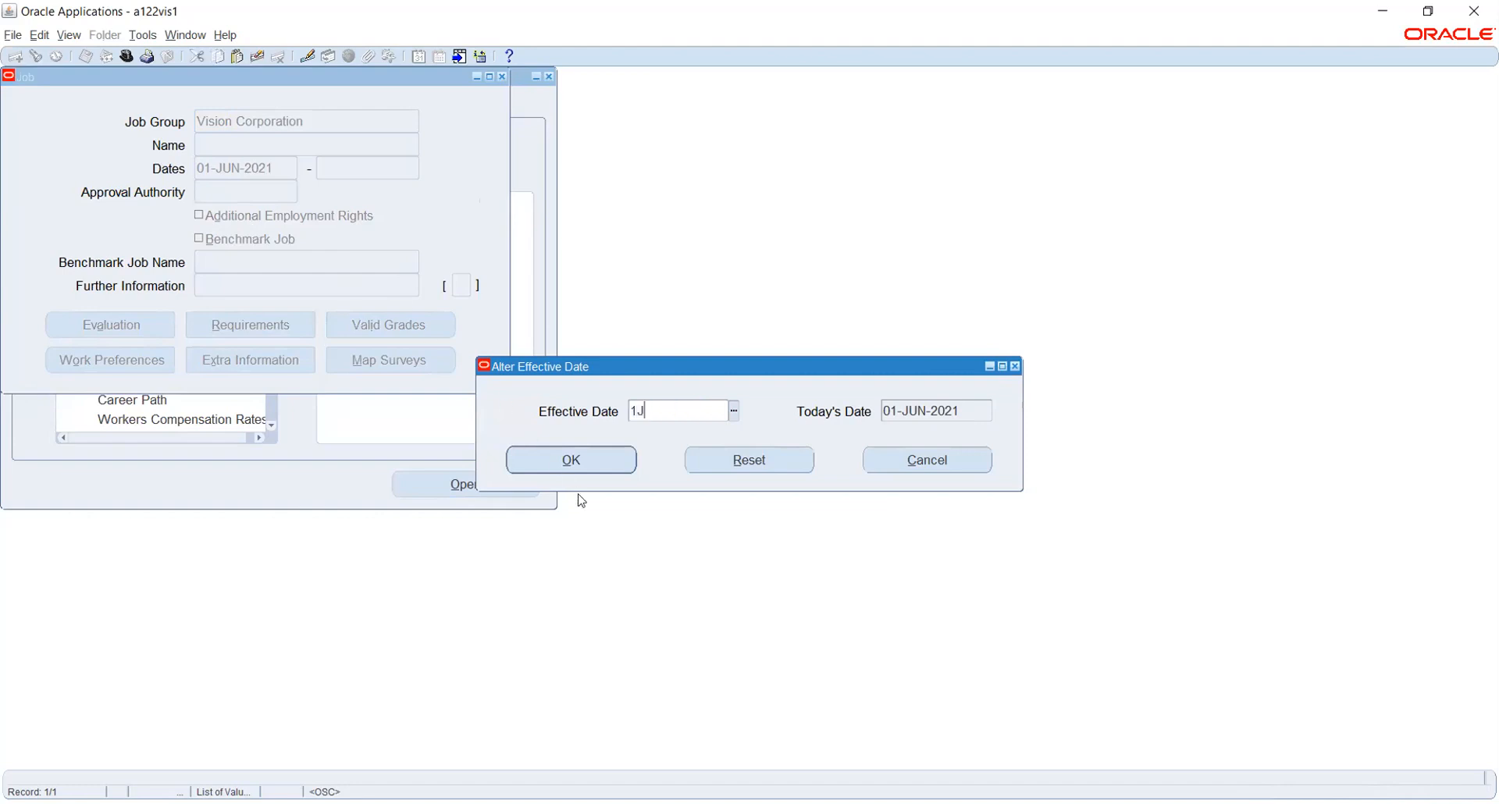
{"action": "type", "text": "21"}
{"action": "key", "text": "Tab"}
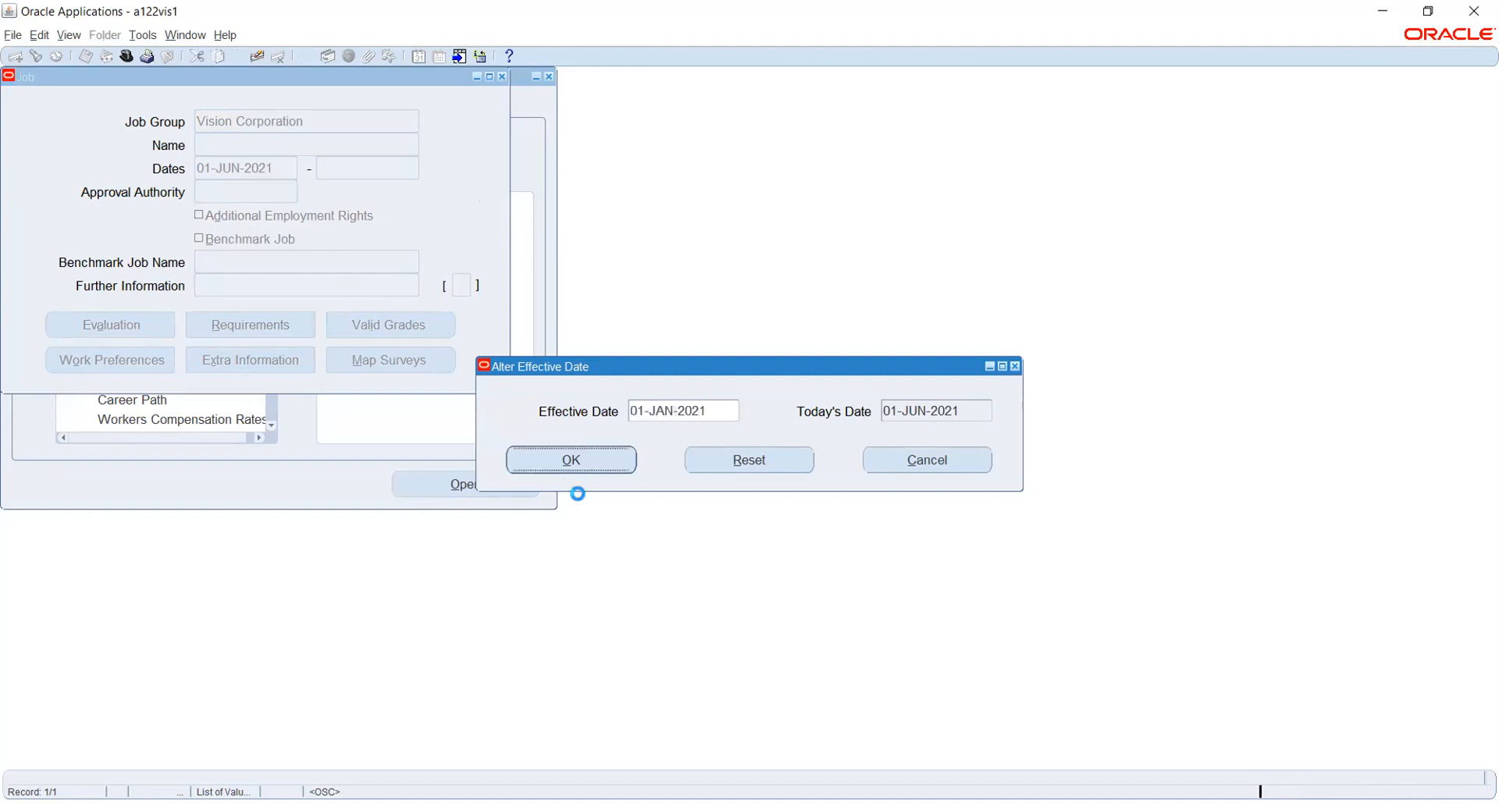
{"action": "left_click", "coordinate": [569, 461]}
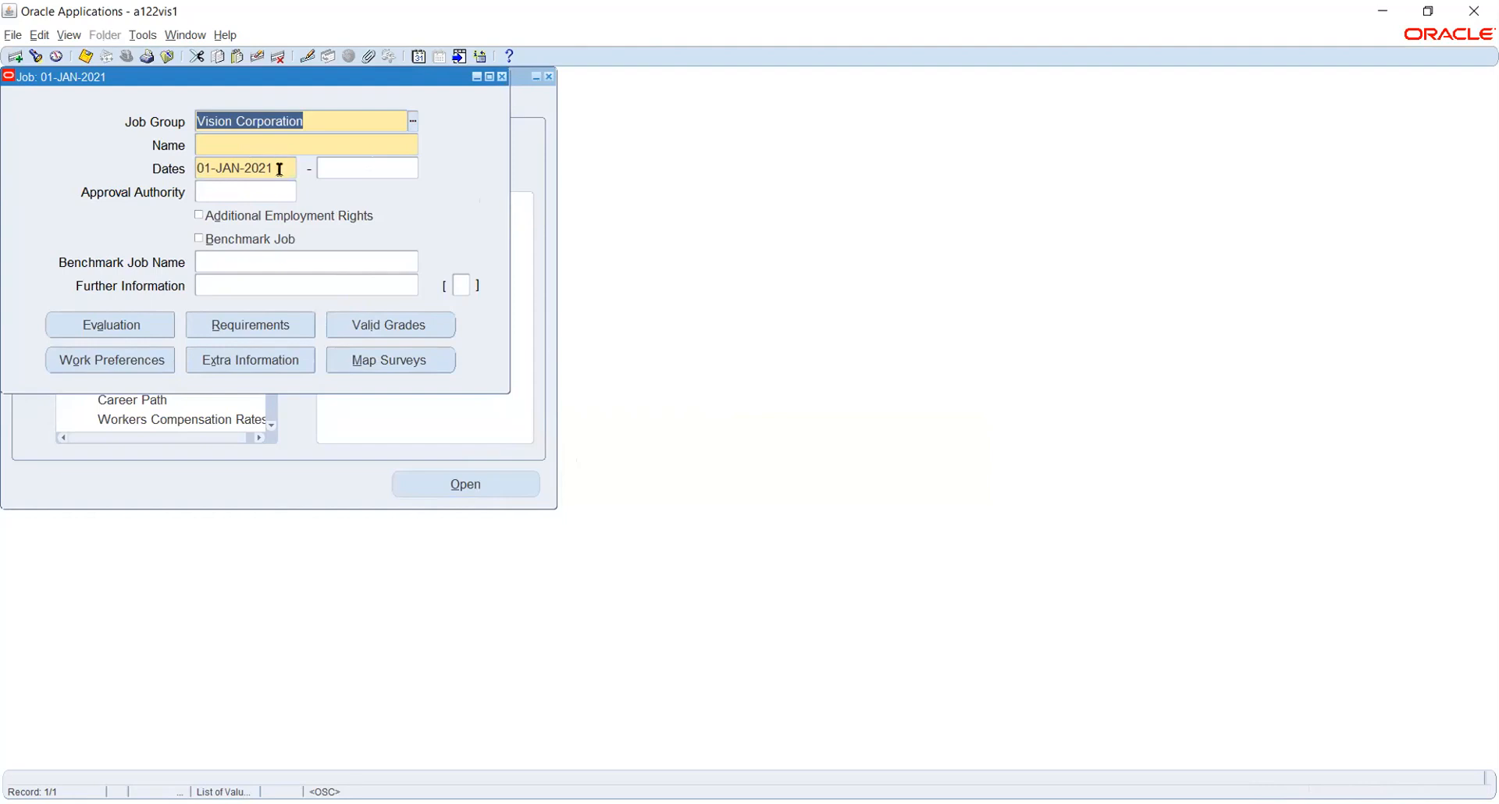
Enter job code 01 and name Accountant, then save the job 01.Accountant.
{"action": "left_click", "coordinate": [229, 142]}
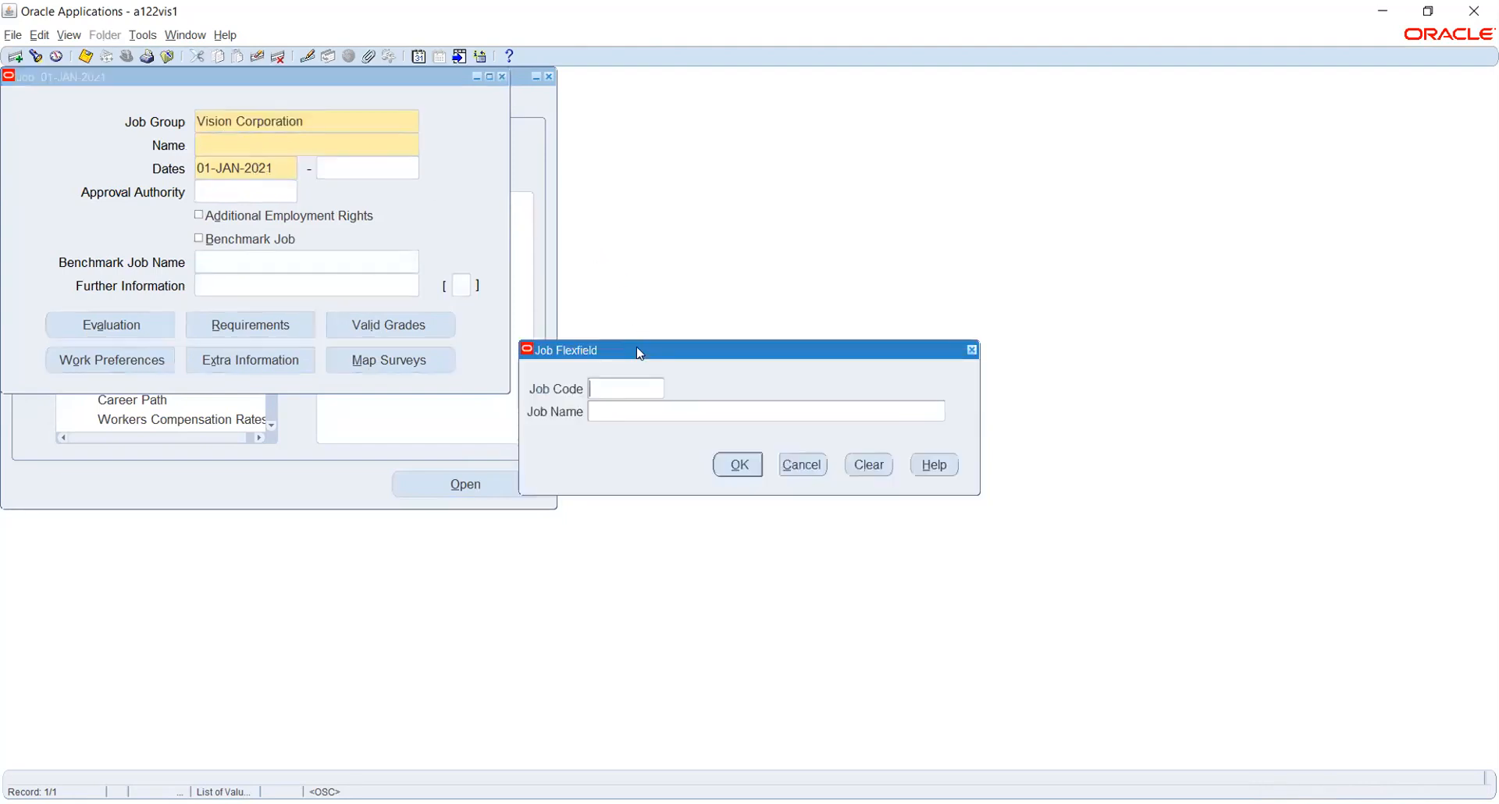
{"action": "type", "text": "01"}
{"action": "key", "text": "Tab"}
{"action": "type", "text": "Accountant"}
{"action": "key", "text": "Tab"}
{"action": "left_click", "coordinate": [726, 464]}
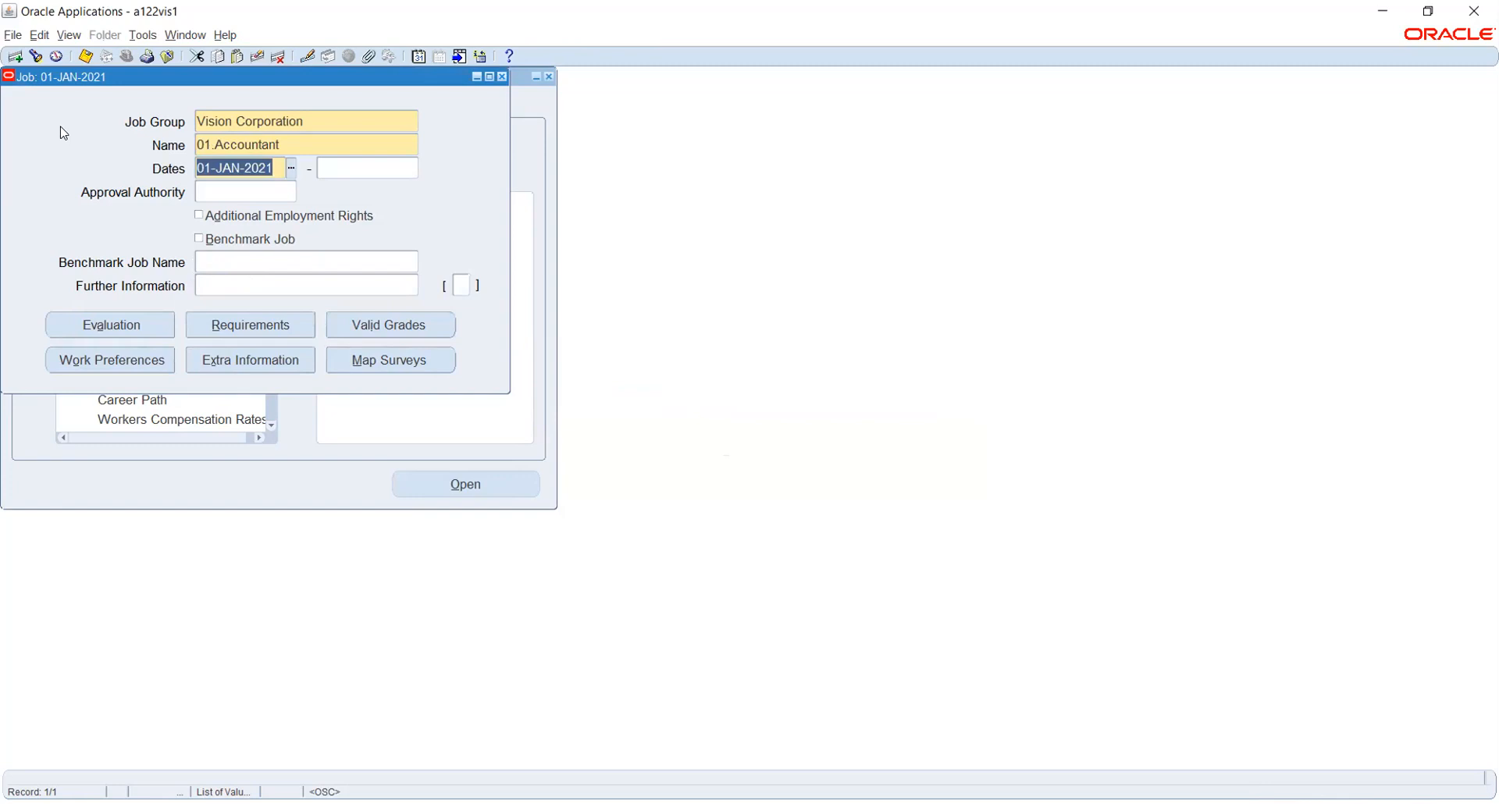
{"action": "key", "text": "ctrl+s"}
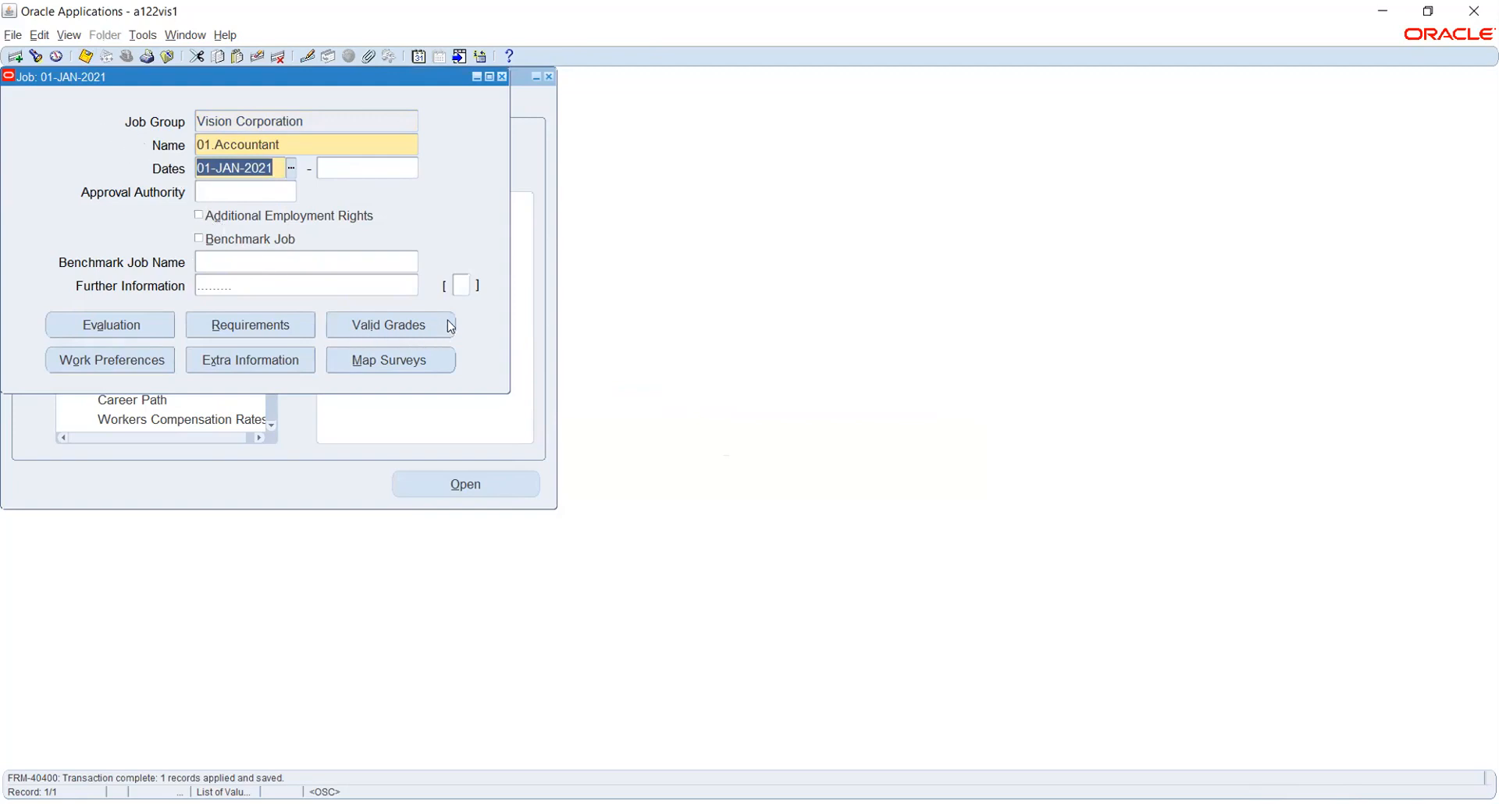
Review the Additional and Further Job Information dialogs unchanged, then close the Job window.
{"action": "left_click", "coordinate": [463, 284]}
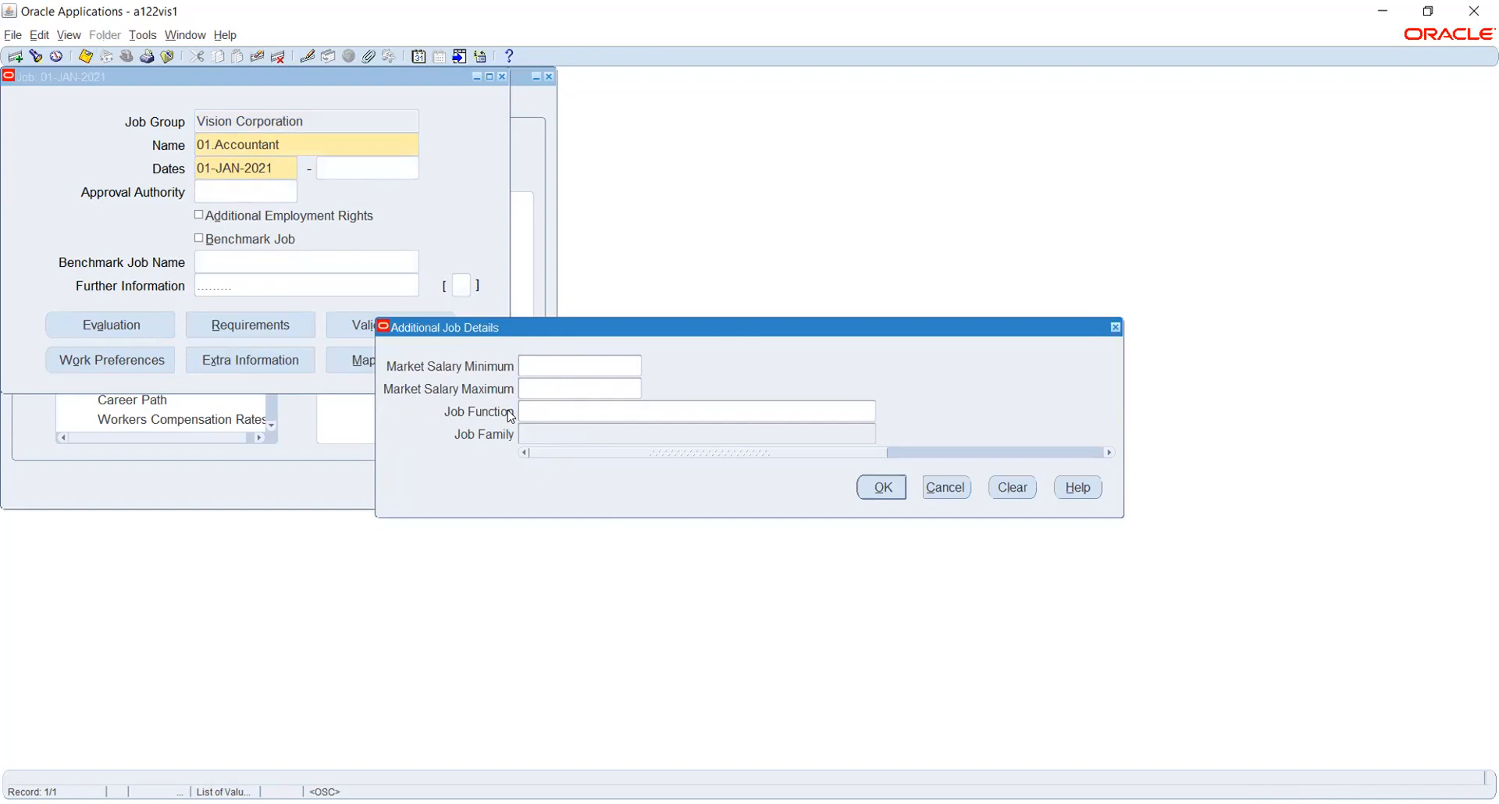
{"action": "left_click", "coordinate": [954, 490]}
{"action": "left_click", "coordinate": [355, 295]}
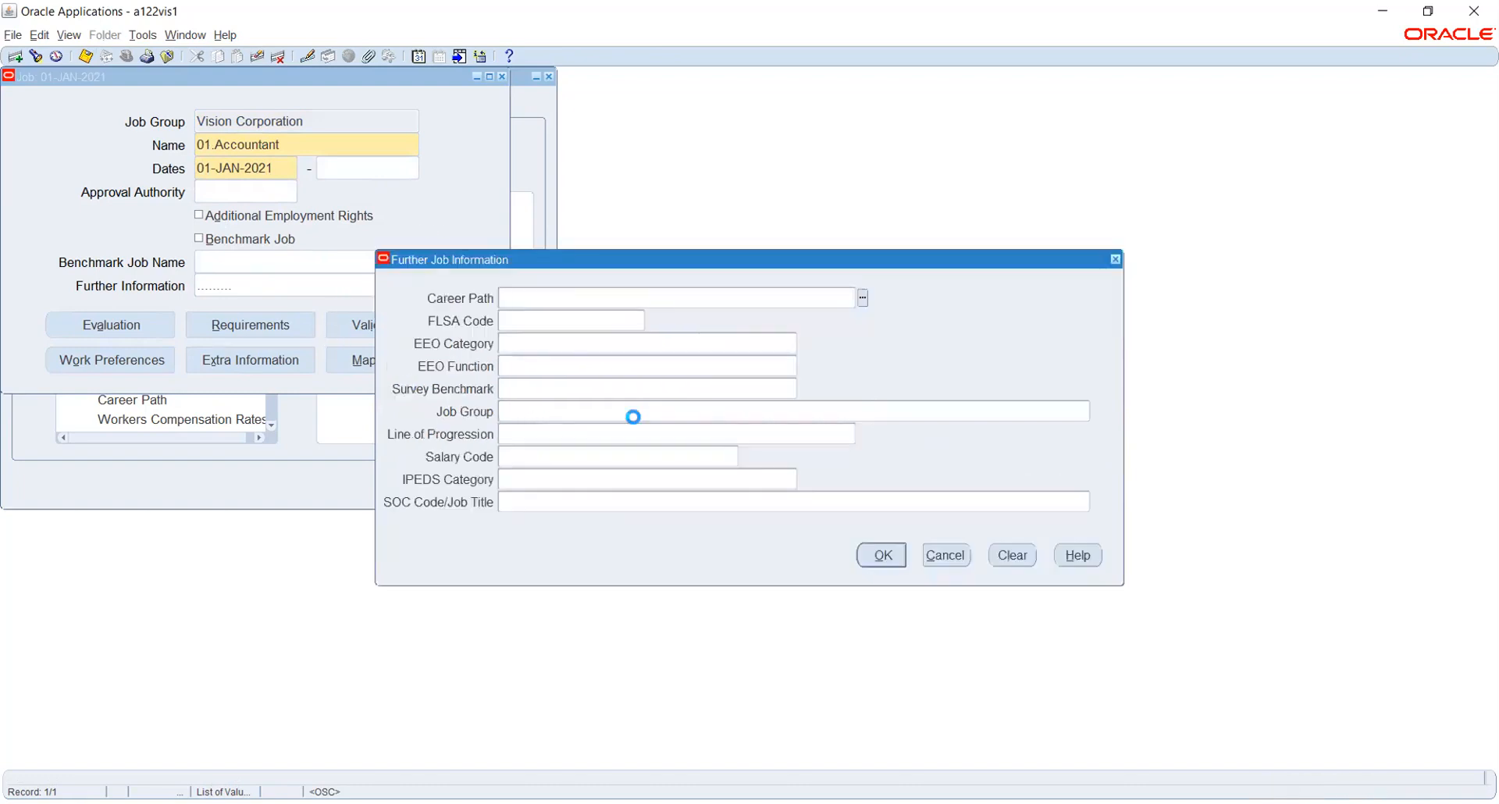
{"action": "left_click", "coordinate": [874, 558]}
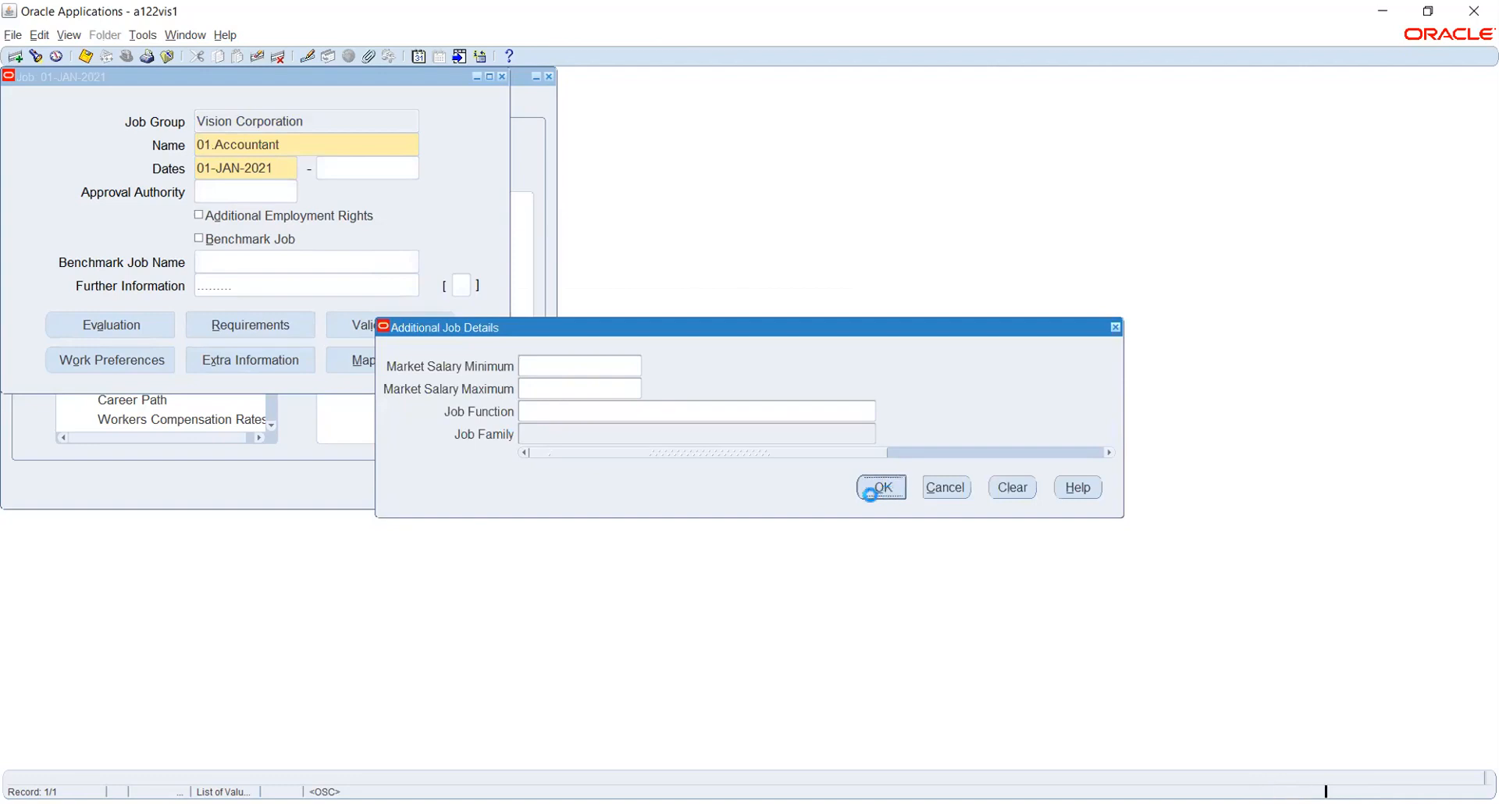
{"action": "left_click", "coordinate": [872, 487]}
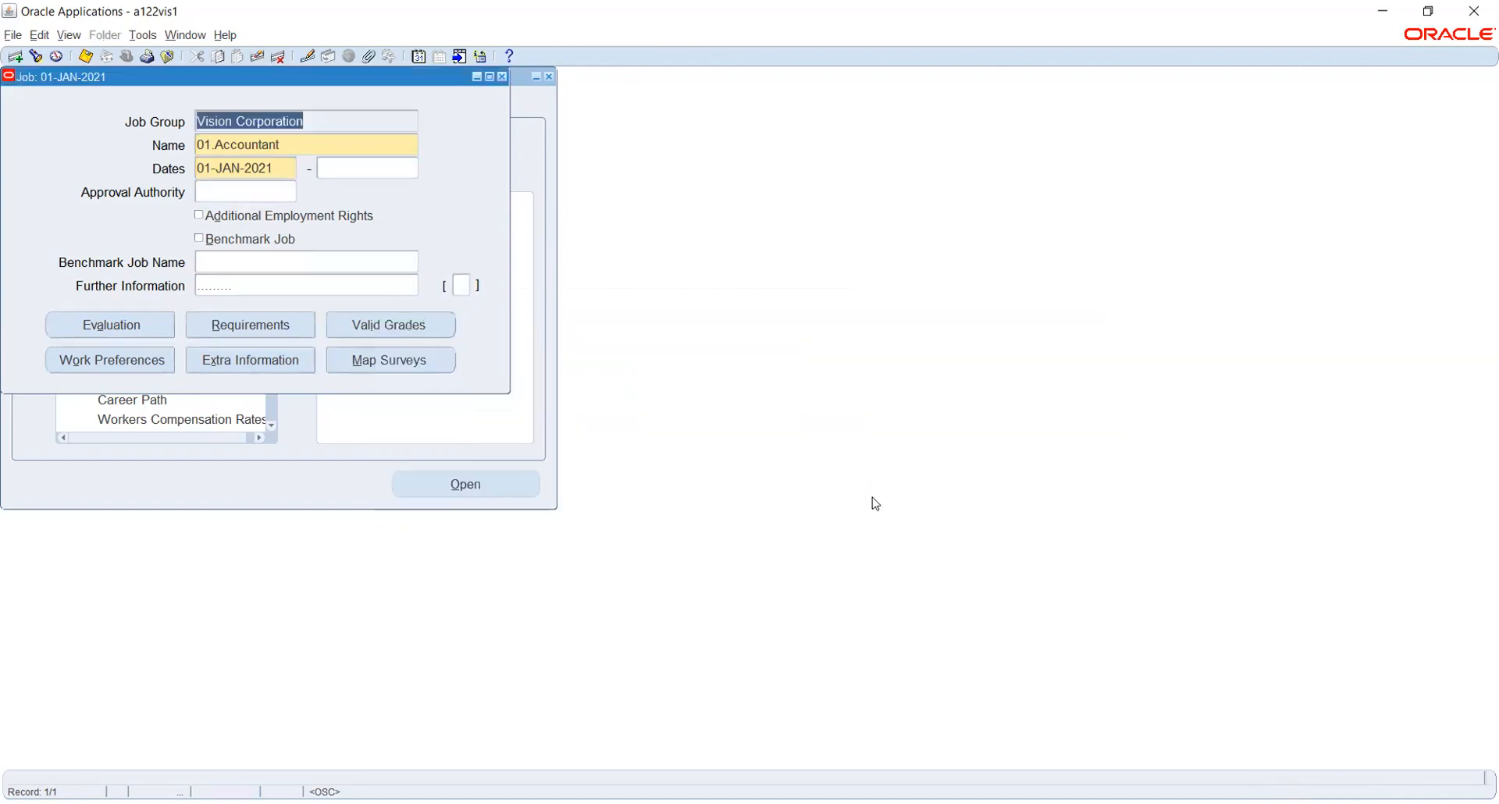
{"action": "left_click", "coordinate": [502, 76]}
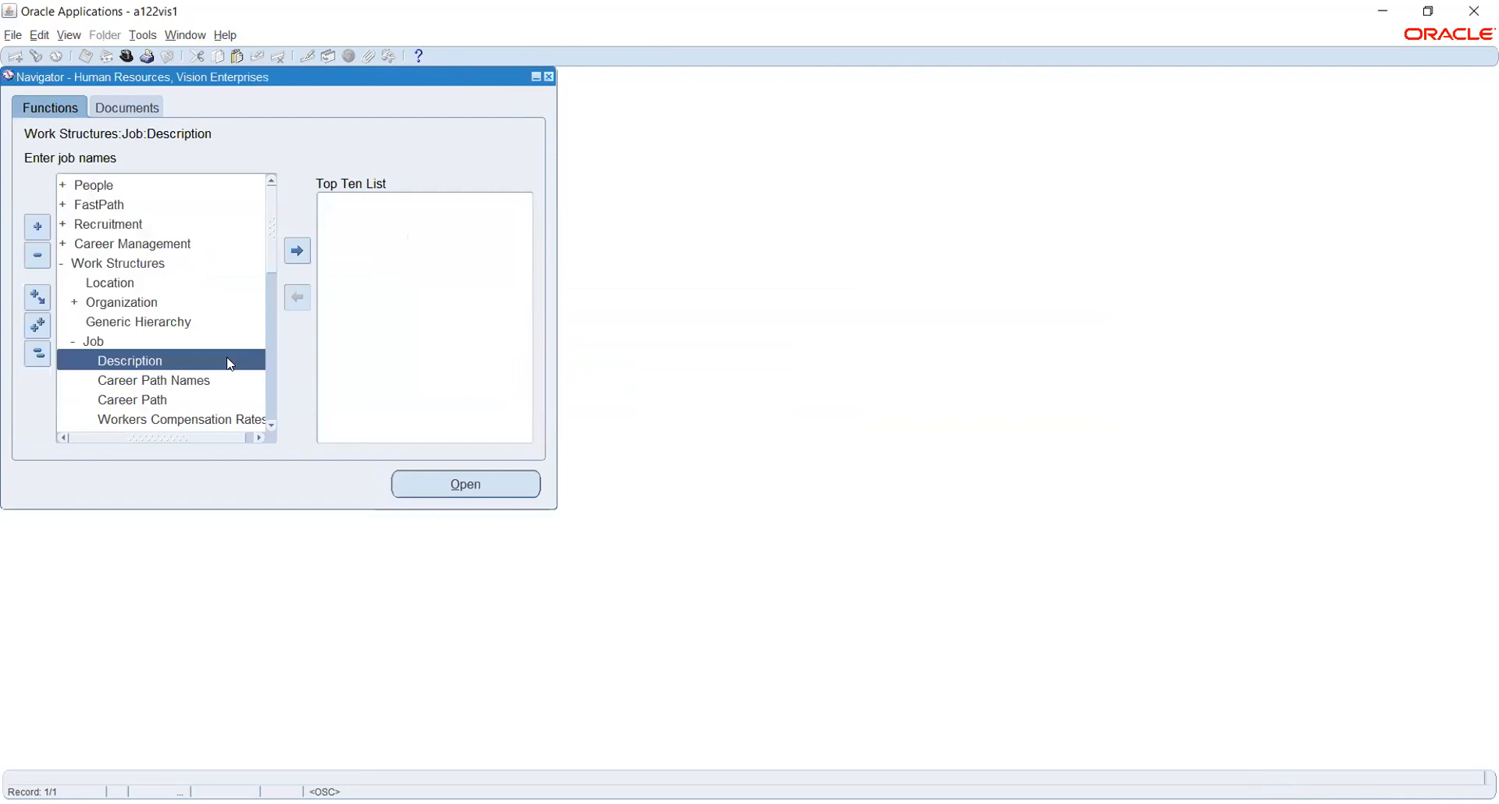
Open Position Description under Work Structures and start a new position from Find Positions.
{"action": "scroll", "coordinate": [216, 342], "scroll_direction": "down", "scroll_amount": 1}
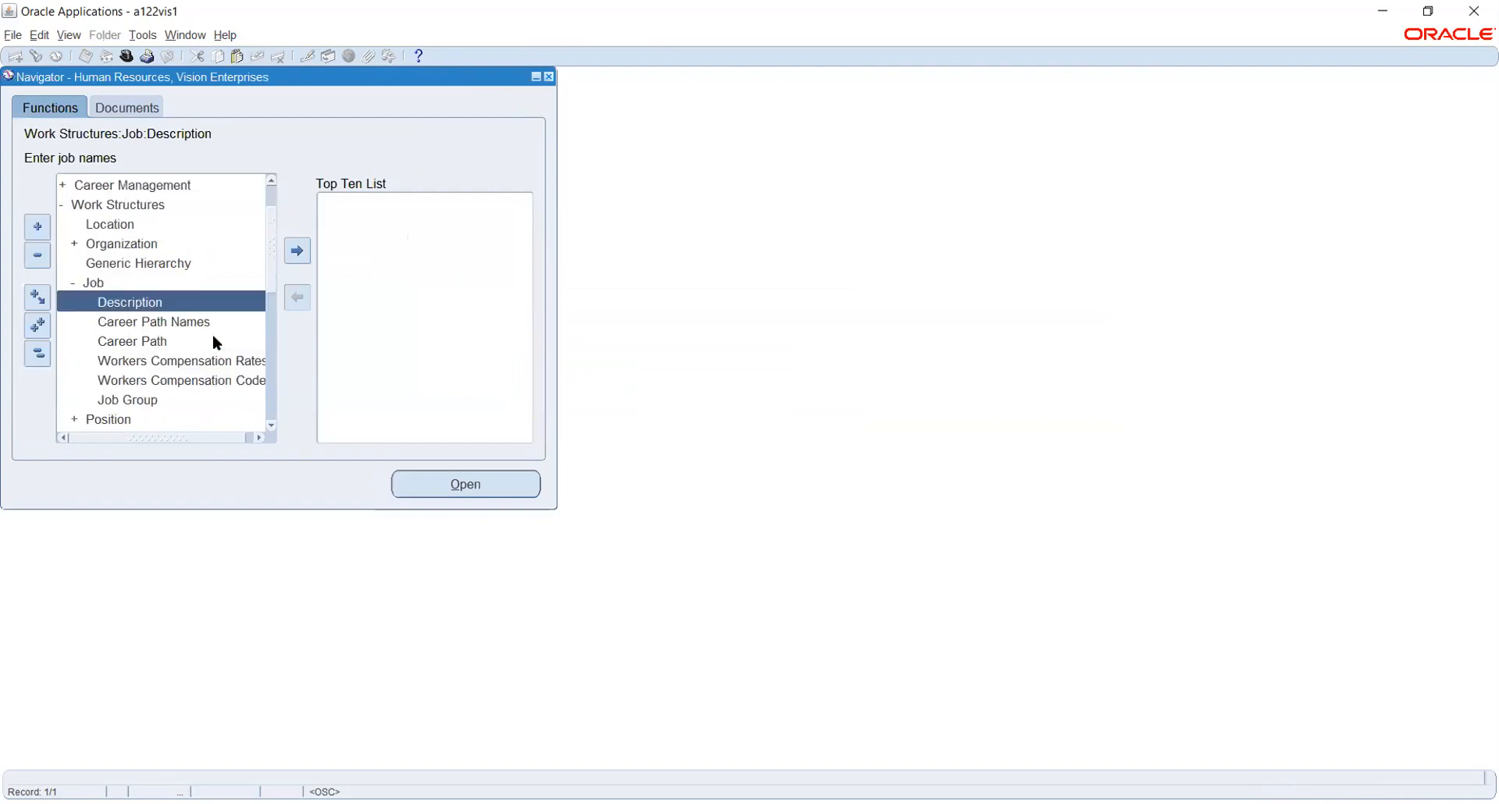
{"action": "scroll", "coordinate": [216, 342], "scroll_direction": "down", "scroll_amount": 2}
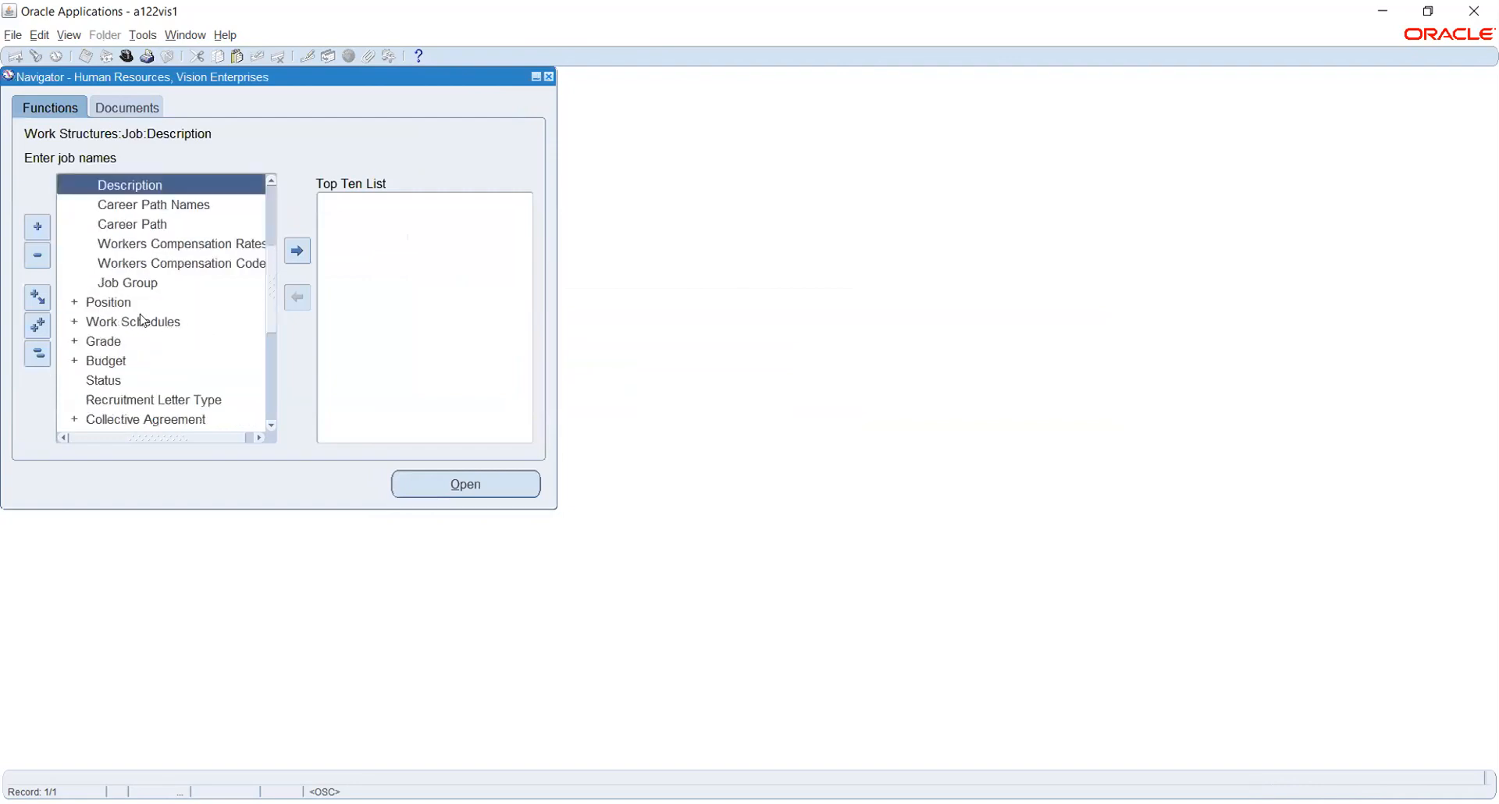
{"action": "left_click", "coordinate": [121, 301]}
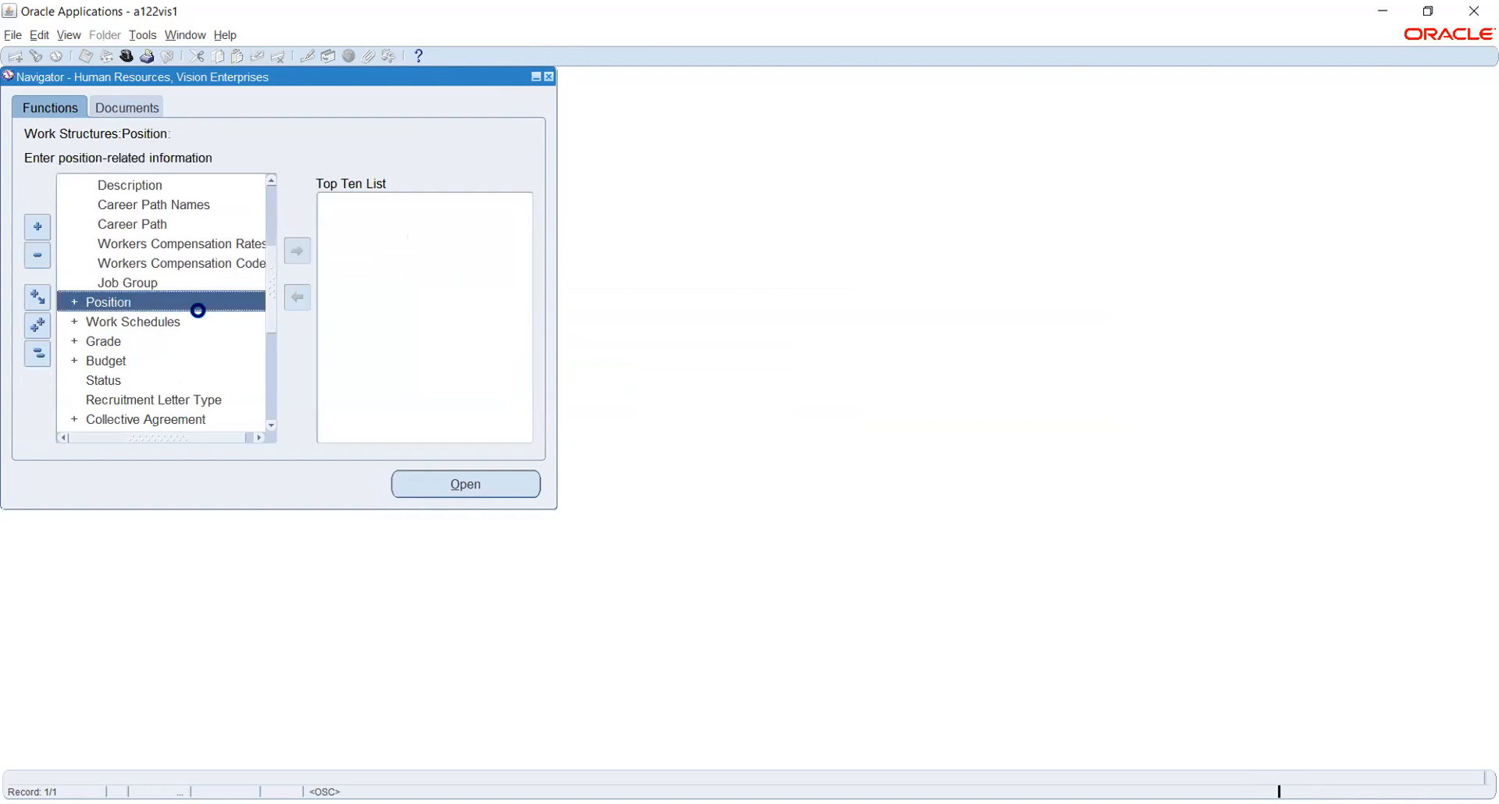
{"action": "double_click", "coordinate": [194, 307]}
{"action": "scroll", "coordinate": [197, 297], "scroll_direction": "down", "scroll_amount": 2}
{"action": "double_click", "coordinate": [155, 305]}
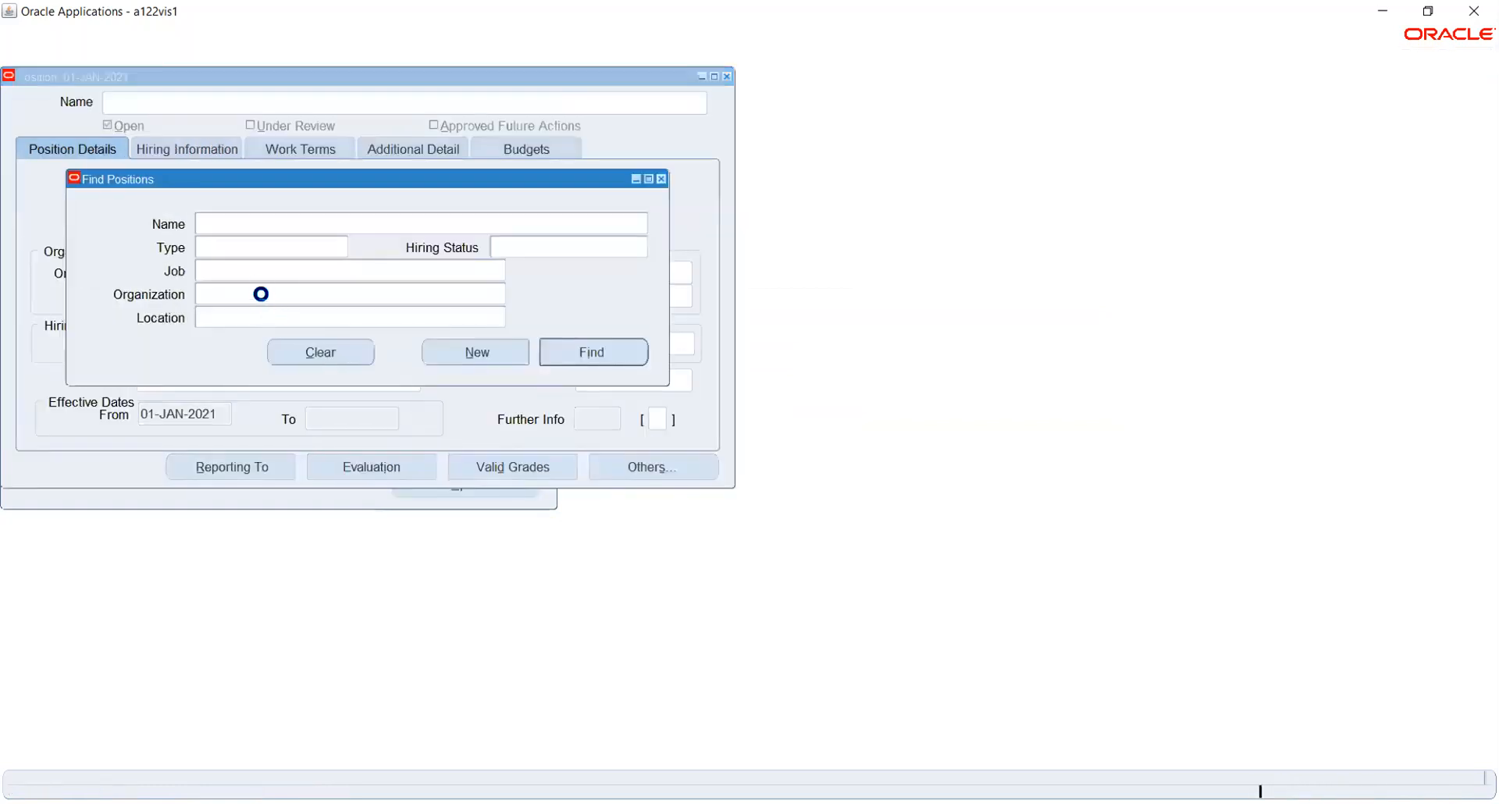
{"action": "left_click", "coordinate": [478, 352]}
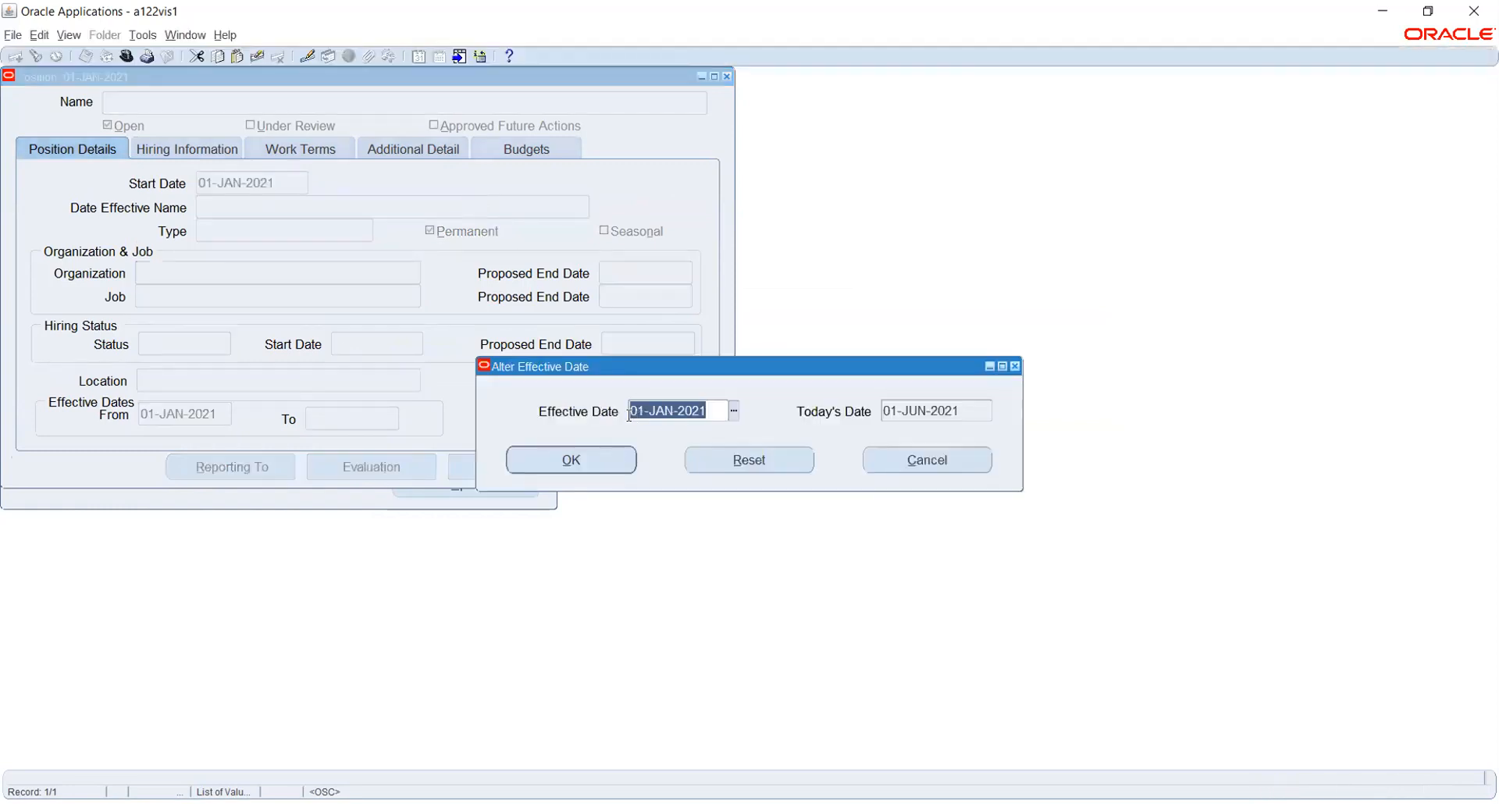
Keep 01-JAN-2021 as the effective date and name the position 01.Accountant.
{"action": "left_click", "coordinate": [560, 465]}
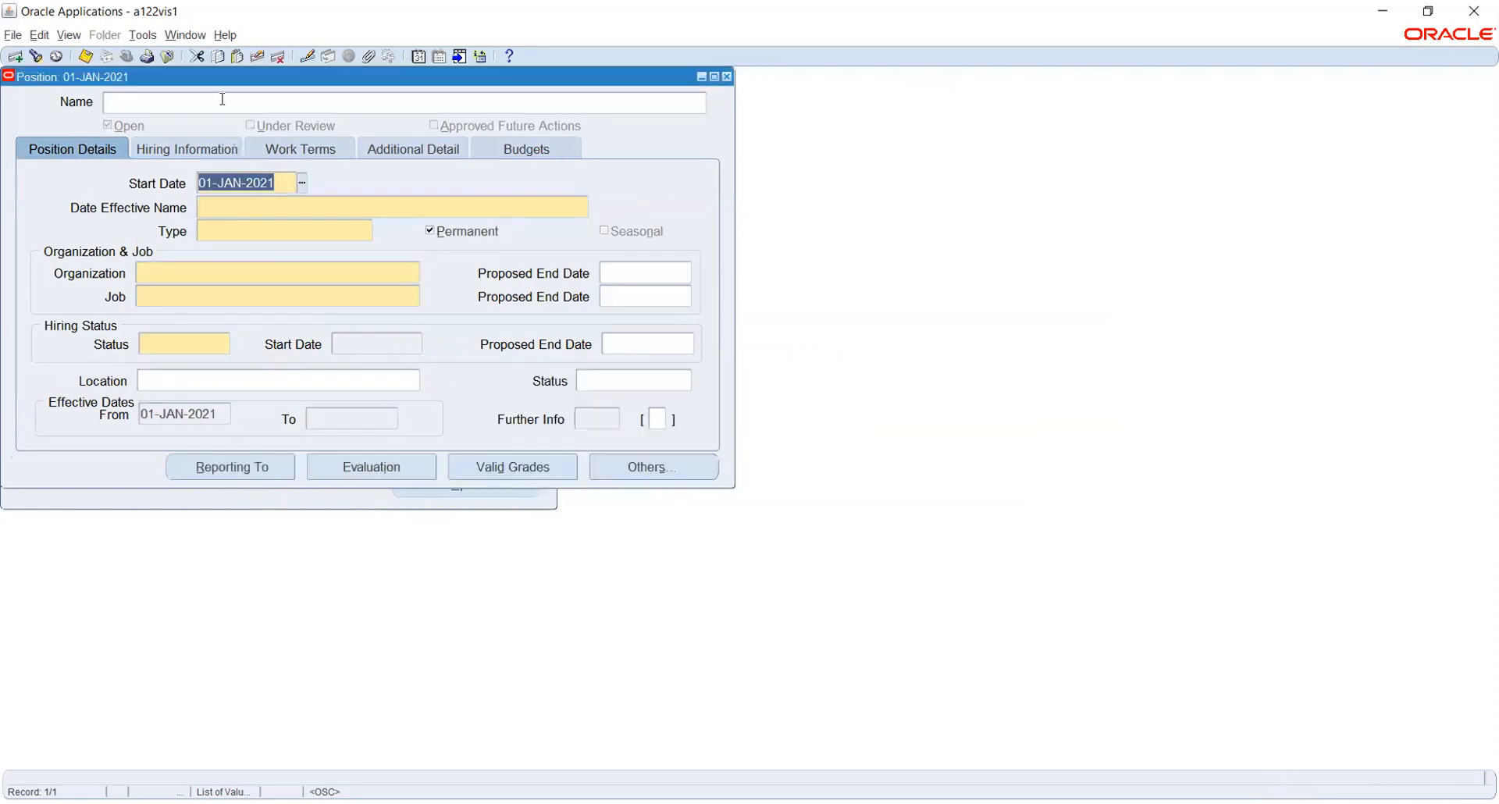
{"action": "left_click", "coordinate": [222, 101]}
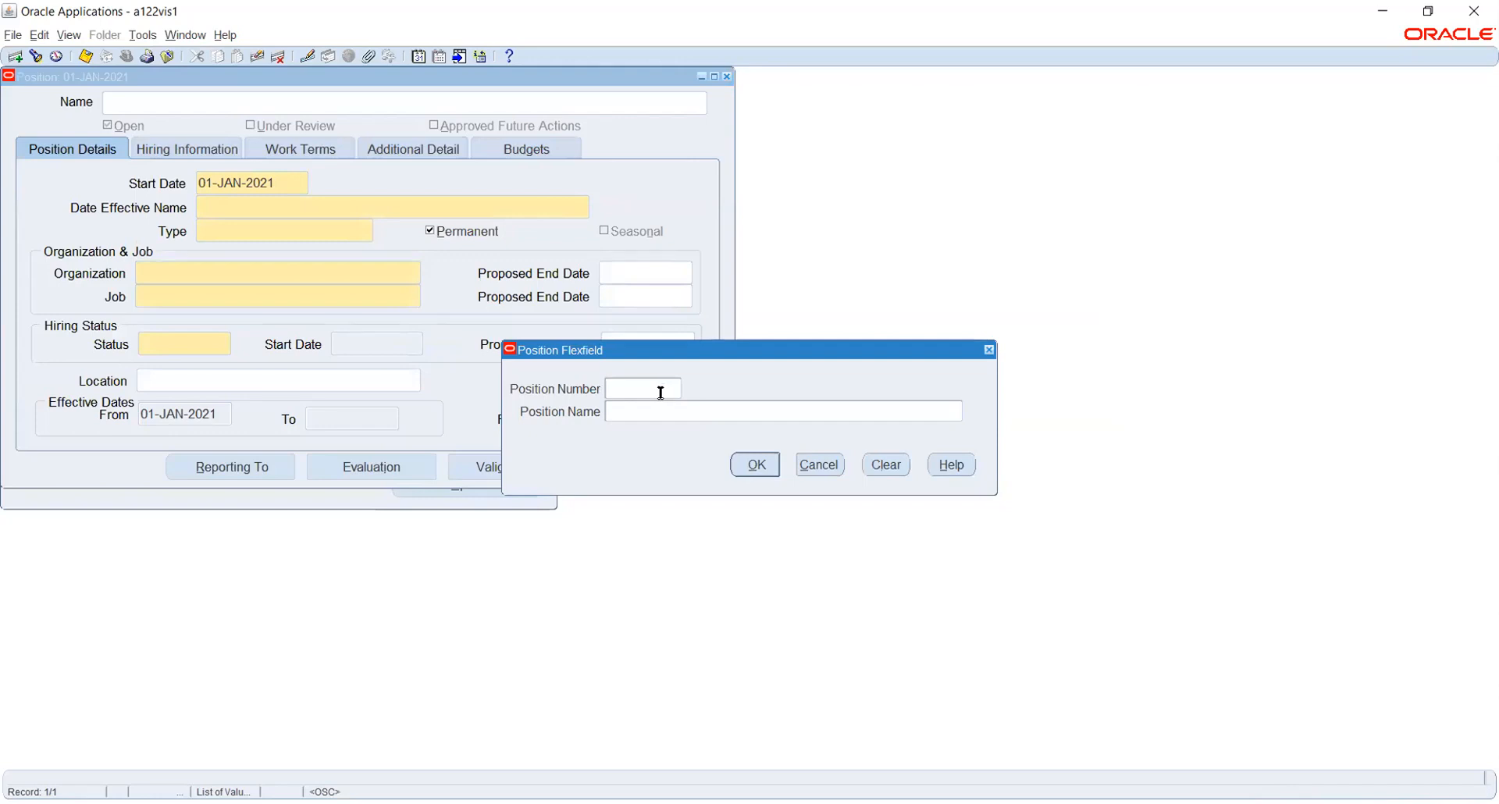
{"action": "type", "text": "01"}
{"action": "key", "text": "Tab"}
{"action": "type", "text": "Account"}
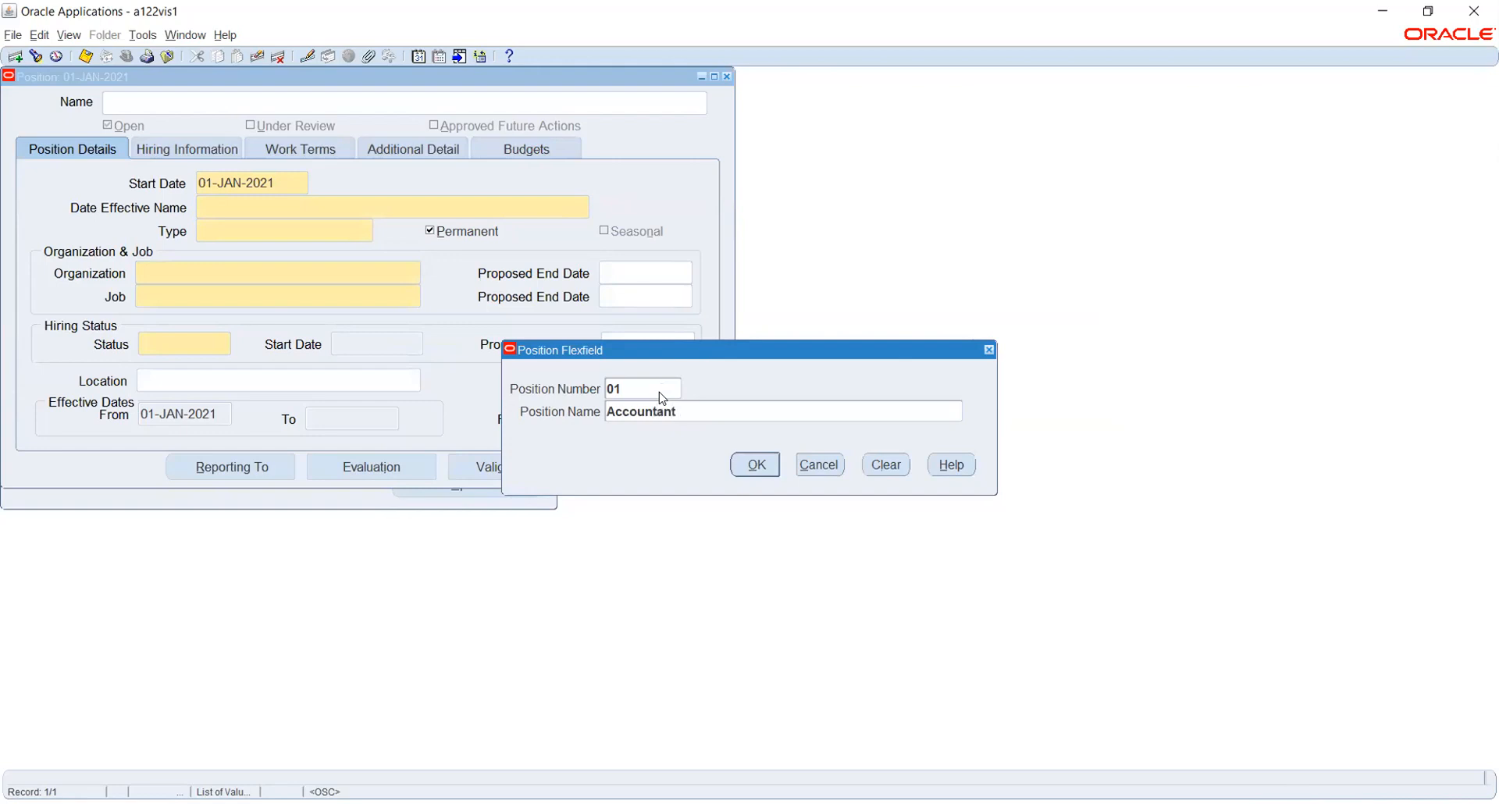
{"action": "key", "text": "Return"}
{"action": "left_click", "coordinate": [294, 274]}
{"action": "left_click", "coordinate": [366, 231]}
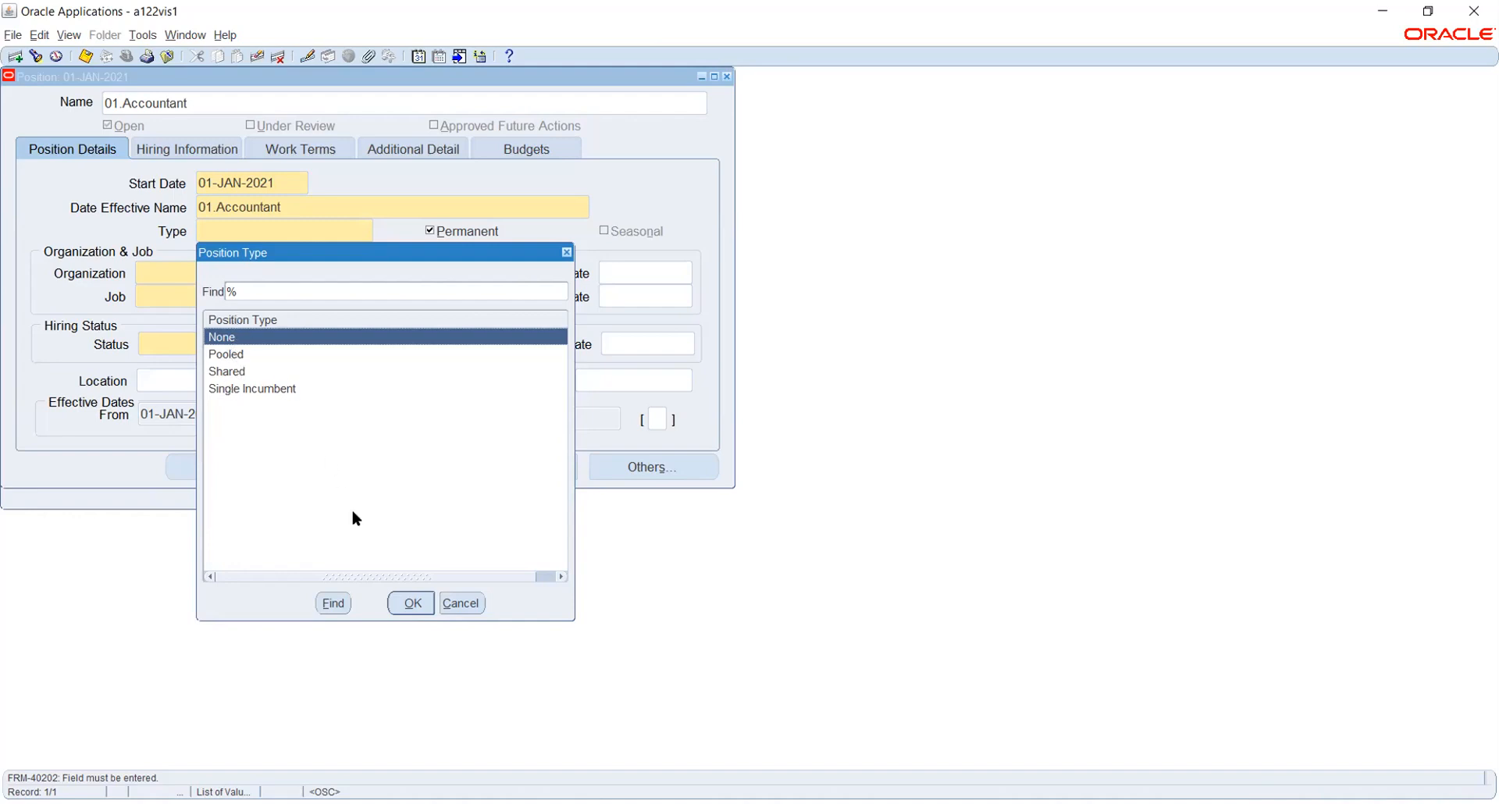
Set the position type to None and the organization to Rel_Payroll unit.
{"action": "left_click", "coordinate": [412, 605]}
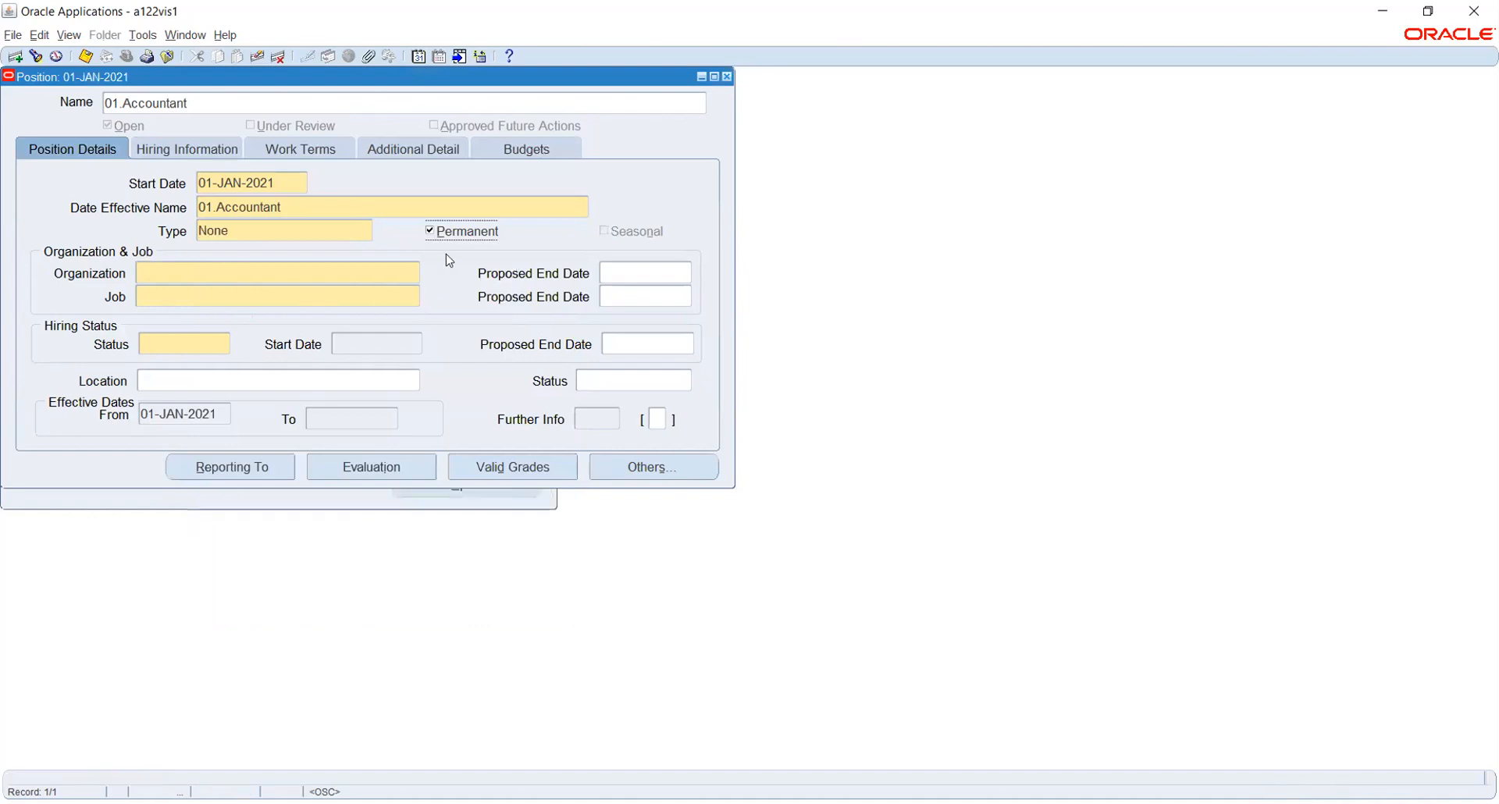
{"action": "left_click", "coordinate": [301, 268]}
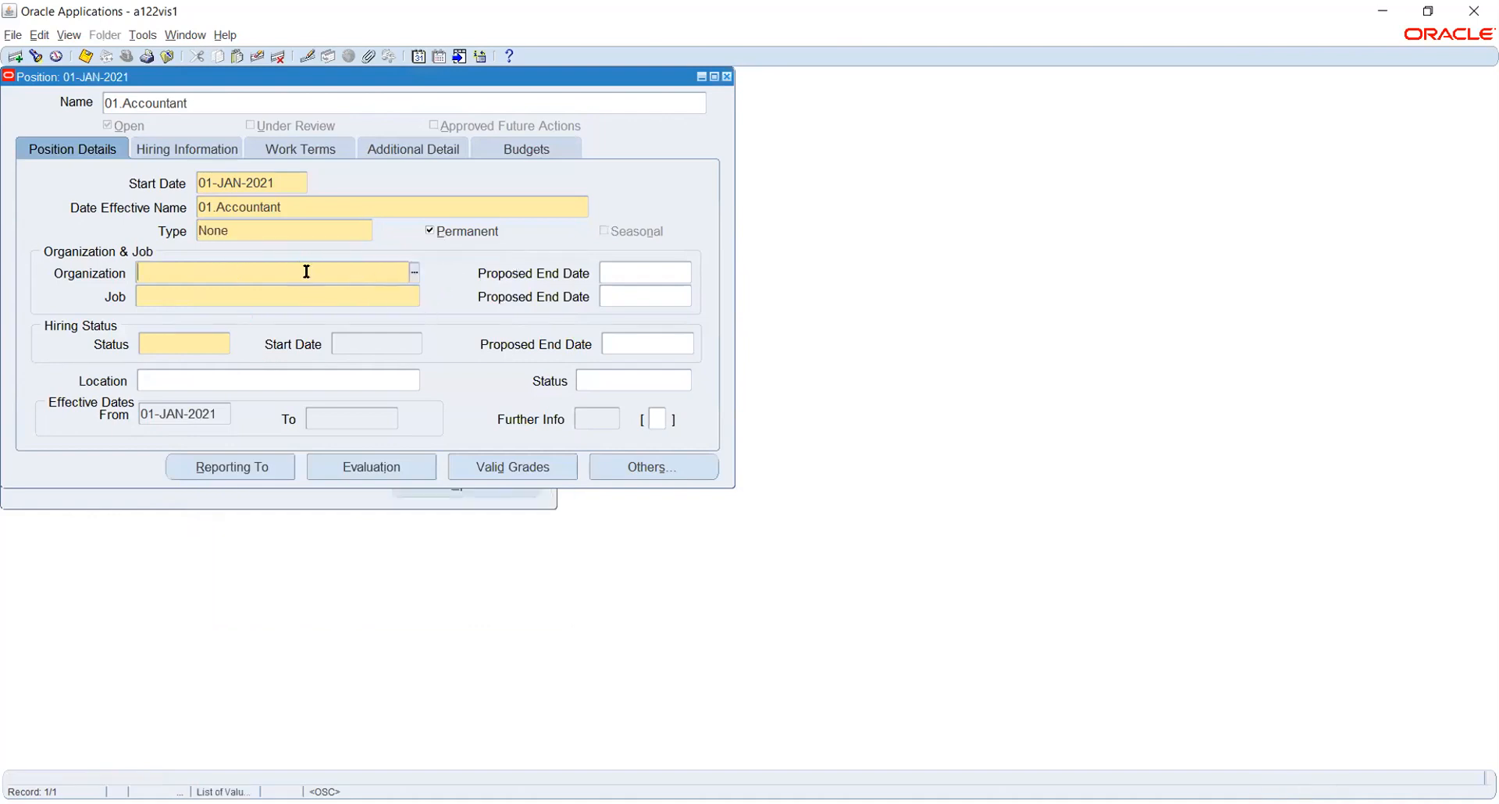
{"action": "left_click", "coordinate": [416, 272]}
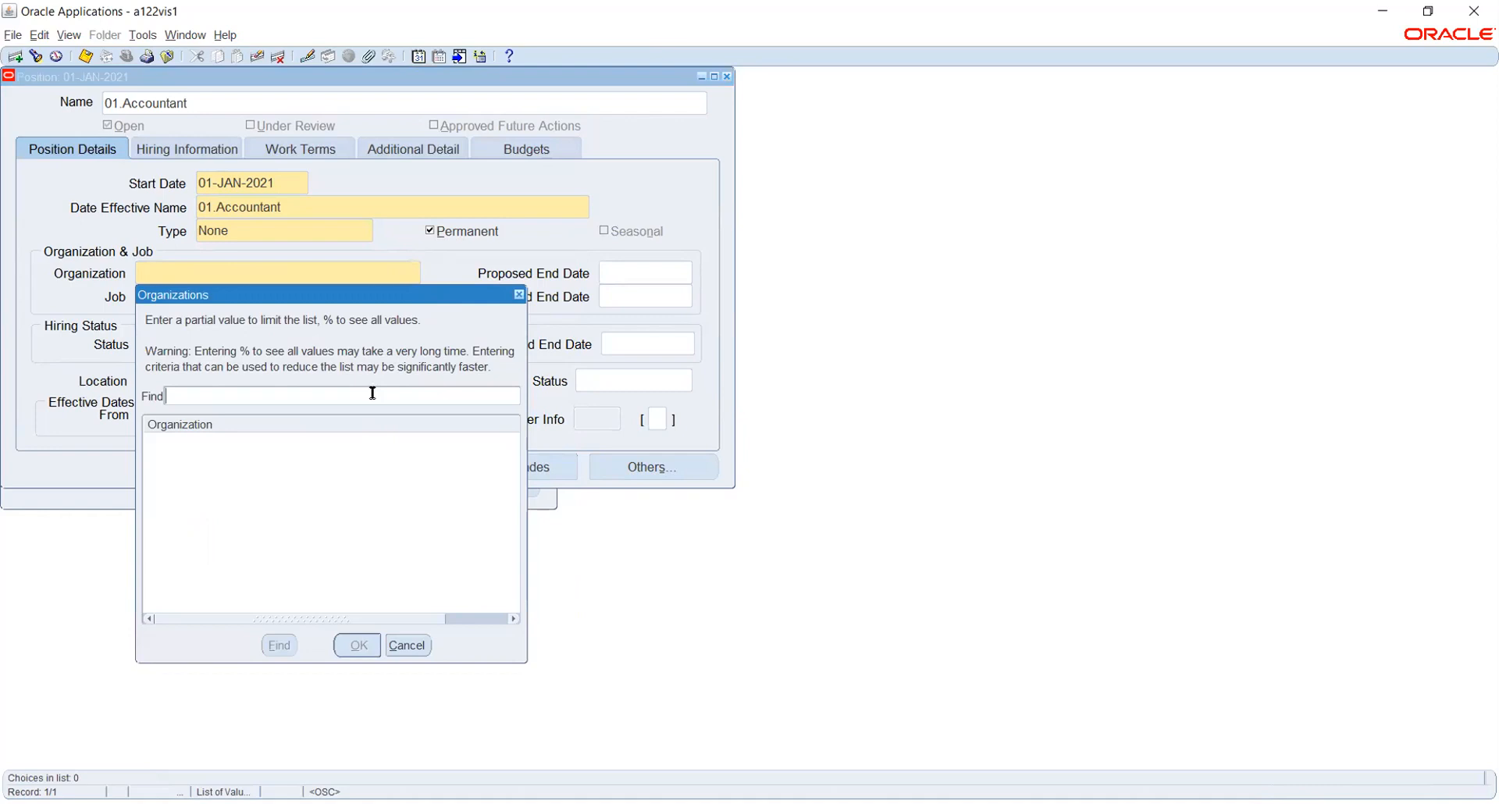
{"action": "type", "text": "Rel_Payroll unit%"}
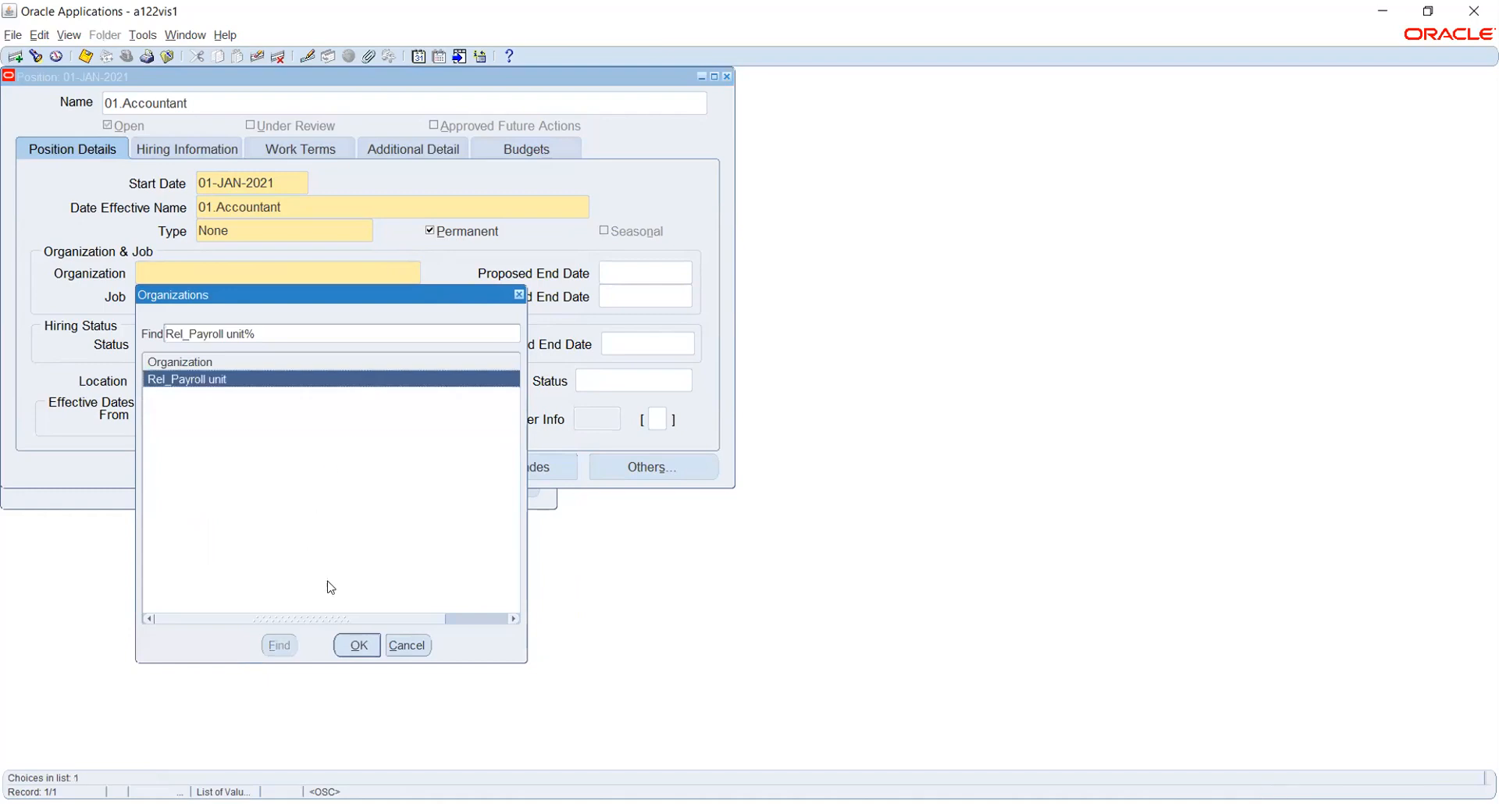
{"action": "left_click", "coordinate": [358, 645]}
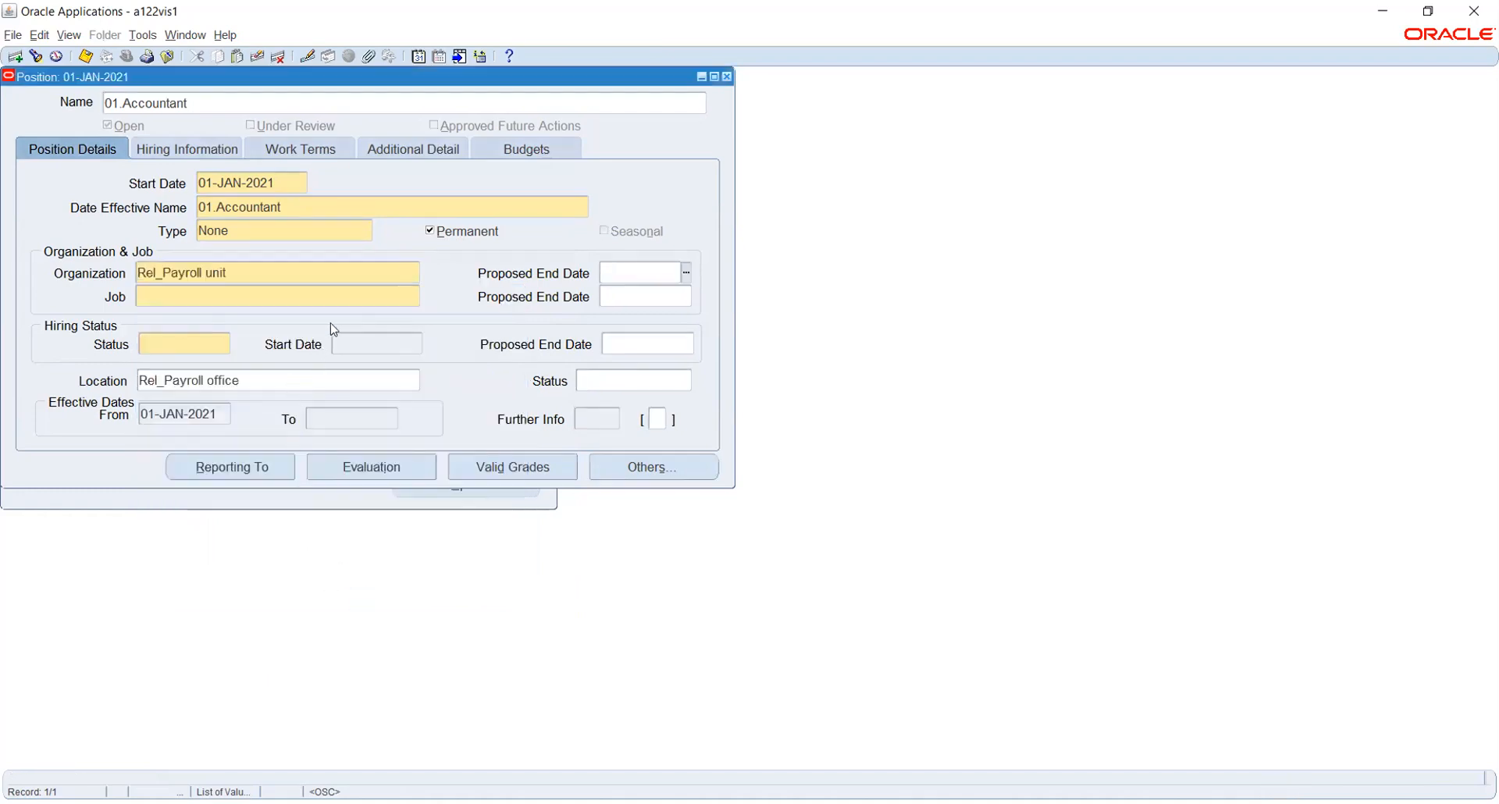
Assign job 01.Accountant to the position and set its hiring status to Active.
{"action": "left_click", "coordinate": [353, 303]}
{"action": "left_click", "coordinate": [414, 296]}
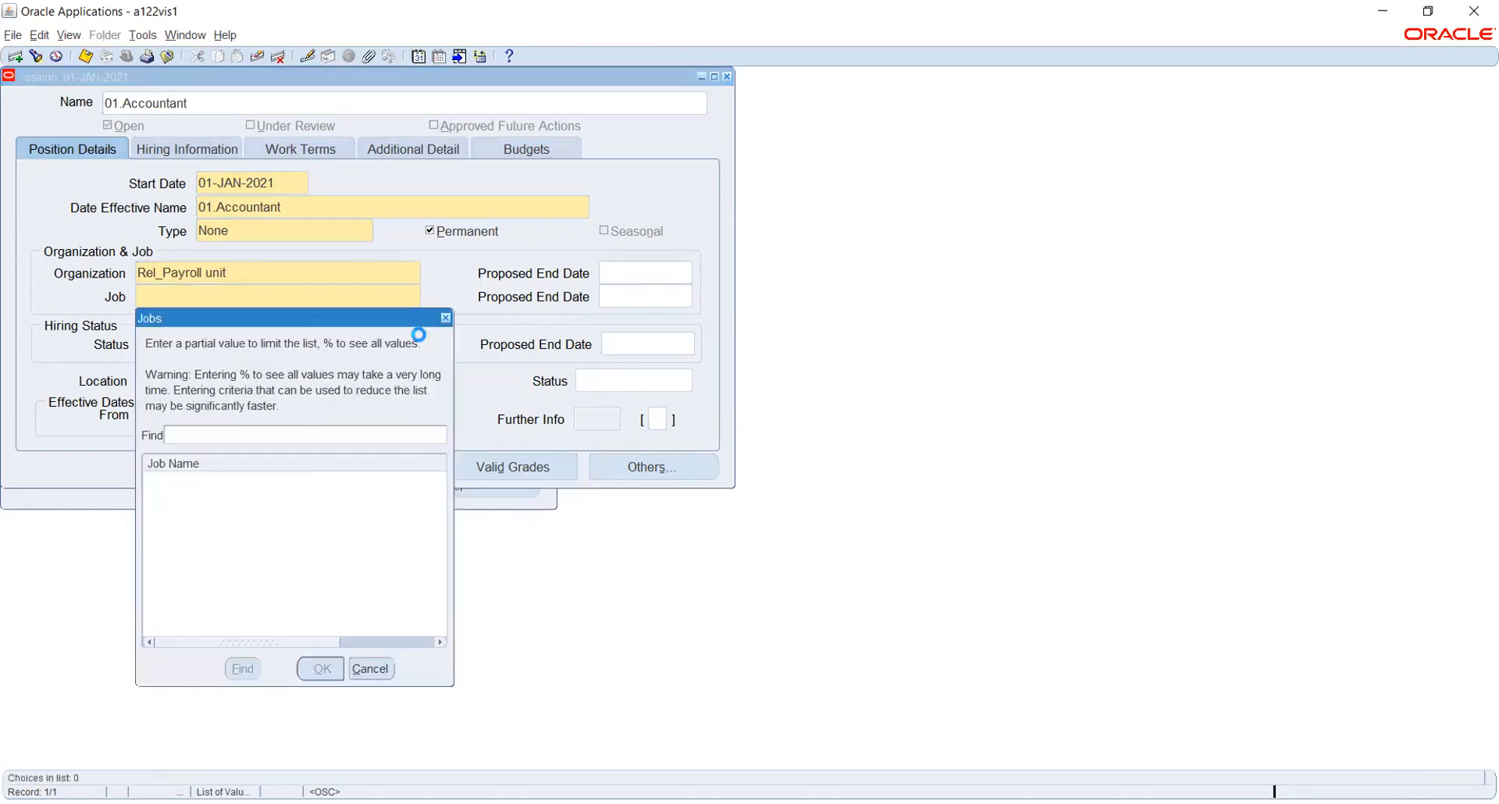
{"action": "type", "text": "%"}
{"action": "key", "text": "Return"}
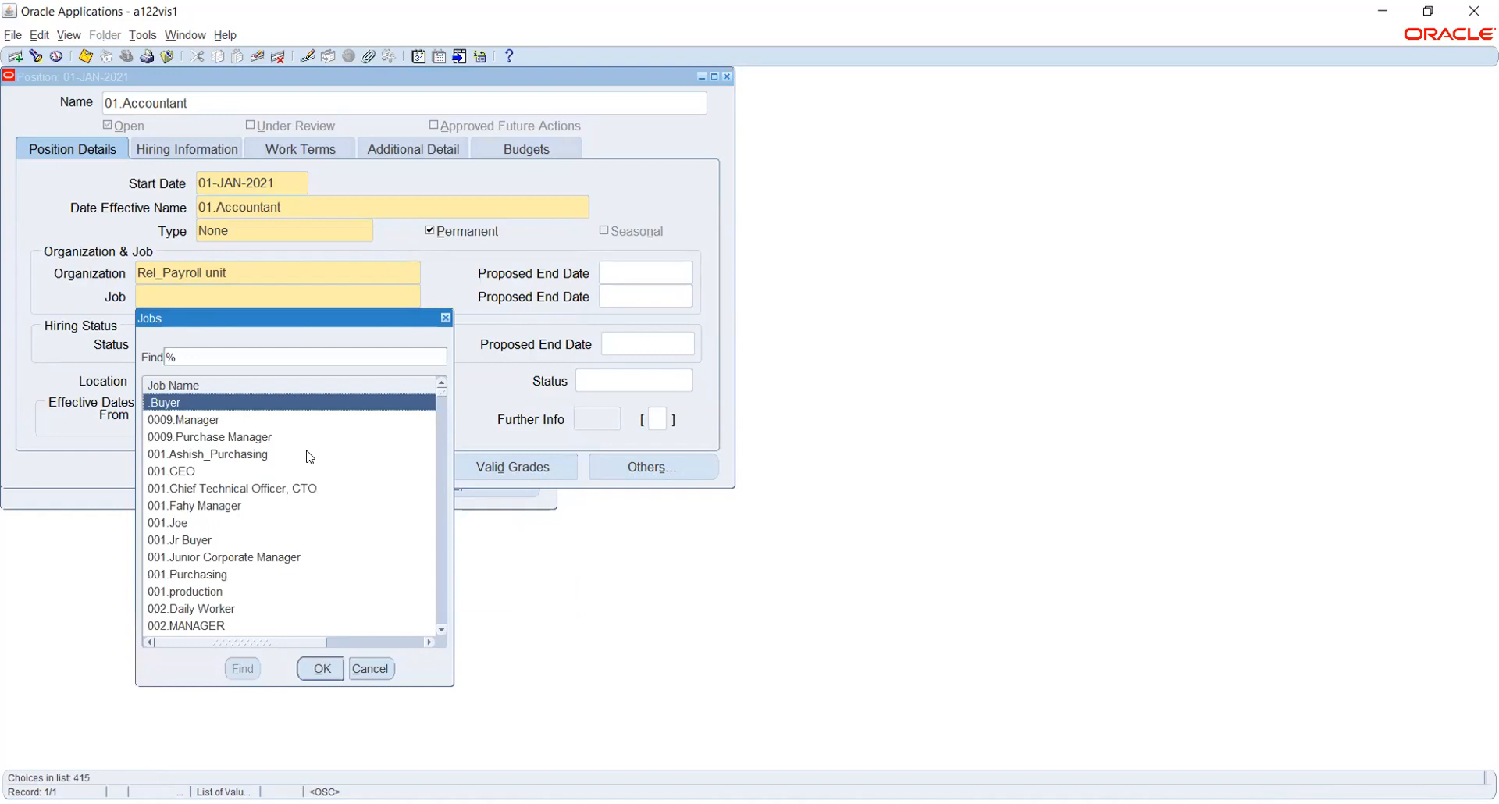
{"action": "left_click", "coordinate": [368, 672]}
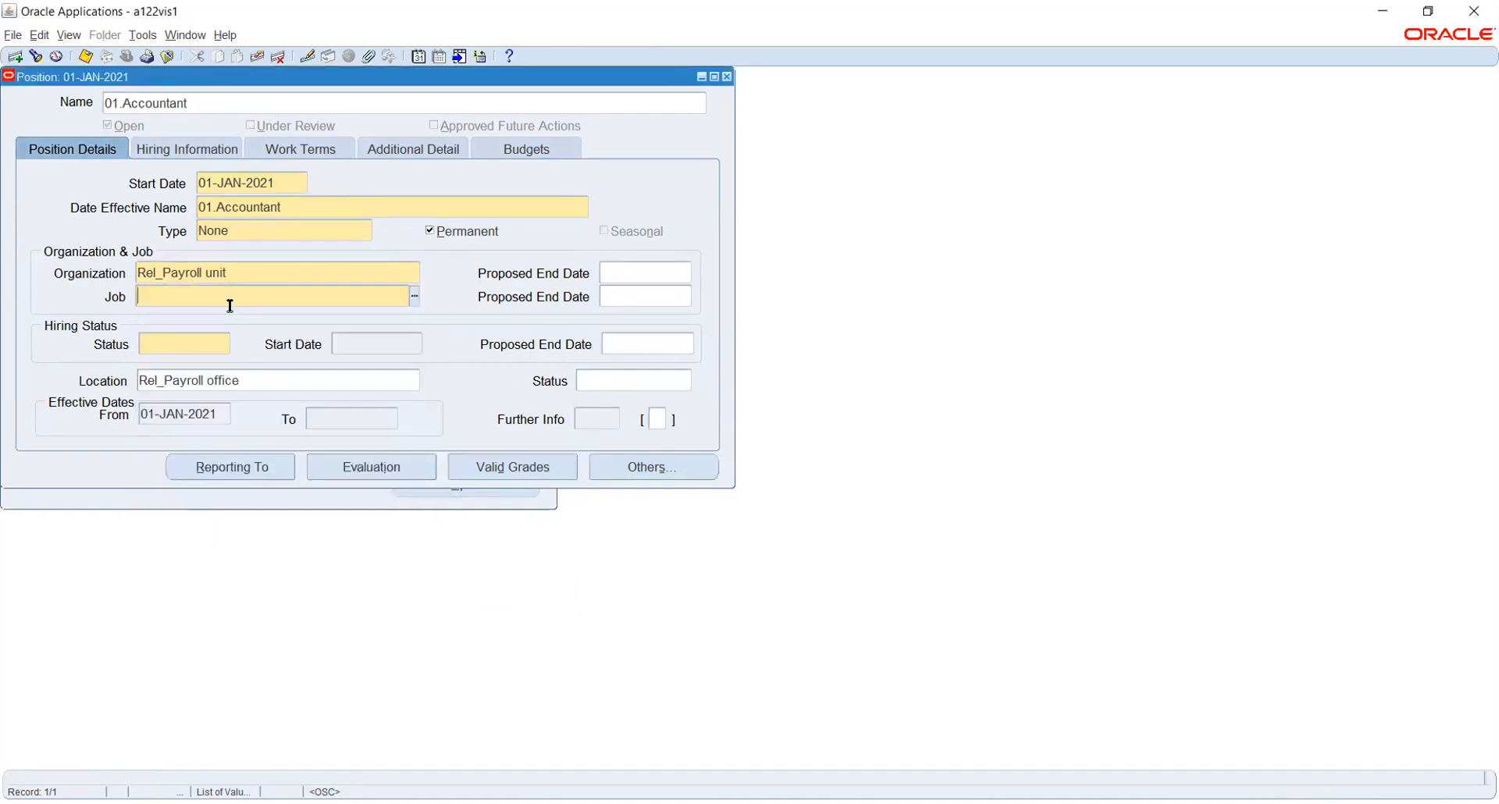
{"action": "type", "text": "01.Accountant"}
{"action": "key", "text": "Tab"}
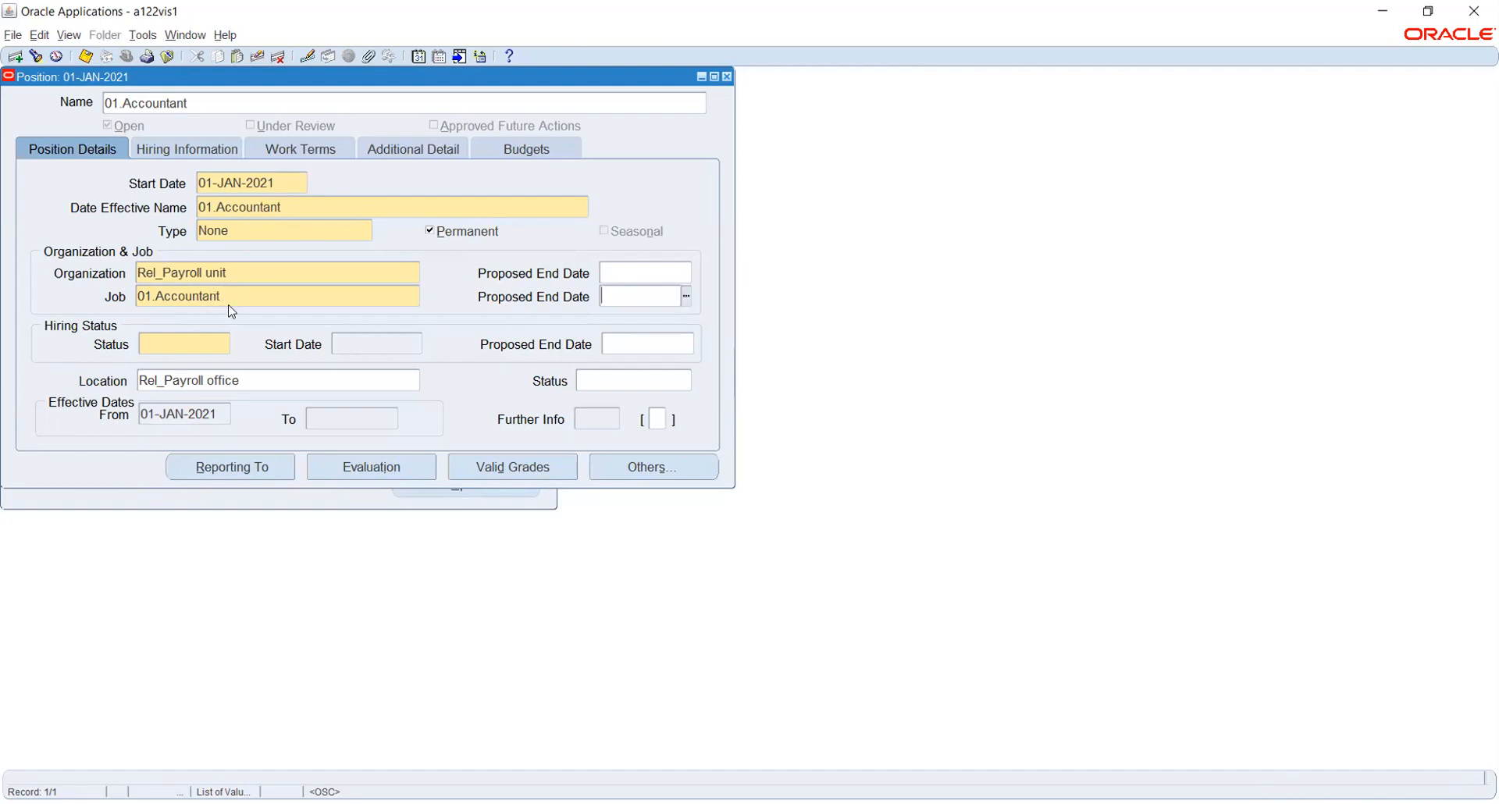
{"action": "left_click", "coordinate": [191, 344]}
{"action": "left_click", "coordinate": [226, 345]}
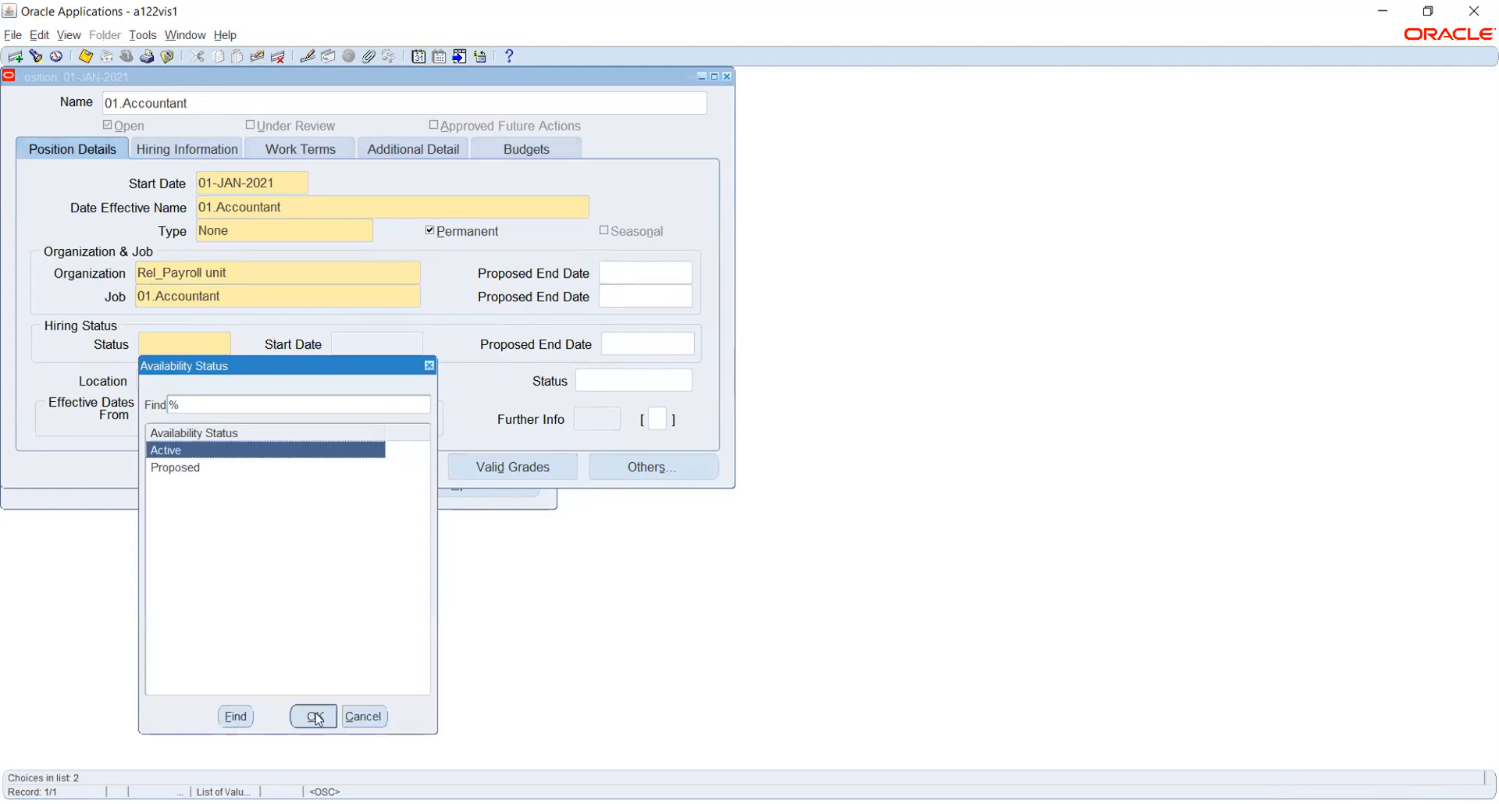
{"action": "left_click", "coordinate": [316, 716]}
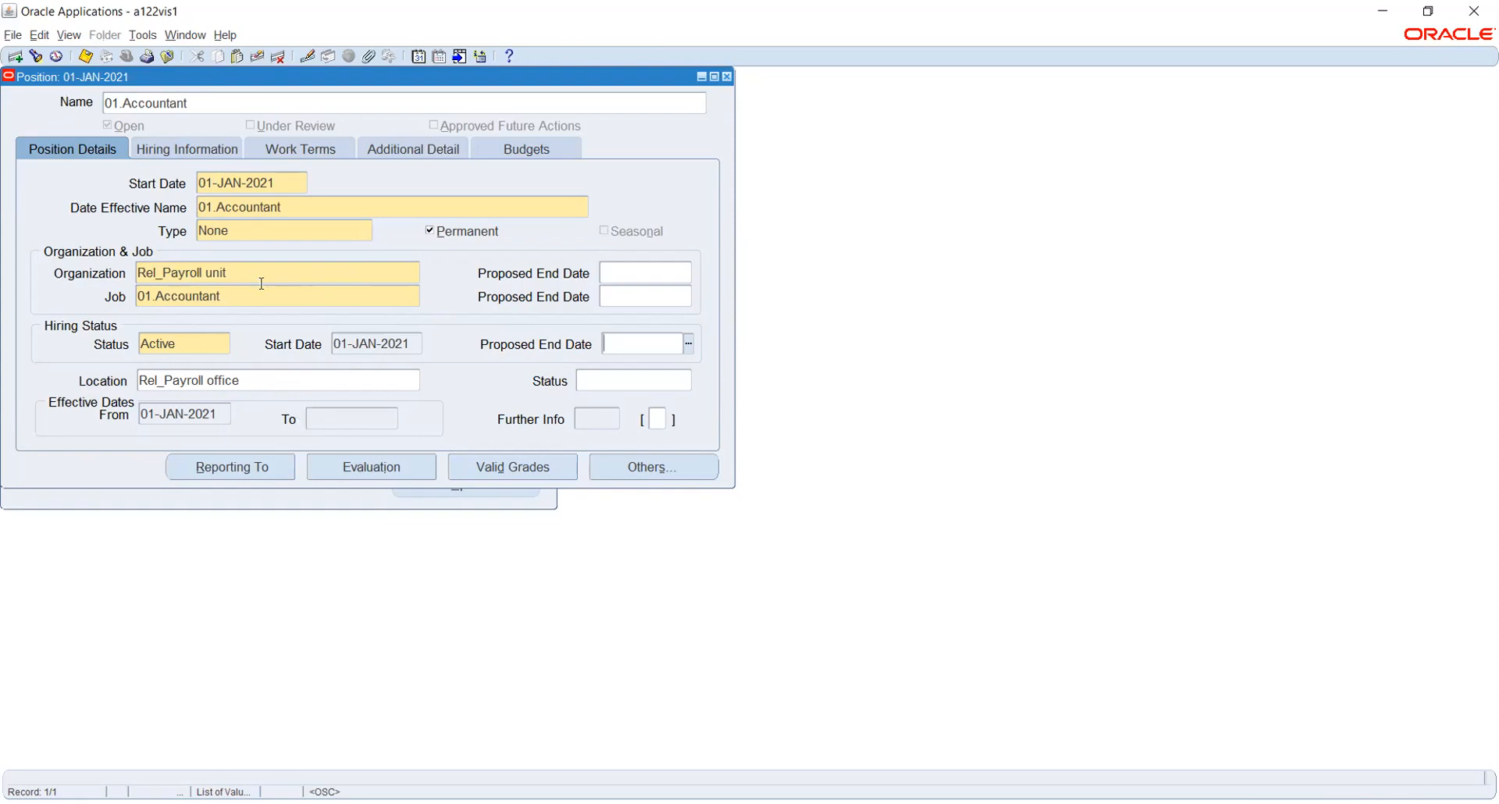
Save the 01.Accountant position record and close the Position form.
{"action": "left_click", "coordinate": [86, 58]}
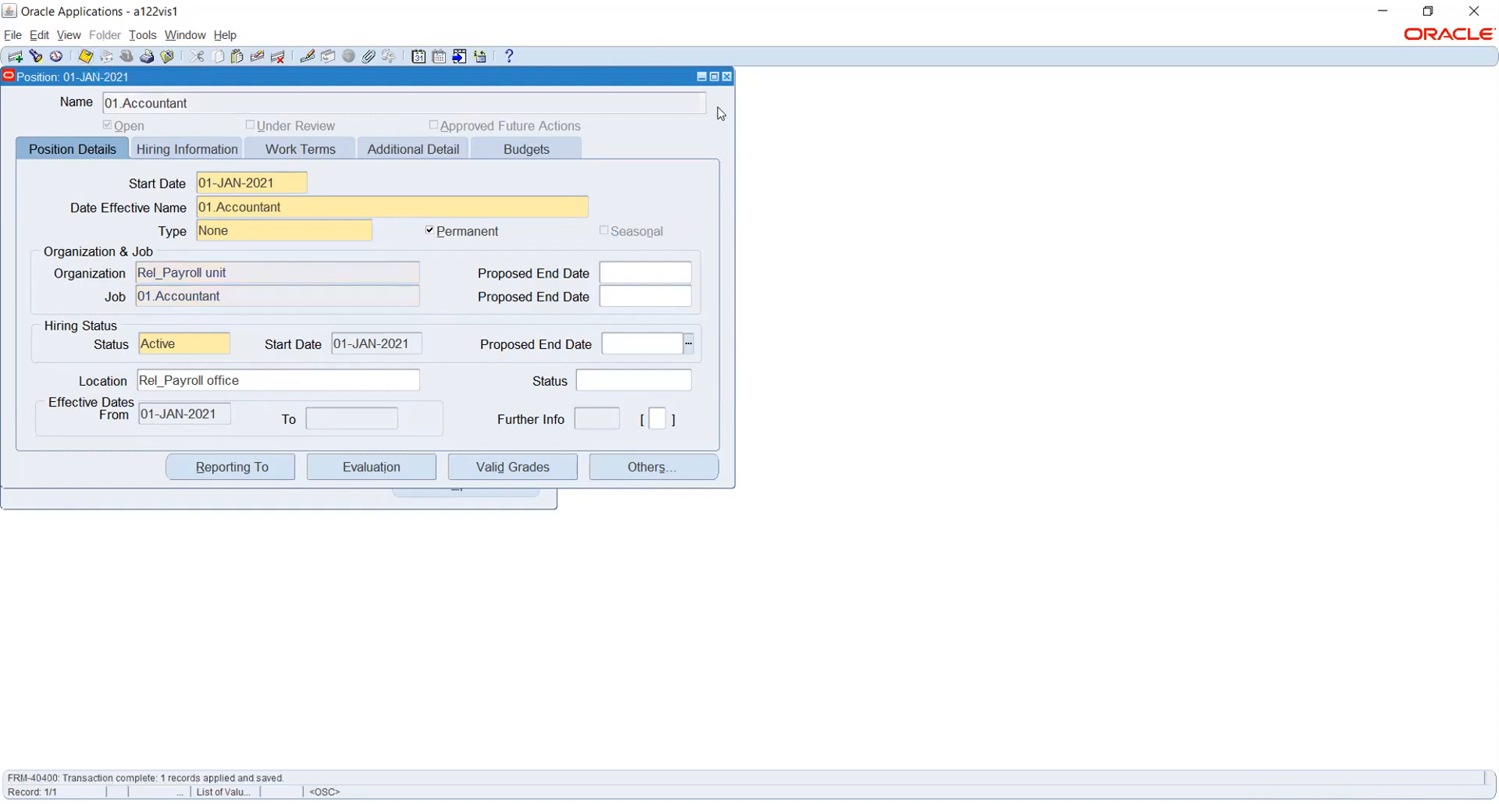
{"action": "left_click", "coordinate": [726, 76]}
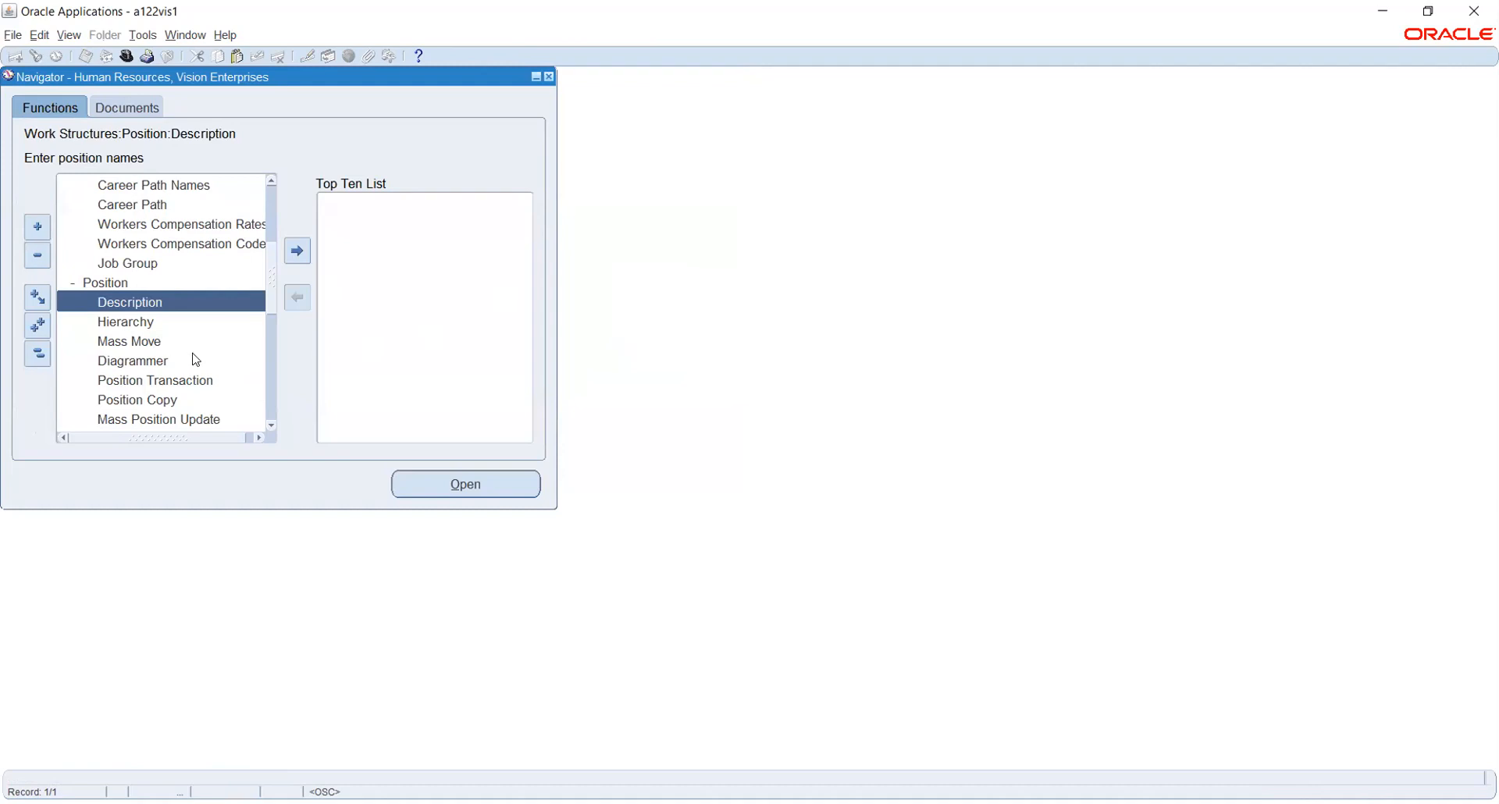
Collapse the Navigator tree and open People: Enter and Maintain, starting a new person record.
{"action": "scroll", "coordinate": [121, 331], "scroll_direction": "down", "scroll_amount": 1}
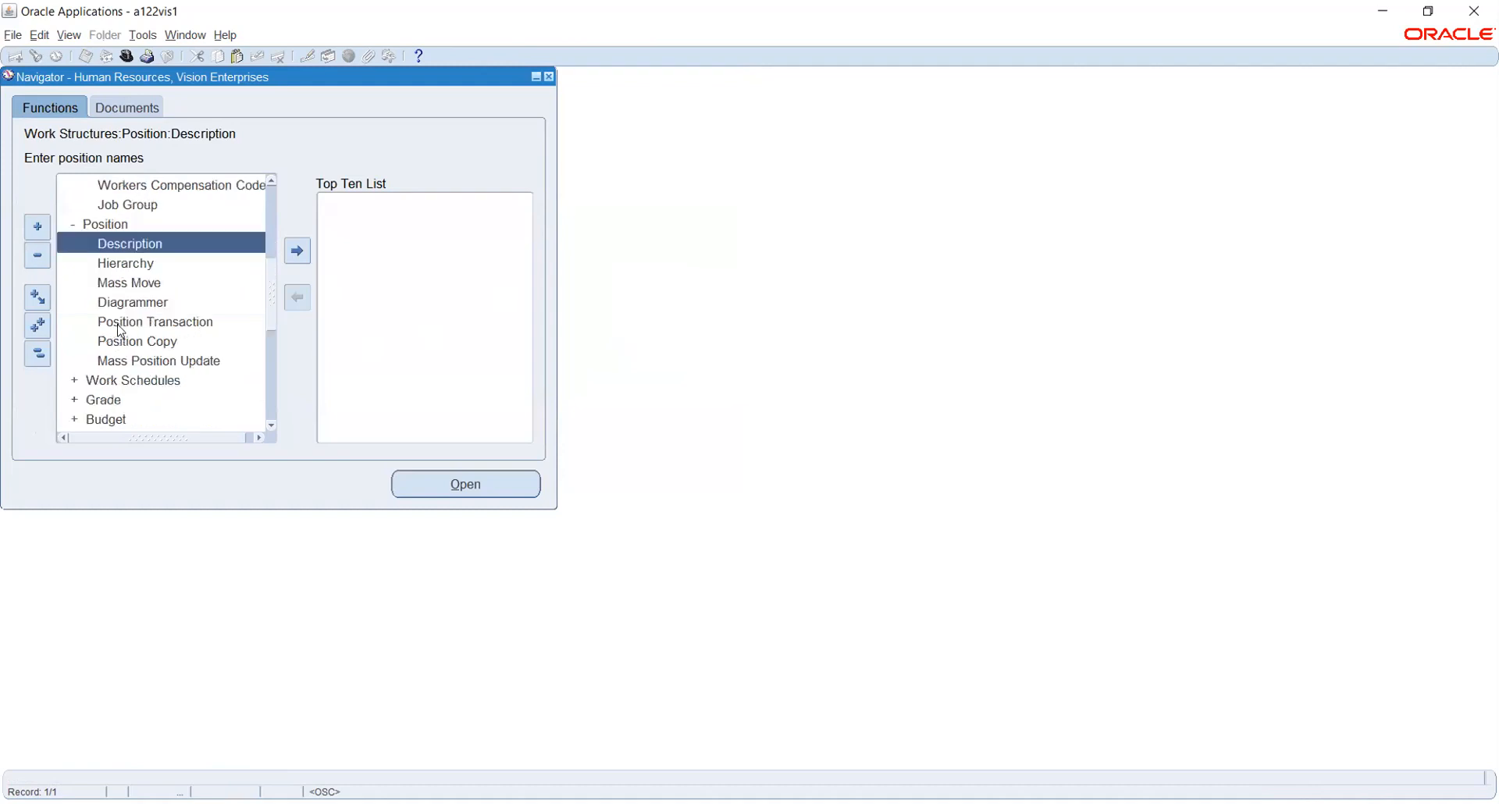
{"action": "left_click", "coordinate": [37, 354]}
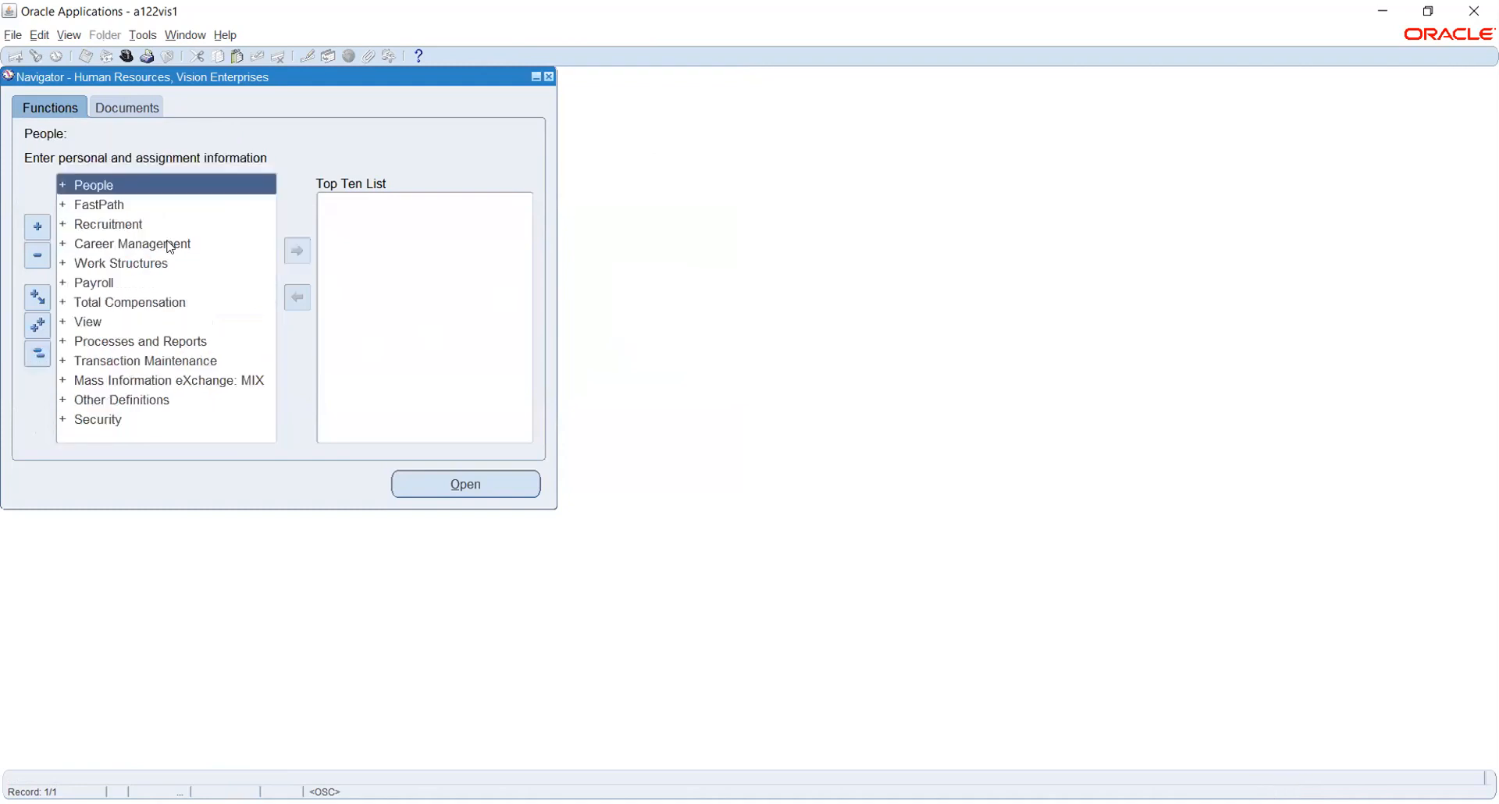
{"action": "double_click", "coordinate": [92, 184]}
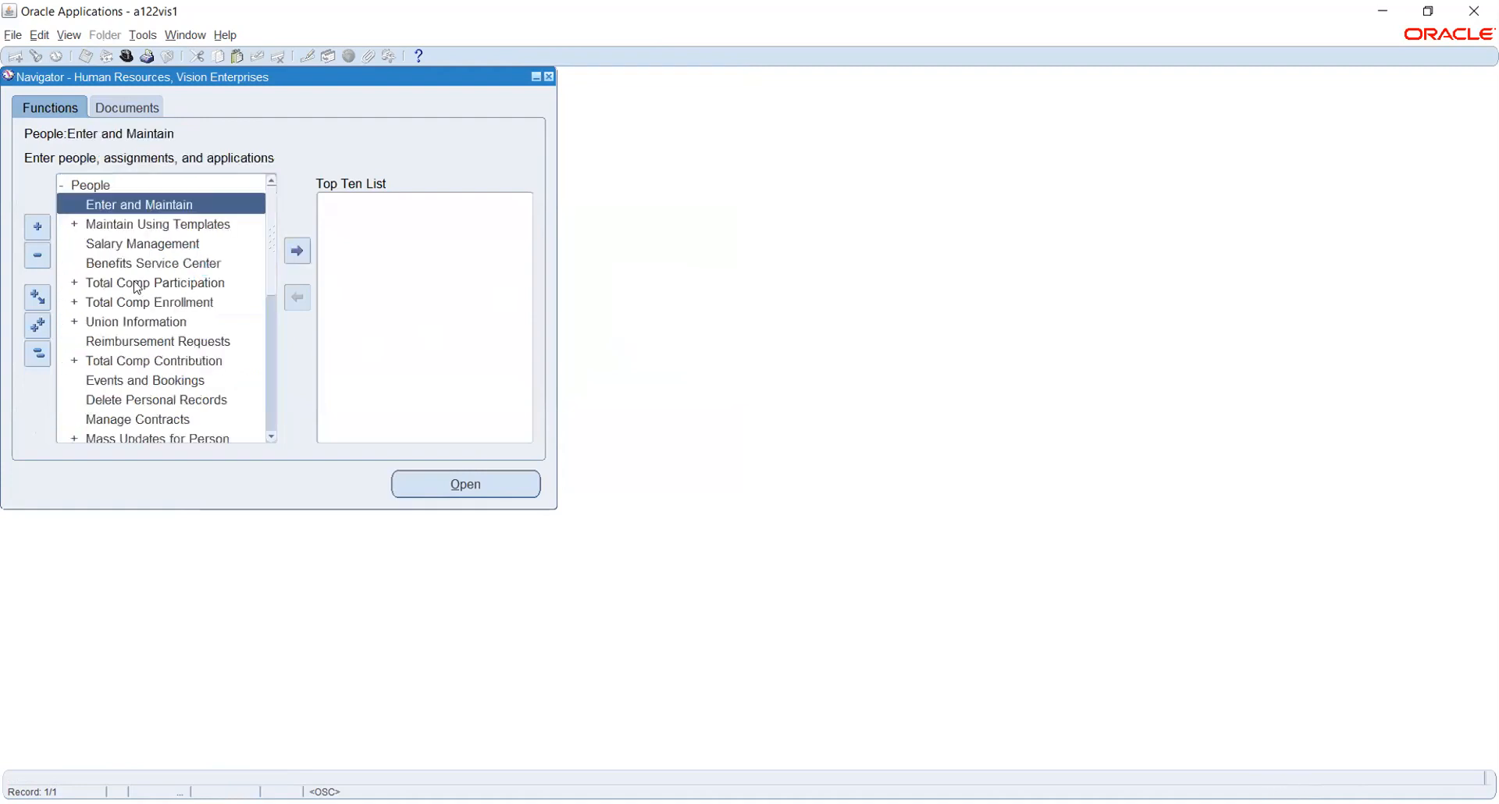
{"action": "double_click", "coordinate": [117, 203]}
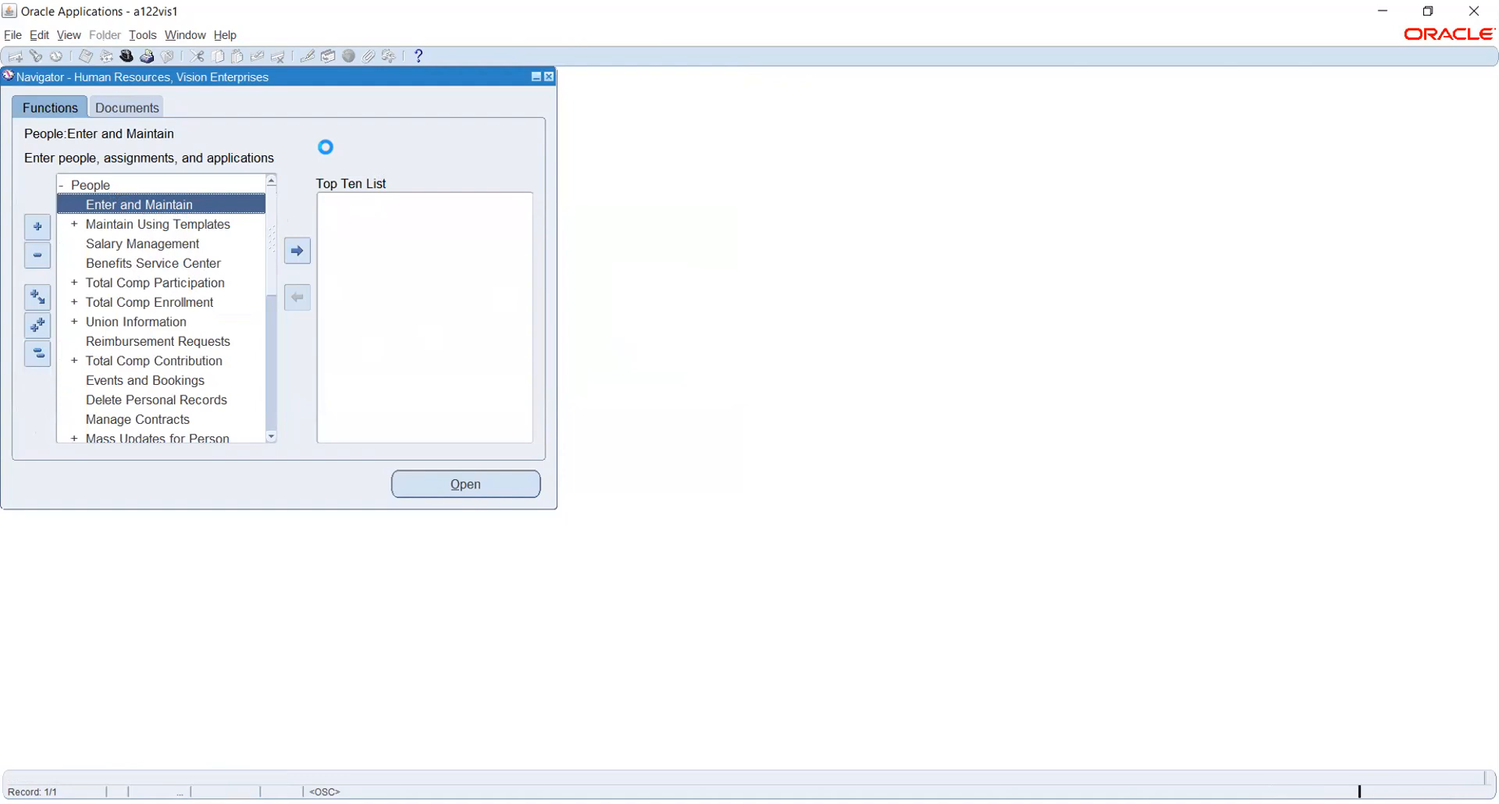
{"action": "left_click", "coordinate": [401, 399]}
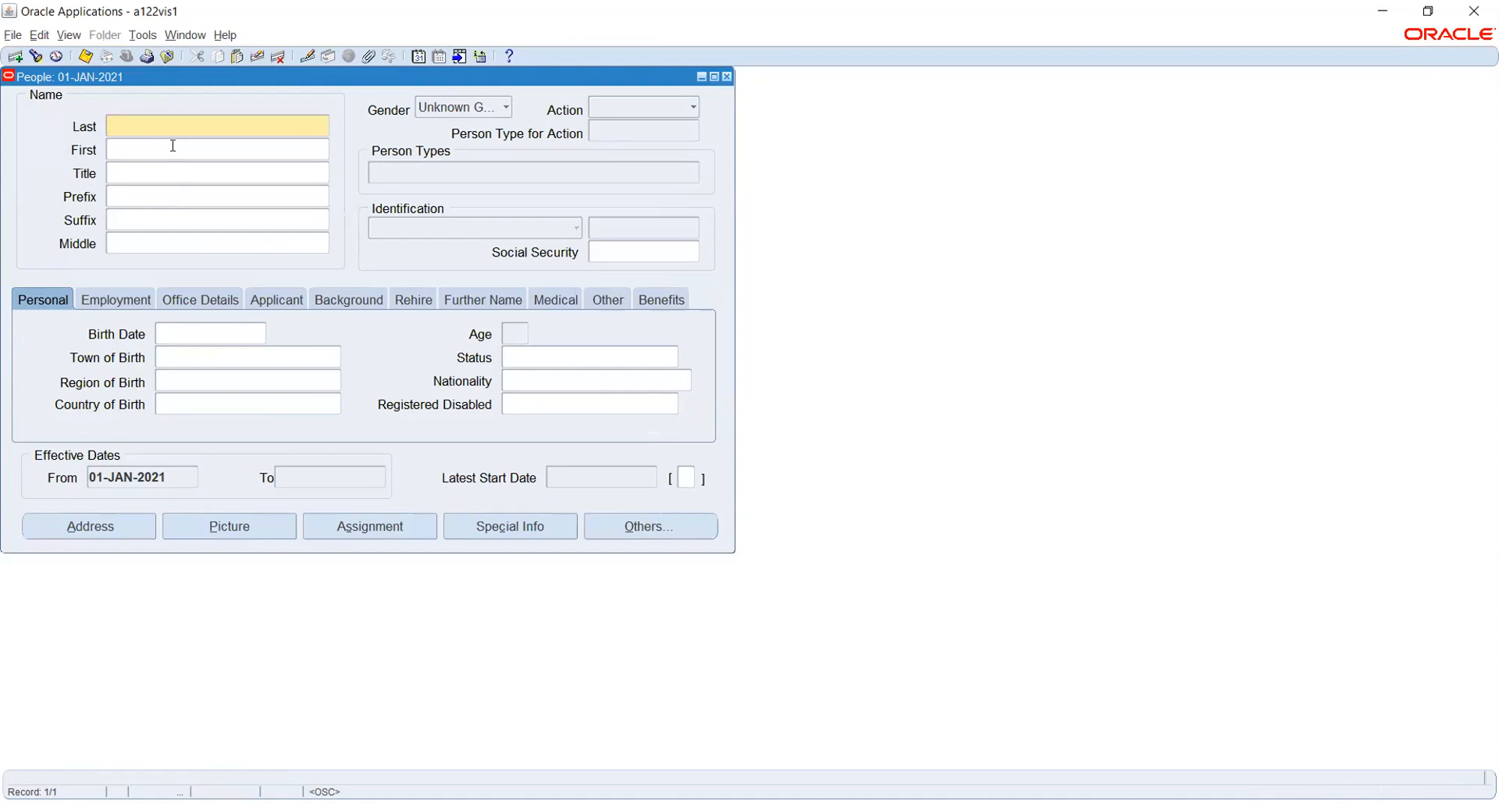
Enter the new person's last name and set the gender to Male.
{"action": "type", "text": "RK Ravi"}
{"action": "left_click", "coordinate": [448, 106]}
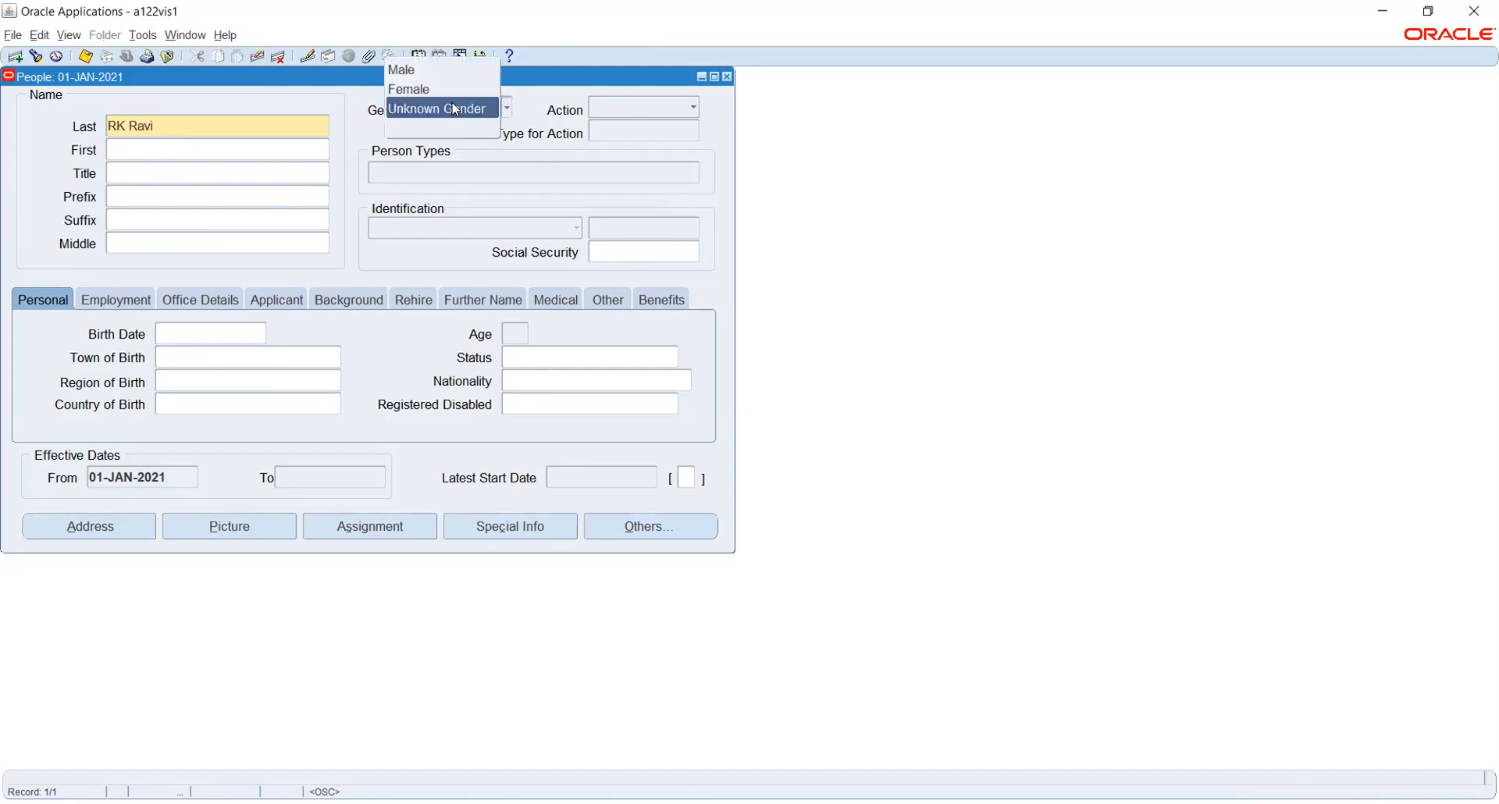
{"action": "left_click", "coordinate": [445, 71]}
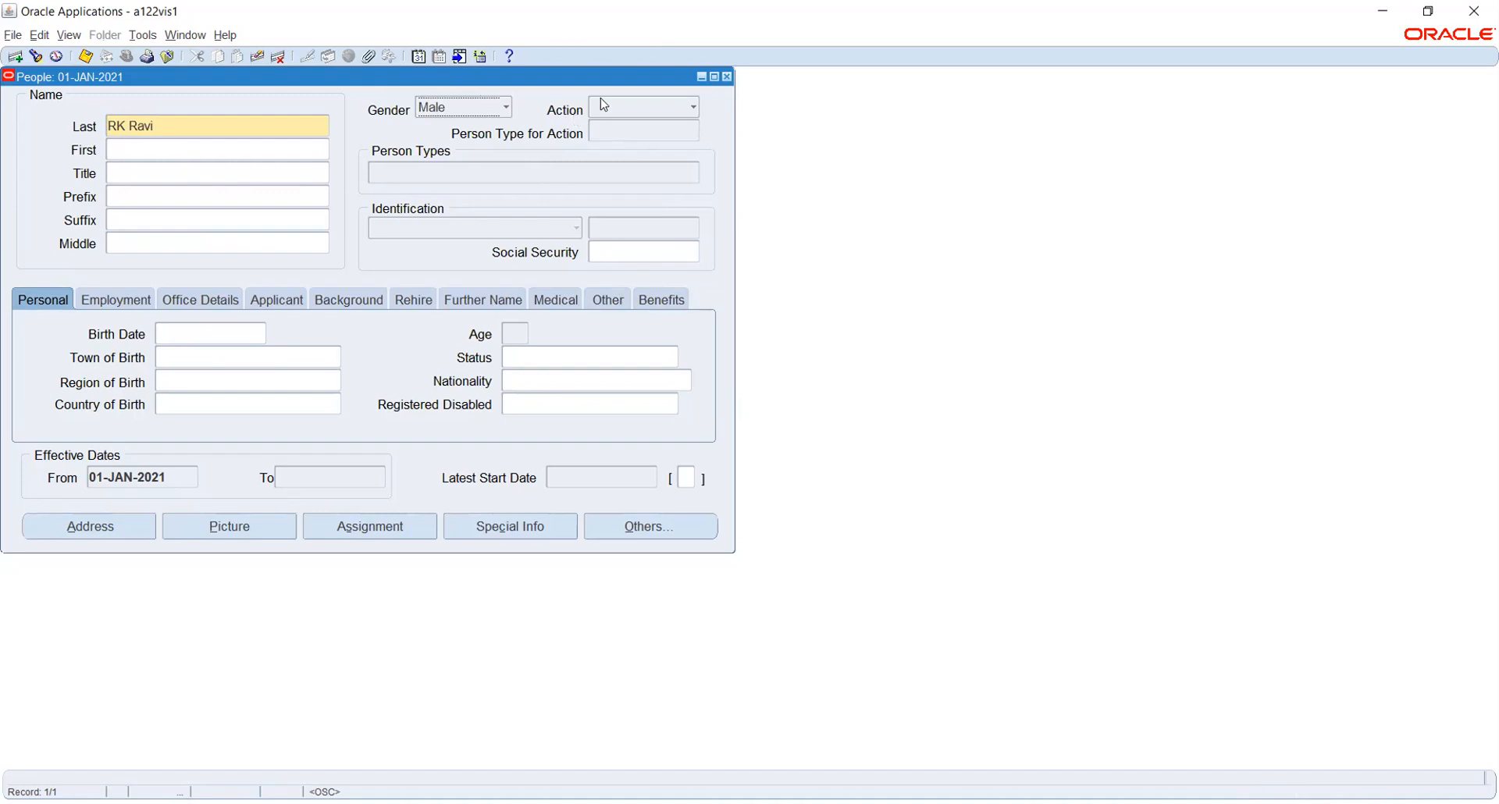
Choose the Create Employment action with person type Employee.
{"action": "left_click", "coordinate": [634, 116]}
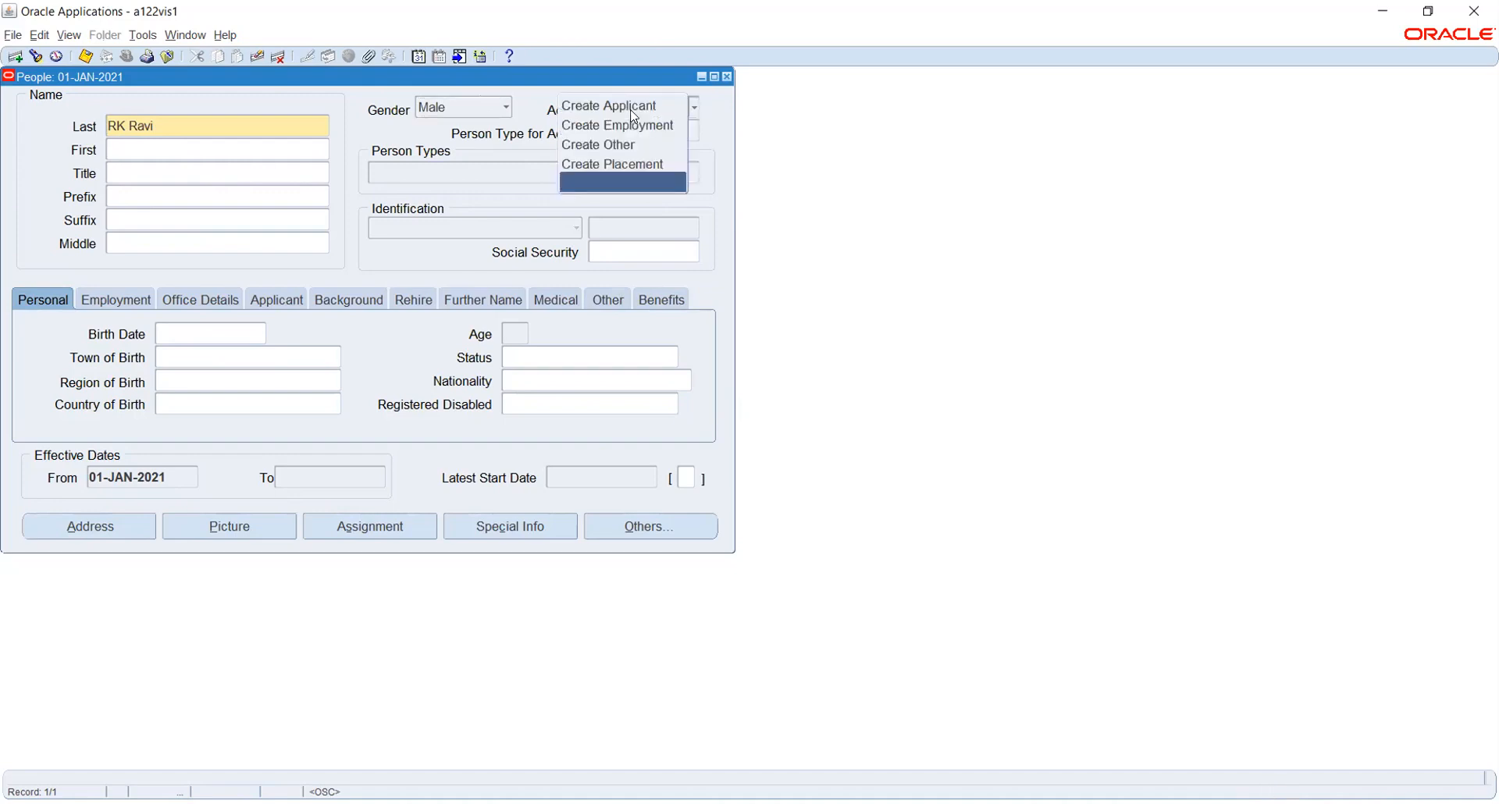
{"action": "left_click", "coordinate": [631, 125]}
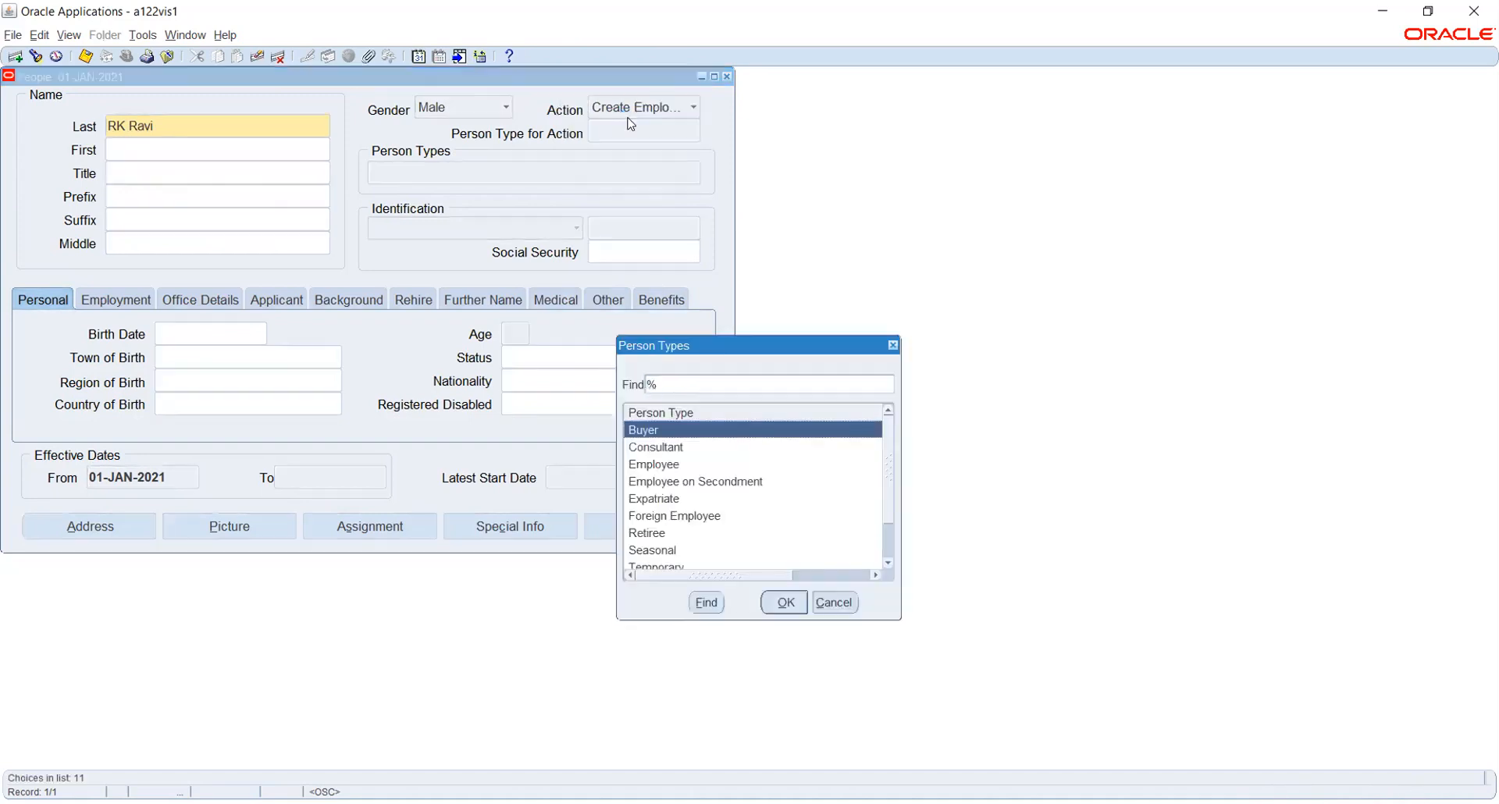
{"action": "left_click", "coordinate": [682, 465]}
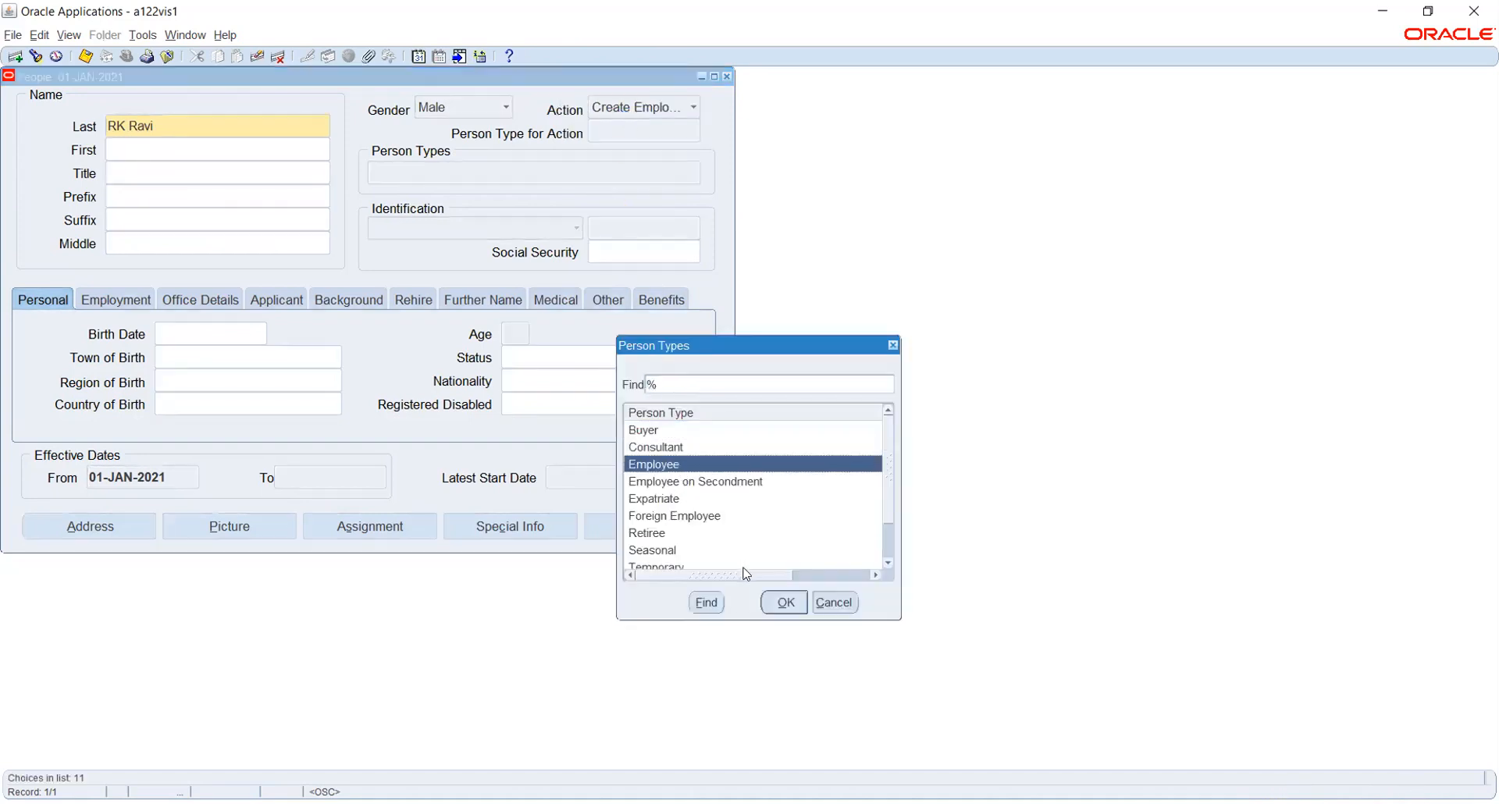
{"action": "left_click", "coordinate": [785, 603]}
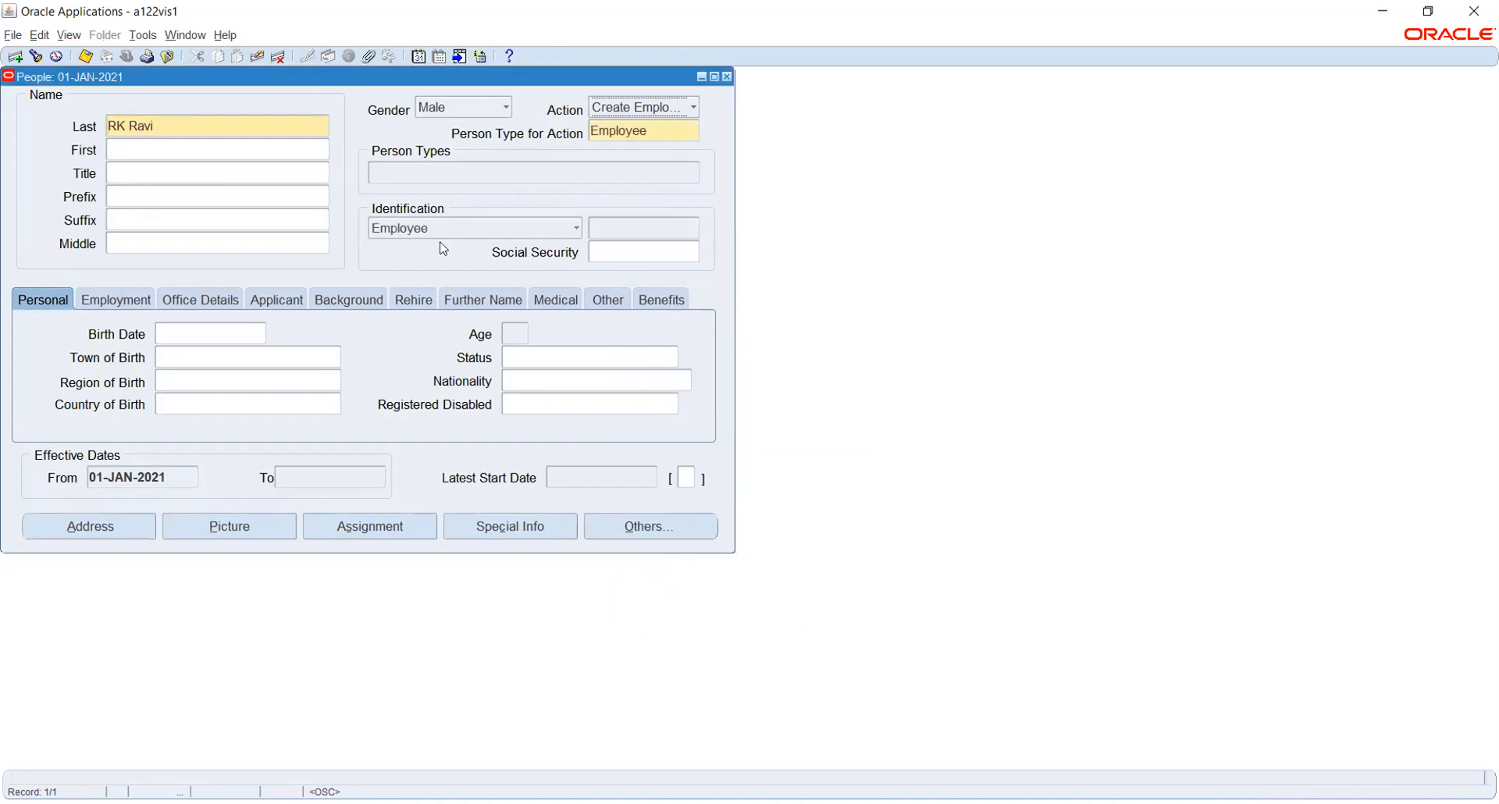
Pick 01-JAN-2021 as the birth date and keep Create Employment as the action.
{"action": "left_click", "coordinate": [217, 331]}
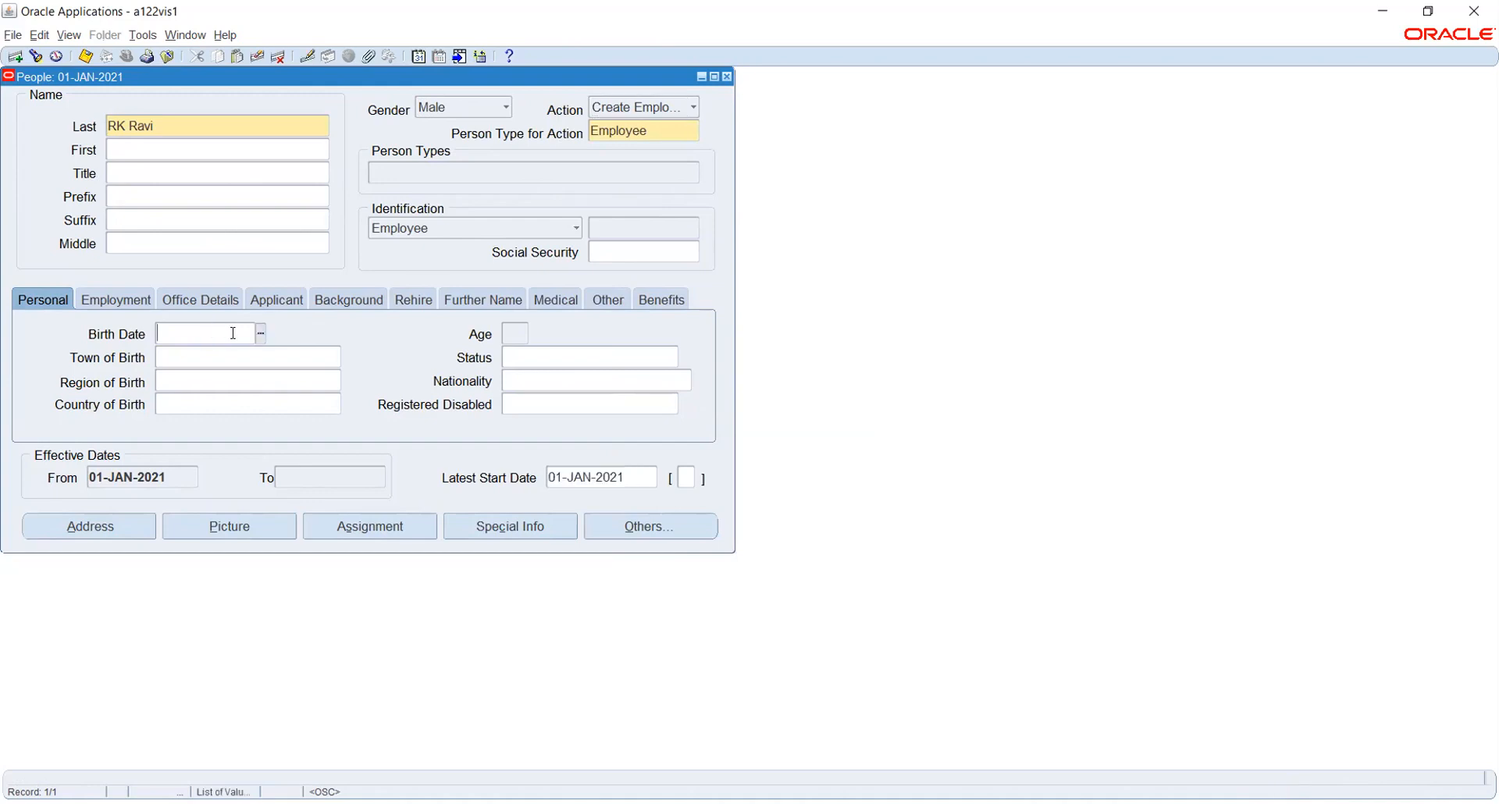
{"action": "left_click", "coordinate": [260, 334]}
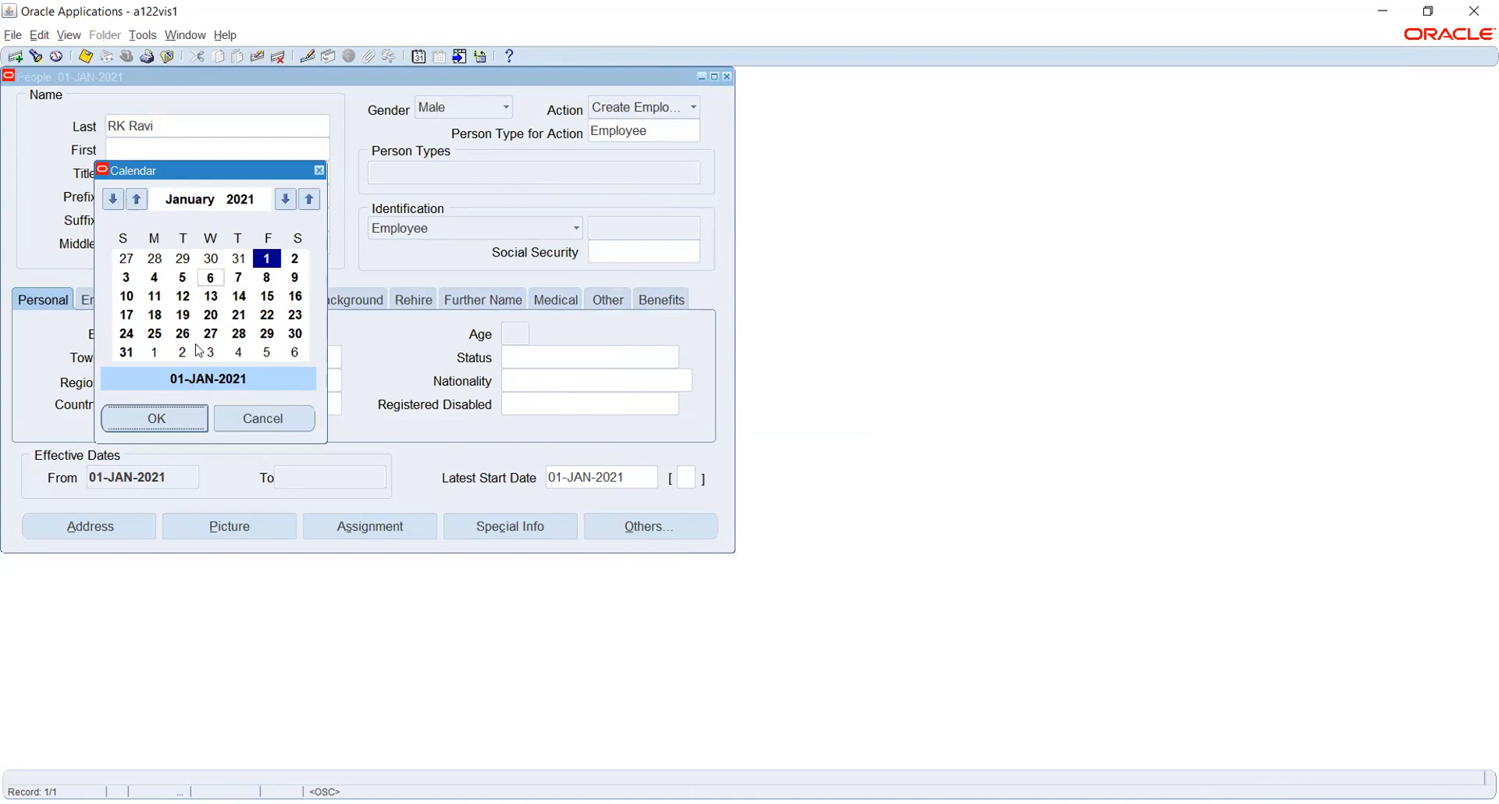
{"action": "left_click", "coordinate": [157, 422]}
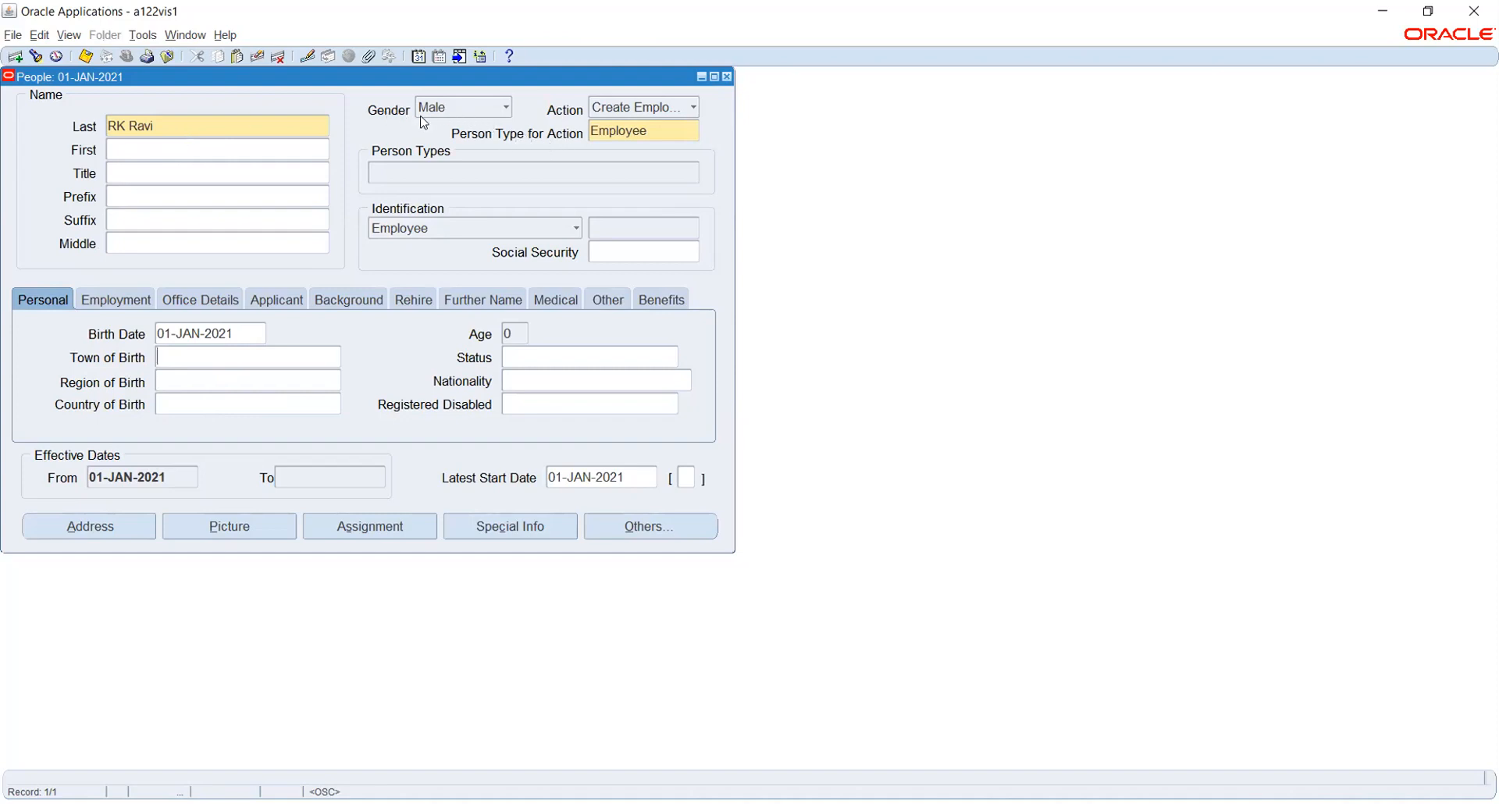
{"action": "left_click", "coordinate": [631, 109]}
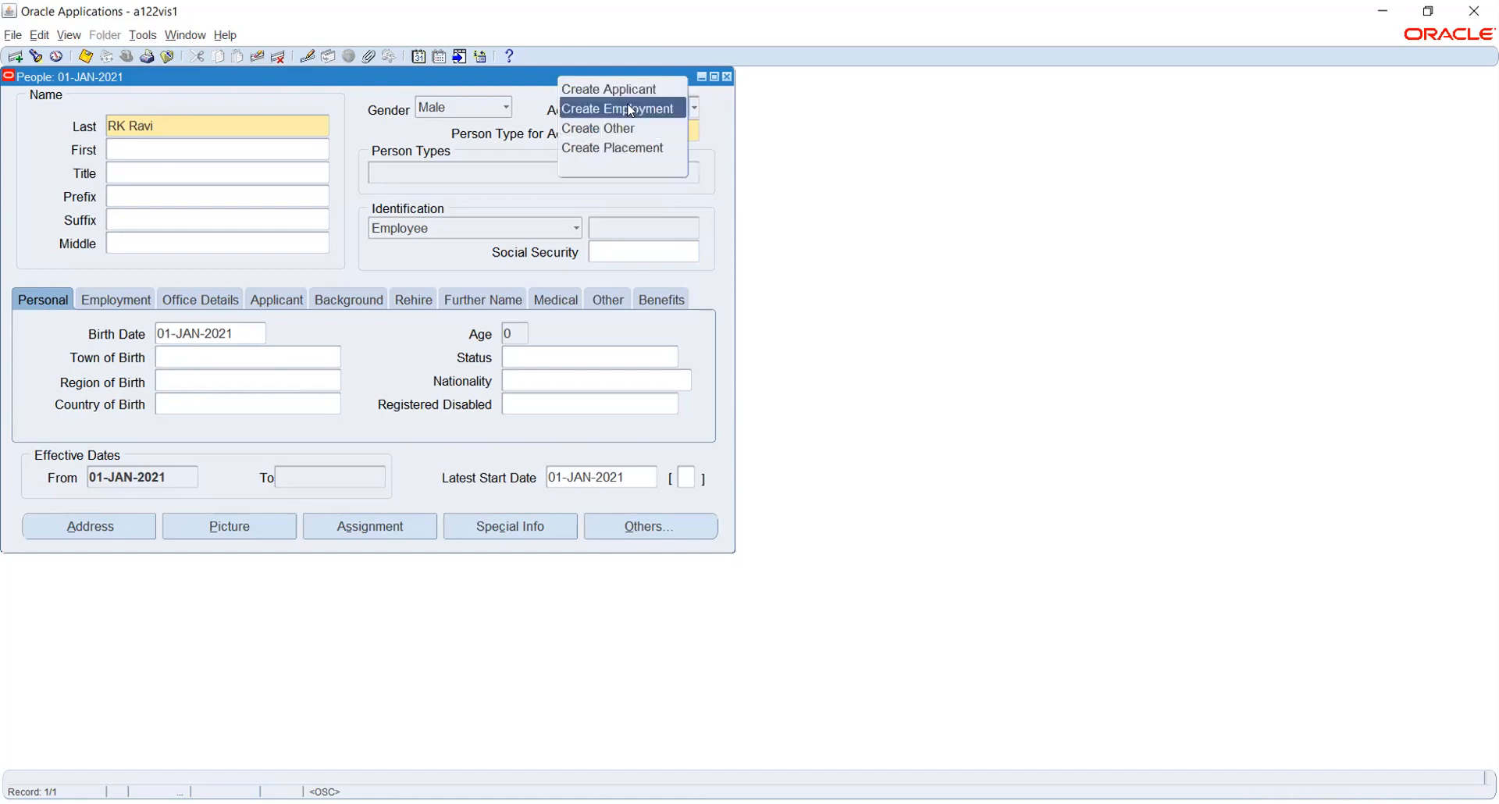
{"action": "left_click", "coordinate": [712, 101]}
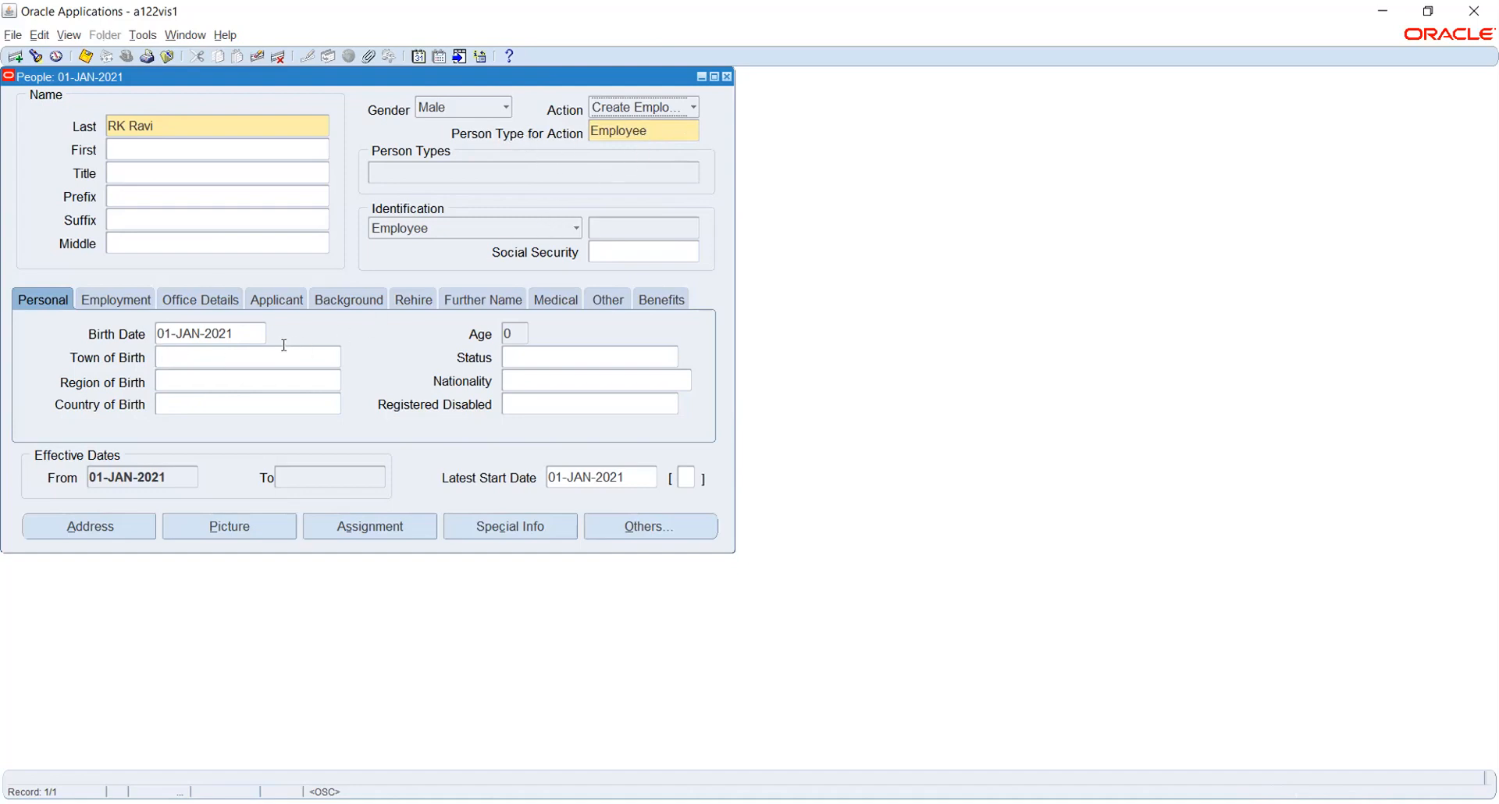
Replace the birth date with 01-JAN-1980 so the age reads 41.
{"action": "left_click", "coordinate": [250, 330]}
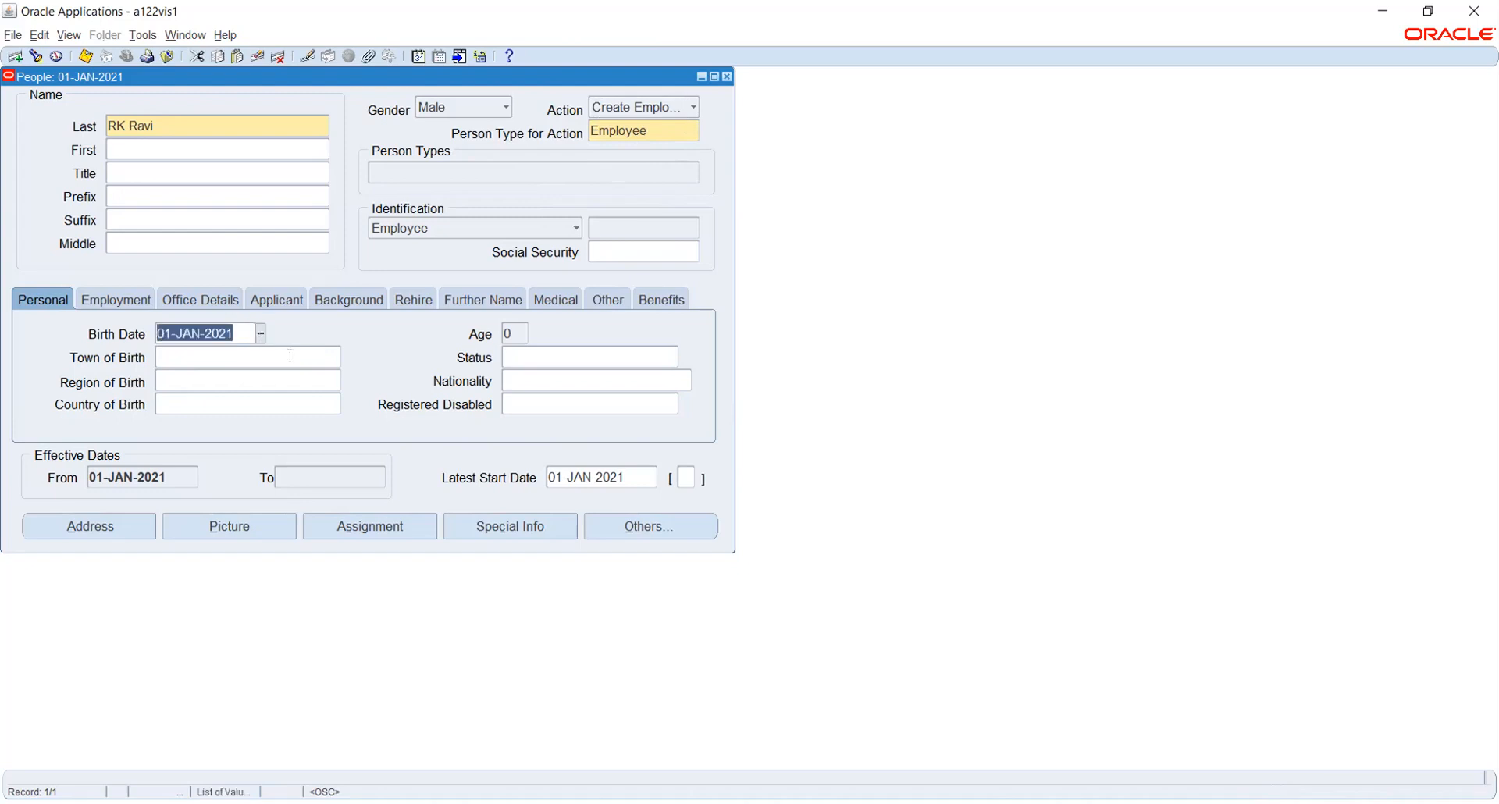
{"action": "type", "text": "1-JAN-"}
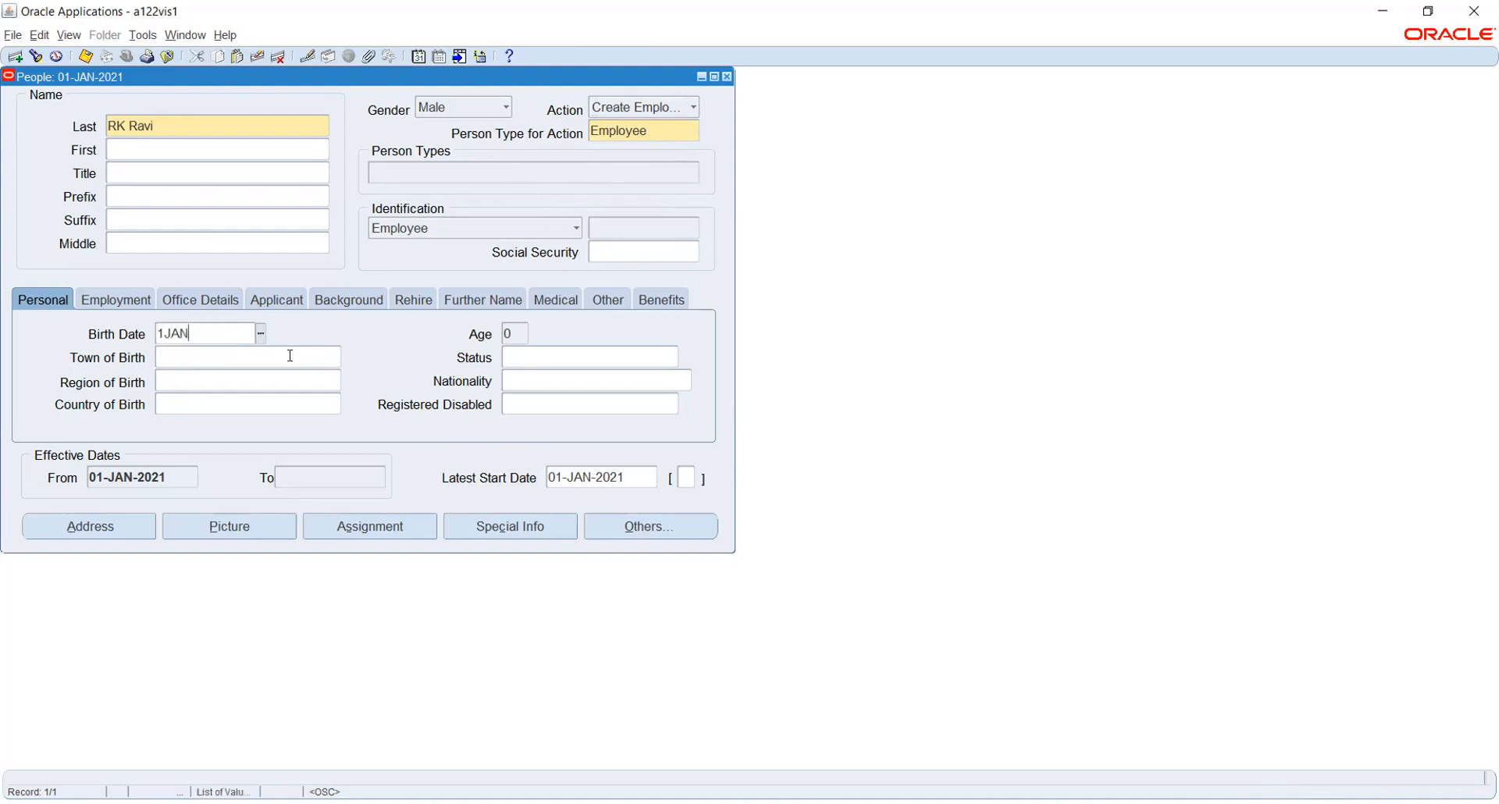
{"action": "type", "text": "1980"}
{"action": "left_click", "coordinate": [290, 355]}
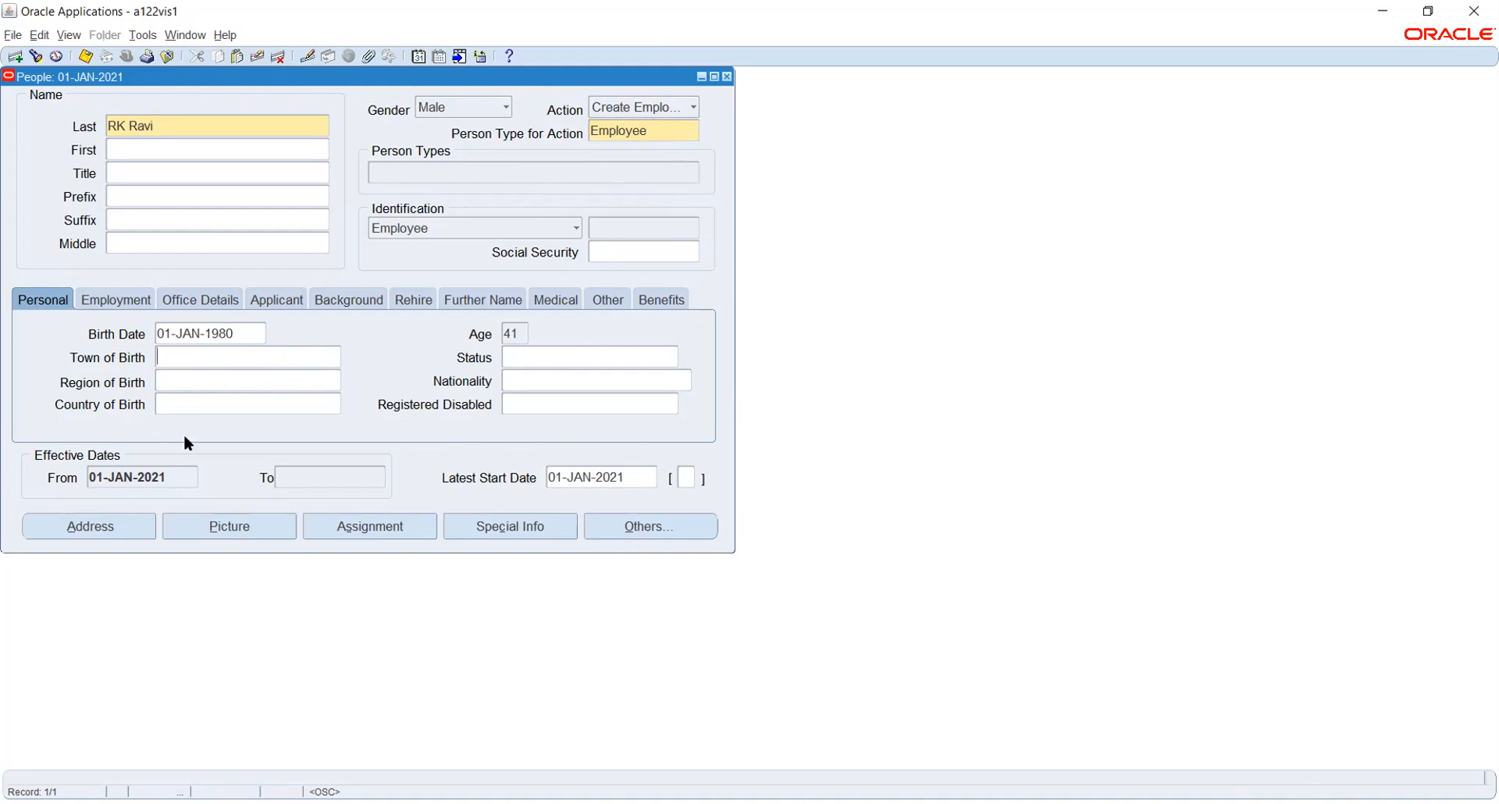
{"action": "left_click", "coordinate": [348, 526]}
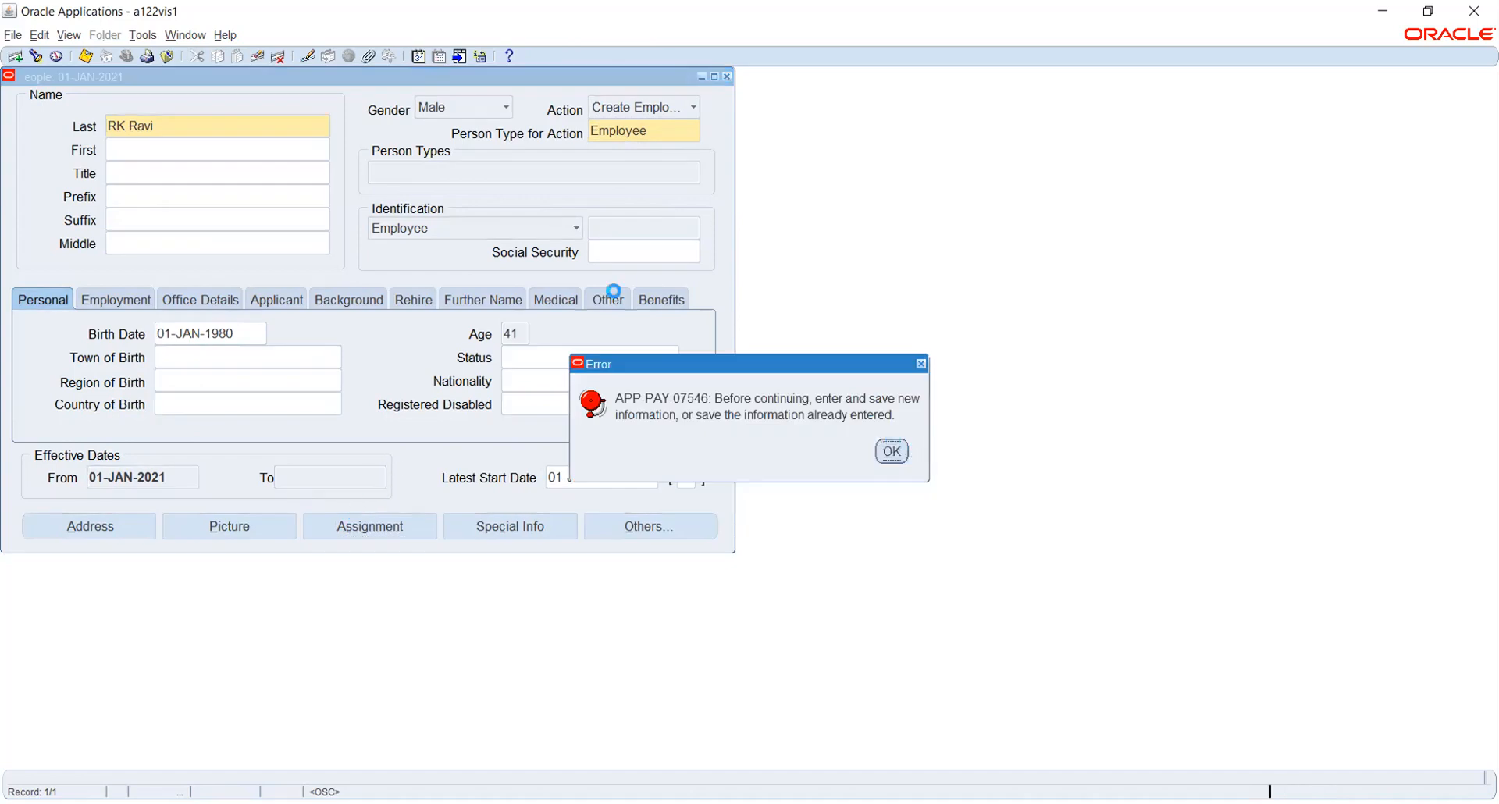
Save the employee record, dismissing the missing Social Security number note, and open Assignment.
{"action": "key", "text": "Return"}
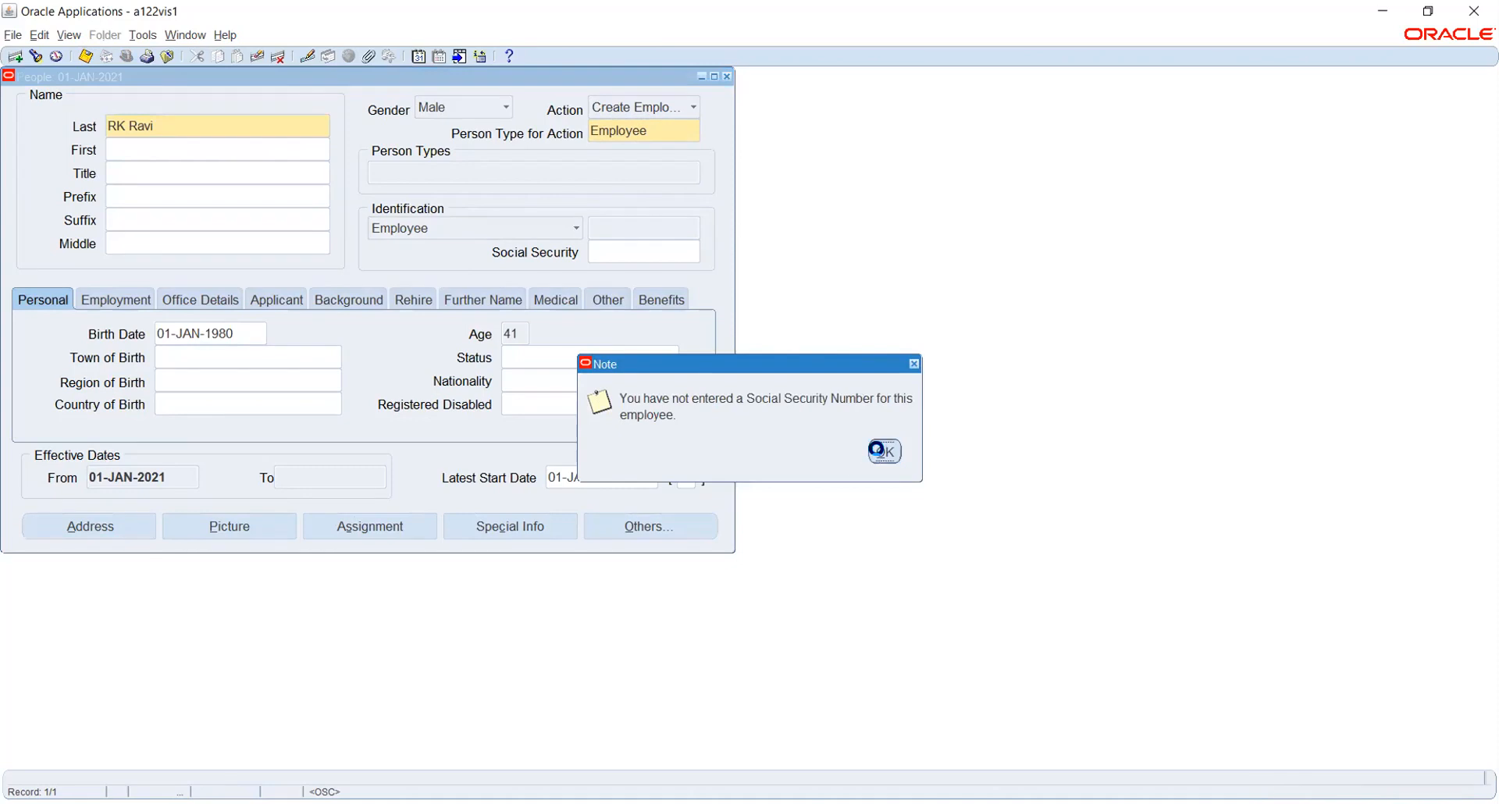
{"action": "left_click", "coordinate": [879, 451]}
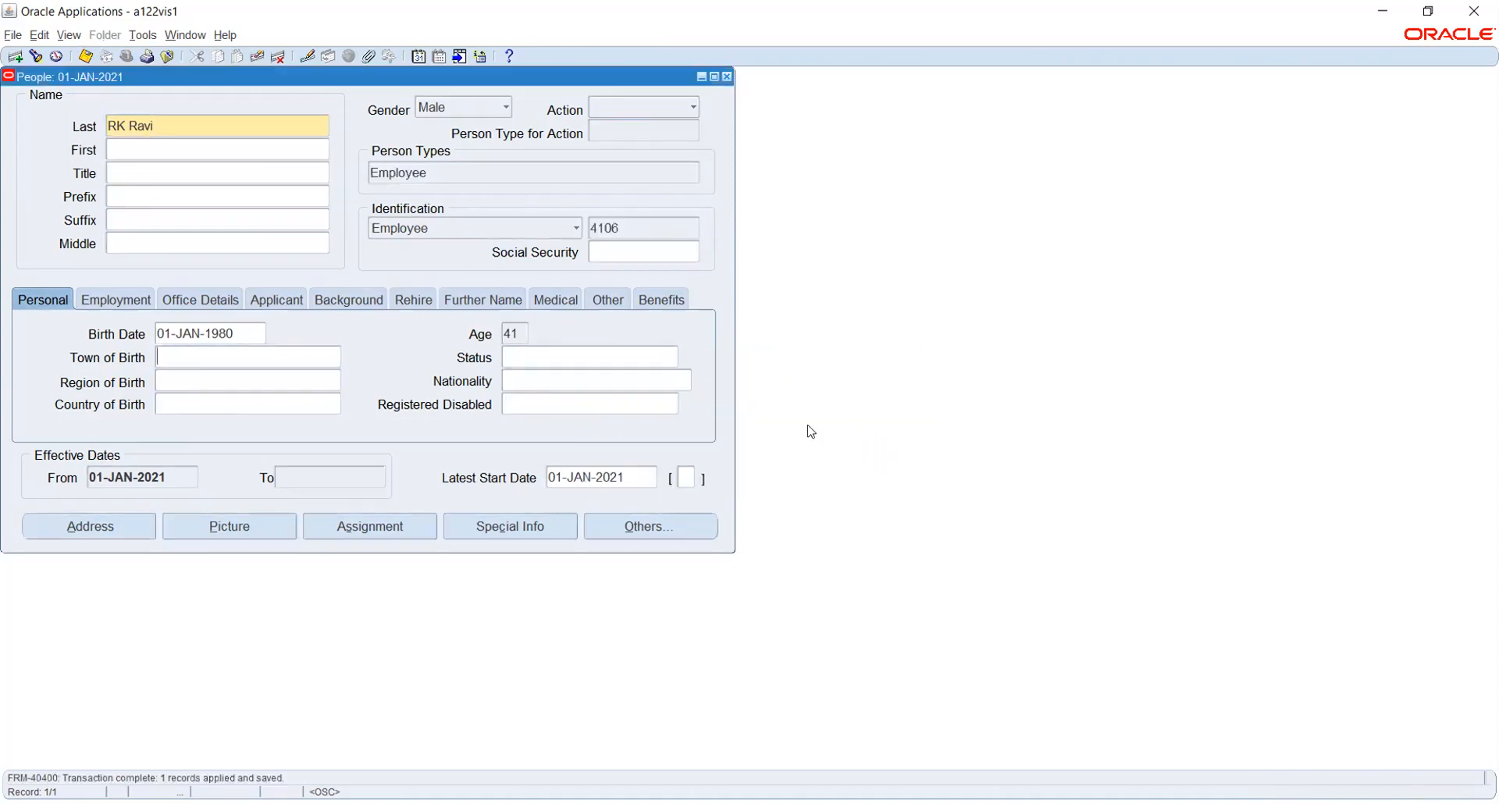
{"action": "left_click", "coordinate": [362, 524]}
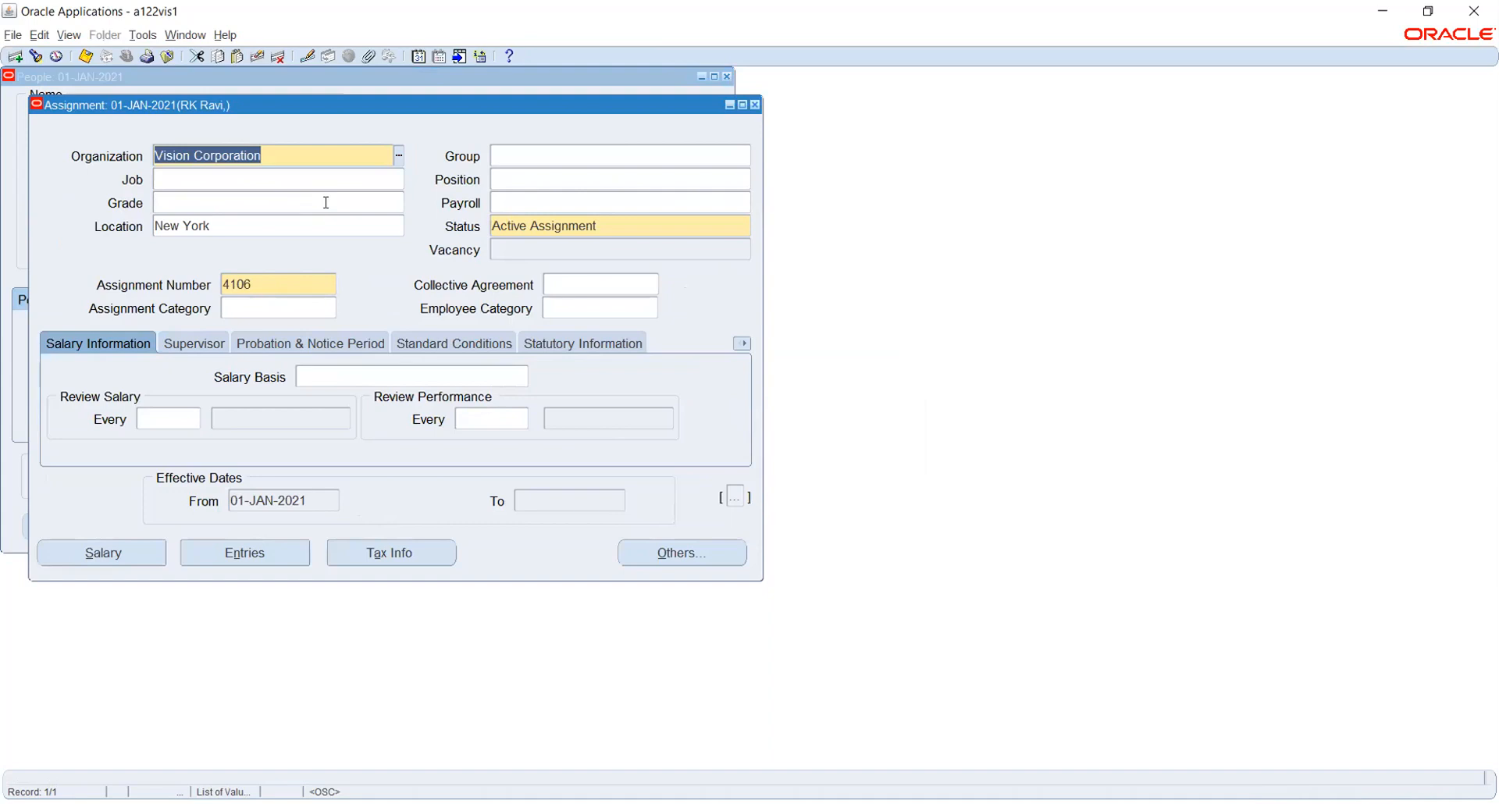
Correct the assignment organization to Rel_Payroll unit, leaving the people group empty.
{"action": "type", "text": "rel"}
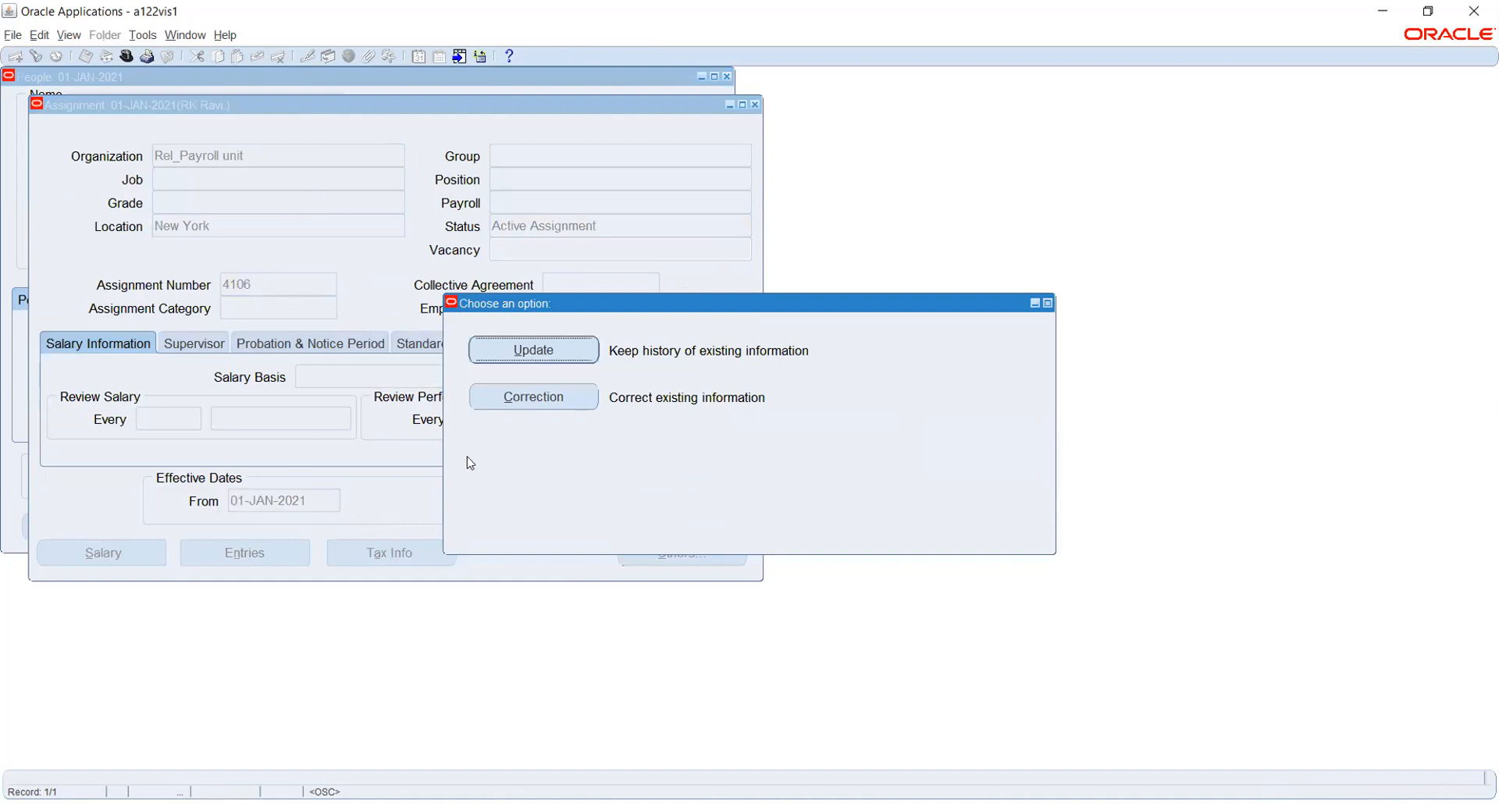
{"action": "left_click", "coordinate": [538, 396]}
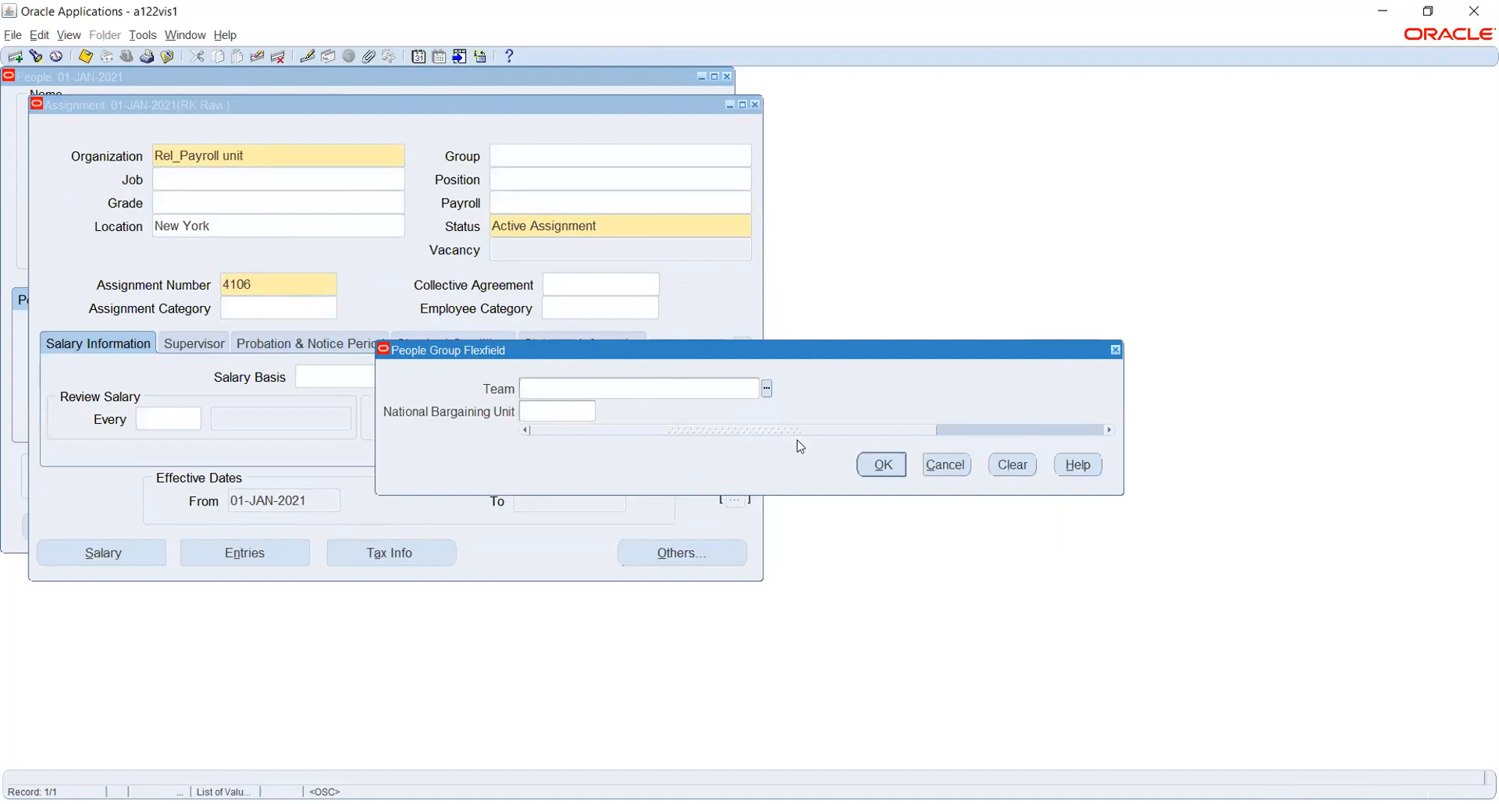
{"action": "left_click", "coordinate": [872, 463]}
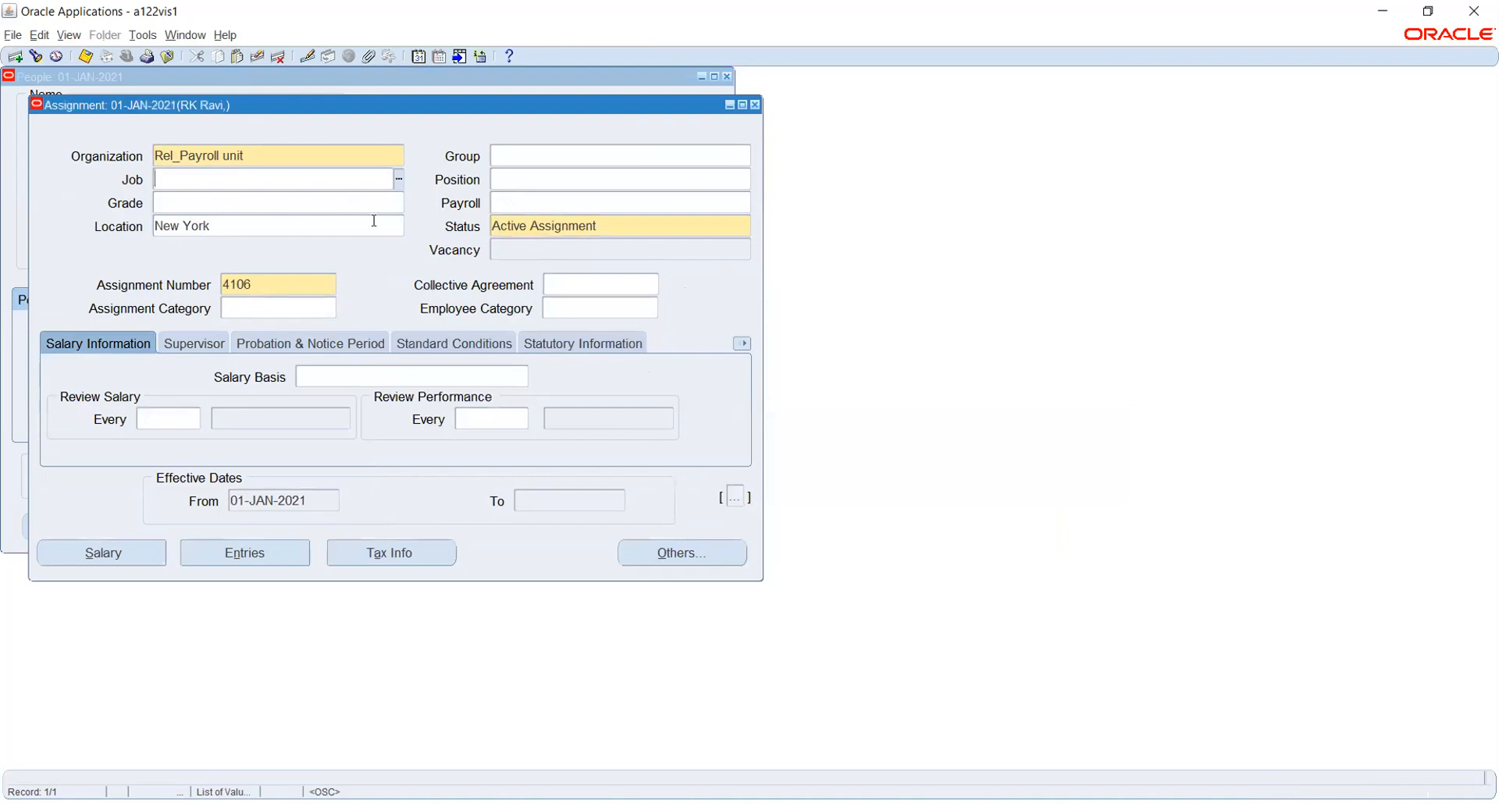
Set job and position to 01.Accountant and accept the position's default values.
{"action": "left_click", "coordinate": [399, 180]}
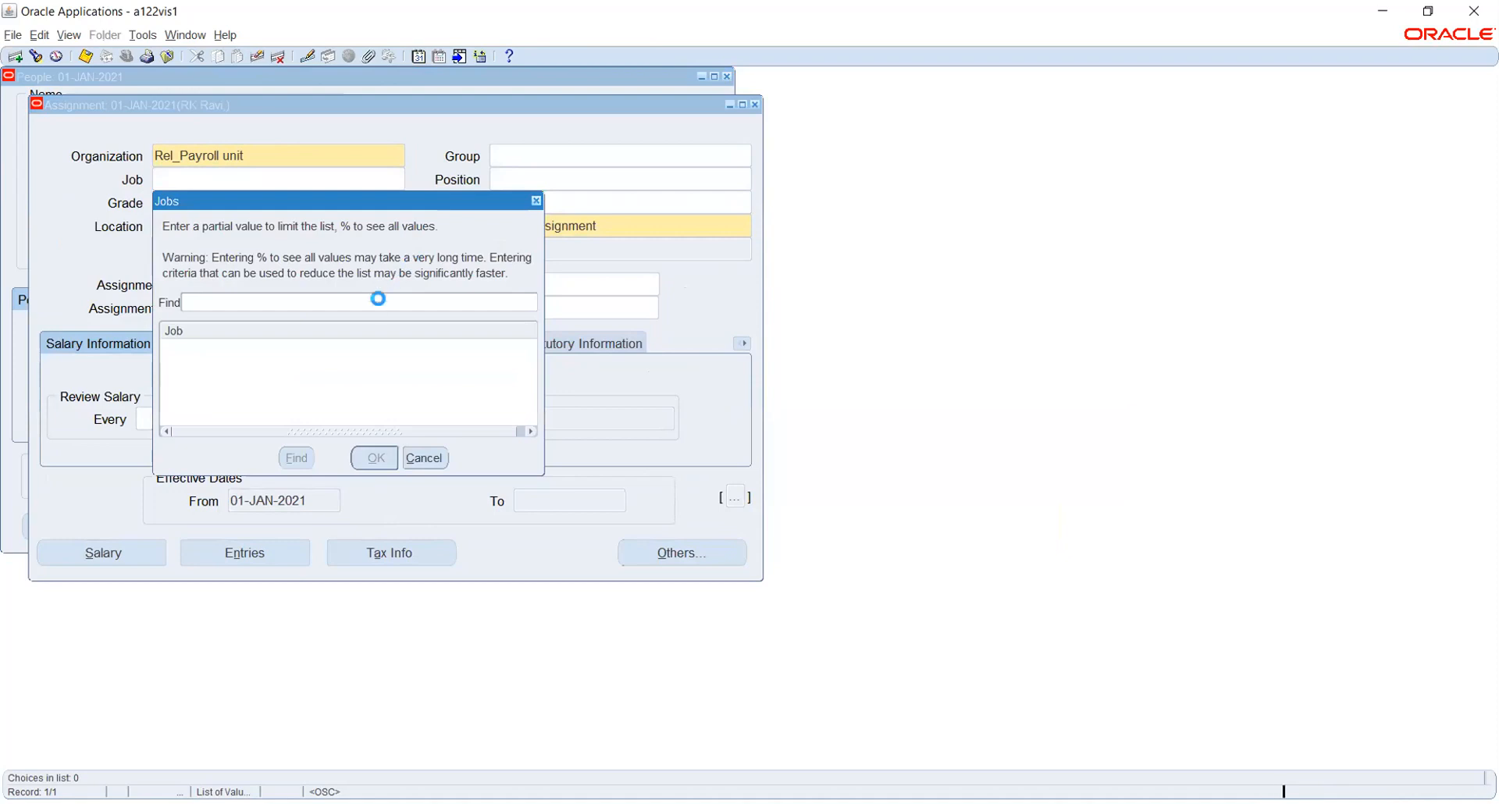
{"action": "type", "text": "%"}
{"action": "key", "text": "Return"}
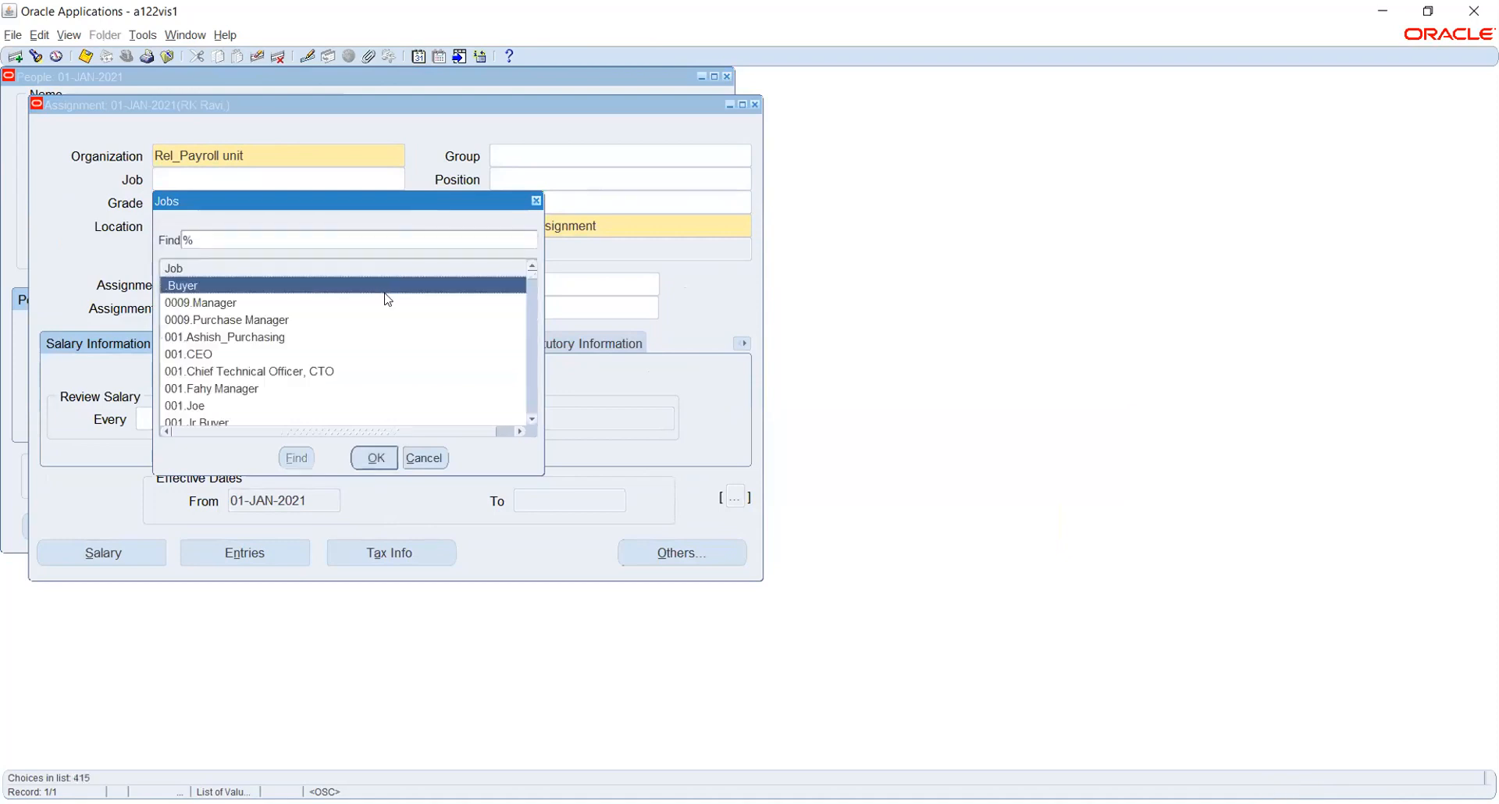
{"action": "left_click", "coordinate": [438, 458]}
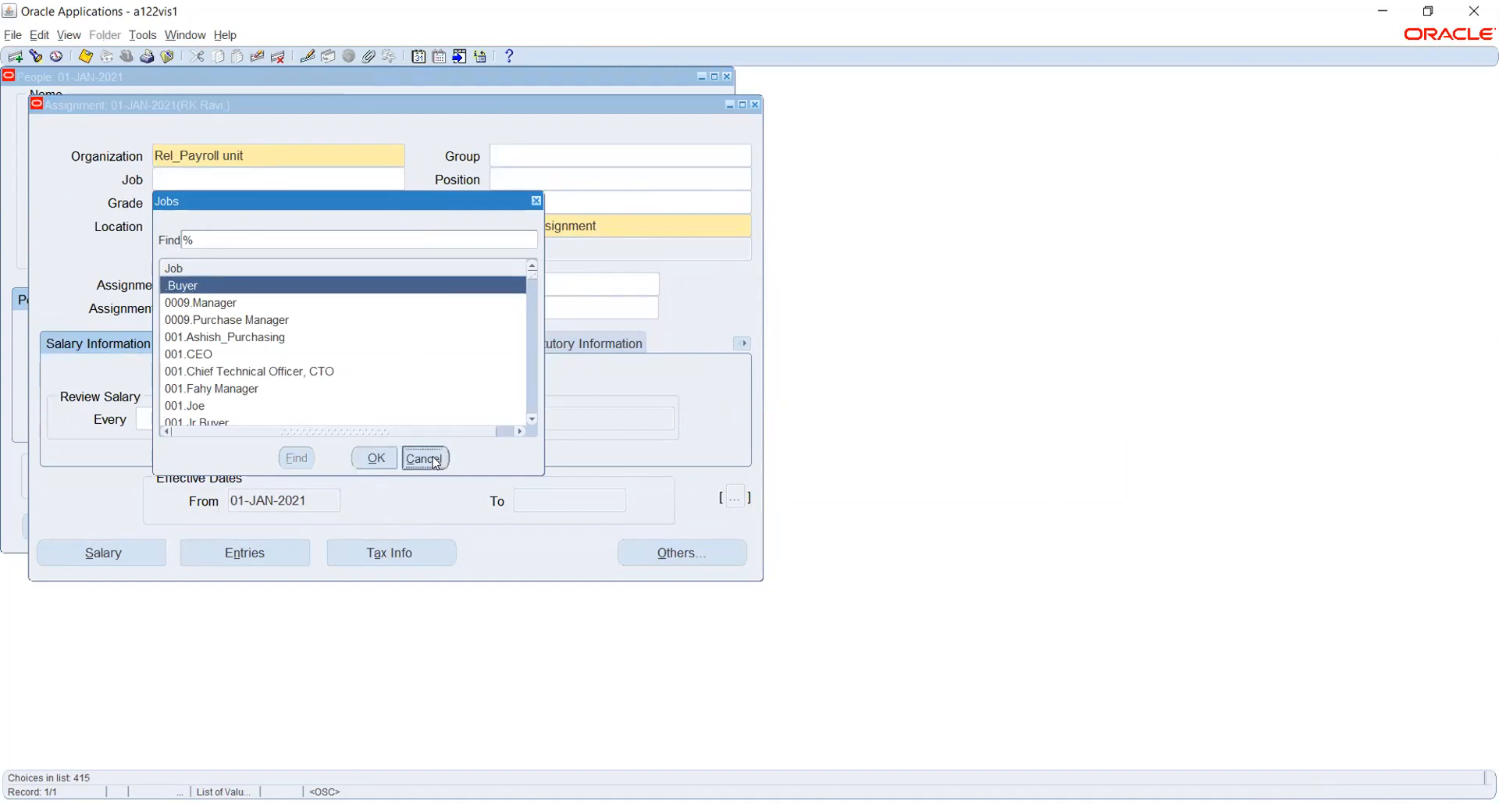
{"action": "type", "text": "01"}
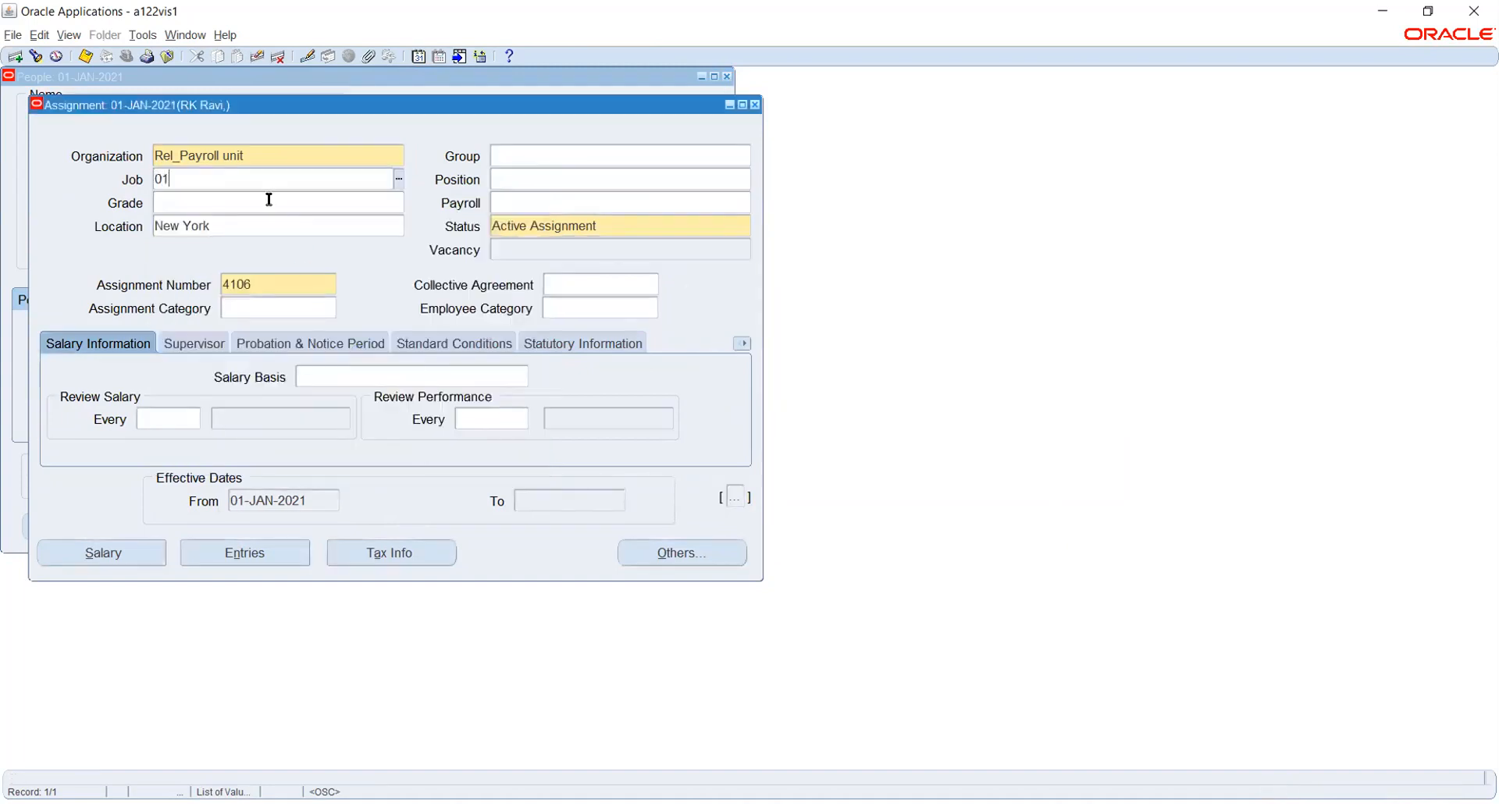
{"action": "type", "text": ".Accountant"}
{"action": "key", "text": "Tab"}
{"action": "type", "text": "01.Accountant"}
{"action": "key", "text": "Tab"}
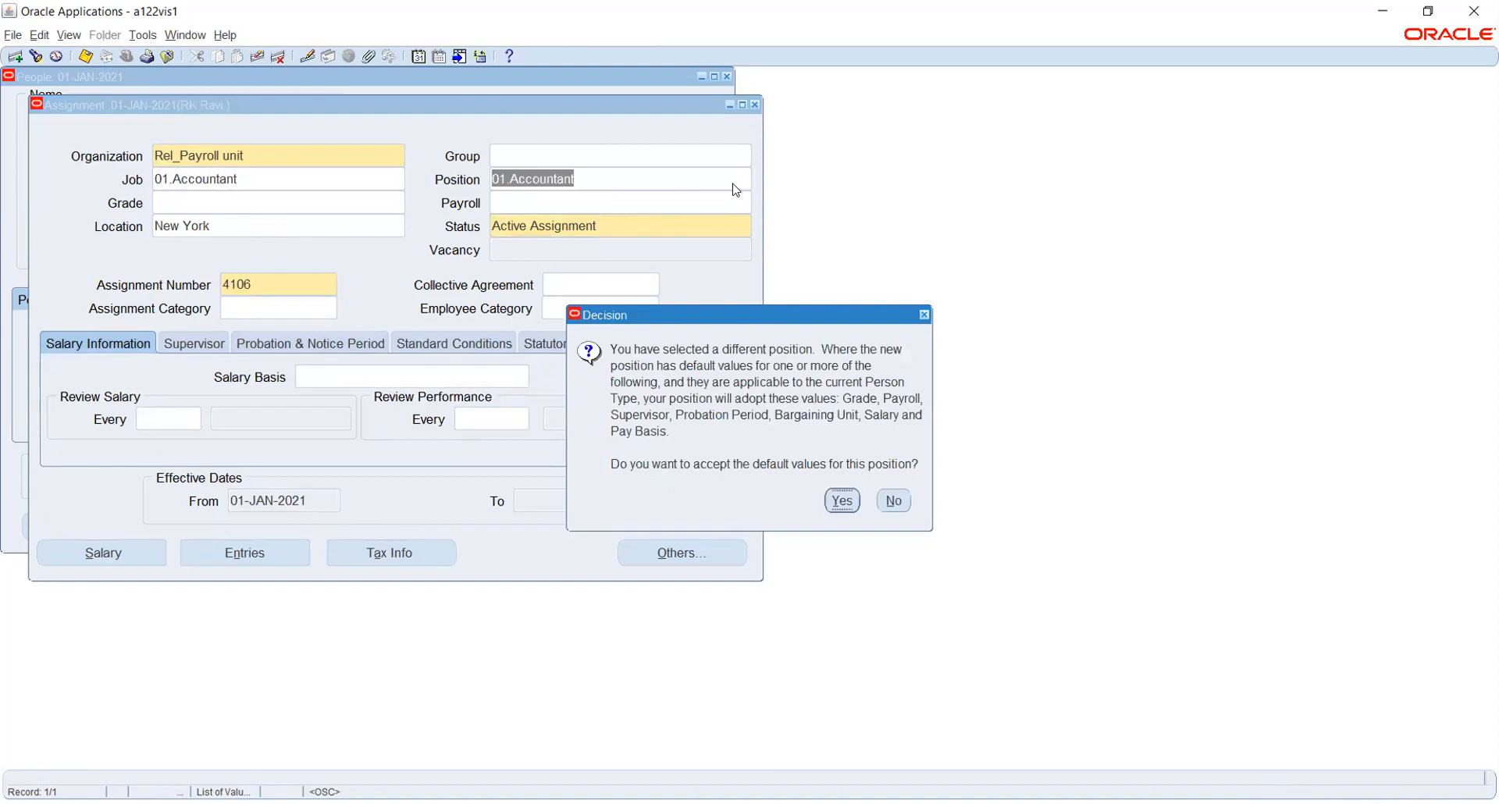
{"action": "left_click", "coordinate": [842, 505]}
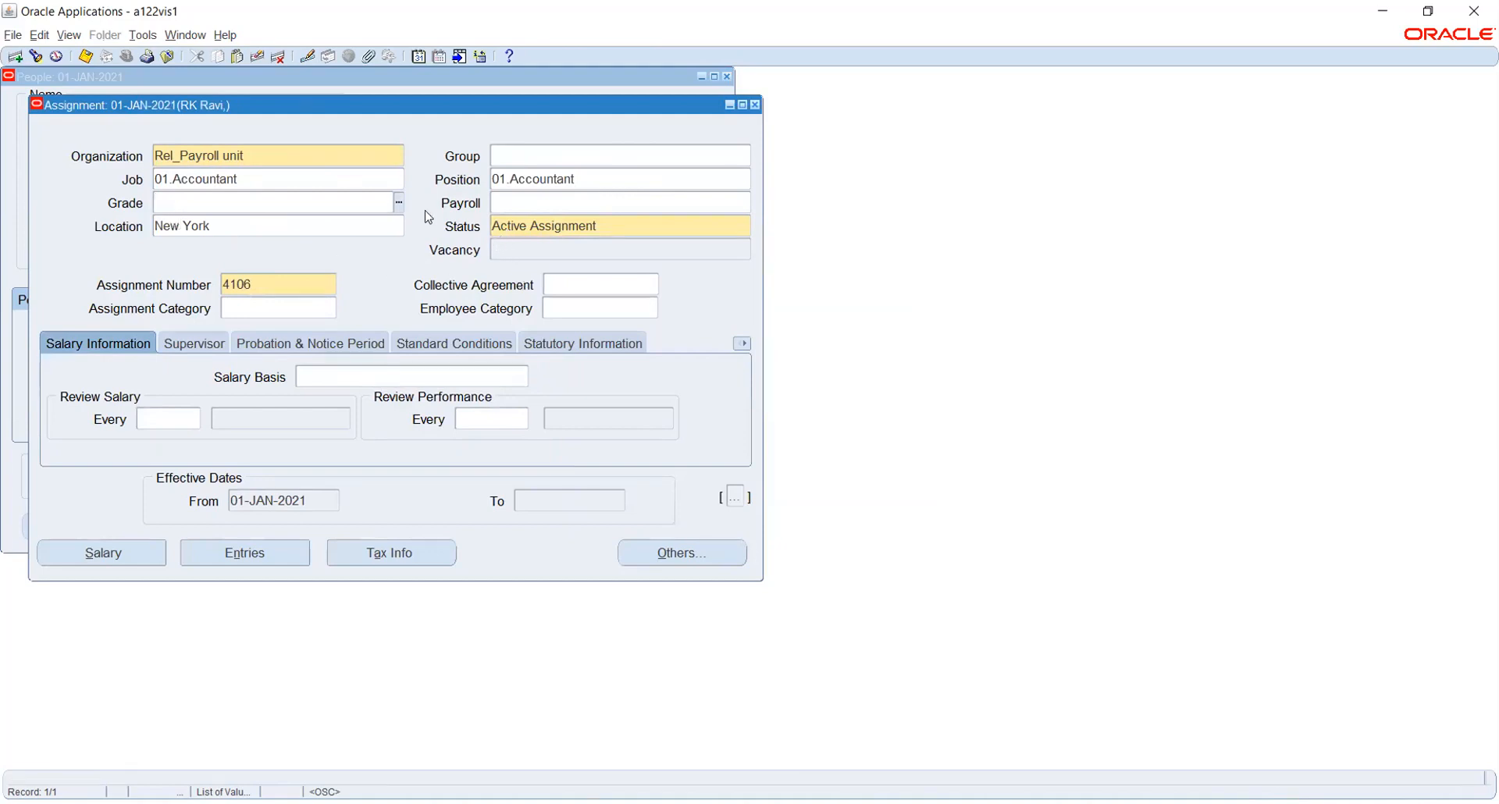
{"action": "left_click", "coordinate": [501, 206]}
Change the assignment location from New York to Rel_Payroll office.
{"action": "left_click", "coordinate": [316, 217]}
{"action": "left_click", "coordinate": [398, 225]}
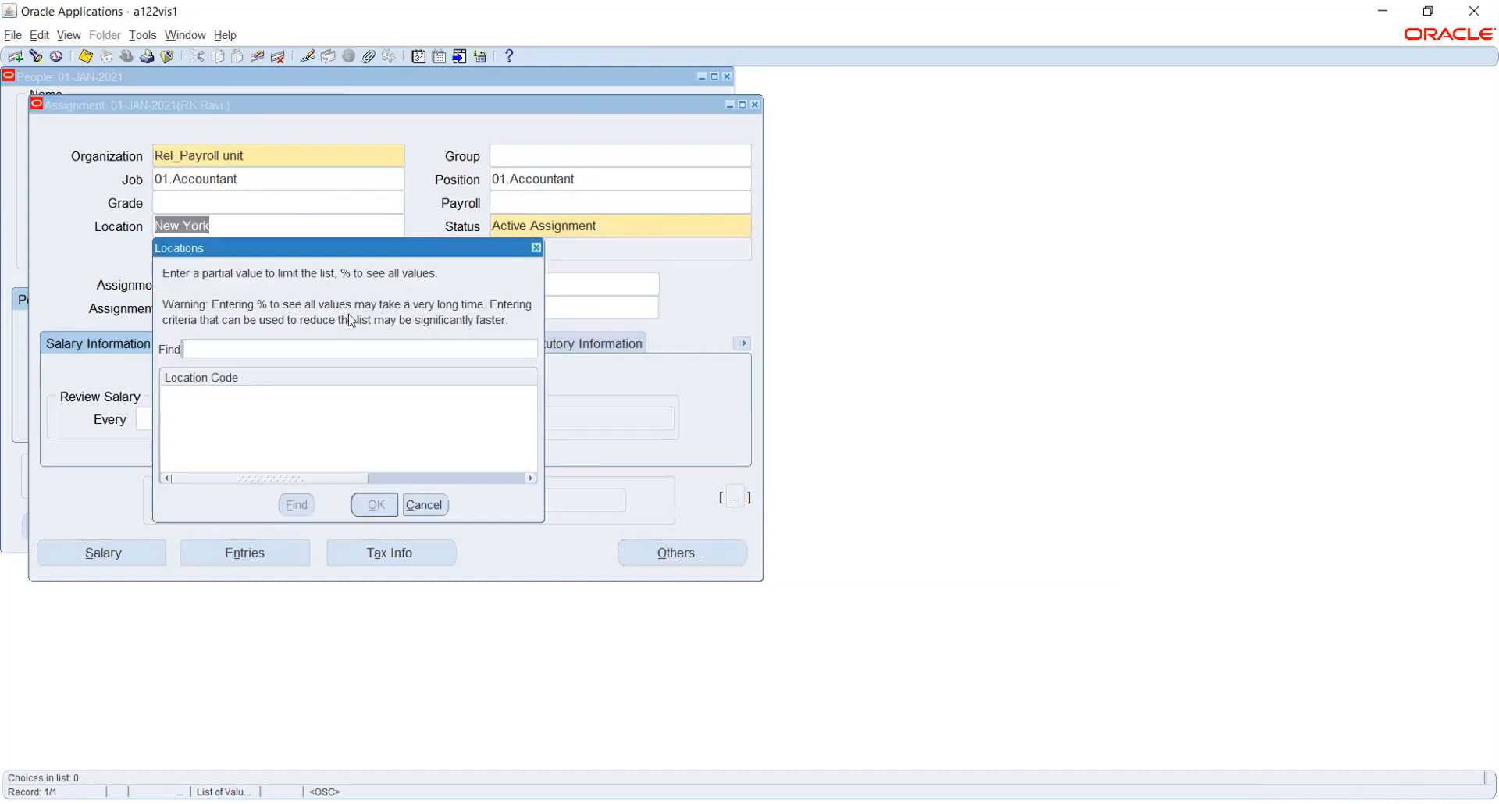
{"action": "type", "text": "rel%"}
{"action": "key", "text": "Return"}
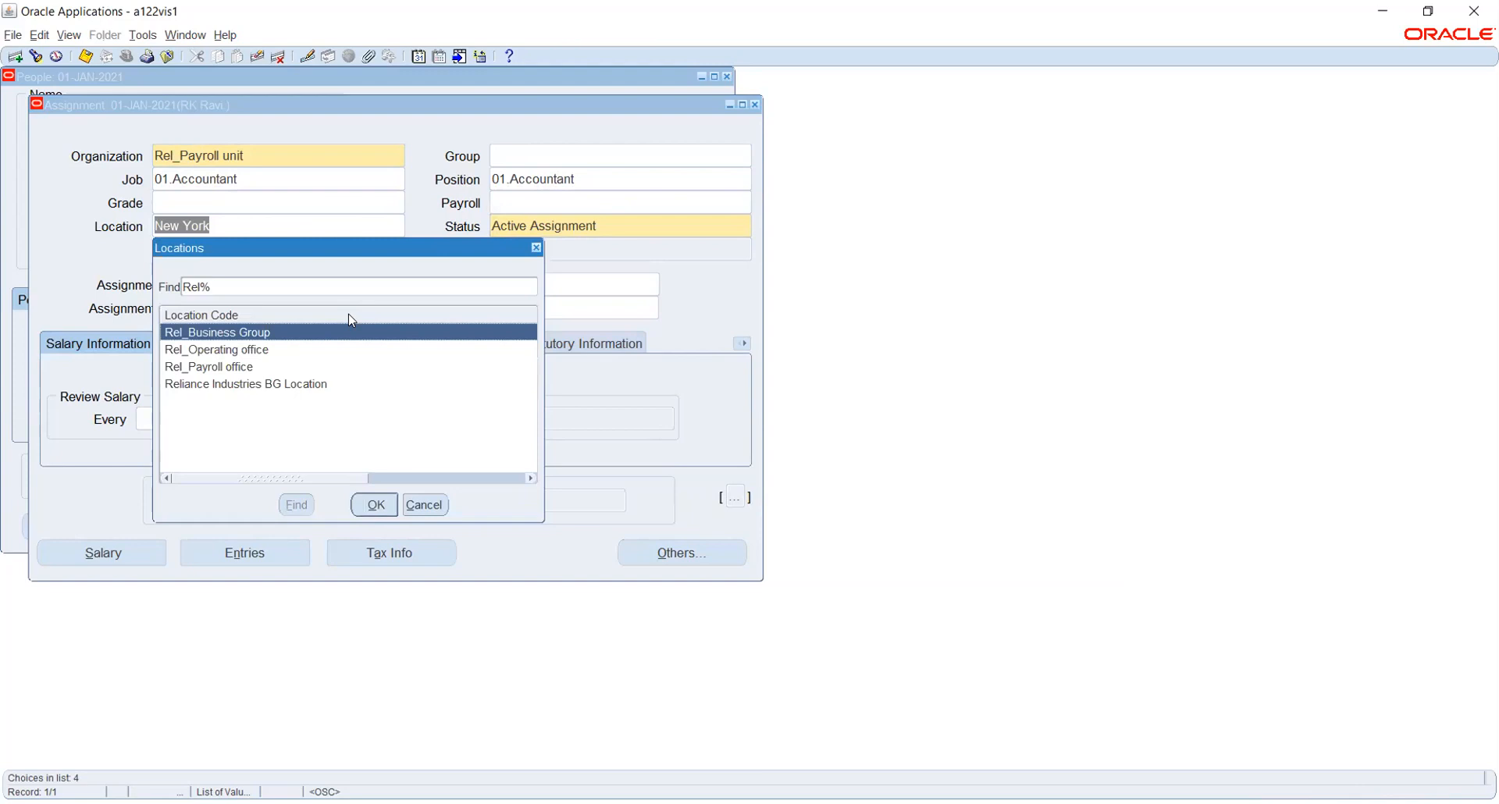
{"action": "left_click", "coordinate": [254, 367]}
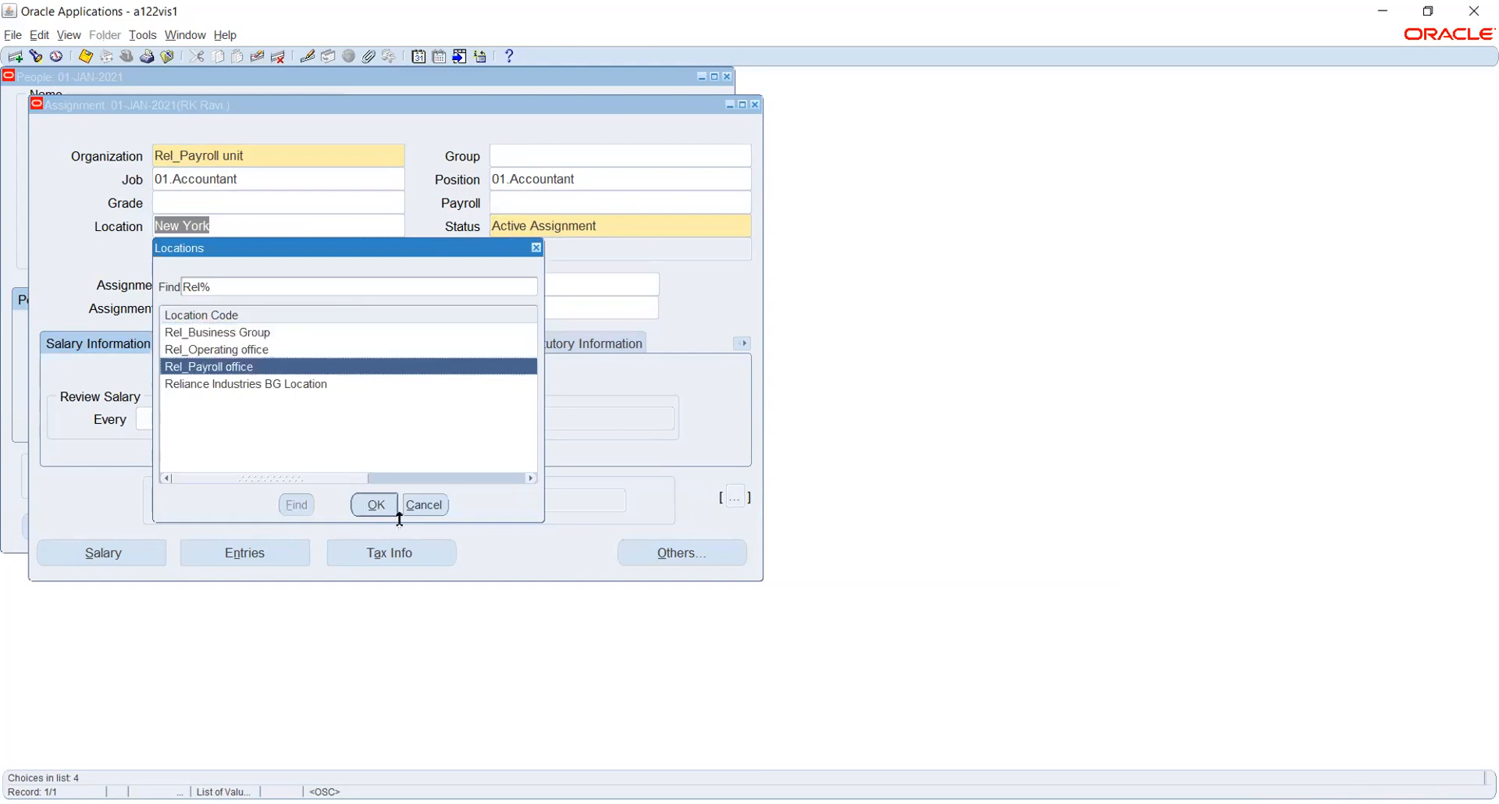
{"action": "left_click", "coordinate": [375, 504]}
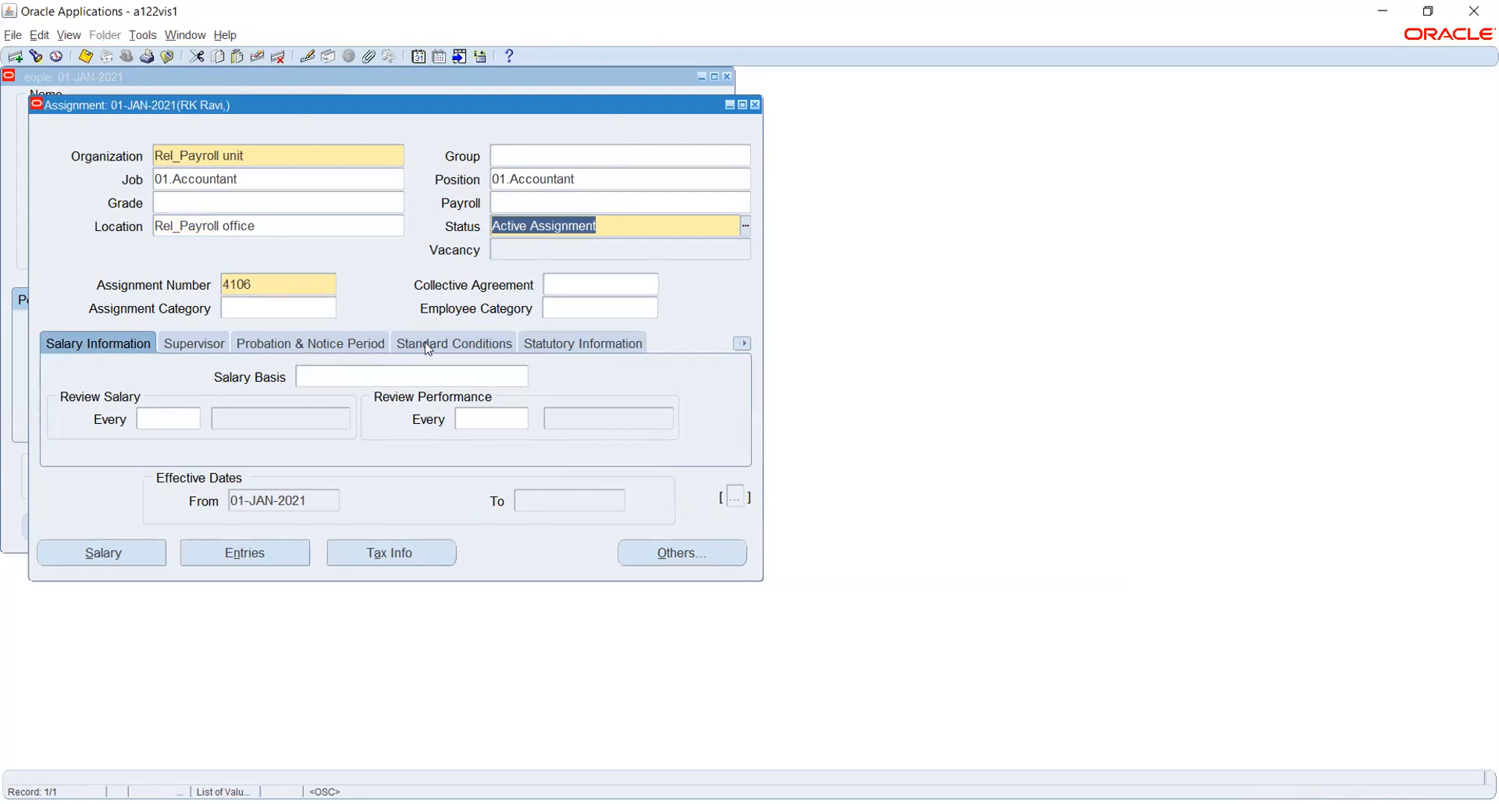
{"action": "left_click", "coordinate": [578, 344]}
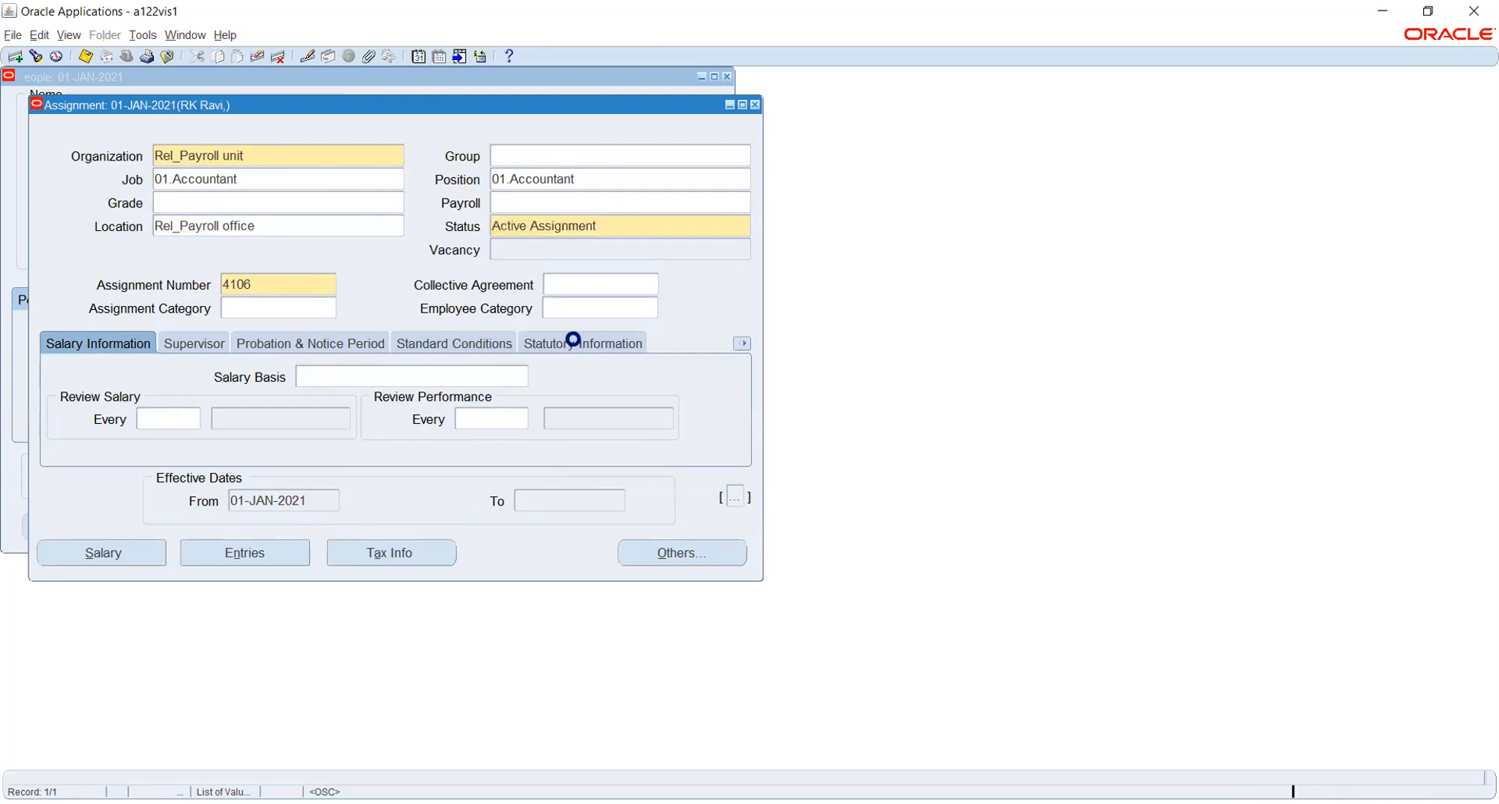
{"action": "left_click", "coordinate": [424, 388]}
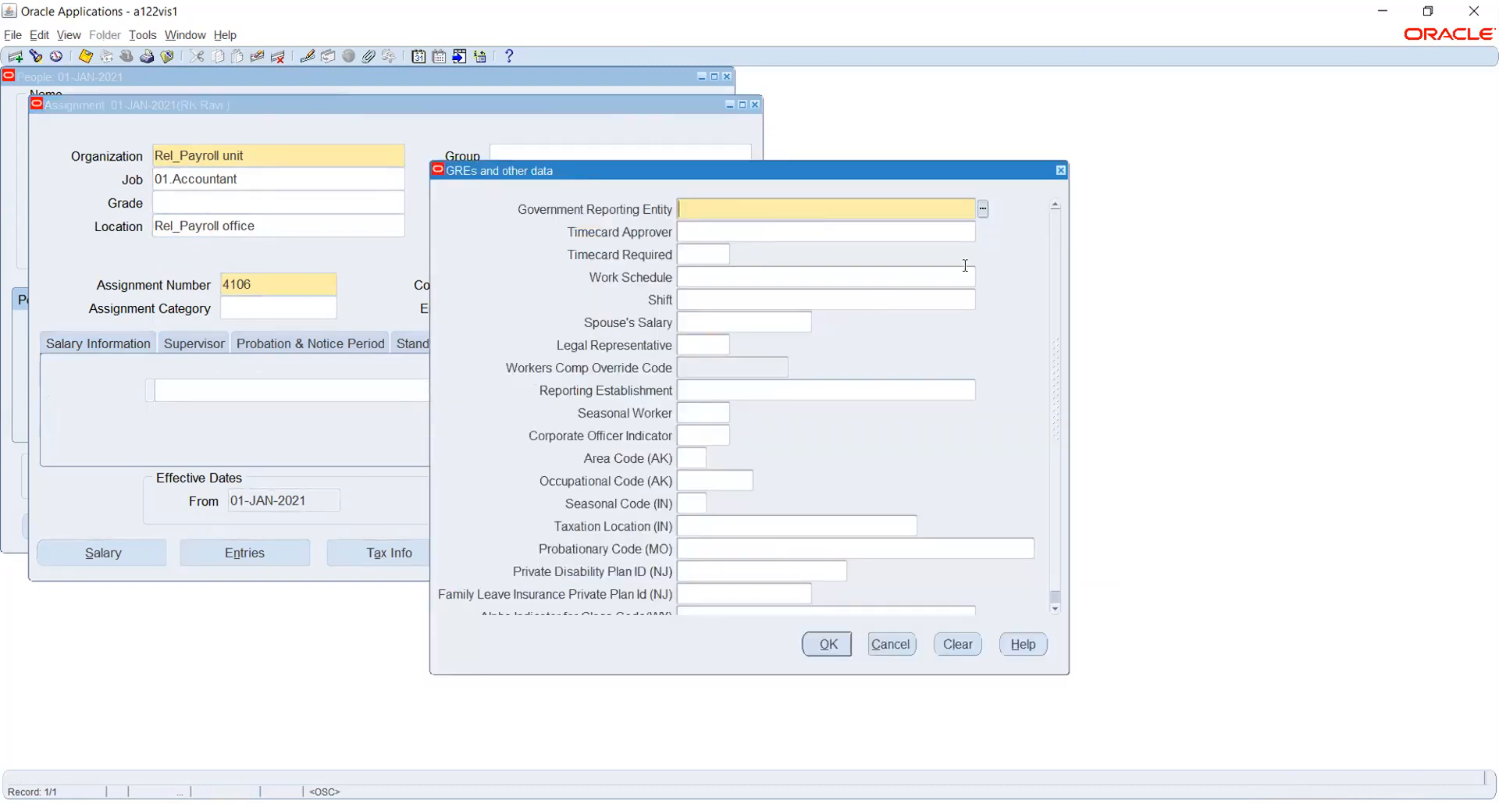
{"action": "left_click", "coordinate": [983, 209]}
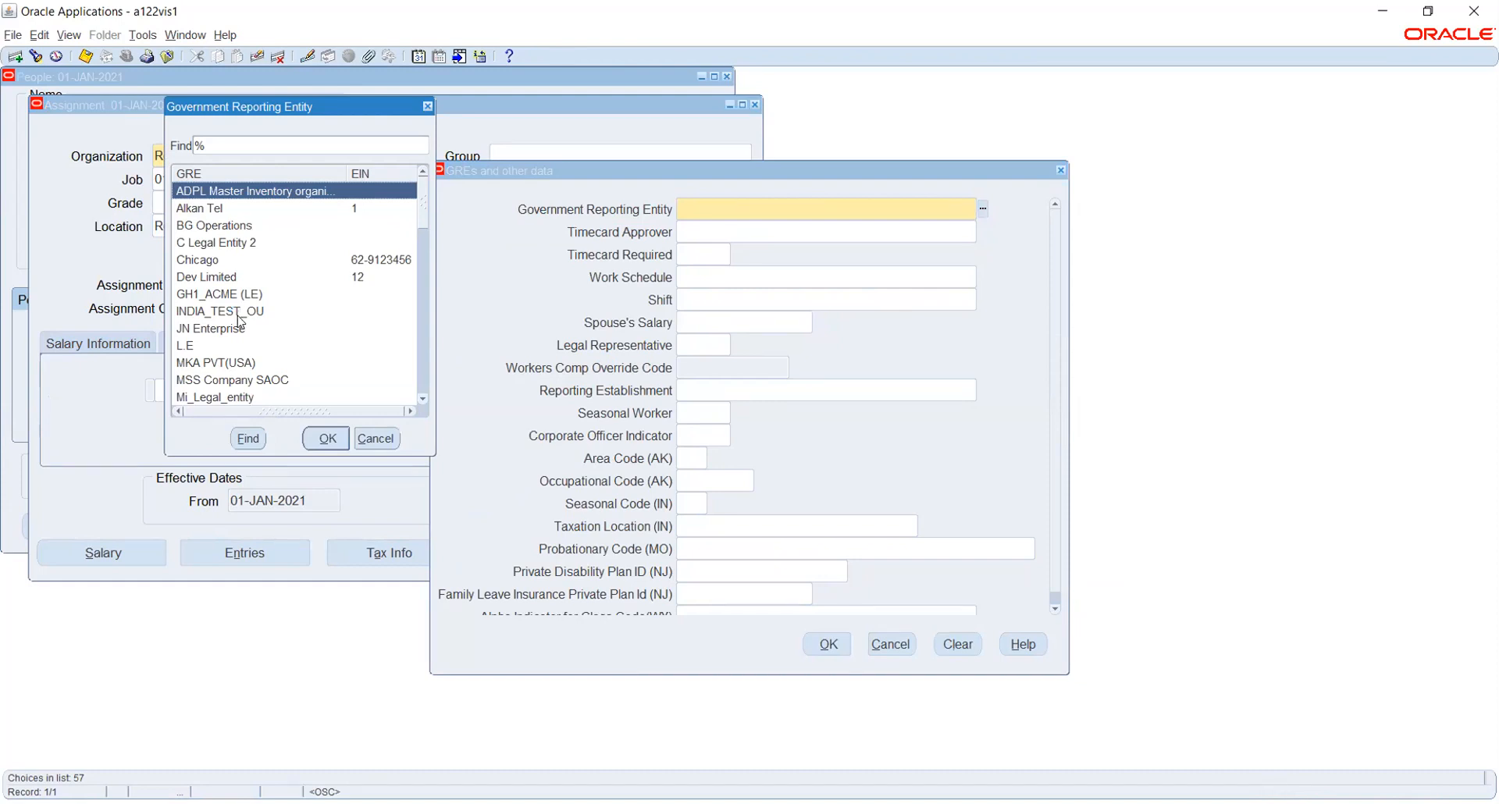
{"action": "left_click", "coordinate": [233, 259]}
{"action": "scroll", "coordinate": [235, 237], "scroll_direction": "down", "scroll_amount": 5}
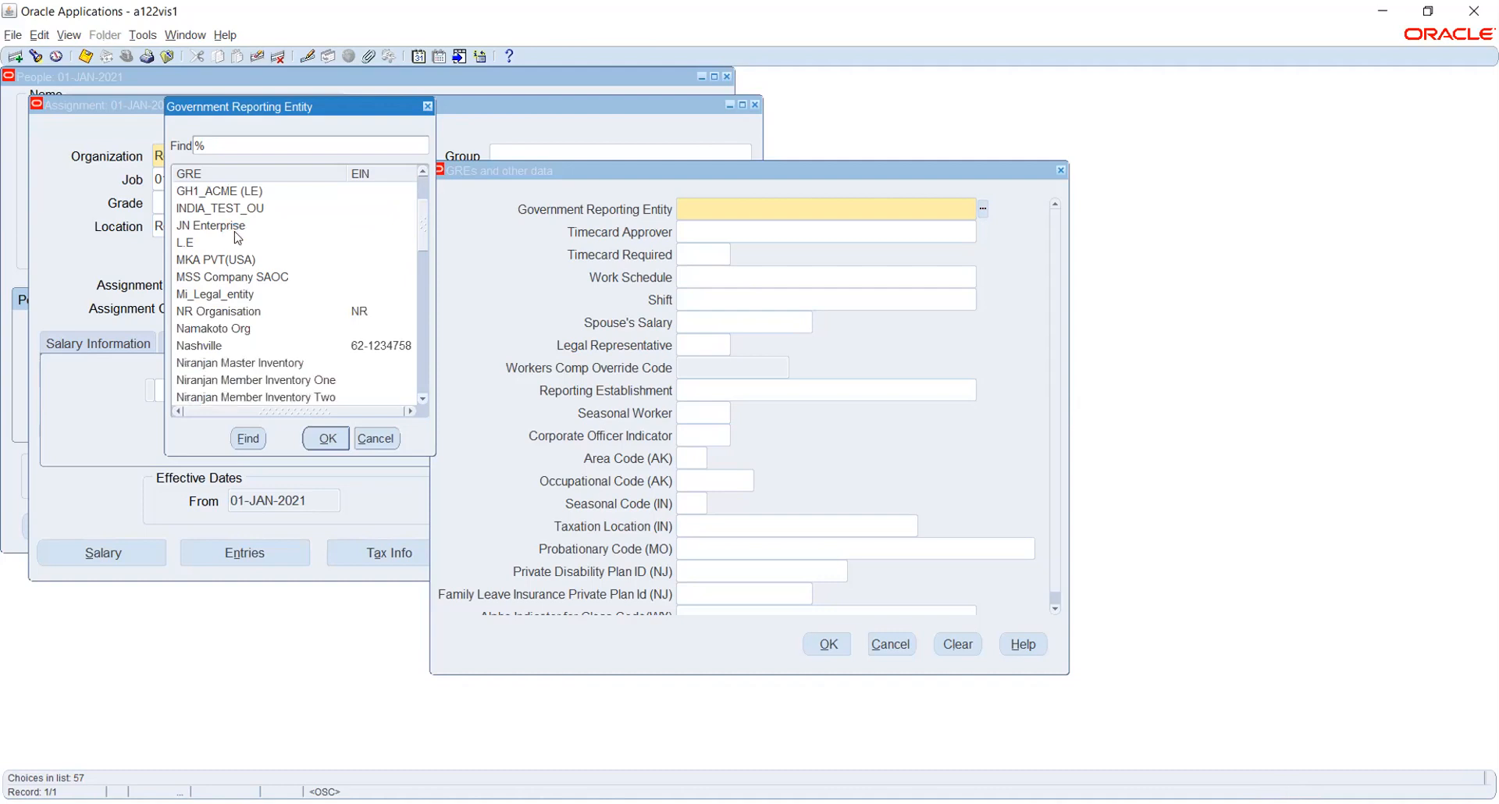
{"action": "scroll", "coordinate": [233, 234], "scroll_direction": "down", "scroll_amount": 5}
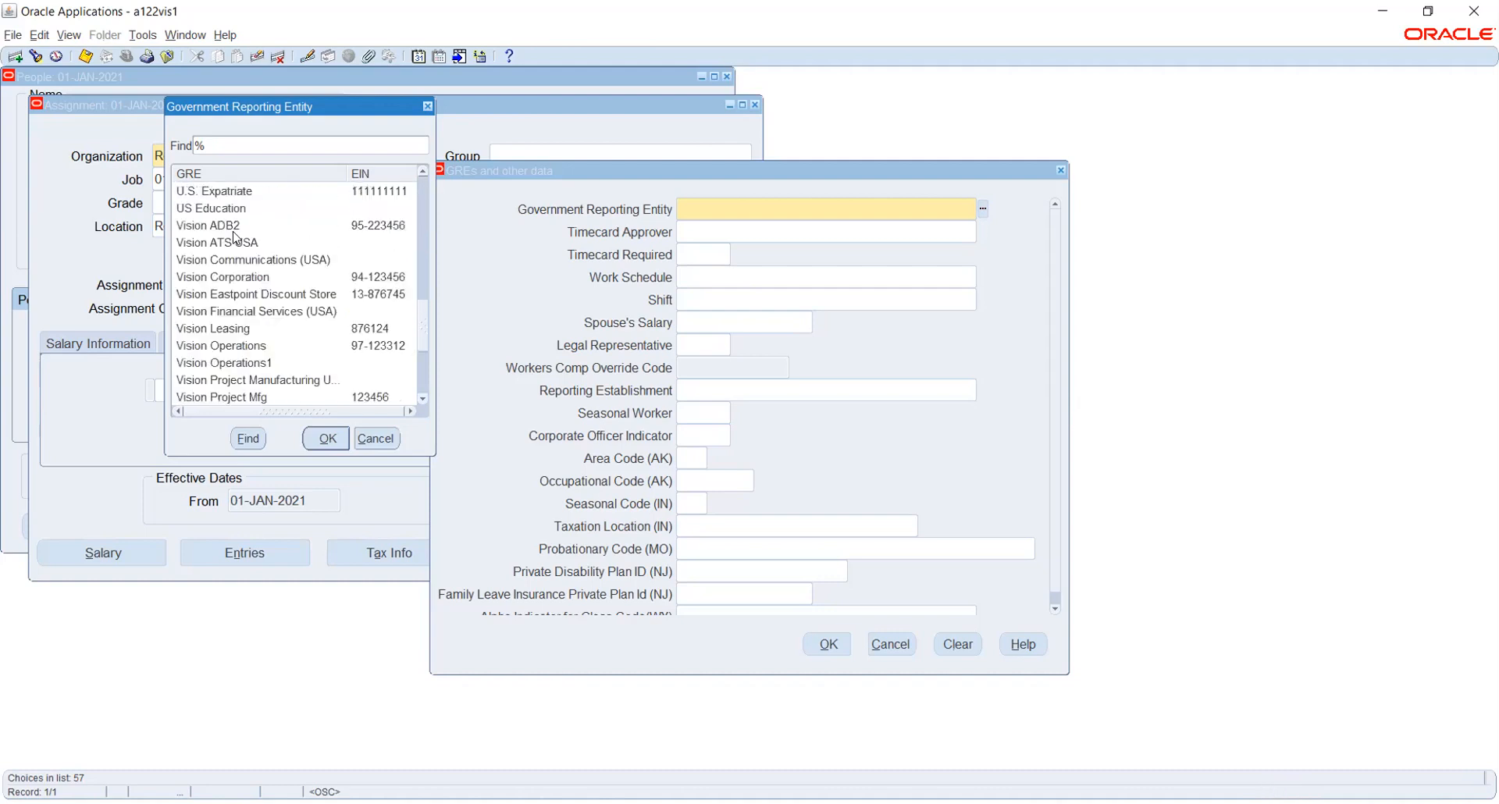
{"action": "scroll", "coordinate": [235, 237], "scroll_direction": "up", "scroll_amount": 2}
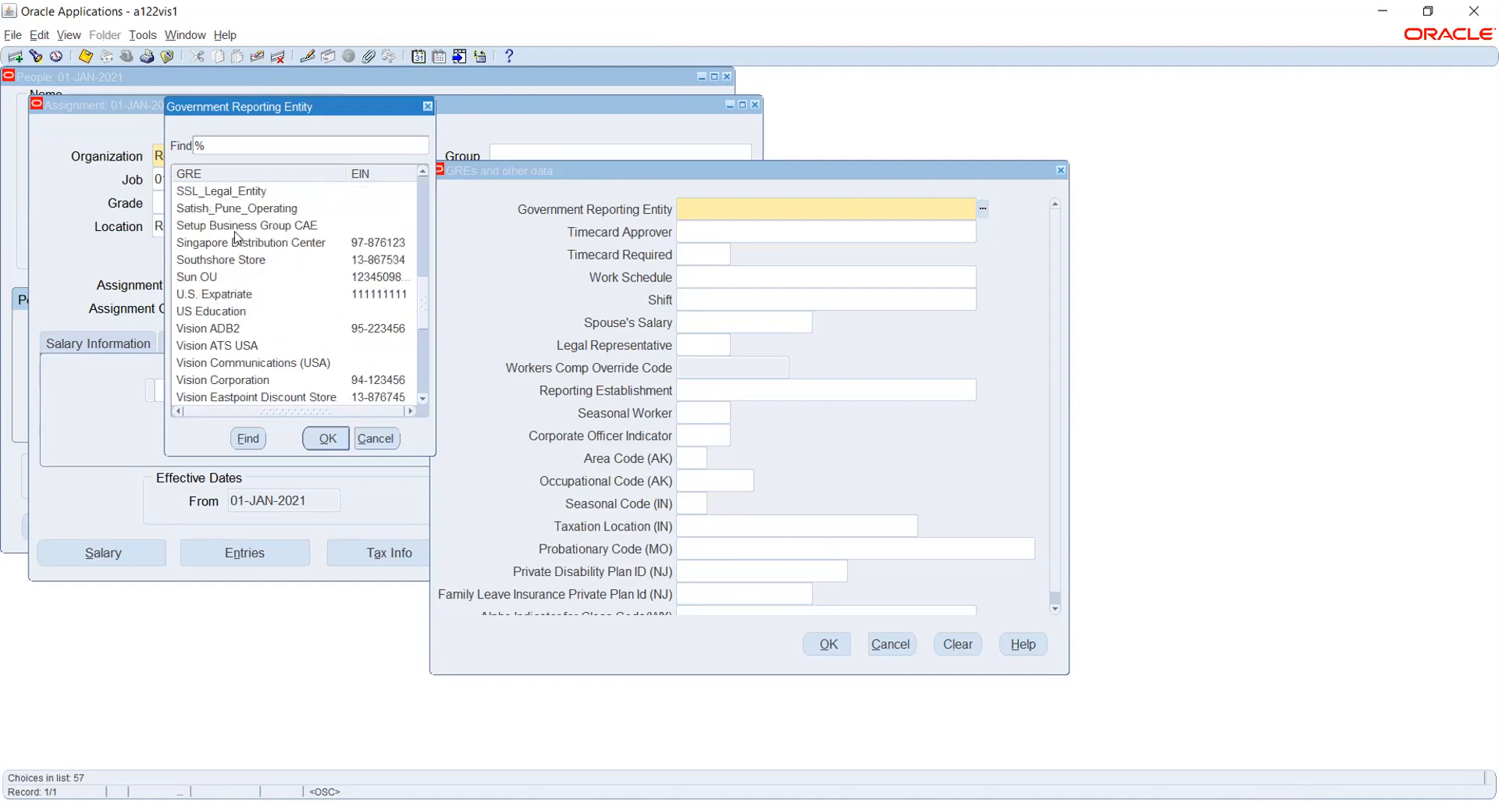
{"action": "scroll", "coordinate": [235, 238], "scroll_direction": "up", "scroll_amount": 4}
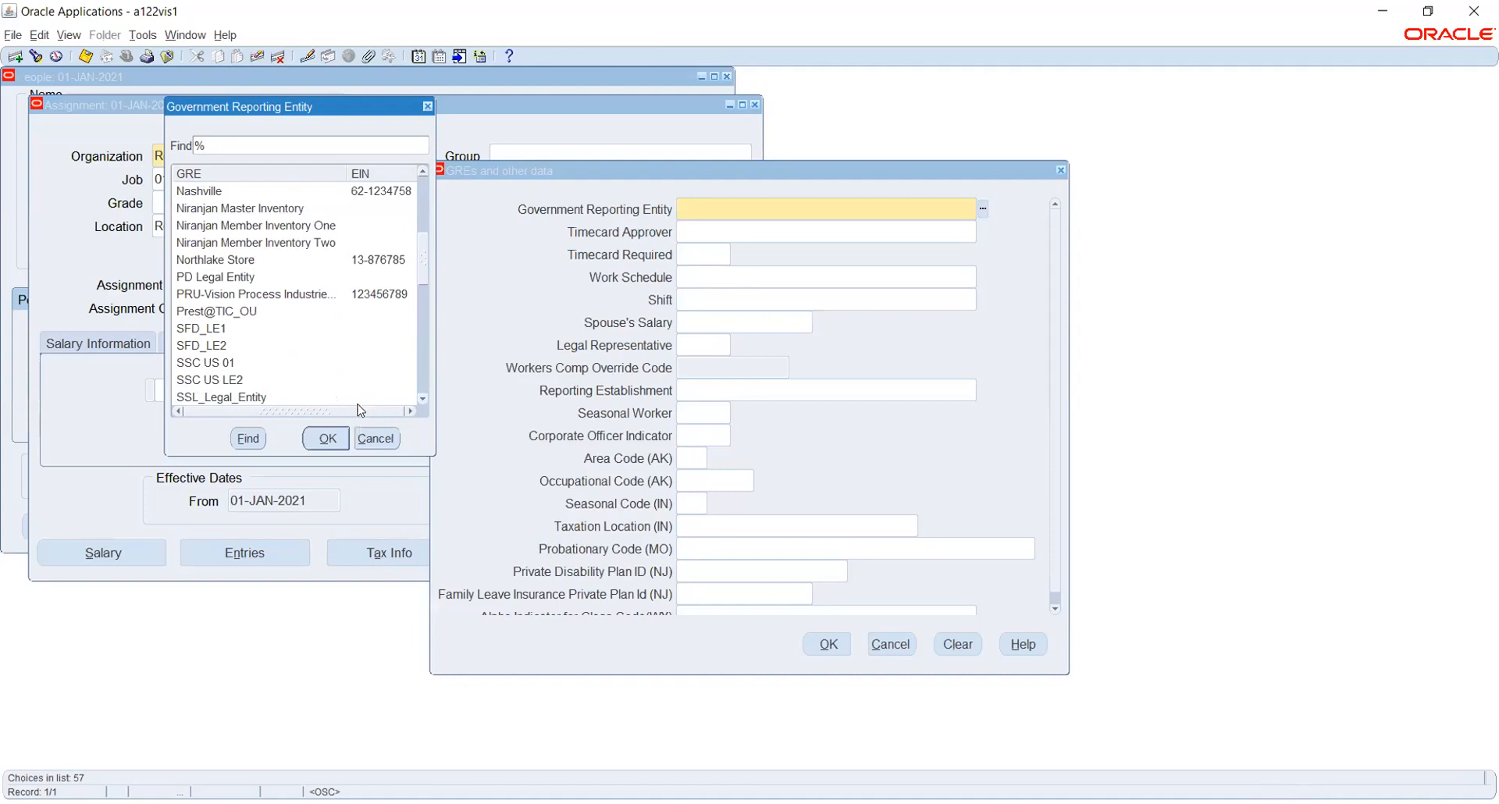
{"action": "left_click", "coordinate": [363, 437]}
{"action": "left_click", "coordinate": [891, 645]}
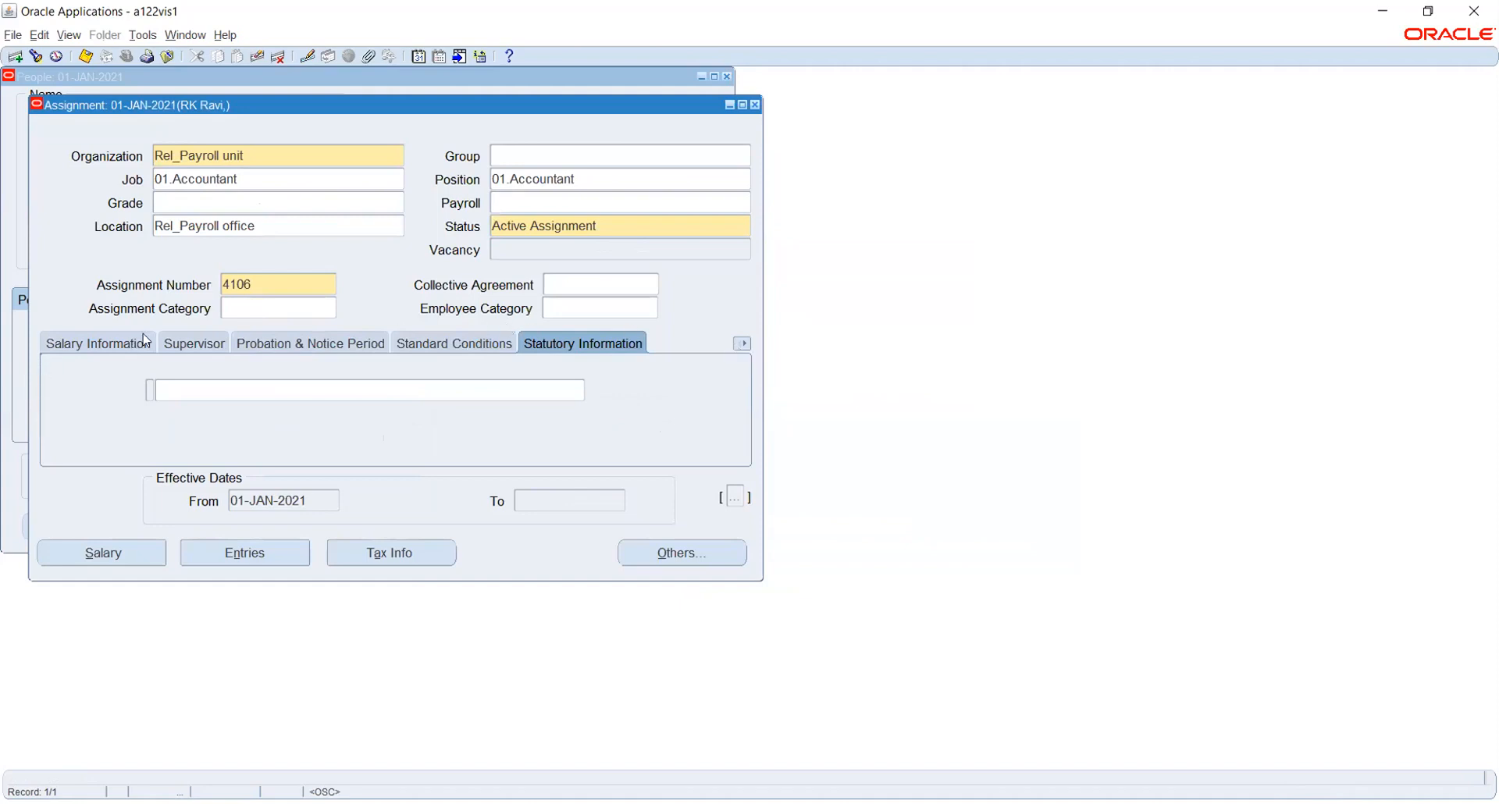
{"action": "left_click", "coordinate": [99, 344]}
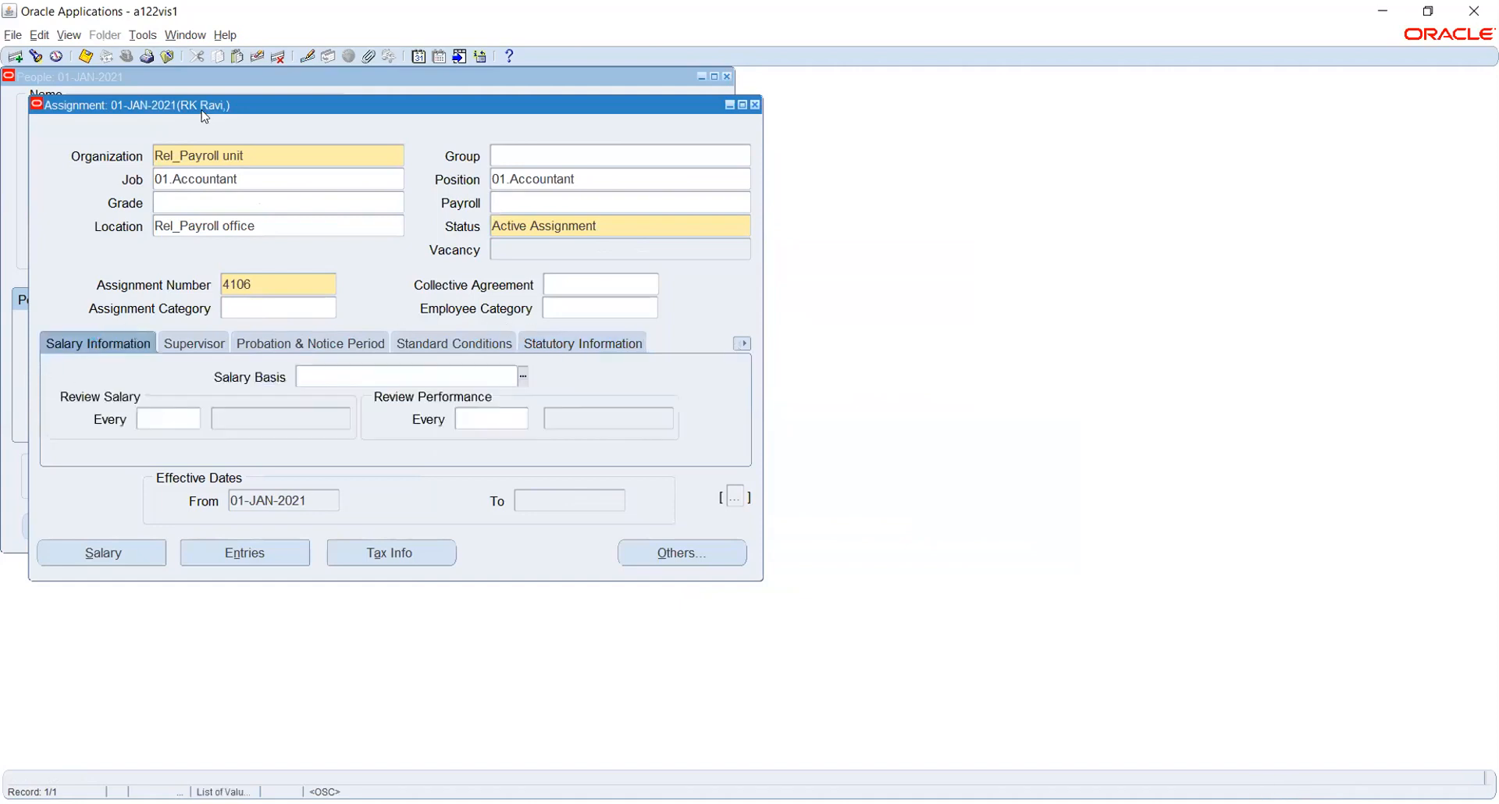
Save the Rel_Payroll office assignment and close the Assignment window.
{"action": "left_click", "coordinate": [84, 57]}
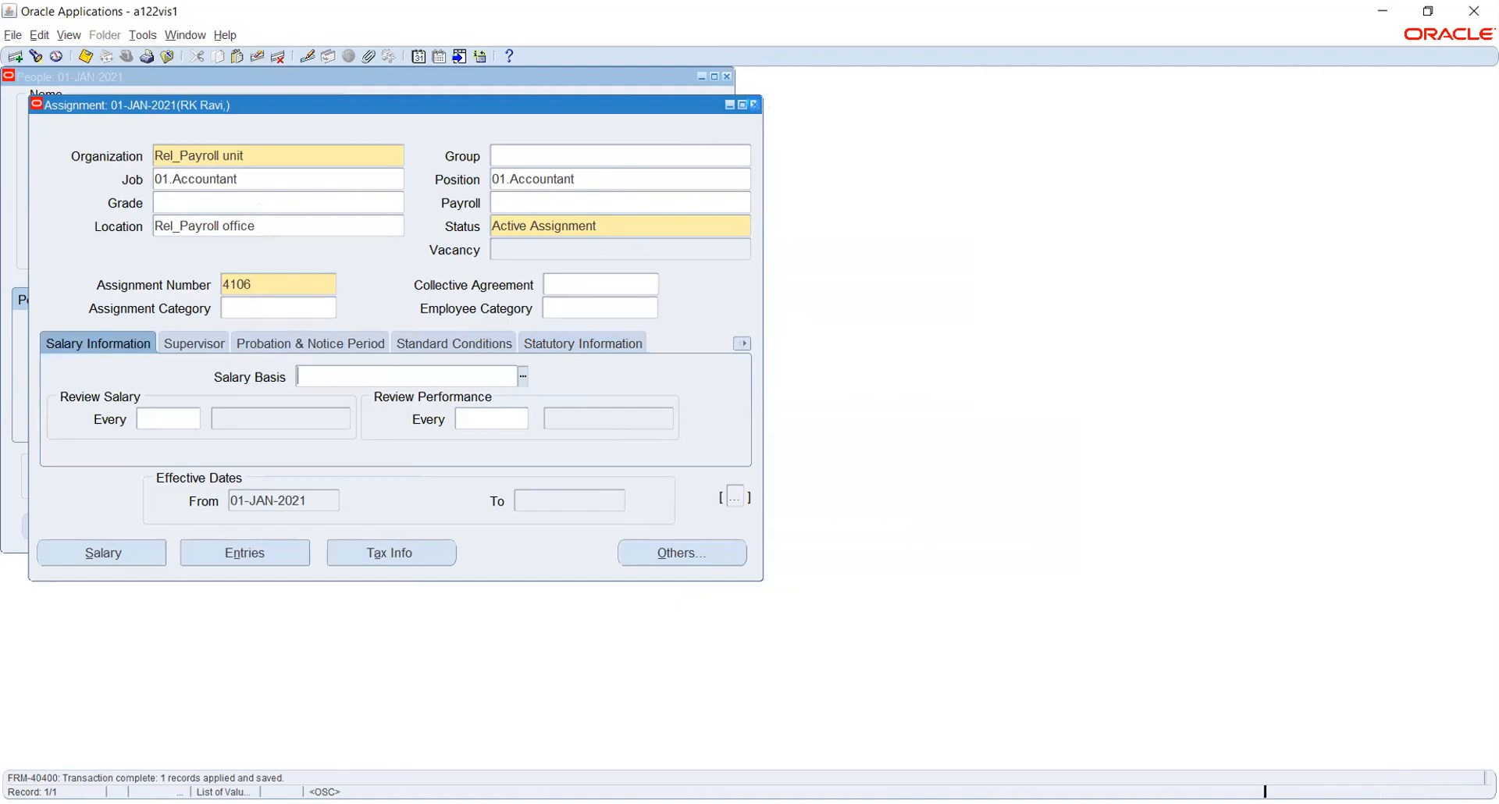
{"action": "left_click", "coordinate": [754, 104]}
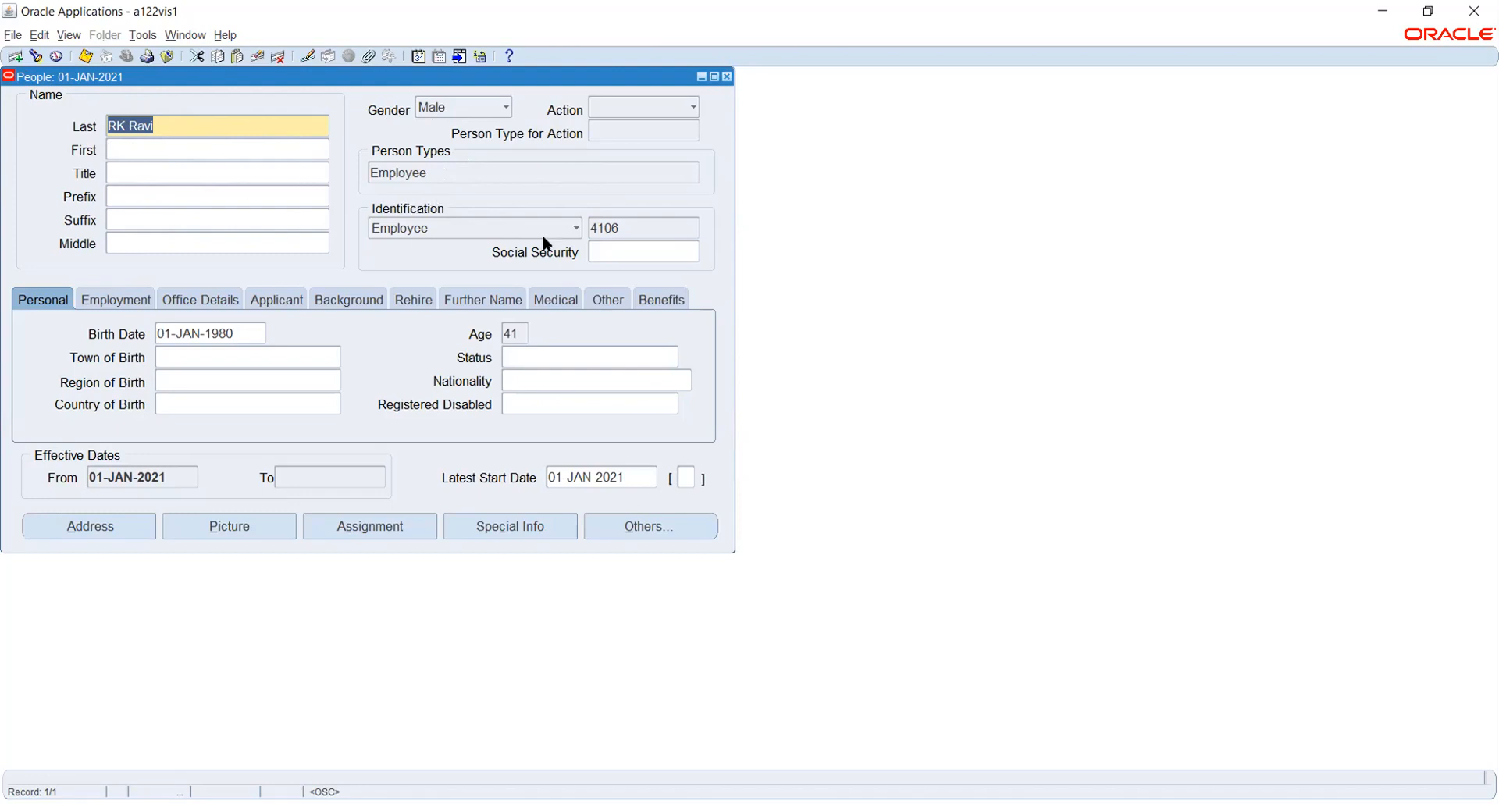
{"action": "left_click", "coordinate": [639, 226]}
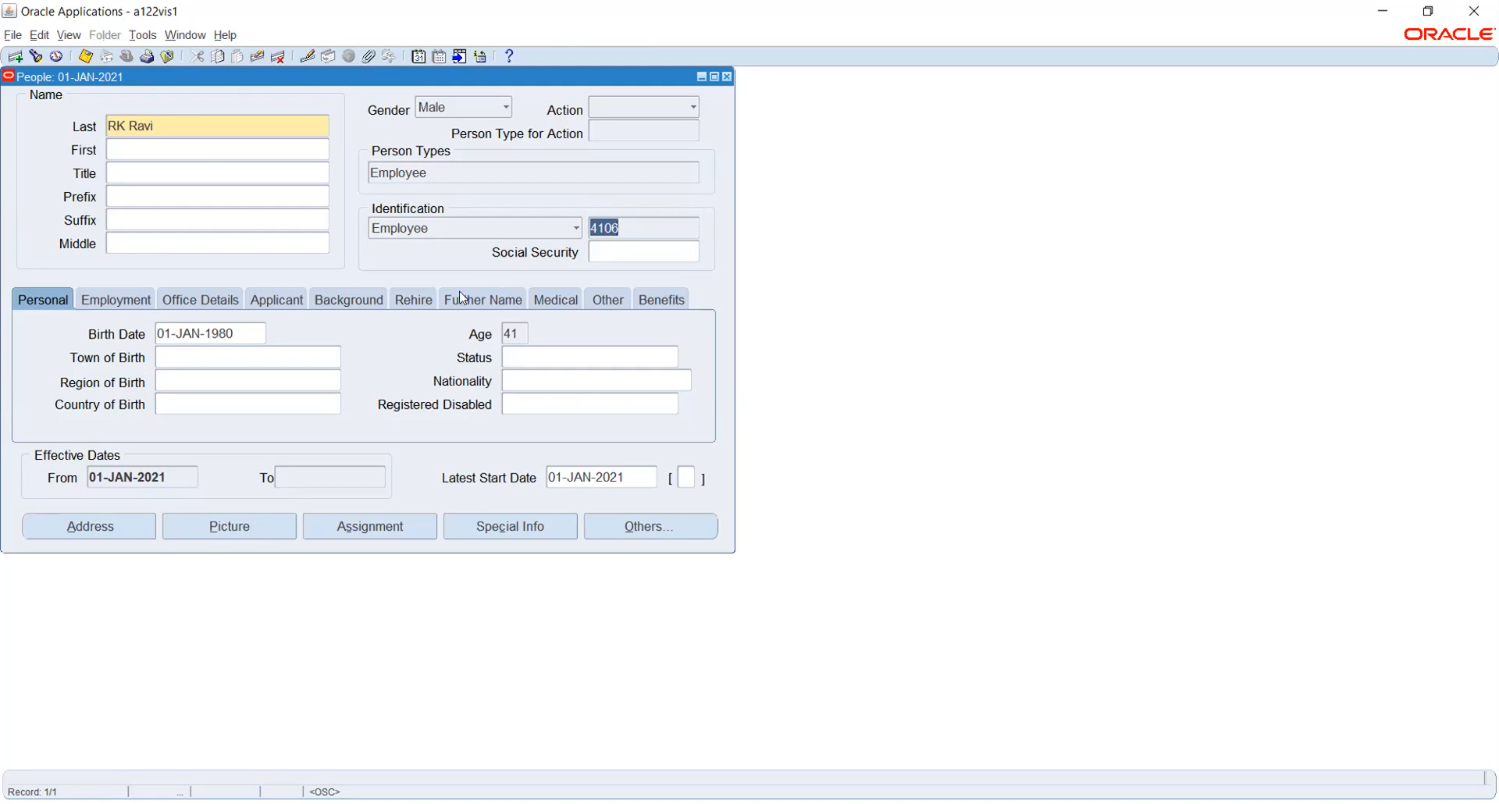
{"action": "left_click", "coordinate": [358, 520]}
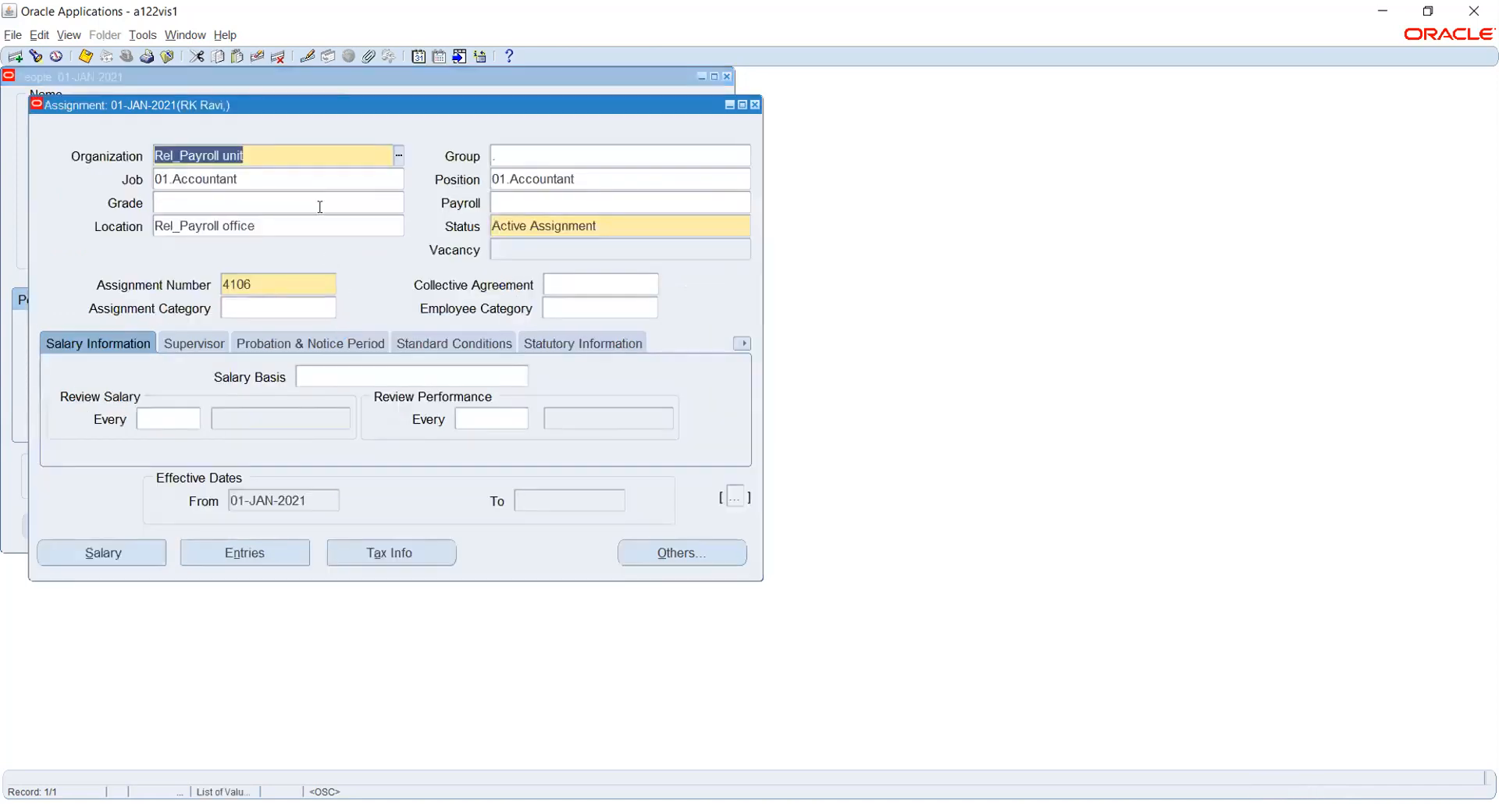
{"action": "key", "text": "ctrl+Down"}
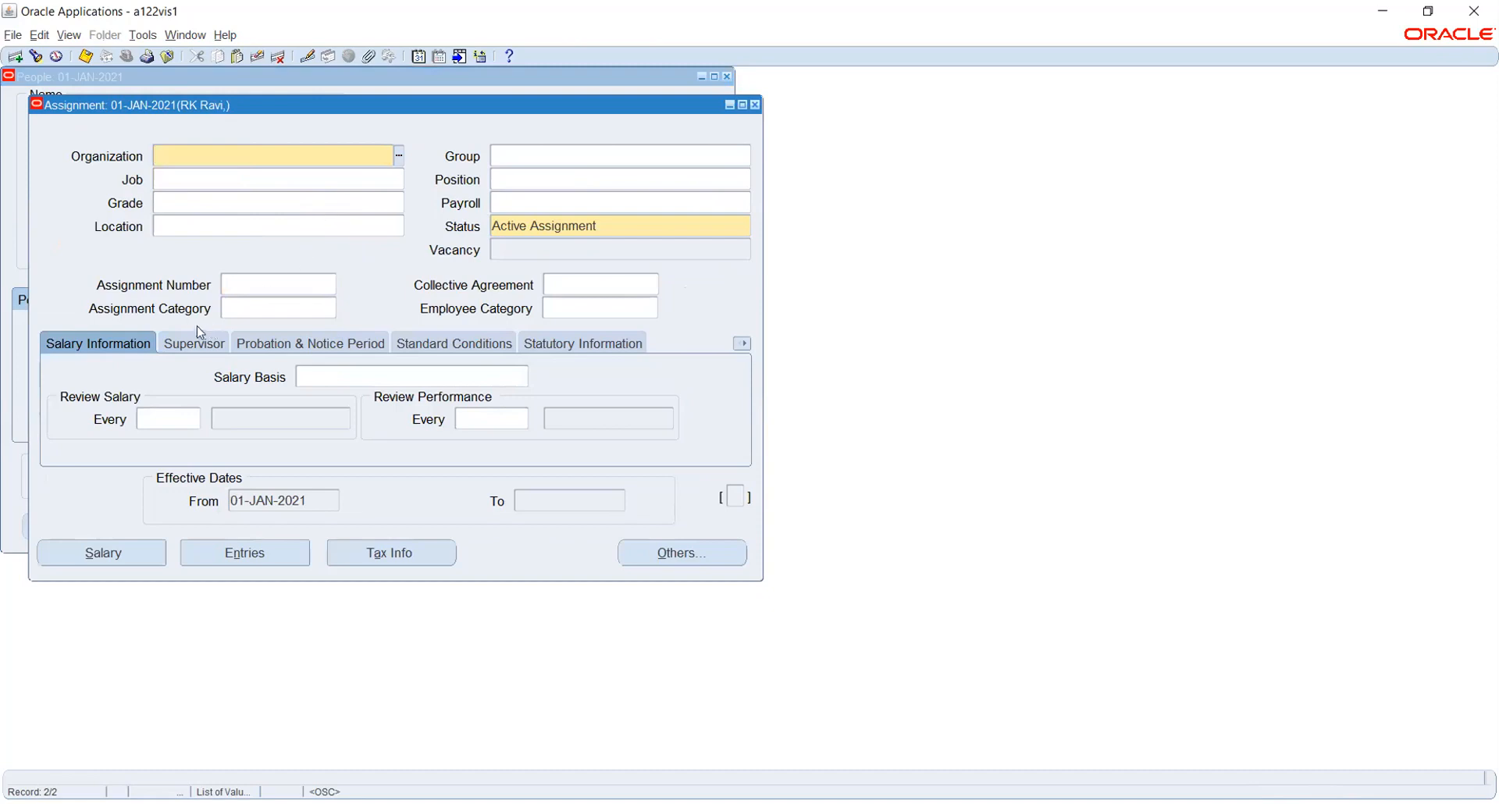
{"action": "left_click", "coordinate": [397, 156]}
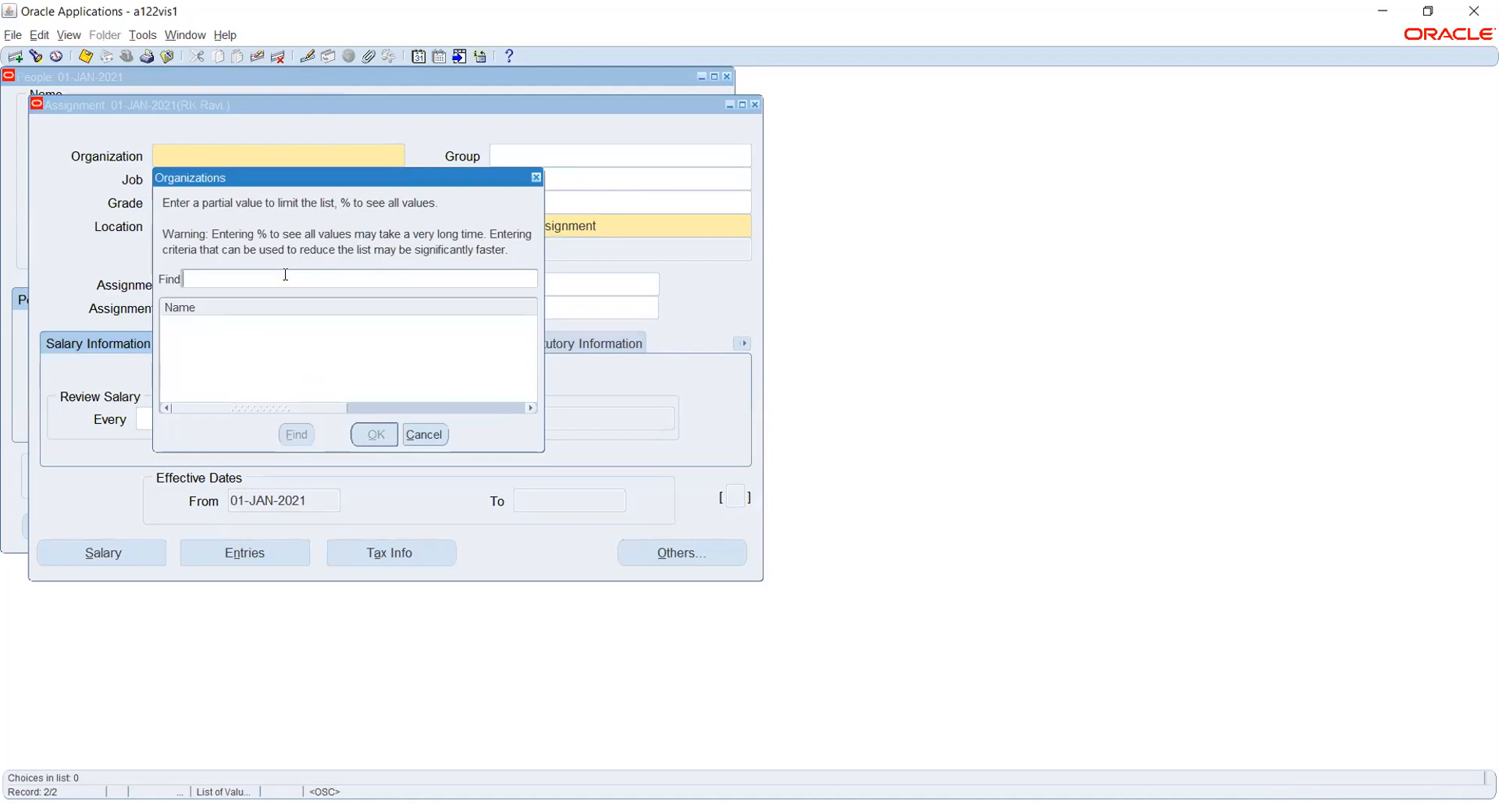
{"action": "left_click", "coordinate": [424, 435]}
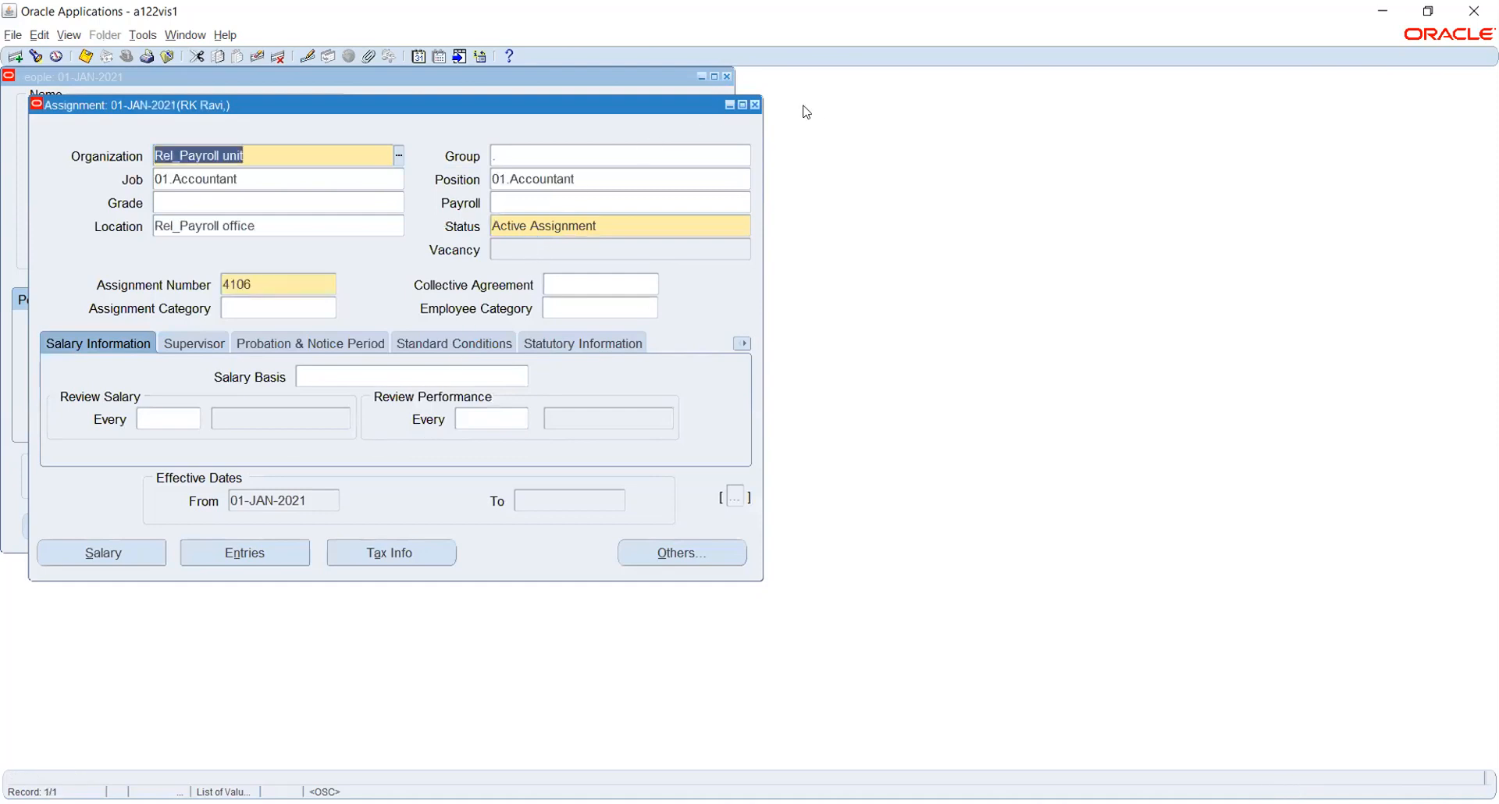
{"action": "left_click", "coordinate": [754, 104]}
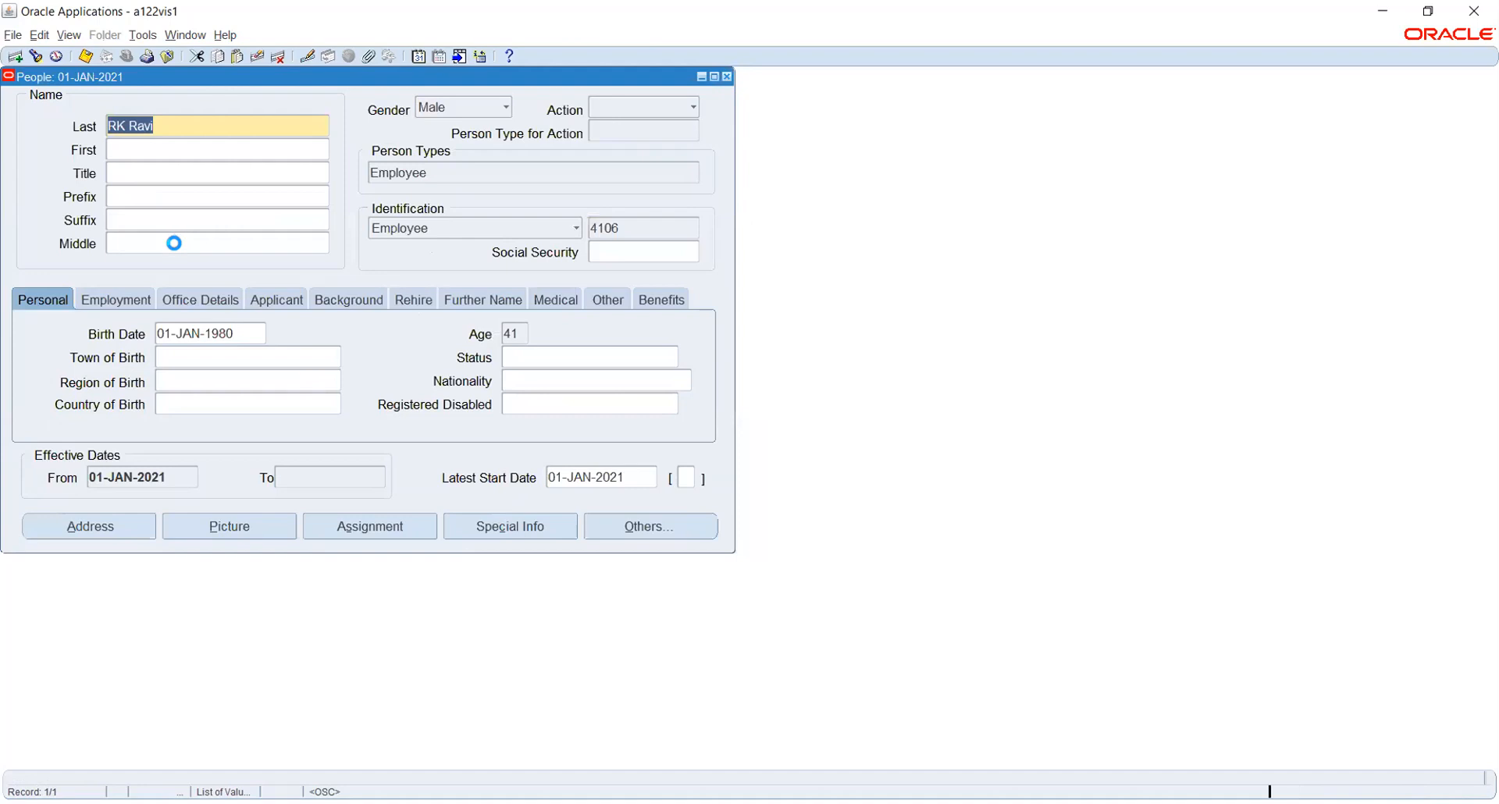